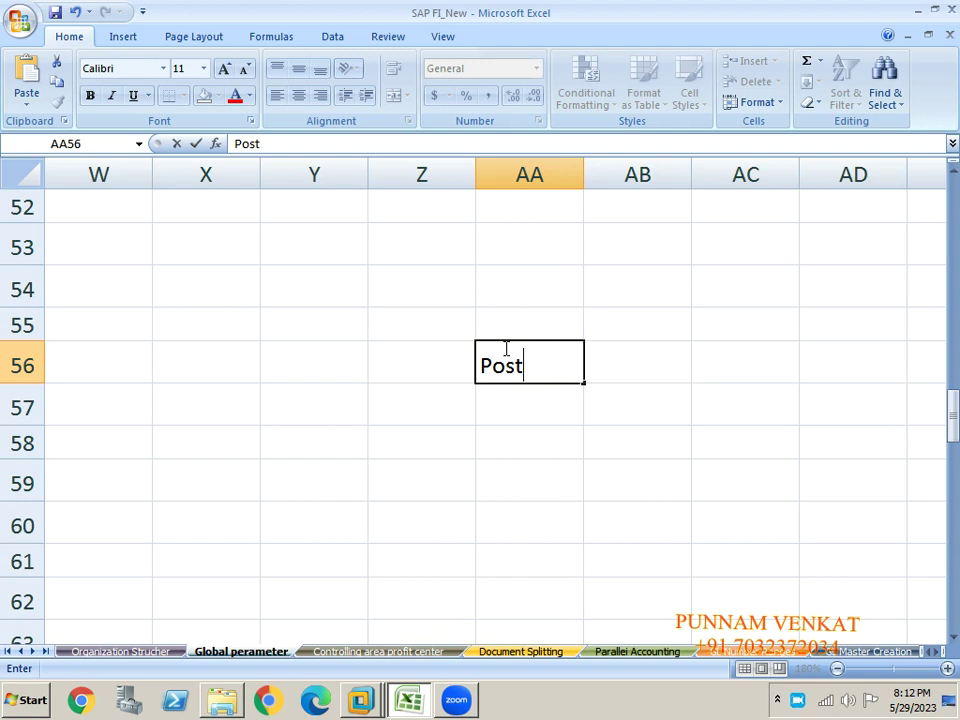
text(ing Perion Varinat)
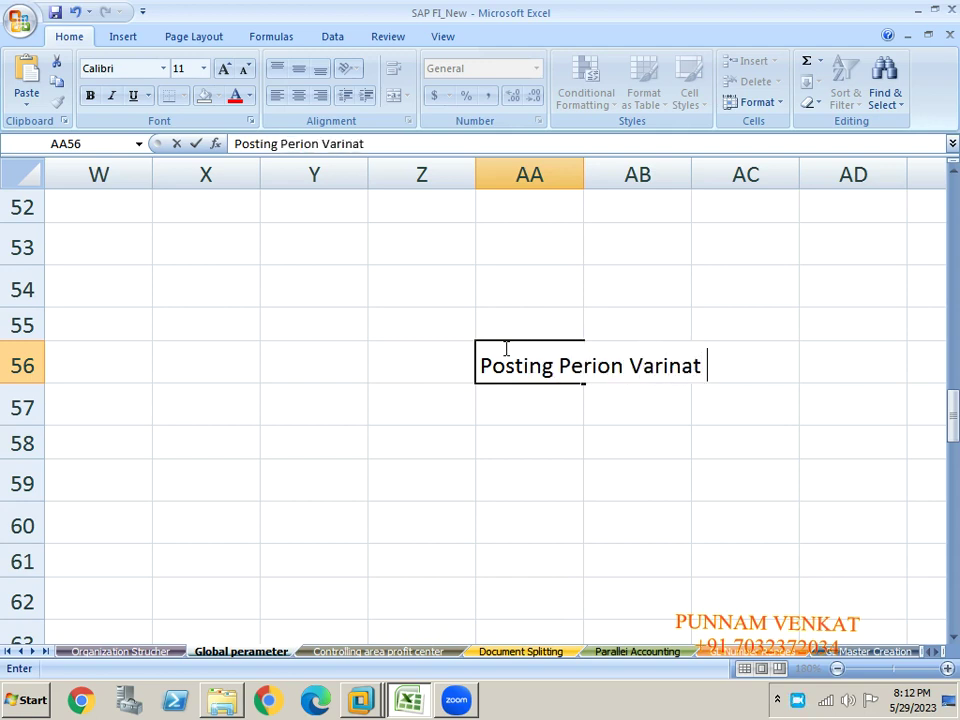
key(Return)
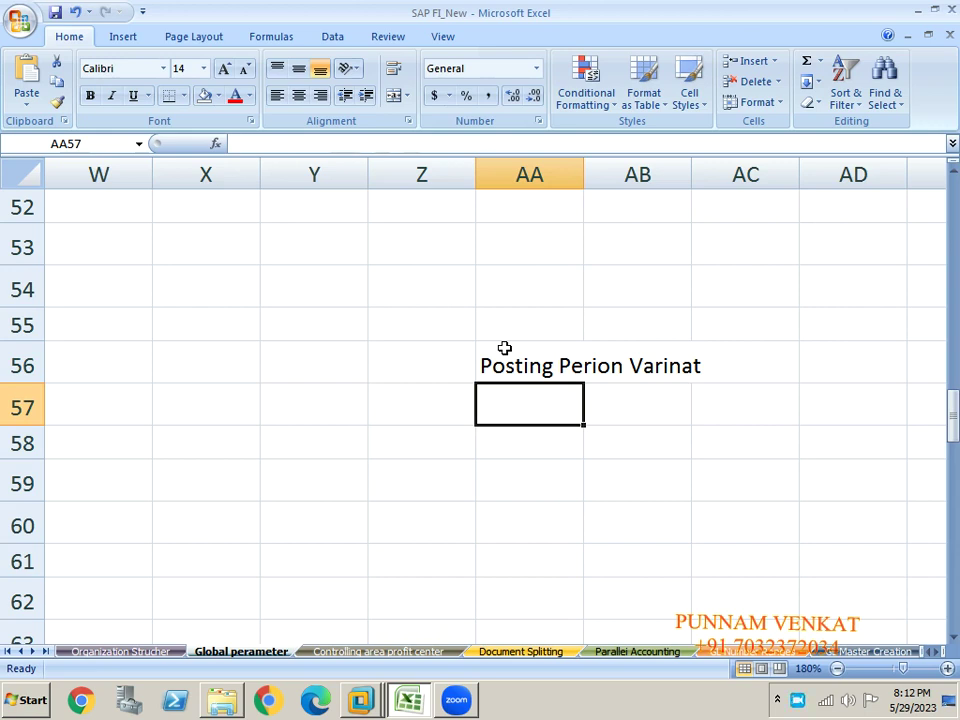
click(573, 442)
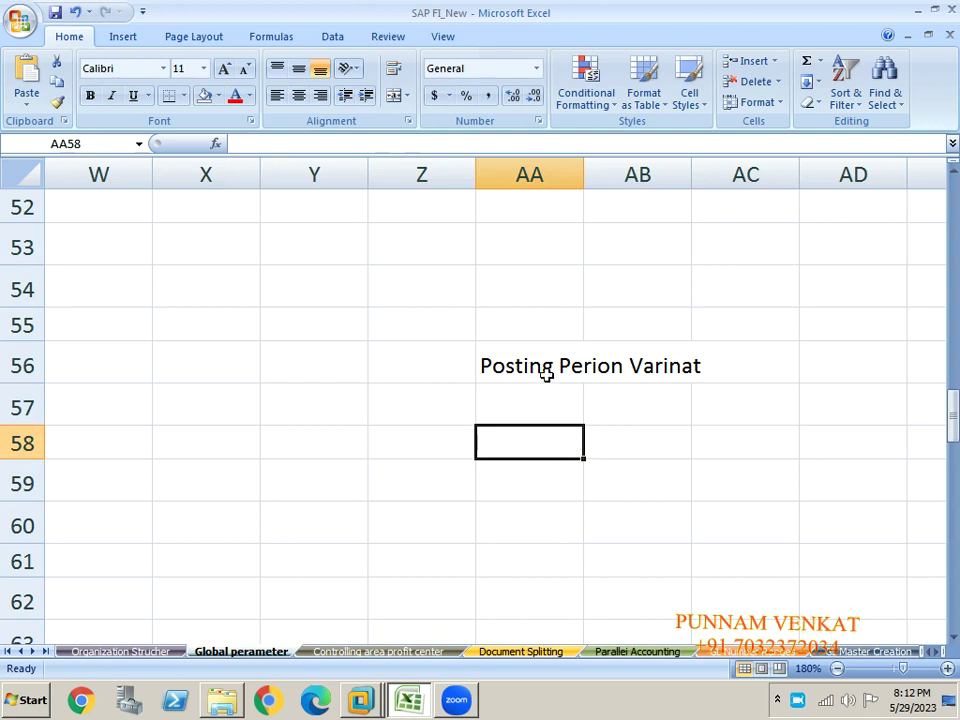
click(546, 372)
key(Delete)
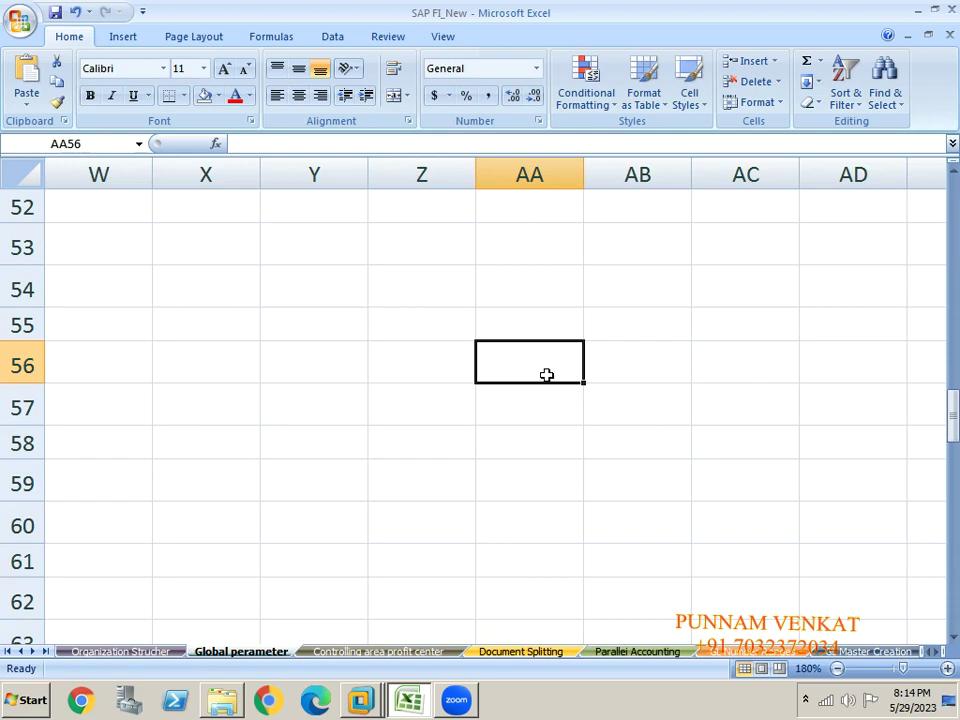
click(921, 9)
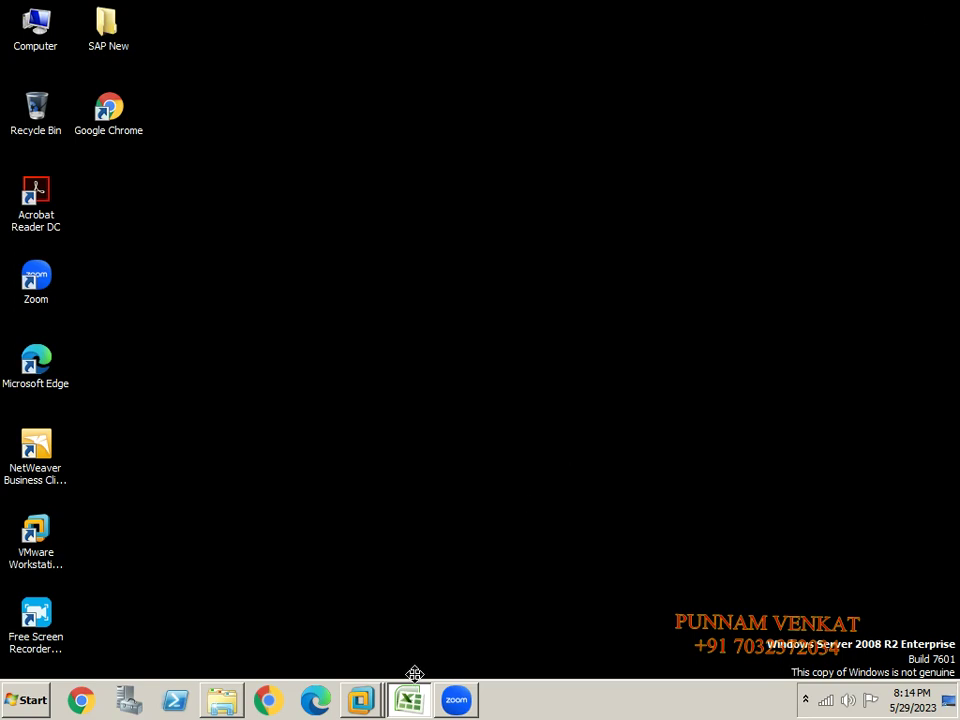
click(410, 706)
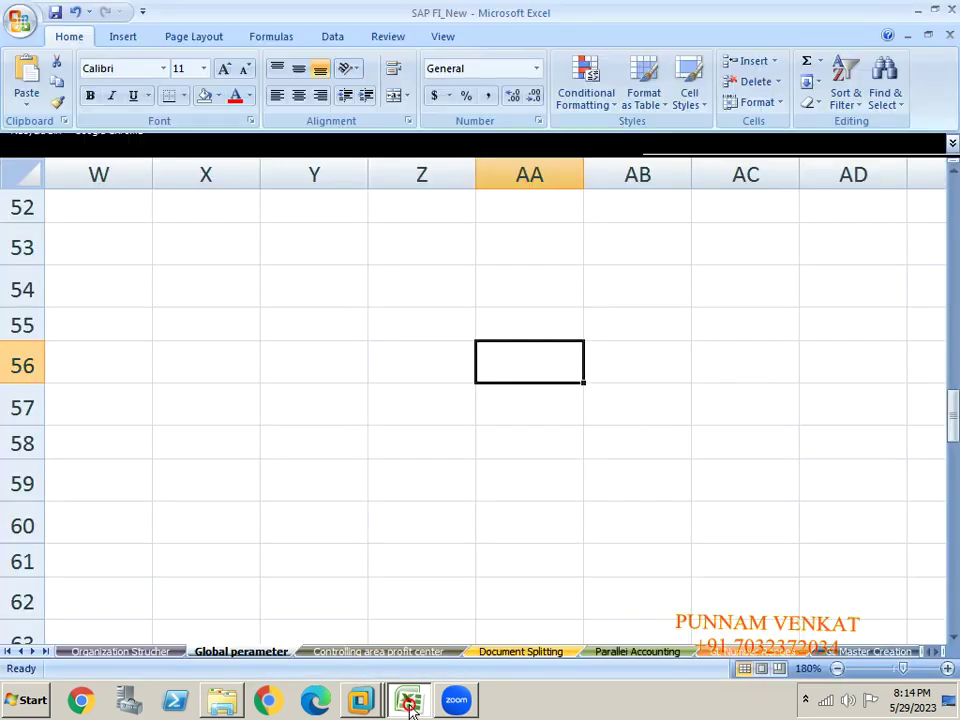
click(625, 52)
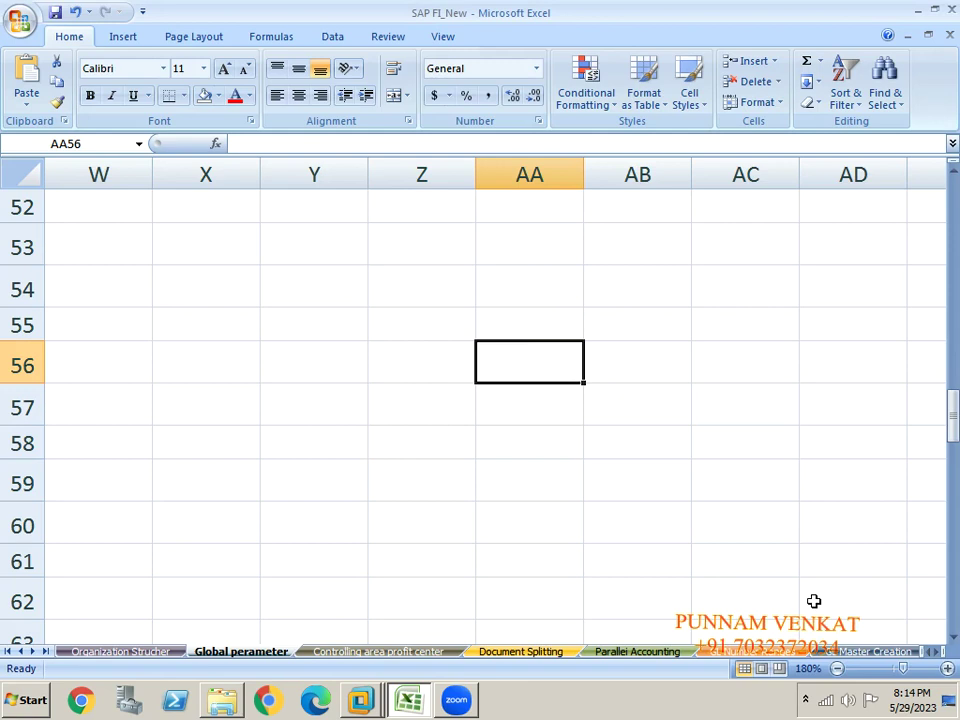
Go back to column A of the Global perameter sheet and look over the configuration items from row 53 down.
click(720, 505)
key(Left)
key(Left)
key(Left)
key(Left)
key(Left)
key(Left)
key(Left)
key(Left)
key(Left)
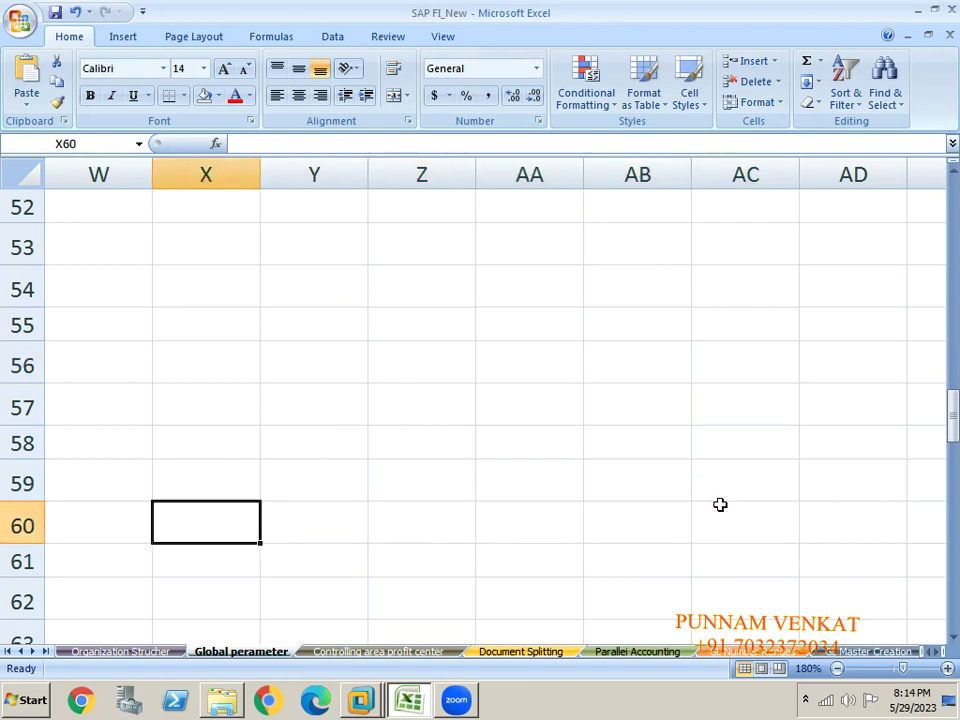
key(Left)
key(Left)
key(Left)
key(Left)
key(Left)
key(Left)
key(Left)
key(Left)
key(Left)
key(Left)
key(Left)
key(Left)
key(Left)
key(Left)
key(Left)
key(Left)
key(Left)
key(Left)
key(Left)
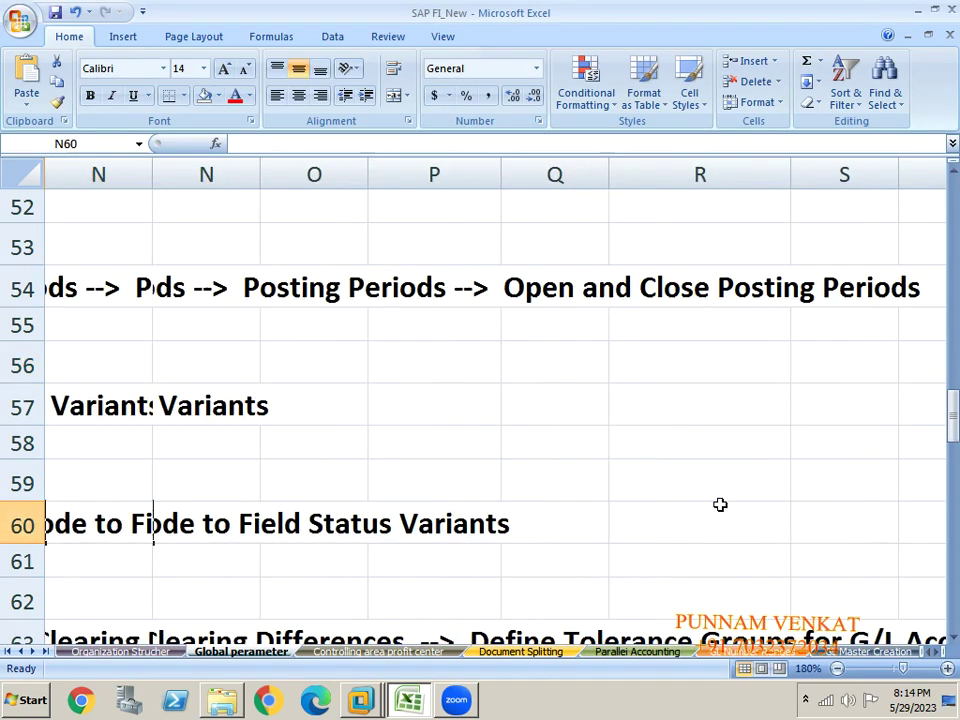
key(Down)
key(Down)
key(Down)
key(Down)
key(Down)
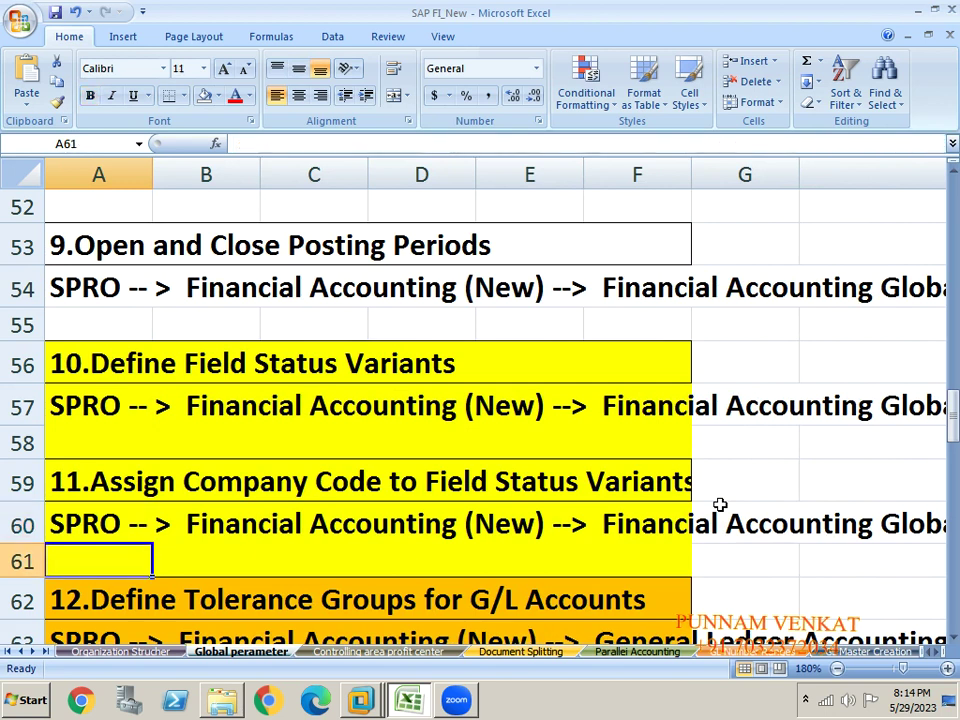
key(Up)
key(Up)
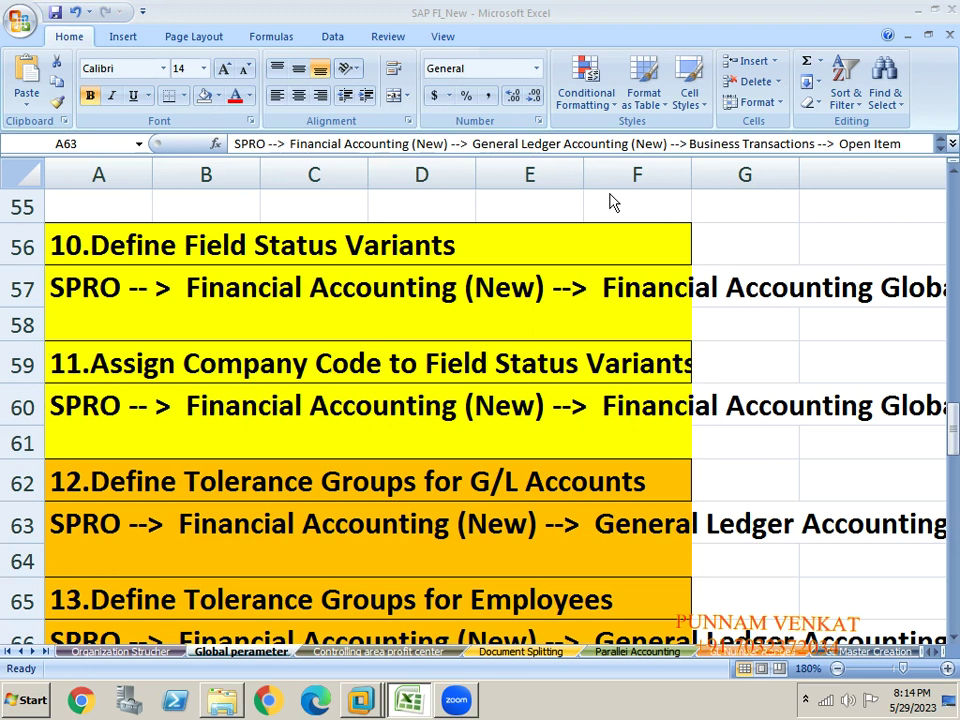
Read the SPRO path under "10.Define Field Status Variants" in row 57 across its full length and return to its start.
click(190, 301)
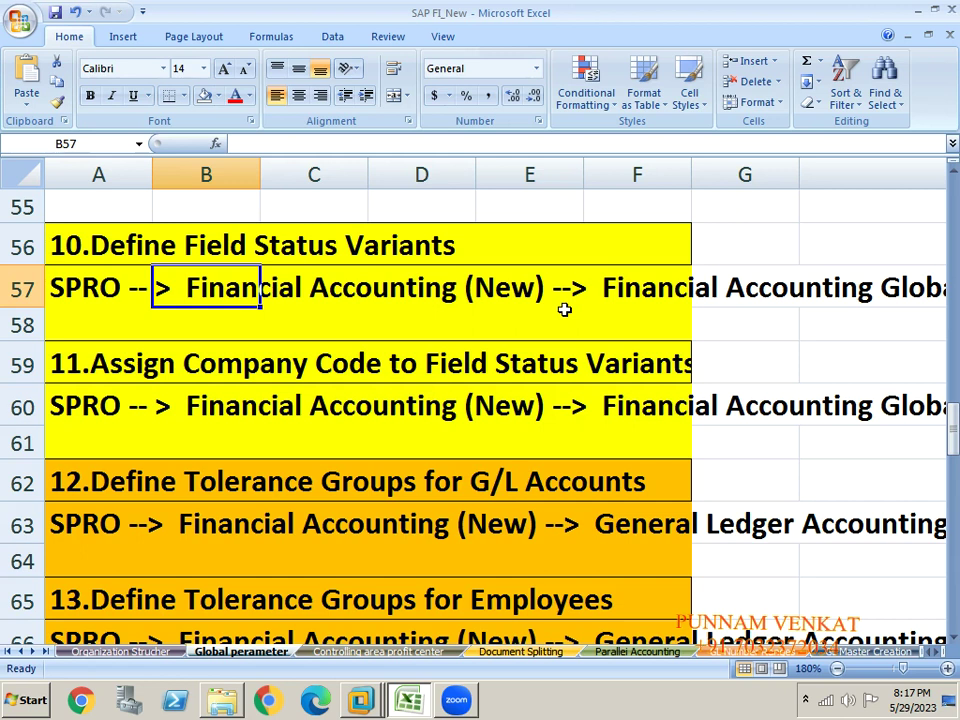
key(Right)
key(Right)
key(Right)
key(Right)
key(Right)
key(Right)
key(Right)
key(Right)
key(Right)
key(Right)
key(Right)
key(Right)
key(Right)
key(Right)
key(Right)
key(Right)
key(Right)
key(Right)
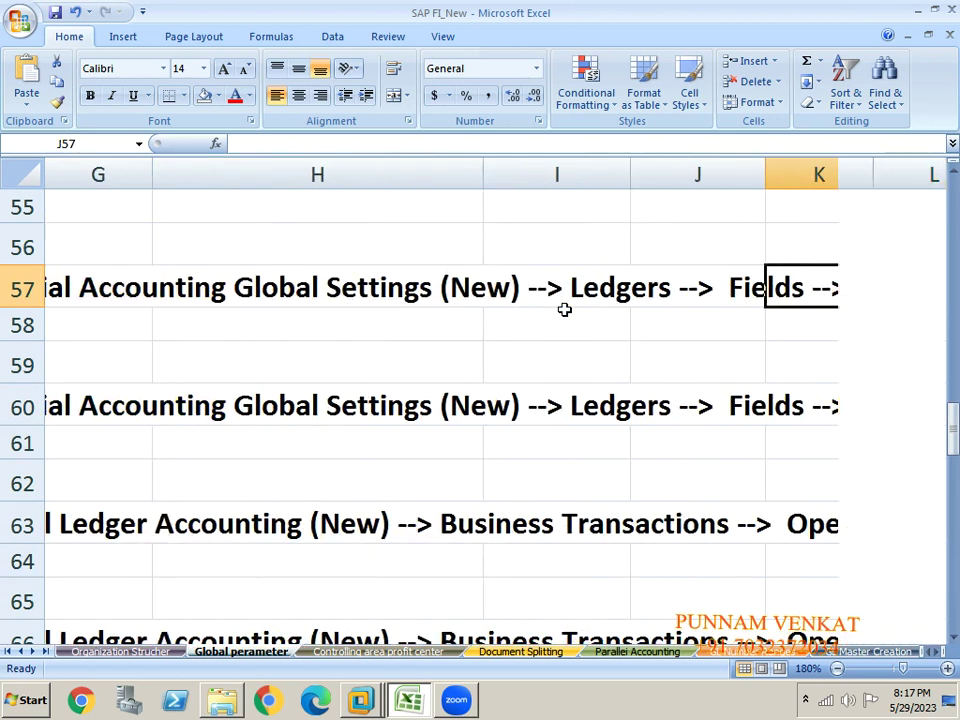
key(Right)
key(Right)
key(Right)
key(Right)
key(Right)
key(Right)
key(Right)
key(Right)
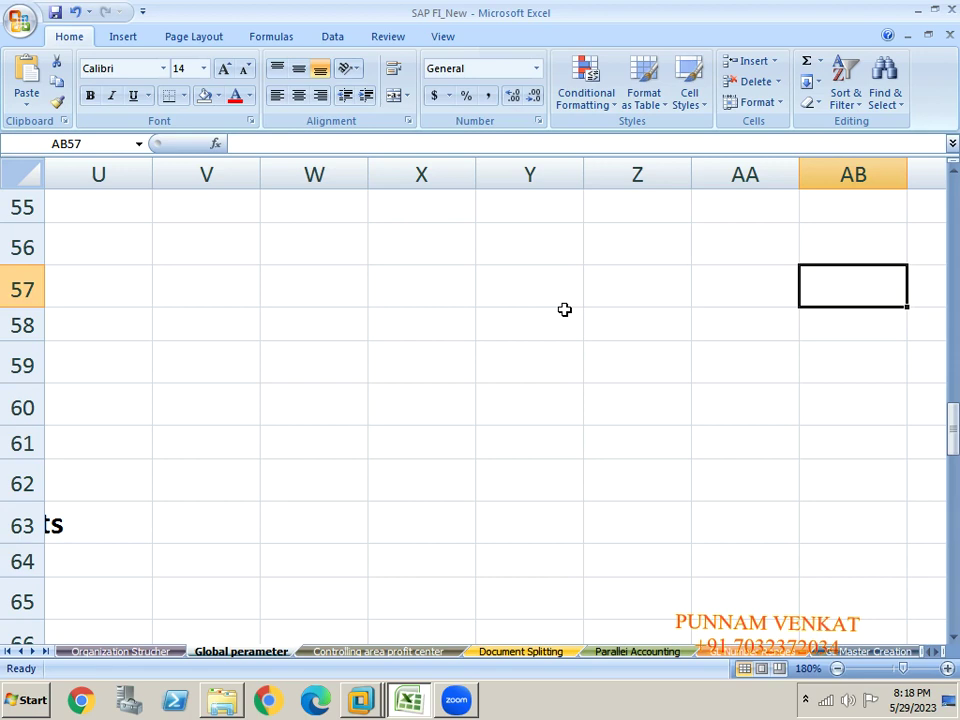
key(Left)
key(Left)
key(Left)
key(Left)
key(Left)
key(Left)
key(Left)
key(Left)
key(Left)
key(Left)
key(Left)
key(Left)
key(Left)
key(Left)
key(Left)
key(Left)
key(Left)
key(Left)
key(Left)
key(Left)
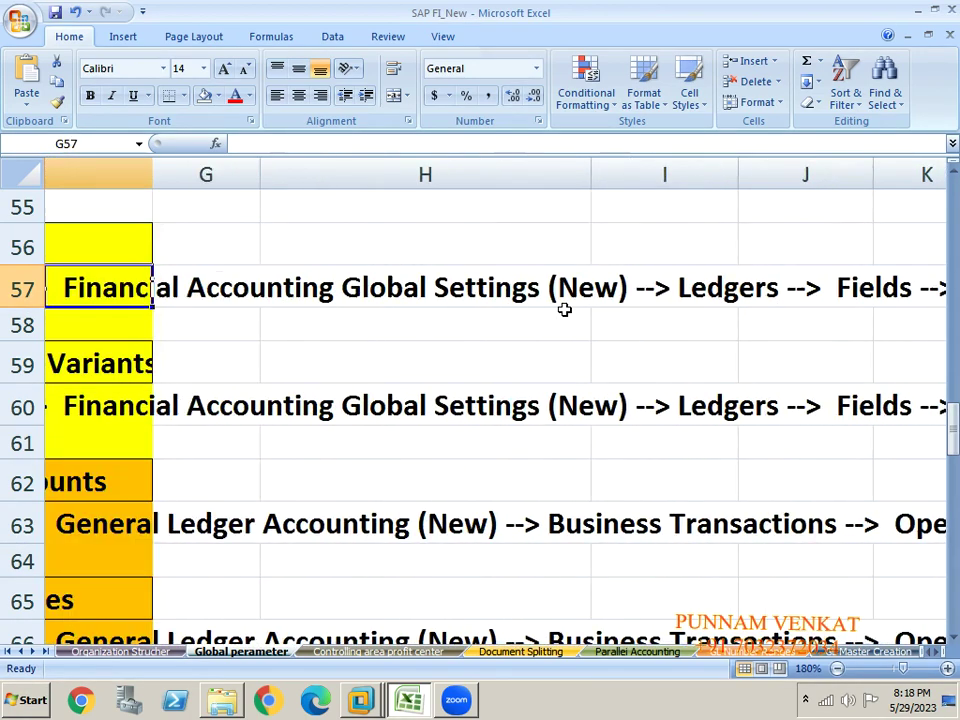
key(Left)
key(Left)
key(Left)
key(Left)
key(Left)
key(Left)
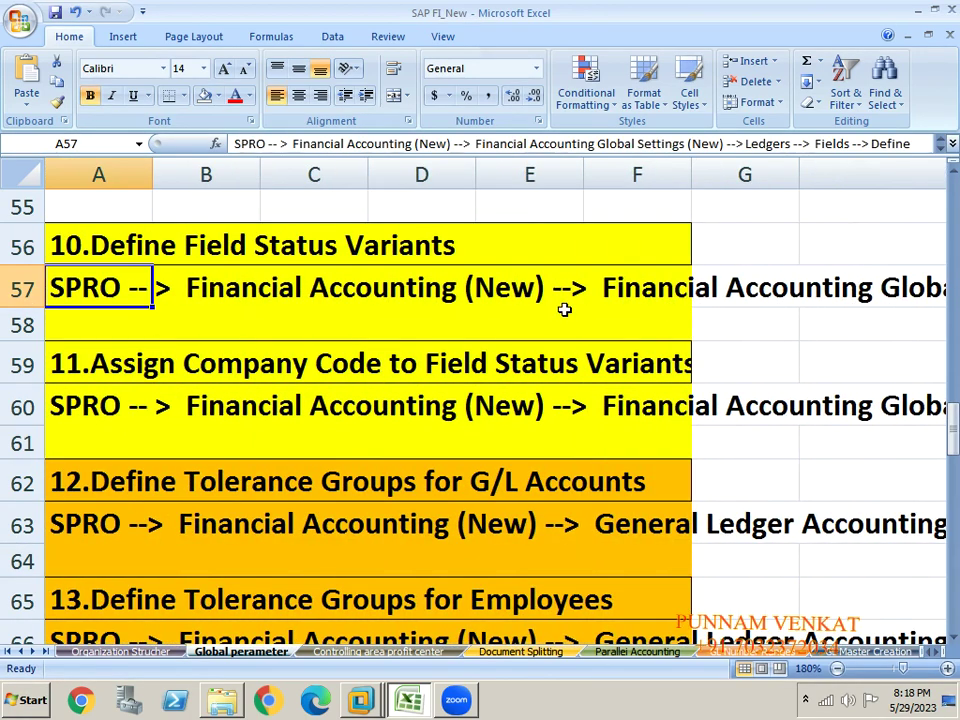
Widen column F so the heading "11.Assign Company Code to Field Status Variants" fits inside its box.
click(105, 253)
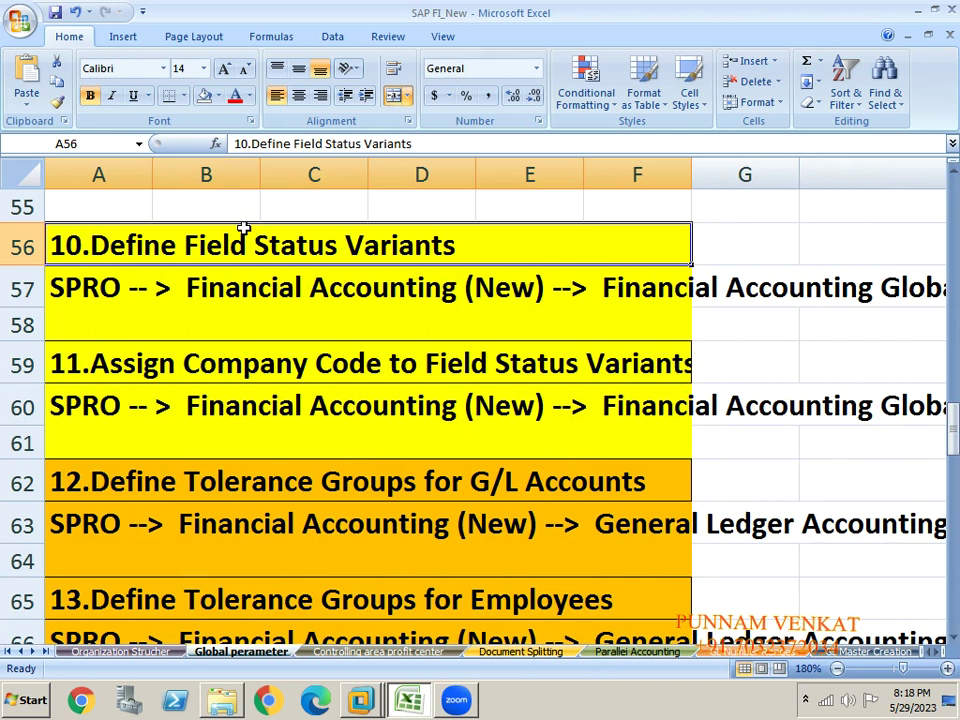
click(126, 369)
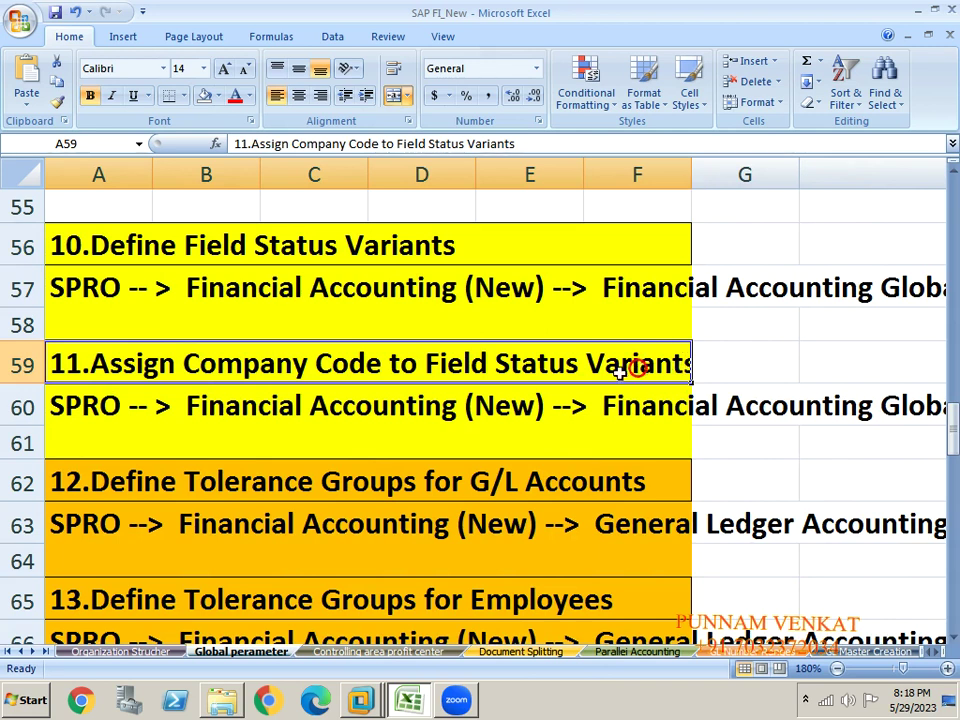
drag(692, 169, 724, 170)
Review the headings of items 10 and 11, highlighting both field status variant blocks in rows 56 to 61.
click(113, 253)
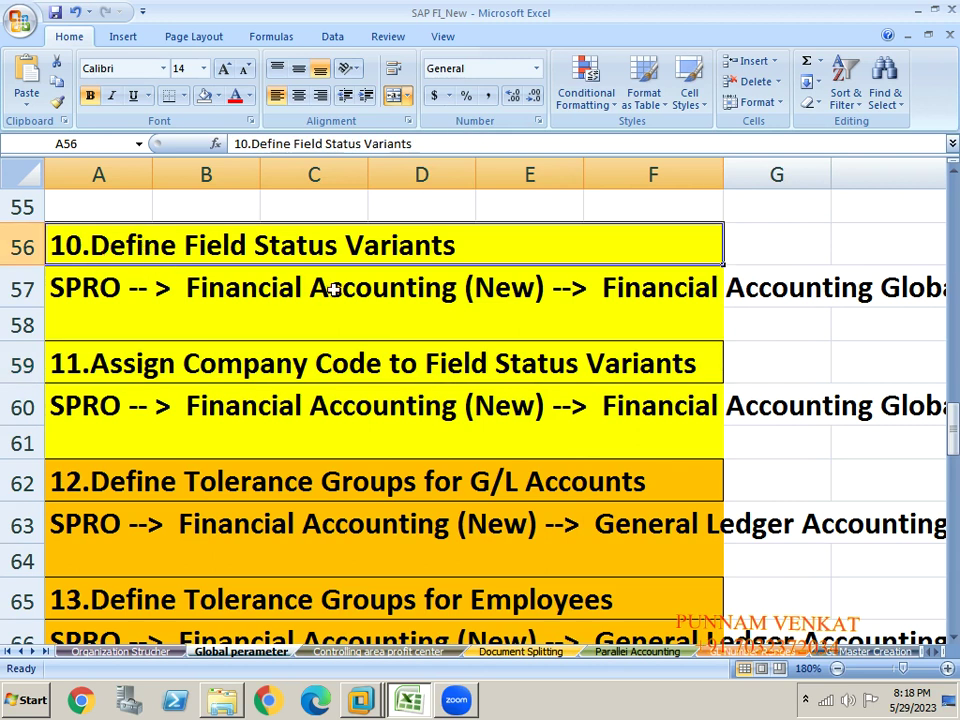
click(173, 367)
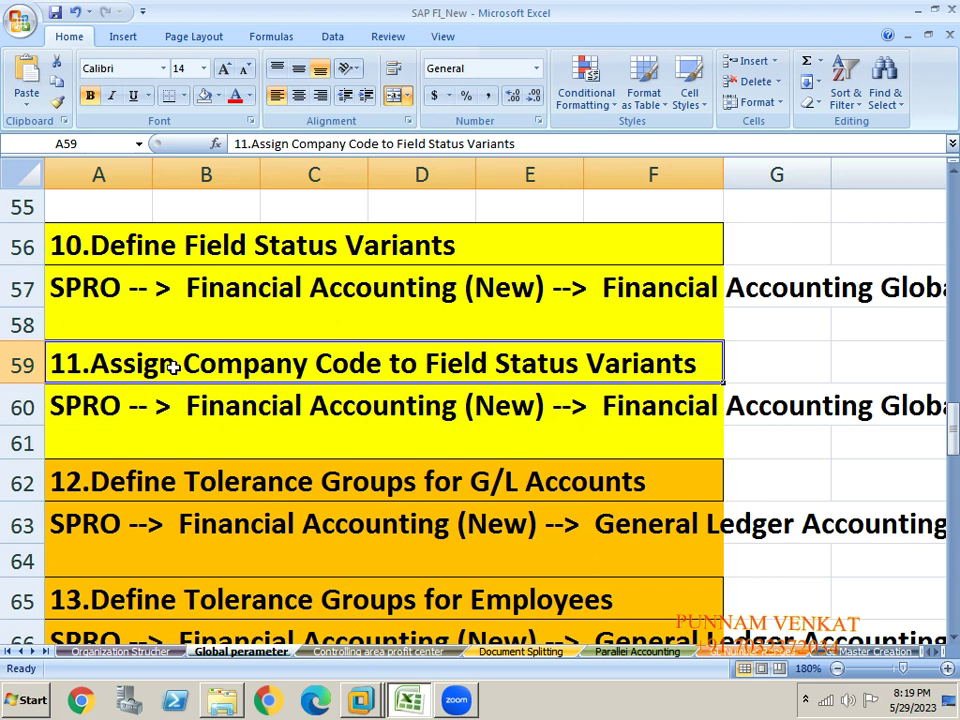
click(805, 701)
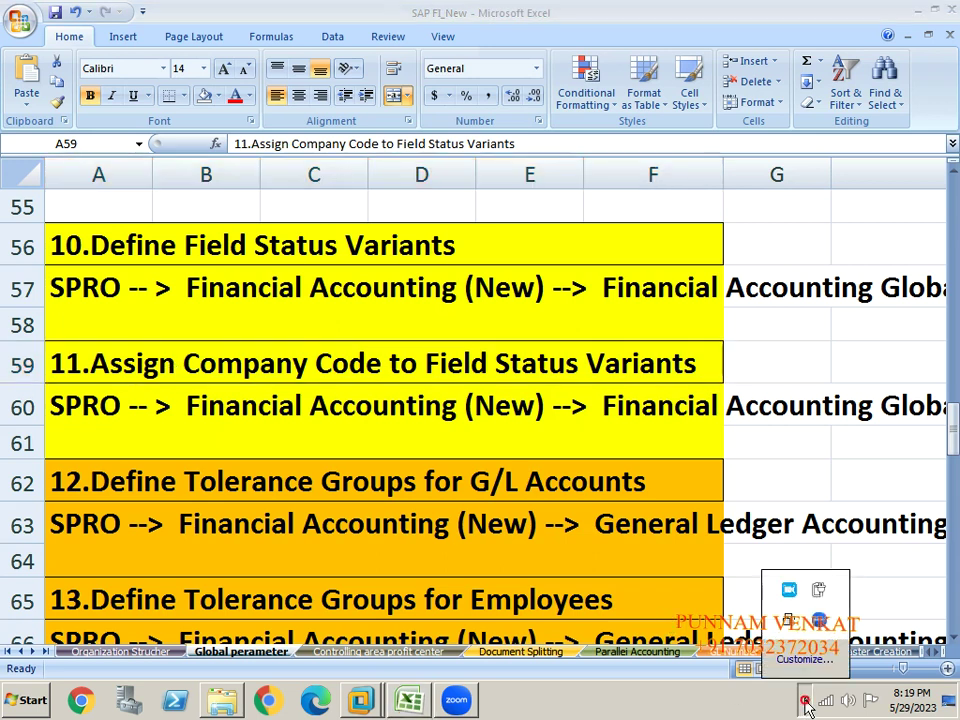
click(465, 266)
click(435, 243)
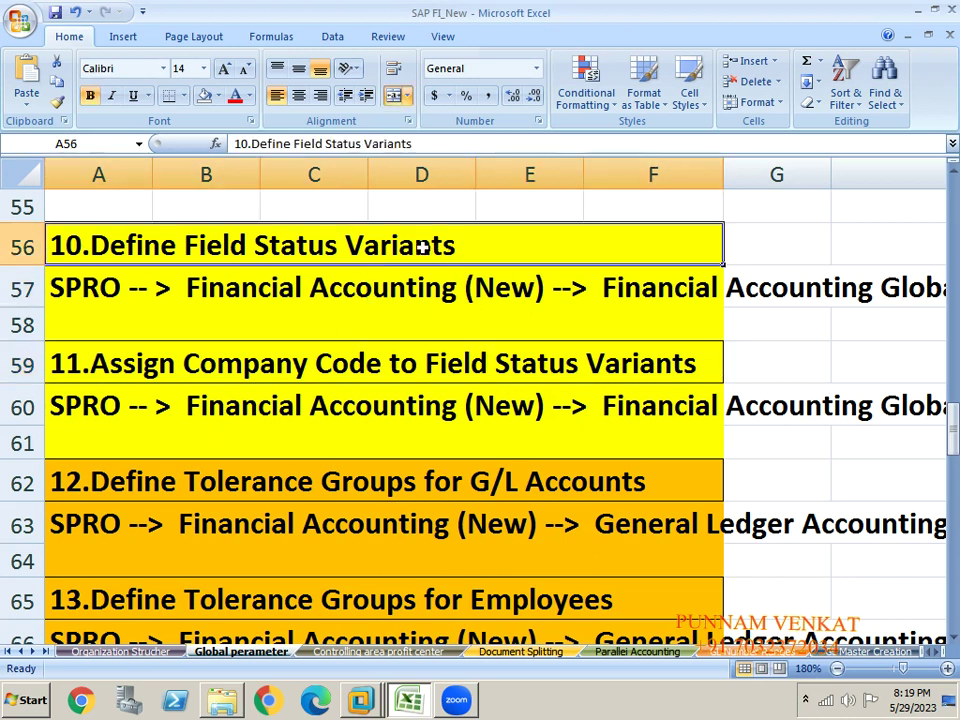
key(shift+Down)
key(shift+Down)
key(shift+Down)
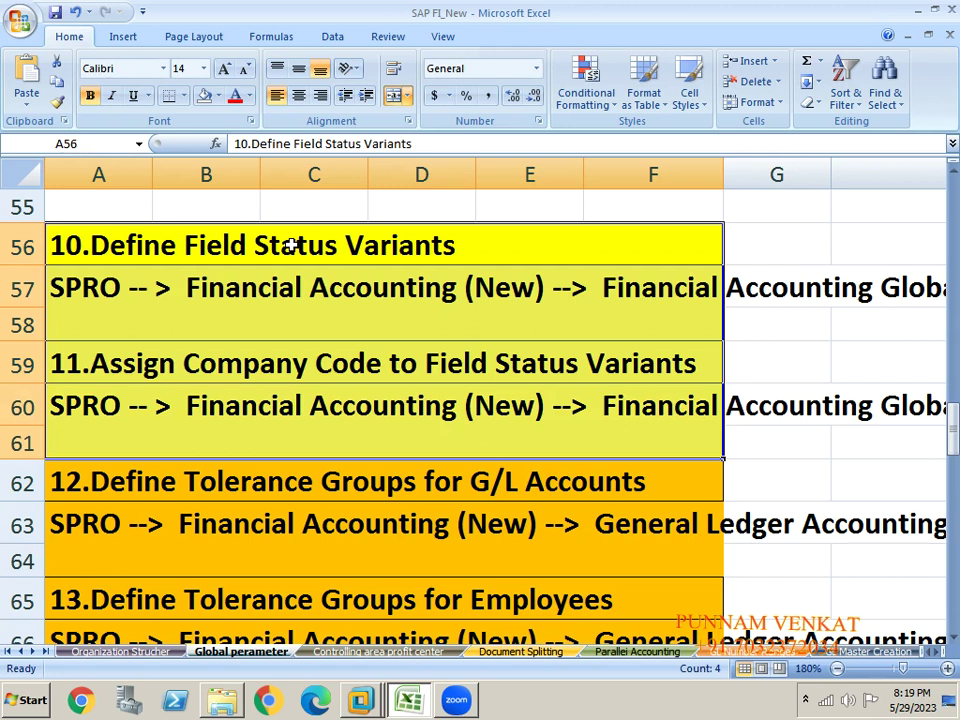
click(105, 334)
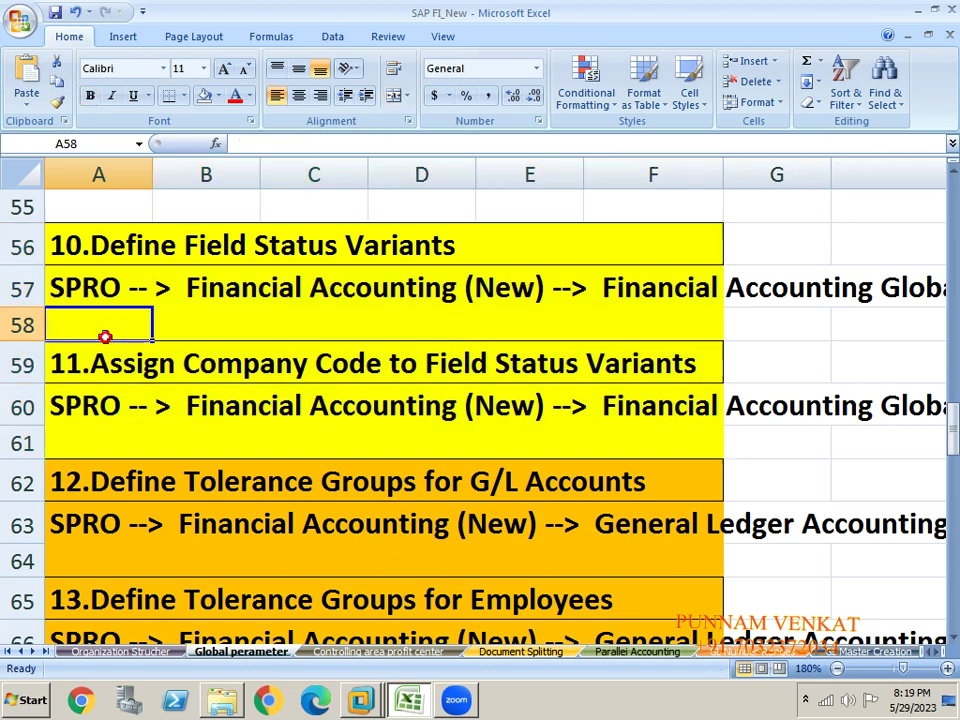
click(181, 256)
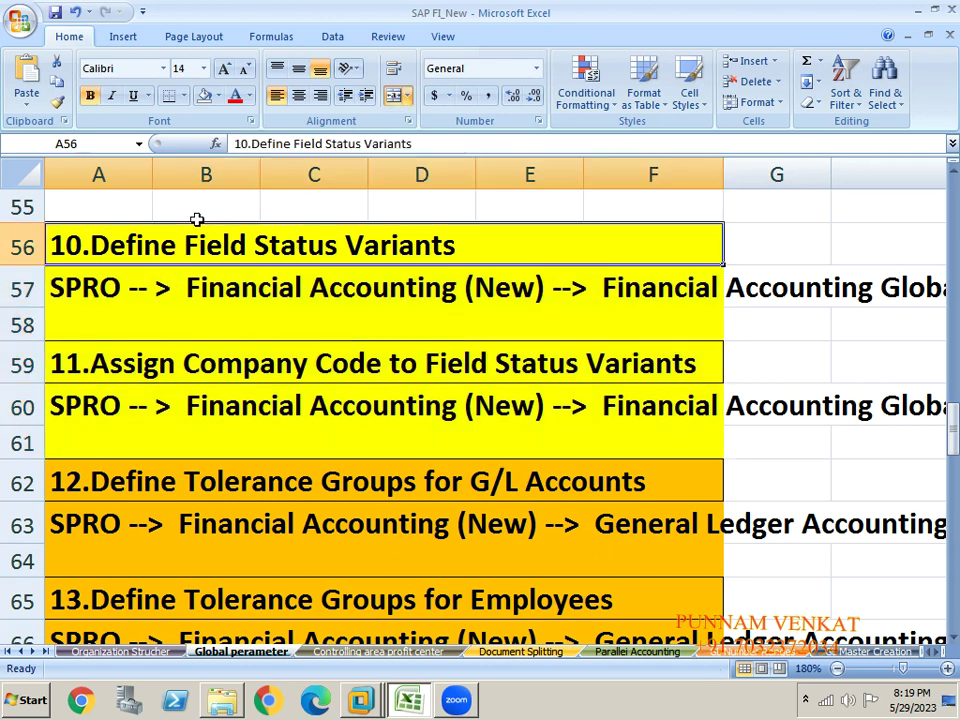
Trace the row 57 menu path node by node from SPRO to Define Field Status Variants, ending back at column A.
click(77, 303)
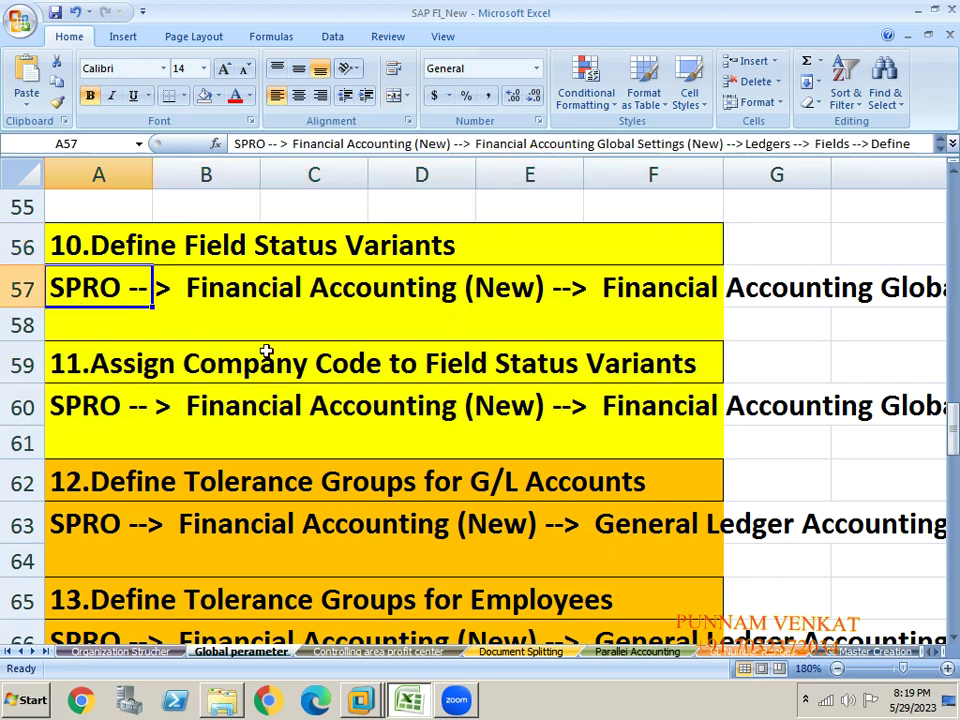
click(306, 313)
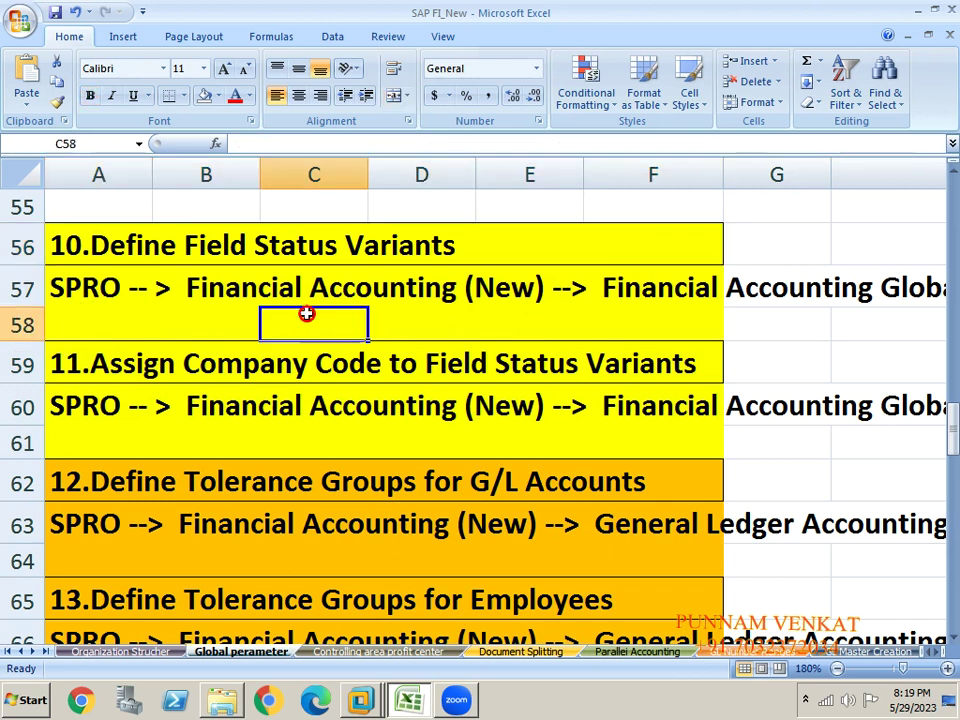
click(717, 314)
key(Right)
key(Right)
key(Right)
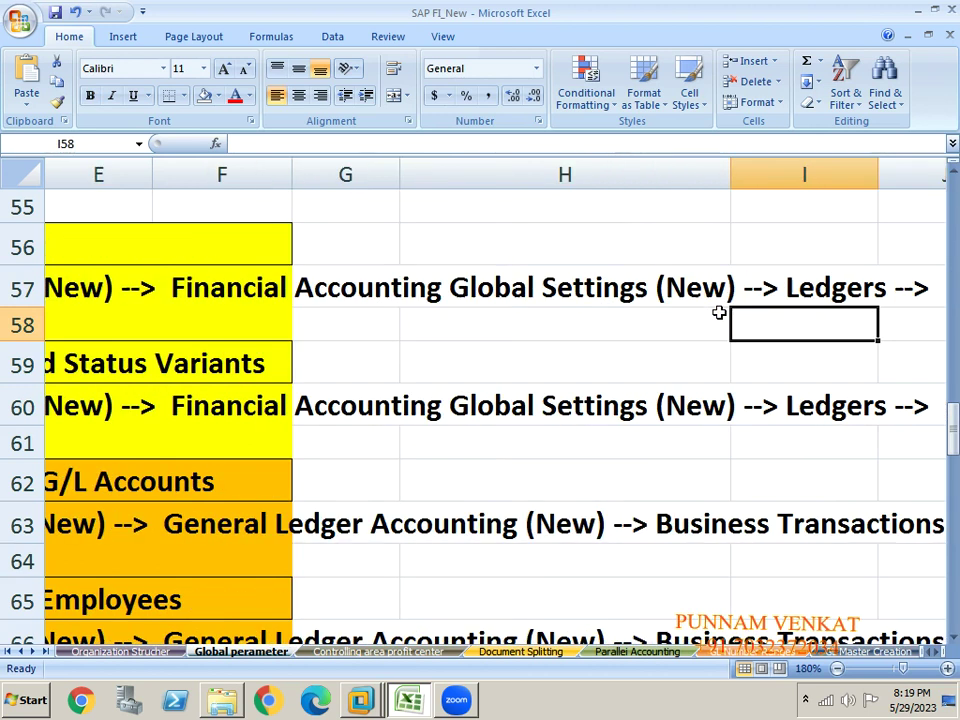
key(Right)
key(Right)
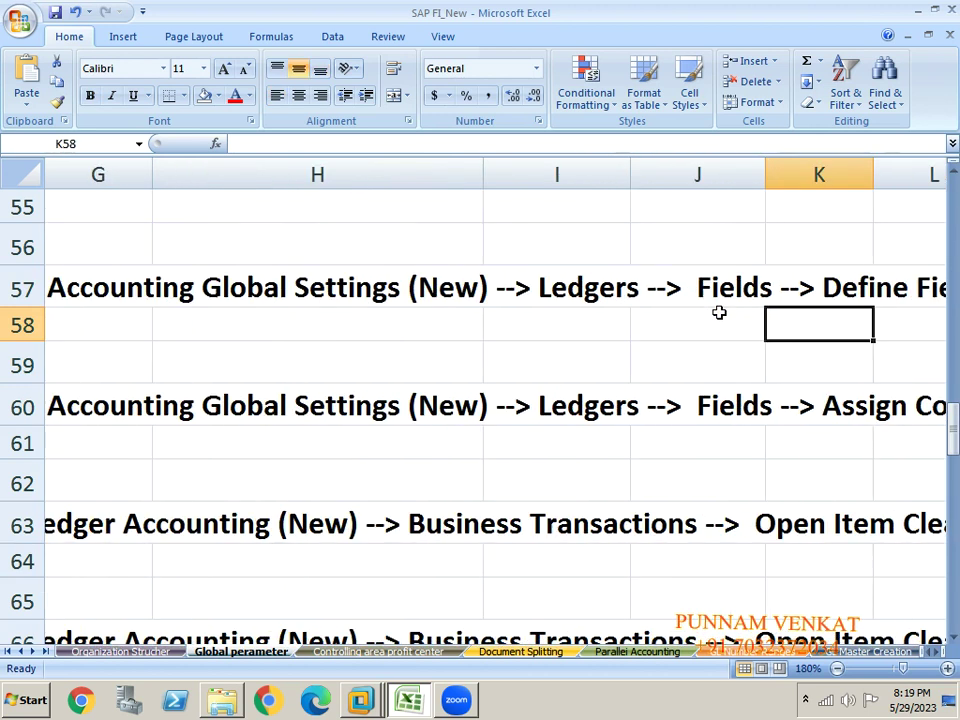
key(Right)
key(Right)
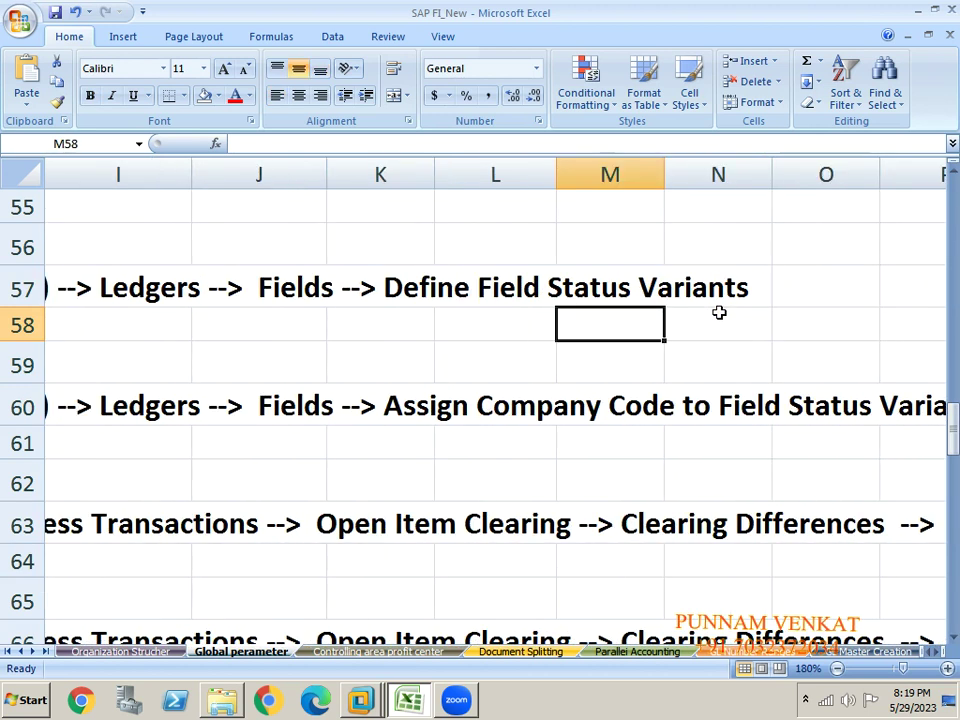
key(Left)
key(Left)
key(Left)
key(Left)
key(Left)
key(Left)
key(Left)
key(Left)
key(Left)
key(Left)
key(Left)
key(Left)
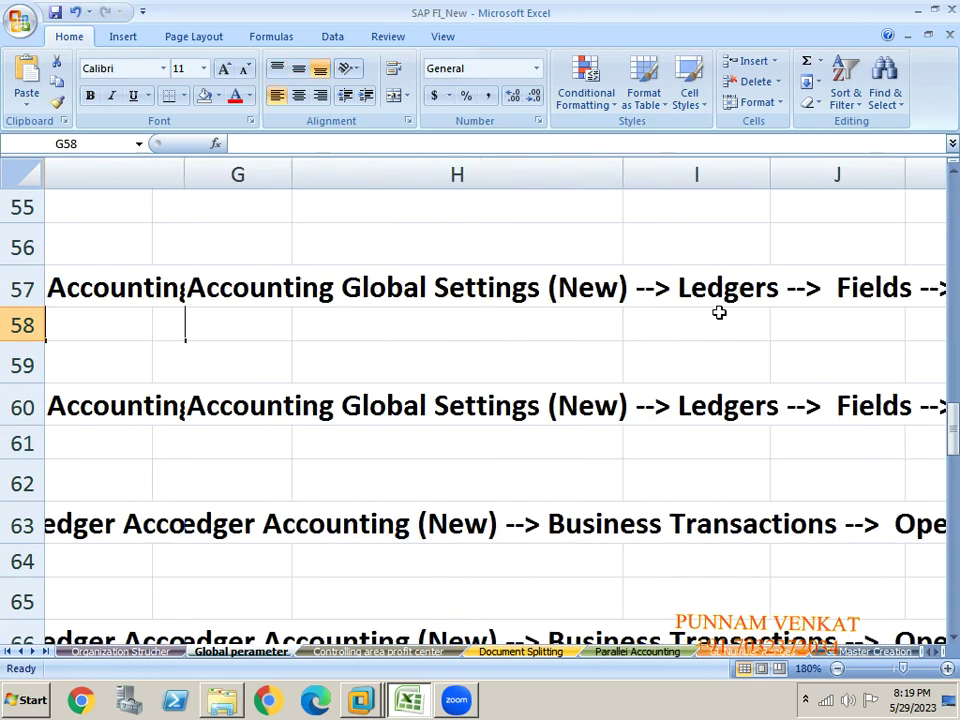
key(alt+Tab)
key(alt+Tab)
key(alt+Tab)
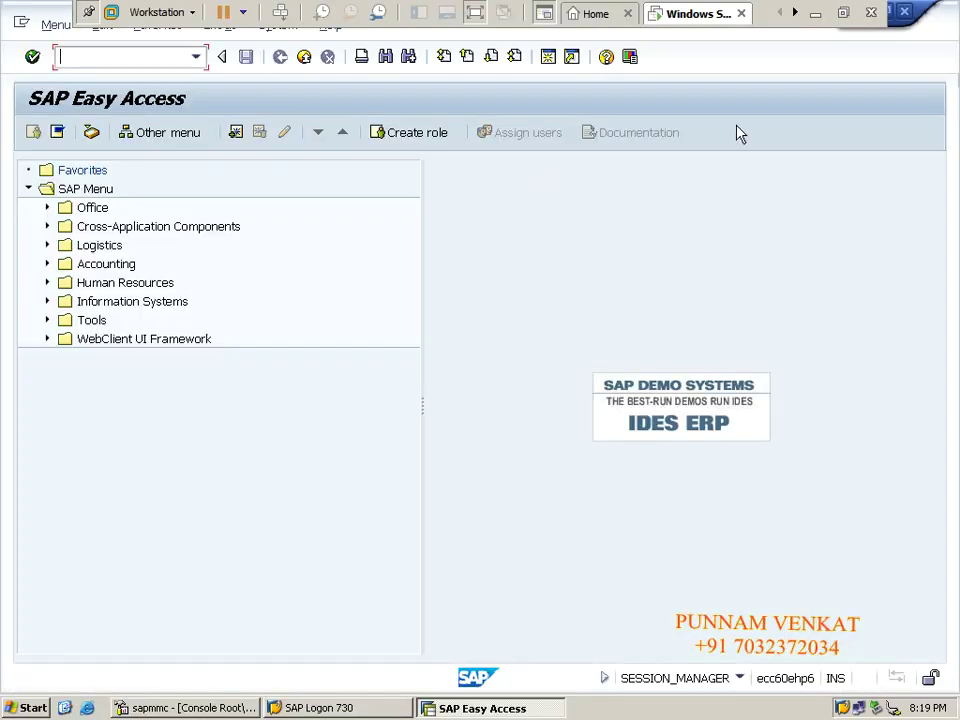
click(815, 13)
click(412, 651)
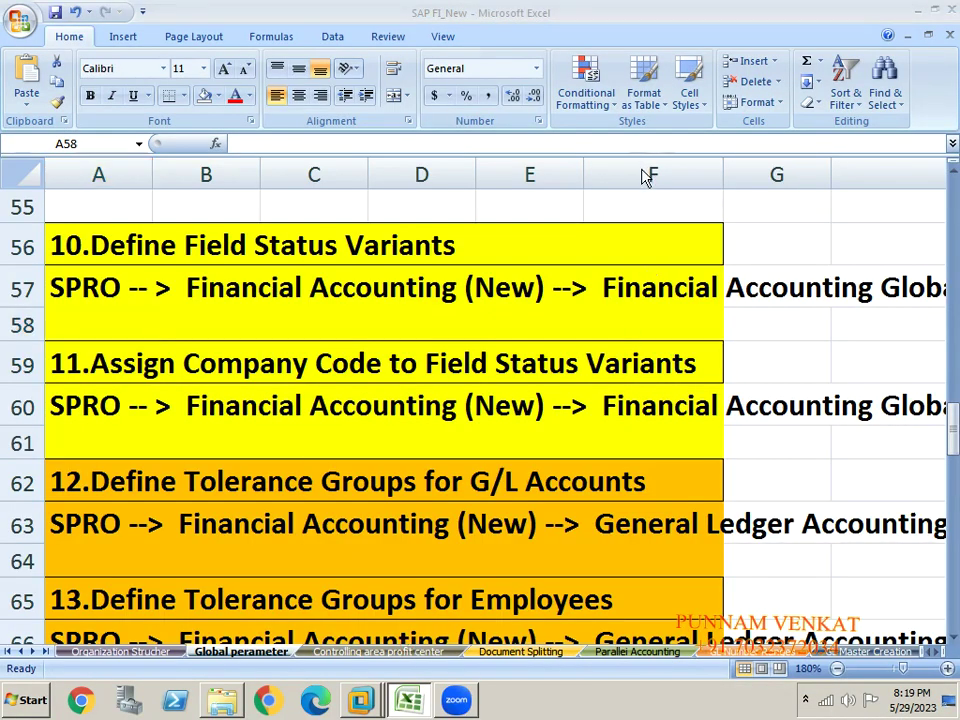
Switch to the SAP Easy Access window, start transaction SPRO and display the SAP Customizing Implementation Guide.
key(alt+Tab)
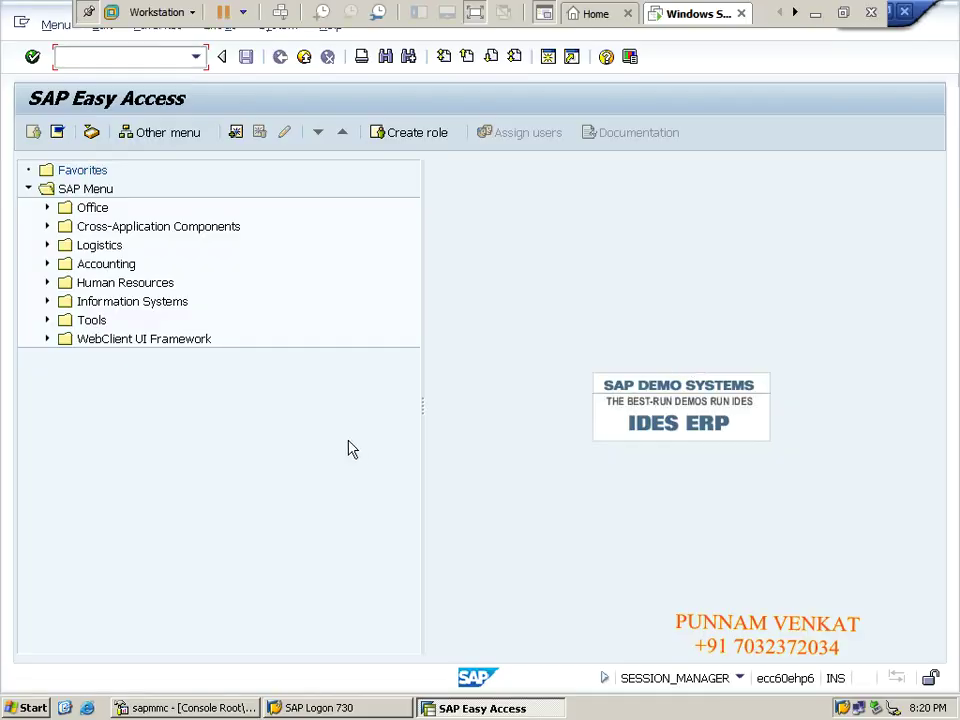
click(150, 63)
key(Return)
click(130, 136)
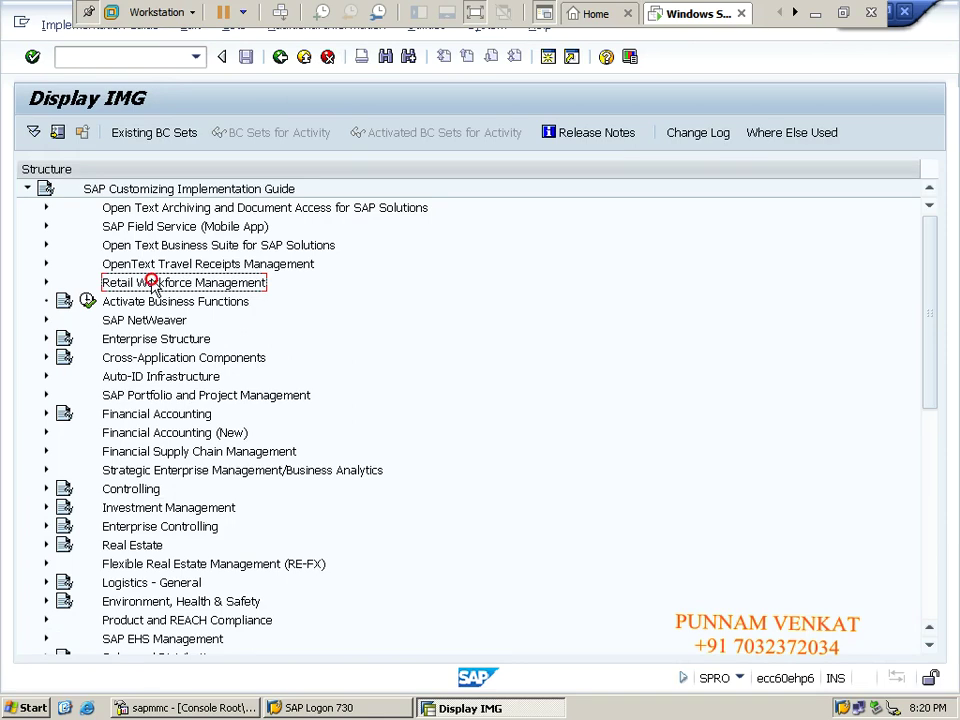
Expand Financial Accounting (New), Financial Accounting Global Settings (New), Ledgers and Fields, and select Define Field Status Variants.
key(Down)
key(Down)
key(Right)
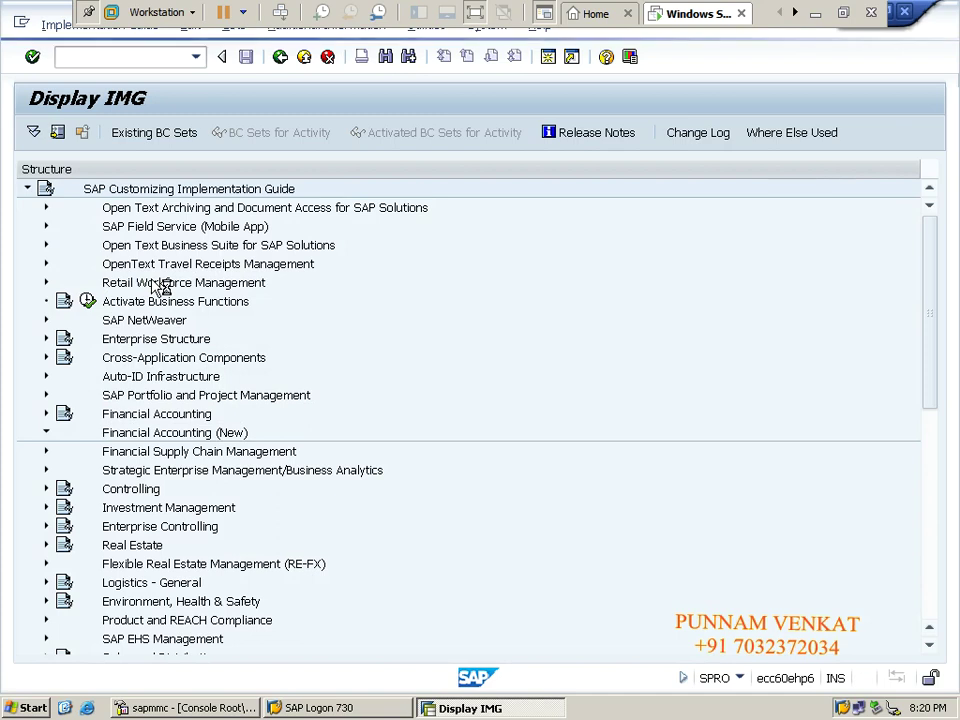
key(Down)
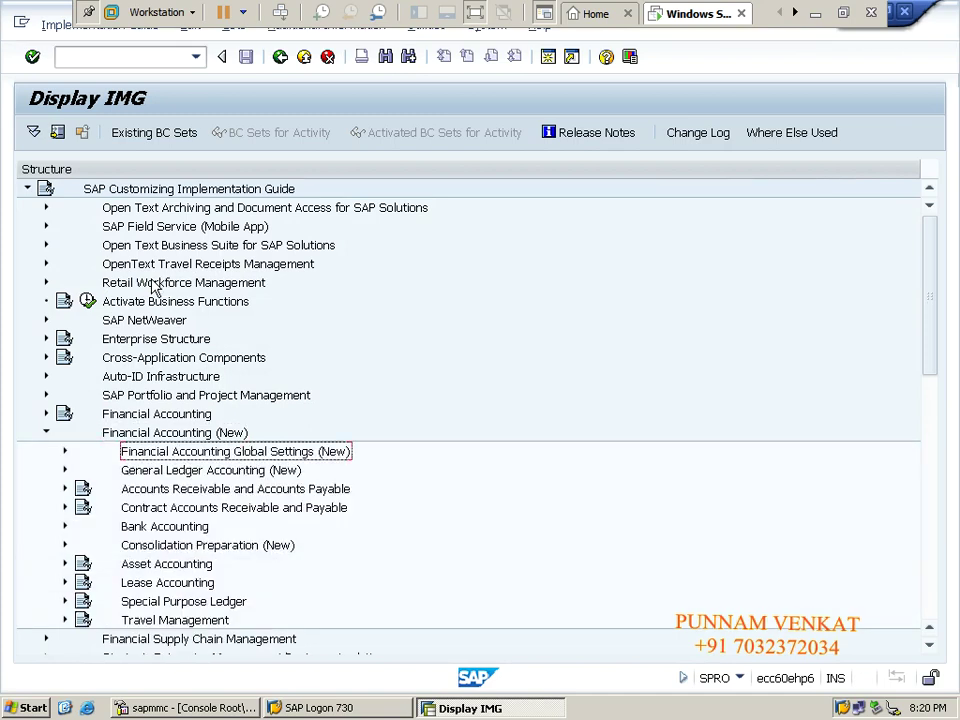
key(Return)
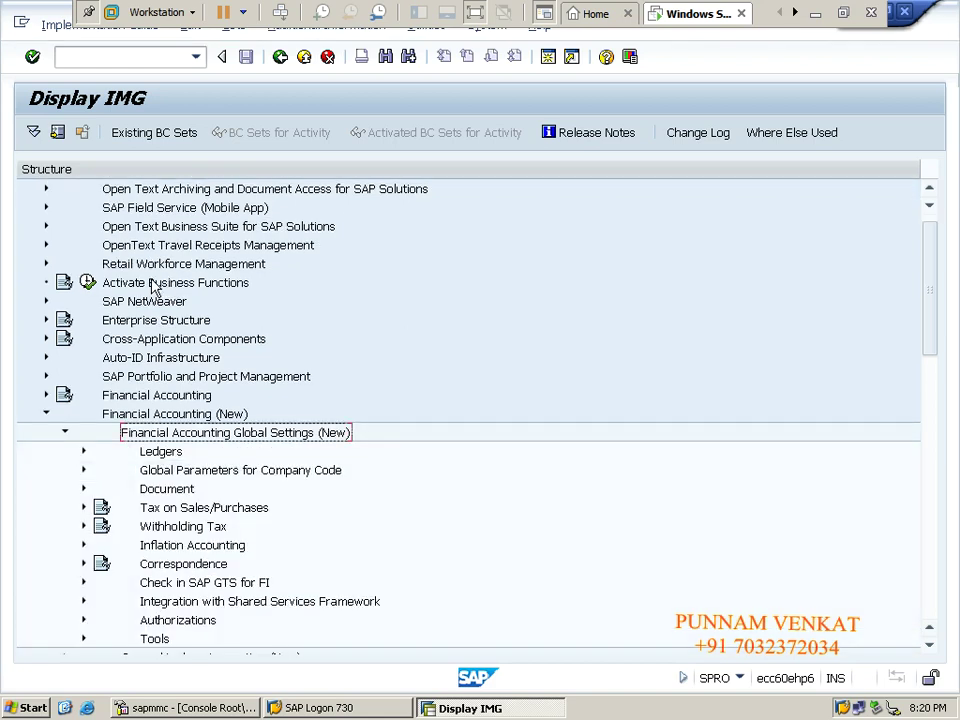
key(Down)
key(Return)
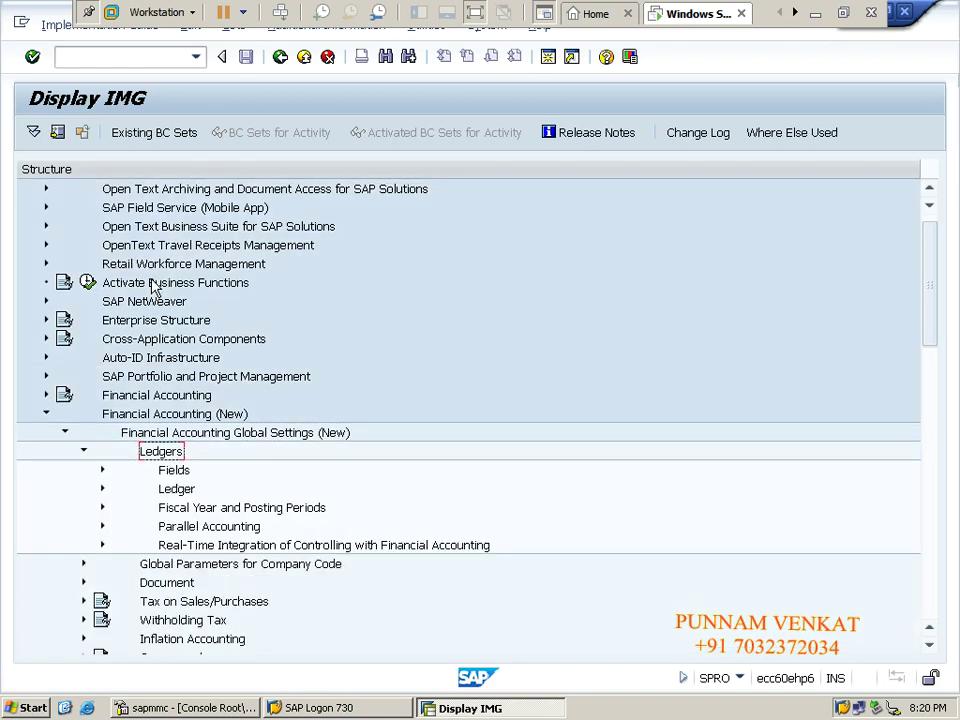
key(Down)
key(Right)
key(Down)
key(Down)
key(Down)
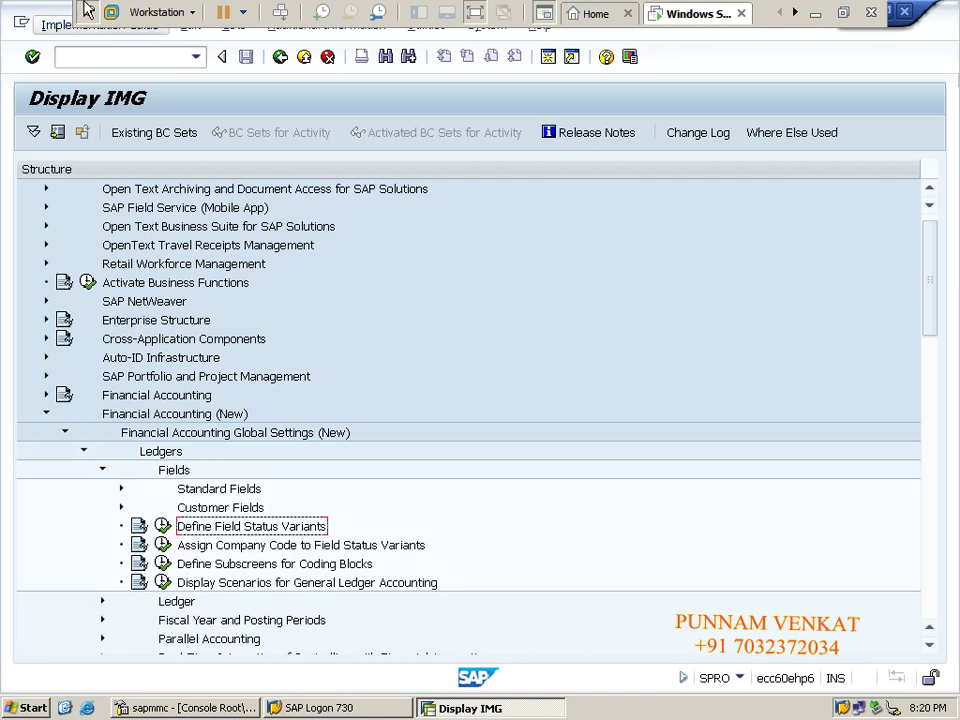
Trace the expanded path node by node from Financial Accounting (New) through Ledgers and Fields to Define Field Status Variants.
click(212, 543)
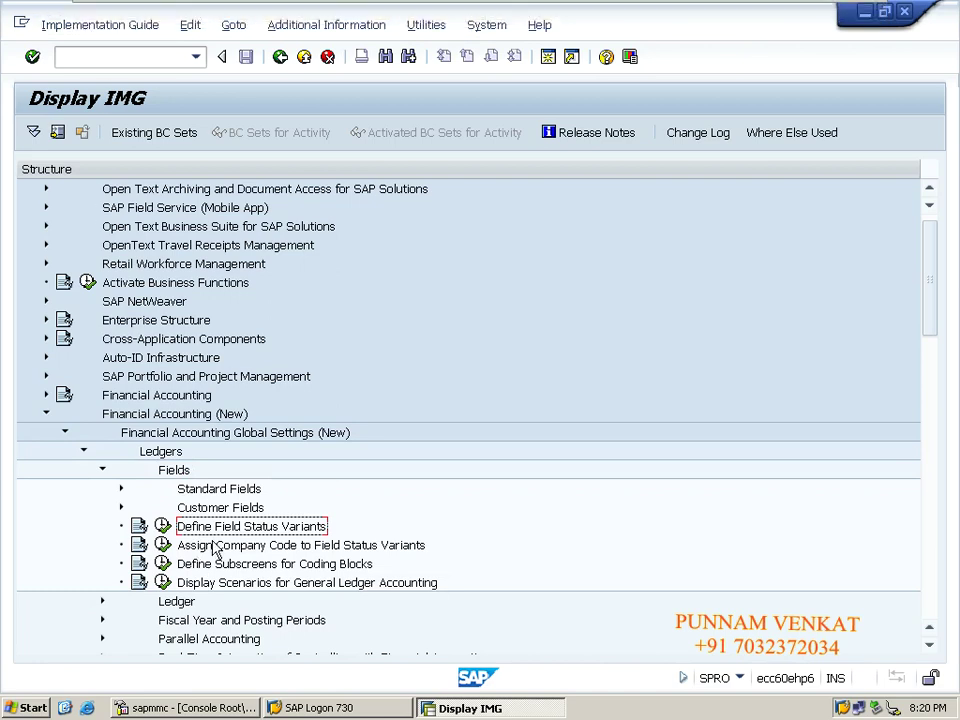
click(168, 415)
click(171, 433)
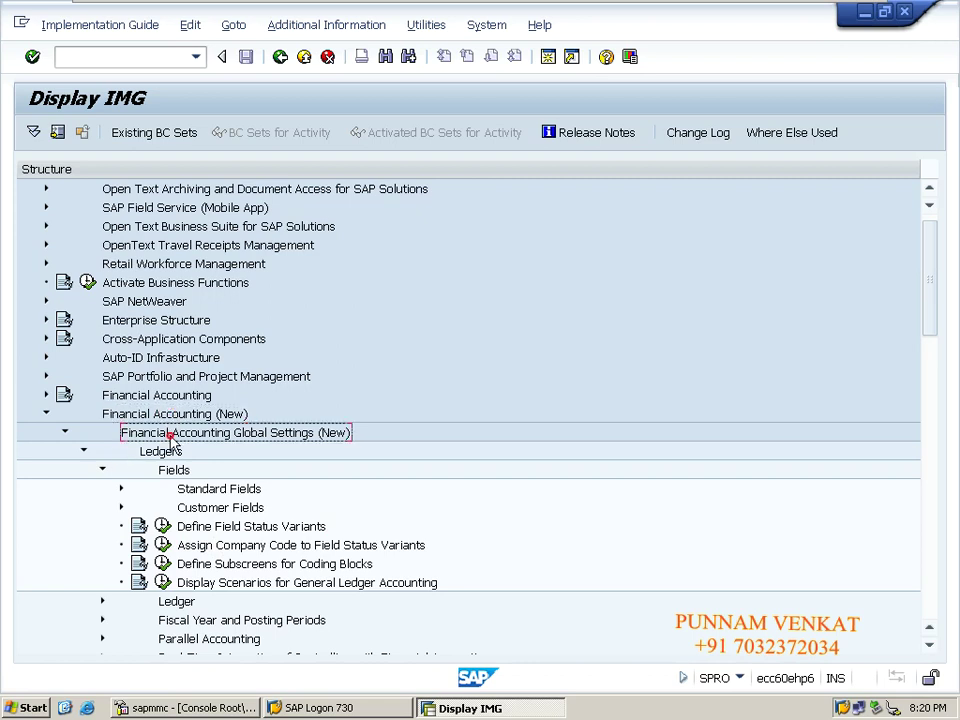
click(161, 455)
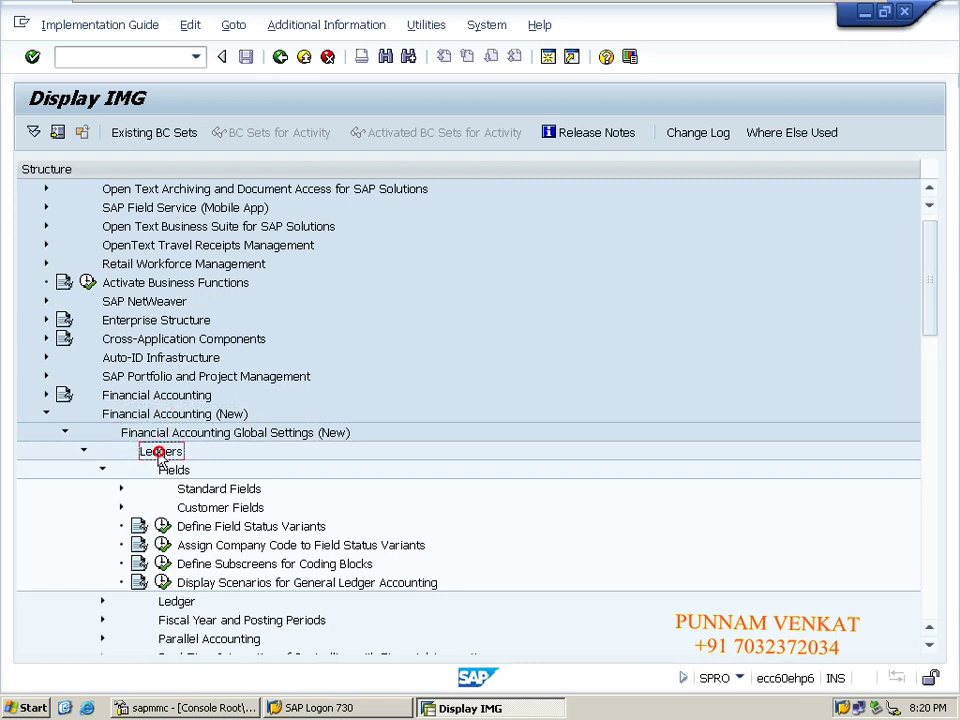
click(167, 474)
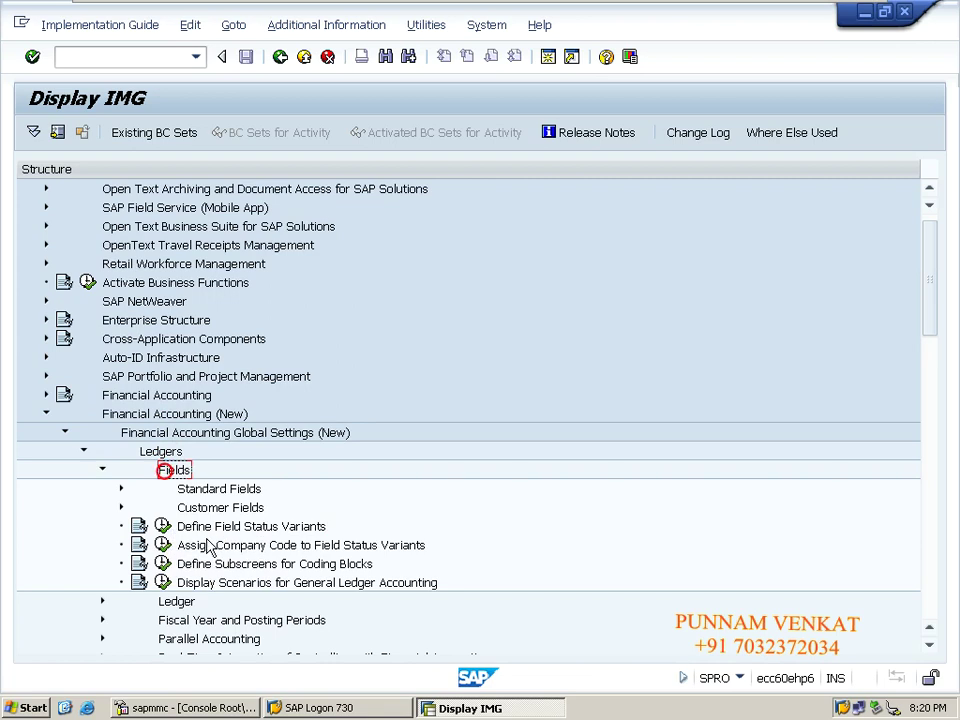
click(246, 530)
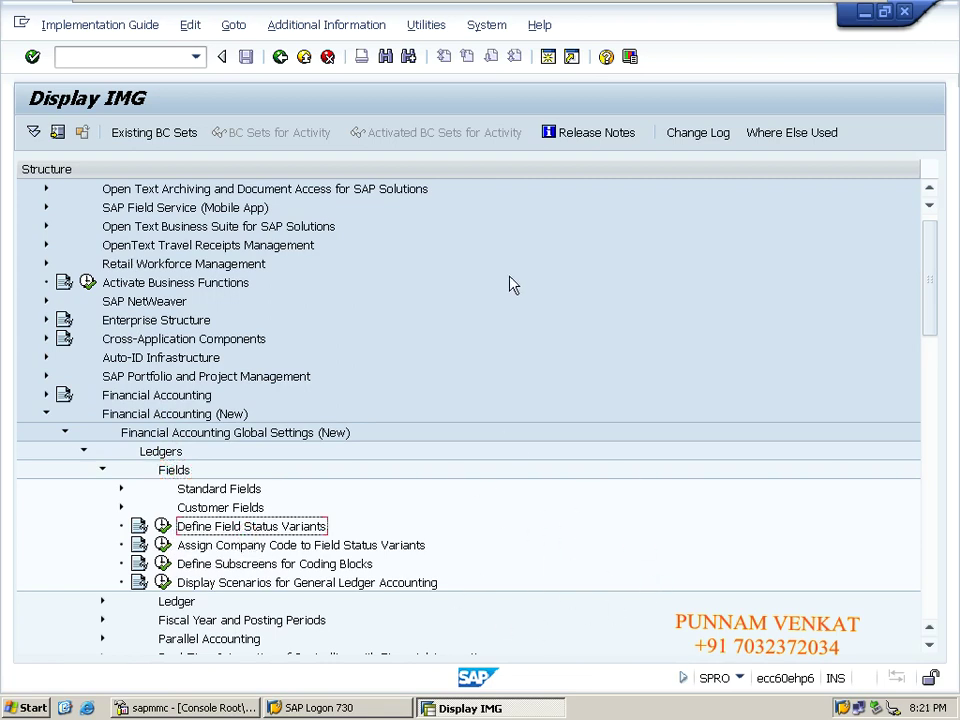
Show the IMG Activity key as additional information and widen that column so the full keys fit.
click(337, 33)
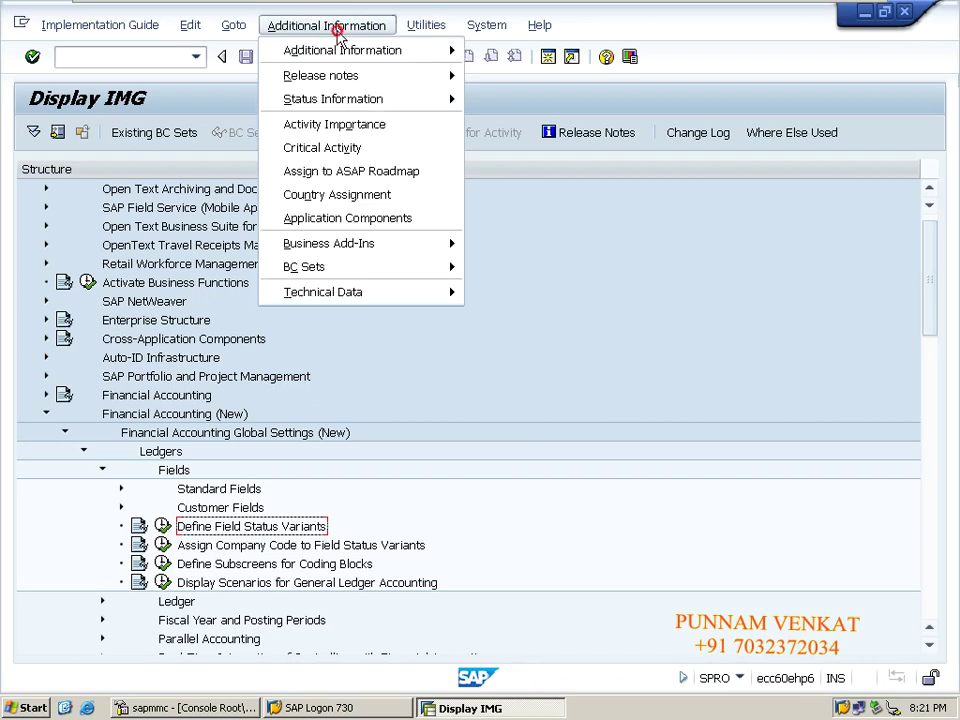
mouse_move(343, 56)
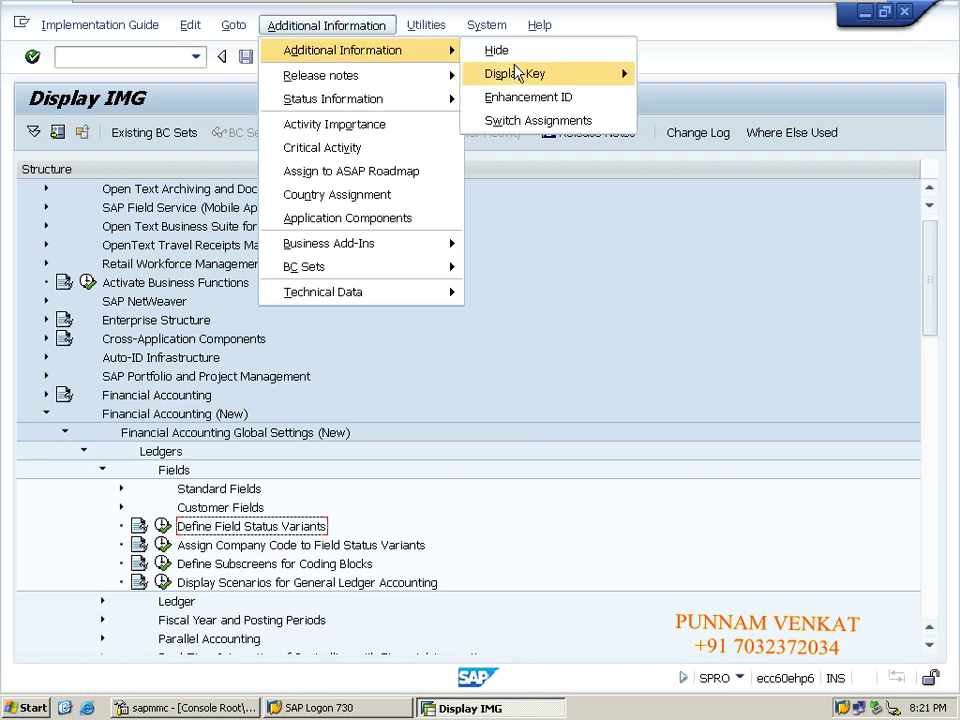
mouse_move(516, 73)
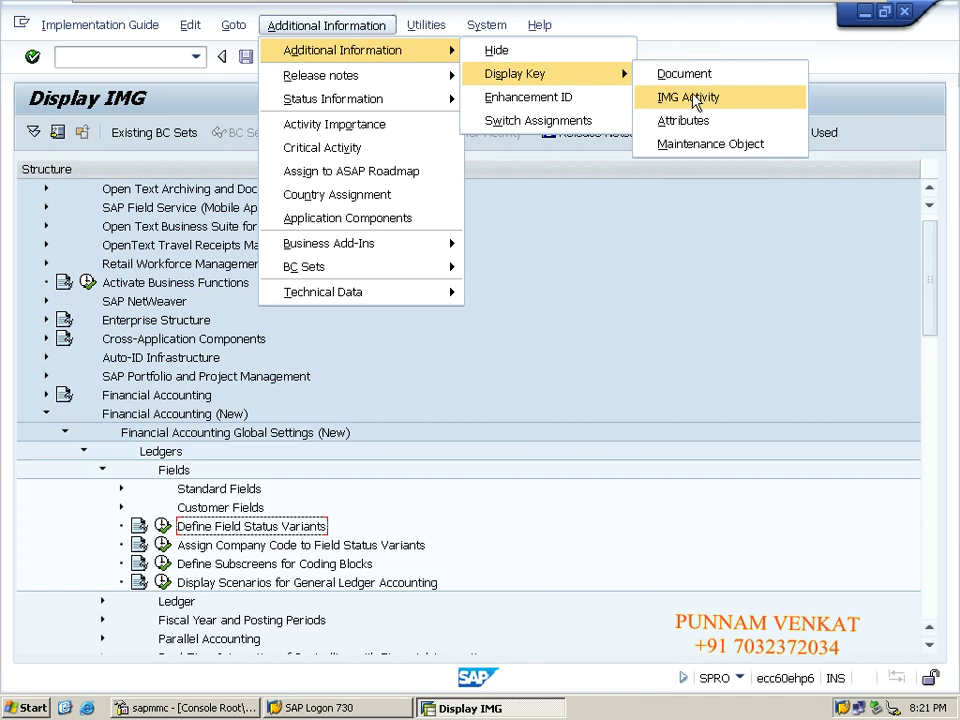
click(688, 97)
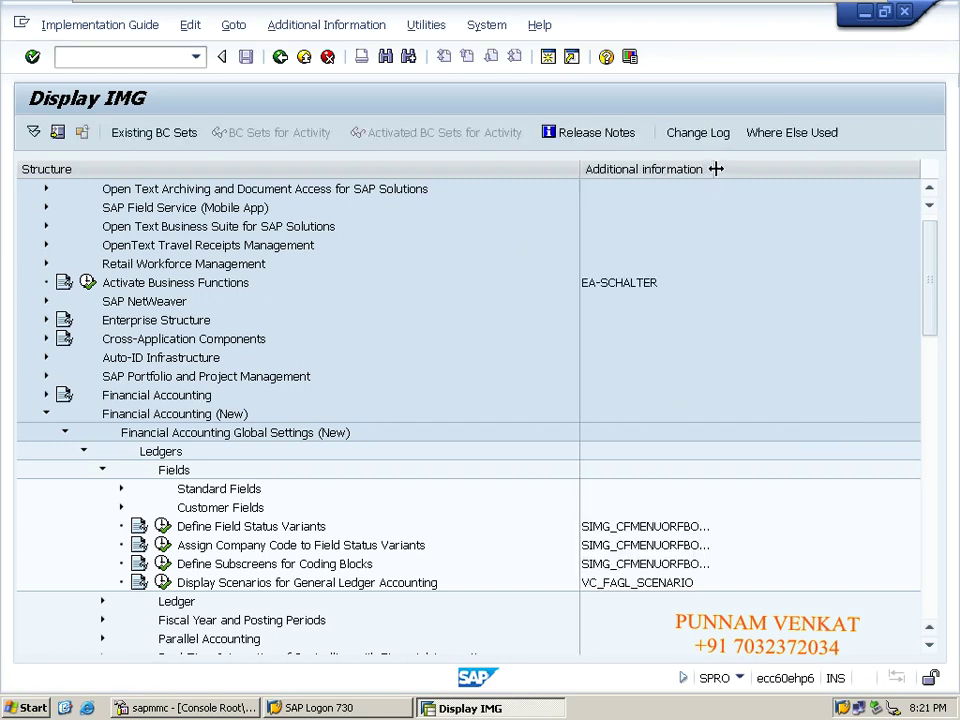
drag(714, 169, 861, 174)
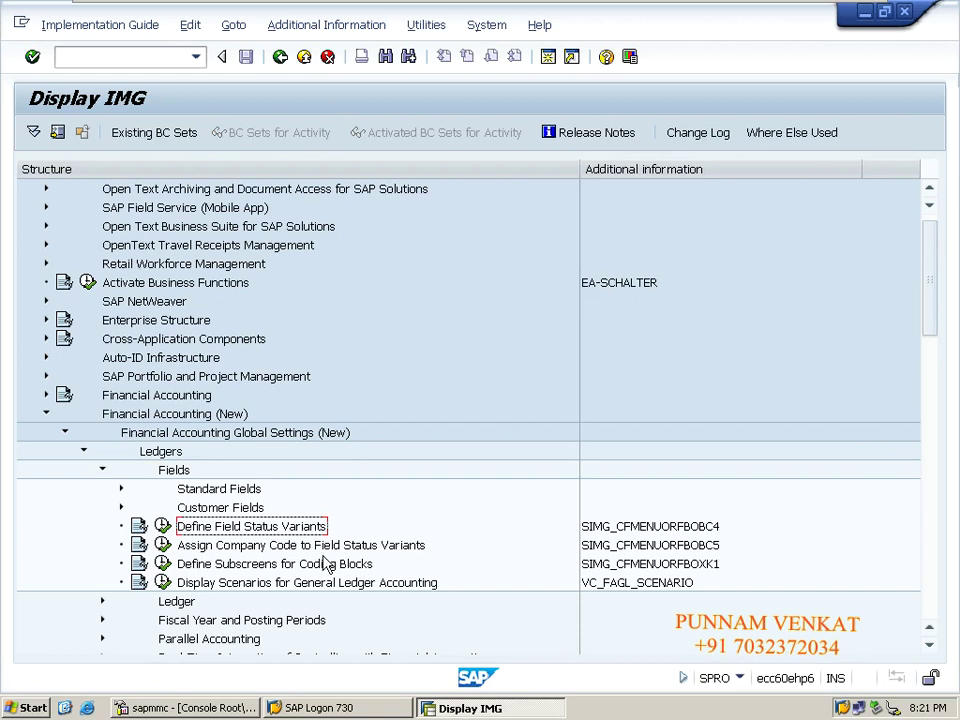
Compare the activity keys of Define Field Status Variants and Assign Company Code to Field Status Variants, ending on the Define node.
click(242, 545)
click(221, 526)
click(702, 546)
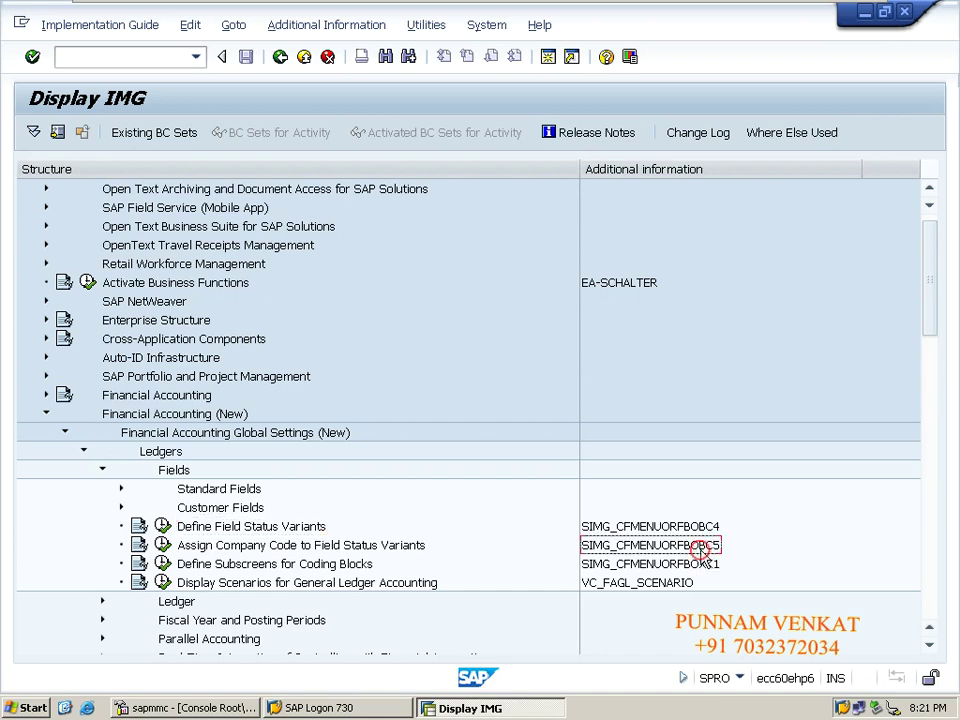
click(317, 526)
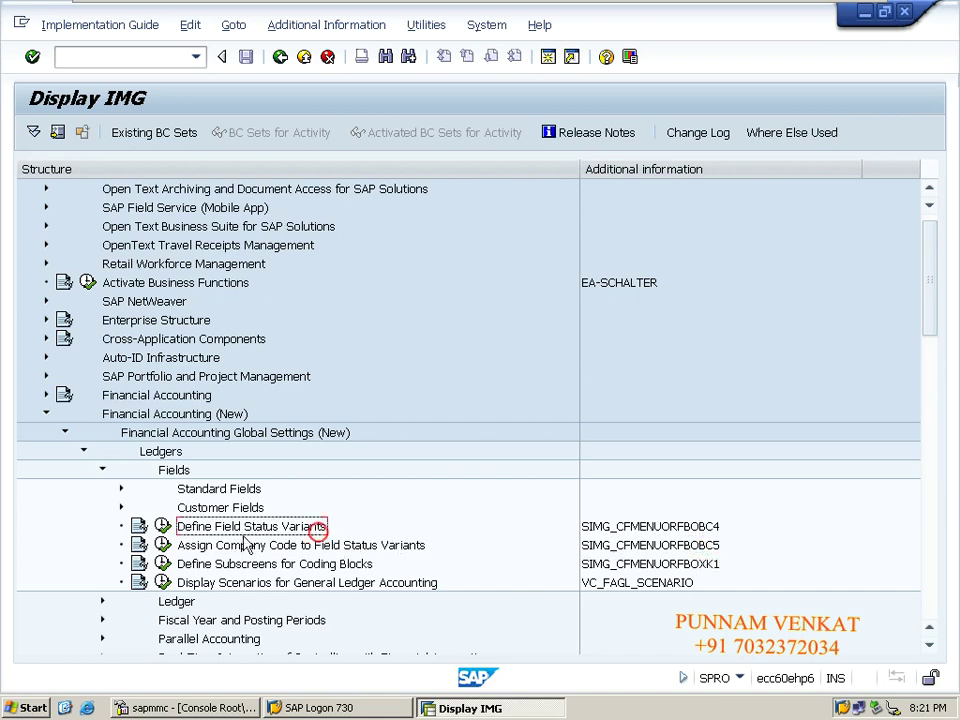
click(706, 525)
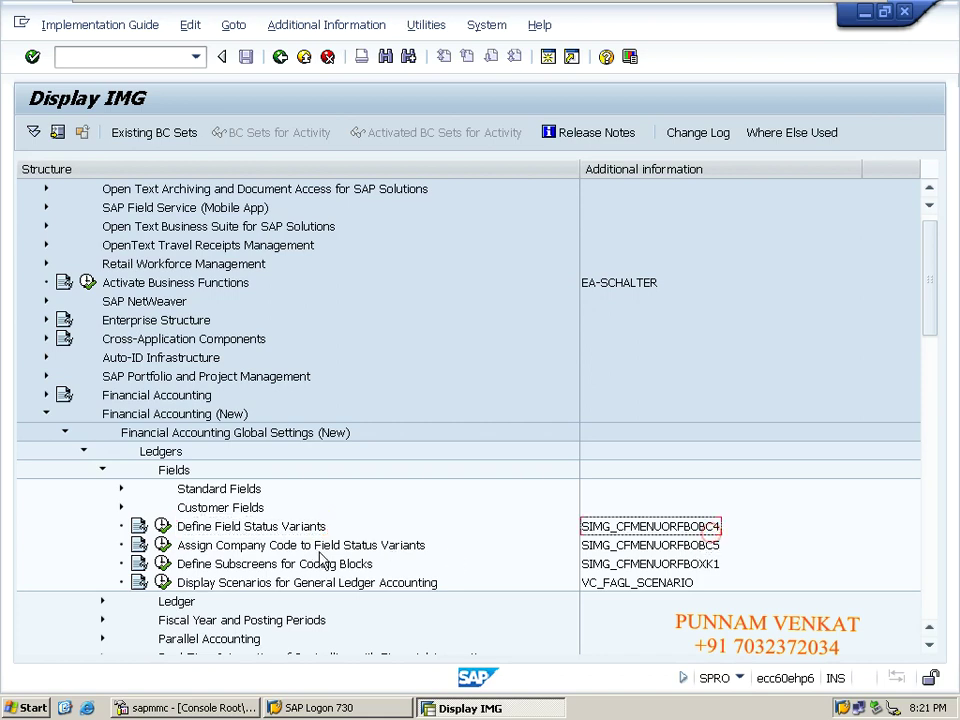
click(280, 546)
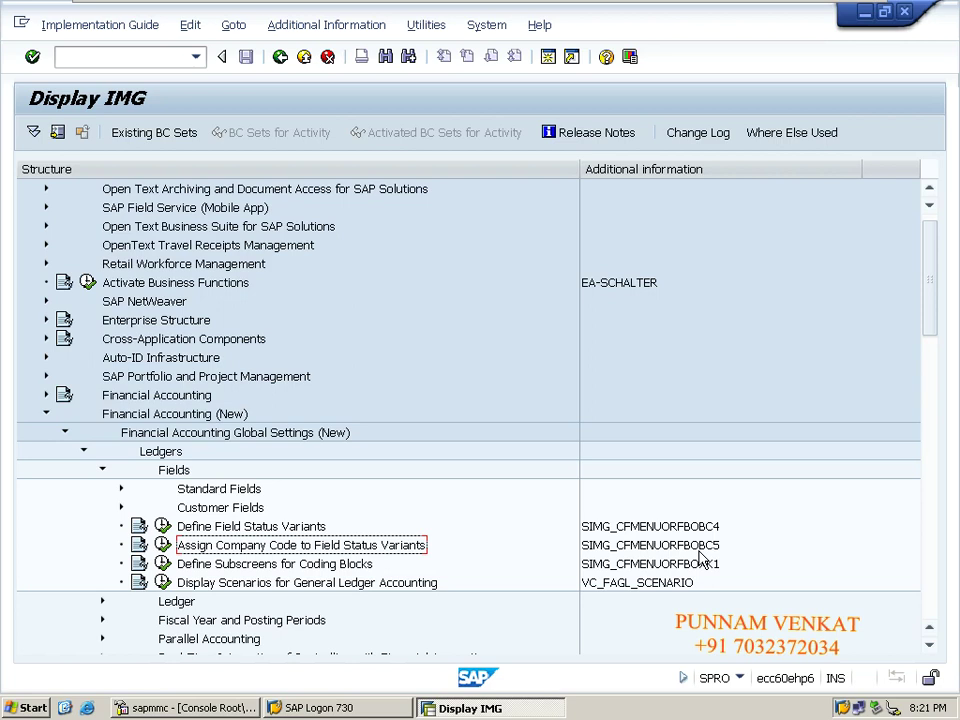
click(200, 527)
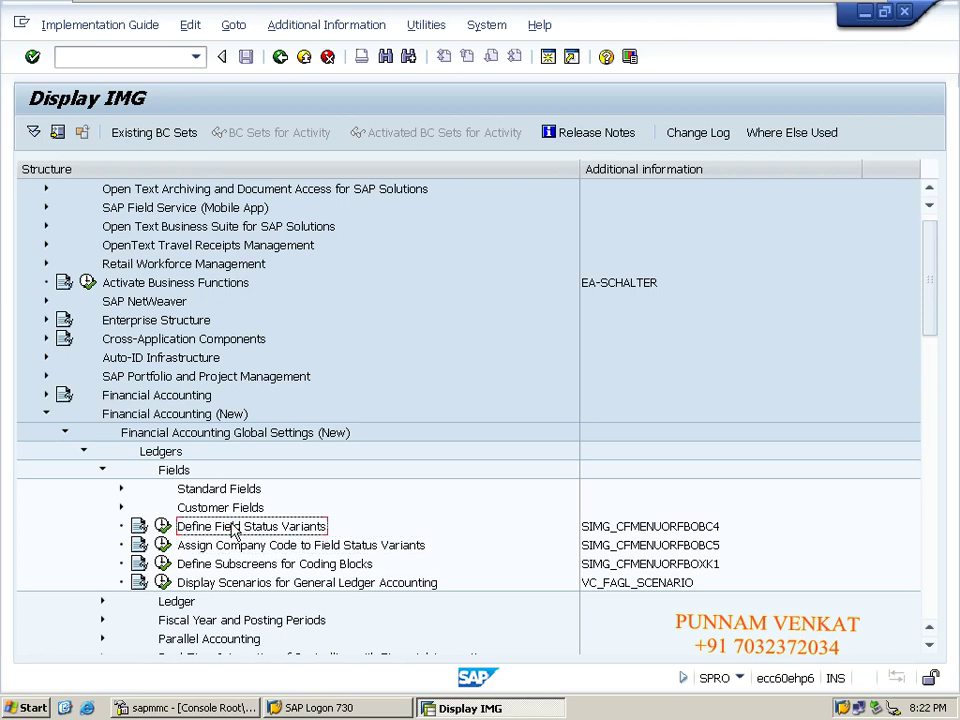
Read through the documentation of Define Field Status Variants in a maximized Performance Assistant window, and close it.
click(139, 526)
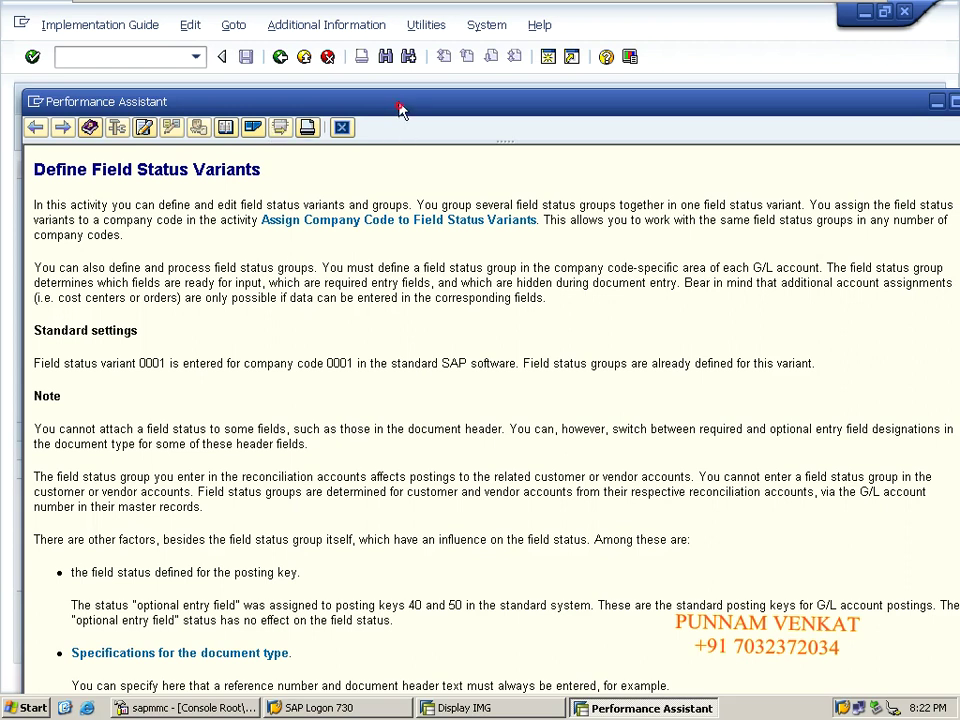
drag(398, 106, 398, 31)
drag(684, 29, 518, 41)
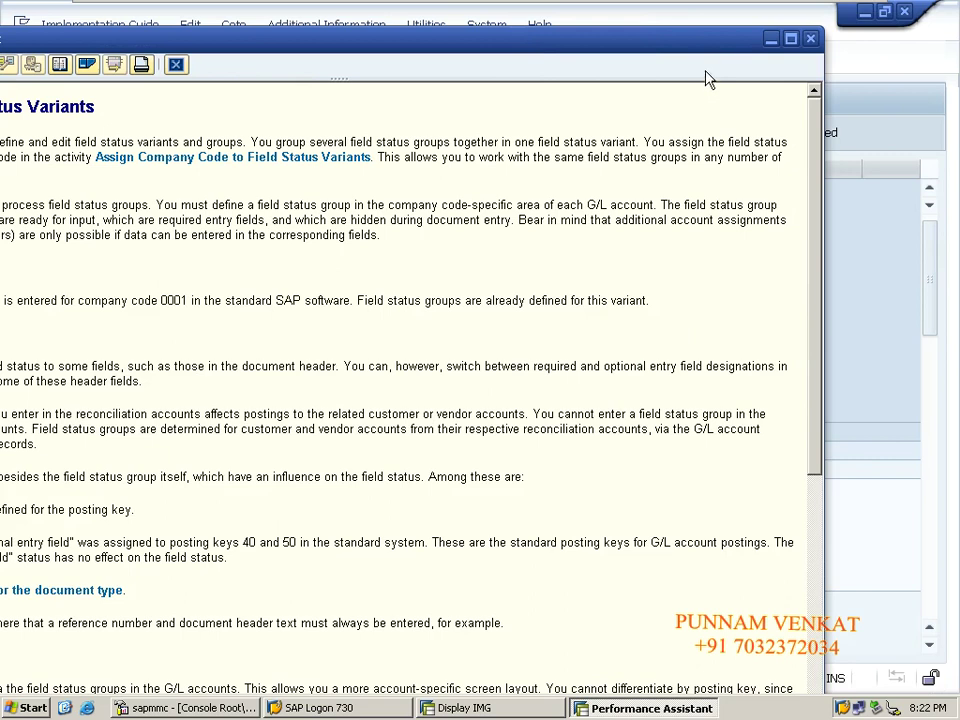
drag(700, 50, 785, 25)
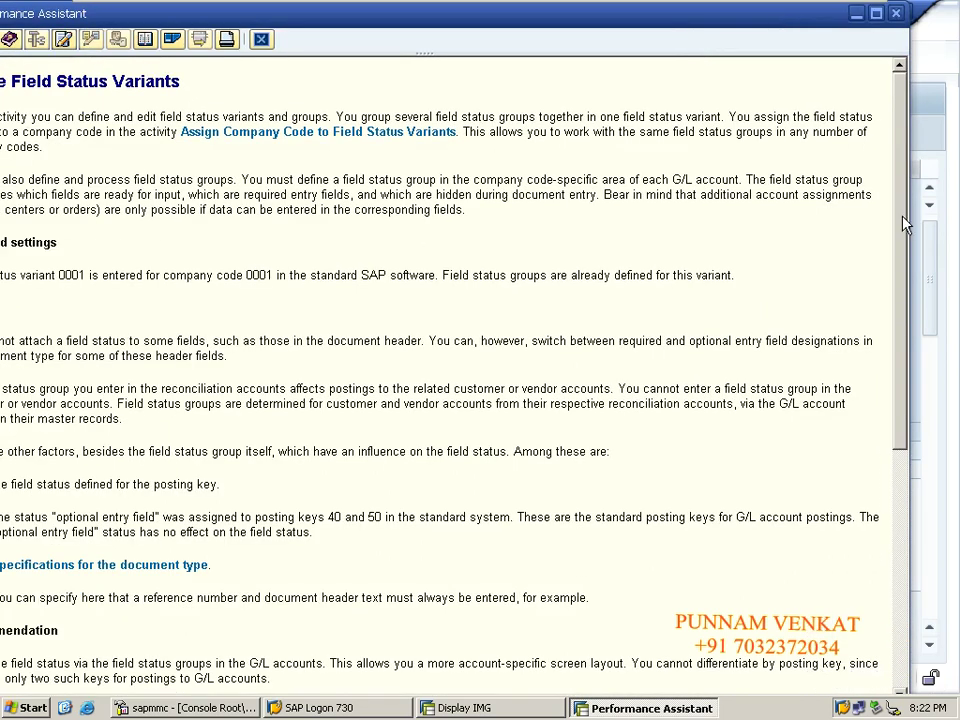
drag(904, 223, 934, 332)
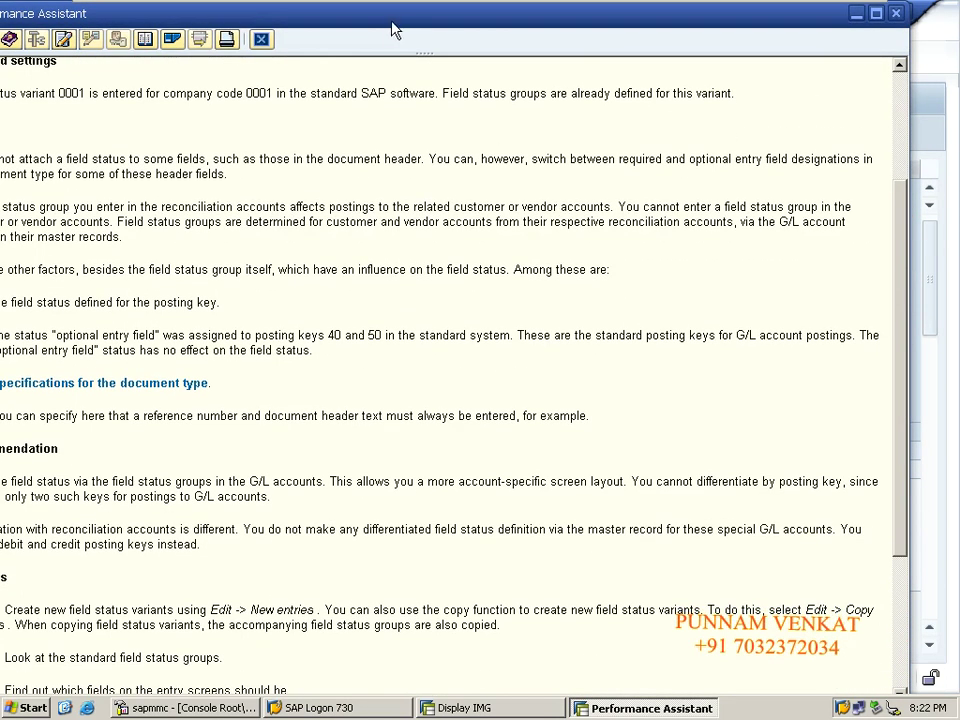
drag(394, 21, 480, 11)
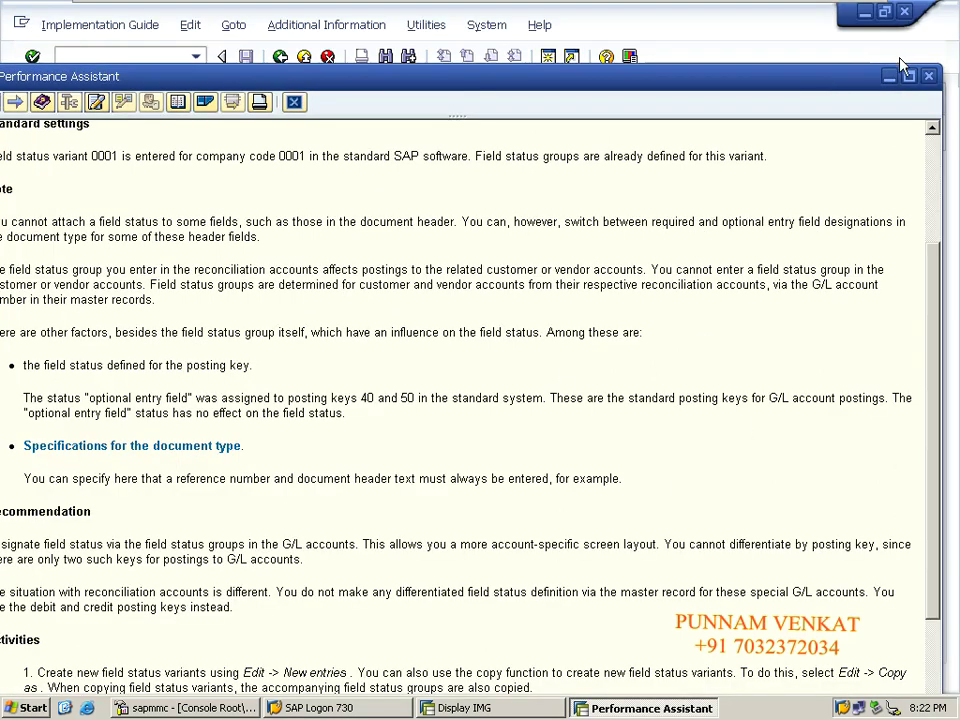
click(908, 76)
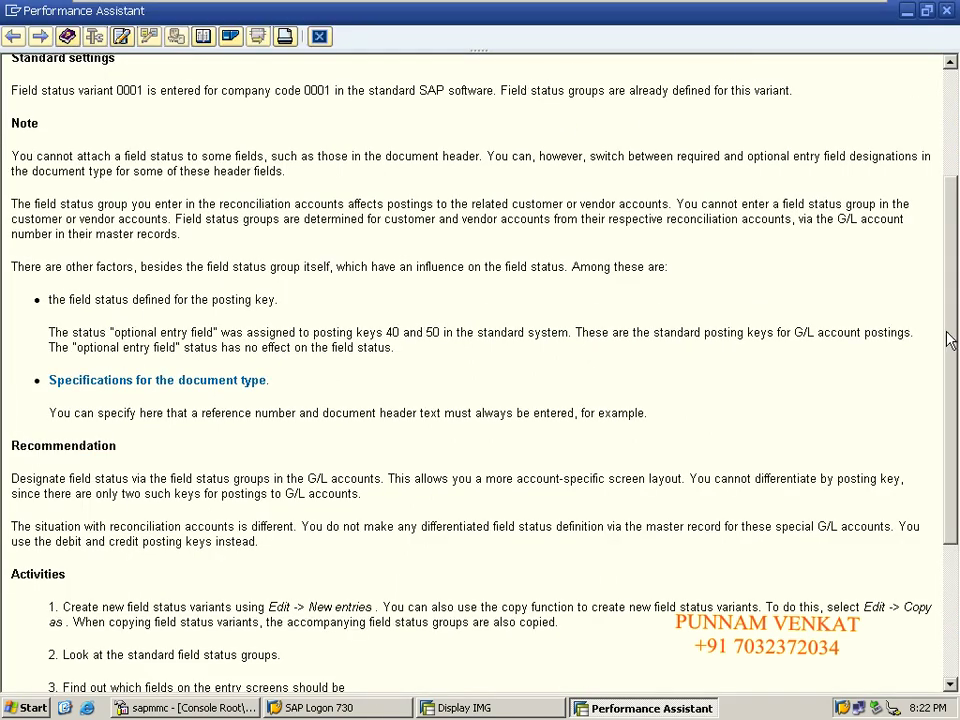
scroll(955, 450, down, 5)
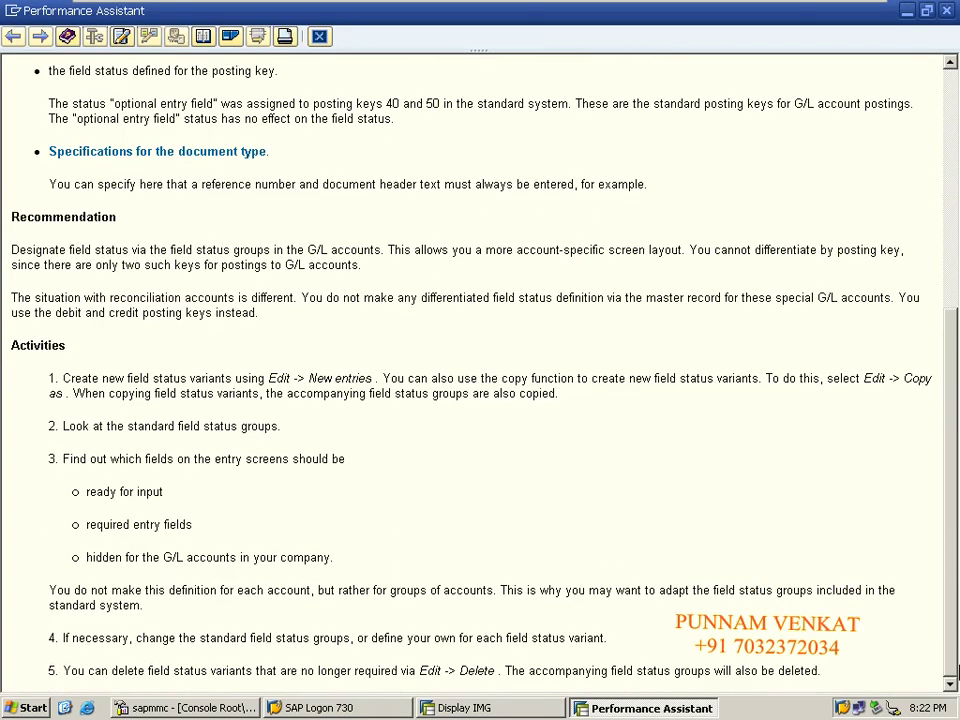
drag(957, 541, 957, 500)
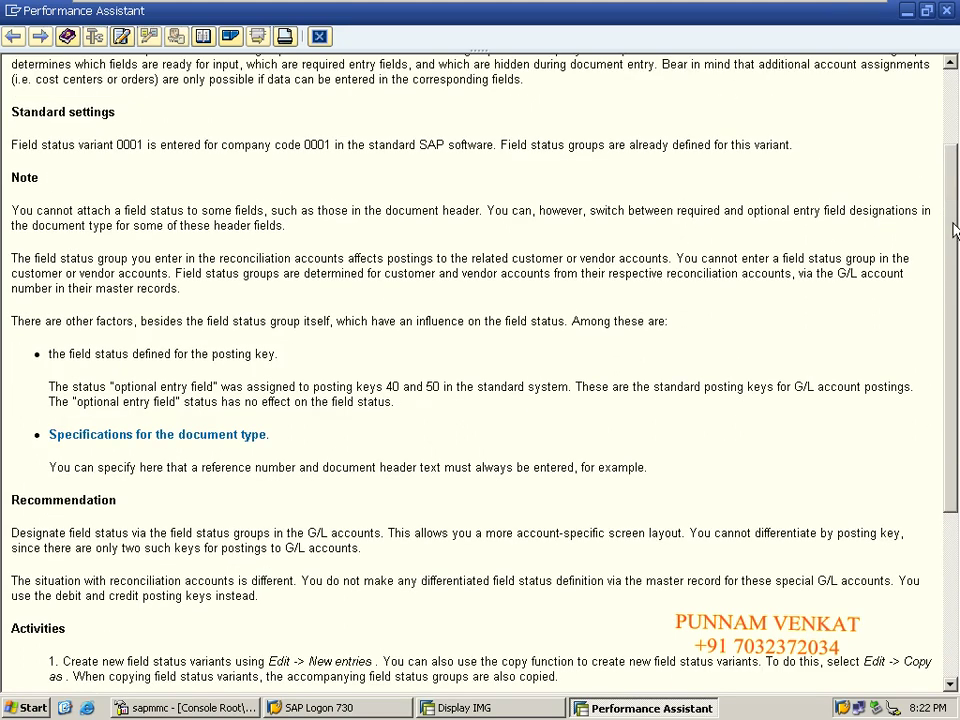
click(946, 10)
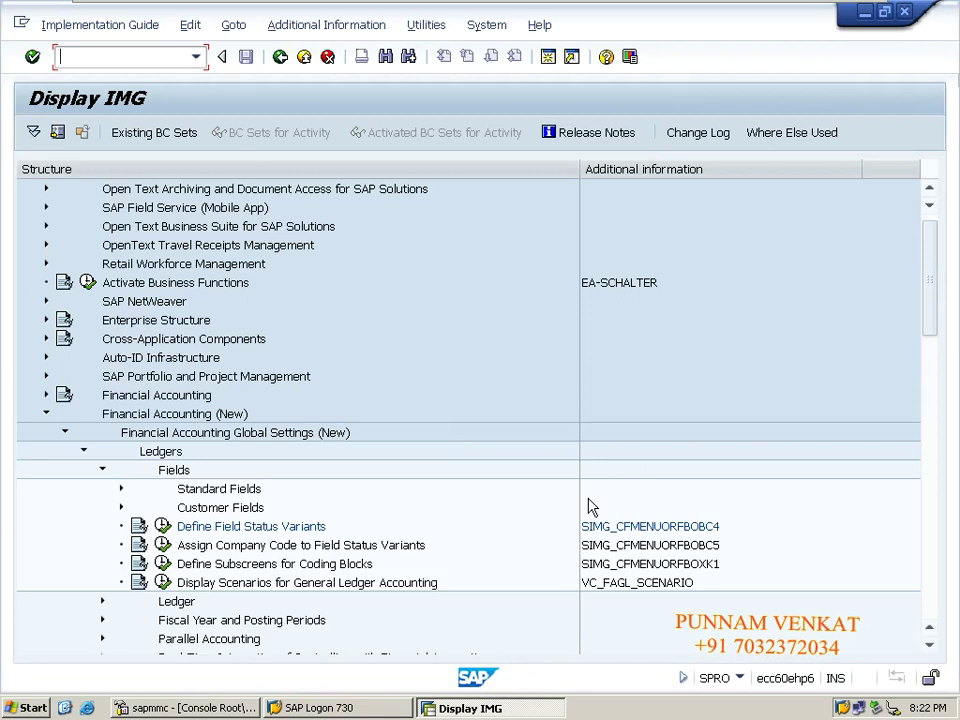
Open the Define Field Status Variants activity and start a copy of variant 0001 only.
click(163, 526)
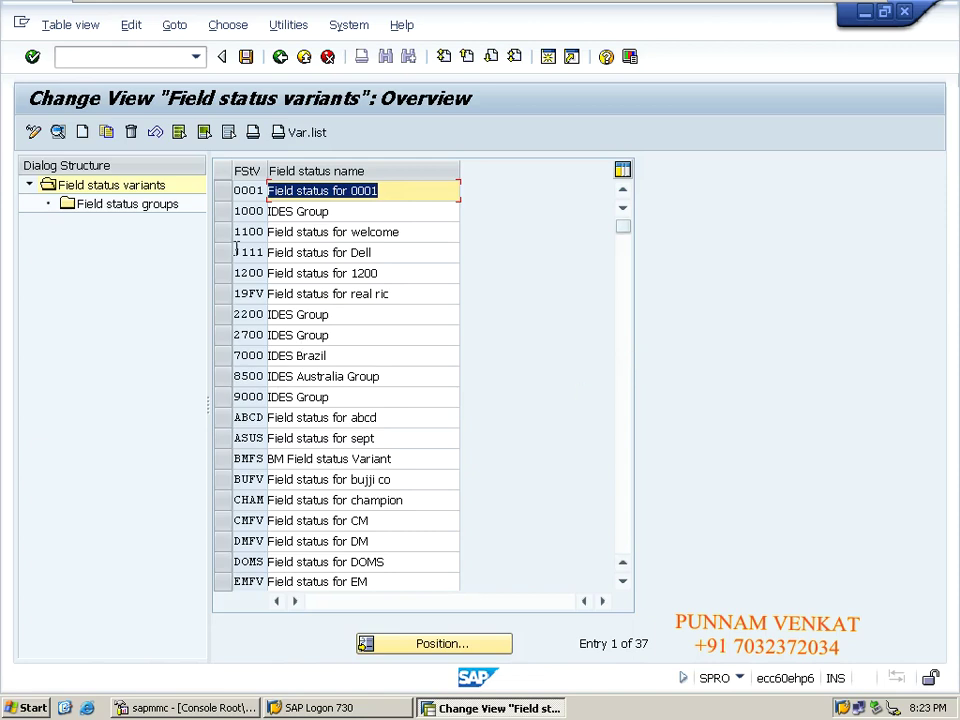
click(221, 194)
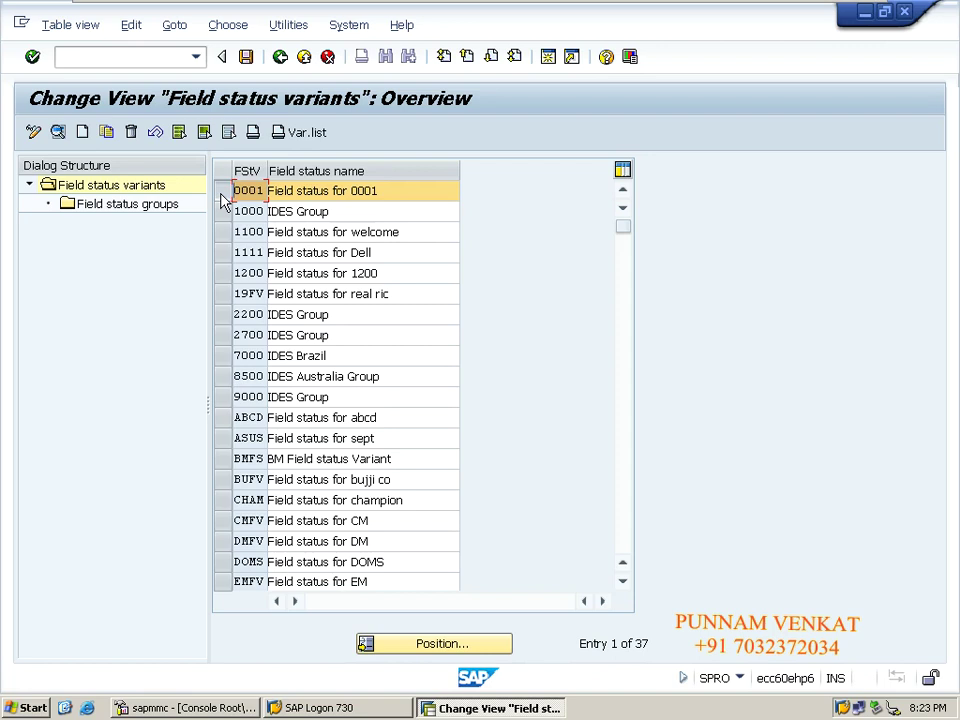
click(222, 211)
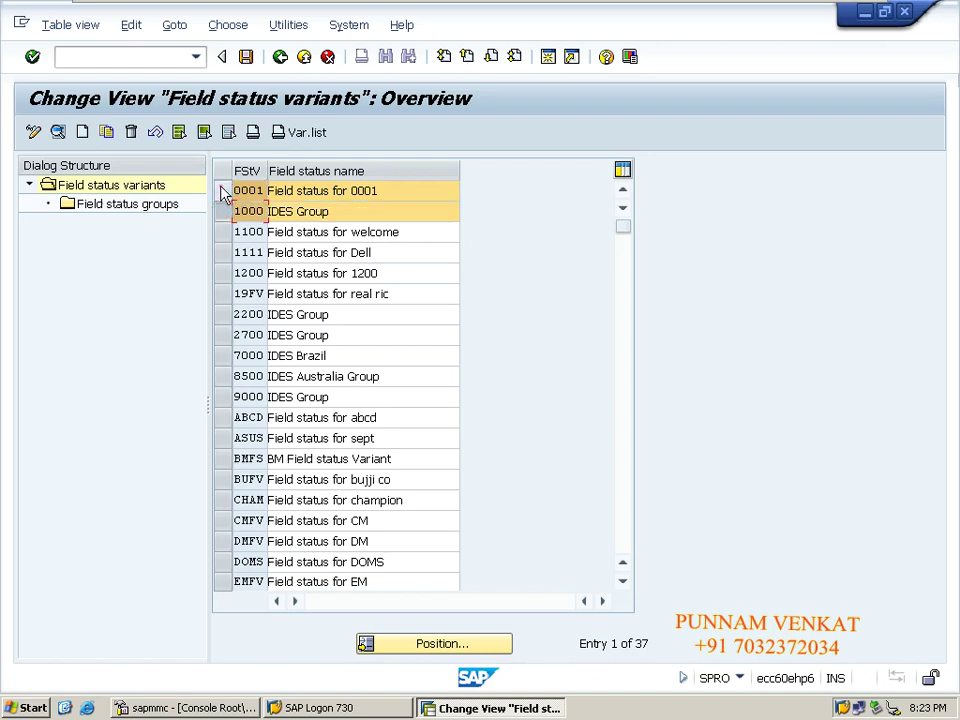
click(221, 189)
click(222, 209)
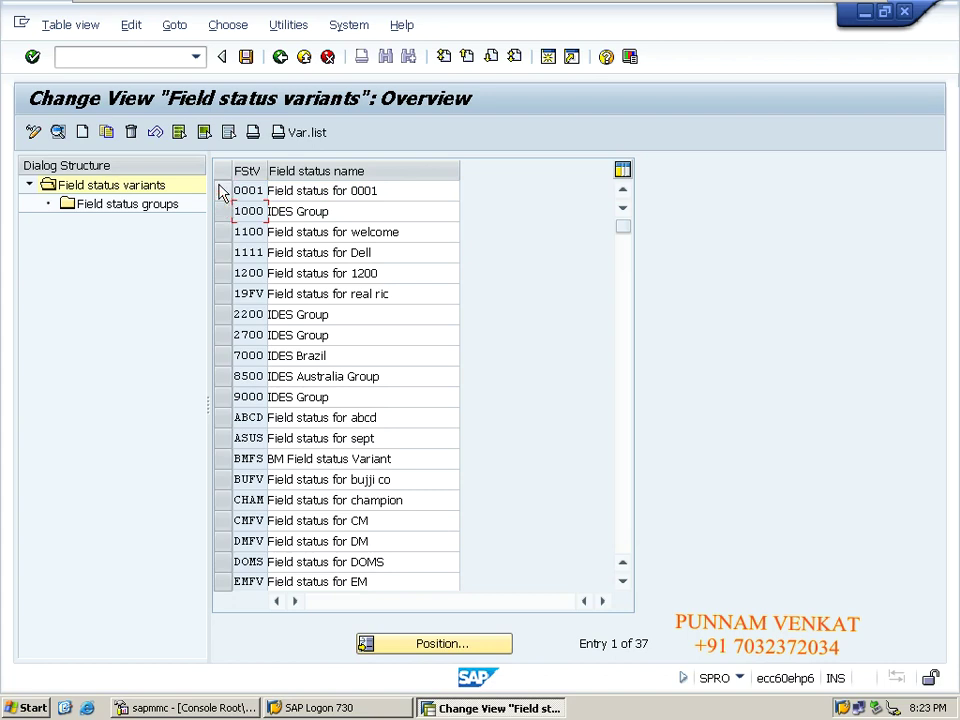
click(221, 190)
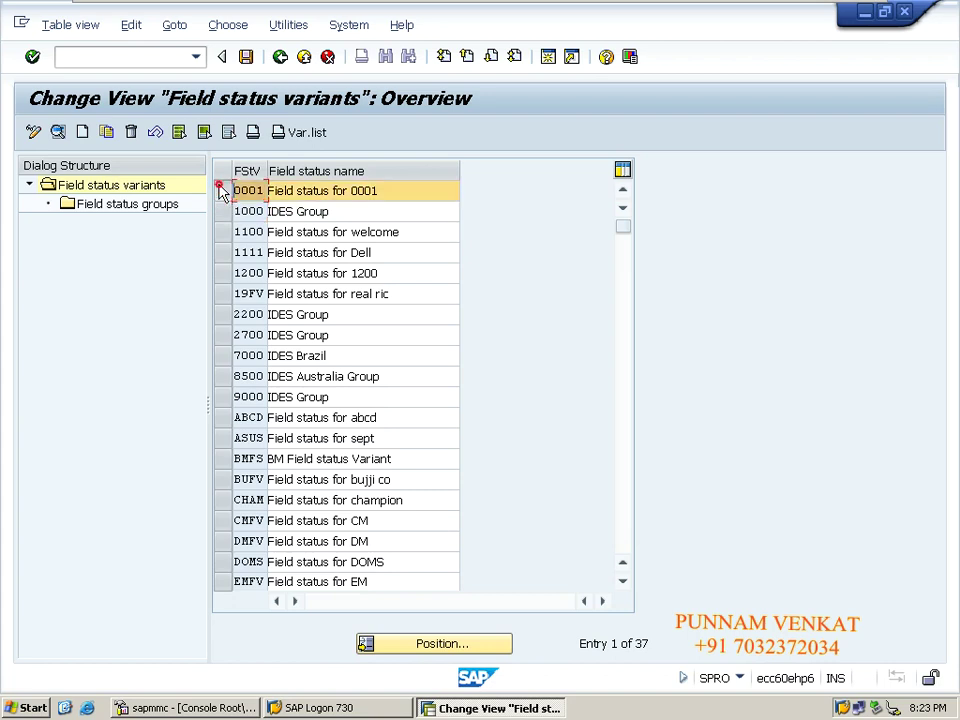
click(106, 134)
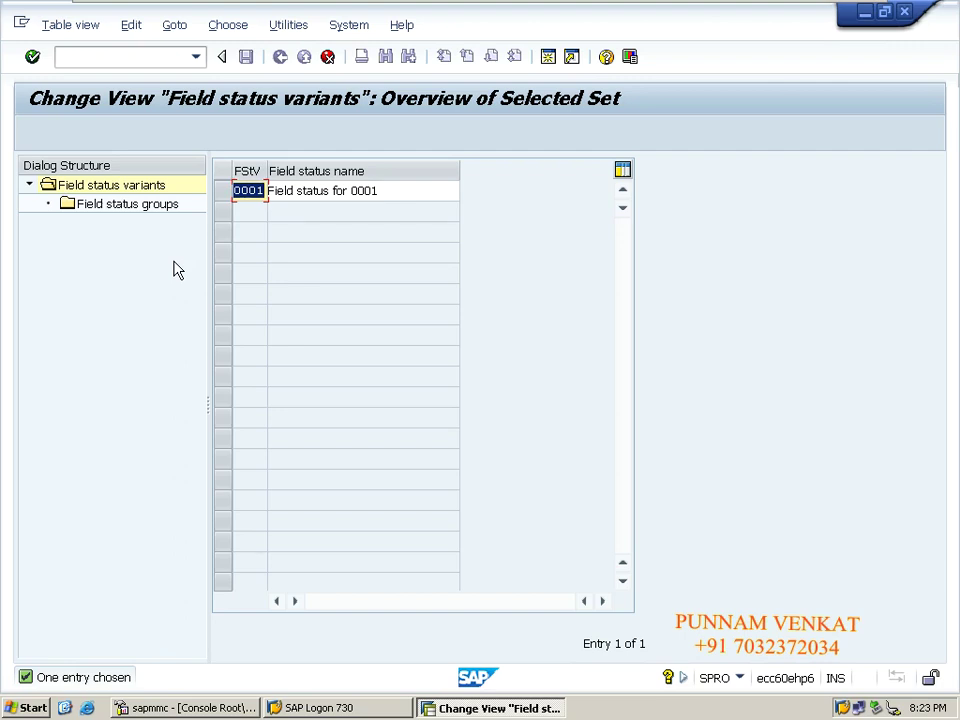
Name the copied variant PMFV with the text "Field status for PM" and copy it with all dependent entries.
text(J)
text(MFV)
key(Tab)
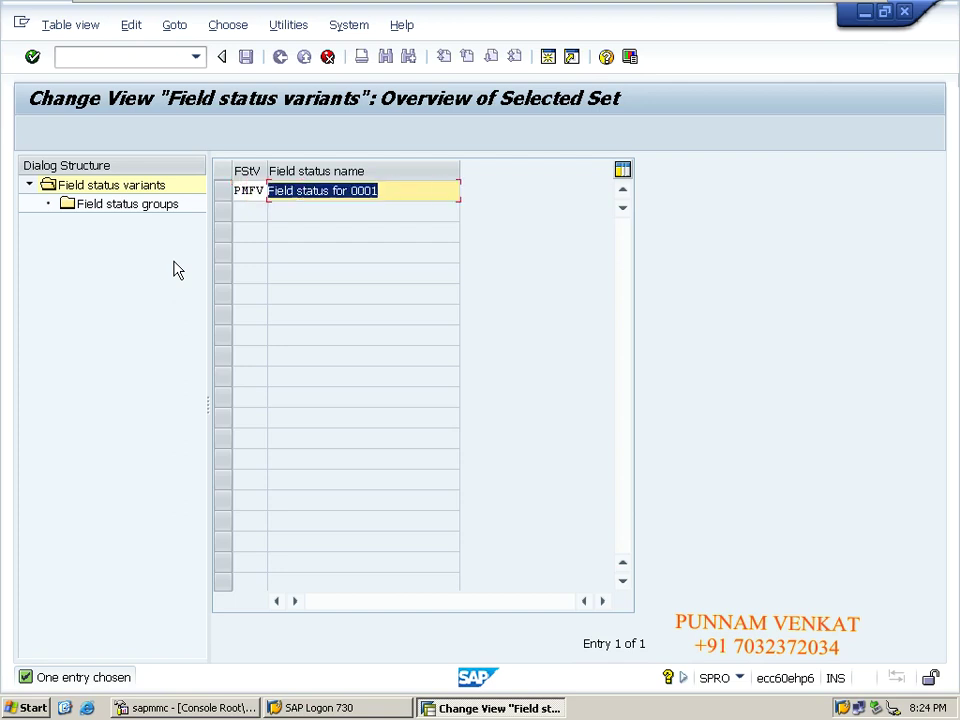
key(End)
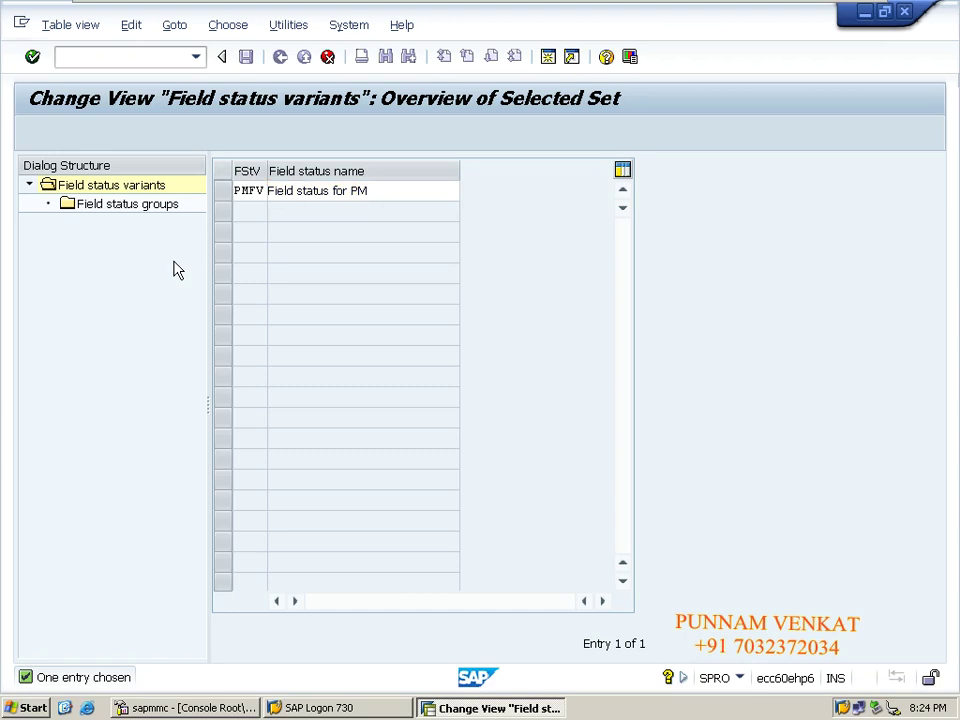
key(Return)
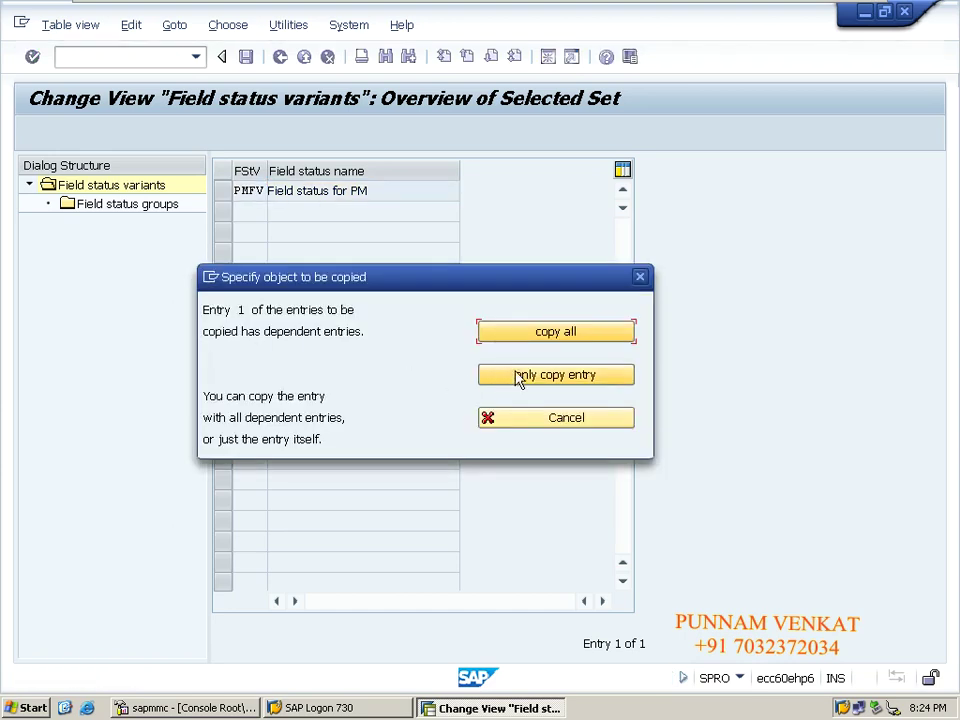
click(569, 334)
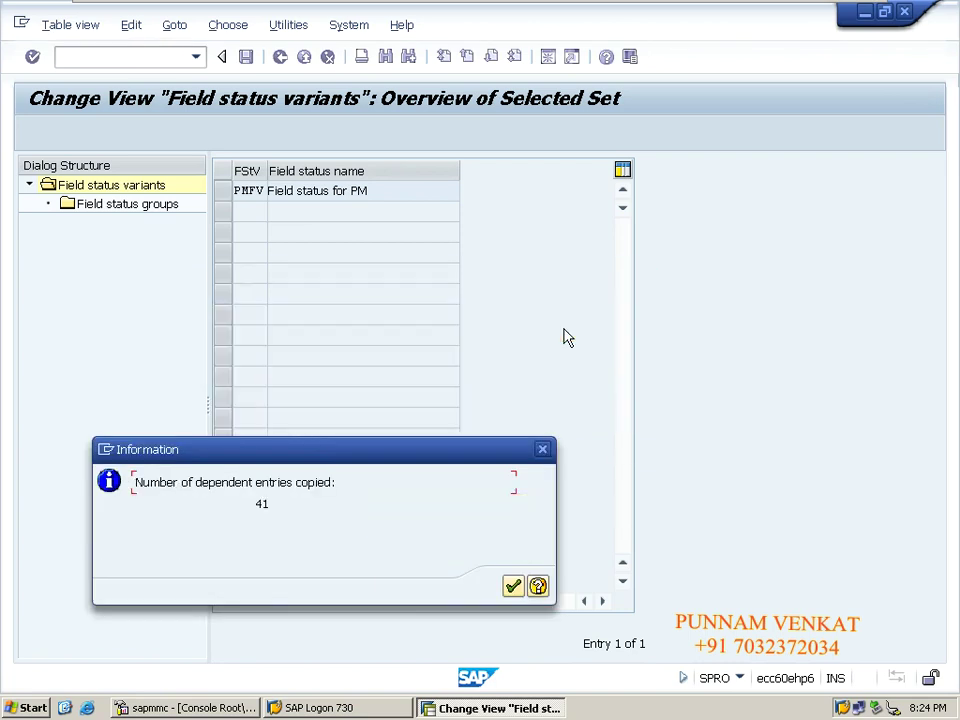
click(513, 586)
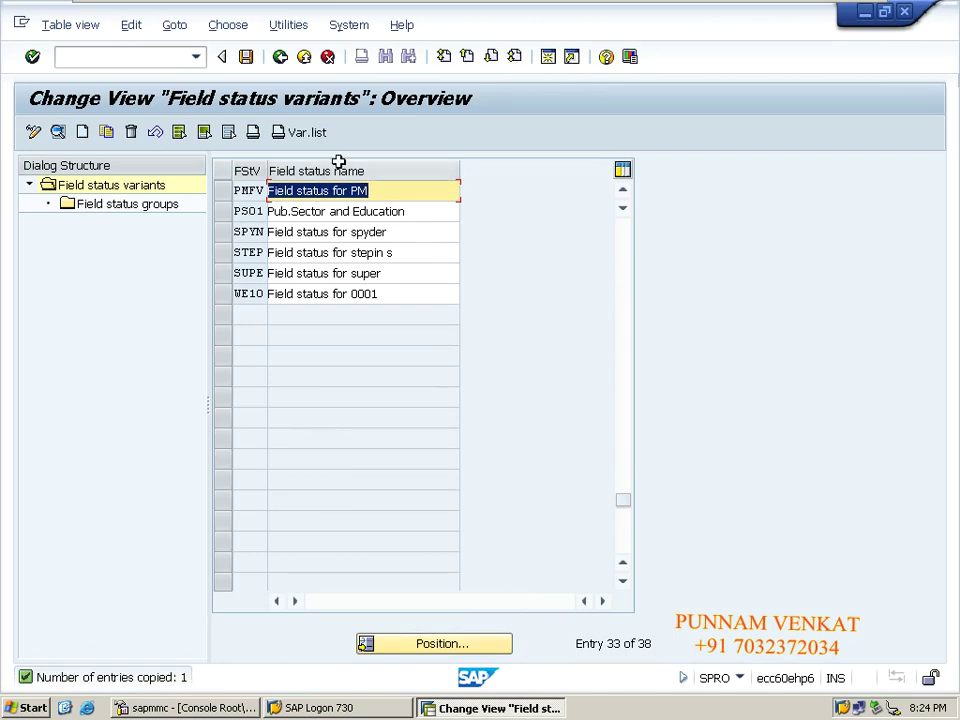
Leave the variant overview, saving the changes to the own customizing request "PM Goups IMP Project".
click(280, 58)
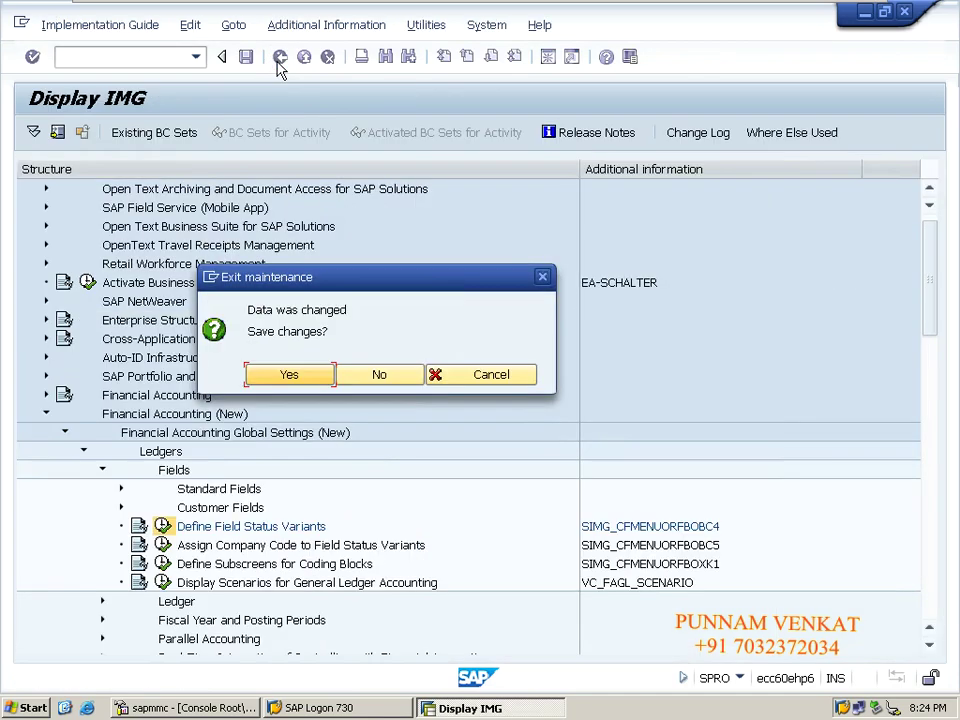
click(284, 375)
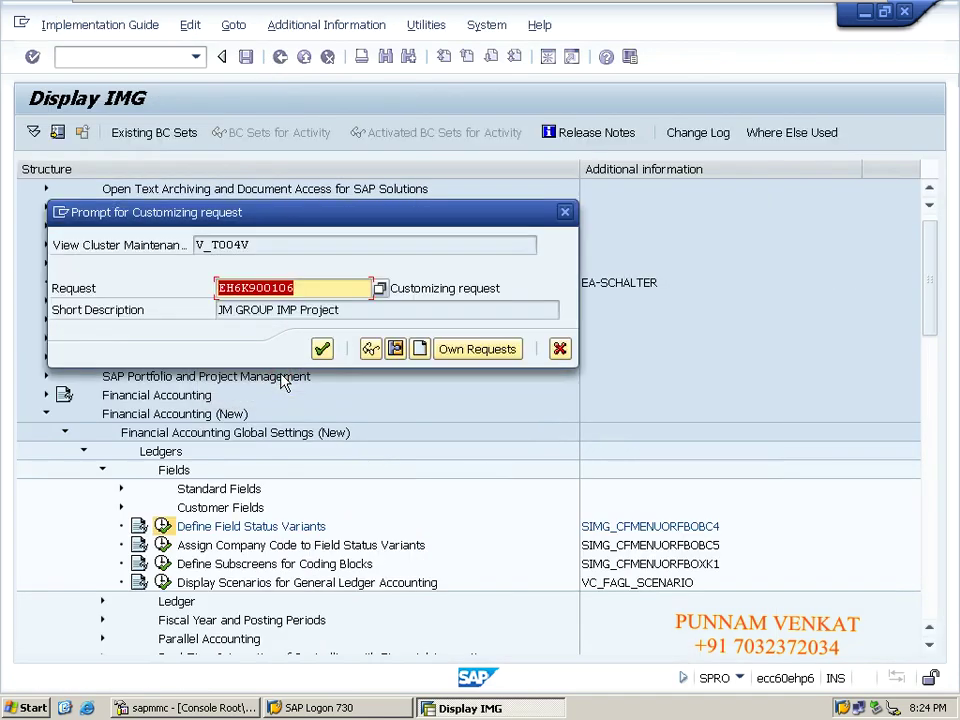
click(466, 350)
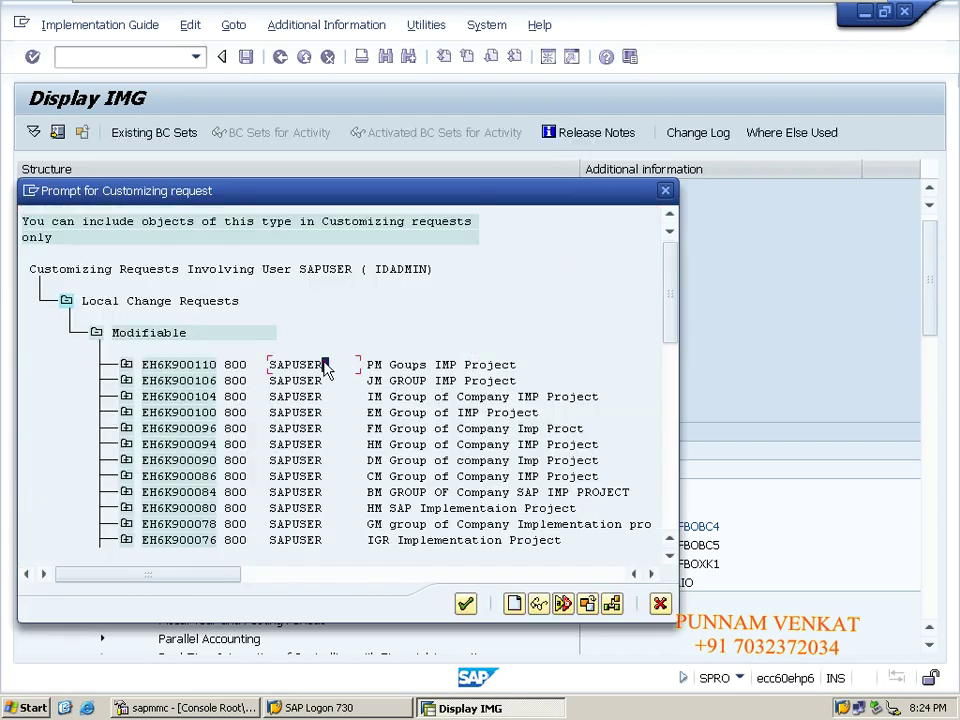
double_click(328, 366)
click(323, 350)
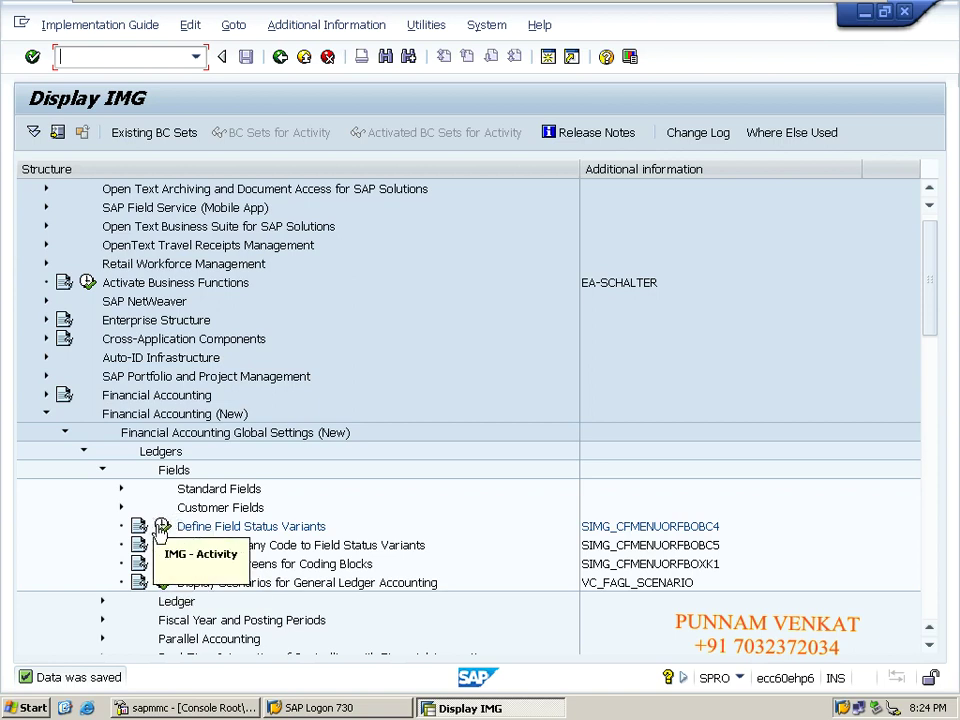
Reopen Define Field Status Variants, widen the Dialog Structure area, and open the field status groups of variant PMFV.
click(162, 527)
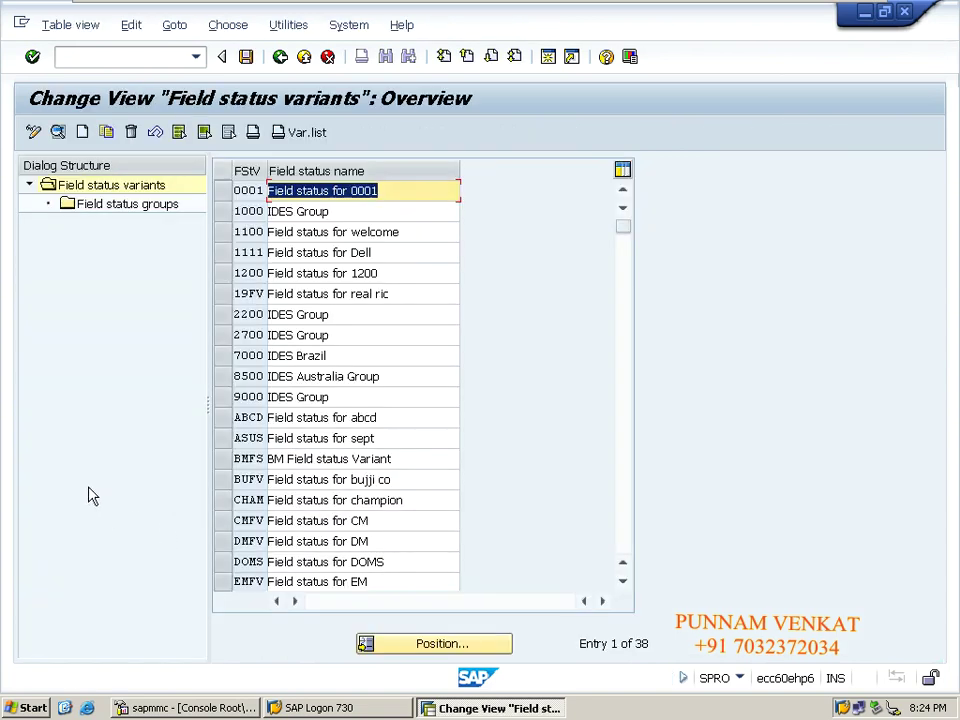
click(226, 190)
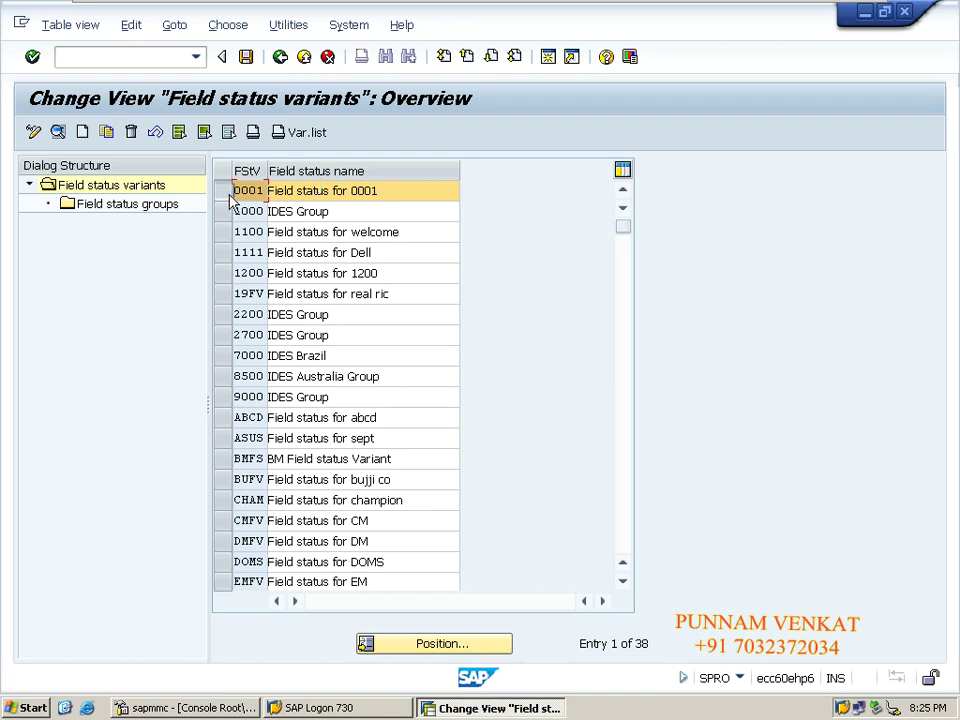
click(258, 293)
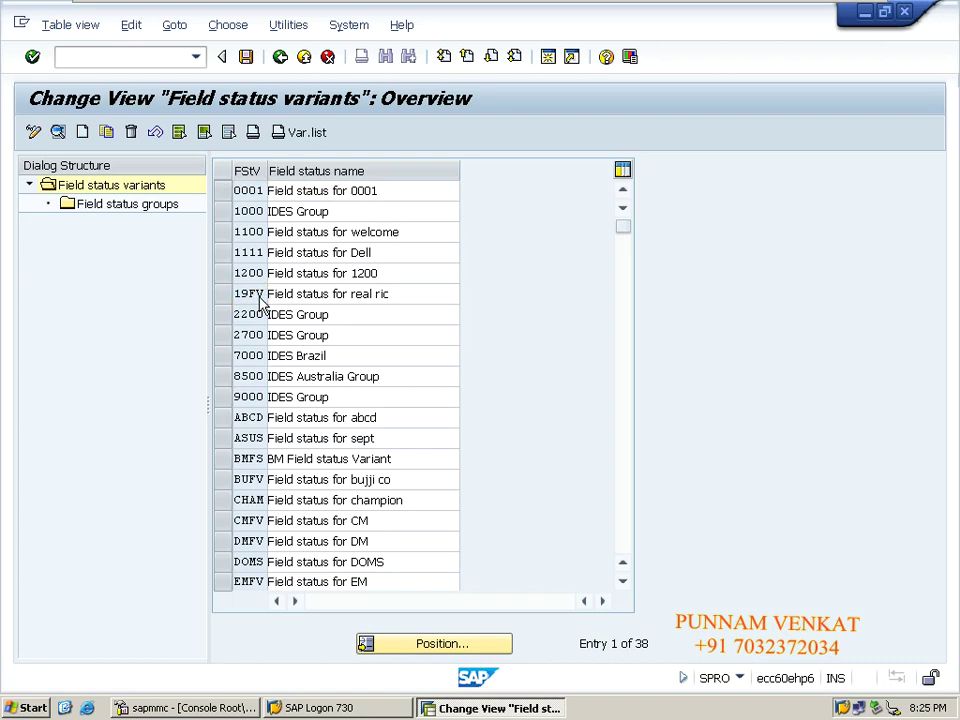
scroll(258, 293, down, 3)
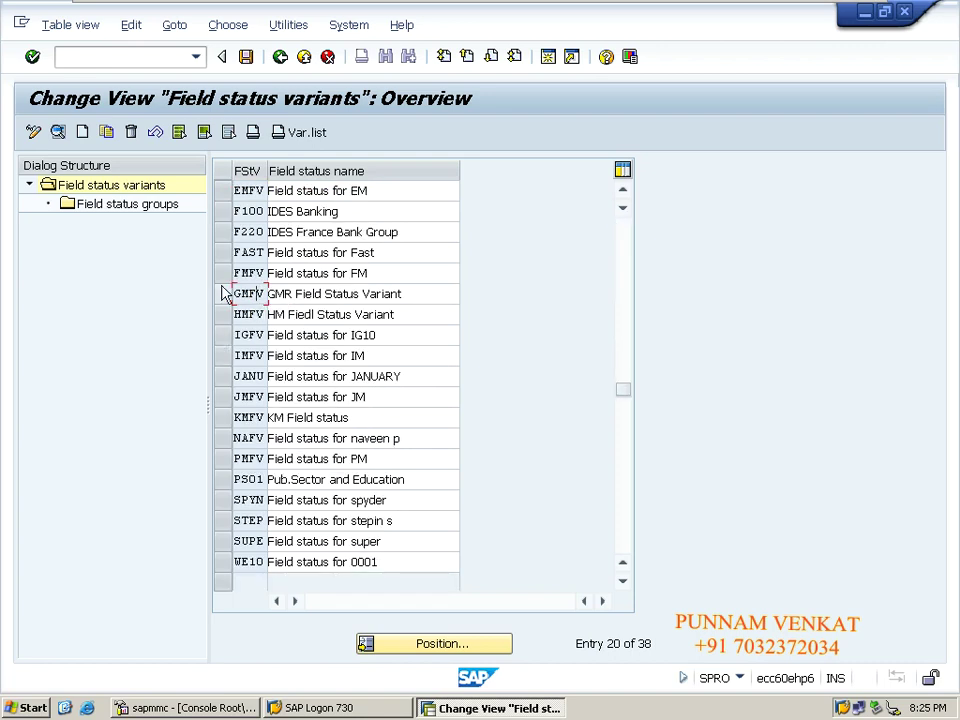
click(224, 460)
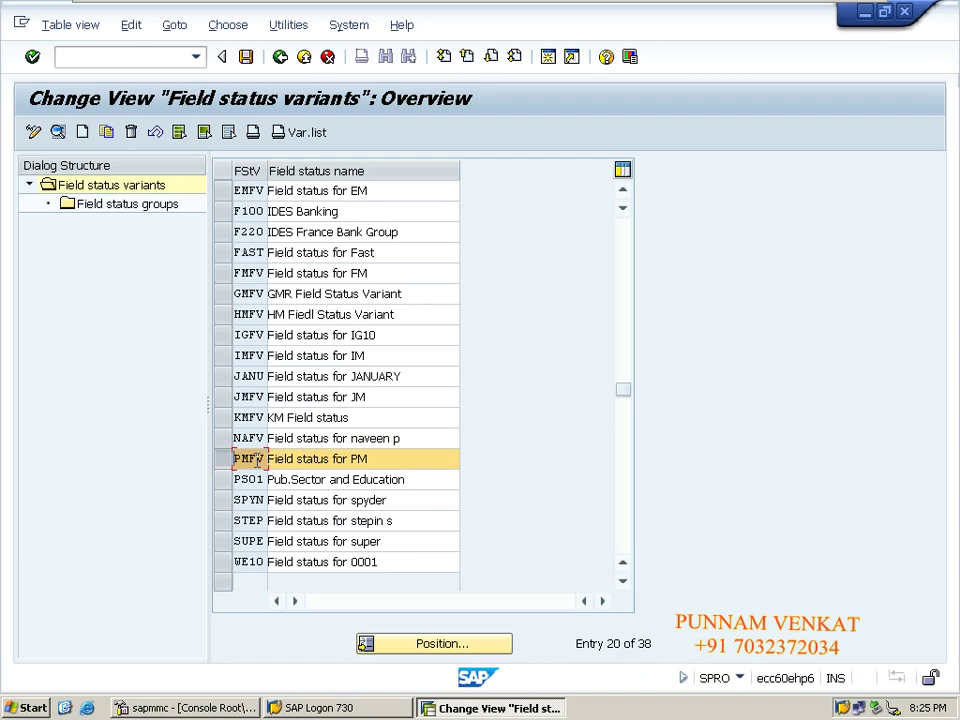
click(223, 466)
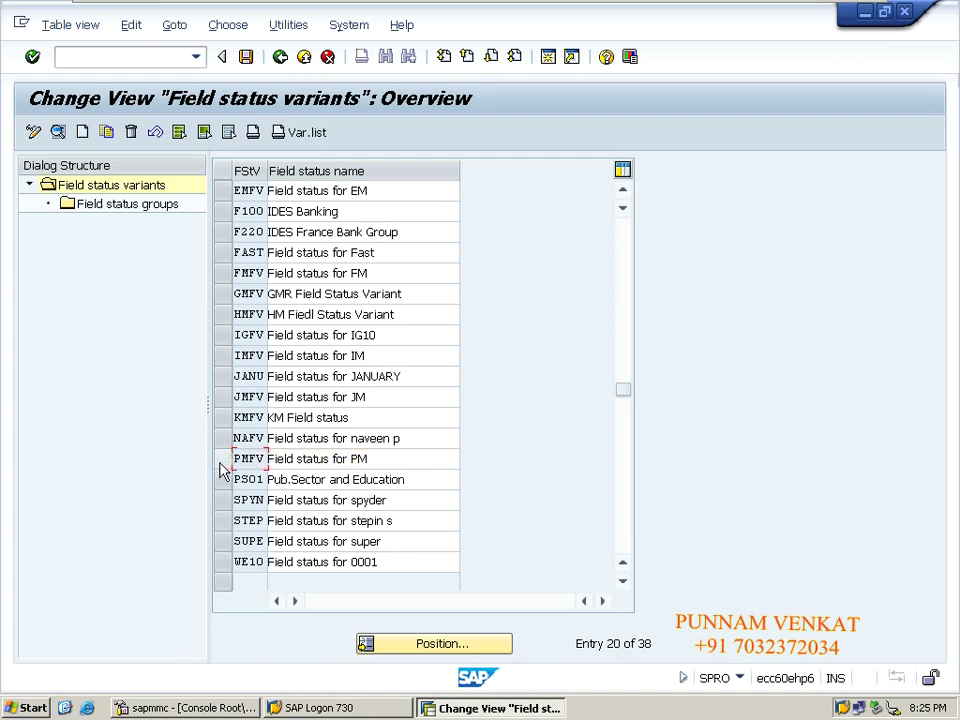
drag(208, 409, 250, 409)
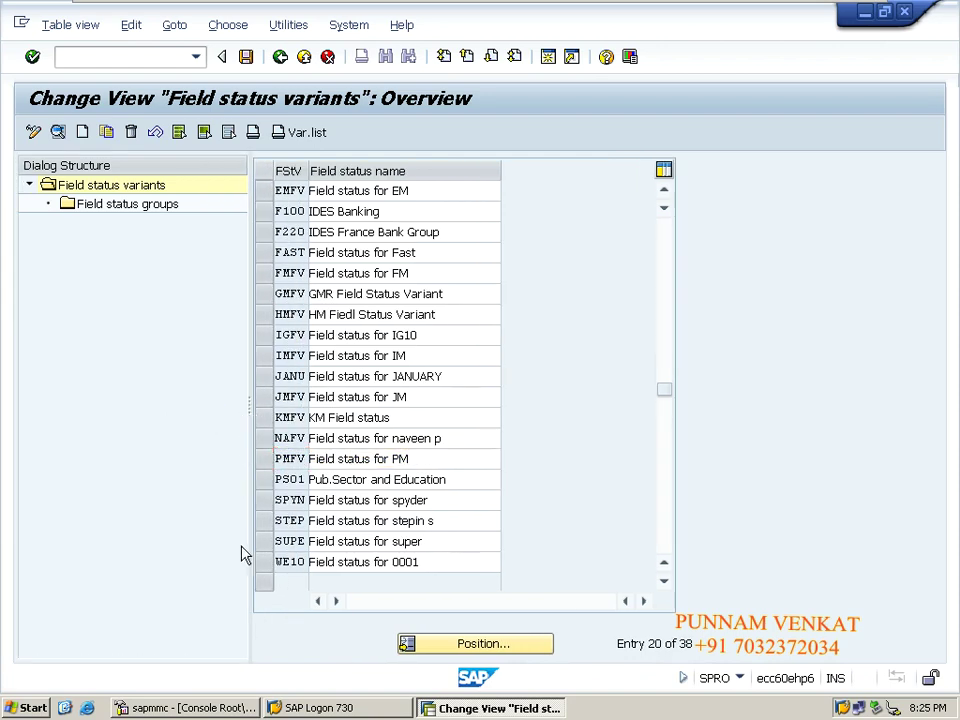
click(266, 462)
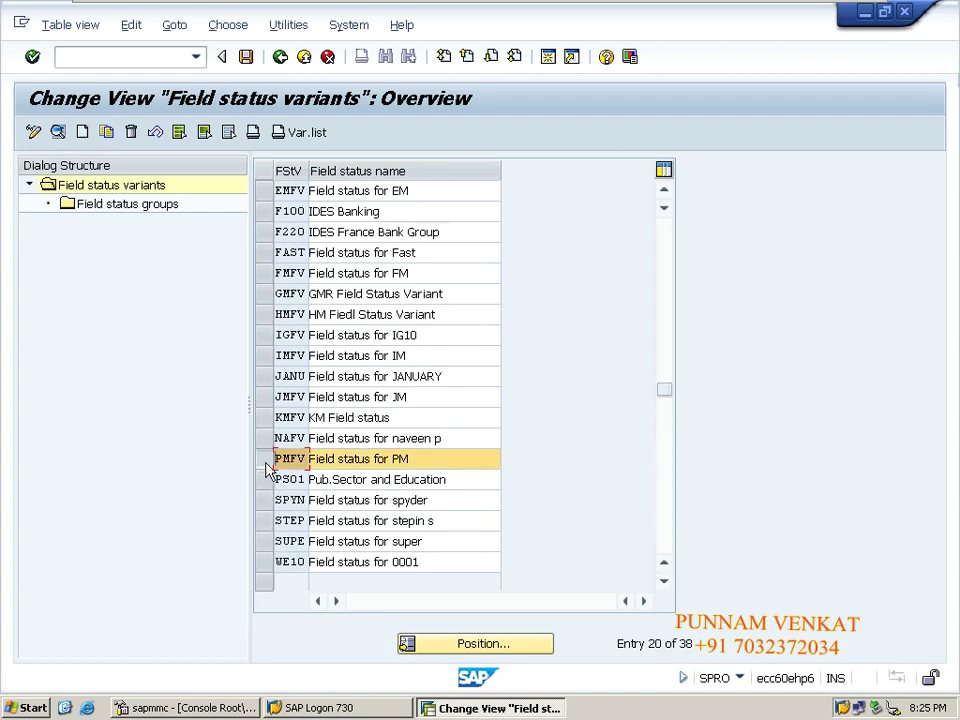
double_click(101, 207)
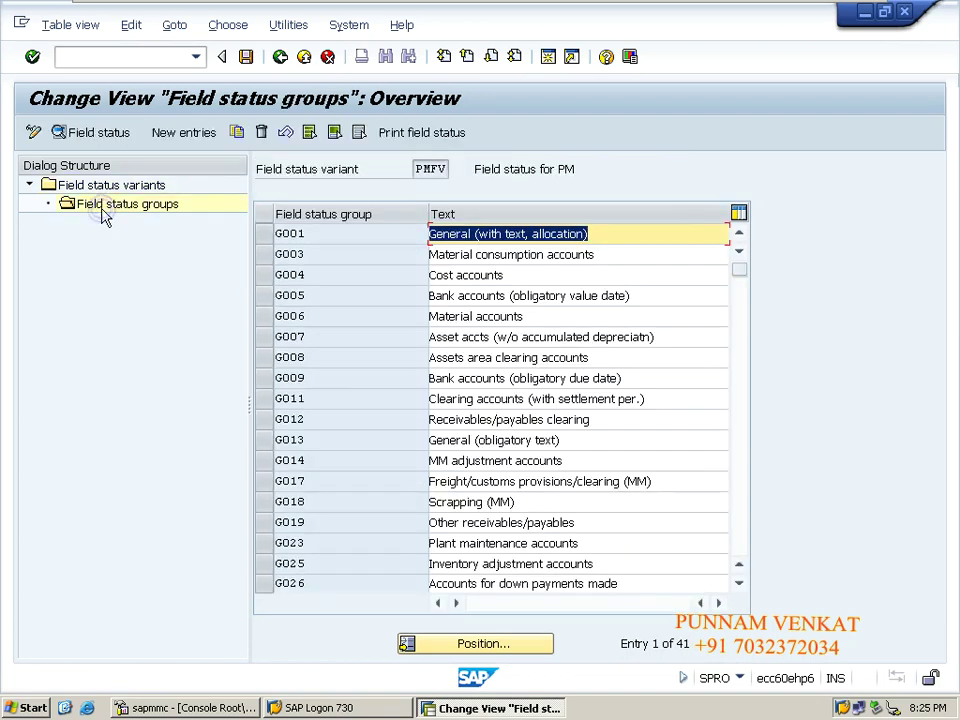
Go through the first field status groups of variant PMFV, from G001 to G006, with their descriptions.
click(315, 234)
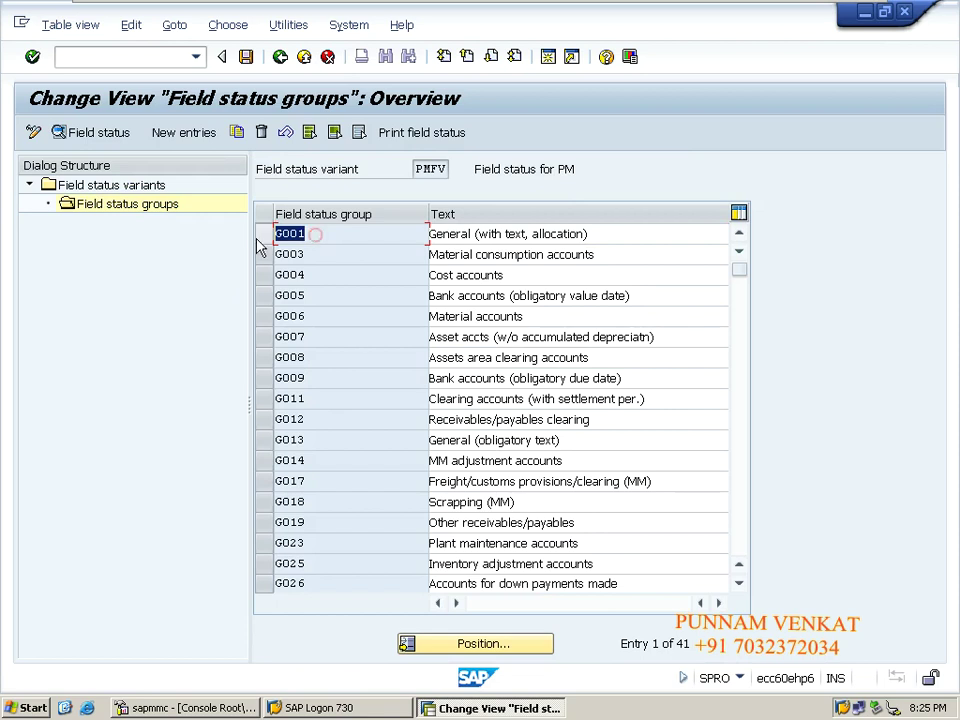
click(313, 256)
click(323, 275)
click(322, 297)
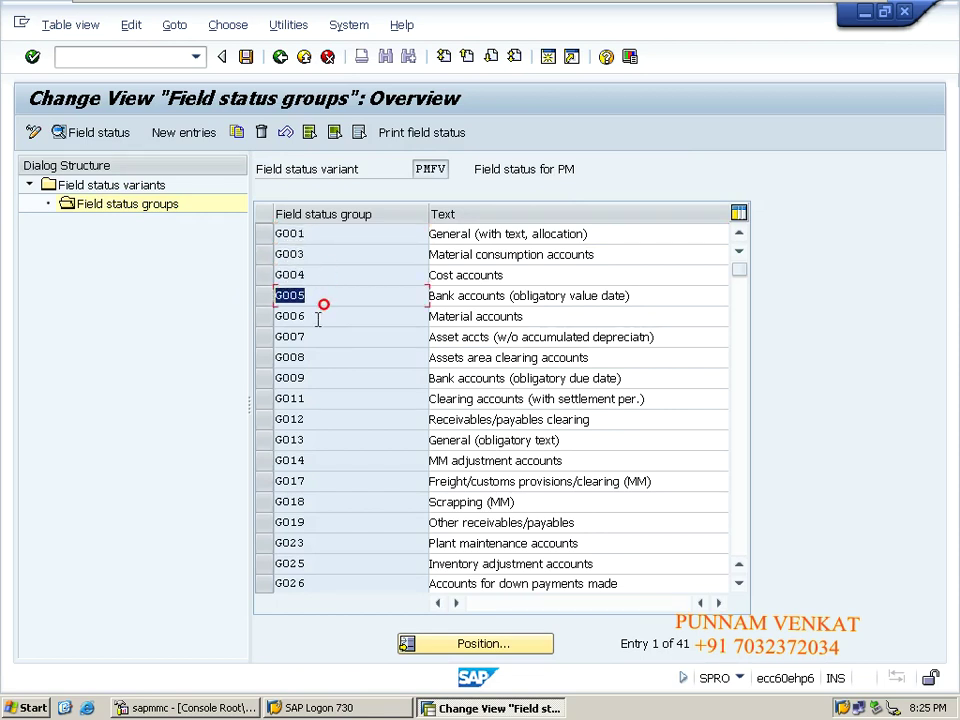
click(323, 317)
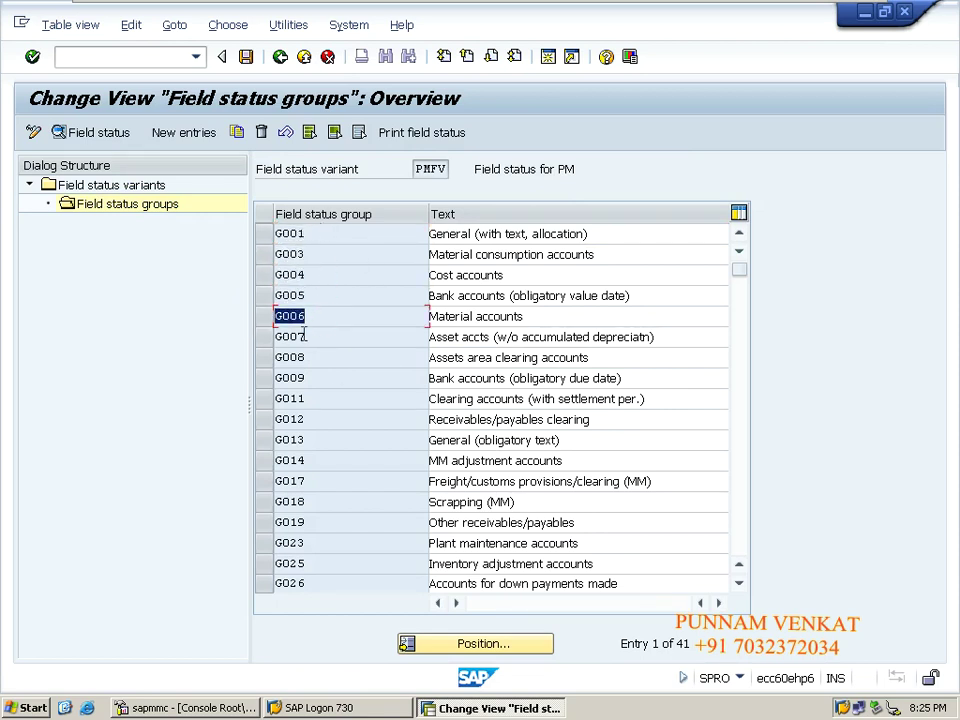
Open field status group G001, review the entry settings under General data, and return to the group overview.
double_click(308, 236)
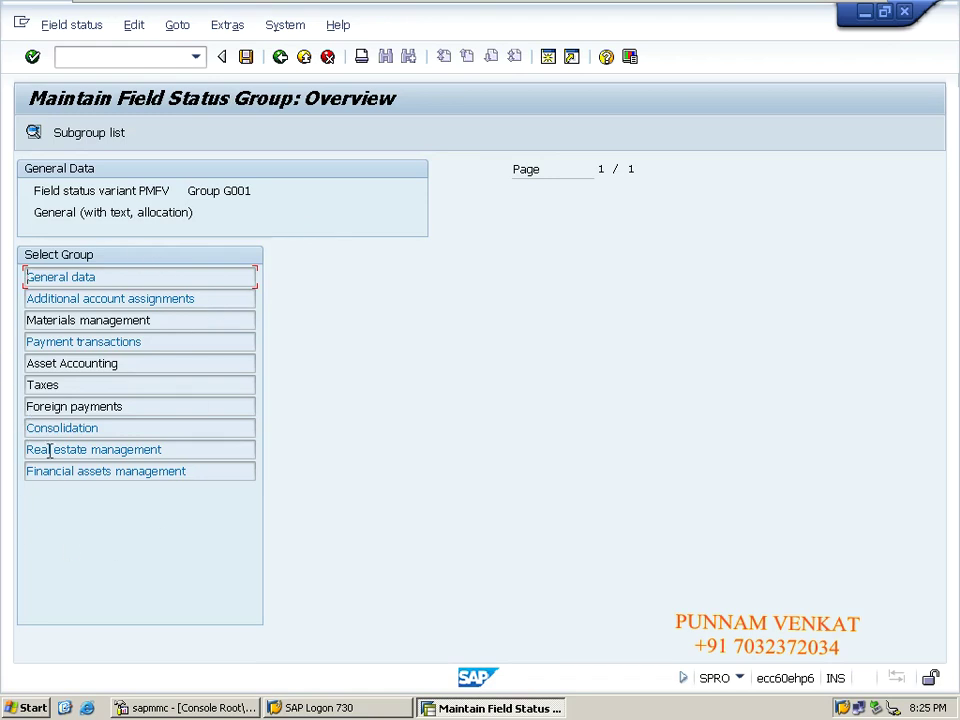
double_click(90, 279)
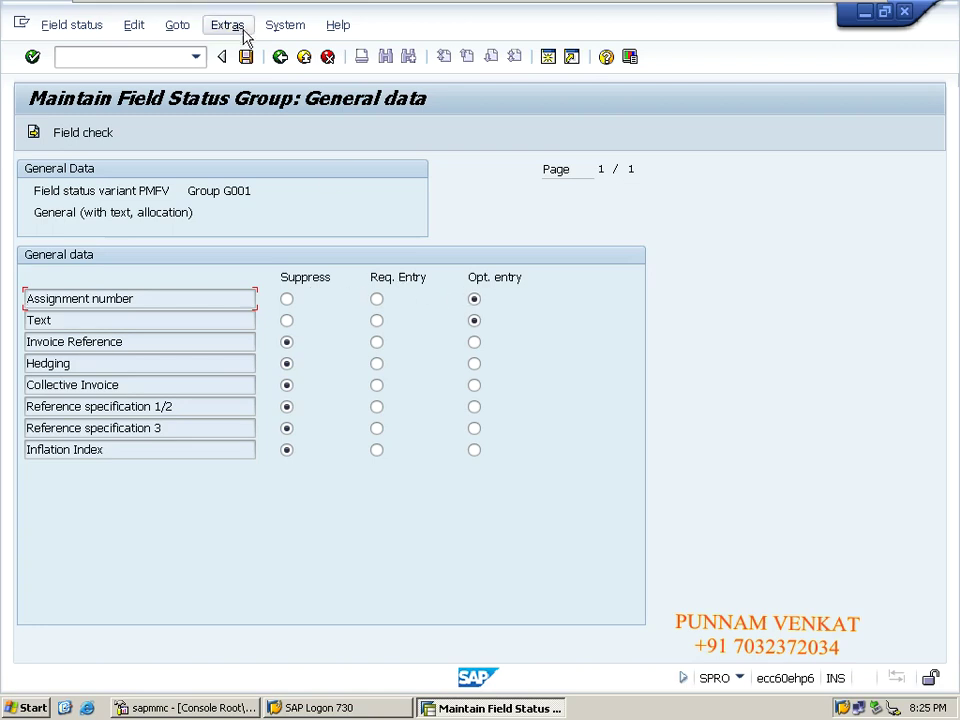
click(279, 57)
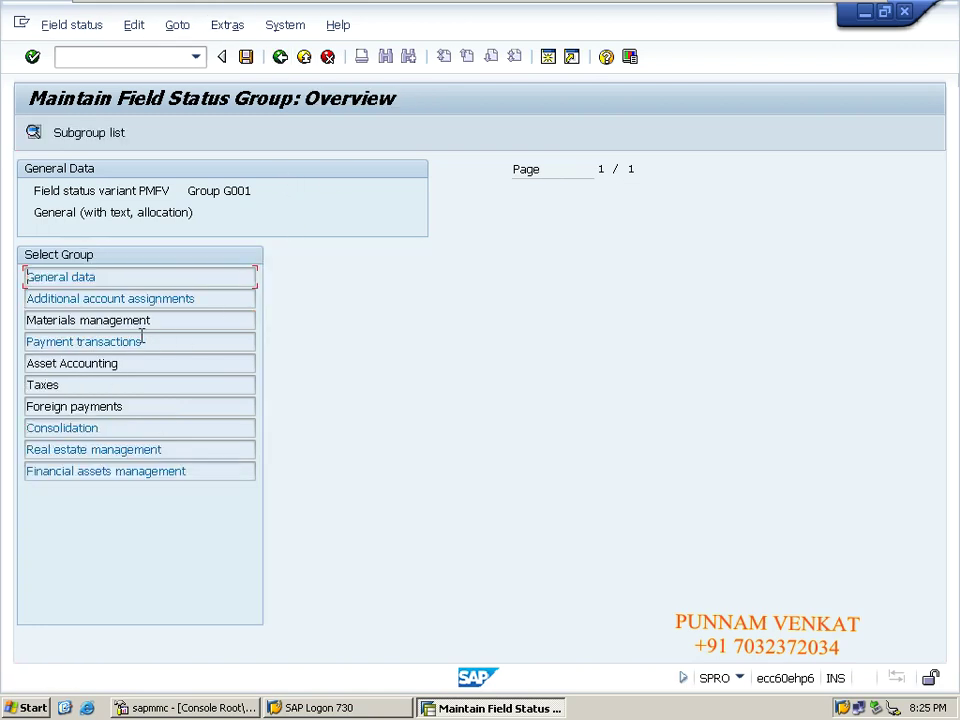
In G001's Additional account assignments, try Business Area as a required entry and set it back to optional entry.
double_click(106, 298)
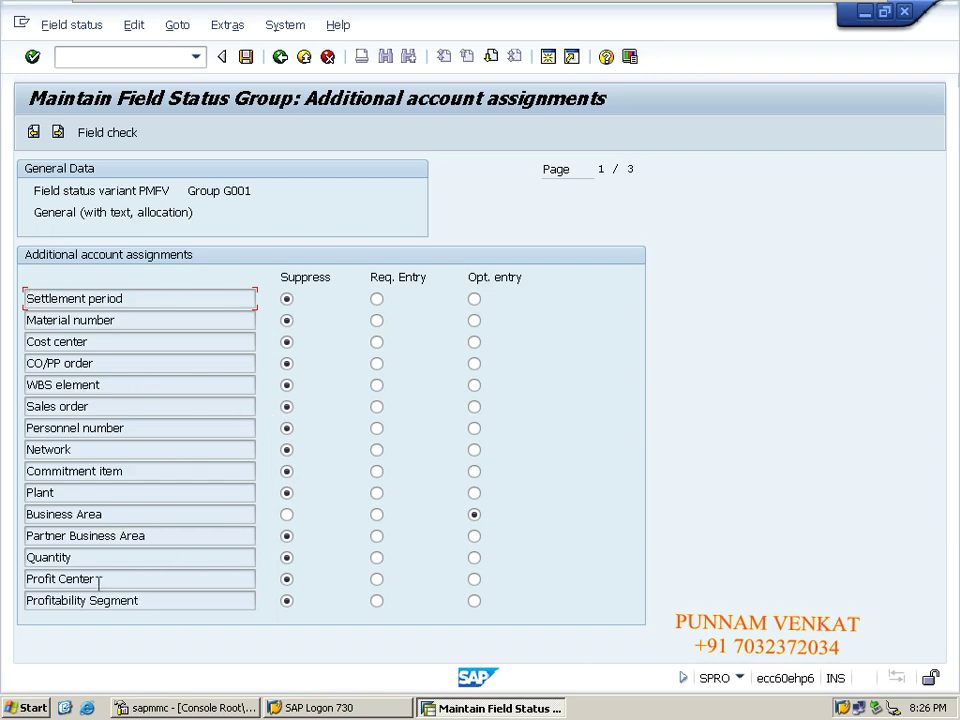
drag(119, 515, 26, 514)
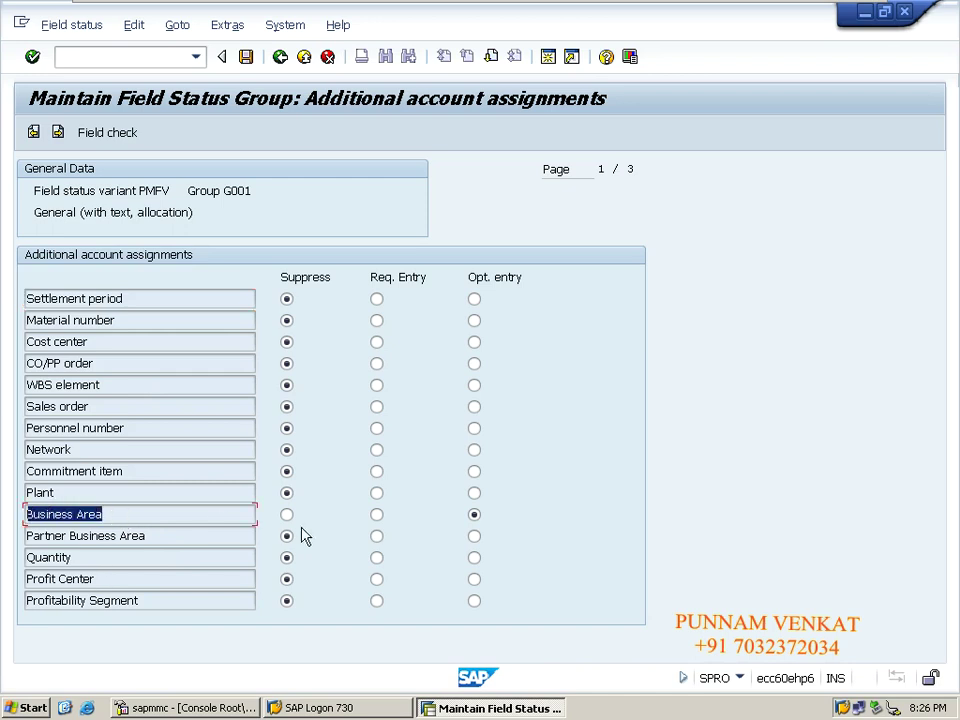
click(378, 520)
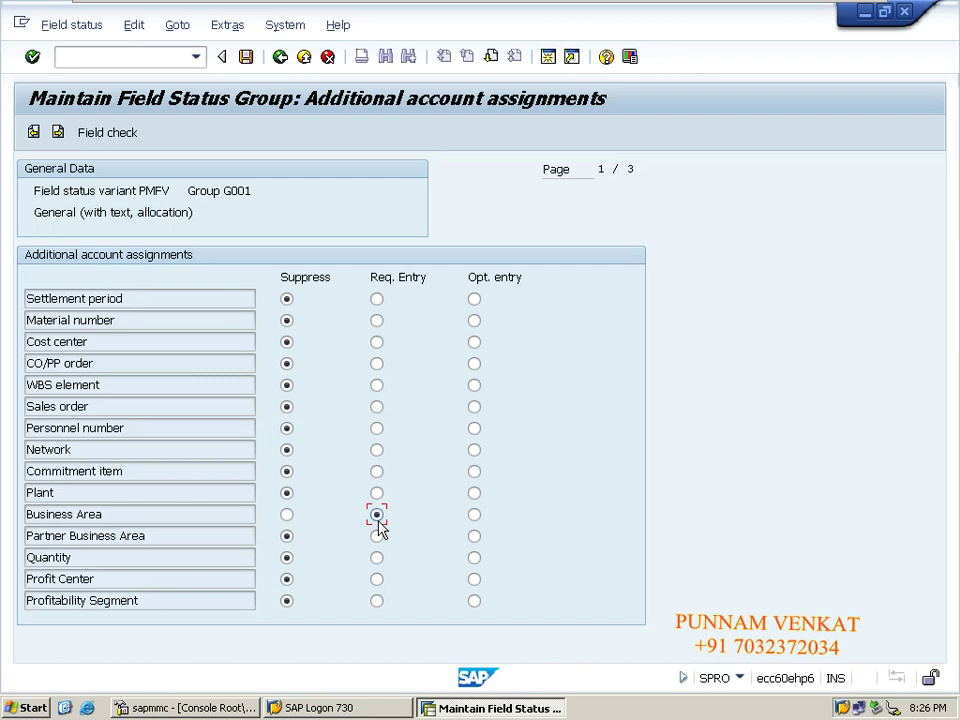
click(474, 520)
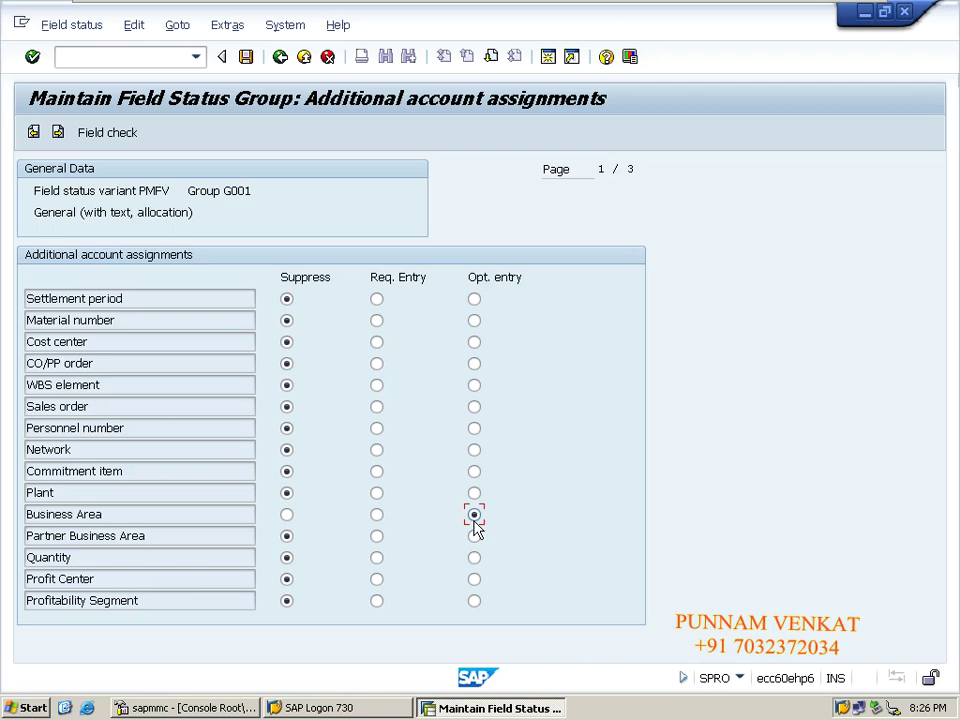
mouse_move(86, 10)
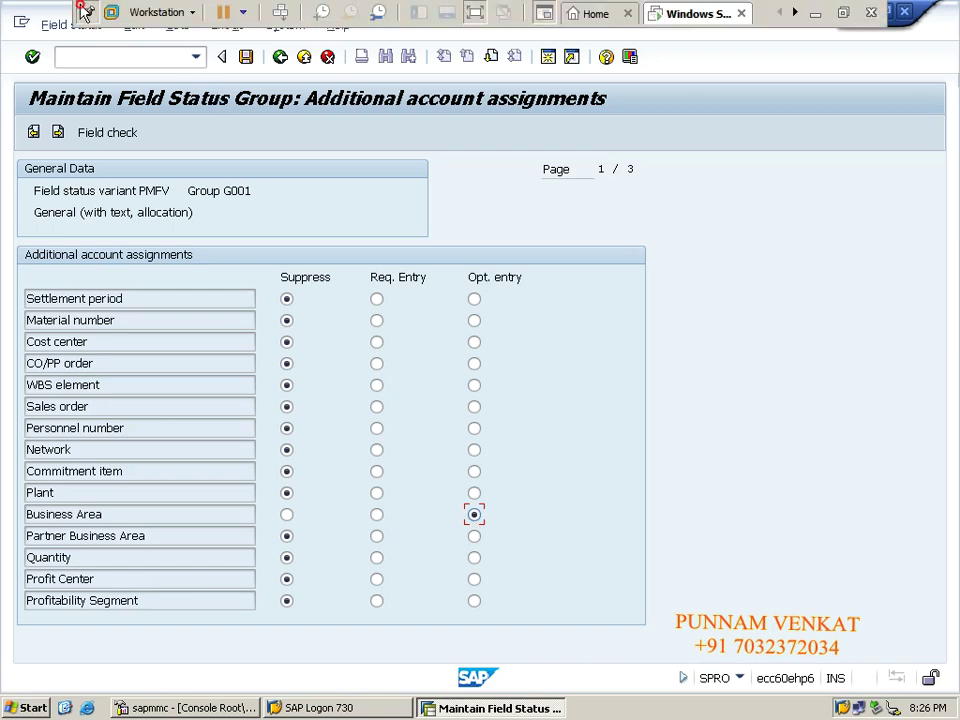
Switch to the SAP FI_New workbook in Excel and enter Wipro in cell Z58 of the Global perameter sheet.
click(814, 13)
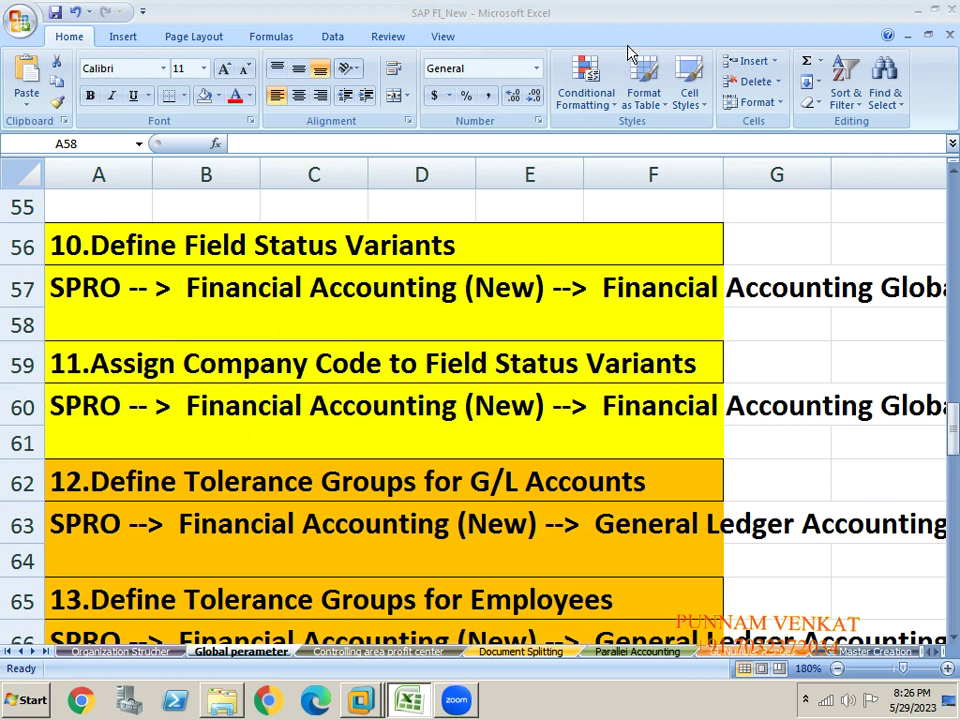
key(Right)
key(Right)
key(Right)
key(Right)
key(Right)
key(Right)
key(Right)
key(Right)
key(Right)
key(Right)
key(Right)
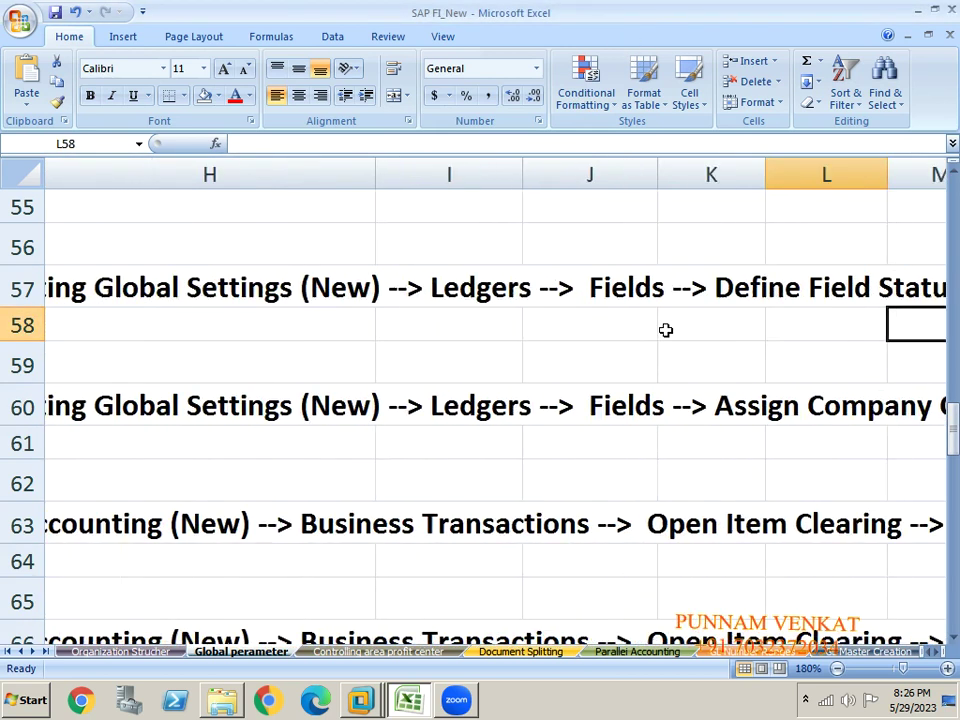
key(Right)
key(Right)
key(Right)
key(Right)
key(Right)
key(Right)
key(Right)
key(Right)
key(Right)
key(Right)
key(Right)
key(Right)
key(Right)
key(Right)
key(Right)
key(Right)
key(Right)
key(Right)
key(Right)
click(298, 321)
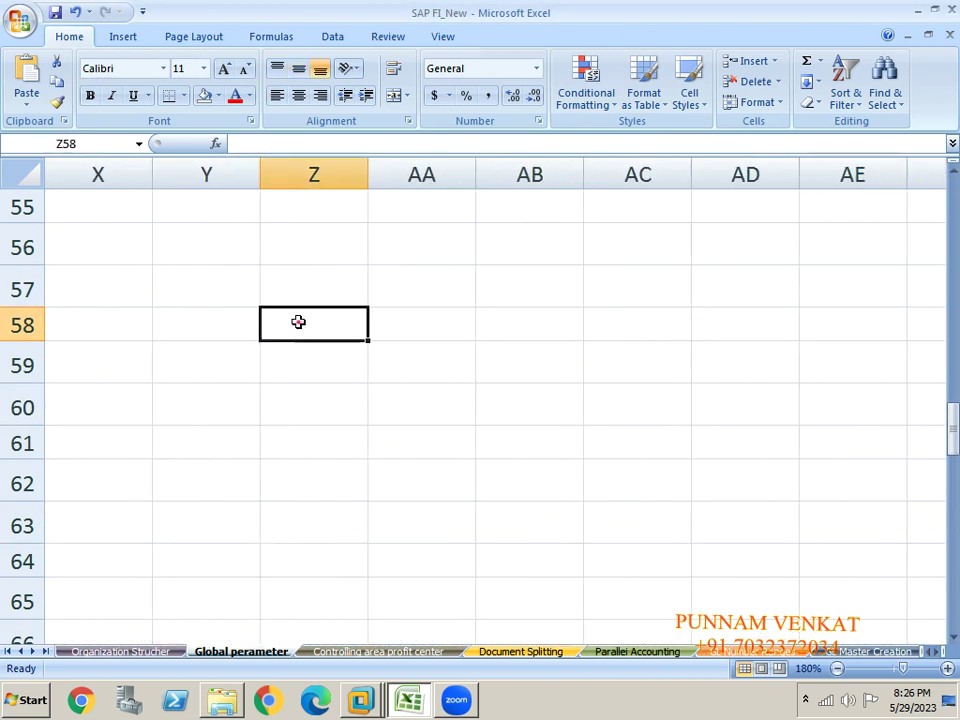
text(Wipro)
key(Return)
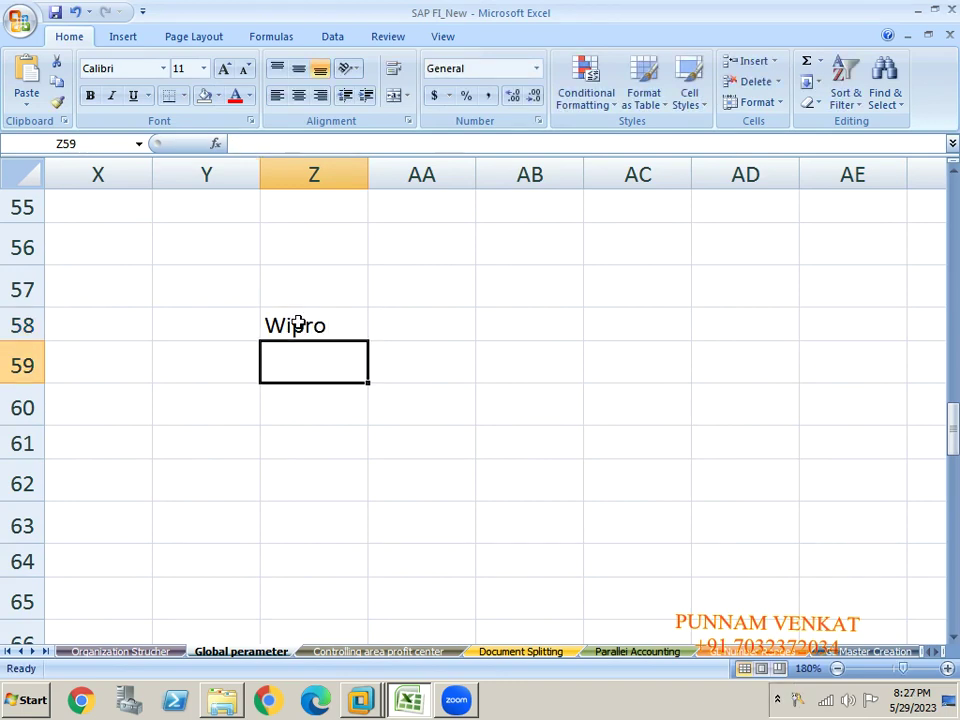
Enter Consultant in cell AA58, beside Wipro.
key(Up)
key(Right)
text(Consul)
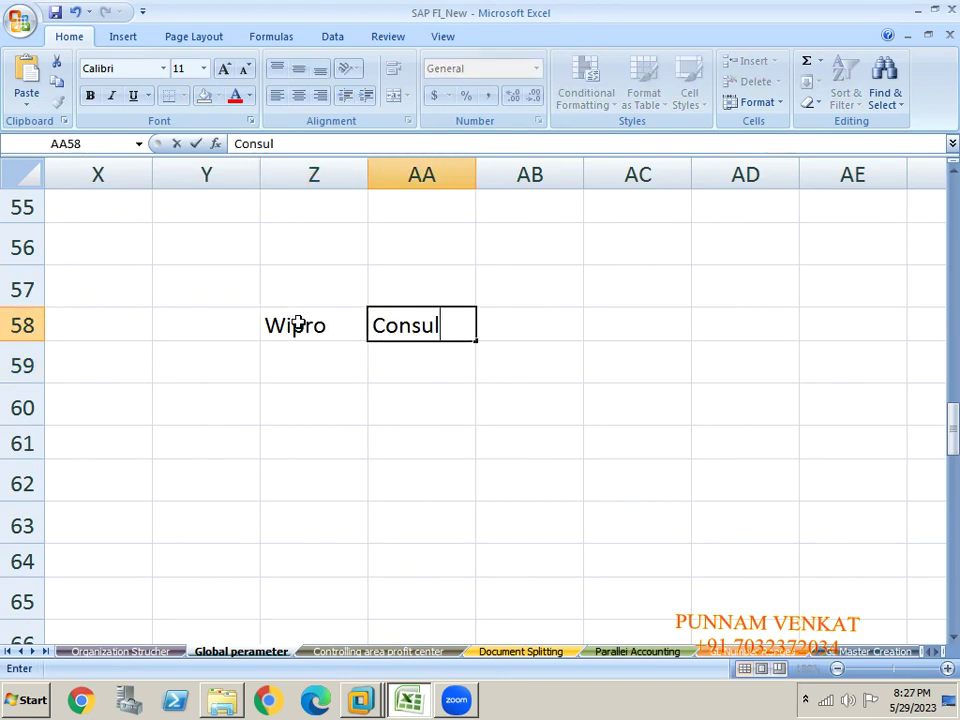
key(BackSpace)
key(BackSpace)
text(ultnat)
key(BackSpace)
key(BackSpace)
key(BackSpace)
text(ant)
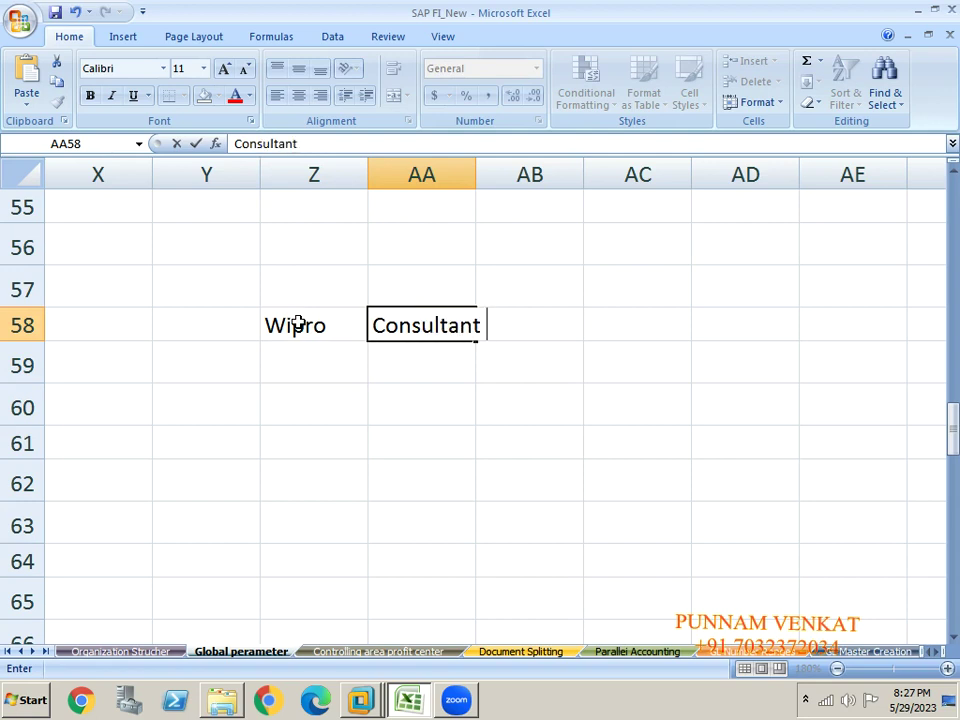
key(Return)
Enter PM Group of Company in cell Z61, below the Wipro entry.
key(Down)
key(Left)
key(Down)
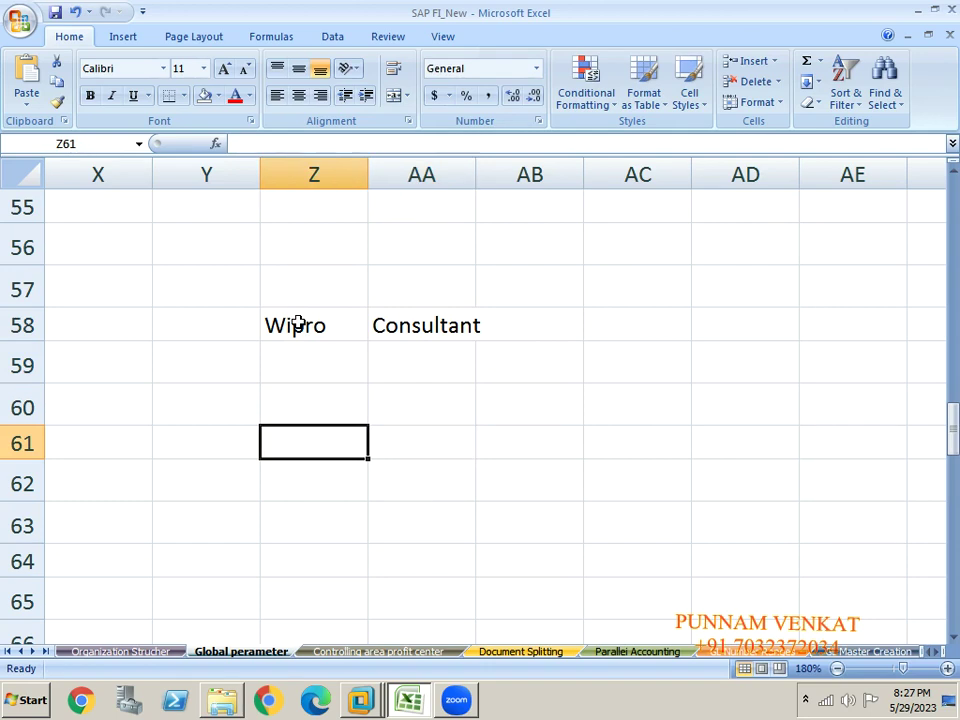
text(PM Group)
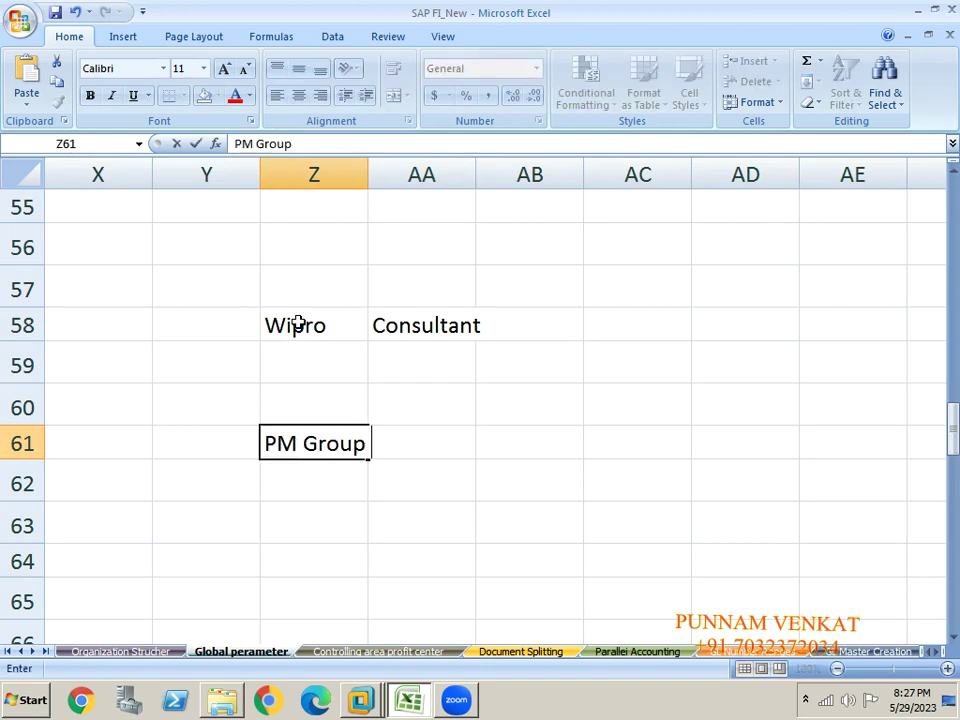
text( of Compa)
key(BackSpace)
text(pany)
key(Return)
click(313, 450)
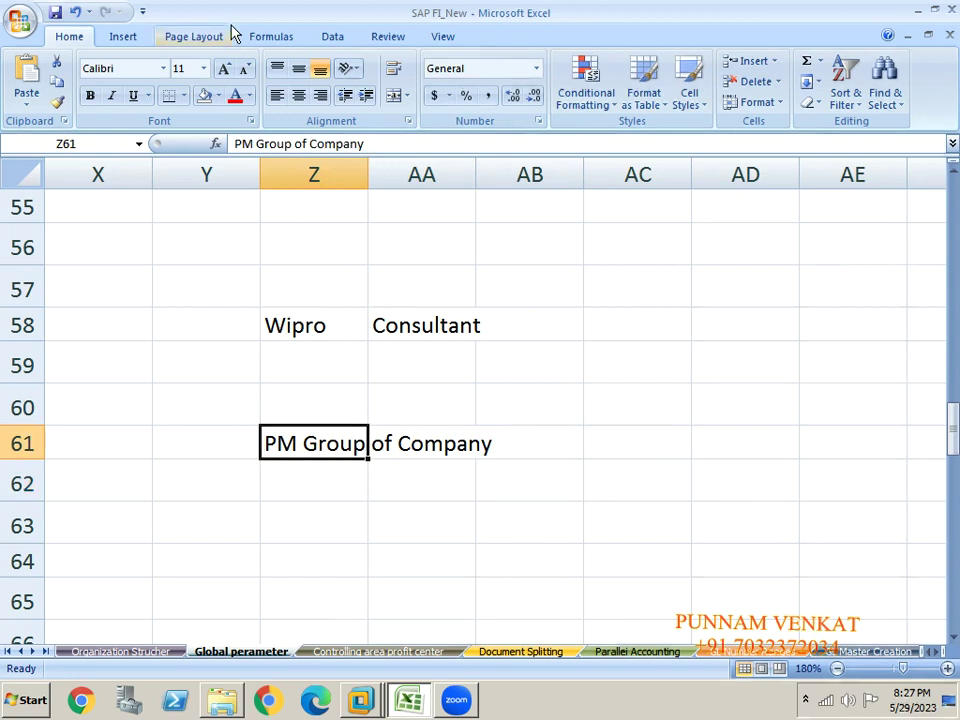
Draw a straight arrow about 0.64 inch long from PM Group of Company up to Consultant.
click(122, 40)
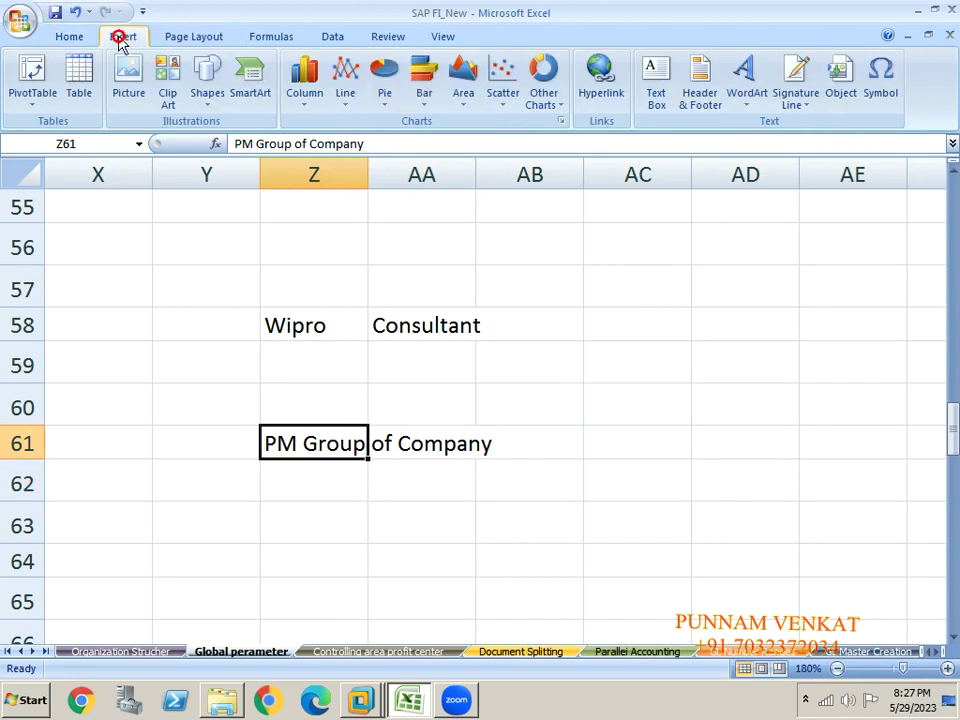
click(210, 110)
click(230, 141)
drag(390, 435, 395, 335)
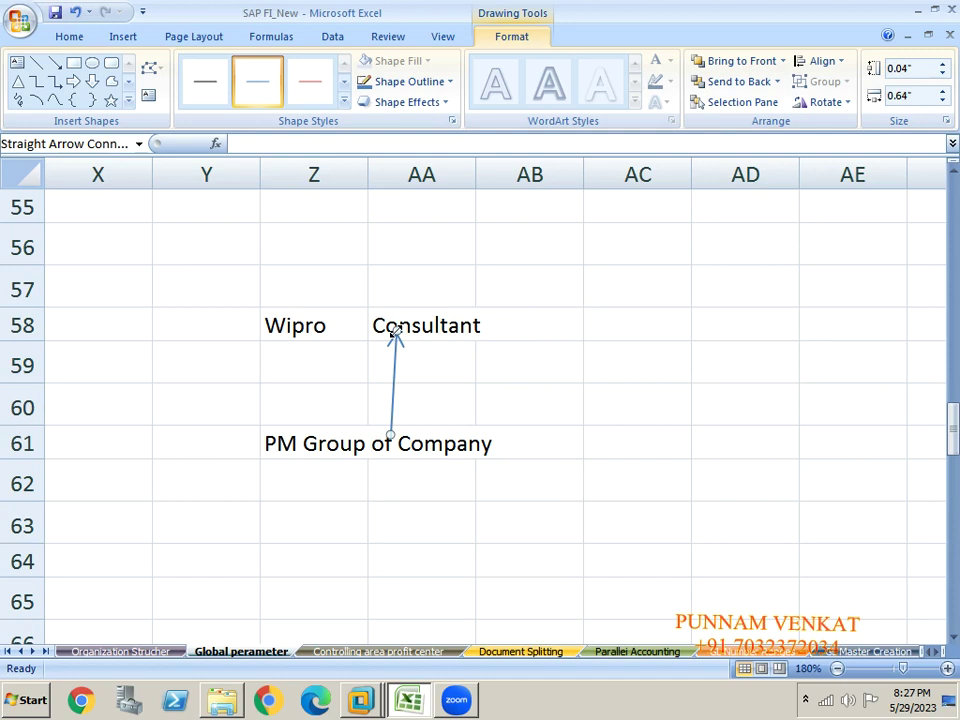
Switch back to SAP and set Business Area and Profit Center to optional entry in G001's Additional account assignments.
key(alt+Tab)
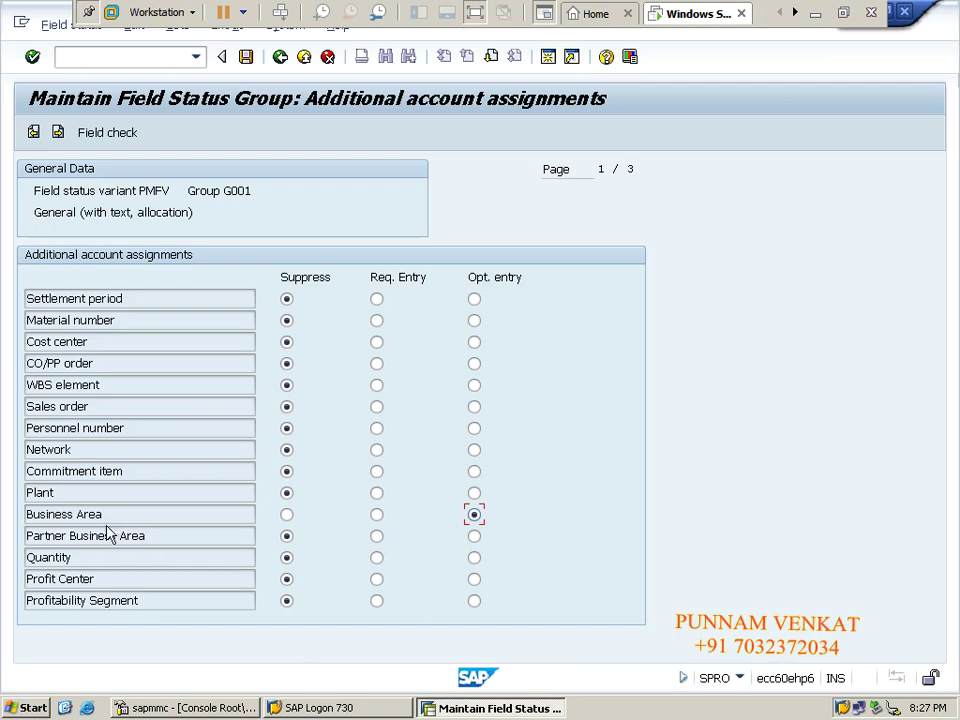
drag(111, 518, 5, 516)
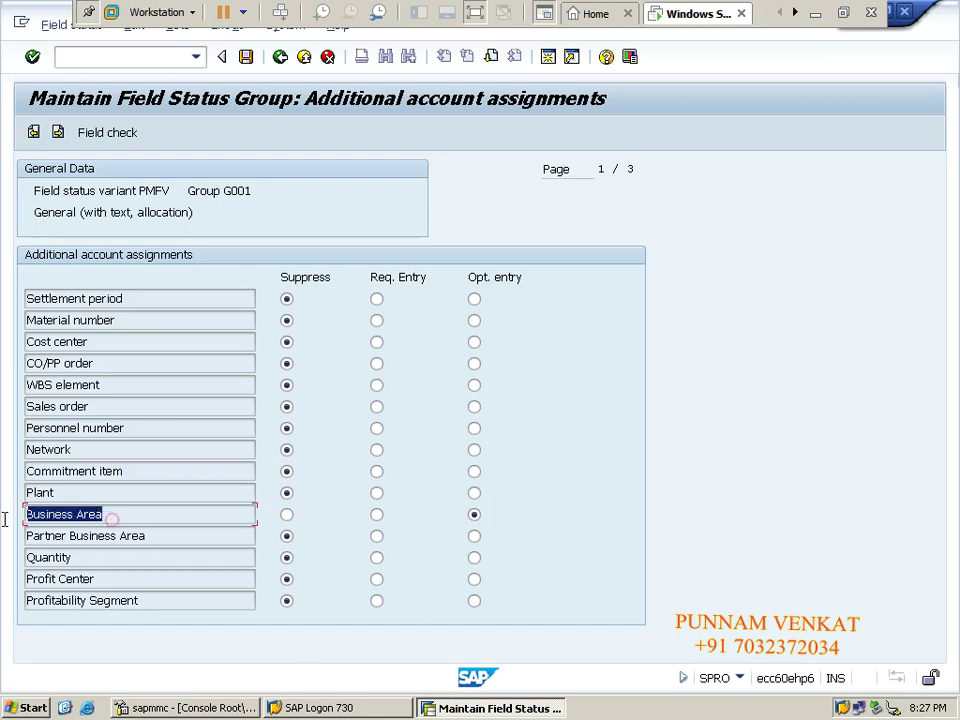
click(474, 514)
drag(107, 578, 22, 579)
click(474, 580)
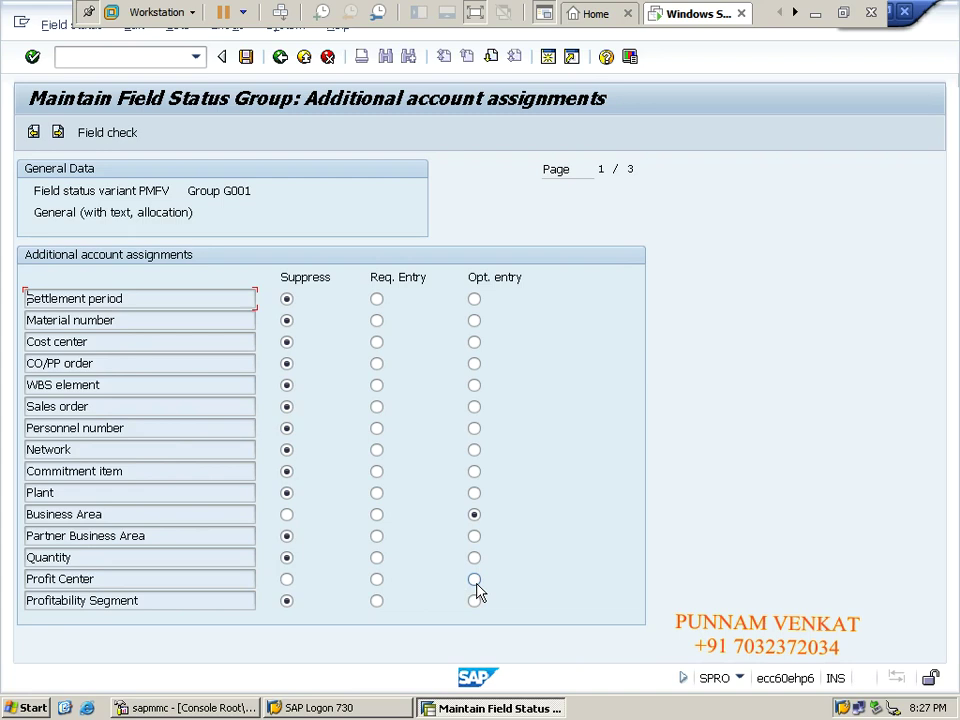
Set Segment to optional entry on page 3 of G001's Additional account assignments.
key(Page_Down)
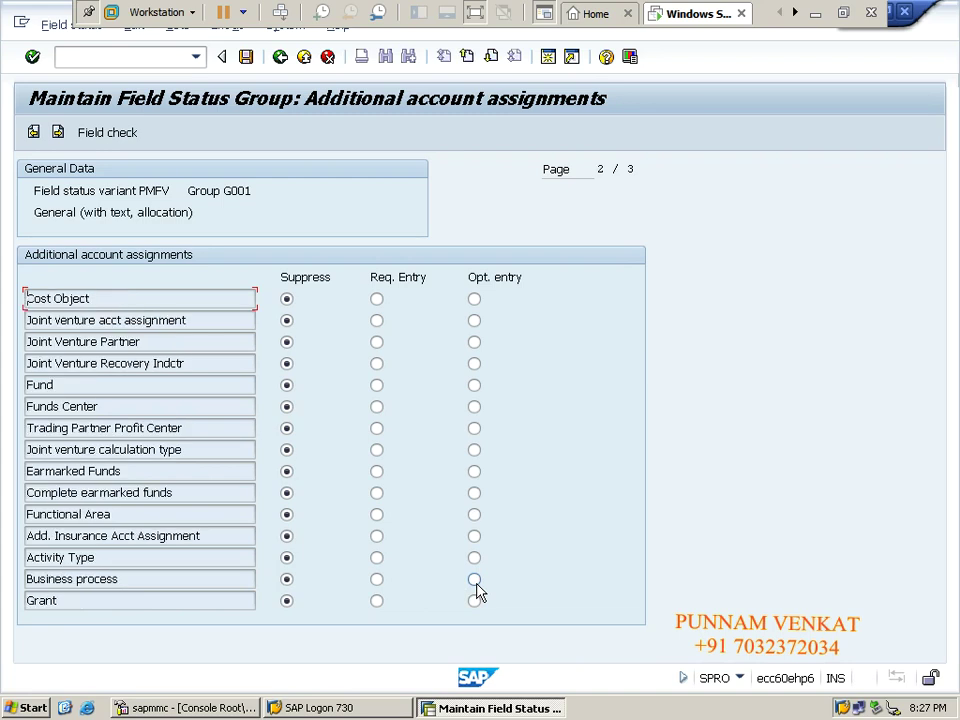
key(Page_Down)
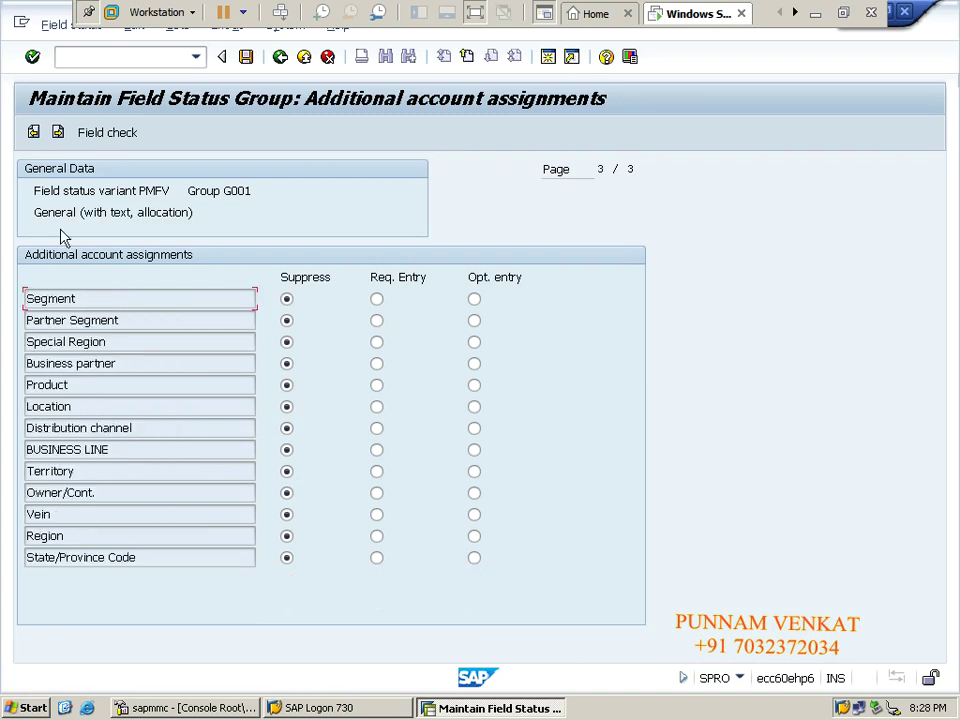
double_click(93, 299)
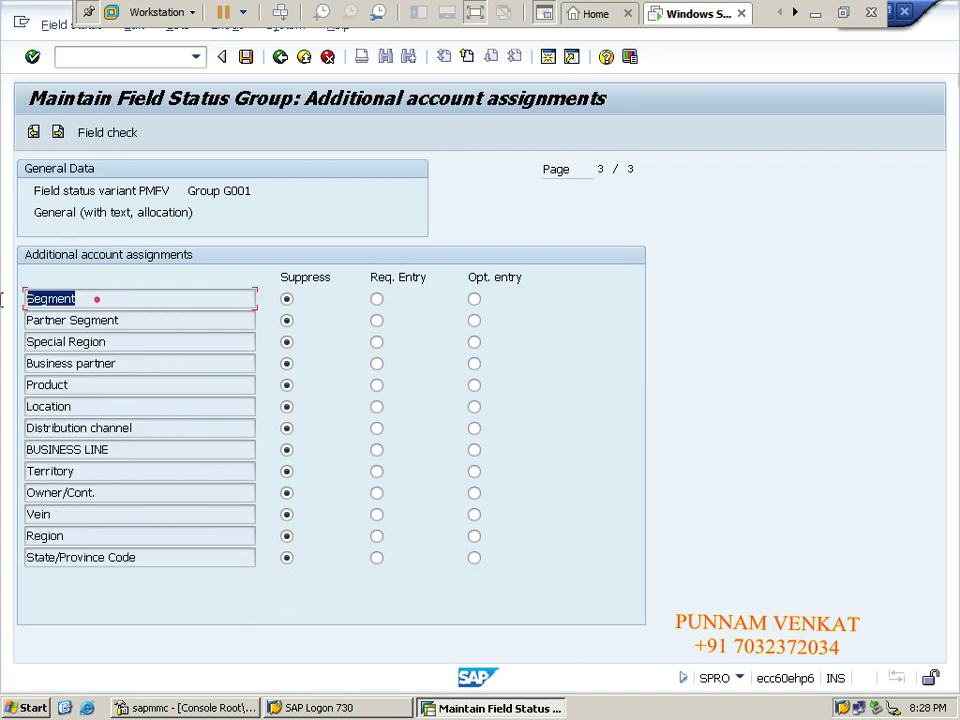
click(474, 300)
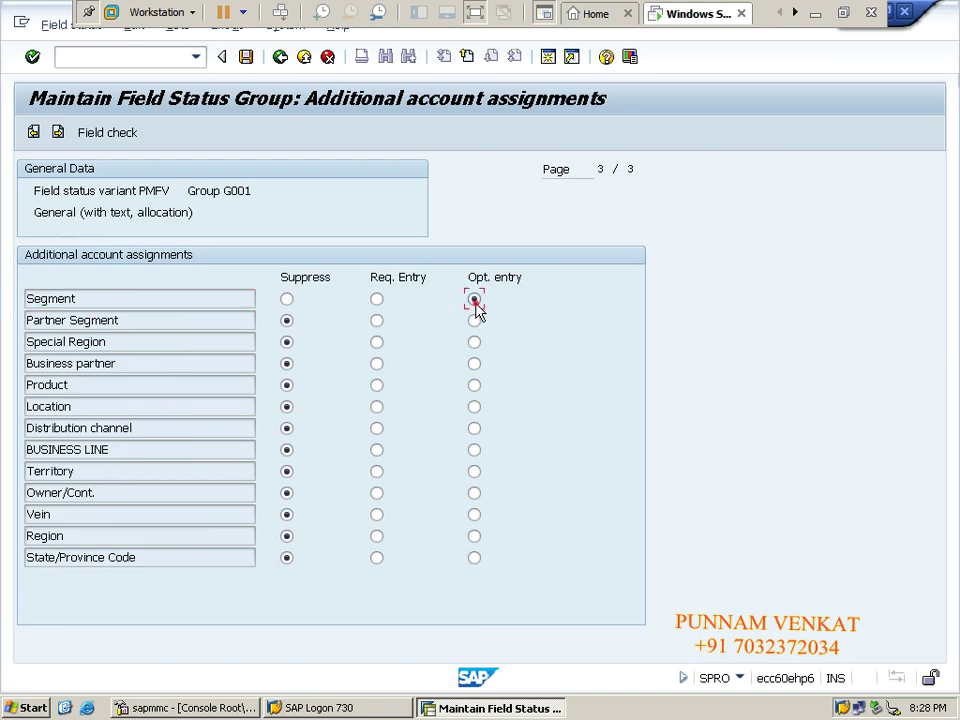
Save the G001 changes to the PM Goups IMP Project customizing request and return to the IMG structure.
click(247, 58)
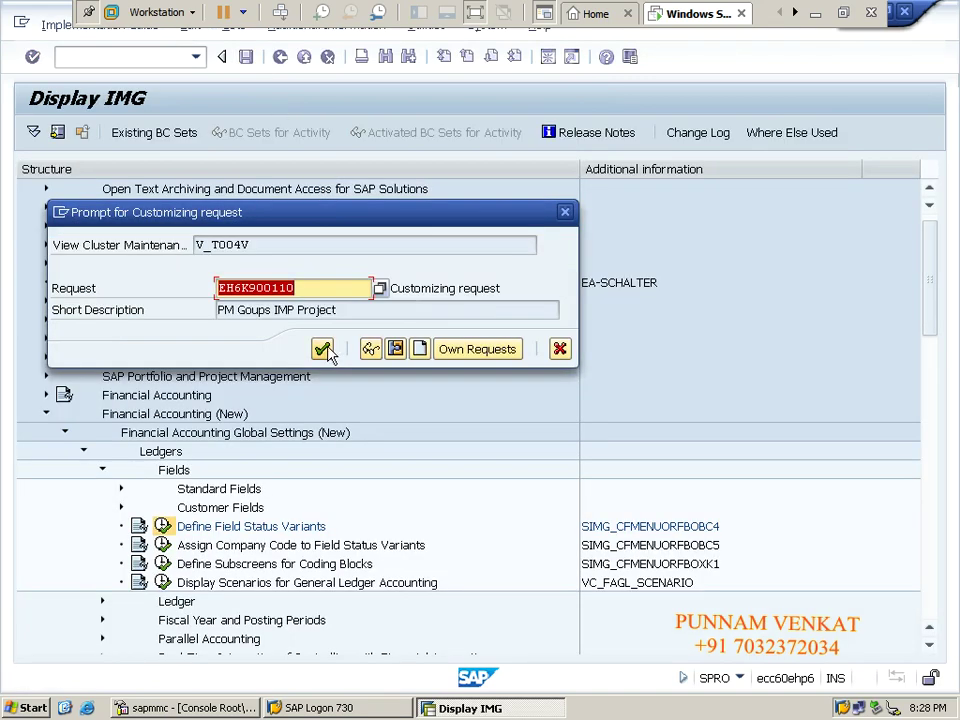
click(324, 349)
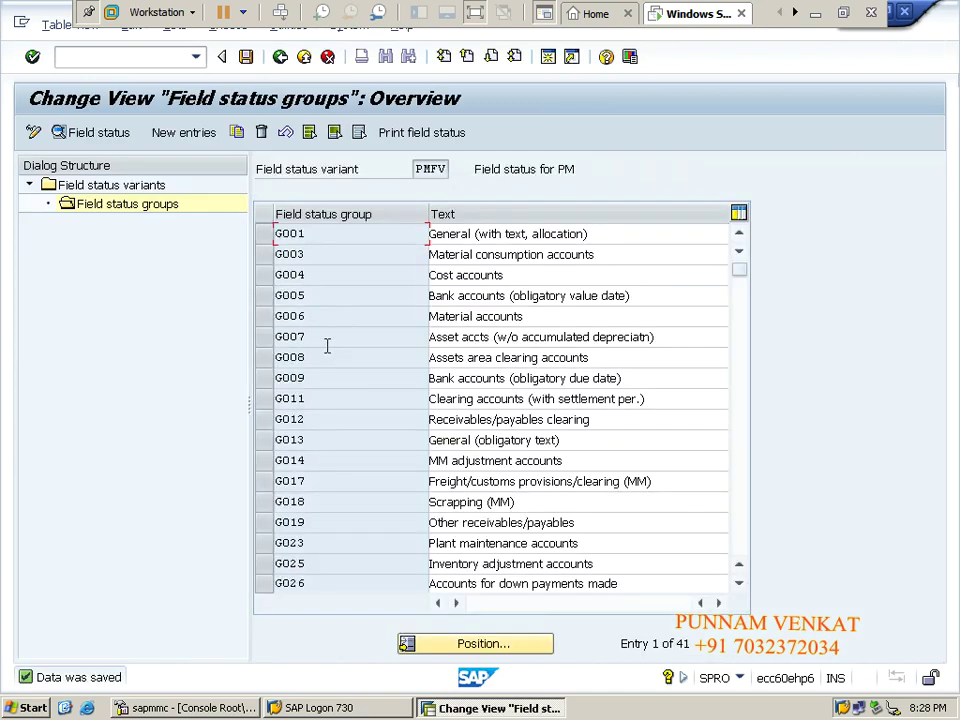
click(247, 58)
click(280, 58)
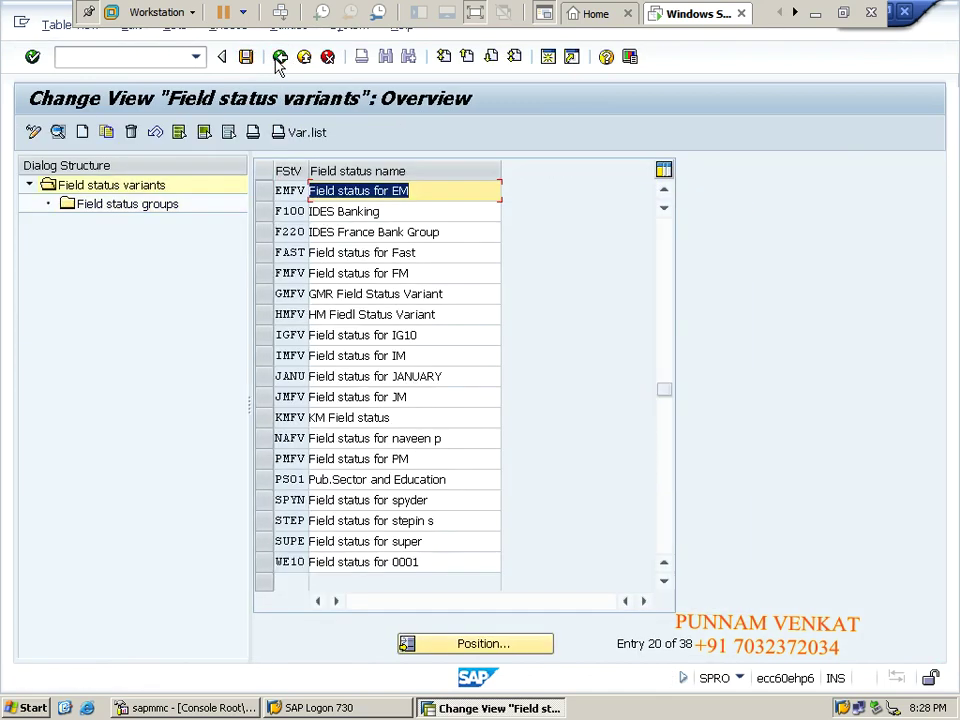
click(280, 58)
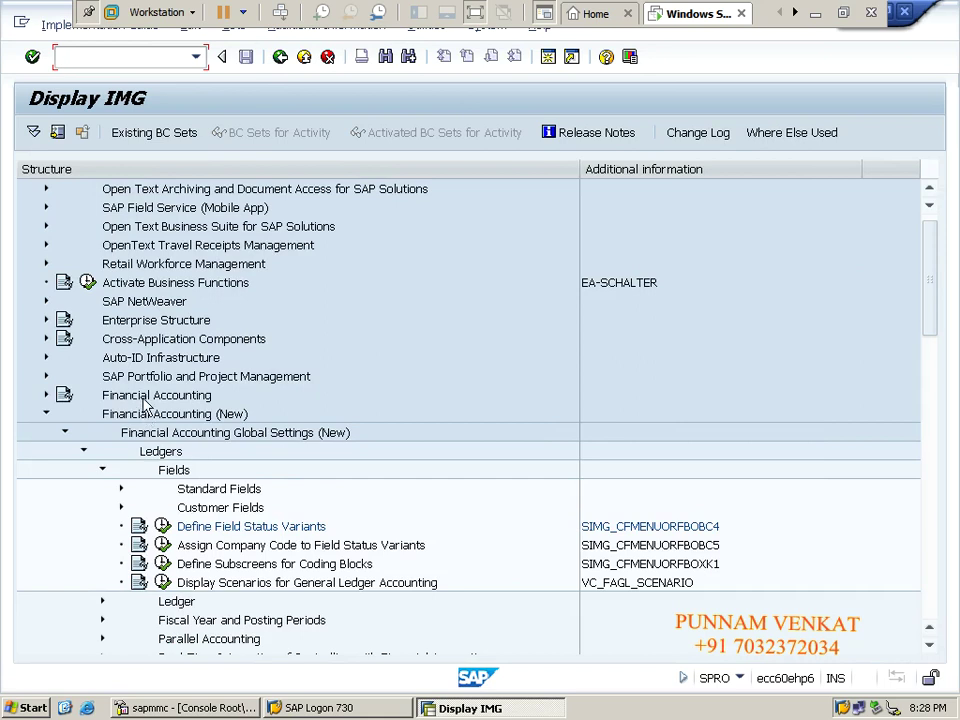
Reopen Define Field Status Variants and open the field status groups of variant PMFV.
click(162, 527)
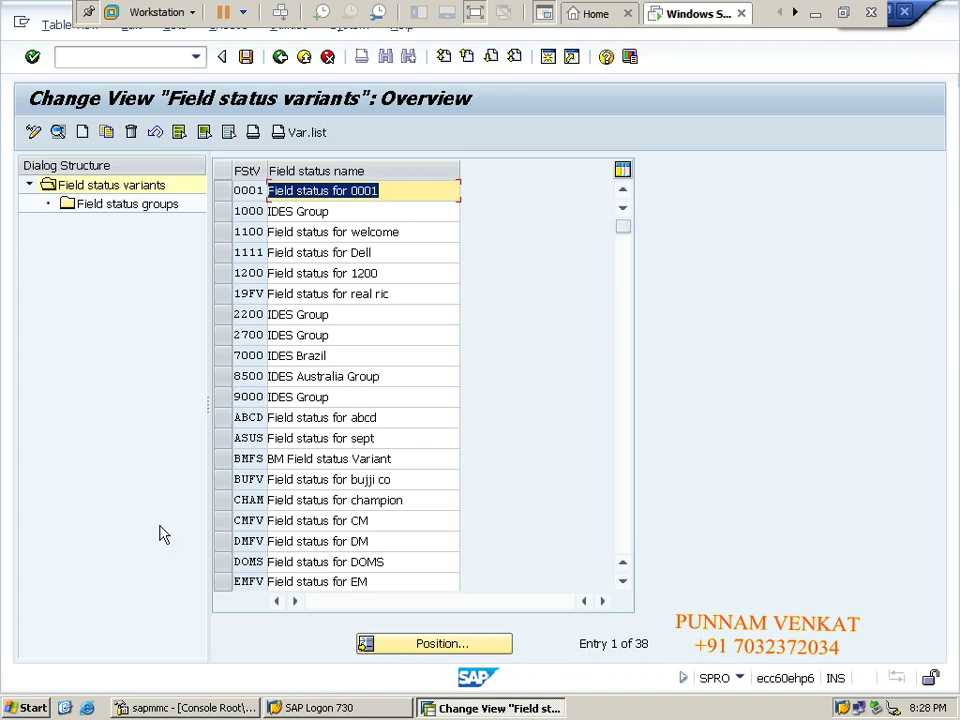
click(240, 478)
key(Page_Down)
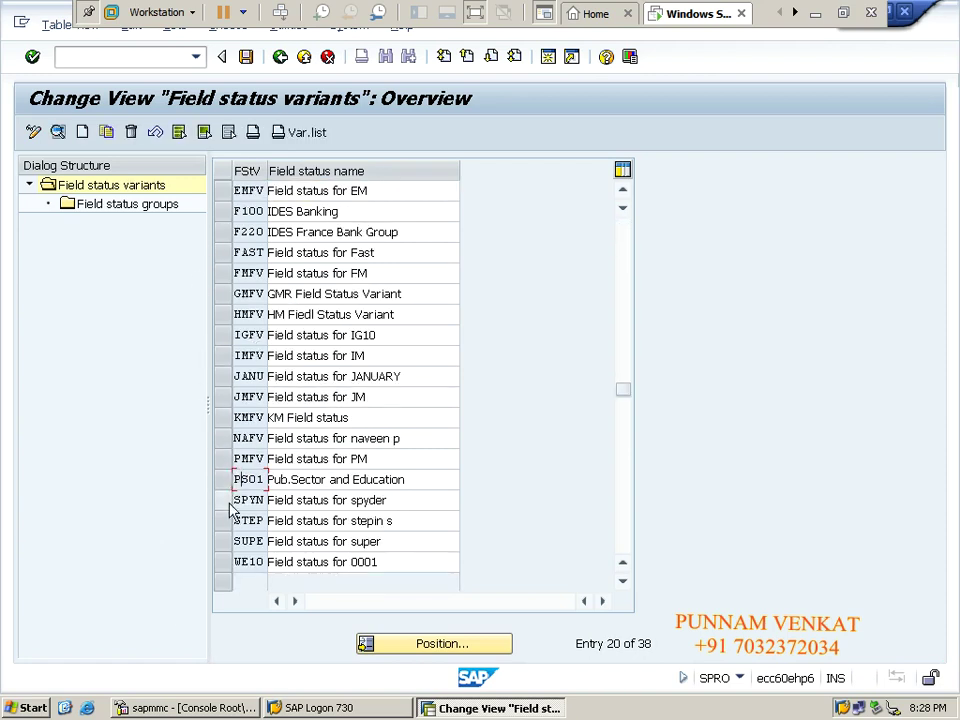
click(228, 458)
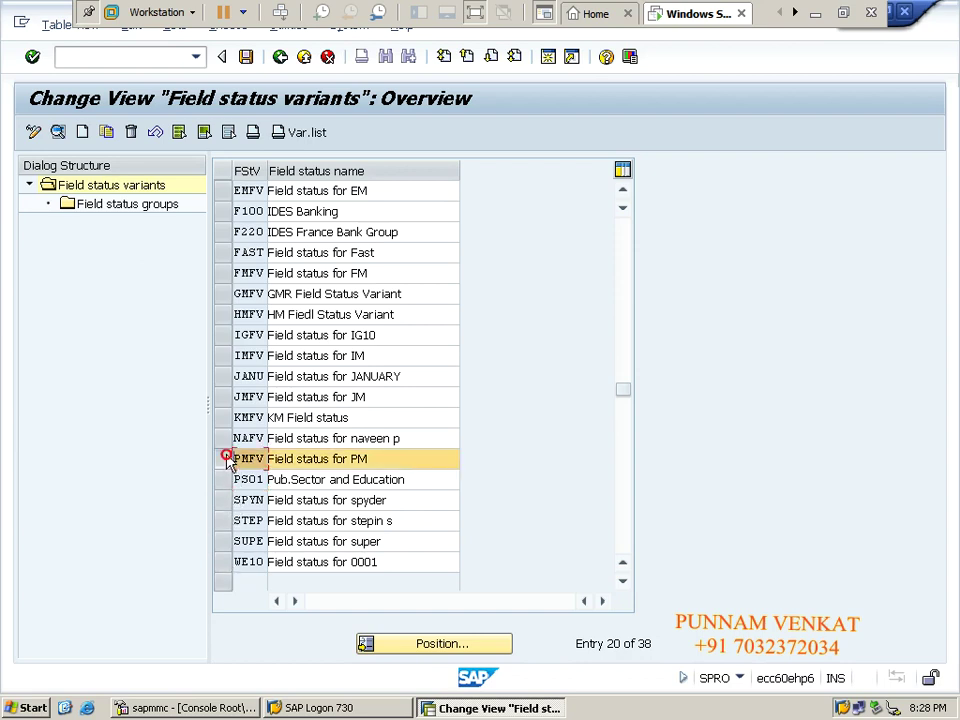
double_click(141, 205)
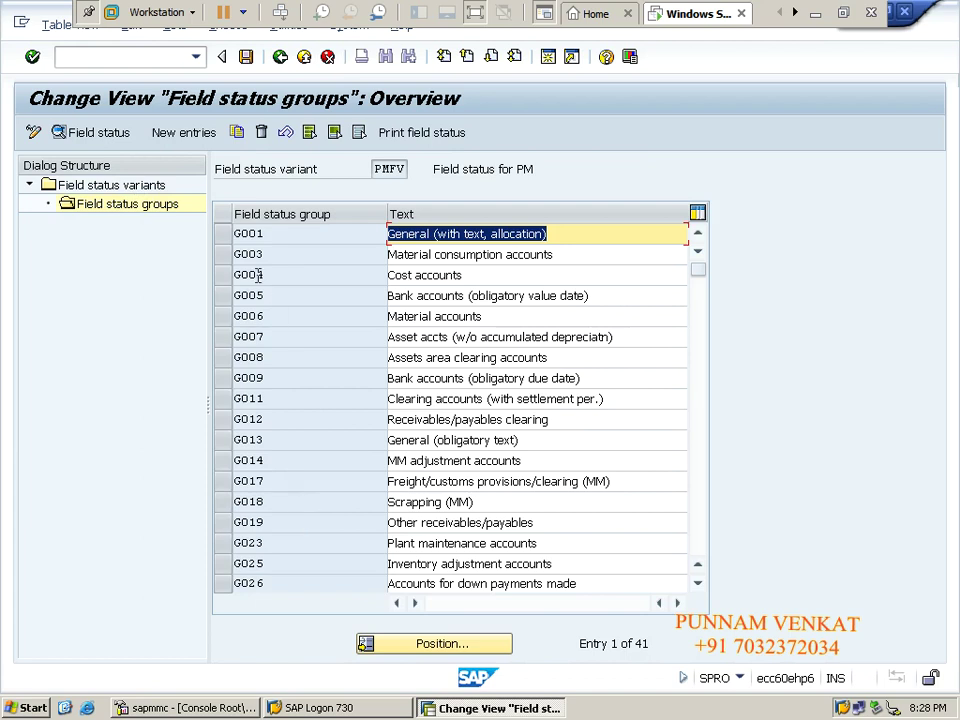
Open G001's Additional account assignments and check the entry settings of Business Area, Profit Center and Segment.
double_click(256, 233)
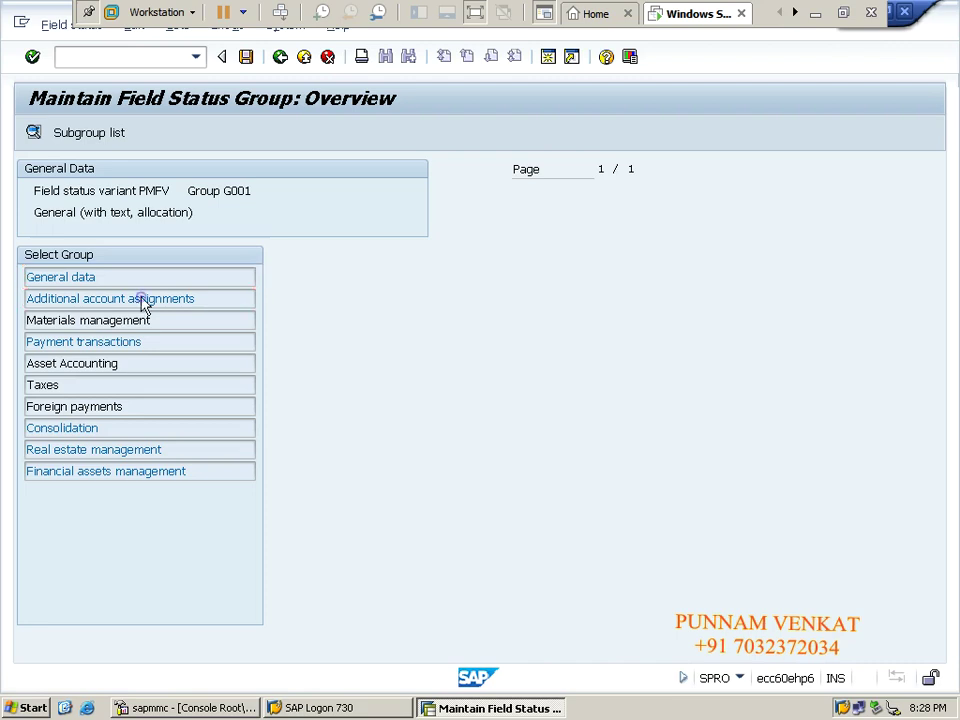
double_click(141, 298)
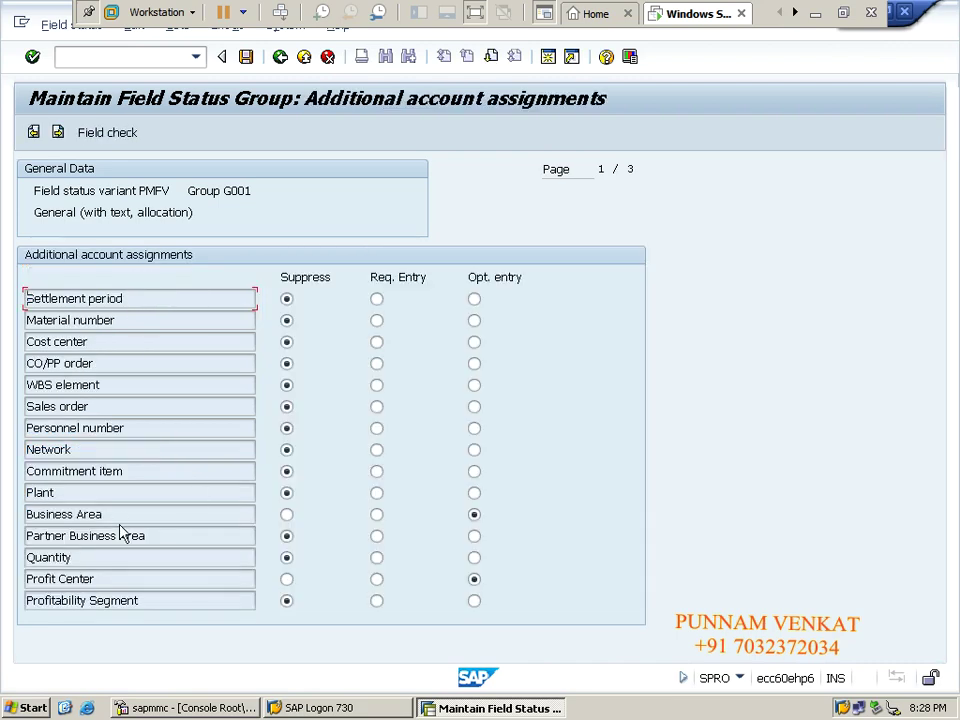
drag(120, 522, 17, 516)
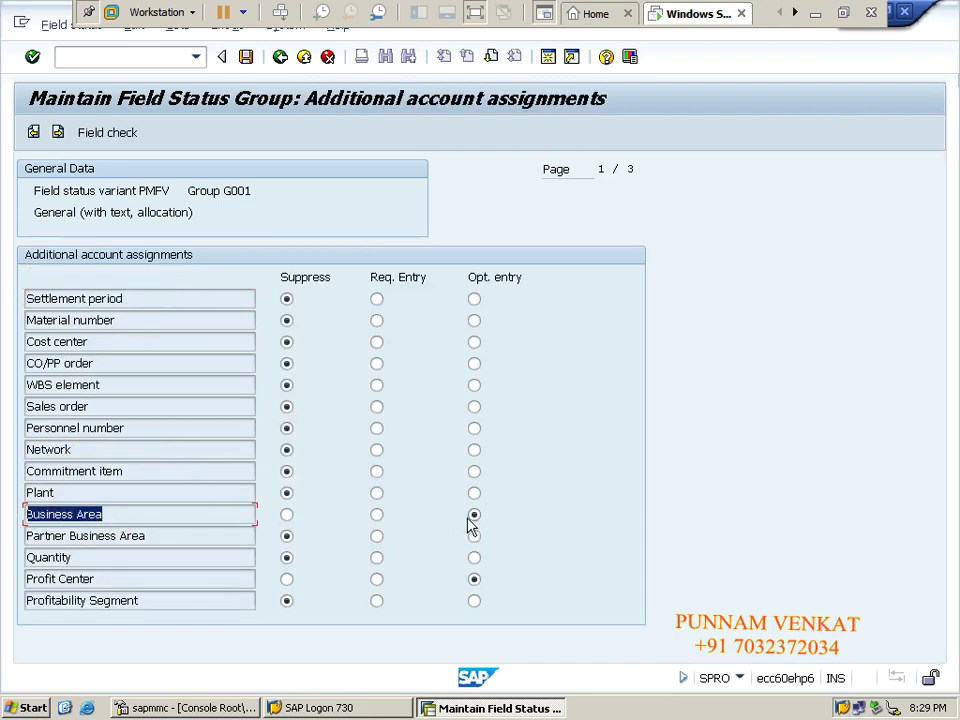
drag(133, 578, 6, 600)
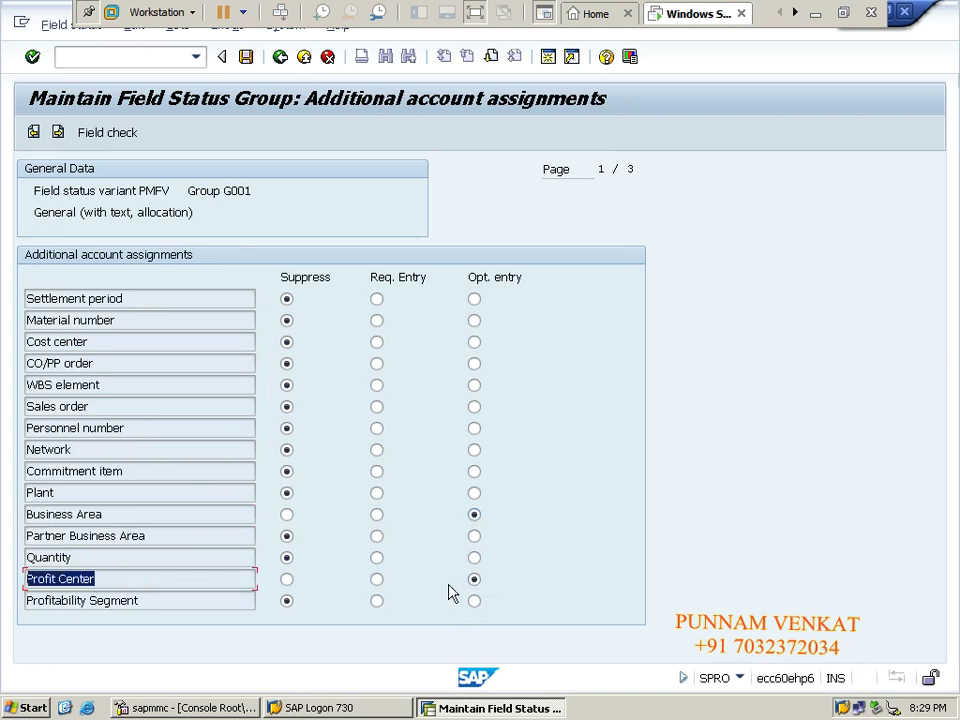
key(Page_Down)
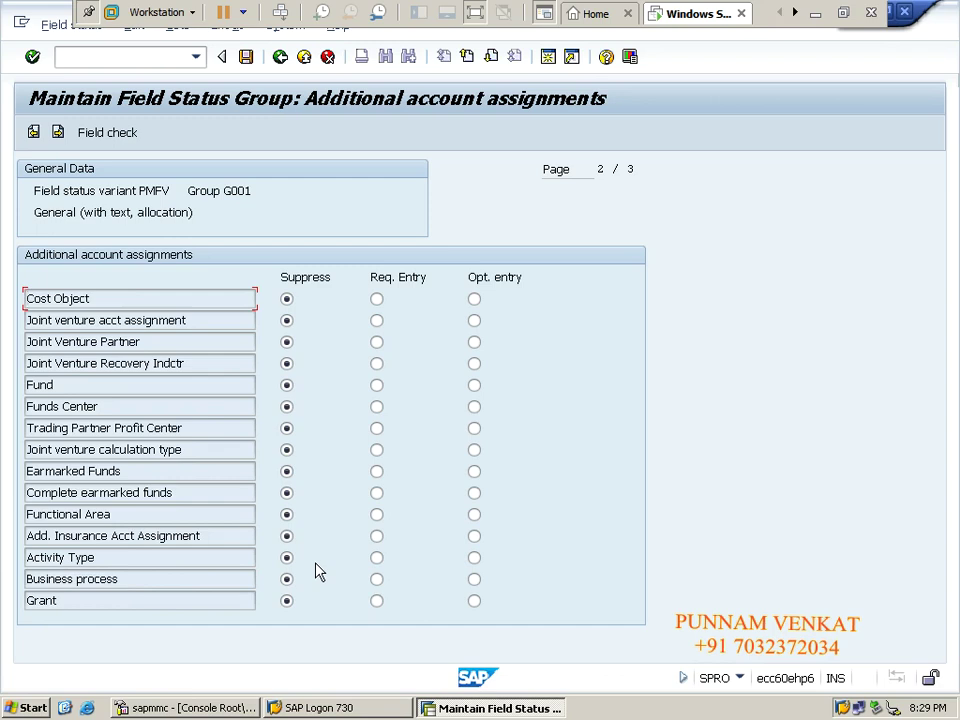
key(Page_Down)
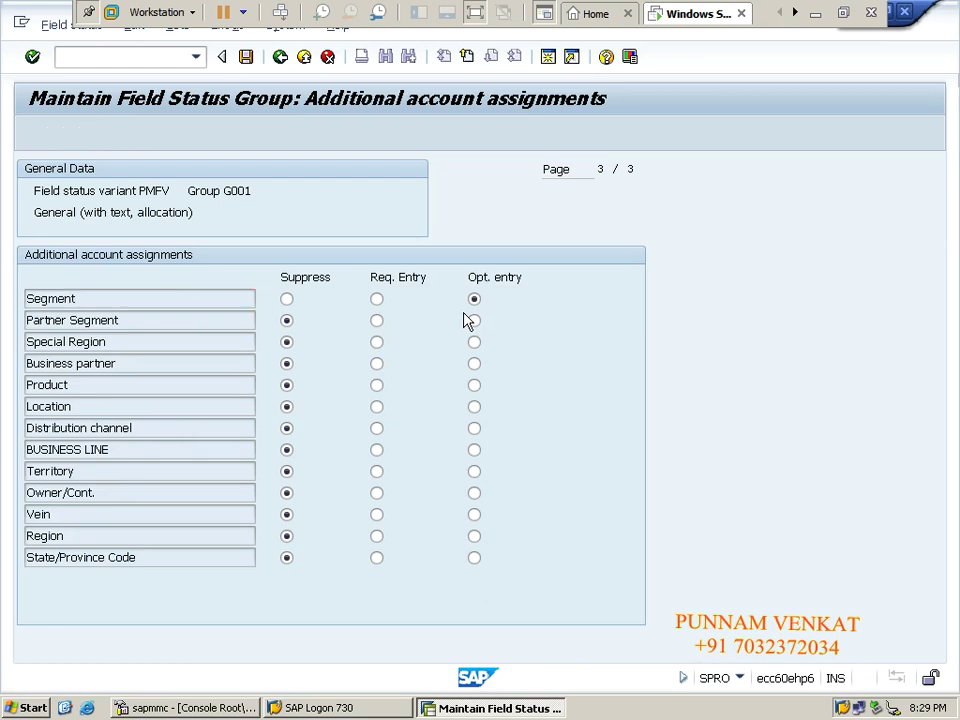
scroll(465, 319, up, 2)
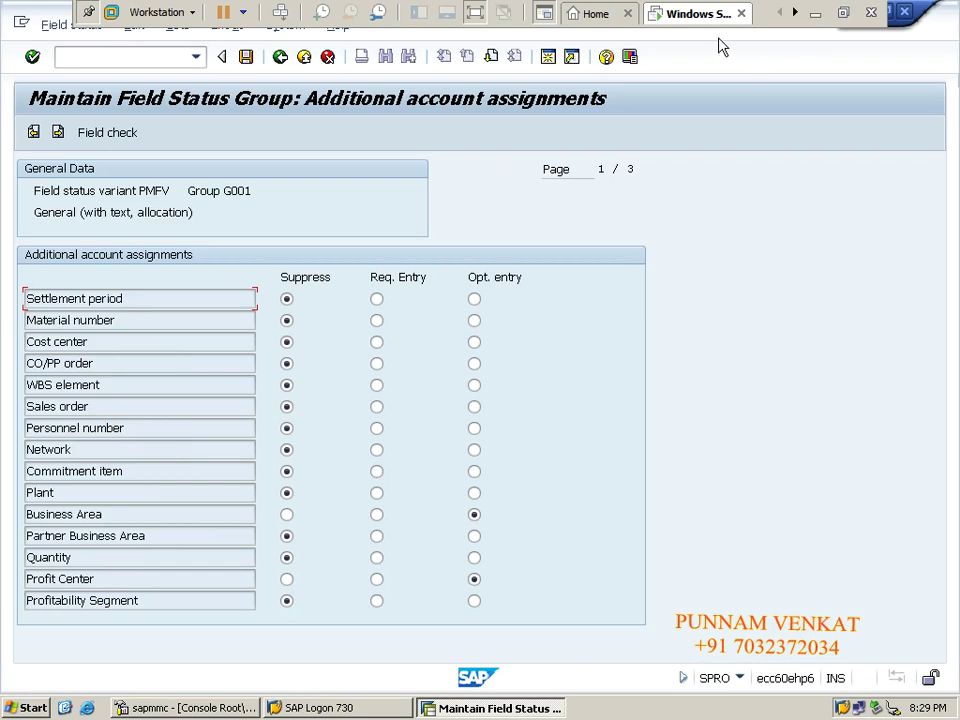
Save field status group G001 and return to the field status variants overview.
click(247, 62)
click(278, 60)
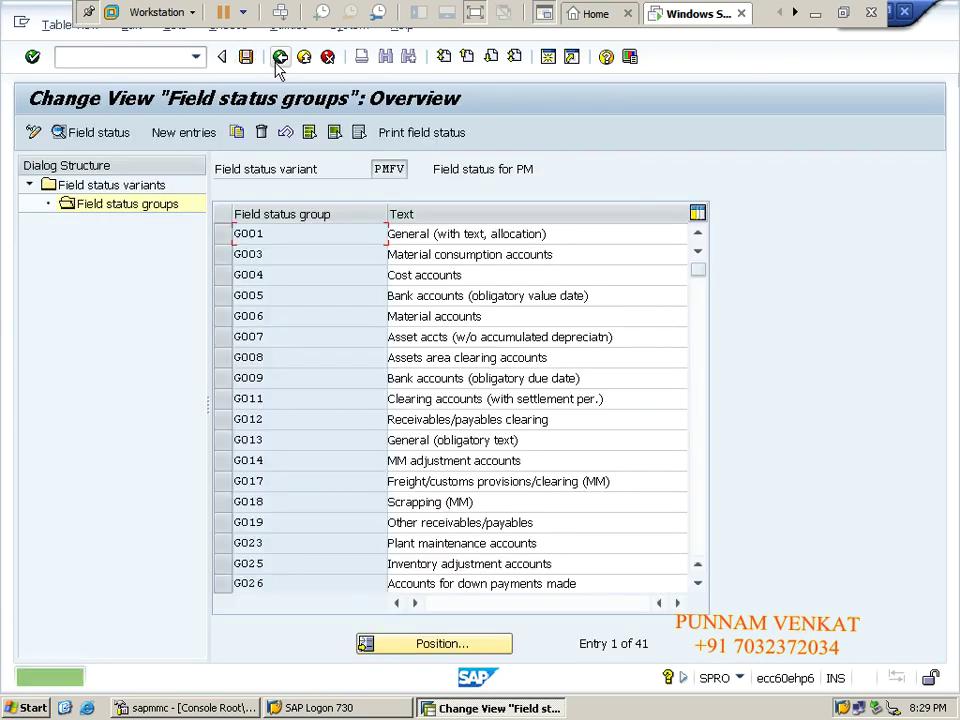
click(278, 60)
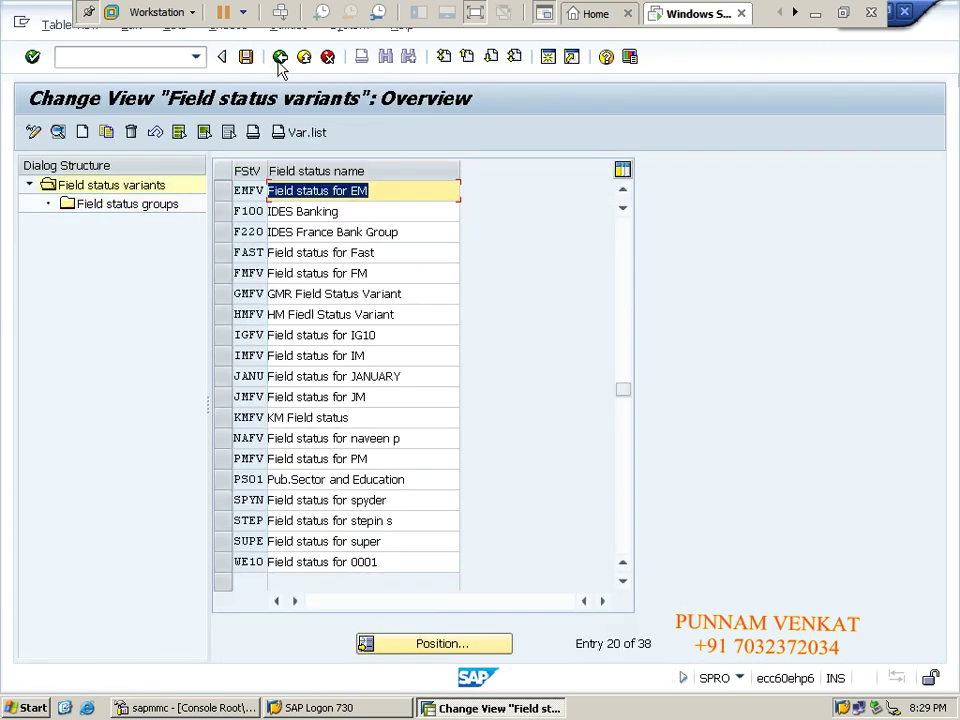
Switch to the SAP FI_New workbook in Excel and select empty cell AF59 on the Global perameter sheet.
click(815, 20)
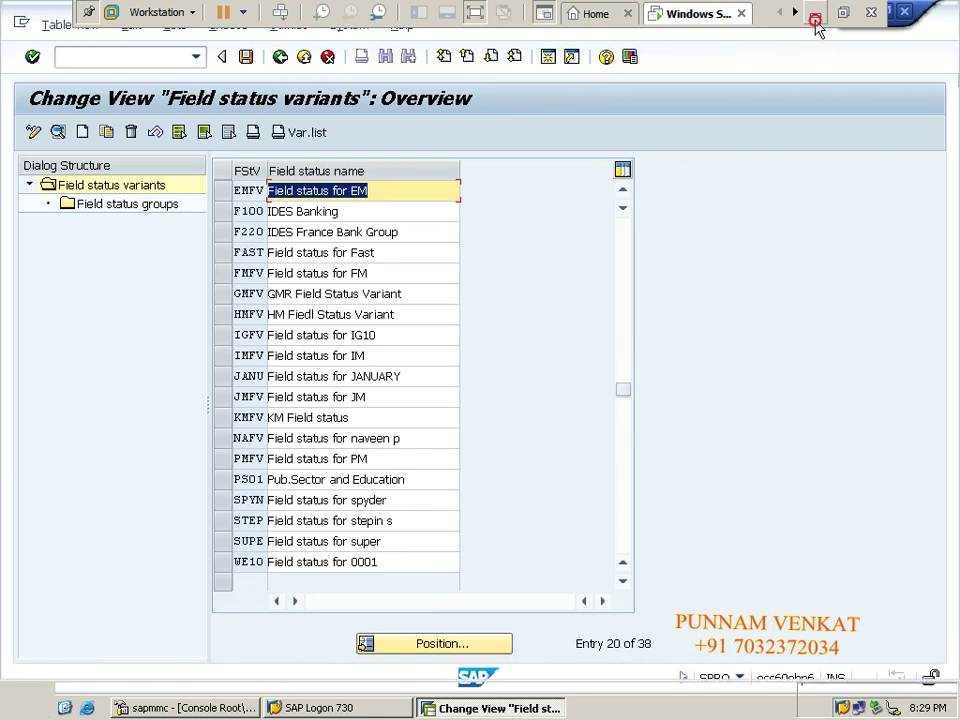
click(549, 103)
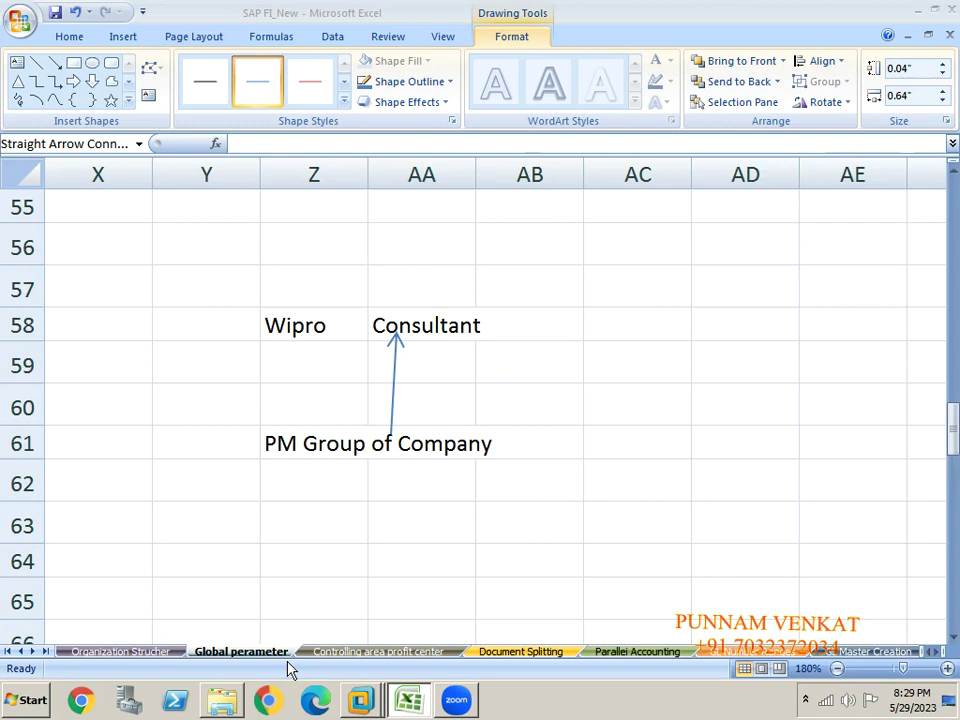
click(629, 49)
click(561, 365)
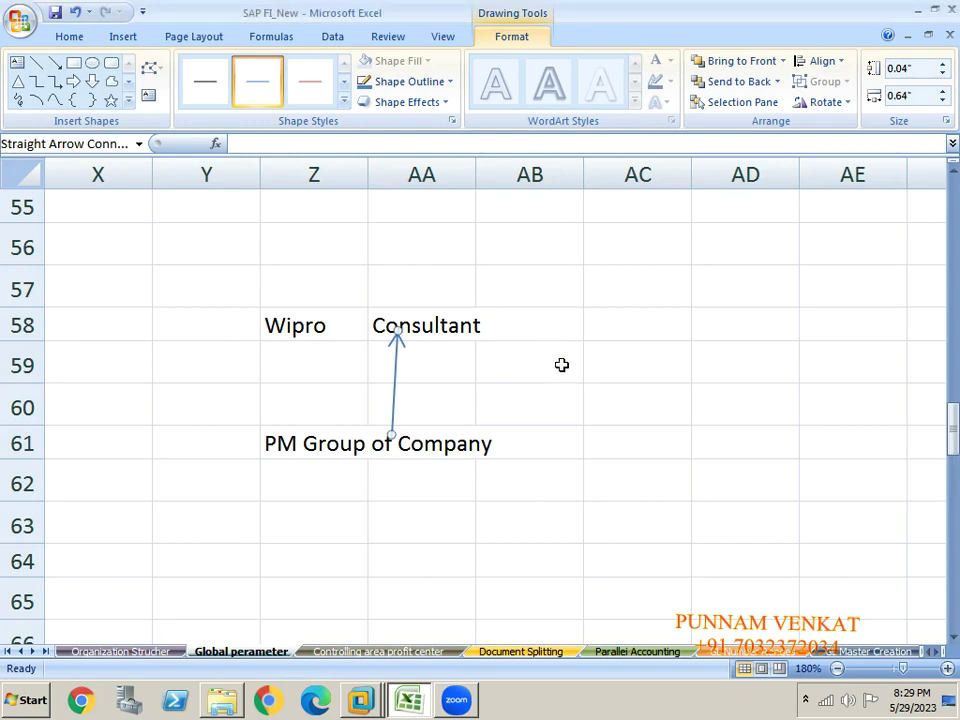
key(Right)
key(Right)
key(Right)
key(Right)
key(Right)
key(Right)
key(Right)
key(Right)
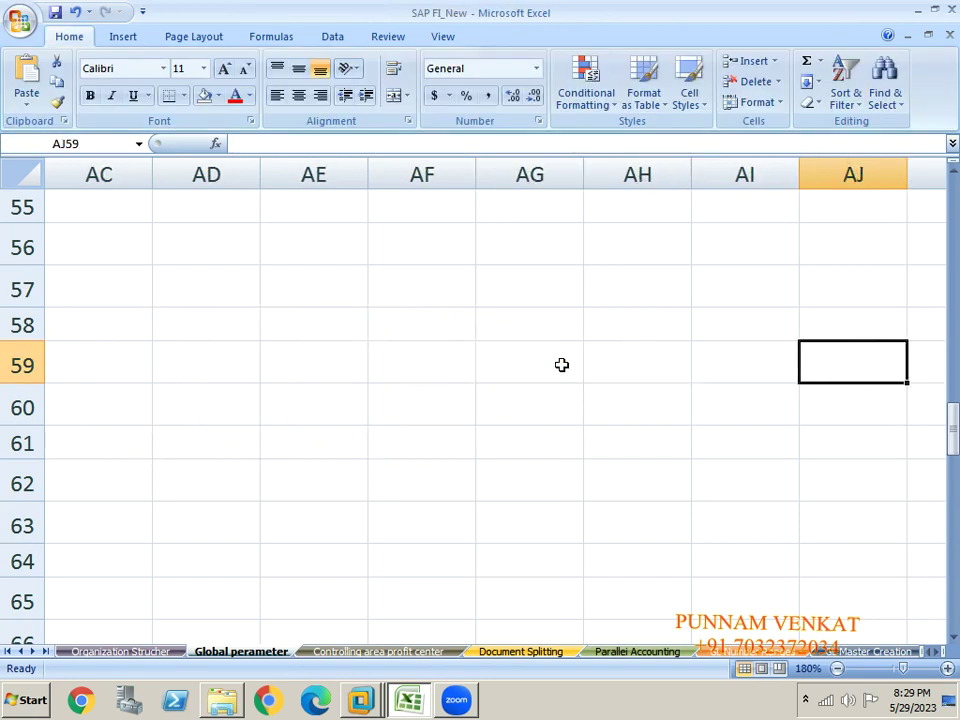
click(447, 362)
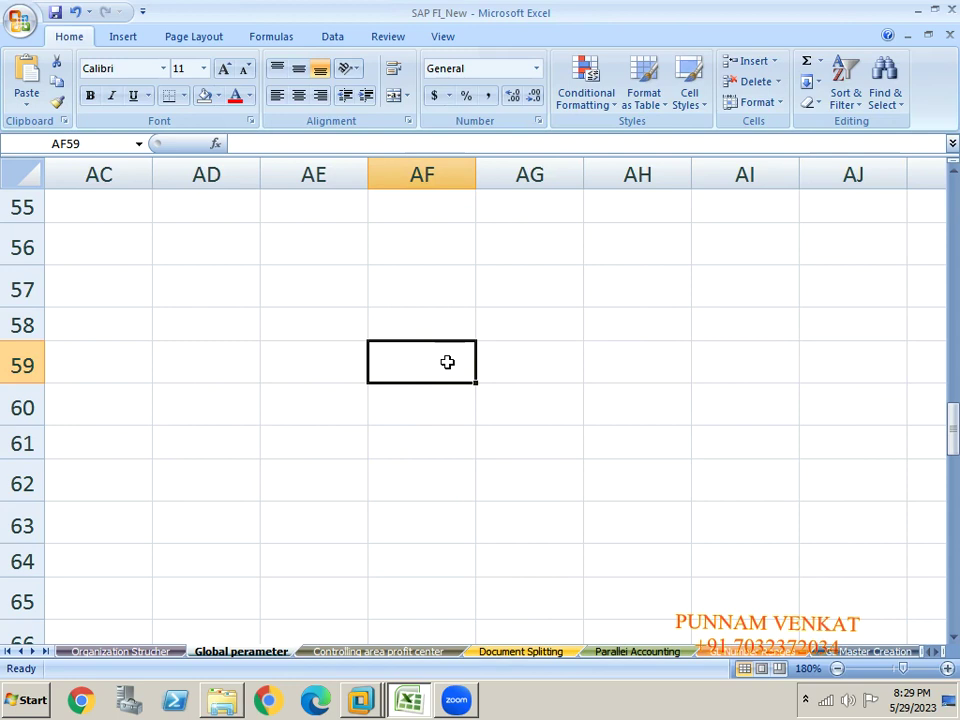
text(Field)
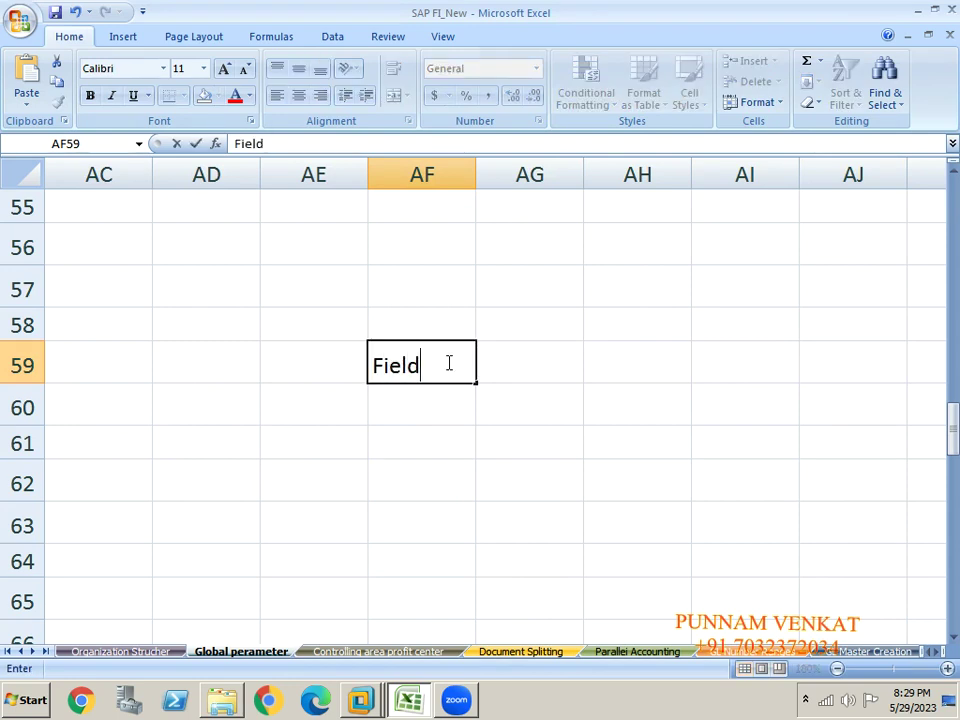
key(BackSpace)
key(BackSpace)
key(BackSpace)
key(BackSpace)
key(BackSpace)
key(BackSpace)
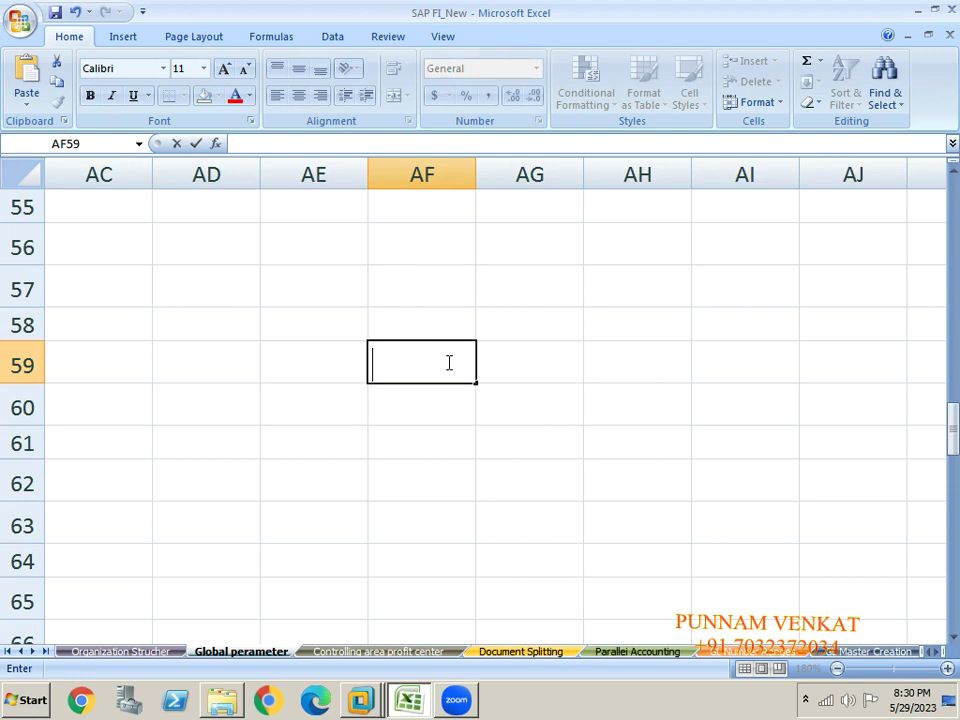
Enter the field status variant code PMFV in cell AF59.
text(PM)
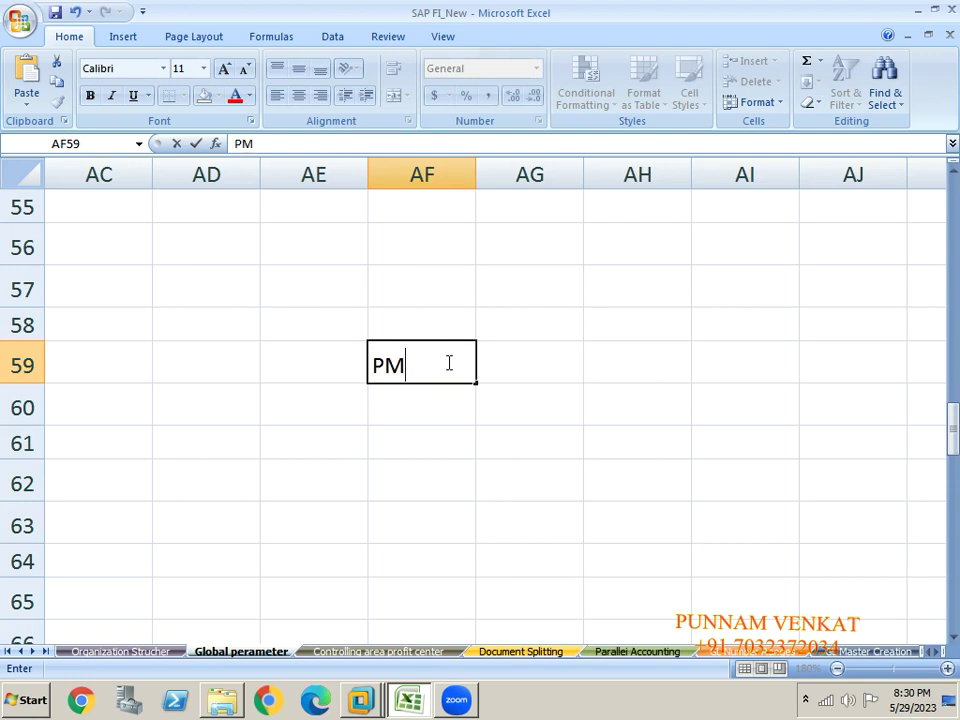
text(FV)
key(Return)
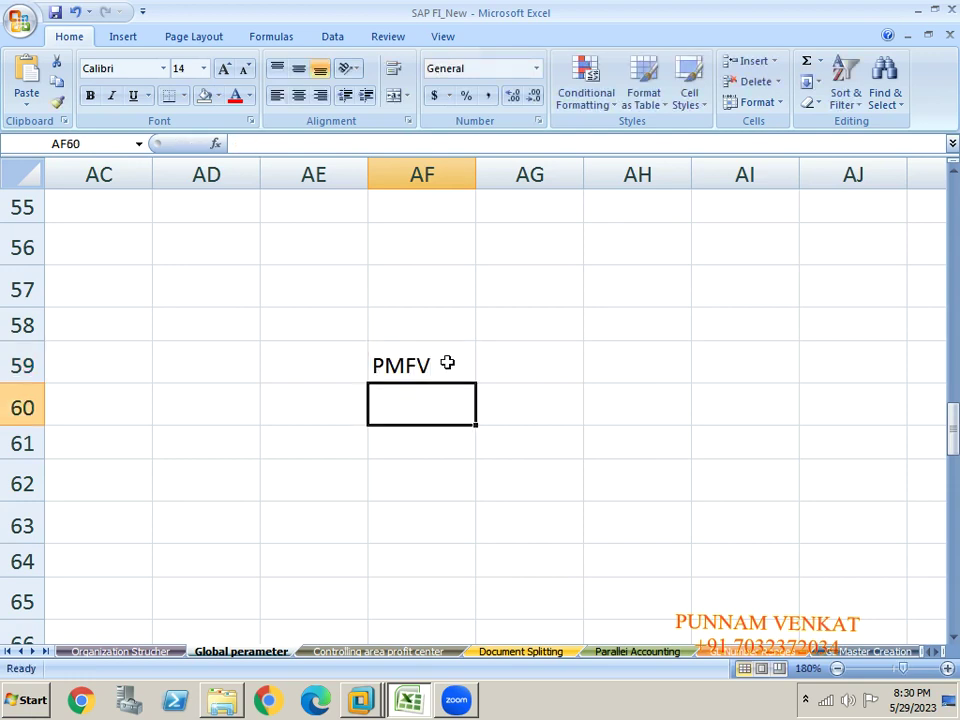
click(418, 363)
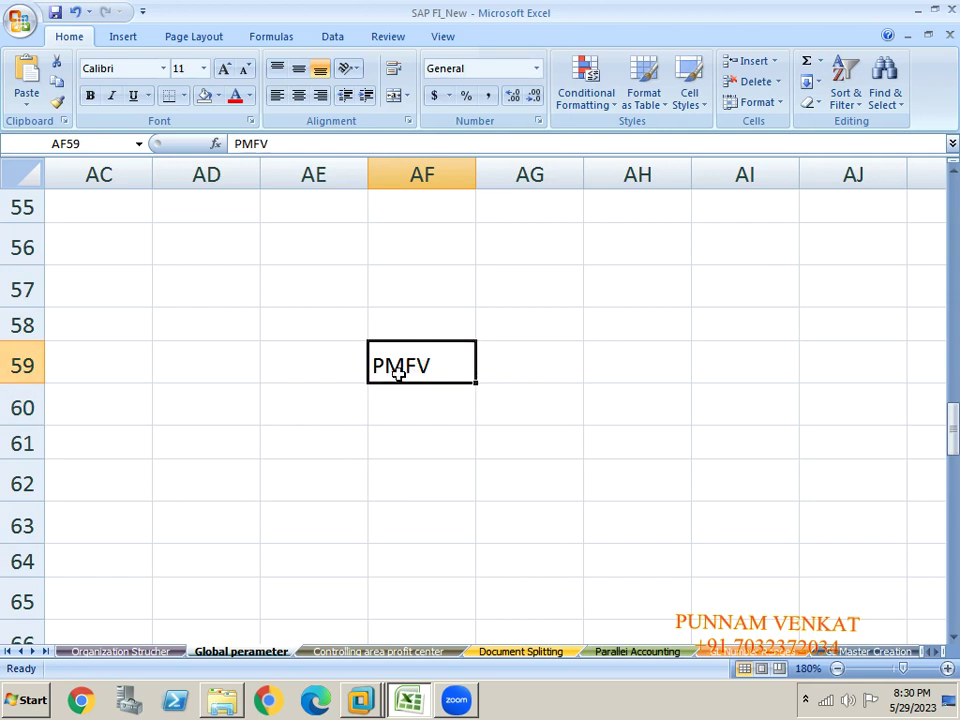
Enter company code PM10 in cell AE57 and company code PM20 in cell AG57.
click(306, 277)
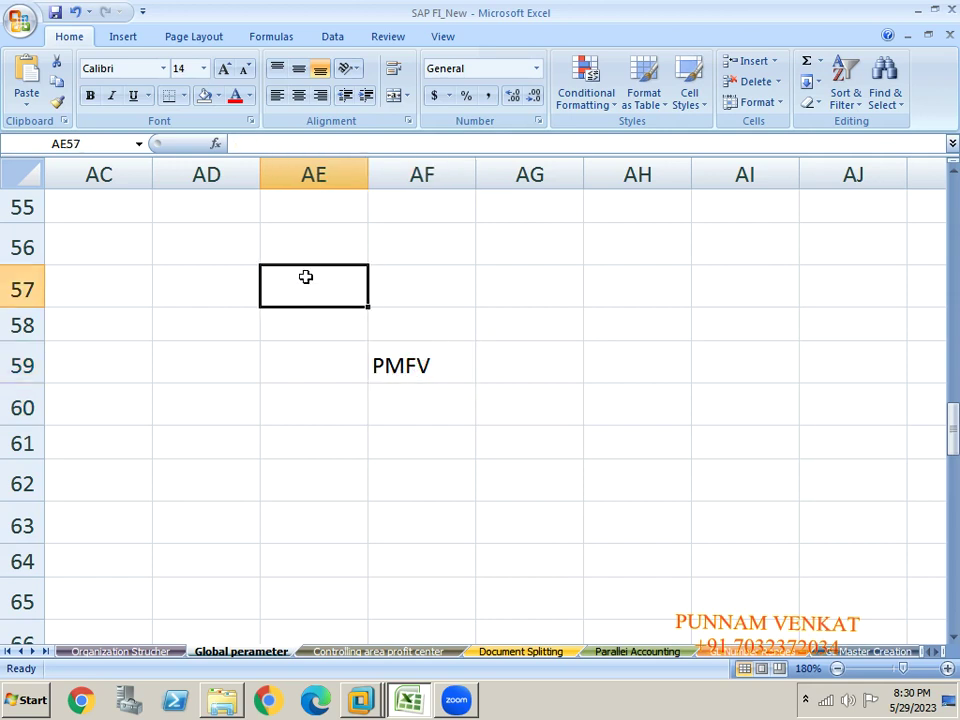
text(PM1)
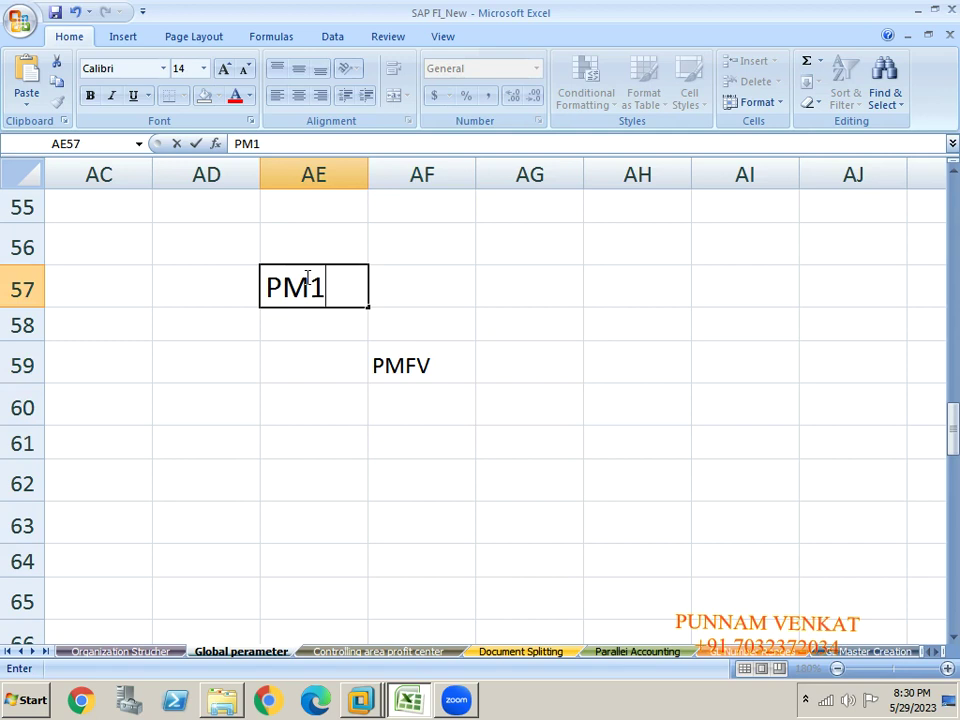
text(0)
key(Tab)
key(Tab)
text(FM)
key(BackSpace)
key(BackSpace)
text(PM20)
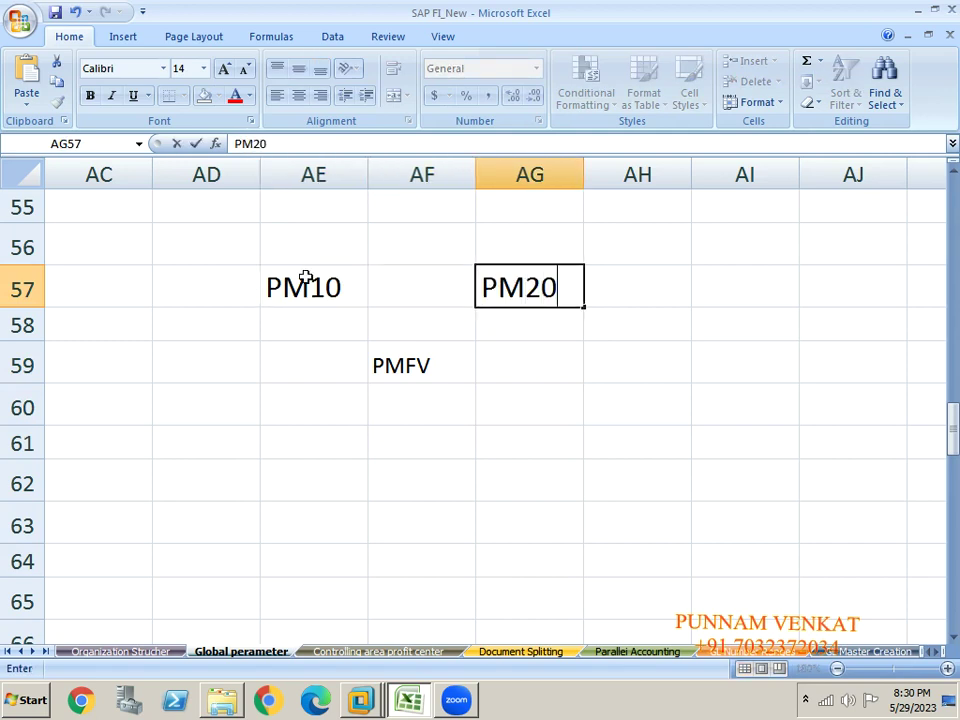
key(Return)
Draw one arrow from PMFV up to PM10 and another from PMFV up to PM20.
click(112, 38)
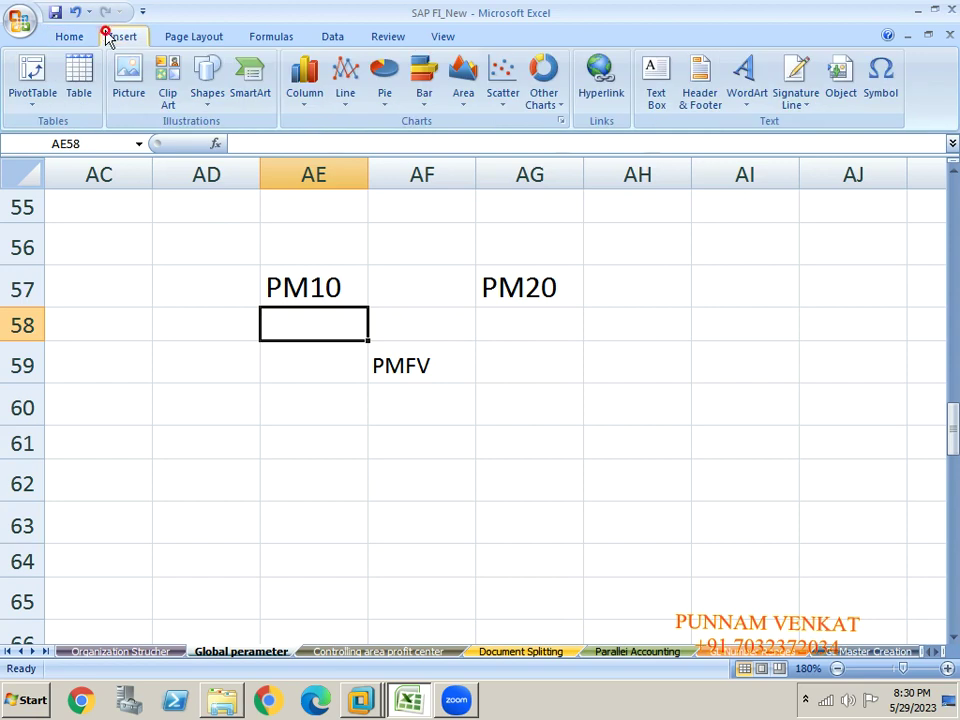
click(205, 97)
click(240, 150)
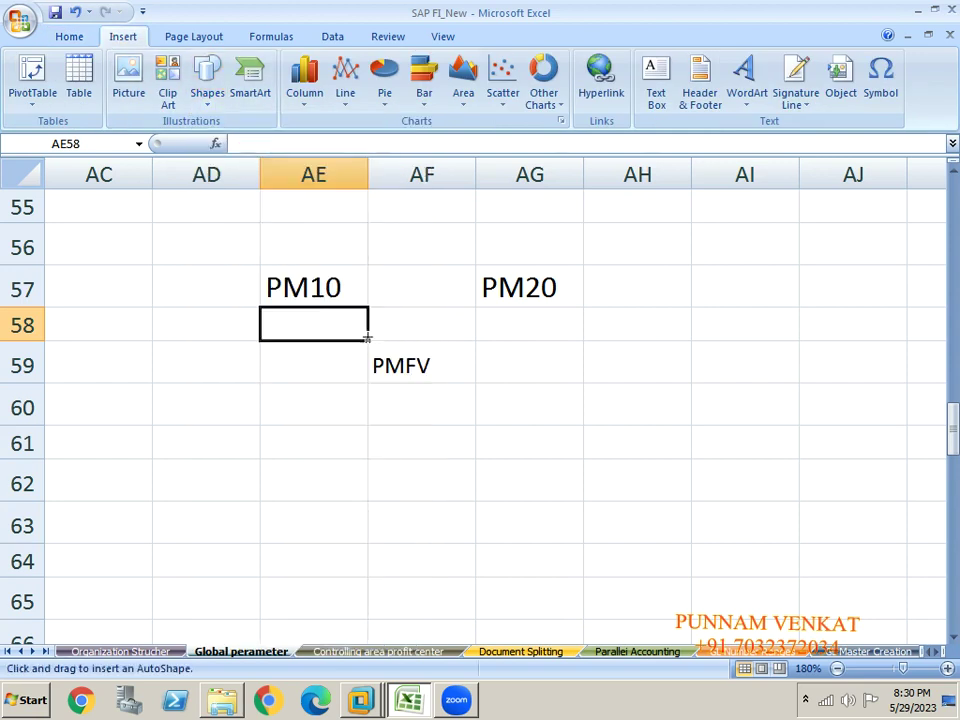
drag(375, 349, 317, 303)
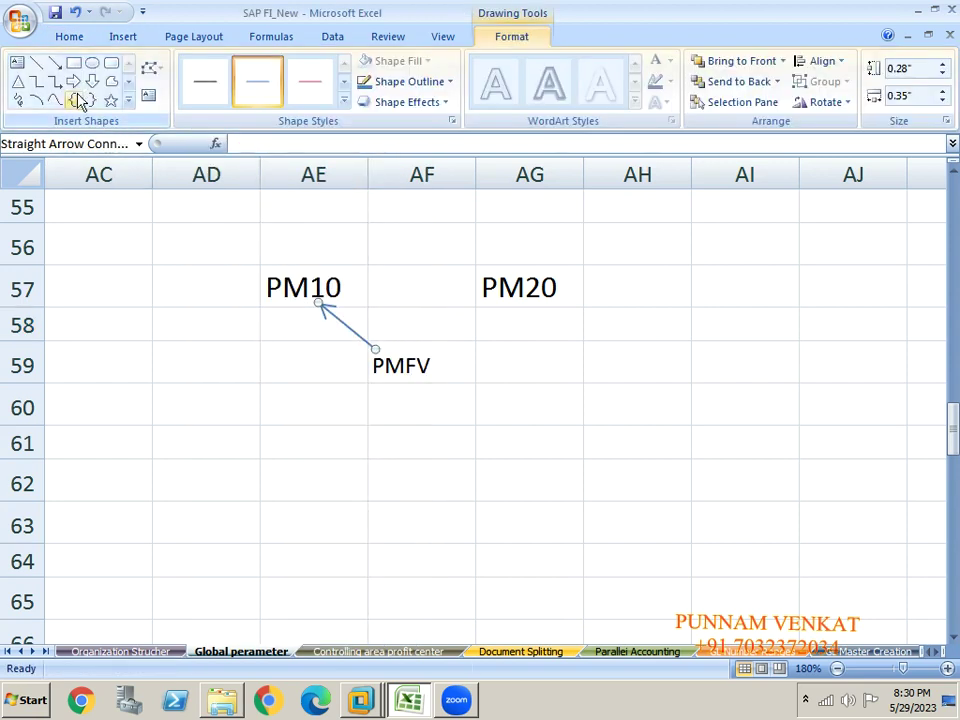
click(53, 63)
drag(401, 357, 484, 303)
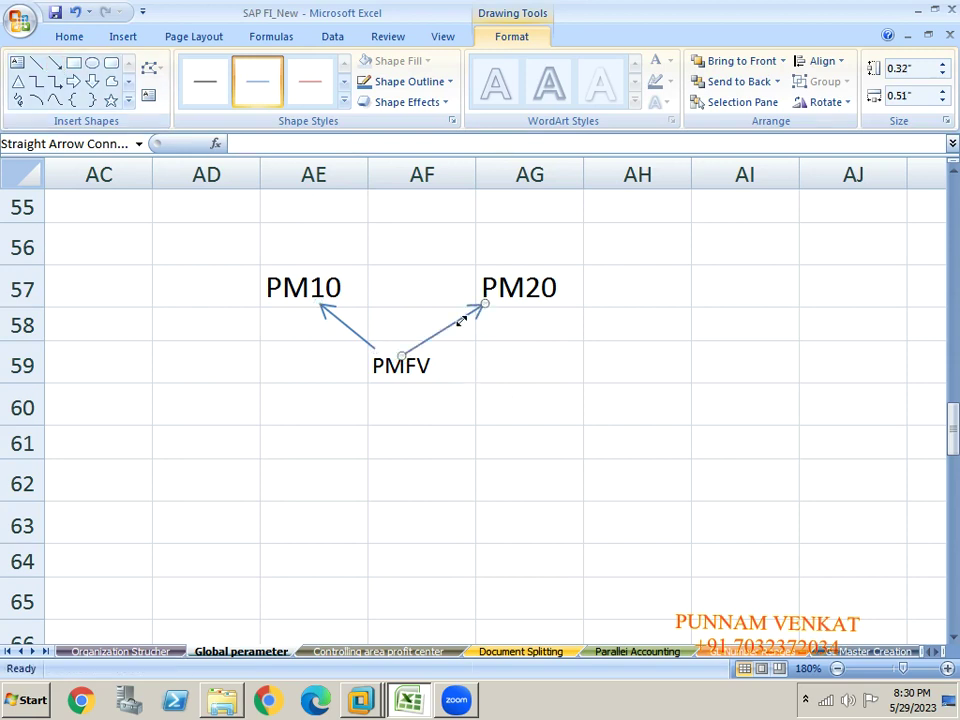
click(383, 366)
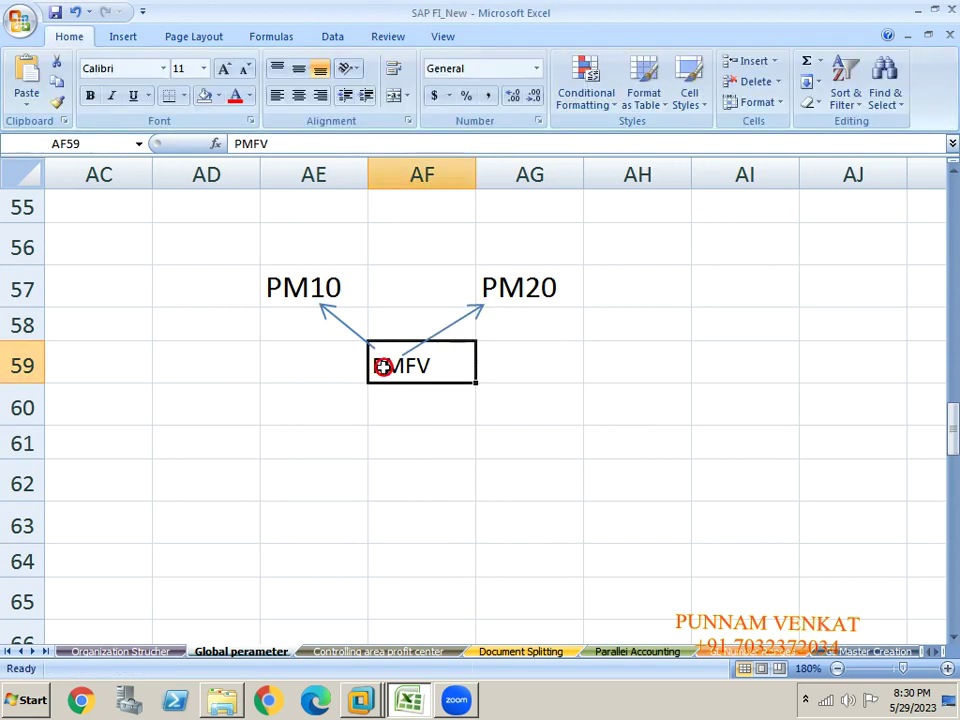
Draw a short downward arrow below PMFV and enter G001 beneath it in cell AF61.
click(126, 38)
click(205, 100)
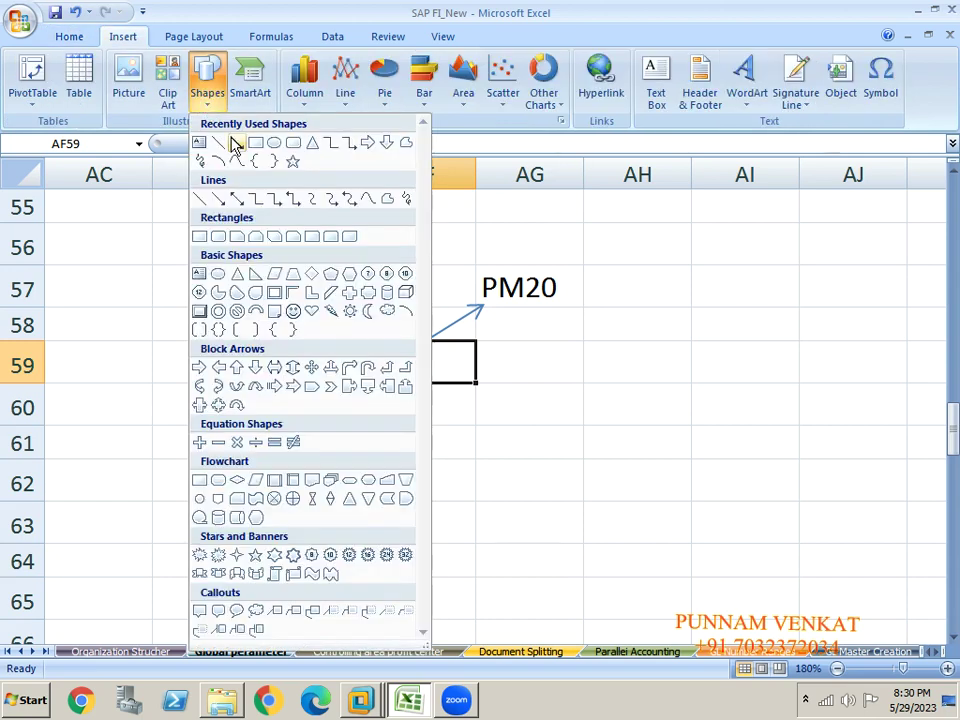
click(236, 143)
drag(399, 386, 397, 418)
click(397, 449)
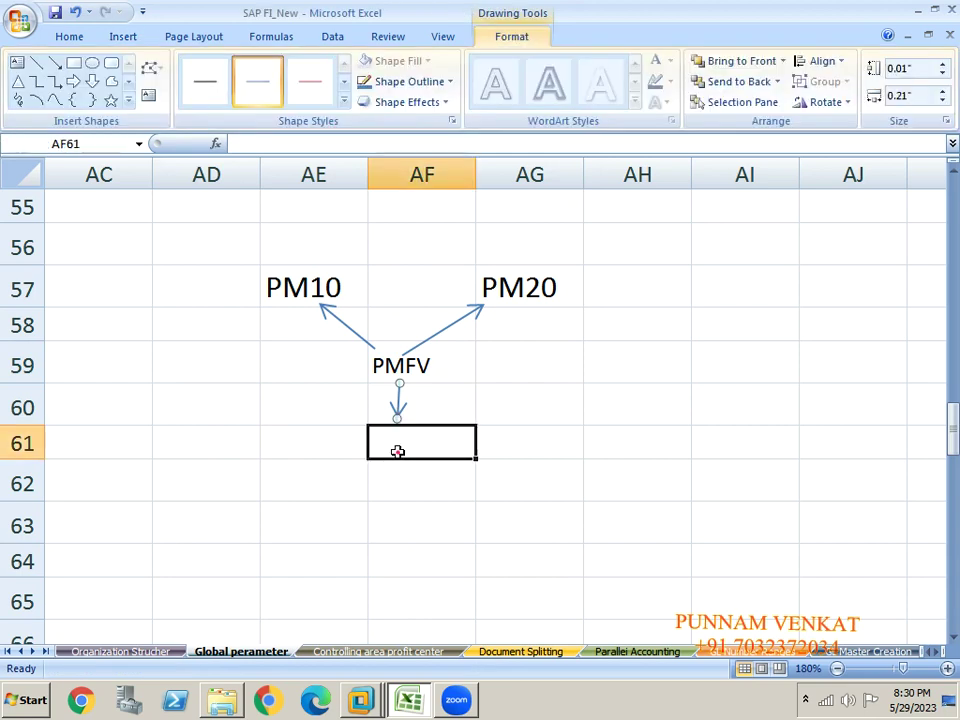
text(G001)
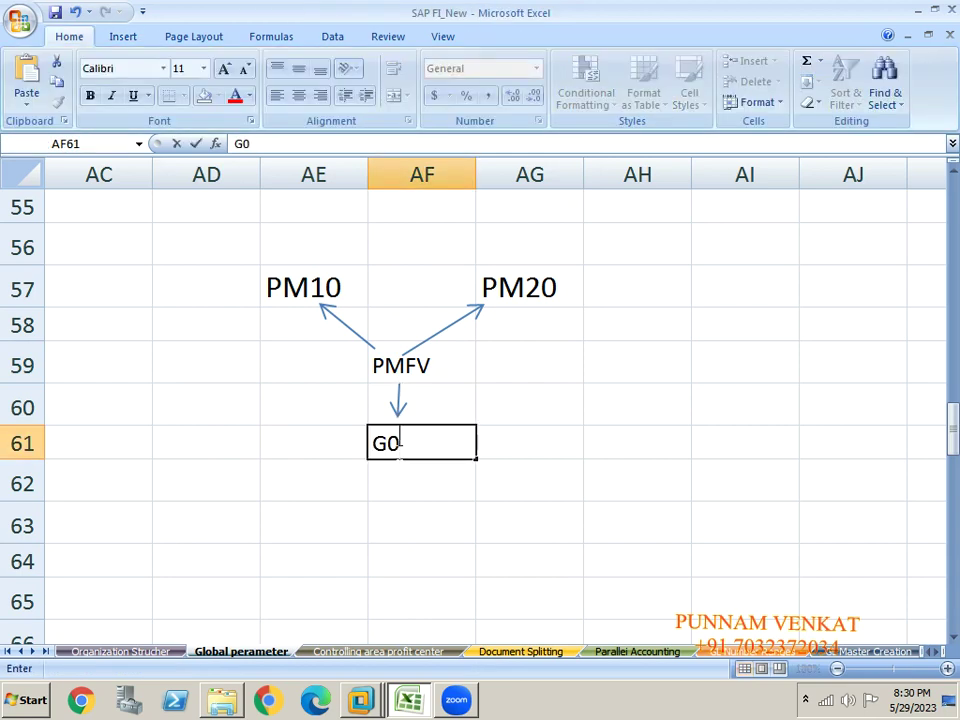
key(Return)
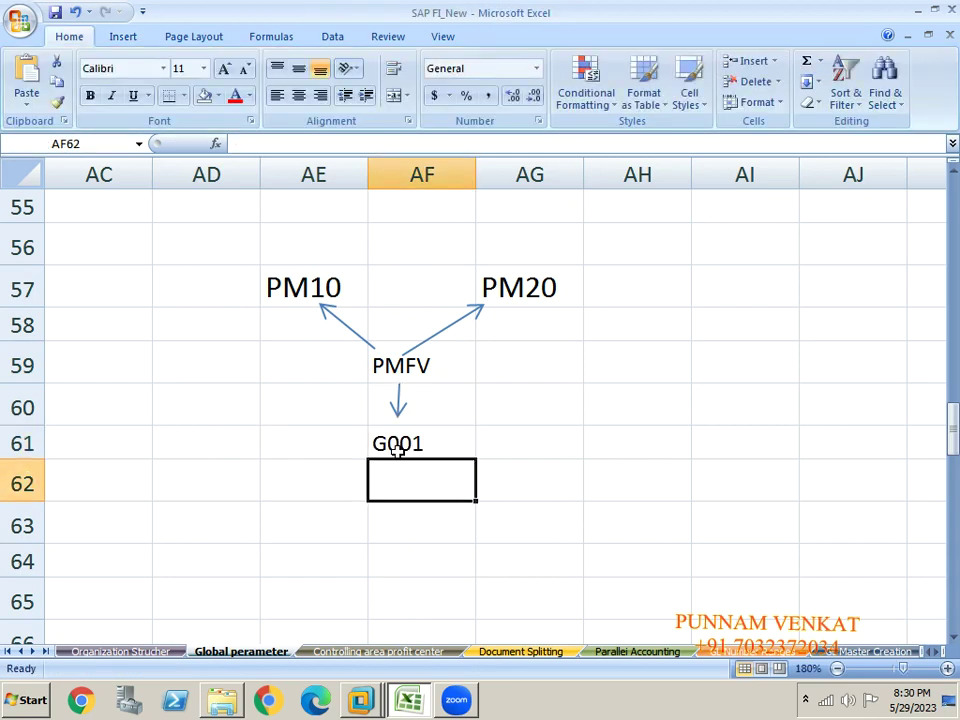
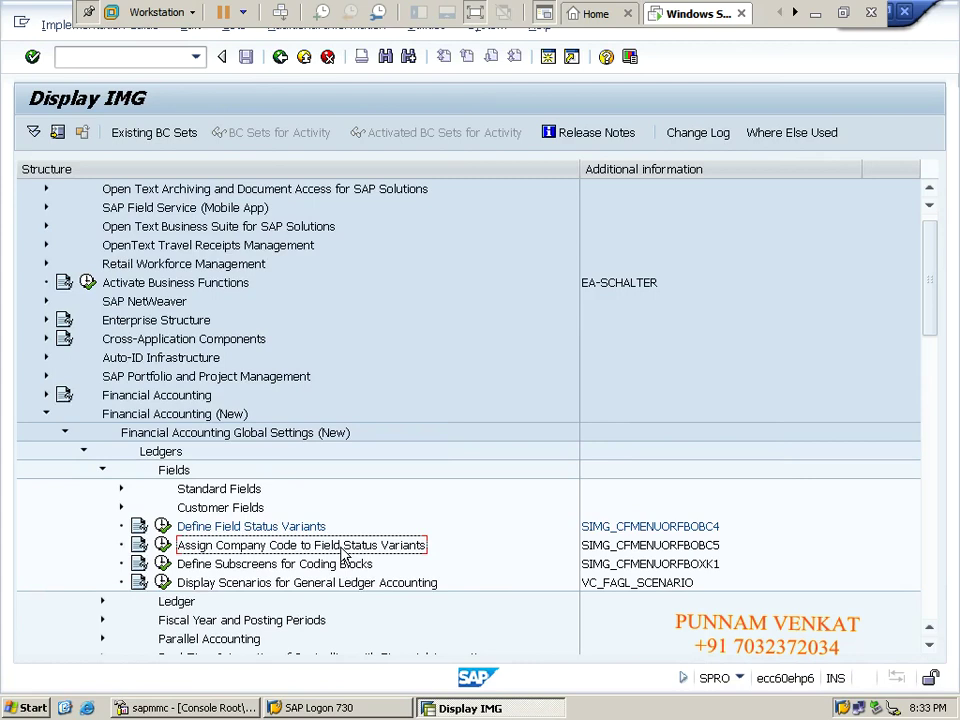
In SAP, open Assign Company Code to Field Status Variants under Financial Accounting Global Settings (New), Ledgers, Fields.
click(173, 413)
click(162, 434)
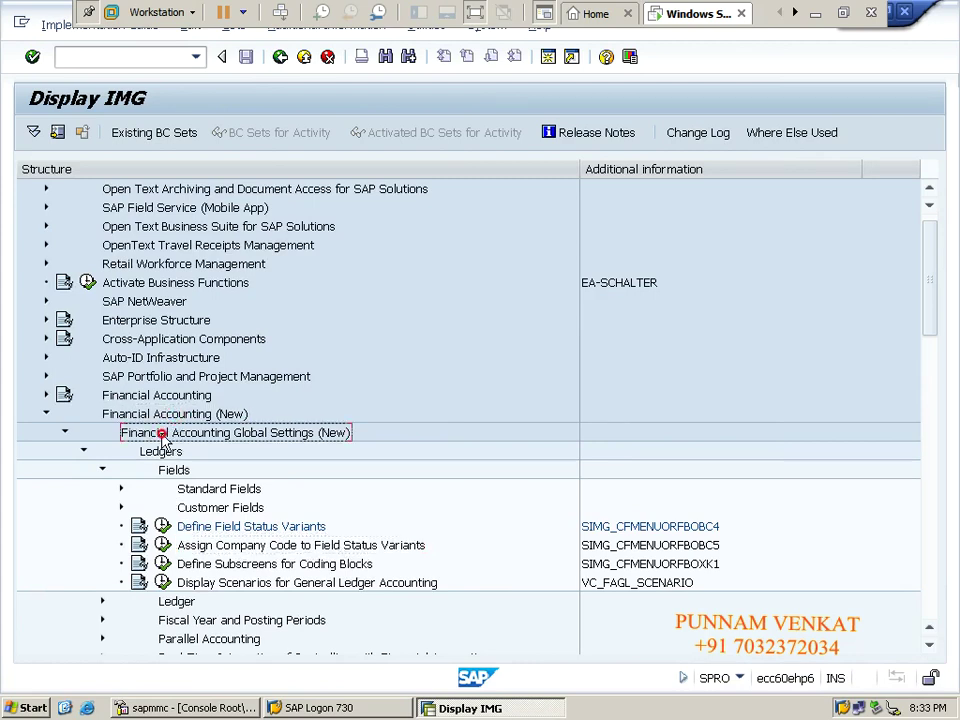
click(161, 453)
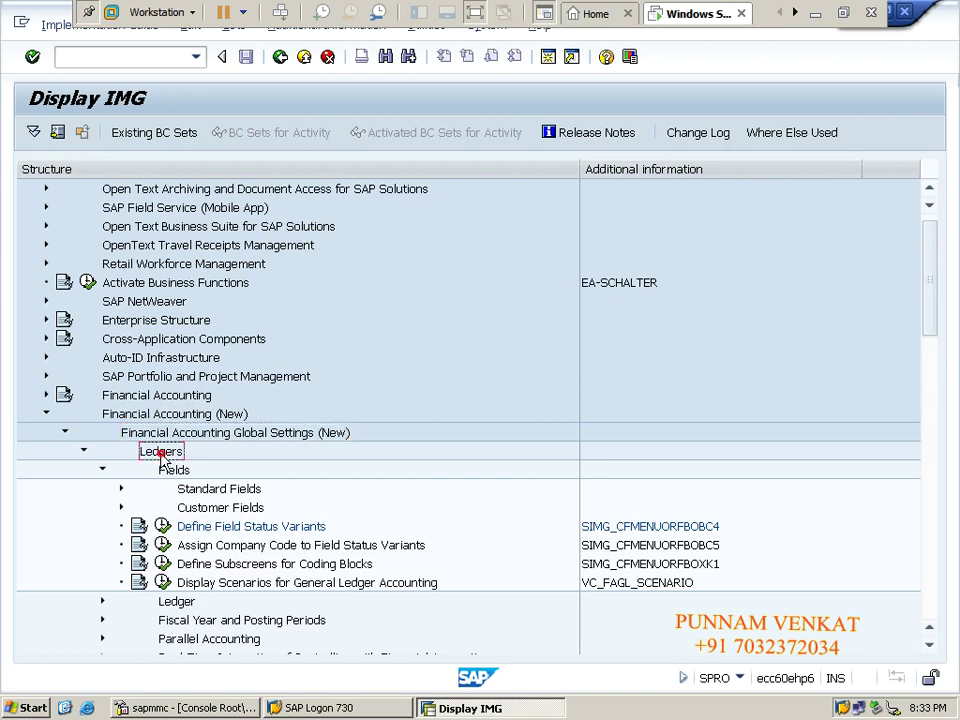
click(167, 474)
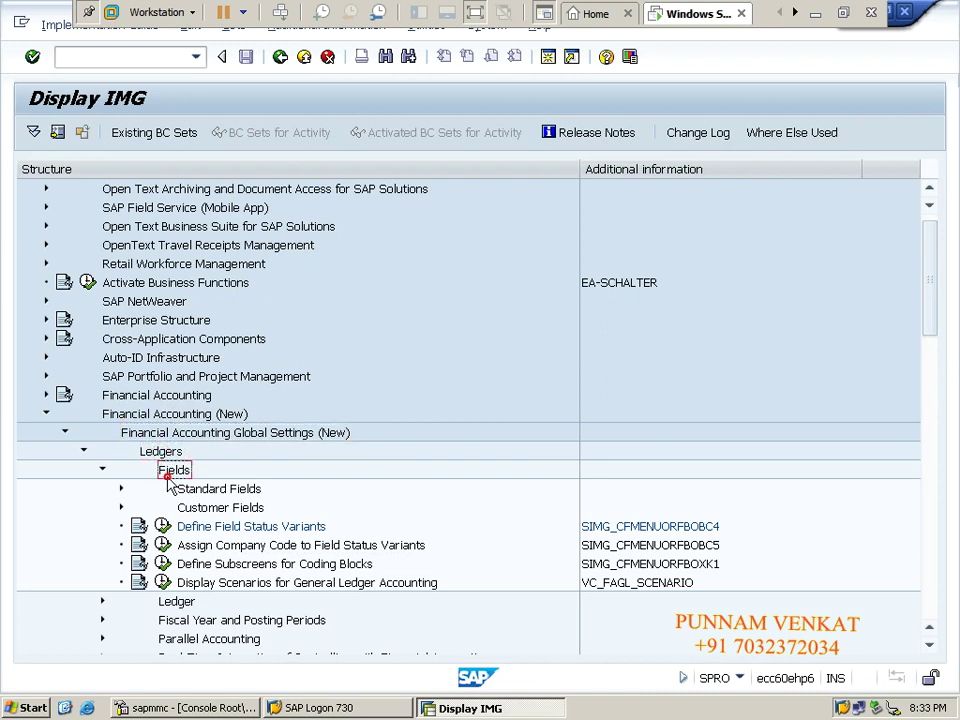
click(214, 548)
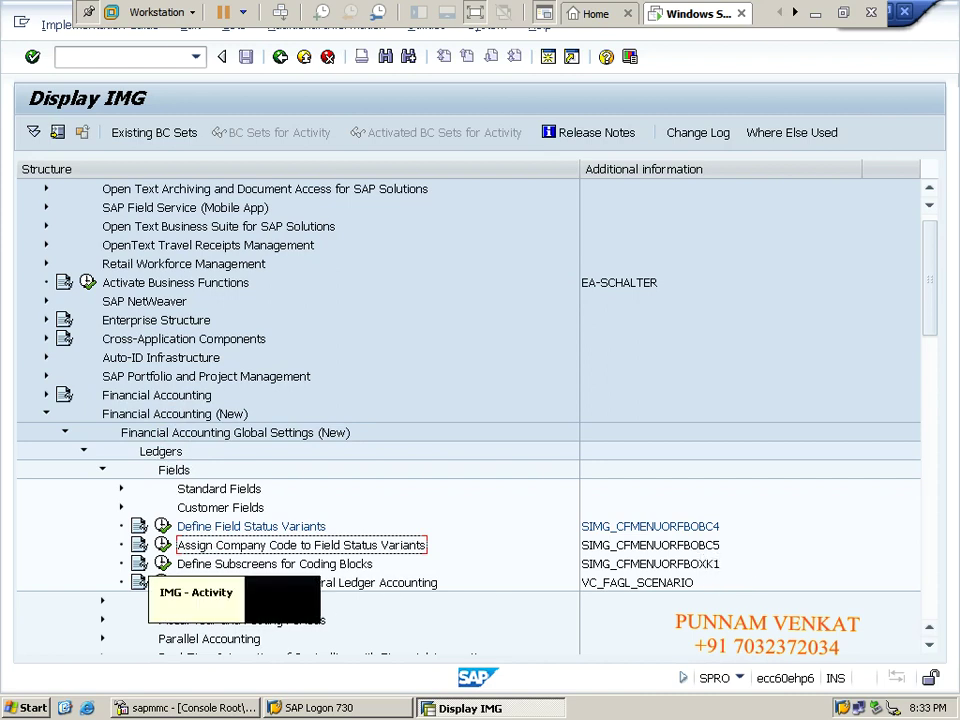
click(162, 545)
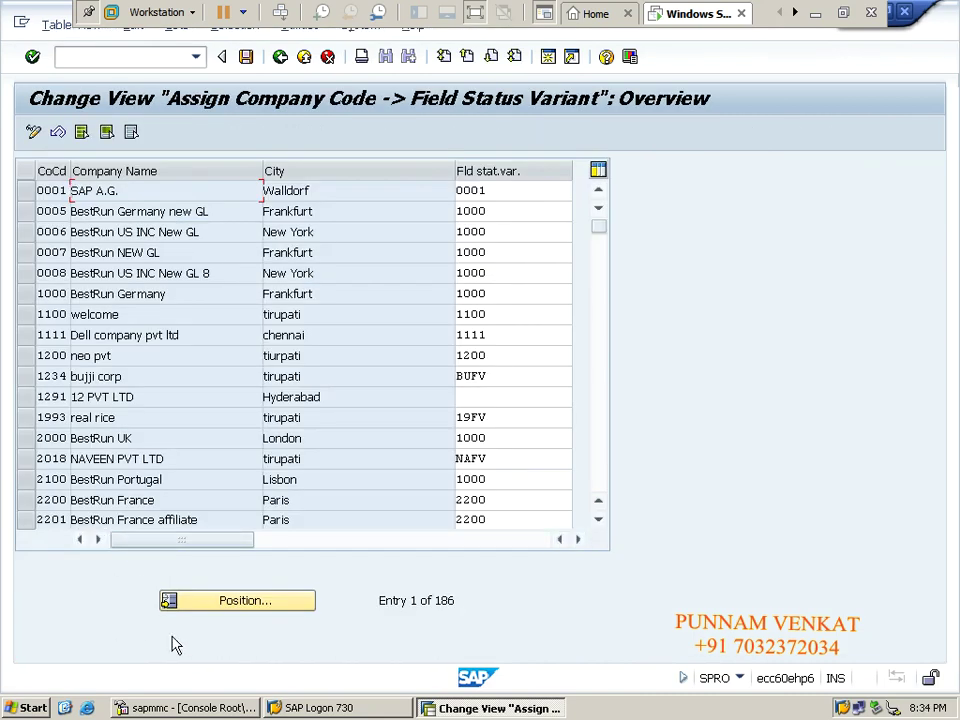
Position the company code assignment list at company code PM10.
click(216, 606)
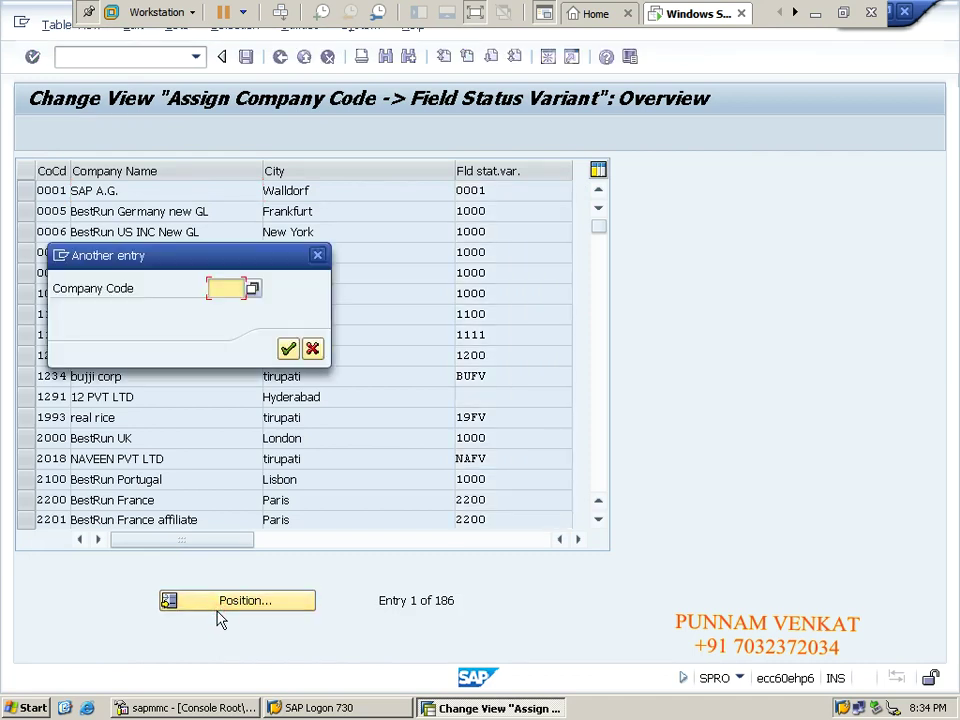
text(PM)
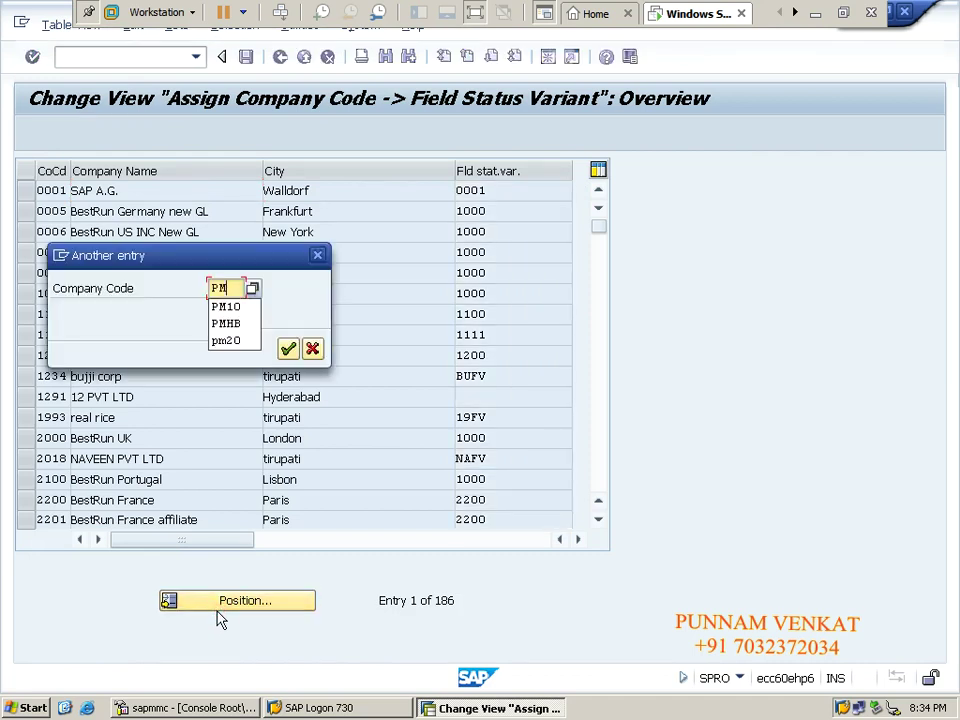
text(10)
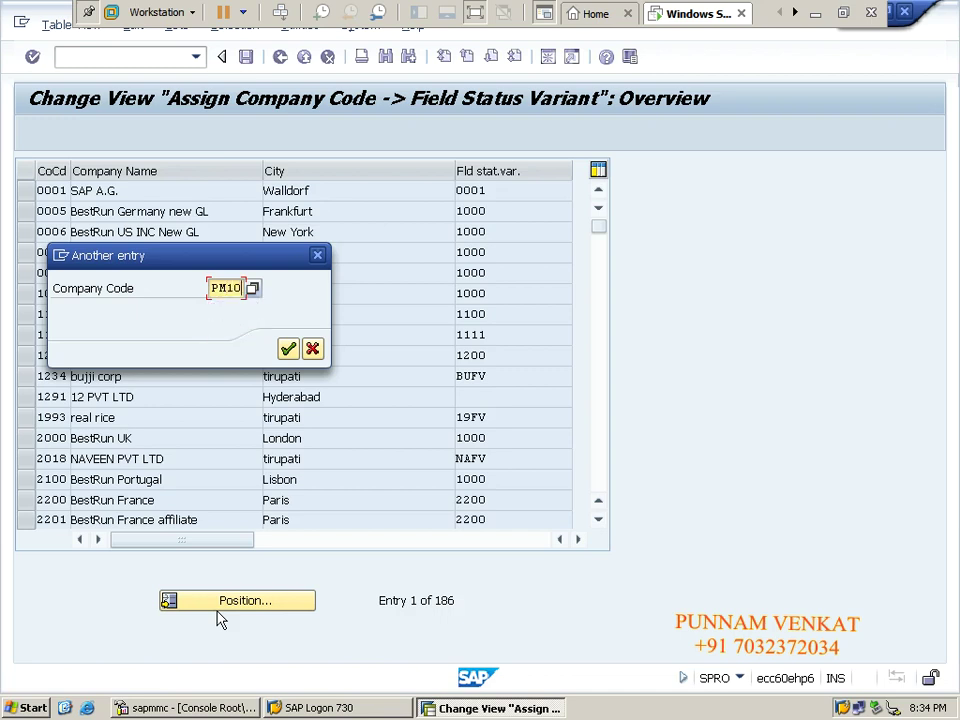
key(Return)
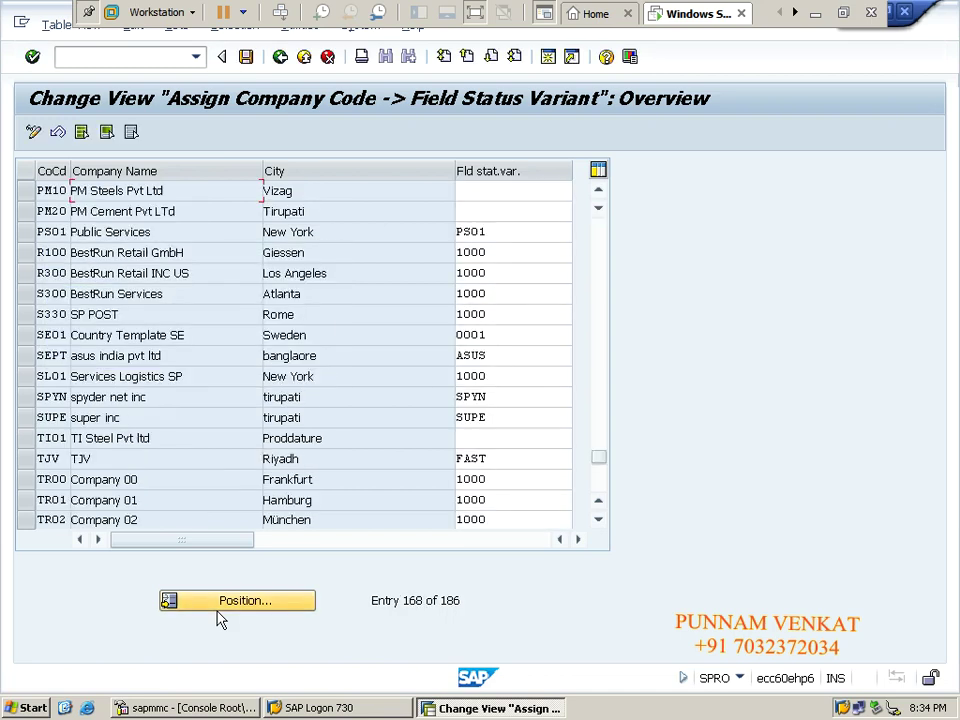
Narrow the City column and enter field status variant PMFV for company codes PM10 and PM20.
double_click(50, 190)
drag(44, 211, 66, 211)
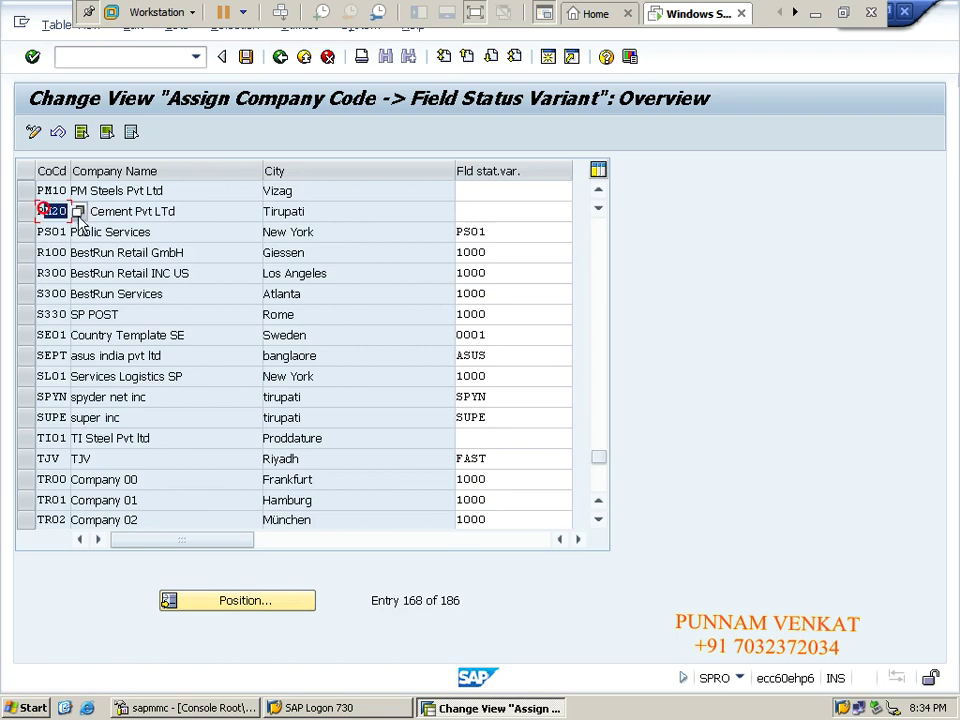
click(465, 191)
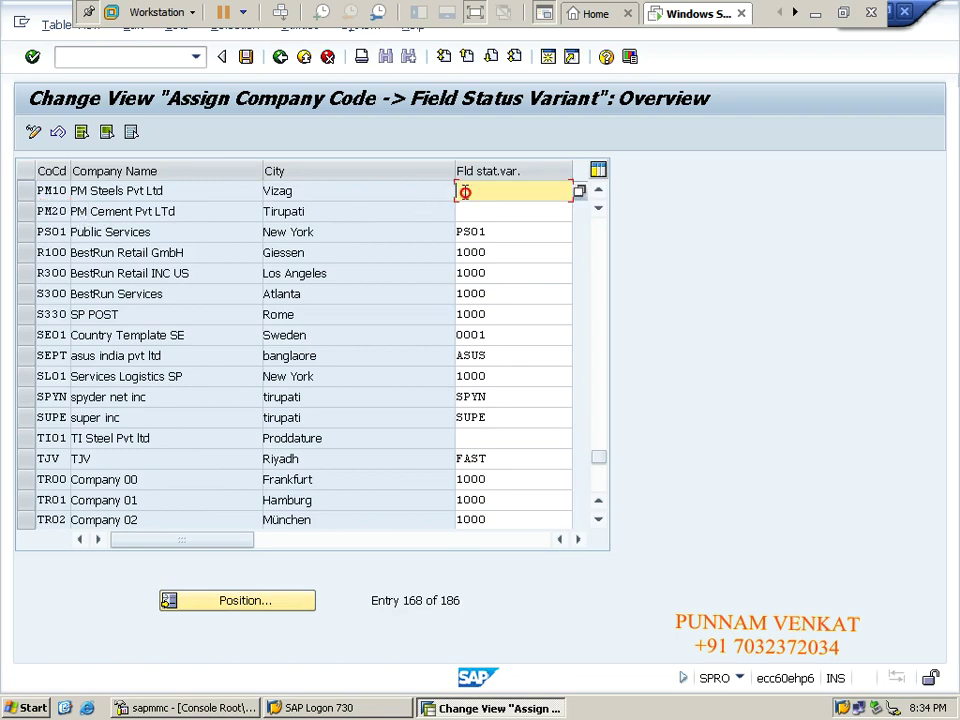
drag(454, 175, 358, 176)
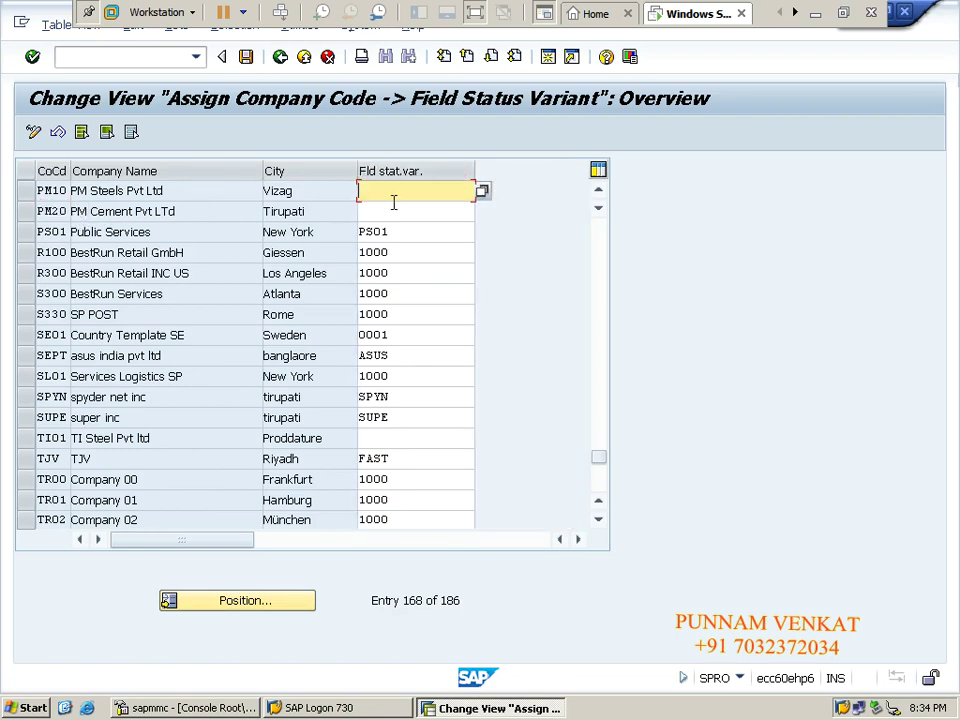
text(PMFV)
click(394, 203)
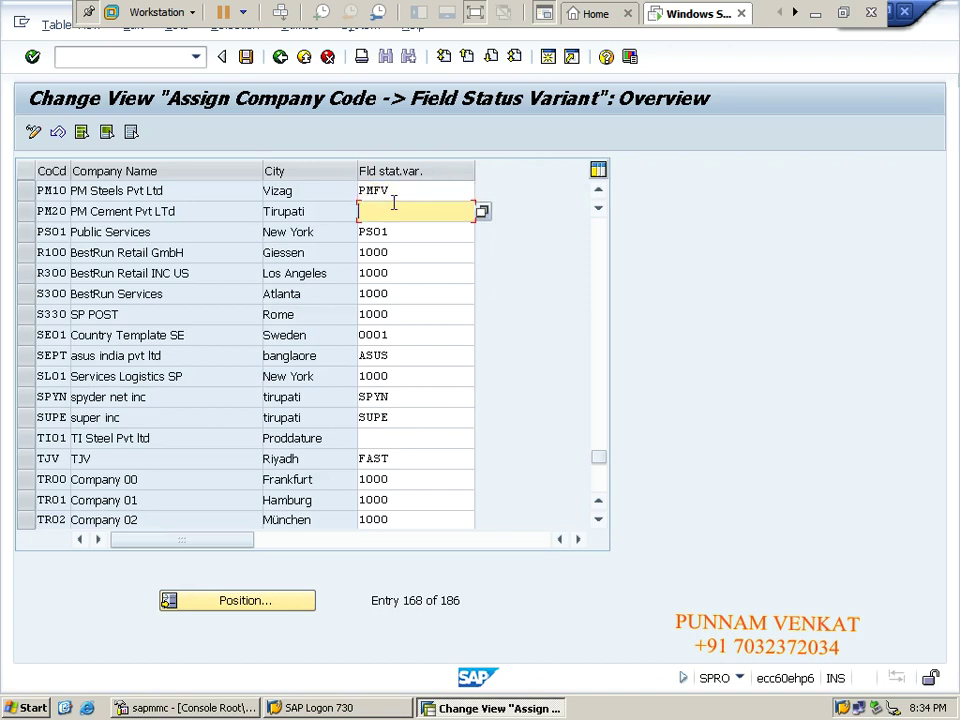
text(PMFV)
Clear PM10's field status variant and pick PMFV, Field status for PM, from the list of possible values.
click(398, 191)
key(BackSpace)
key(BackSpace)
key(BackSpace)
key(BackSpace)
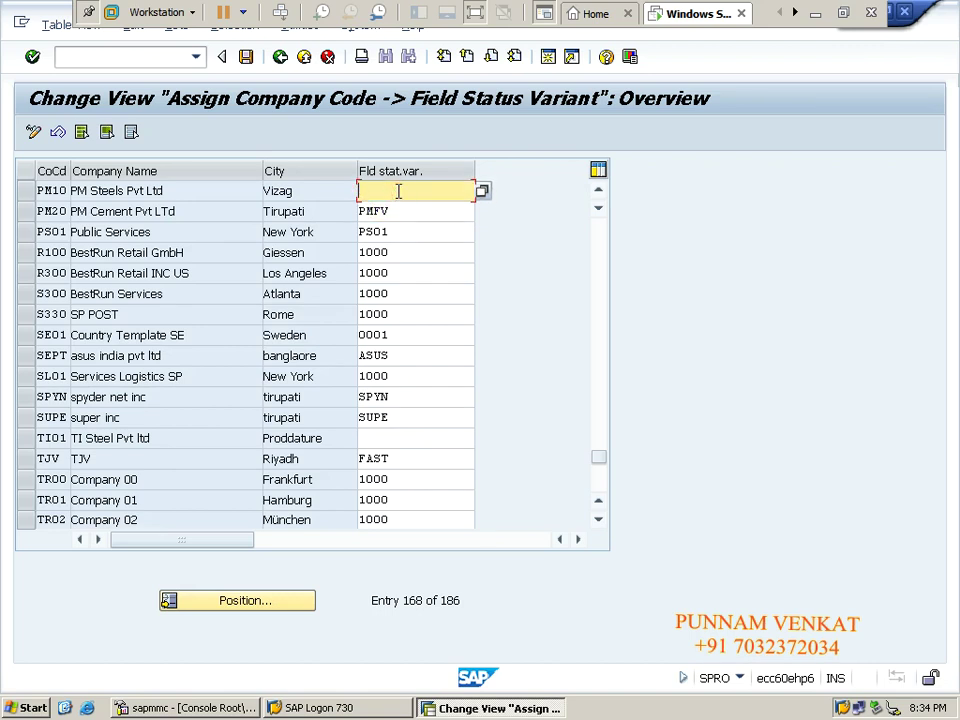
click(365, 193)
click(484, 194)
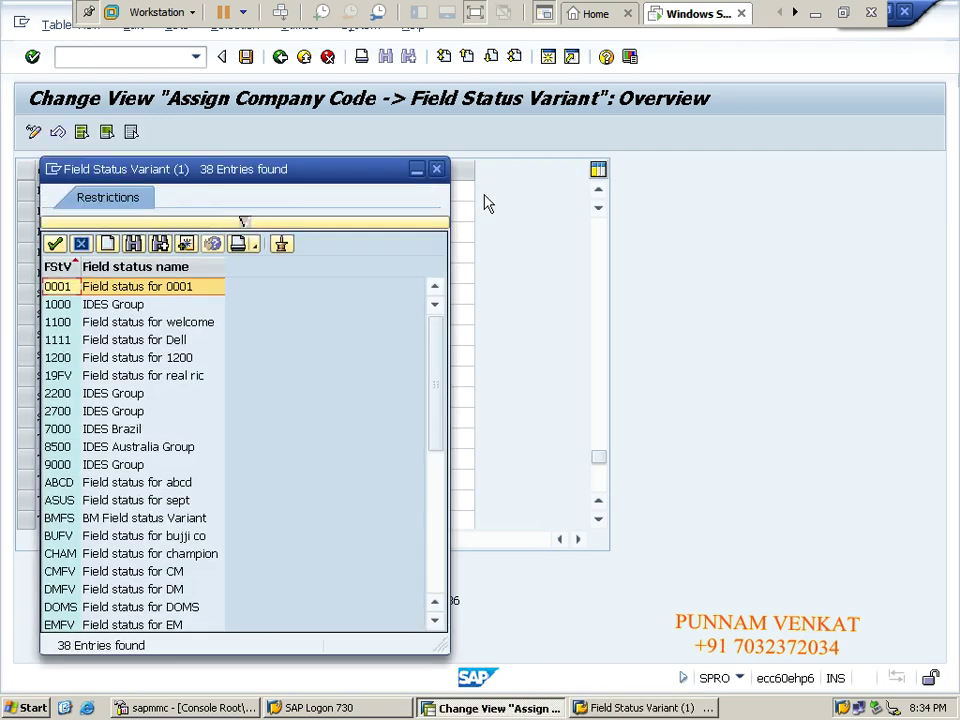
drag(280, 190, 457, 158)
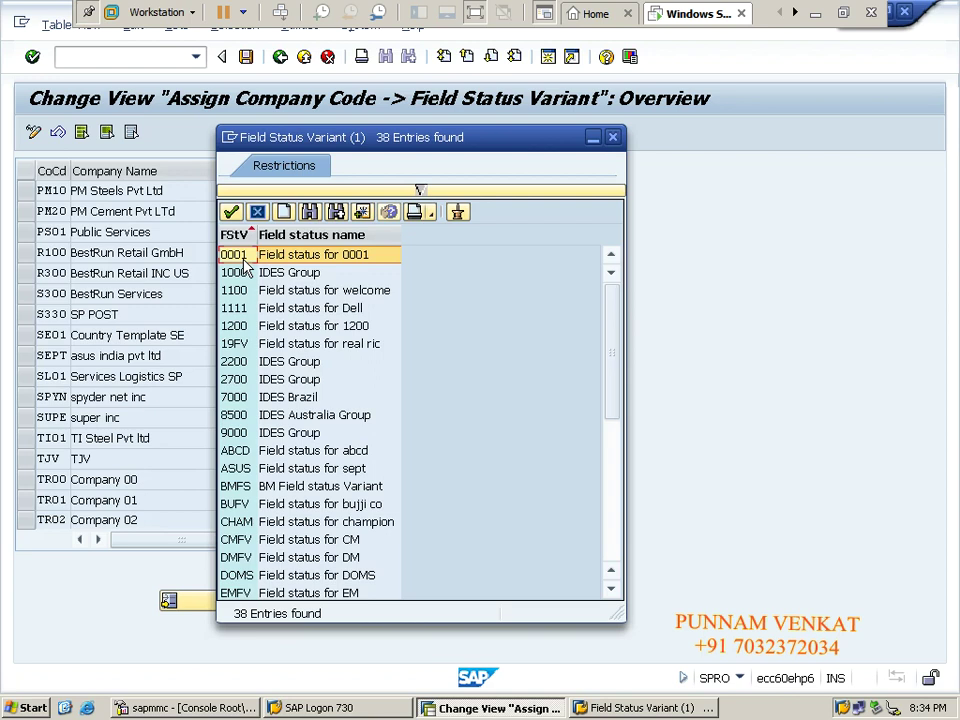
scroll(244, 265, down, 6)
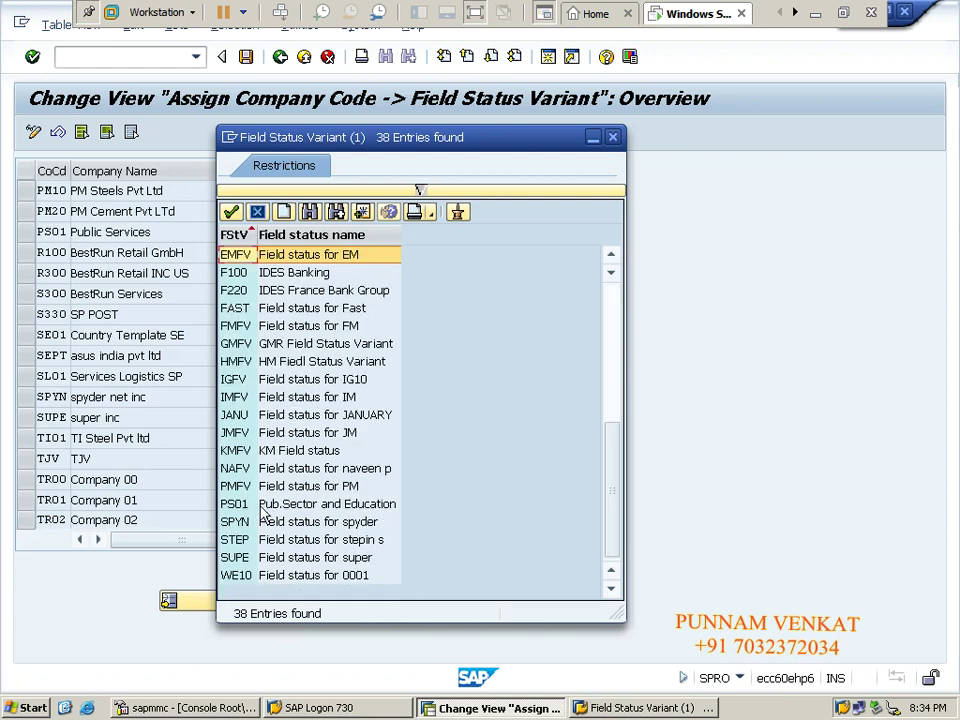
click(244, 490)
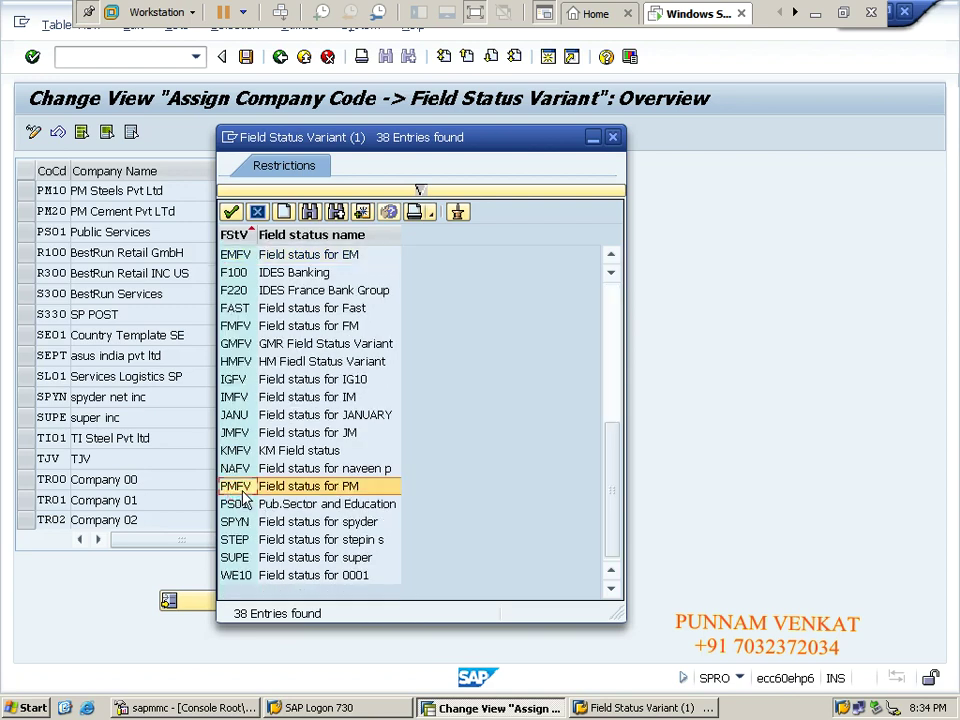
double_click(244, 490)
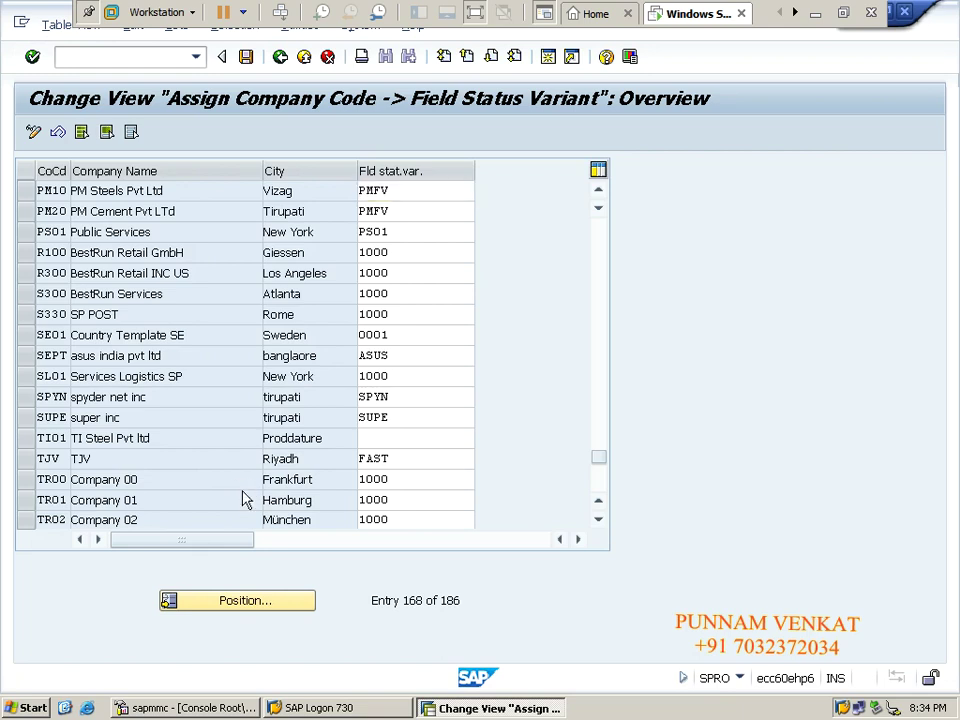
Select the PM10 and PM20 rows, save their field status variant assignments, and return to the SAP Easy Access screen.
click(29, 191)
click(31, 210)
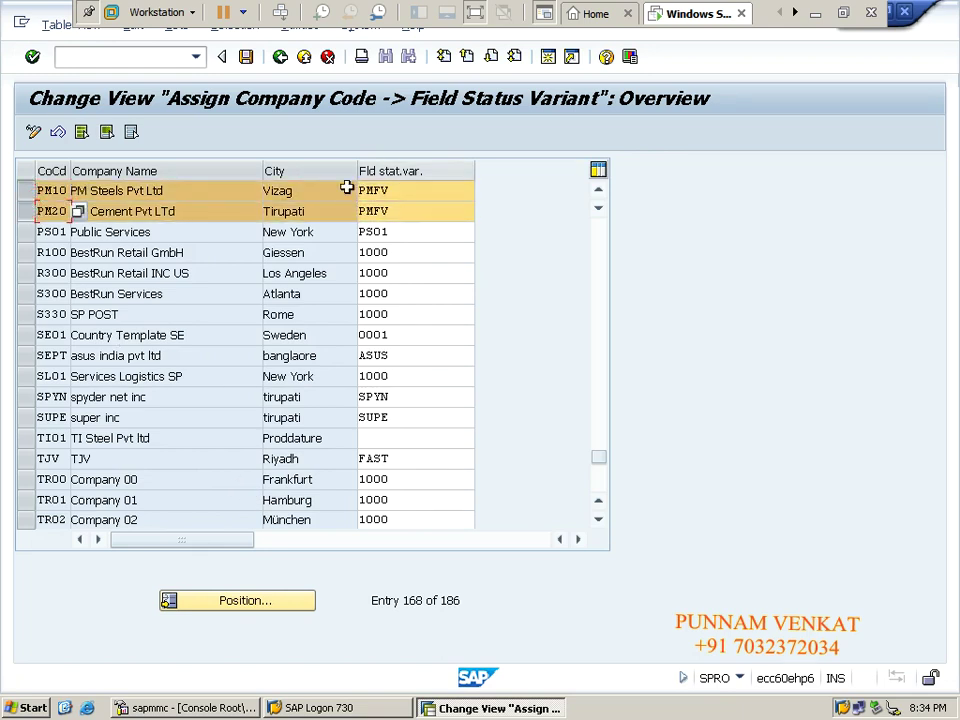
click(188, 211)
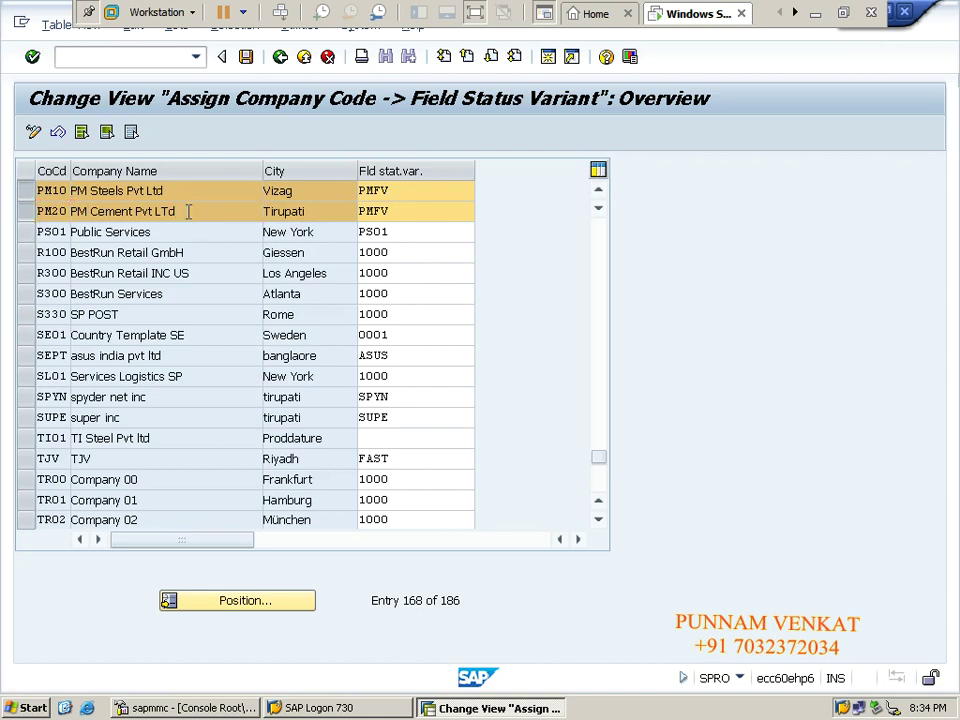
click(246, 62)
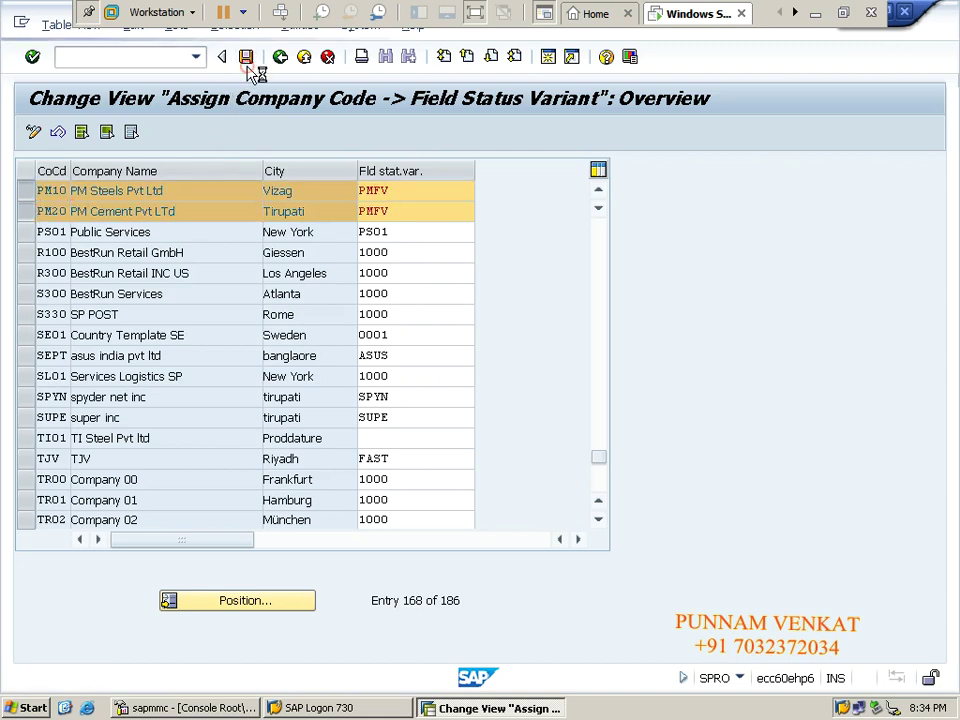
click(322, 349)
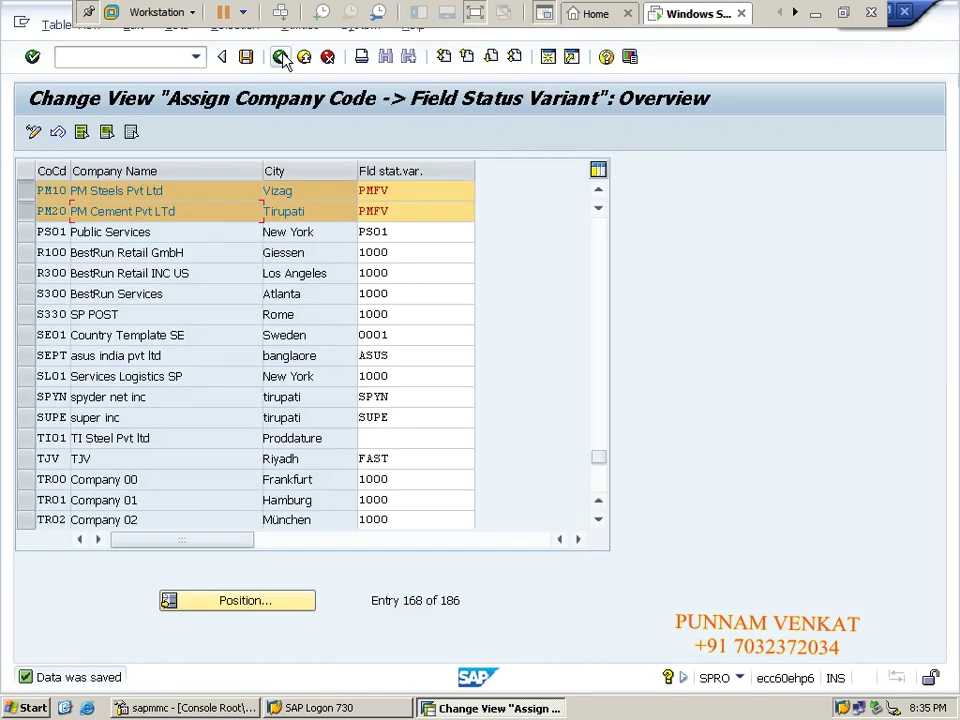
click(280, 57)
click(280, 57)
click(280, 57)
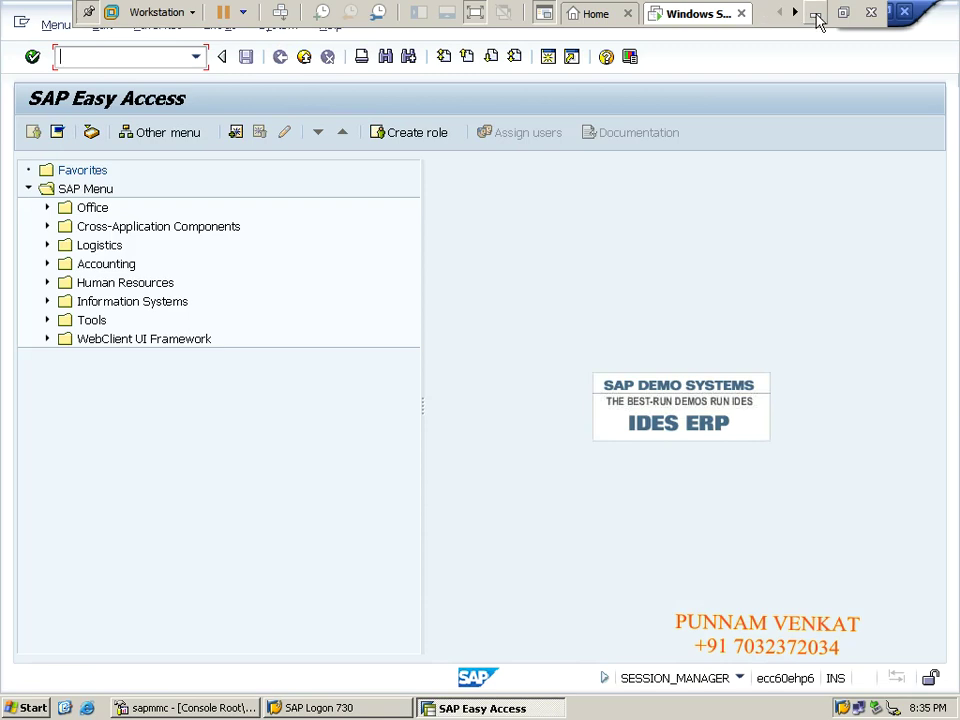
Switch to the SAP FI_New workbook in Excel and go to the heading 15.Check Exchange Rate Types in cell A71.
click(815, 14)
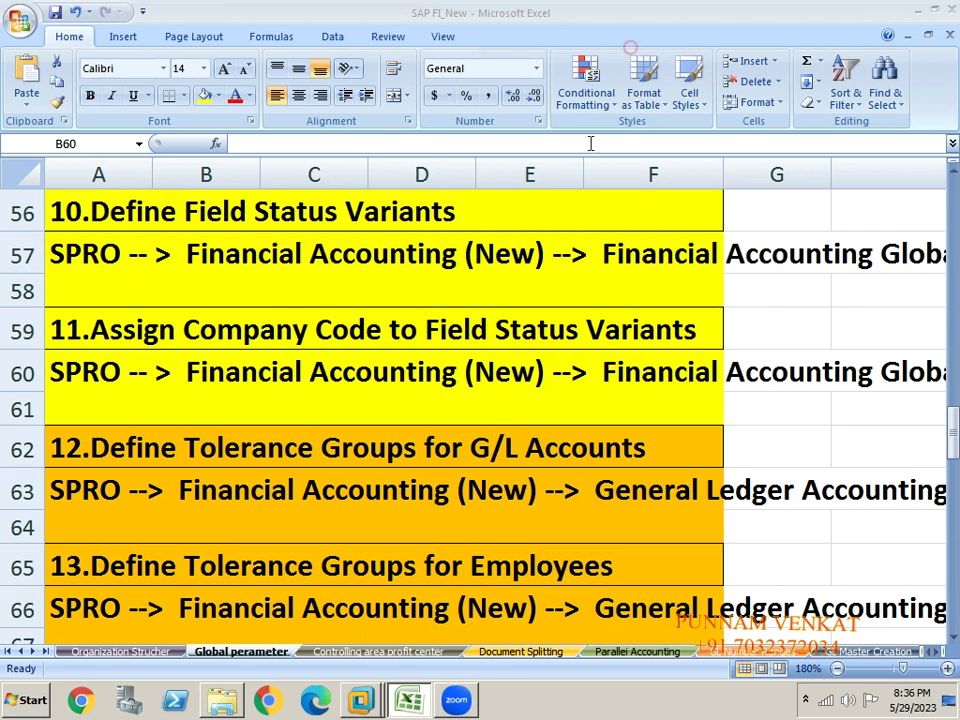
key(Down)
key(Down)
key(Down)
key(Down)
key(Down)
key(Down)
key(Down)
key(Down)
key(Down)
key(Down)
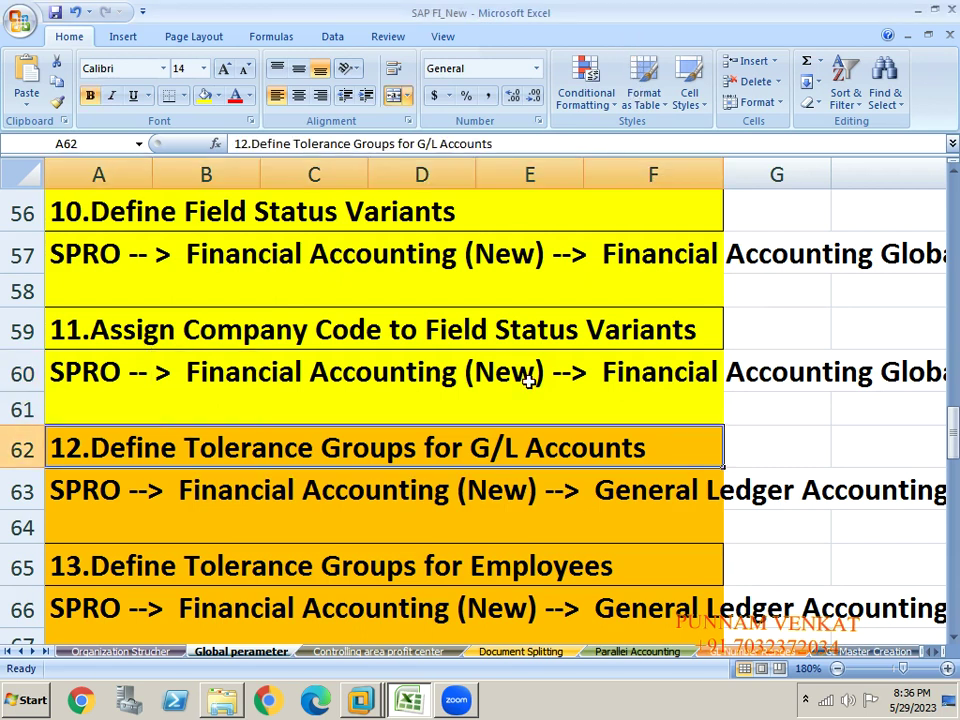
key(Down)
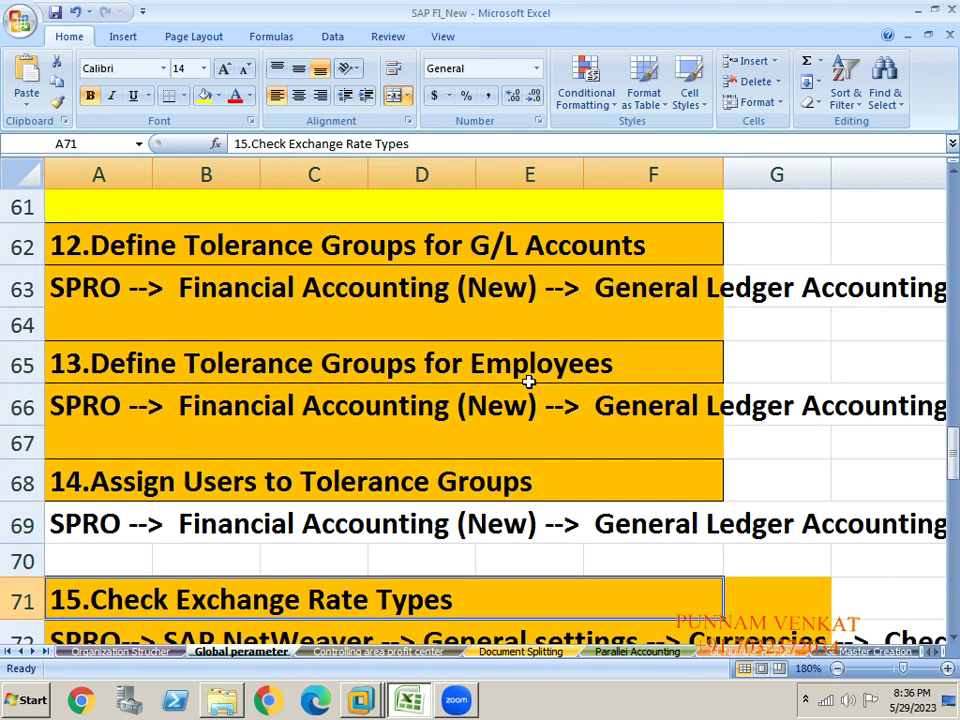
key(Up)
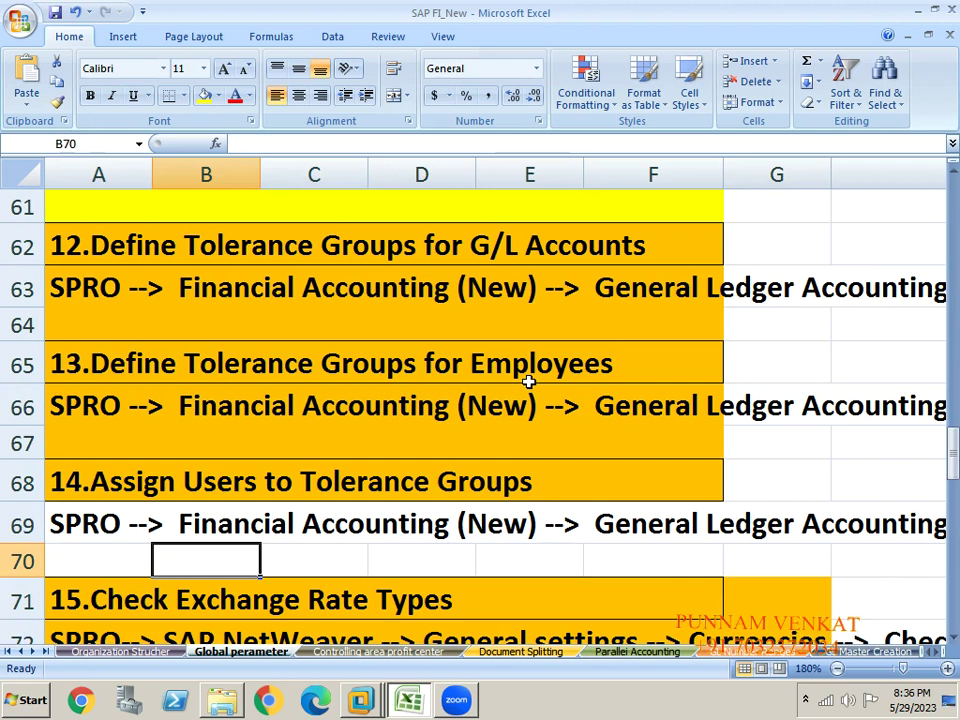
key(Down)
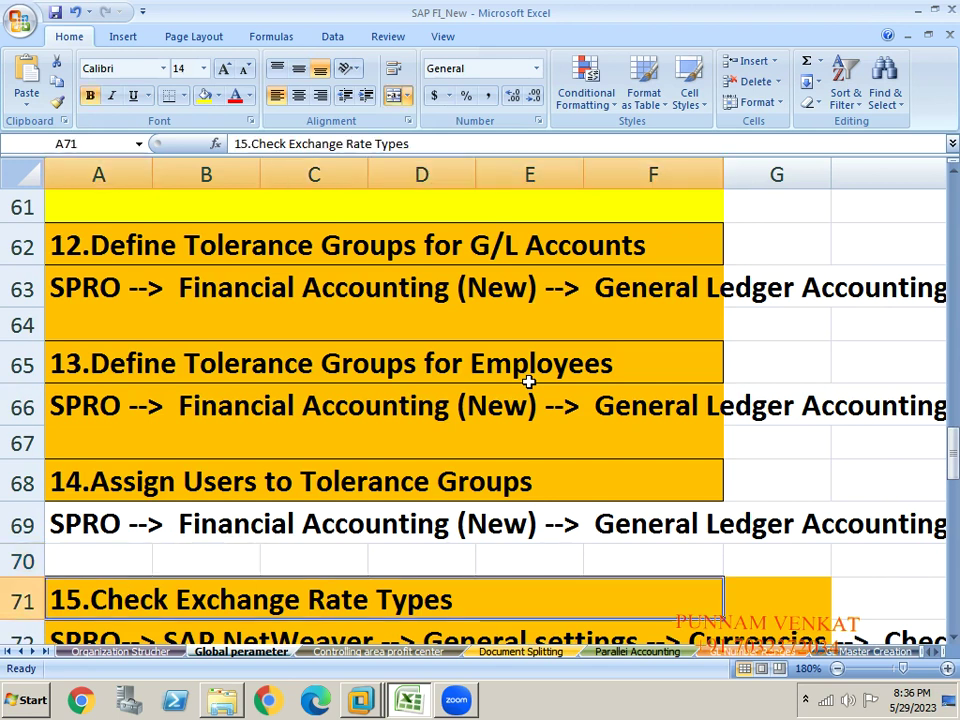
Remove the fill colour from the range A71:O111, starting at 15.Check Exchange Rate Types.
key(shift+Right)
key(shift+Down)
key(shift+Down)
key(shift+Down)
key(shift+Down)
key(shift+Down)
key(shift+Down)
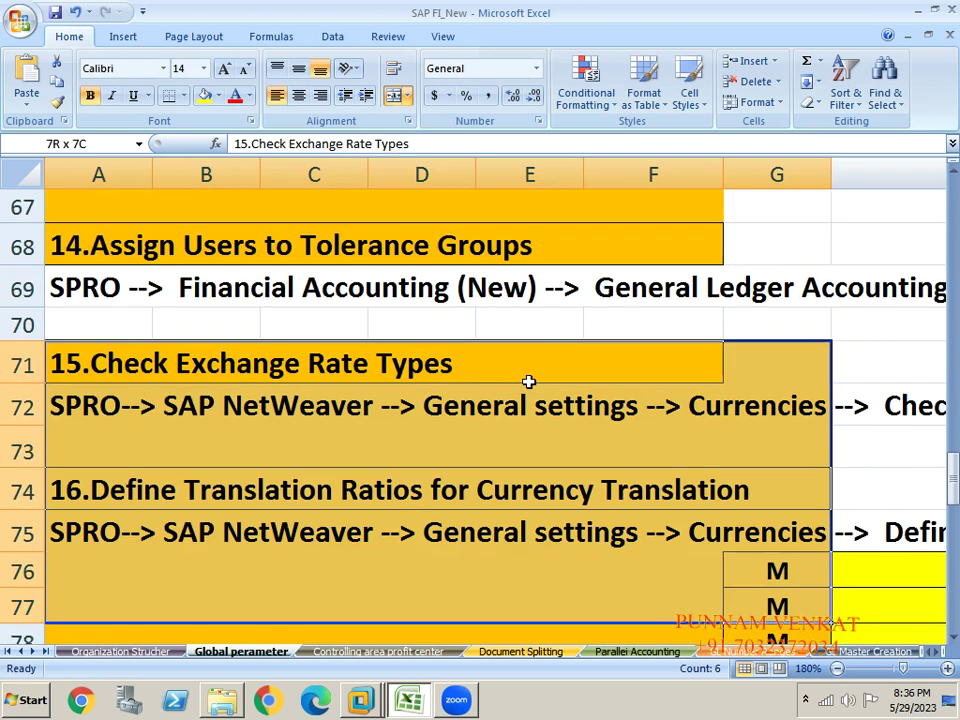
key(shift+Down)
key(shift+Down)
key(shift+Down)
key(shift+Down)
key(shift+Down)
key(shift+Down)
drag(528, 381, 528, 381)
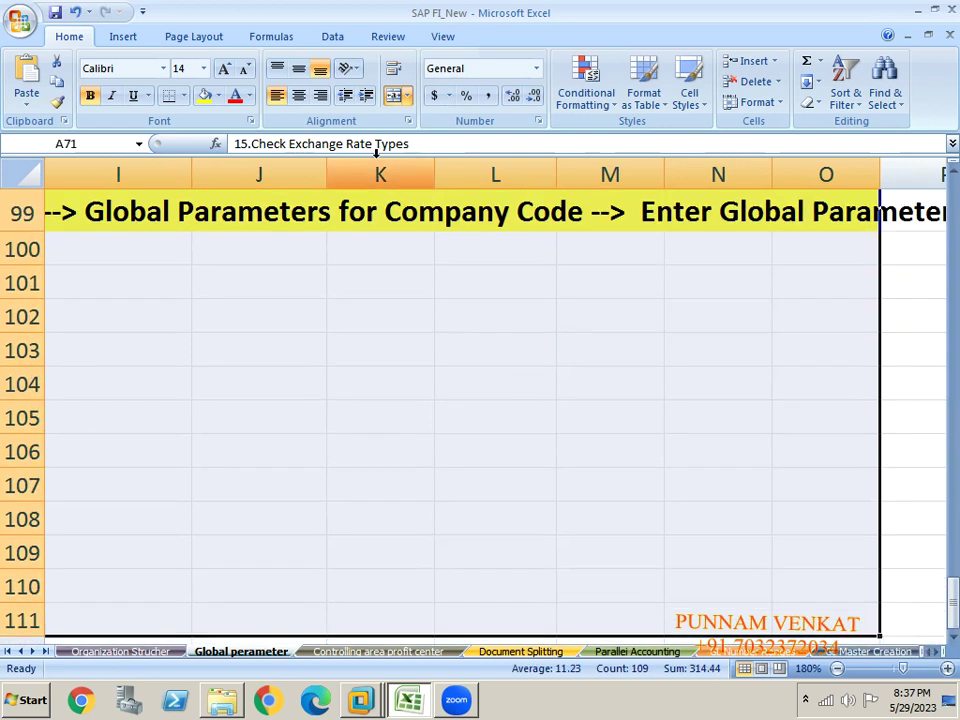
click(219, 97)
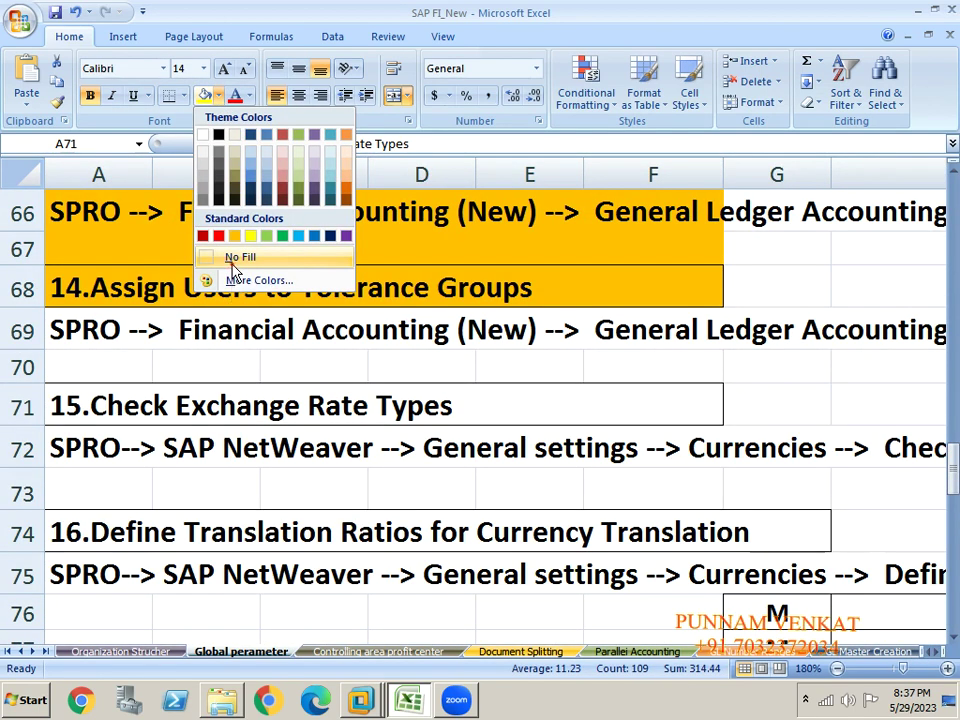
click(233, 258)
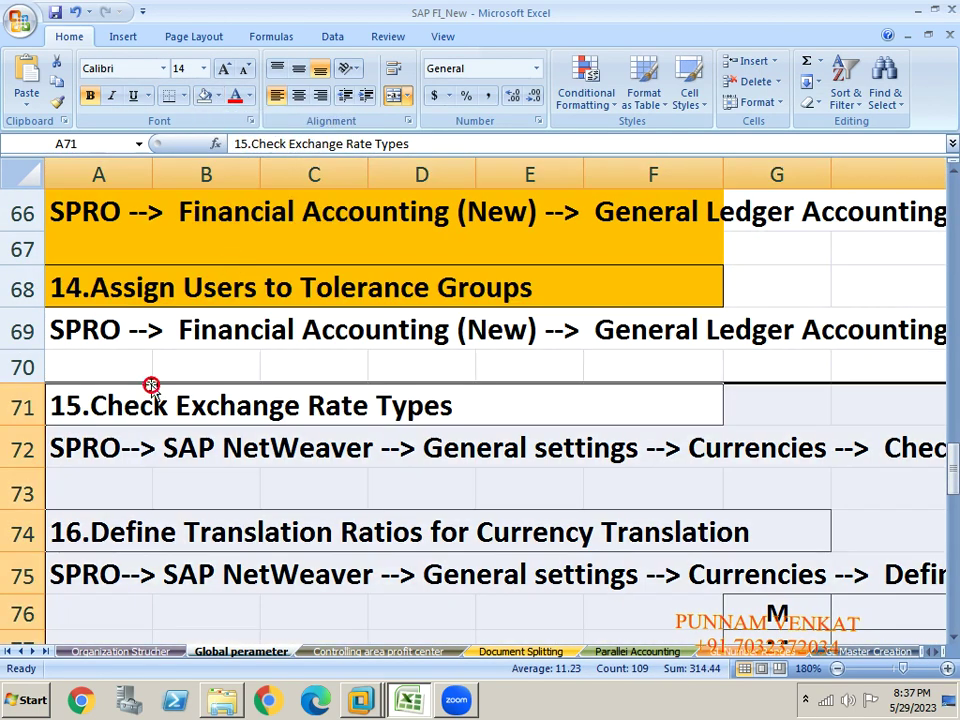
Review the tolerance group headings 12 to 14 in rows 62 to 69 of the Global perameter sheet.
key(Up)
key(Up)
key(Up)
key(Up)
key(Up)
key(Up)
key(Up)
key(Up)
key(Up)
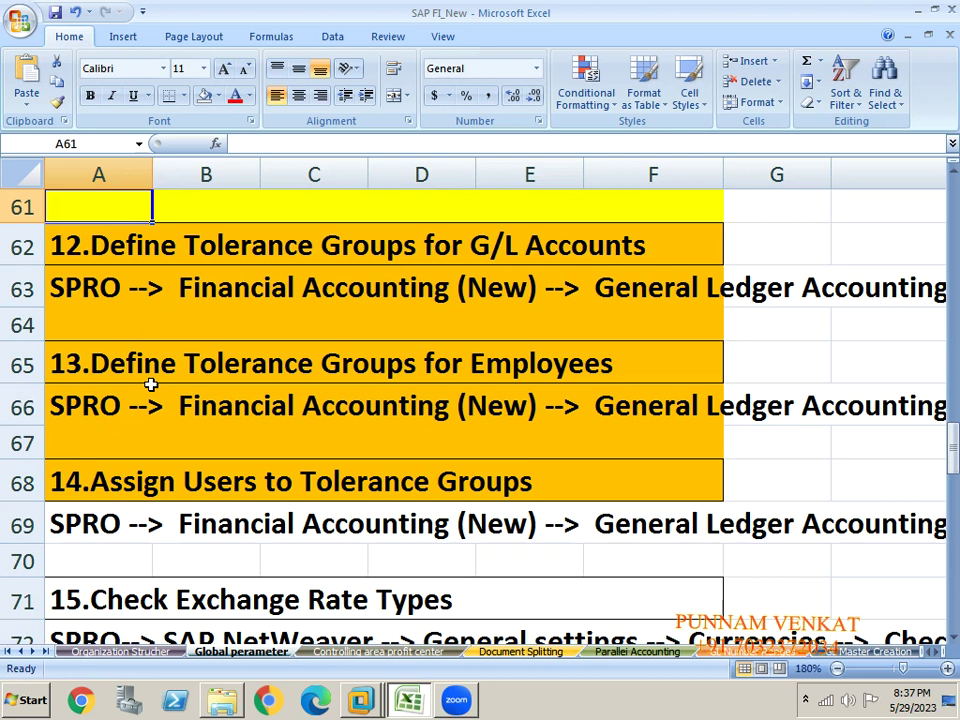
click(312, 652)
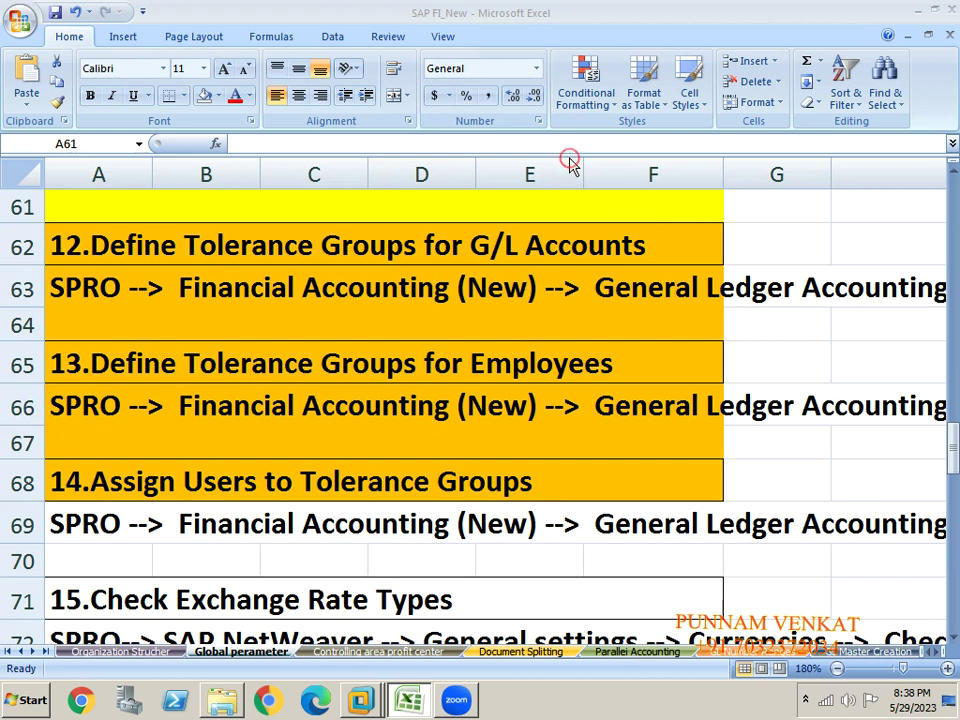
click(630, 45)
Enter the example amount "1cr 2rs" in cell W65, in the empty area beside the tolerance group topics.
click(585, 318)
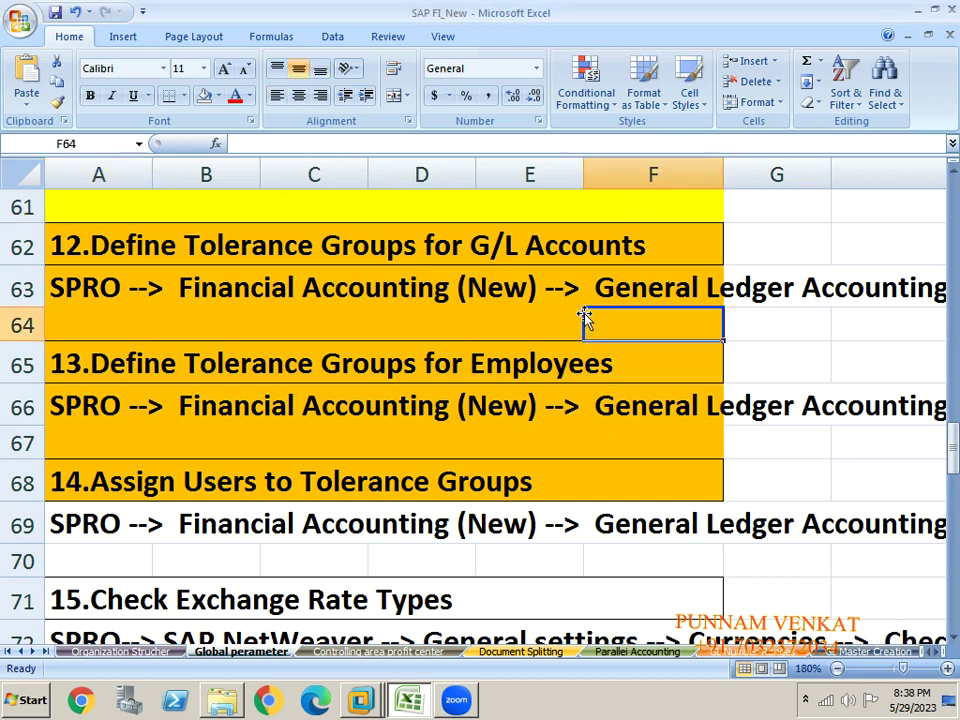
key(Right)
key(Right)
key(Right)
key(Right)
key(Right)
key(Right)
key(Right)
key(Right)
key(Right)
key(Right)
key(Right)
key(Right)
key(Right)
key(Right)
key(Right)
key(Right)
key(Right)
key(Right)
key(Right)
key(Right)
key(Right)
key(Right)
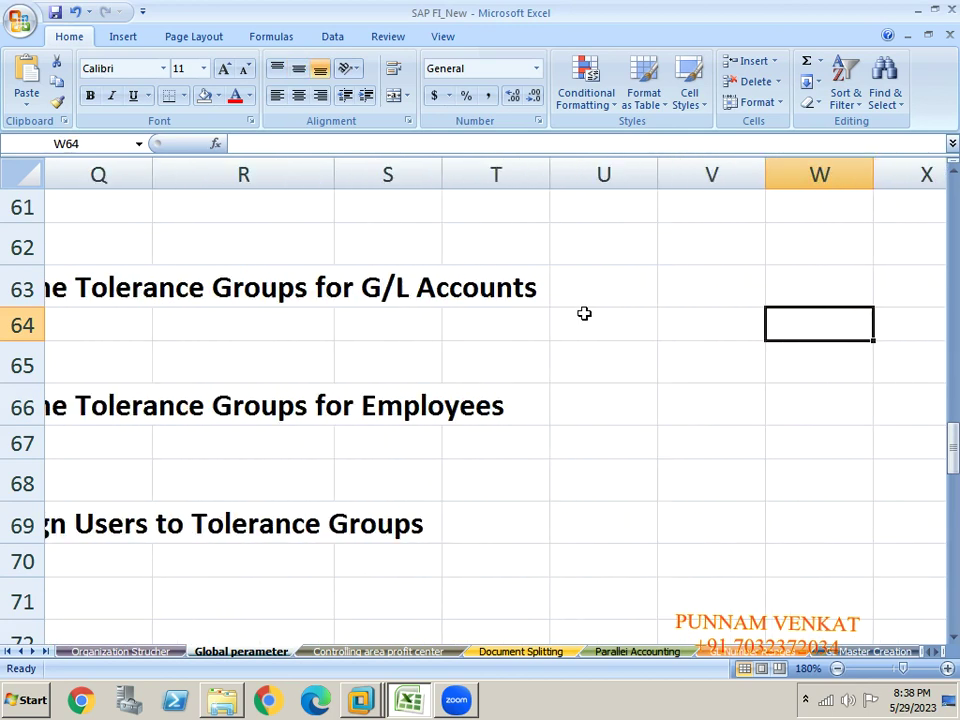
key(Down)
key(Down)
key(Down)
key(Down)
key(Down)
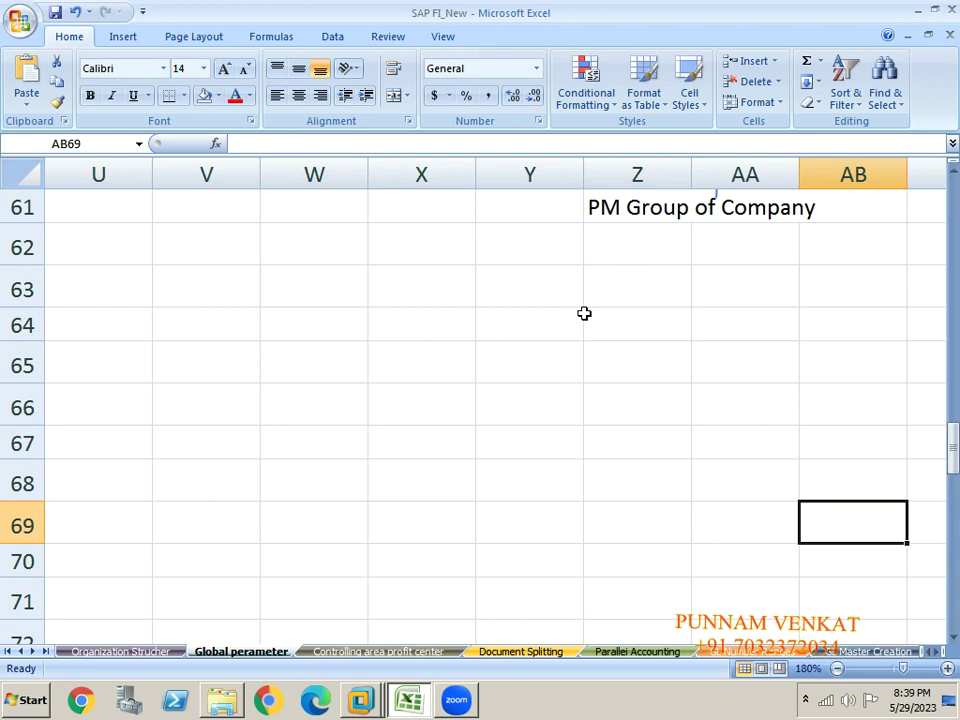
click(329, 345)
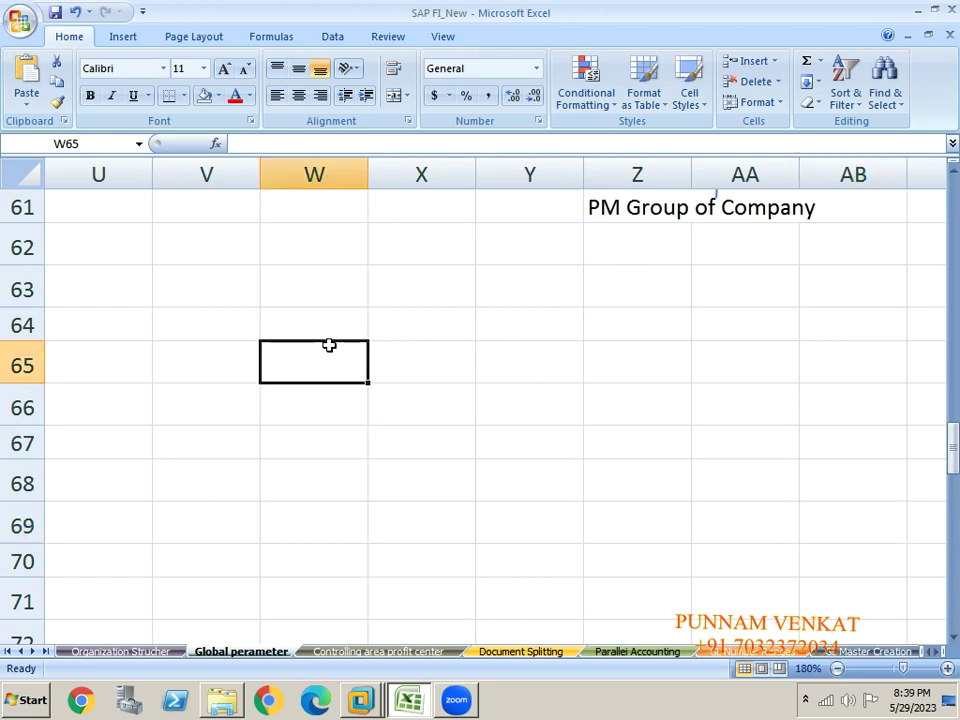
text(1)
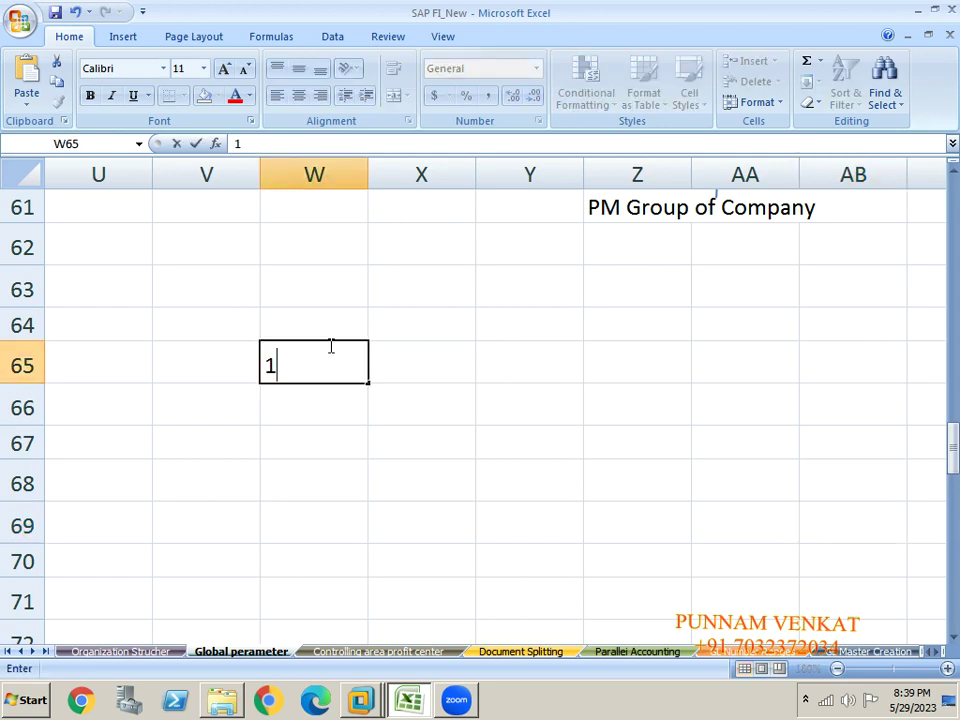
key(Tab)
click(329, 345)
double_click(329, 345)
text(cr 2rs)
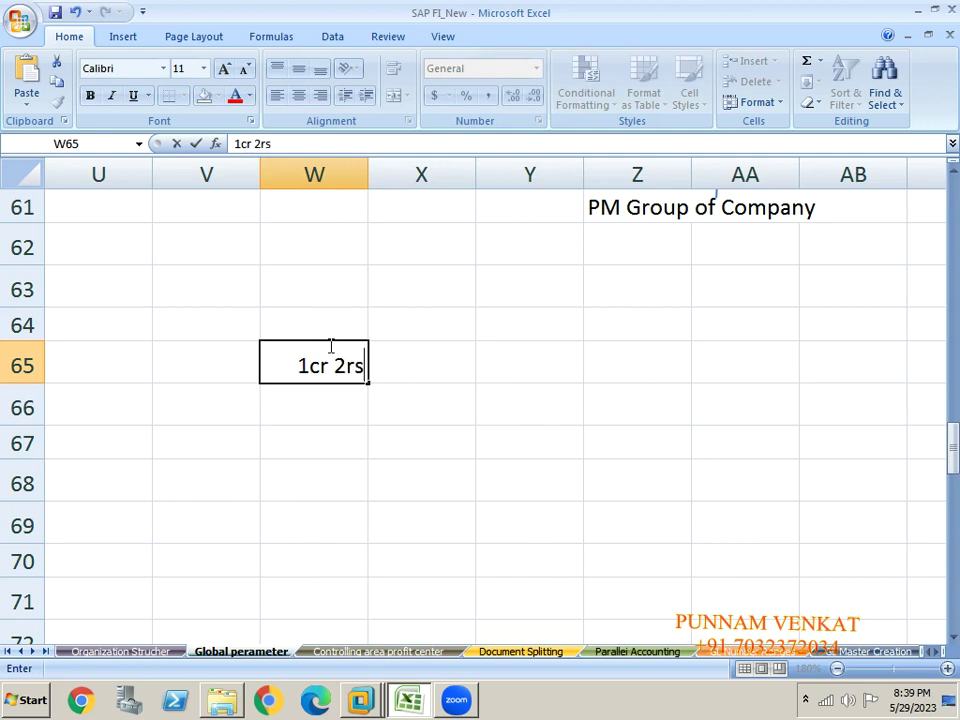
key(Return)
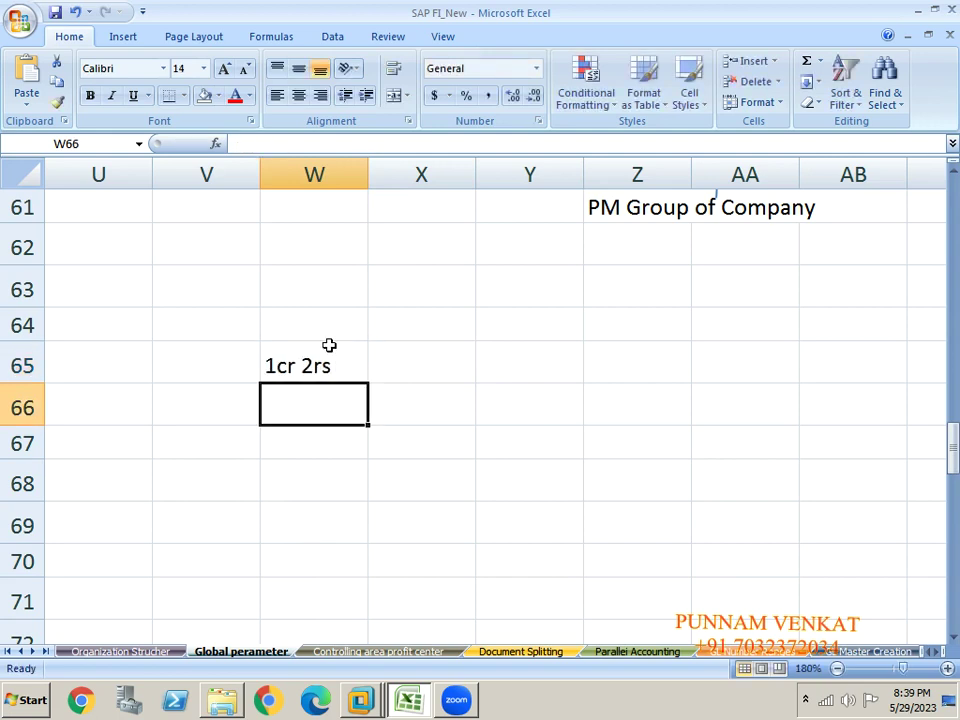
Enter the comparison amount "1cr" in cell W67, two rows below the first amount.
key(Return)
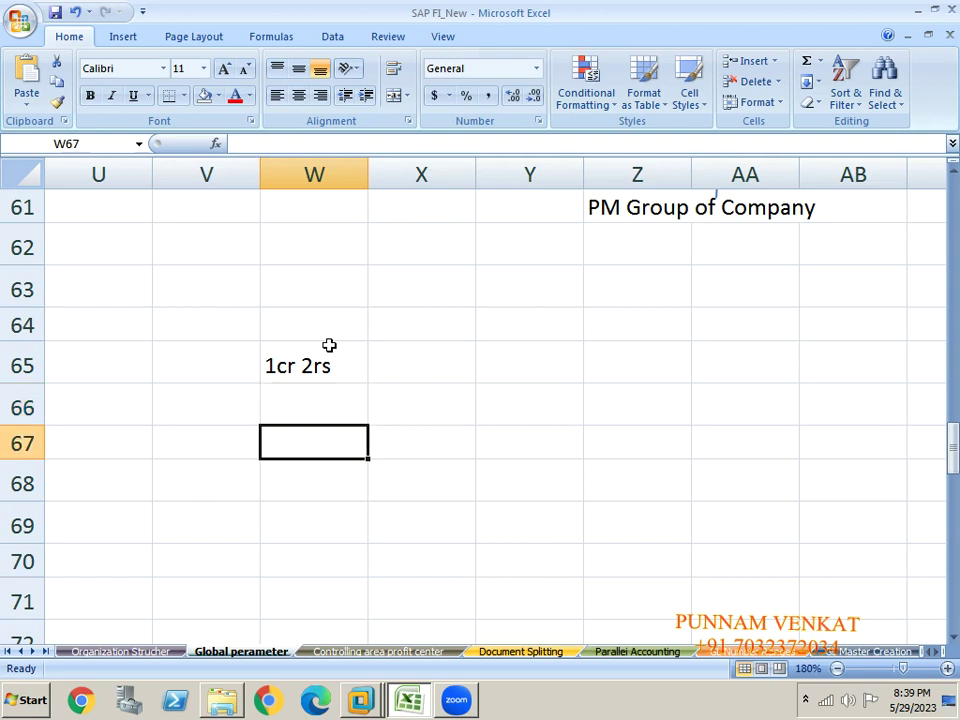
text(1cr)
key(Return)
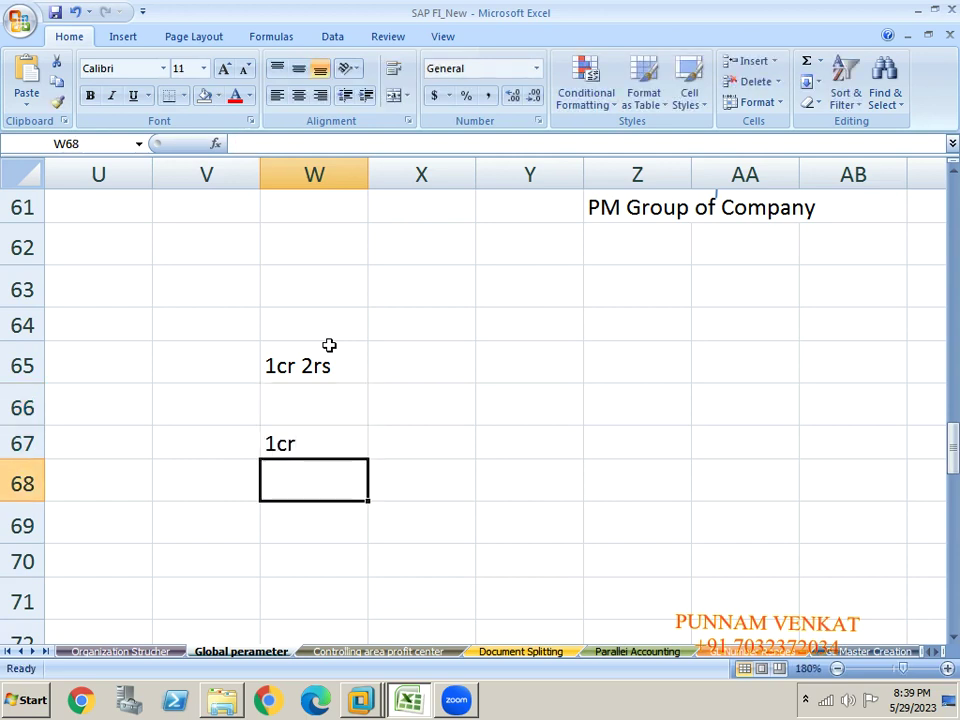
click(339, 365)
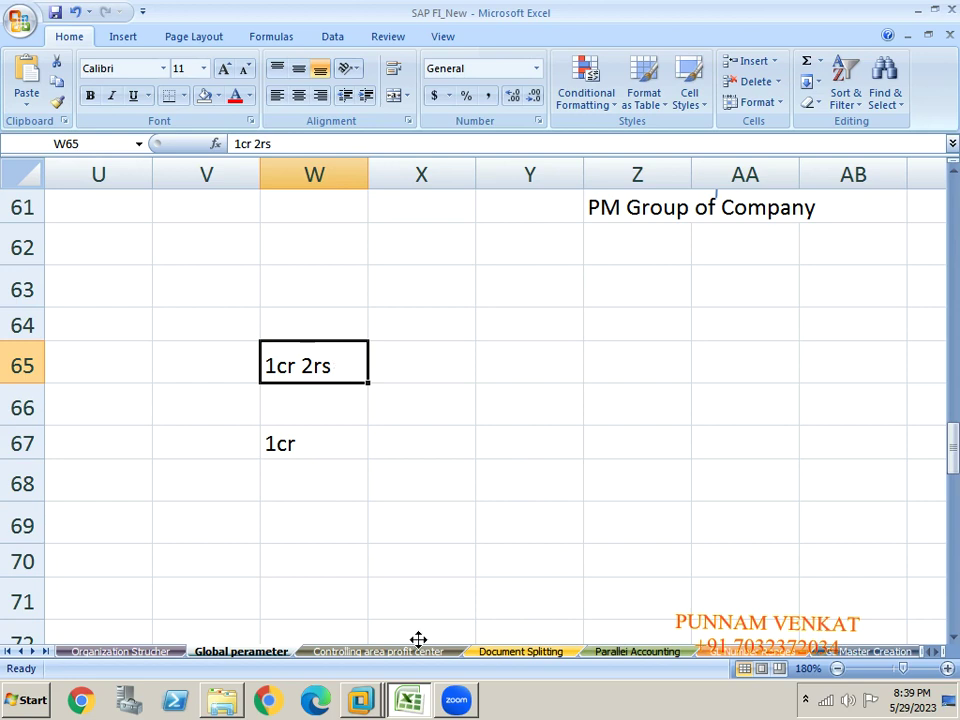
click(328, 649)
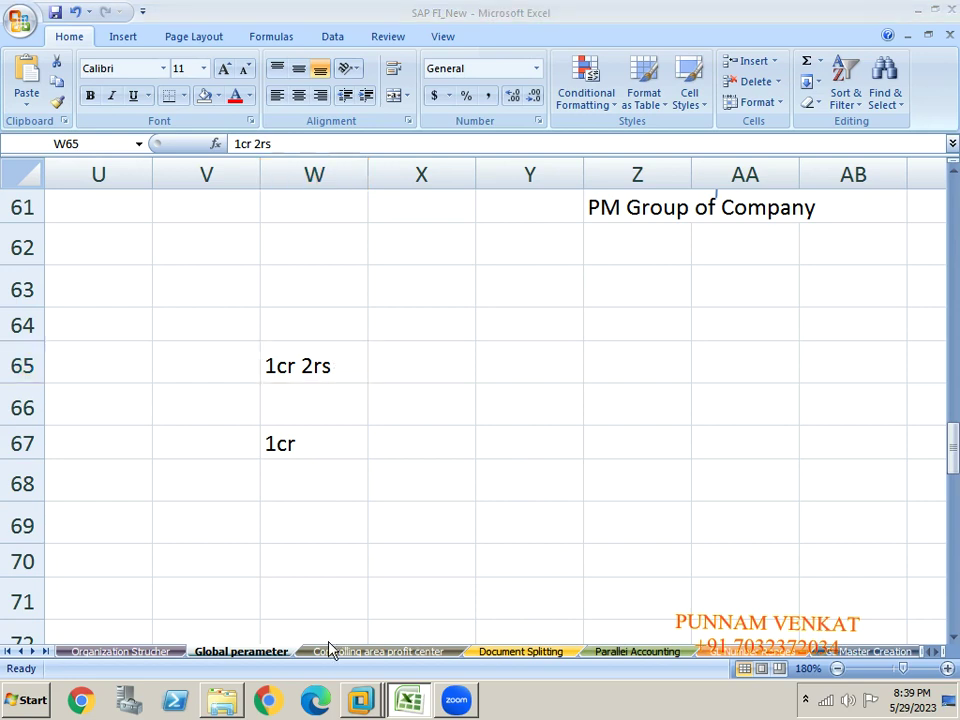
click(632, 43)
click(321, 365)
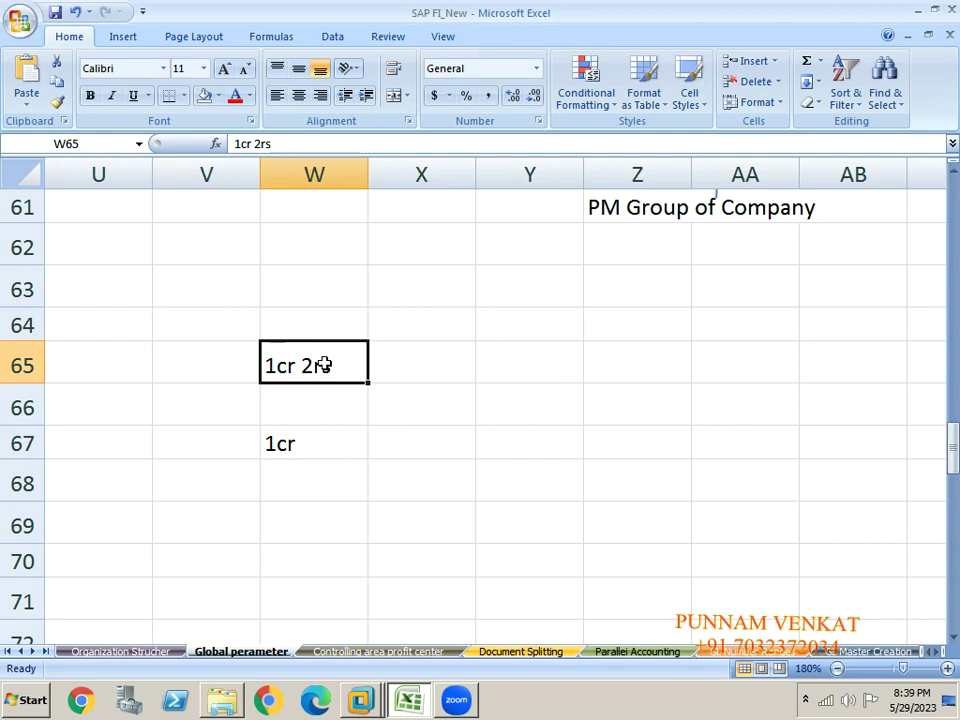
click(297, 442)
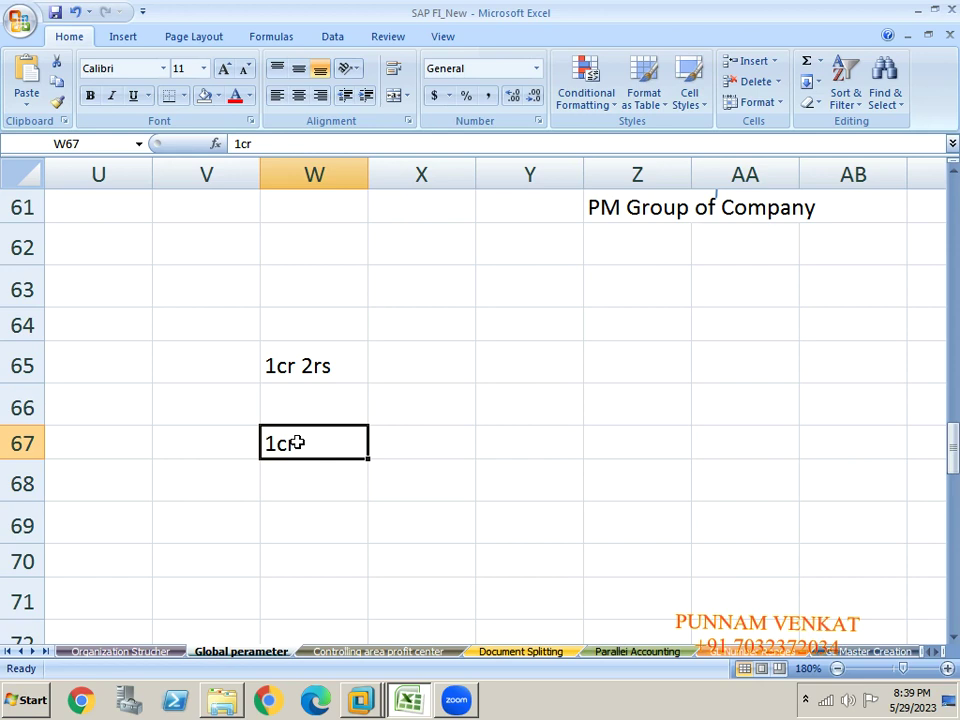
Enter the heading "Payment" in cell W63, above the two example amounts.
click(317, 303)
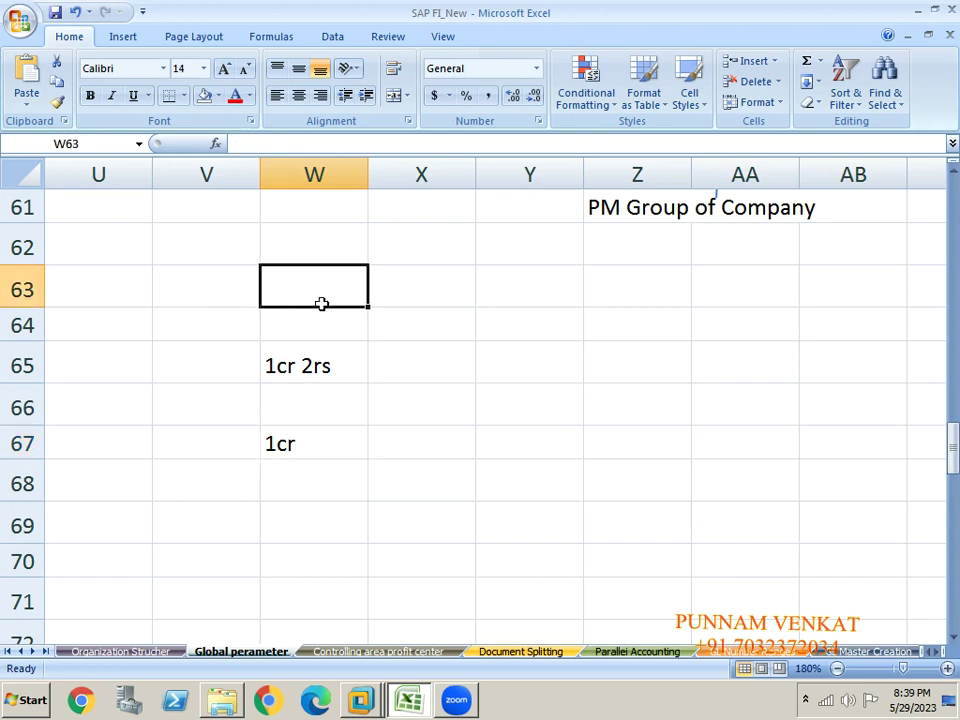
text(Payment)
key(Return)
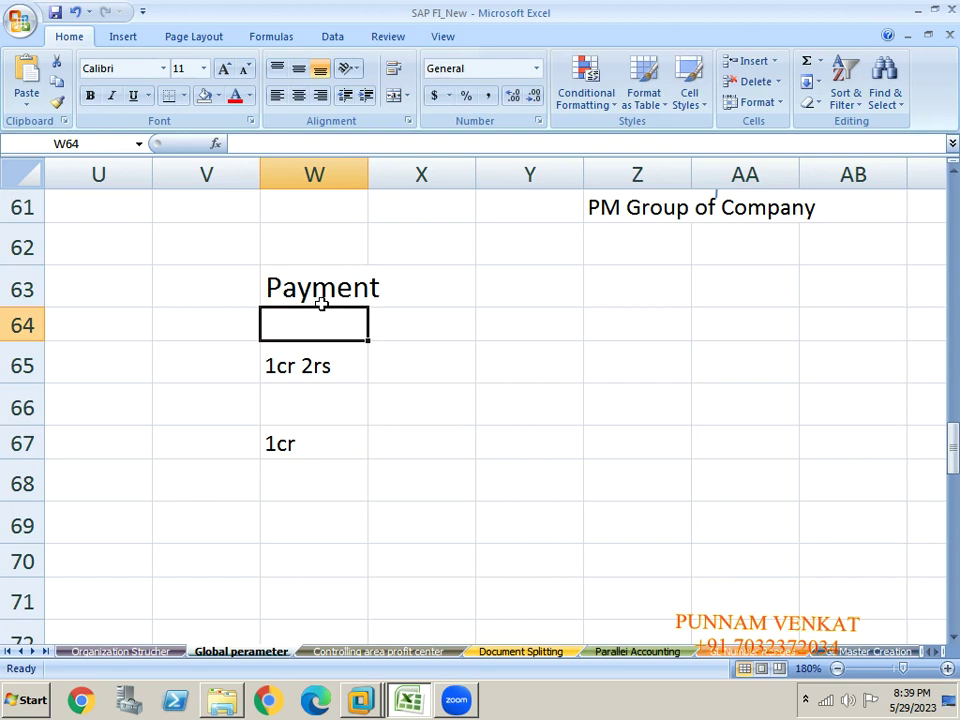
Enter the difference "2 rs" in cell X67, beside the 1cr amount.
click(323, 371)
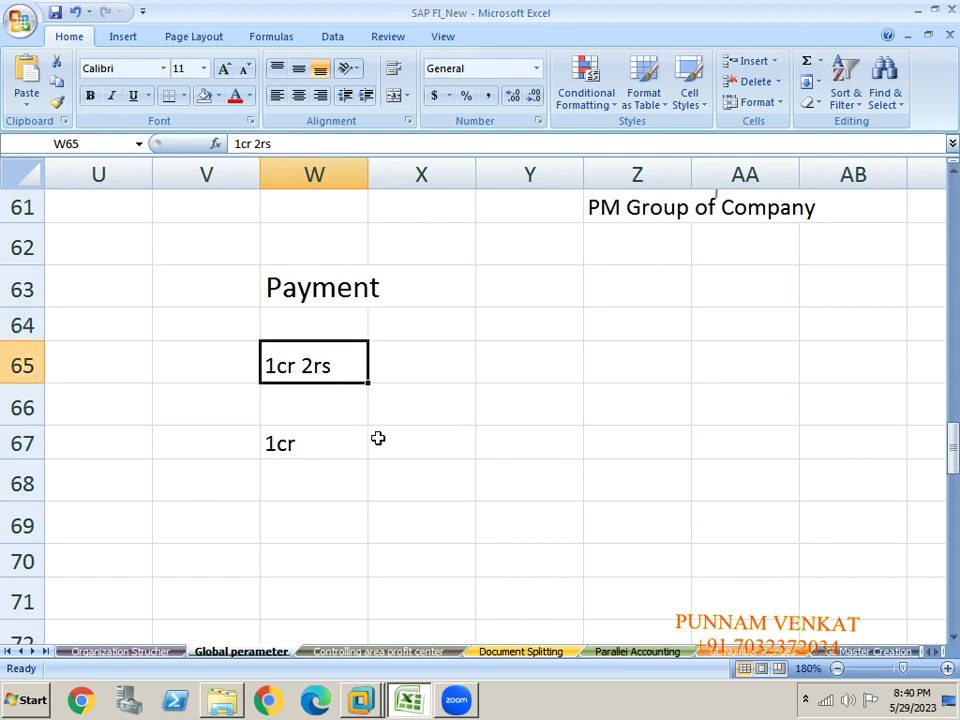
click(409, 438)
text(2 rs)
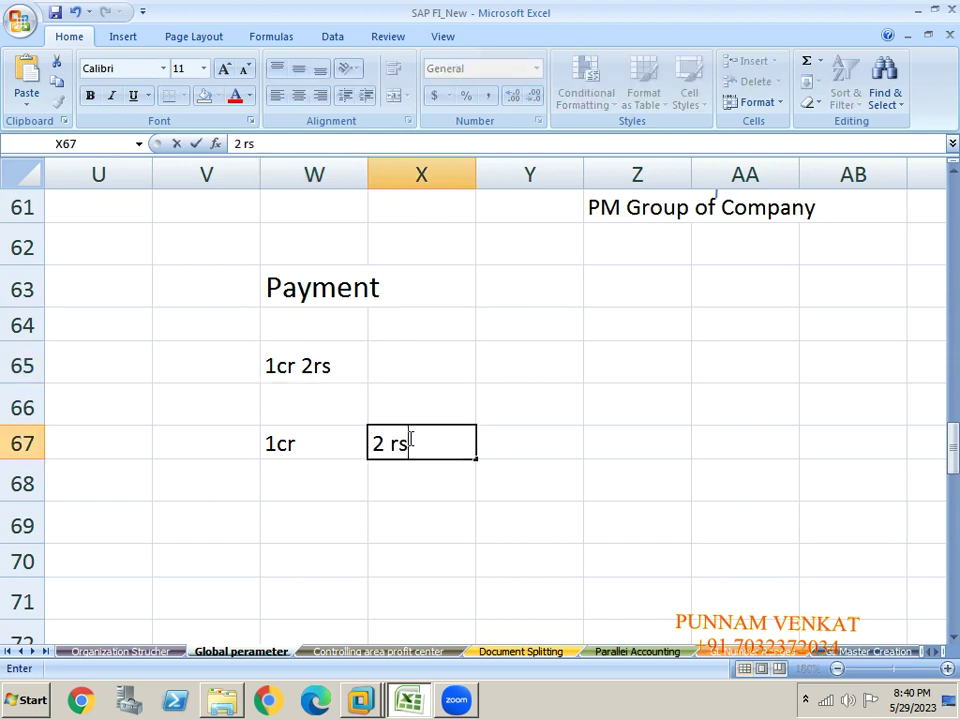
key(Return)
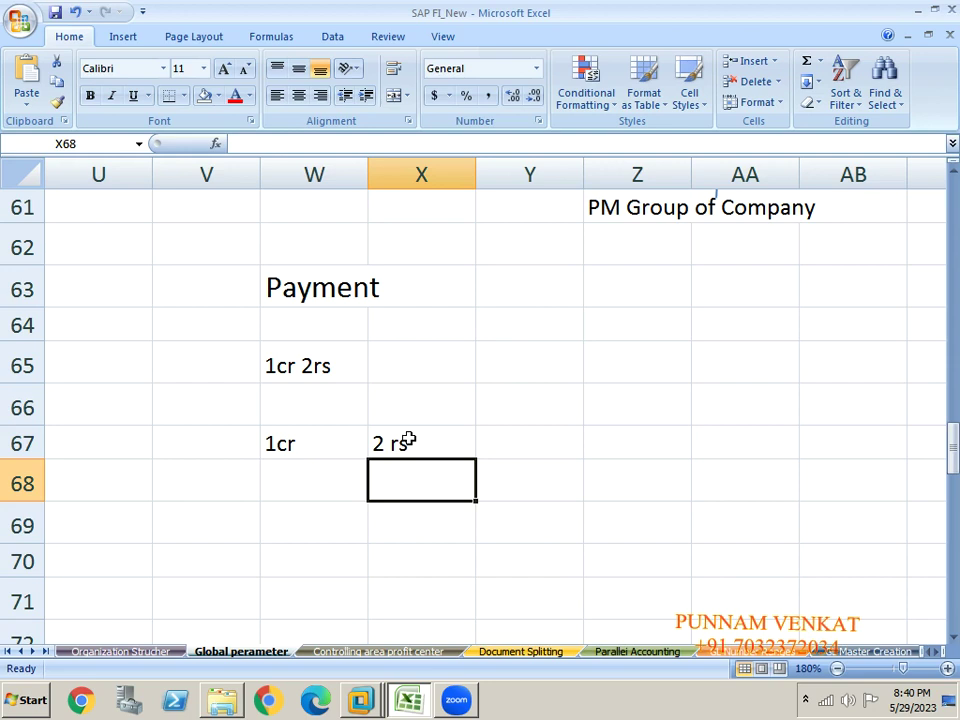
Enter the example amount "1000.'30" in cell Z65, level with the 1cr 2rs amount.
click(585, 421)
click(600, 386)
click(611, 373)
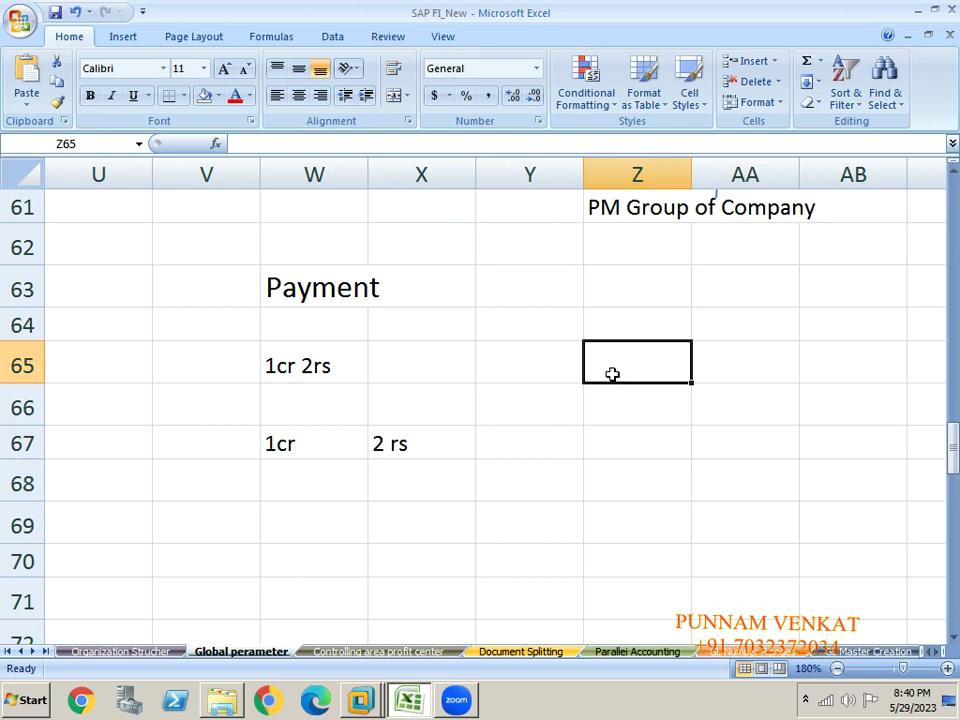
text(100)
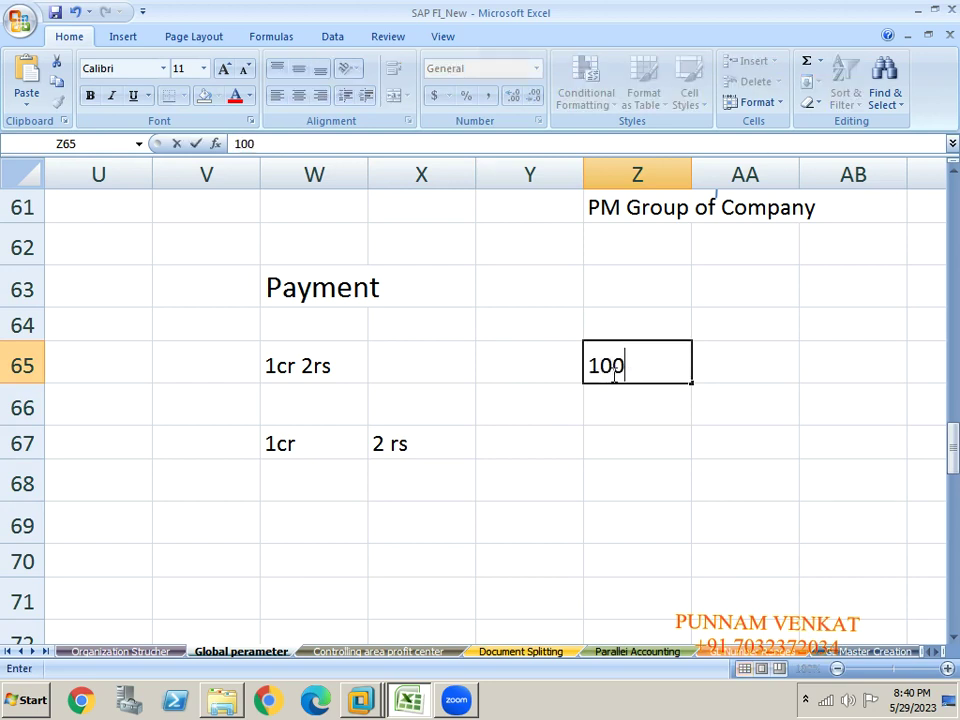
text(0.'30)
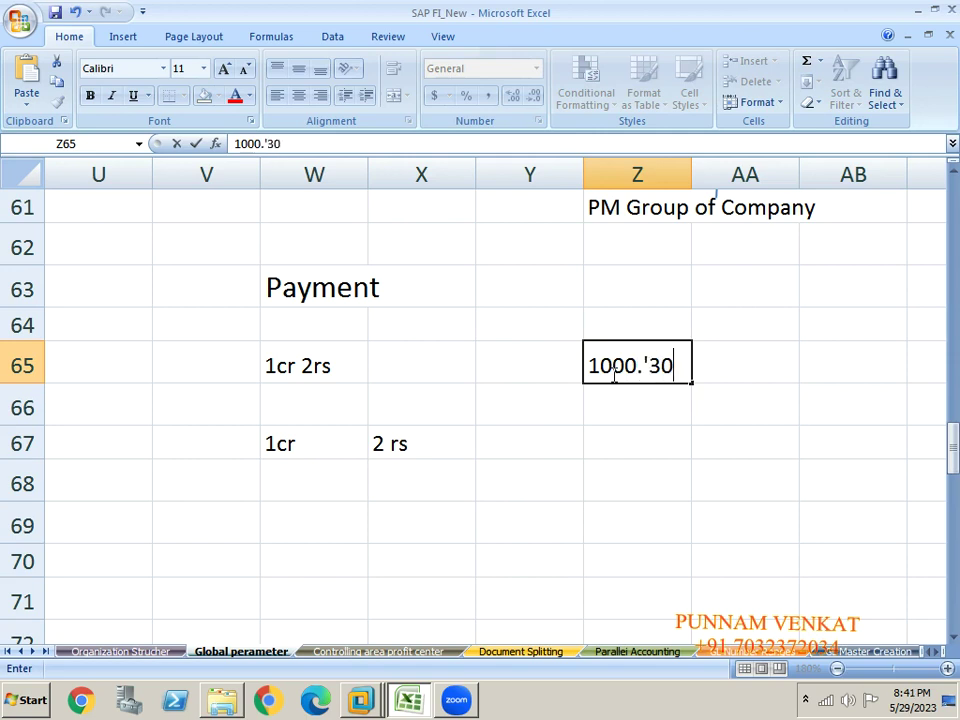
key(Return)
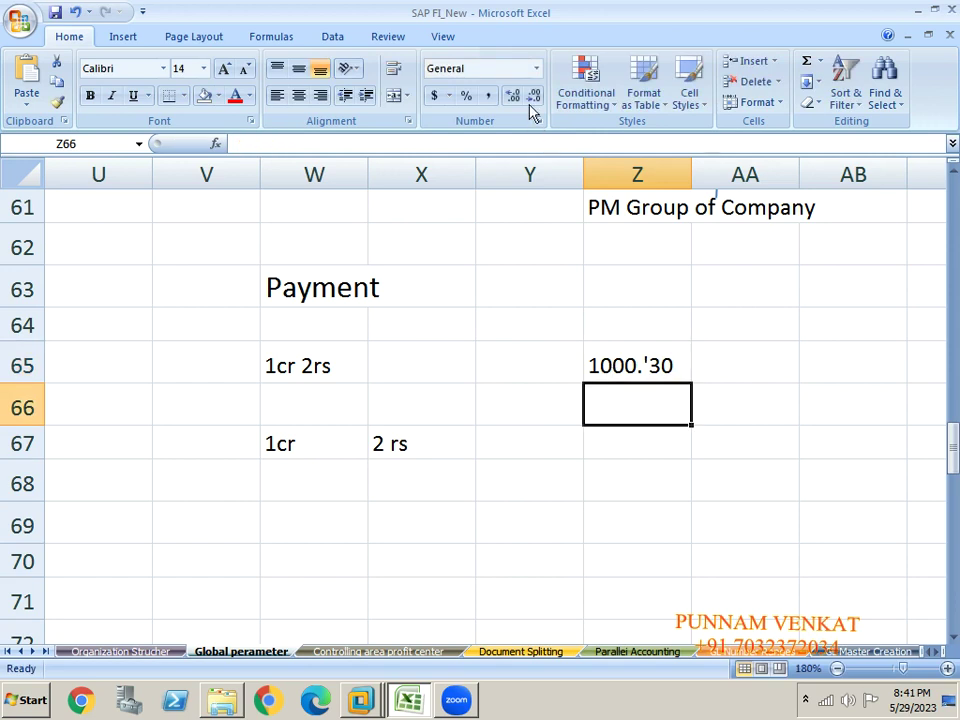
Enter 1000 in cell Z67 and the text value 030 directly below it in Z68.
click(630, 431)
text(1000)
key(Return)
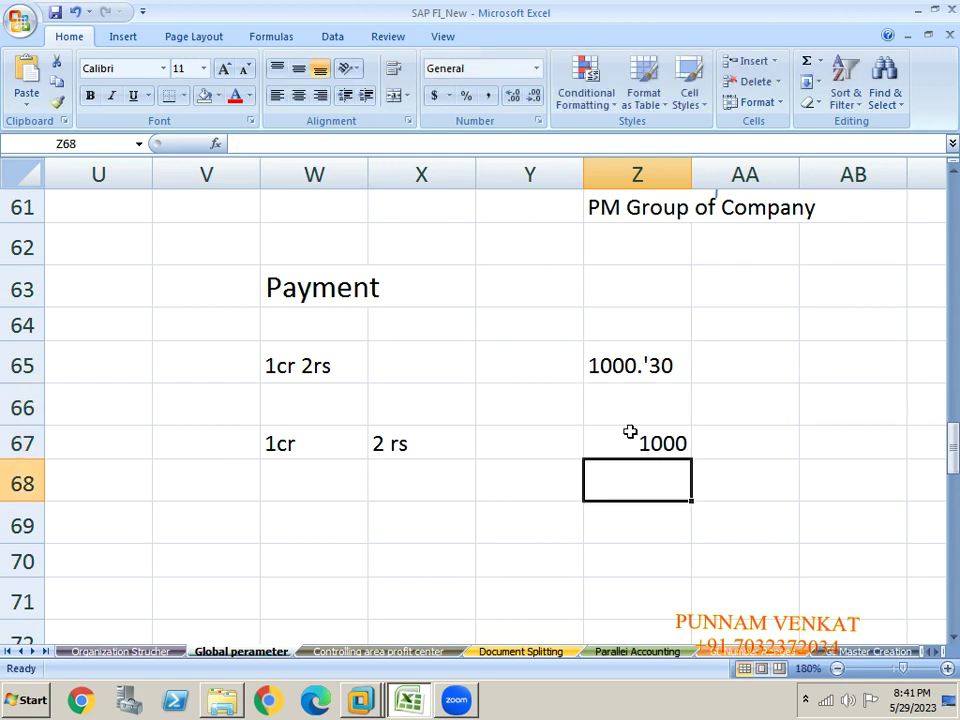
text('030)
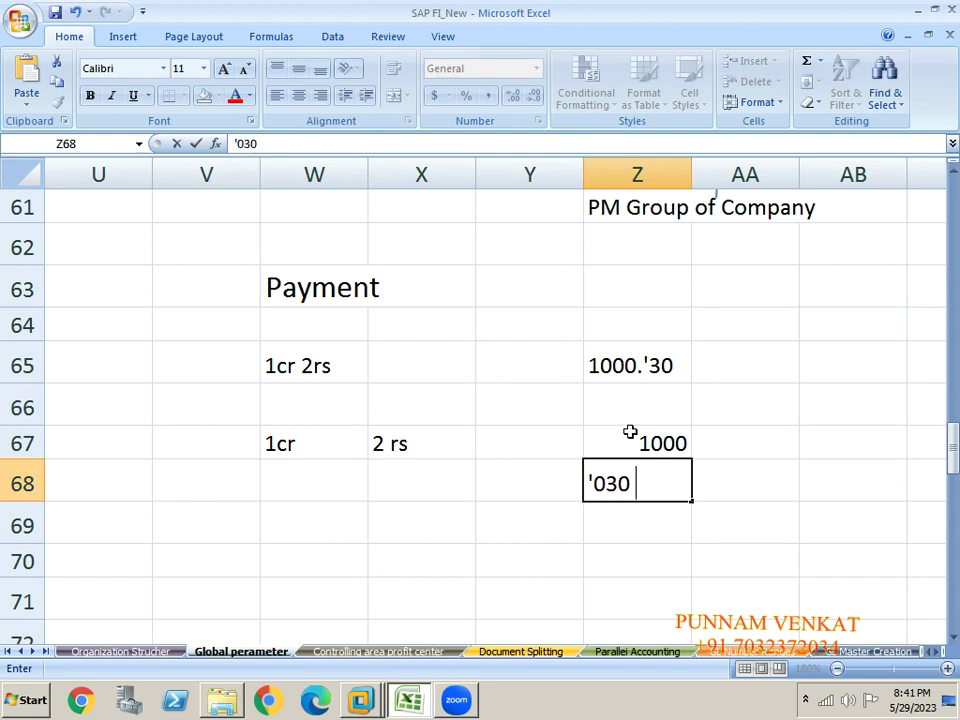
key(Return)
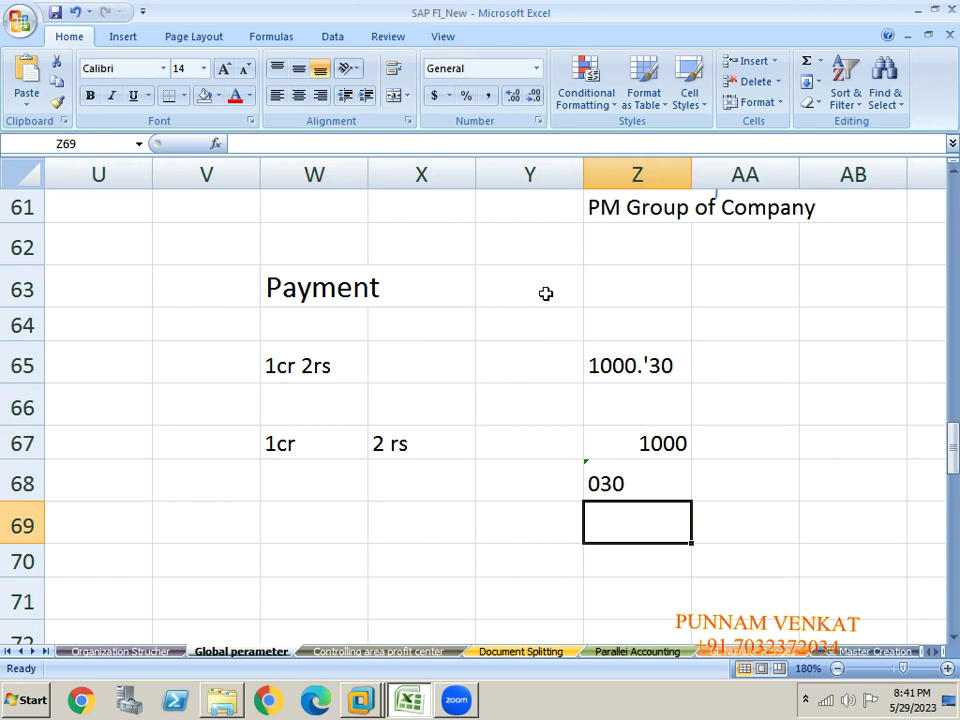
Clear the contents of the range X64:Z69, removing the example values beside the payment amounts.
click(442, 320)
key(shift+Right)
key(shift+Right)
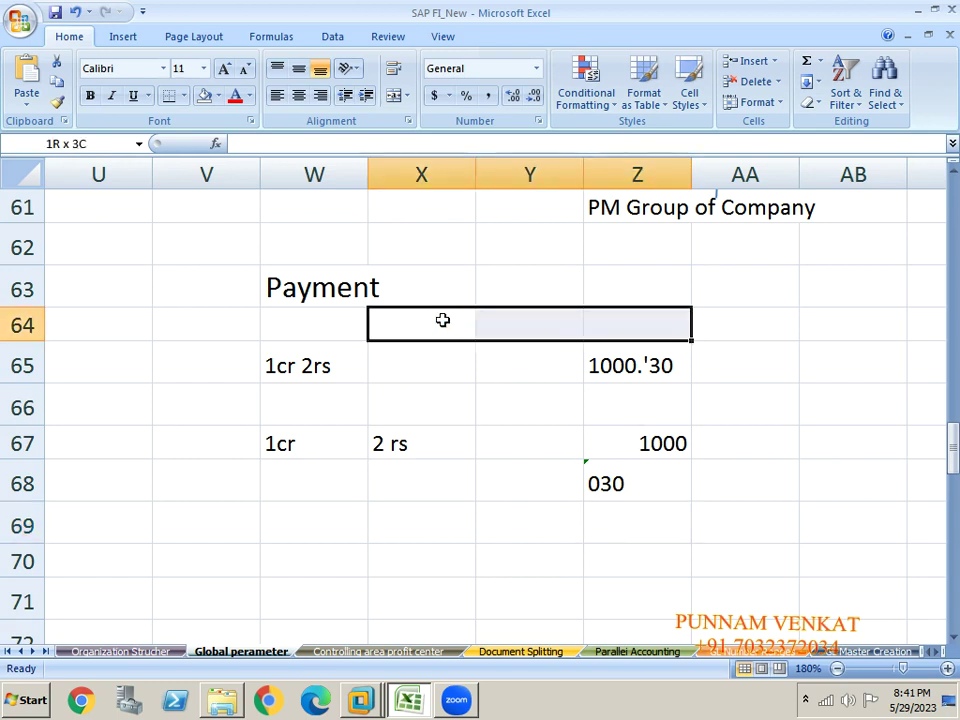
key(shift+Down)
key(shift+Down)
key(shift+Down)
key(shift+Down)
key(shift+Down)
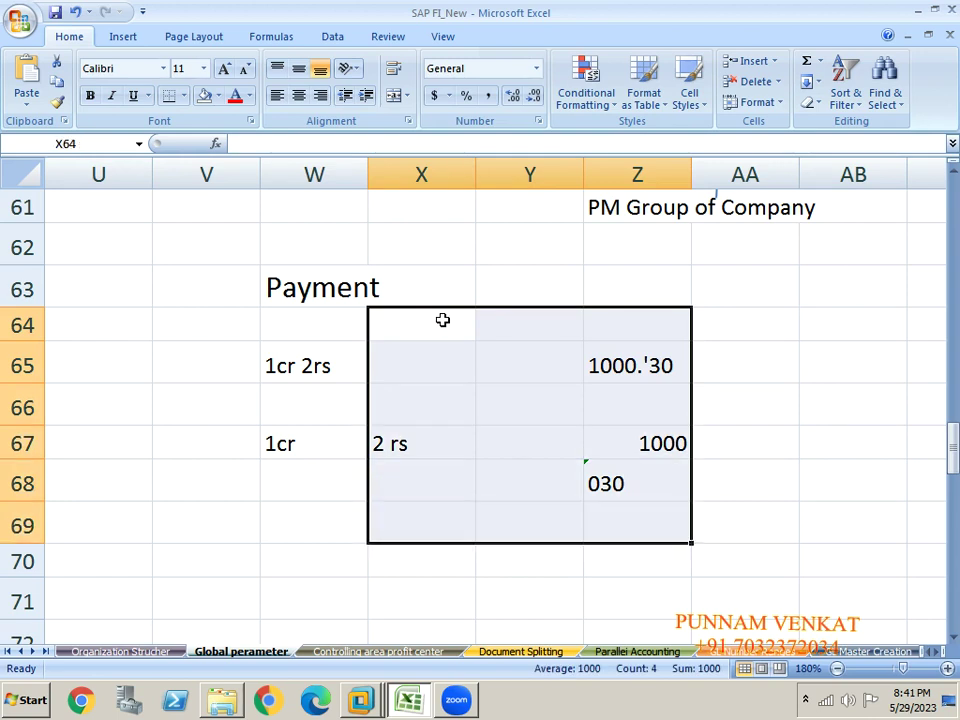
key(Delete)
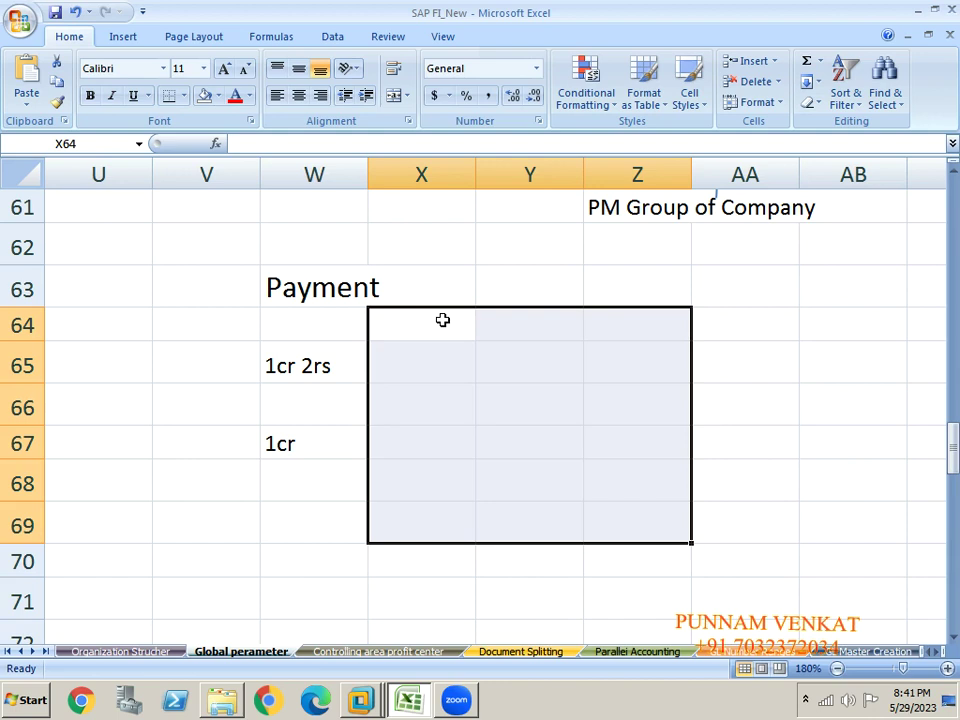
Enter the label "Limit" in cell W70 and the value 10 beside it in X70.
key(Down)
key(Down)
key(Down)
key(Down)
key(Down)
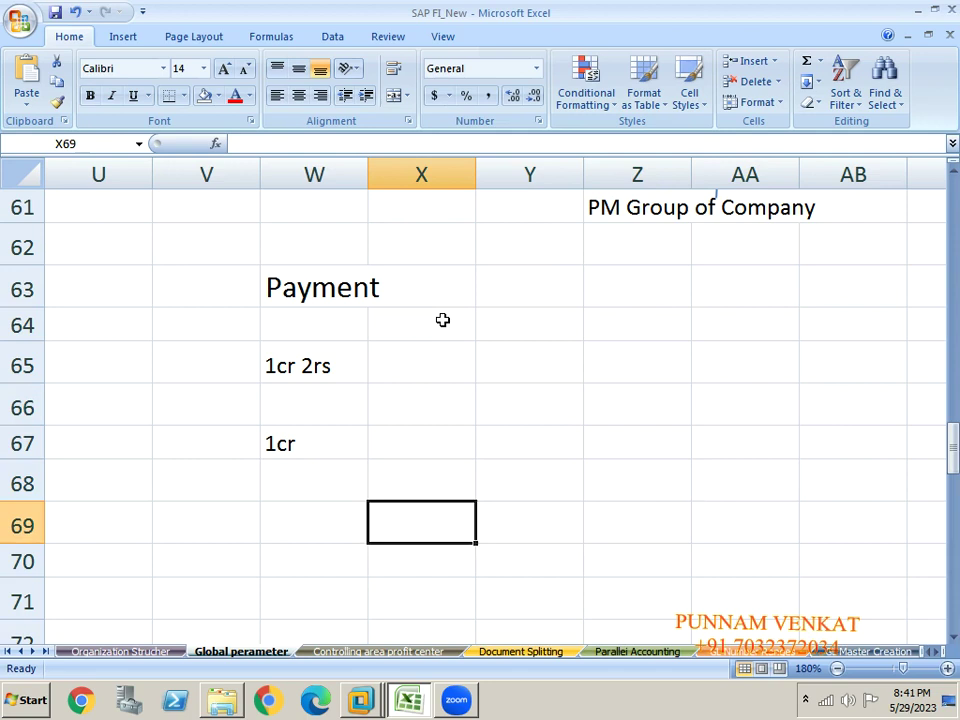
key(Left)
text(limint)
key(BackSpace)
key(BackSpace)
key(BackSpace)
key(BackSpace)
key(BackSpace)
key(BackSpace)
text(Lini)
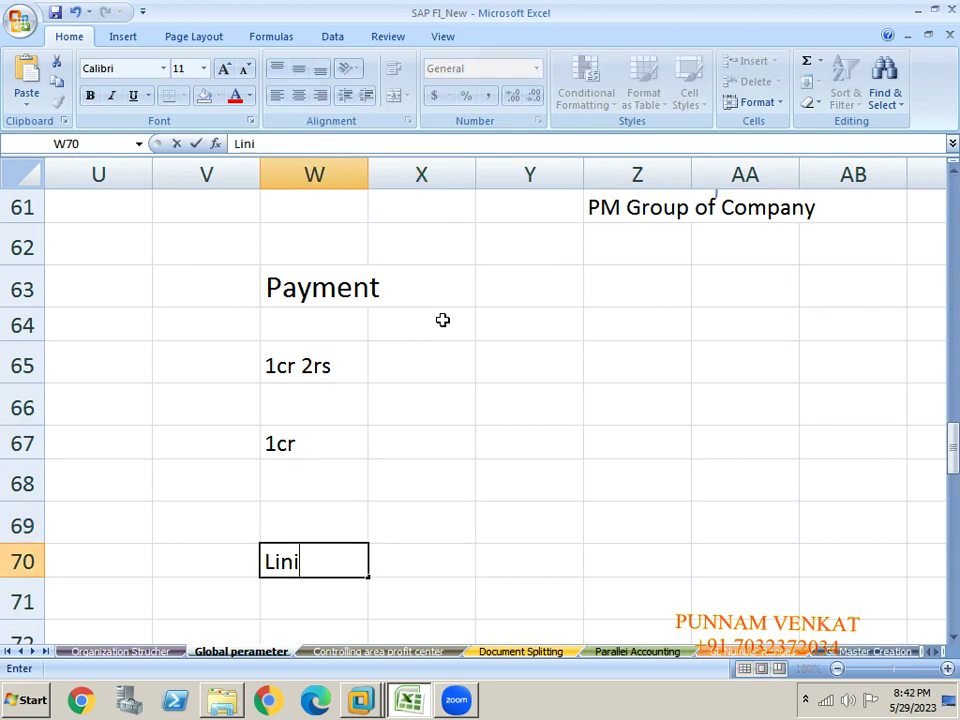
key(BackSpace)
key(BackSpace)
text(mit)
key(Tab)
text(10)
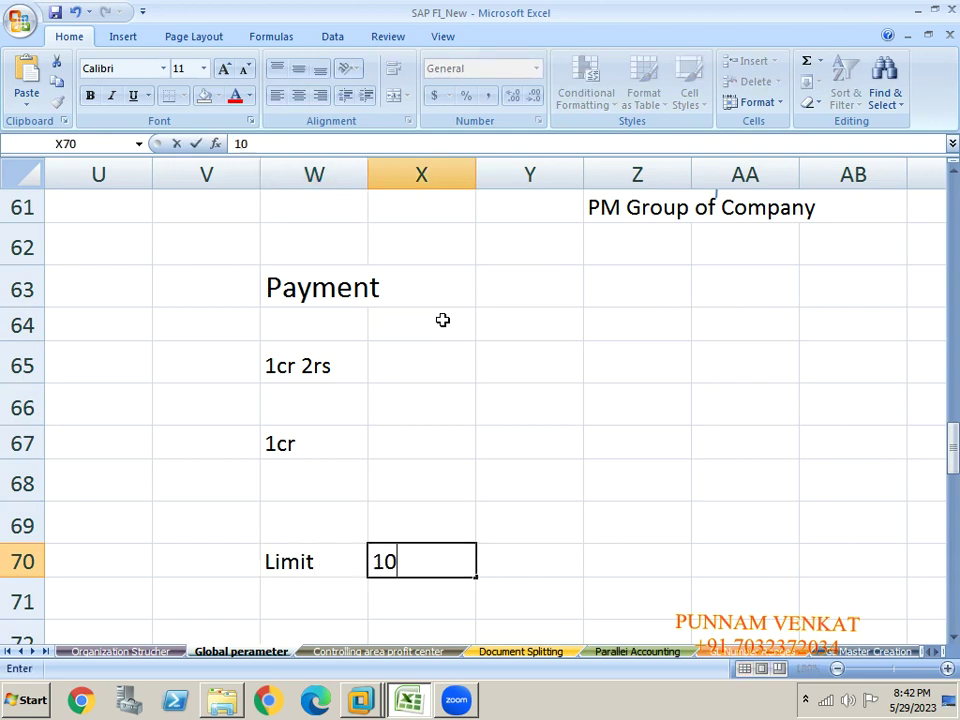
key(Return)
Fill the limit value cell X70 with yellow and centre its content horizontally.
click(437, 556)
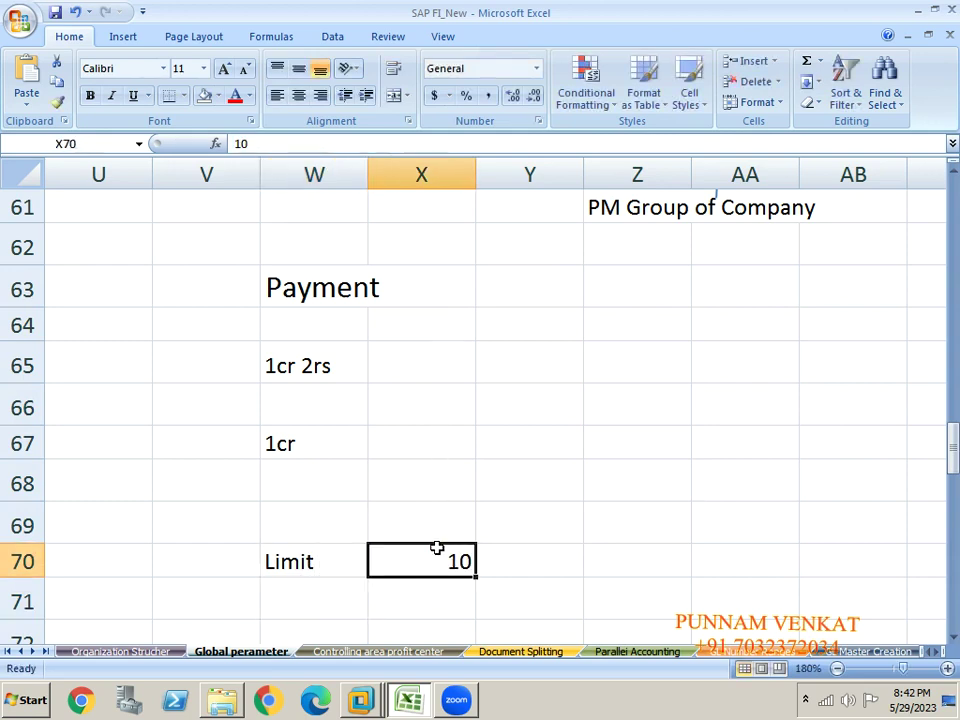
click(219, 96)
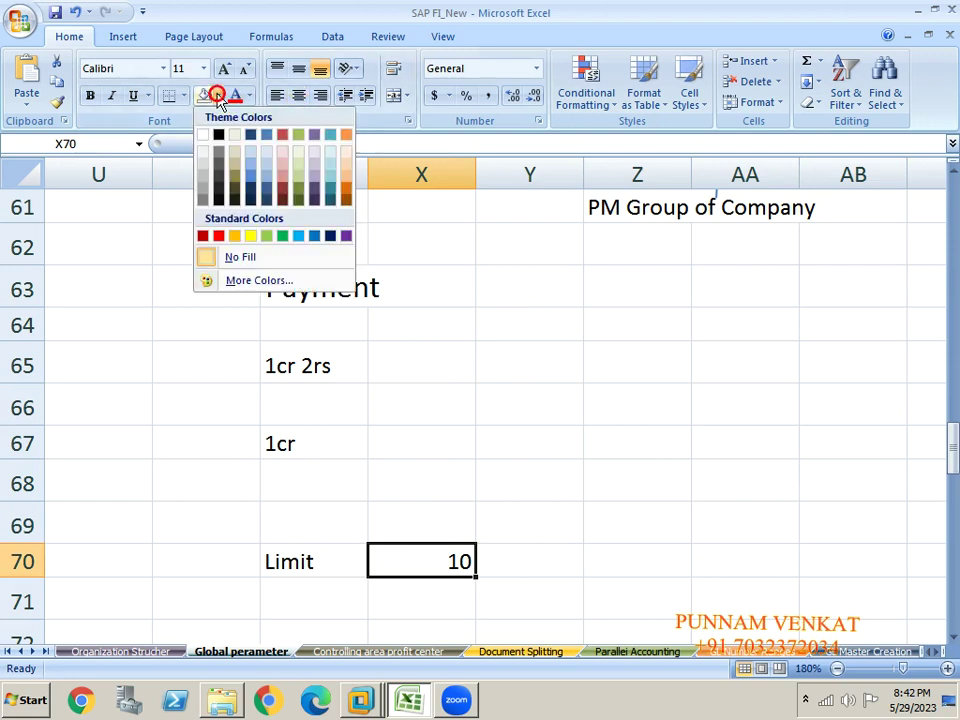
click(251, 236)
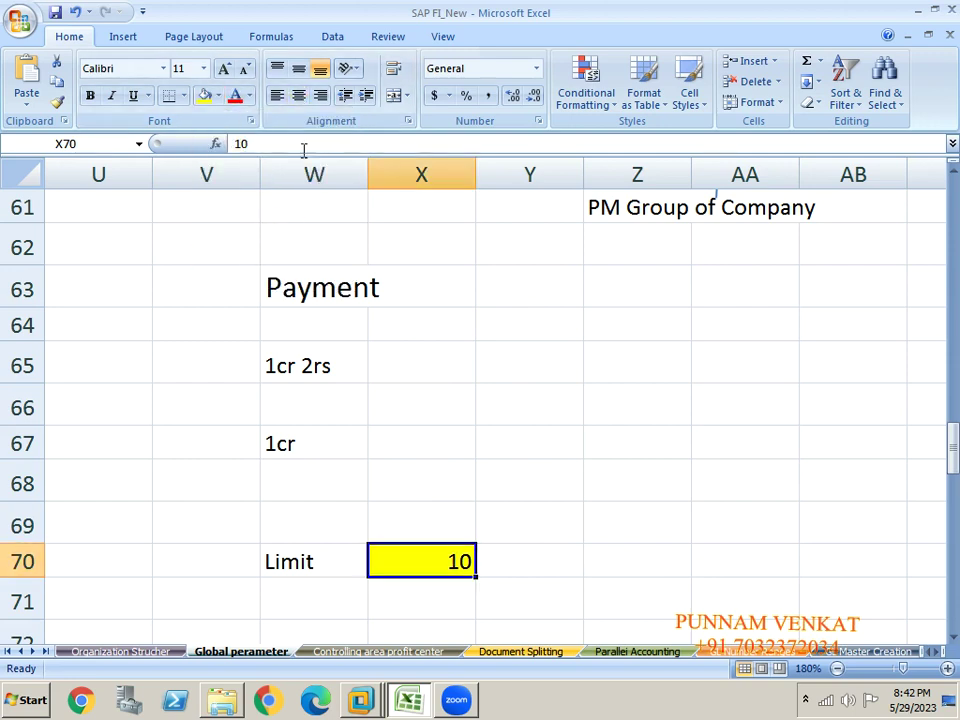
click(305, 100)
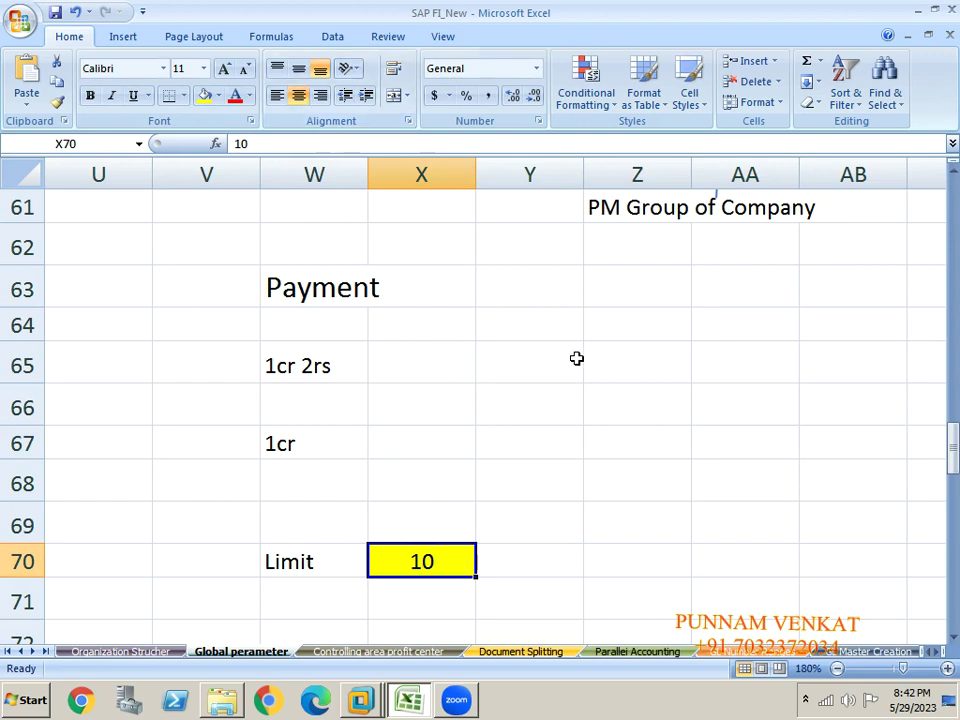
Enter the heading "Paymet" in cell Z67 and the amount 1000 below it in Z68.
click(615, 446)
text(Paymet)
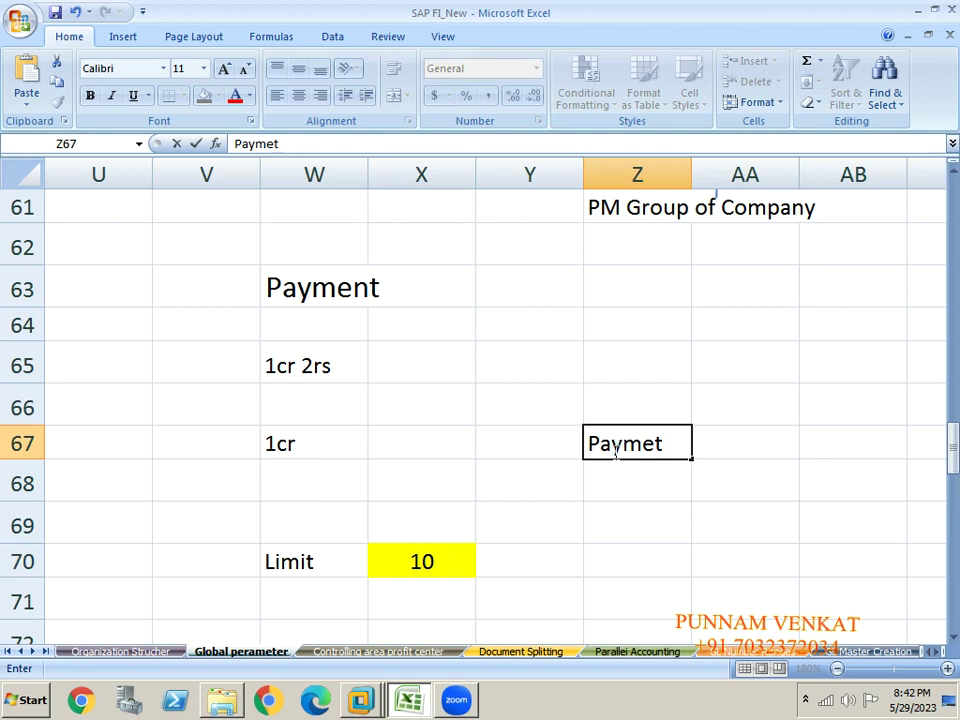
click(611, 478)
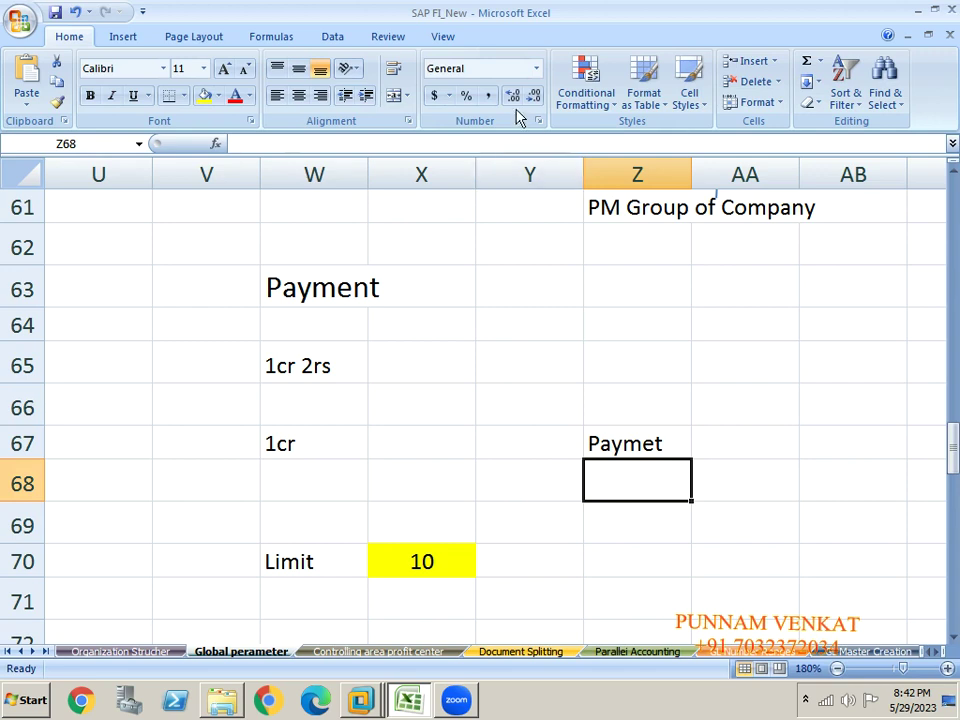
text(1000)
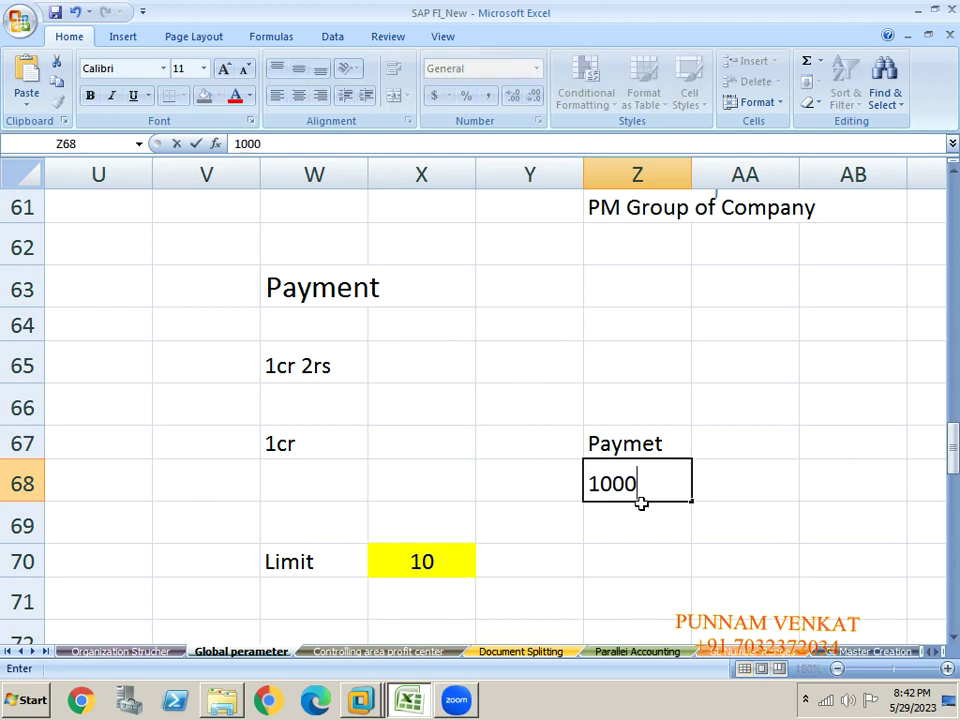
key(Return)
Label the 1000 payment amount by entering "have to" in cell Y68.
key(Up)
key(Left)
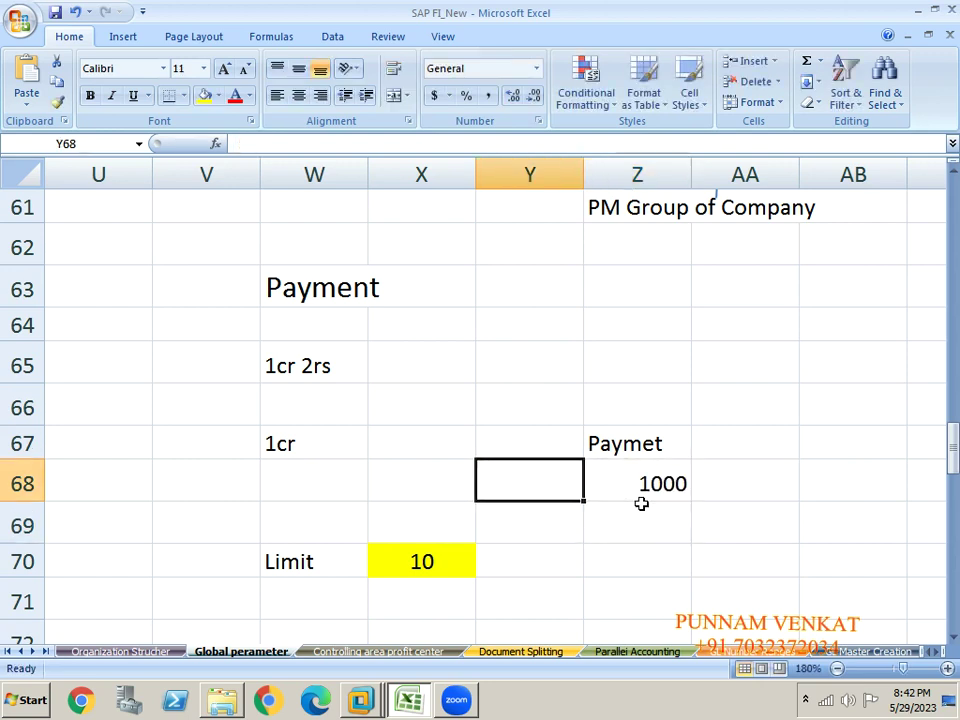
text(have to)
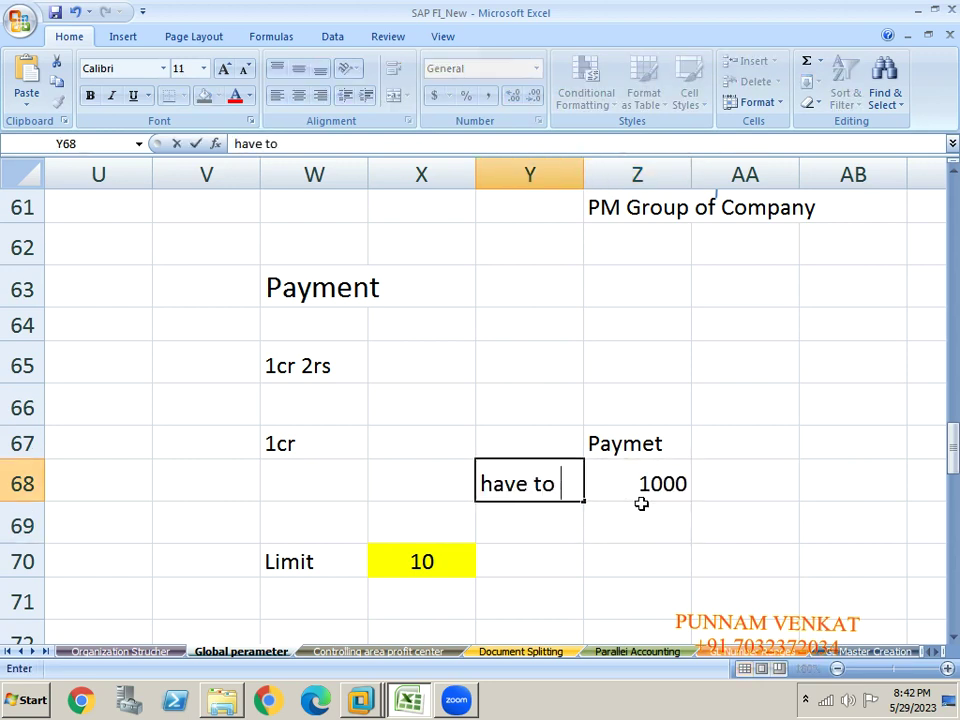
key(Return)
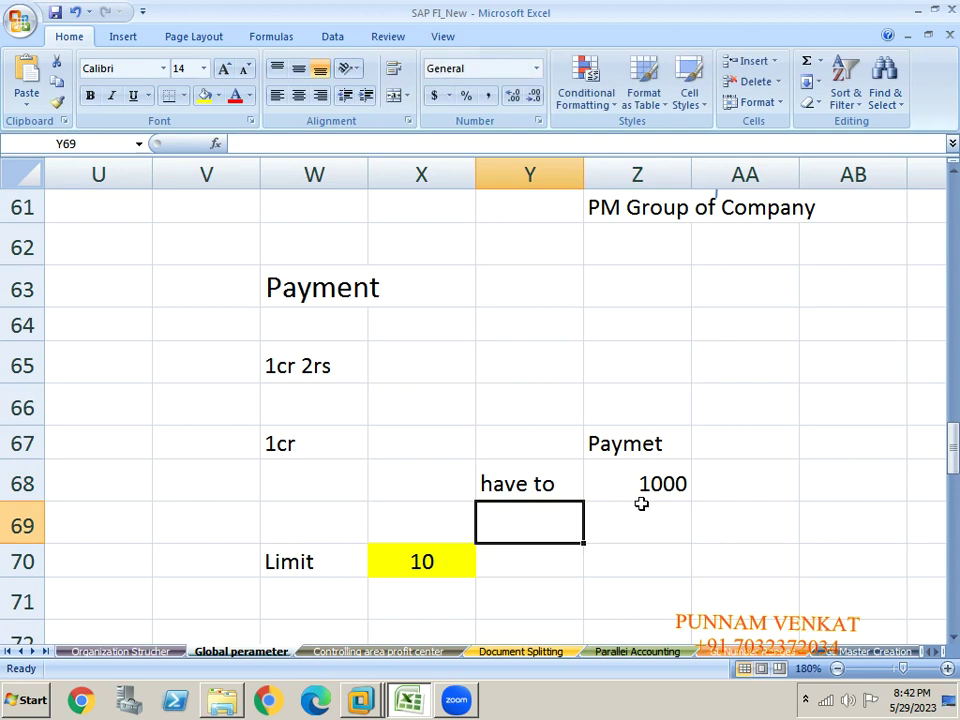
Enter the label "Paid" in cell Y70 and the paid amount 995 in Z70.
key(Up)
key(Up)
key(Up)
key(Down)
key(Down)
key(Down)
key(Down)
text(Paid)
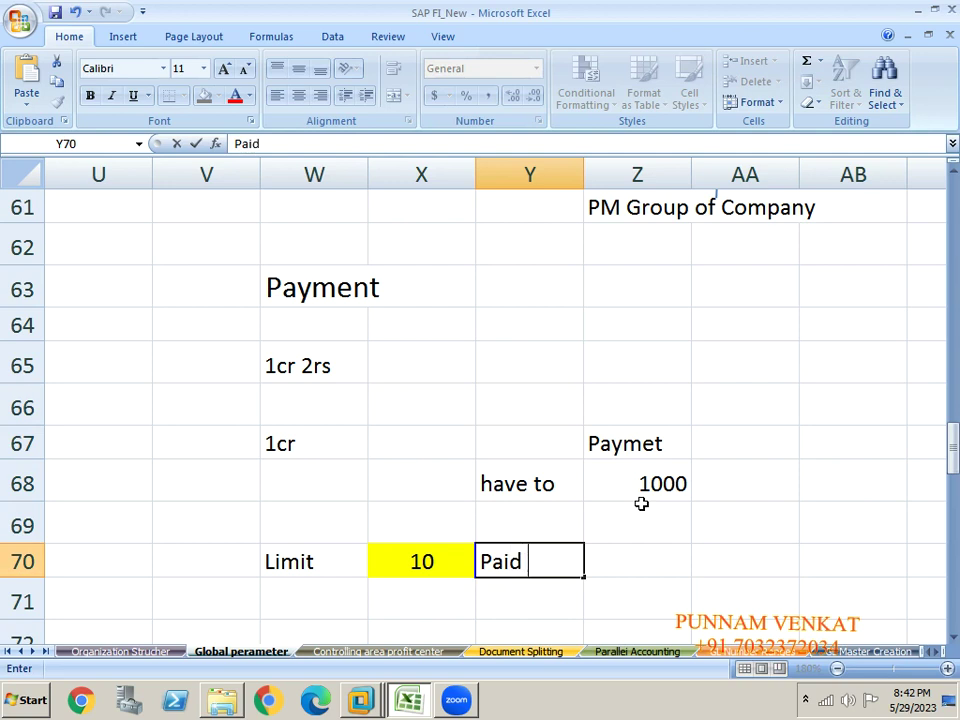
key(Tab)
text(99)
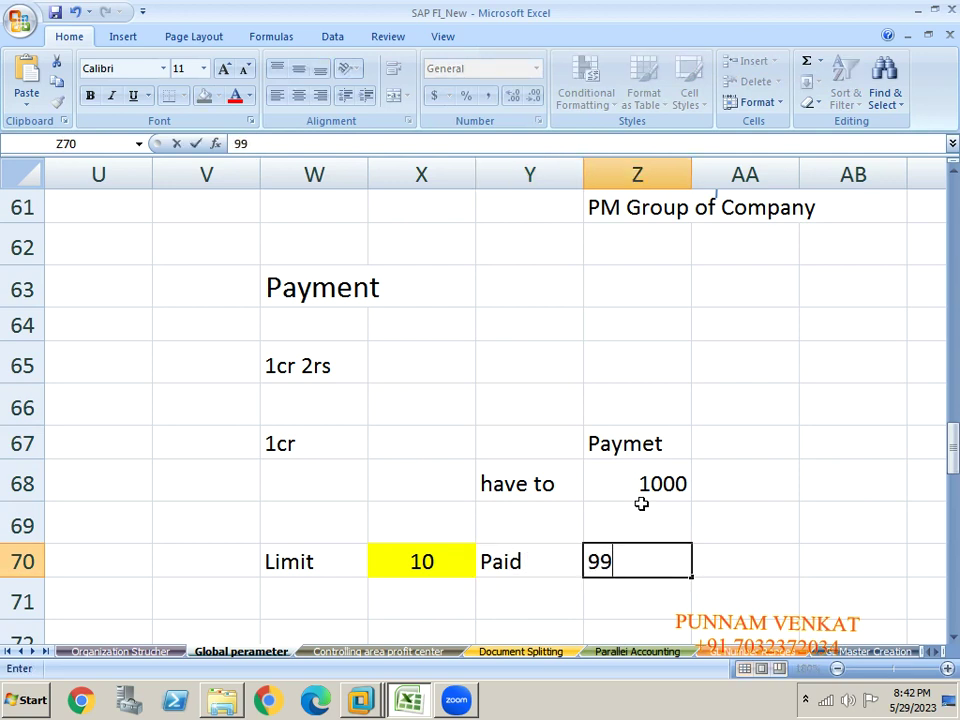
text(5)
key(Return)
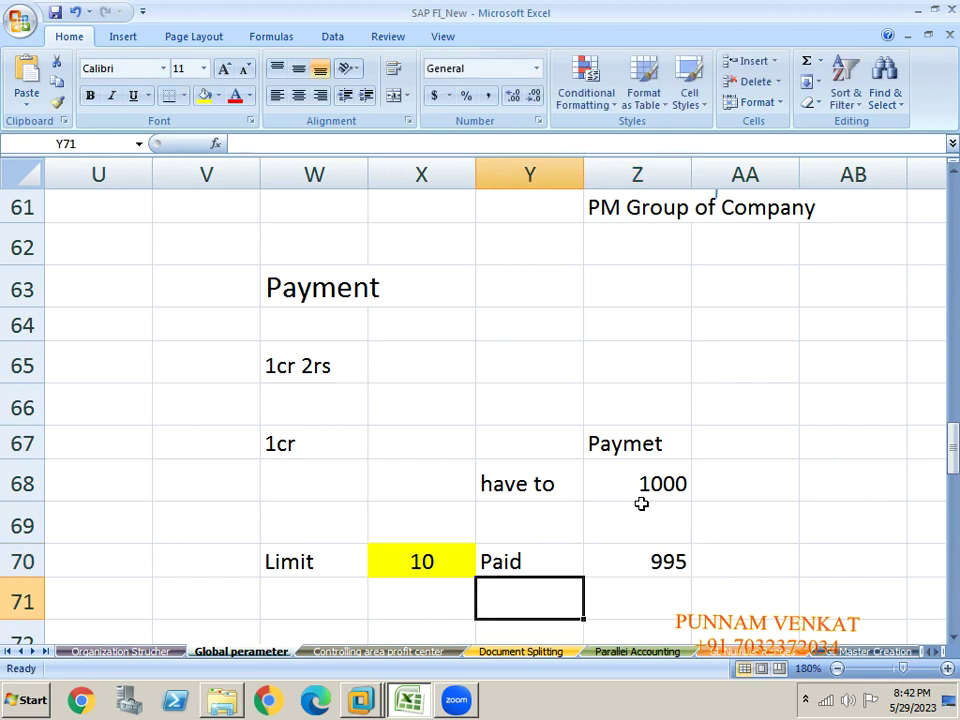
Calculate the difference between the amount due and the amount paid in cell Z72 with the formula =Z68-Z70.
key(Down)
key(Right)
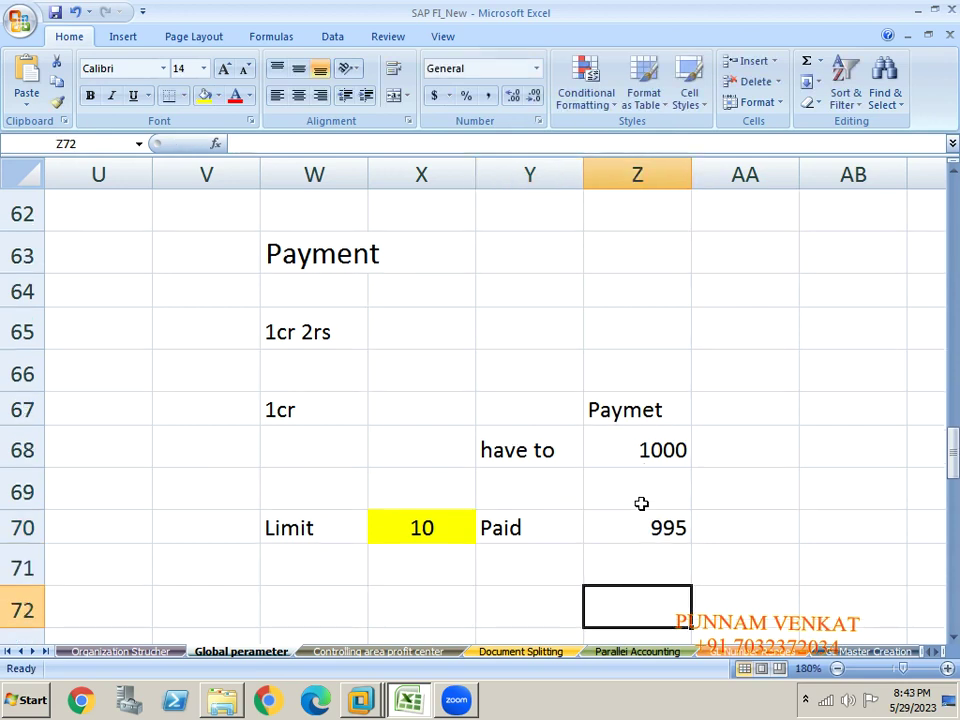
text(=)
key(Up)
key(Up)
key(Up)
key(Up)
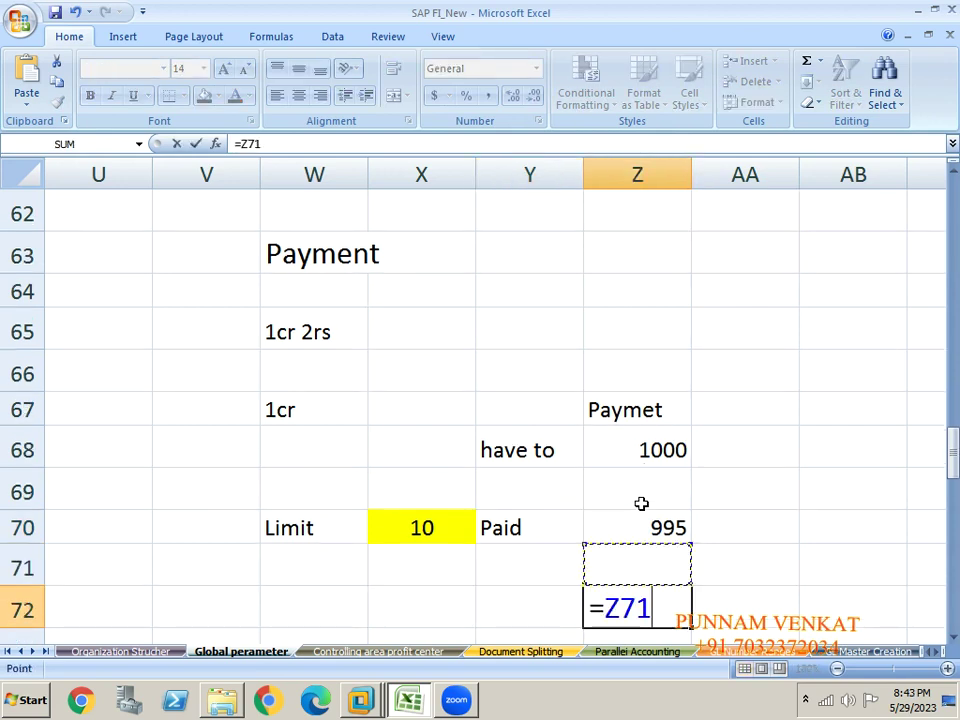
text(-)
key(Up)
key(Up)
key(Return)
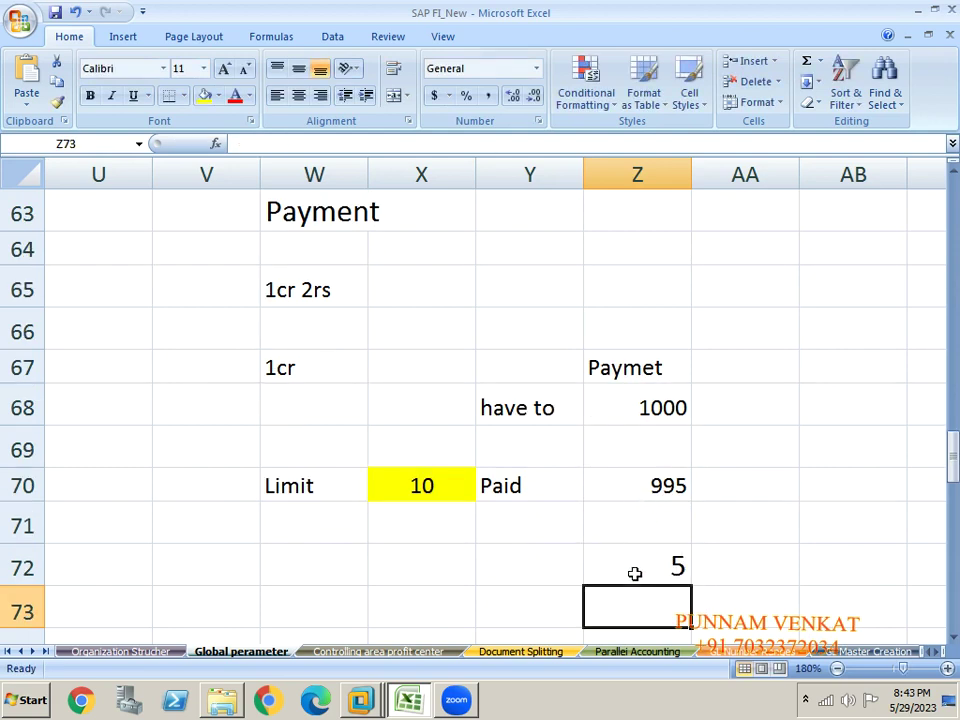
Fill the difference cell Z72 with light green.
click(636, 570)
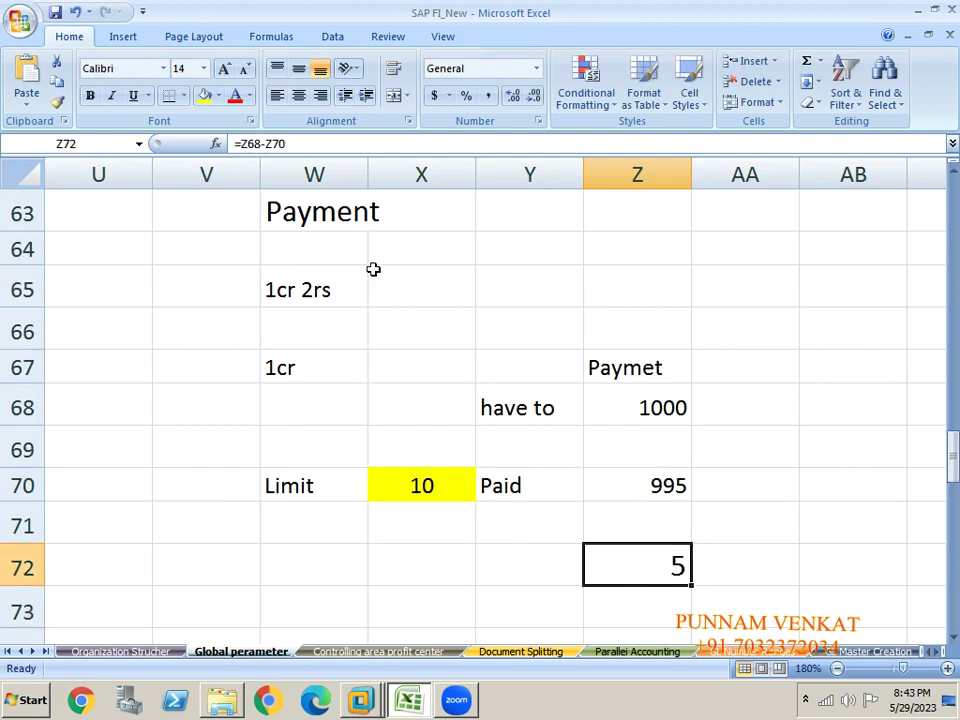
click(218, 95)
click(267, 238)
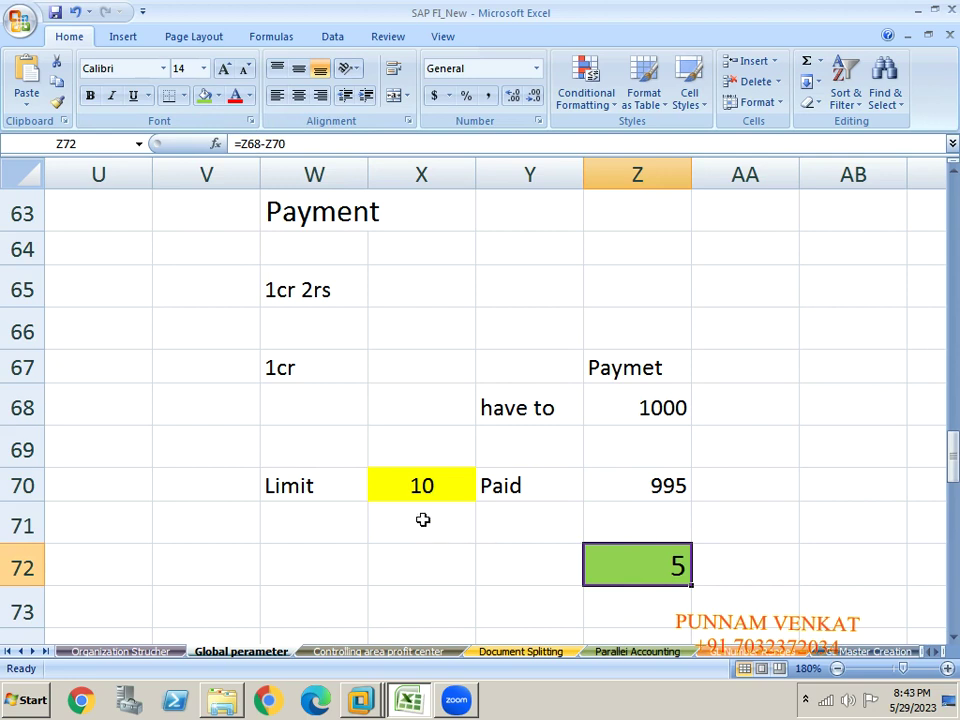
Set the paid amount in cell Z70 to 998 and check the difference in Z72.
click(413, 489)
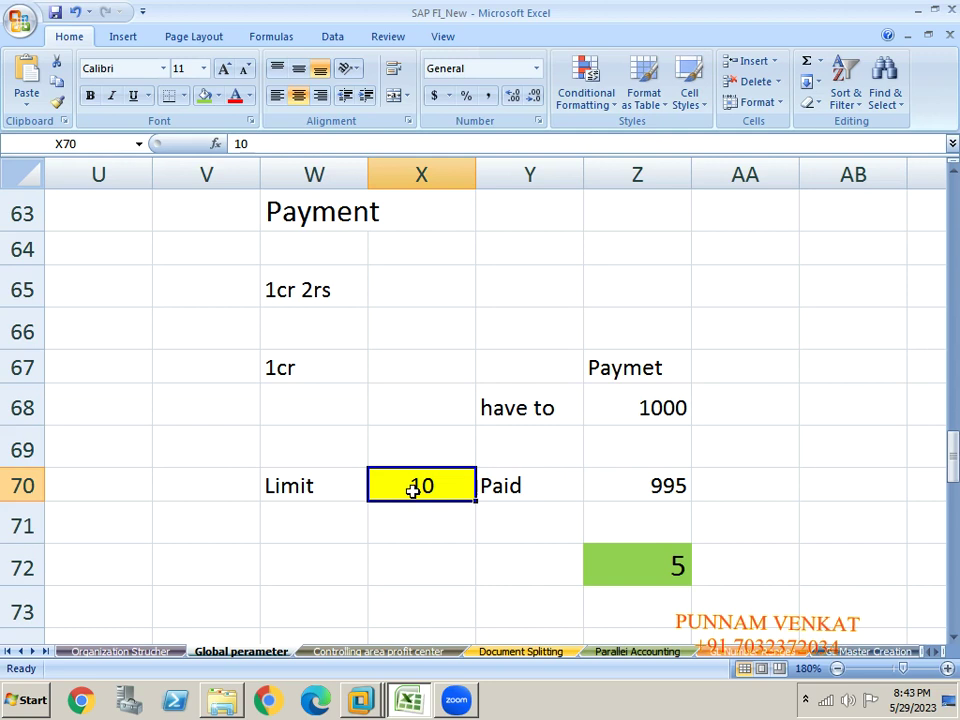
click(668, 485)
text(9)
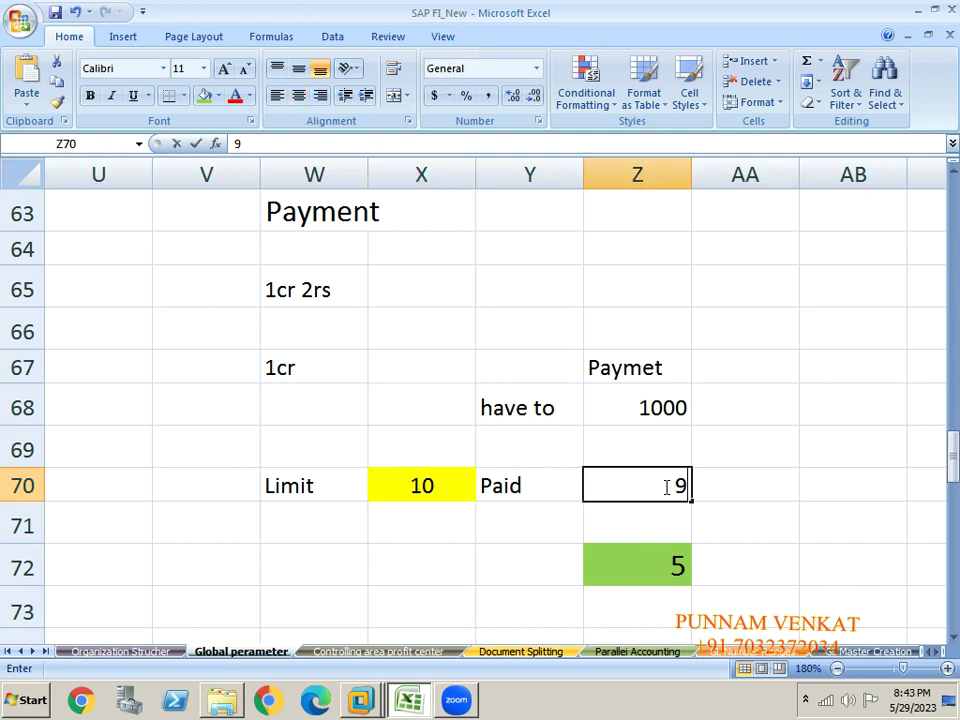
text(98)
key(Return)
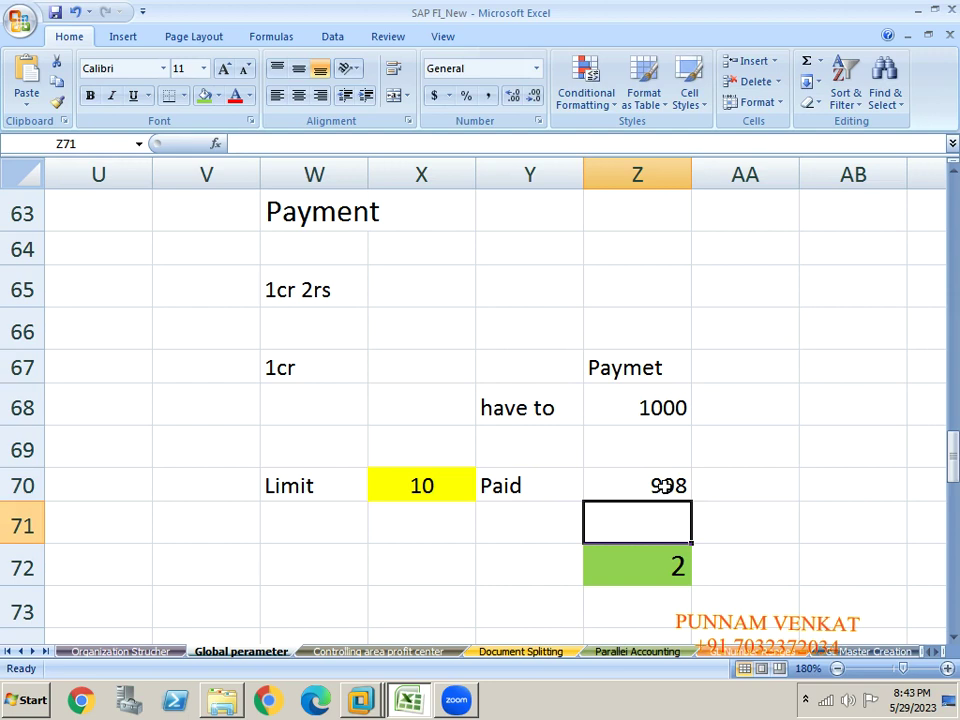
click(675, 575)
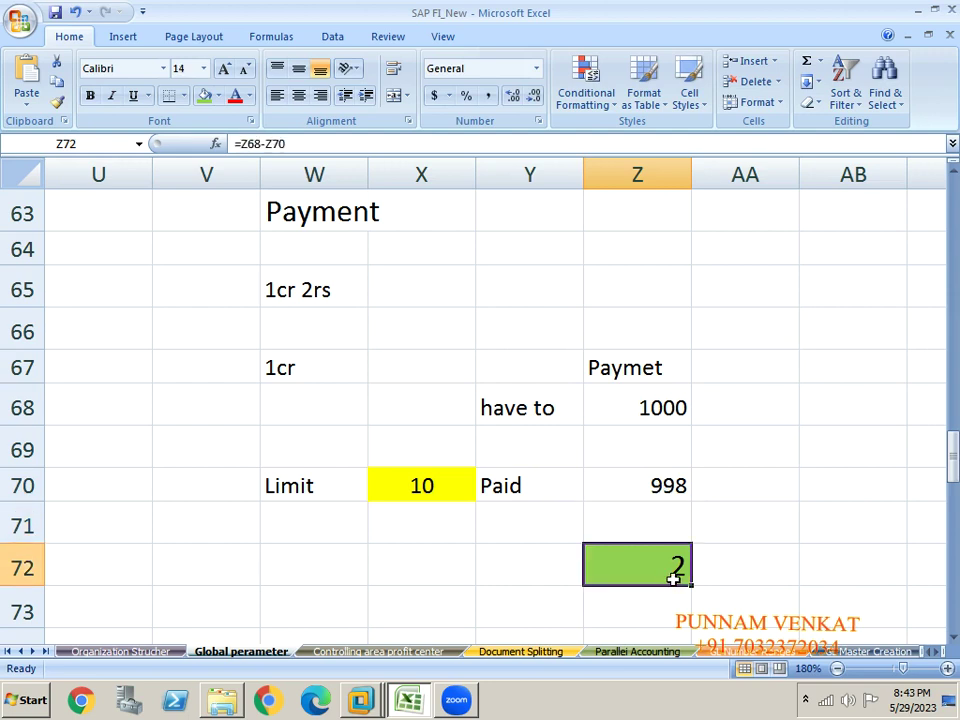
Set the paid amount in cell Z70 to 1000 and check the difference in Z72.
key(Up)
key(Up)
text(1000)
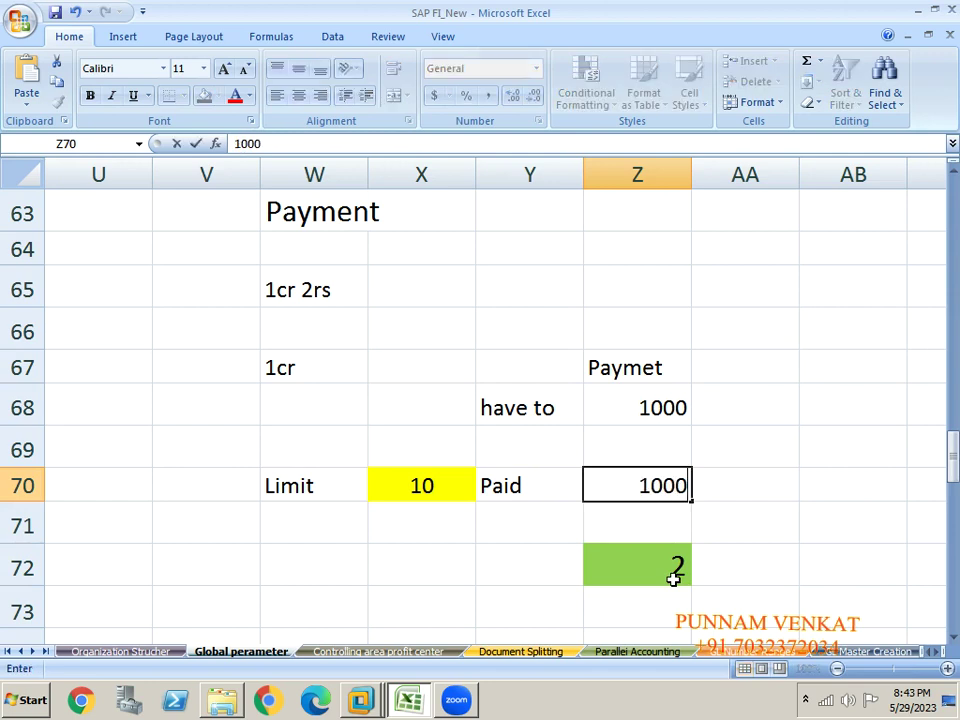
key(Return)
click(657, 573)
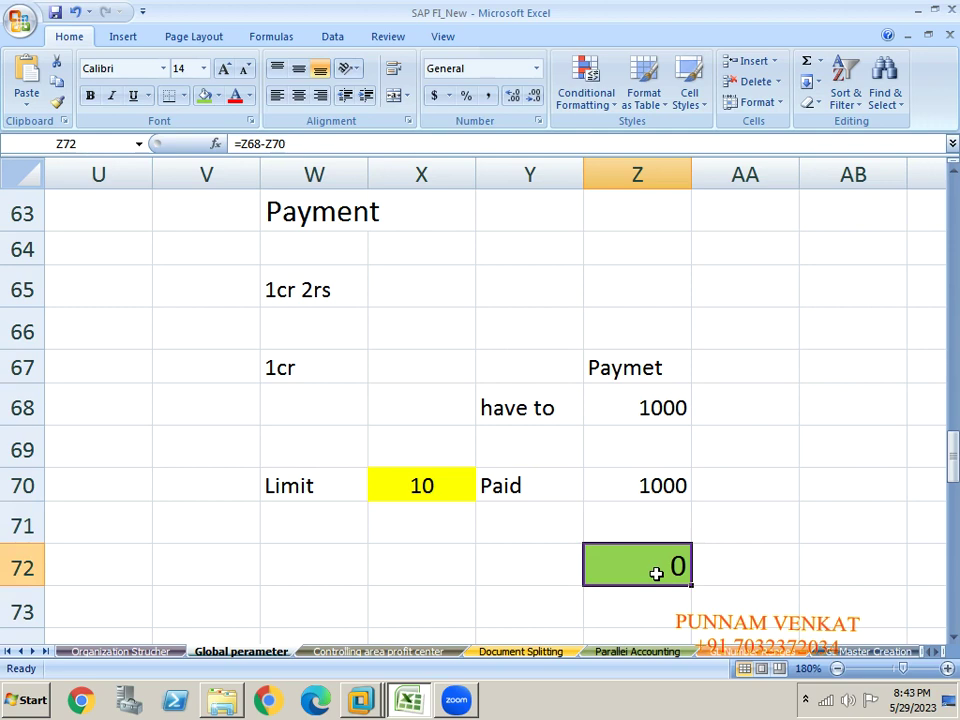
Set the paid amount in cell Z70 to 989 and compare the difference in Z72 with the limit in X70.
click(639, 491)
text(9)
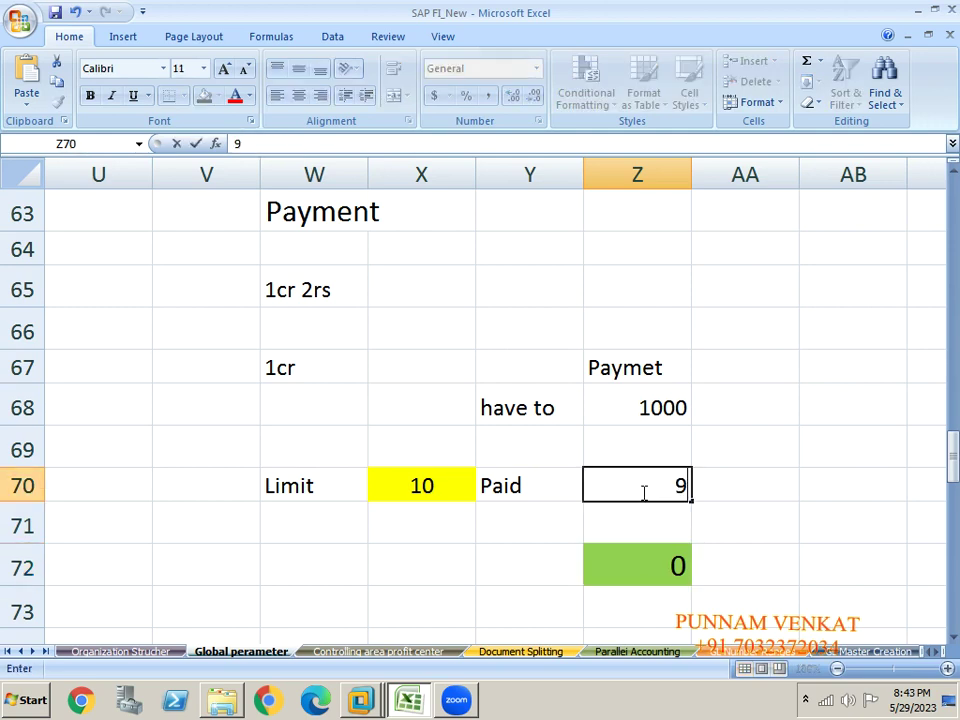
text(89)
key(Return)
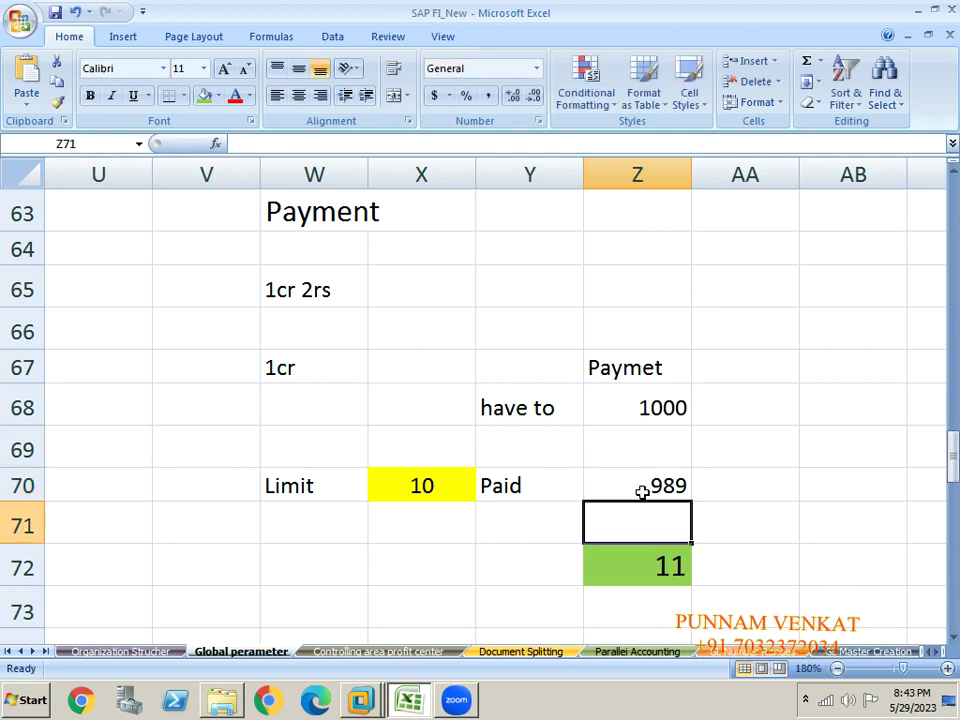
click(664, 576)
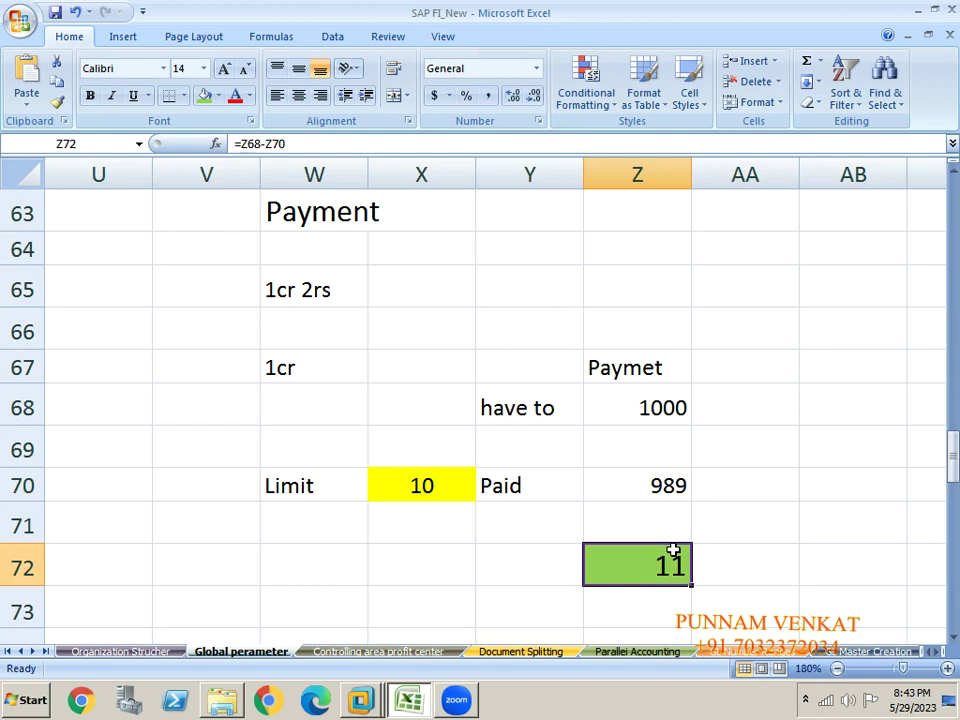
click(416, 486)
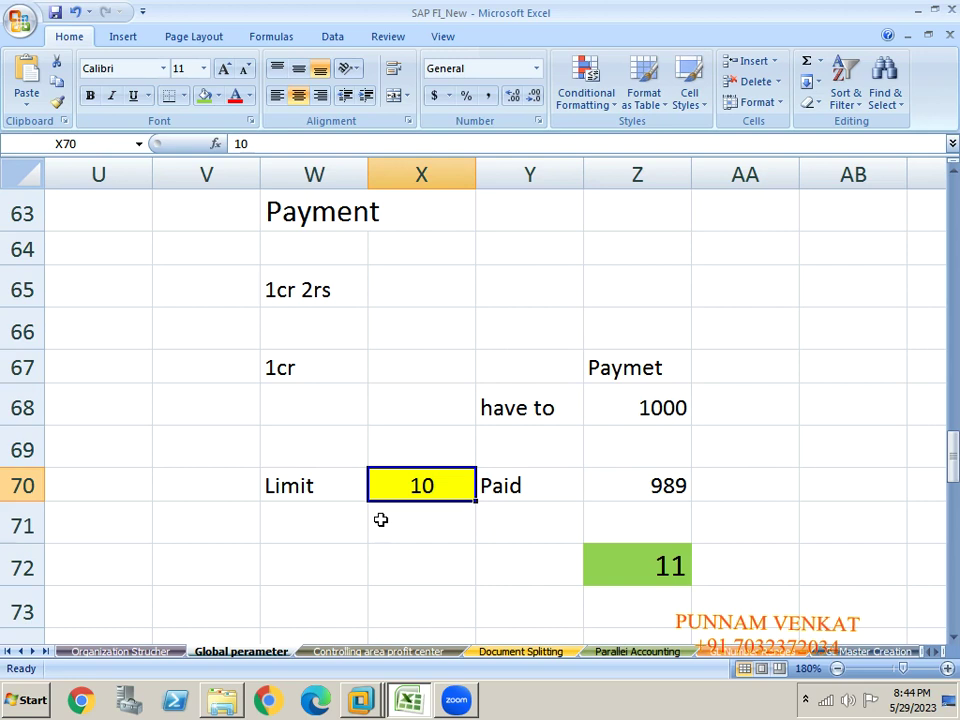
click(289, 452)
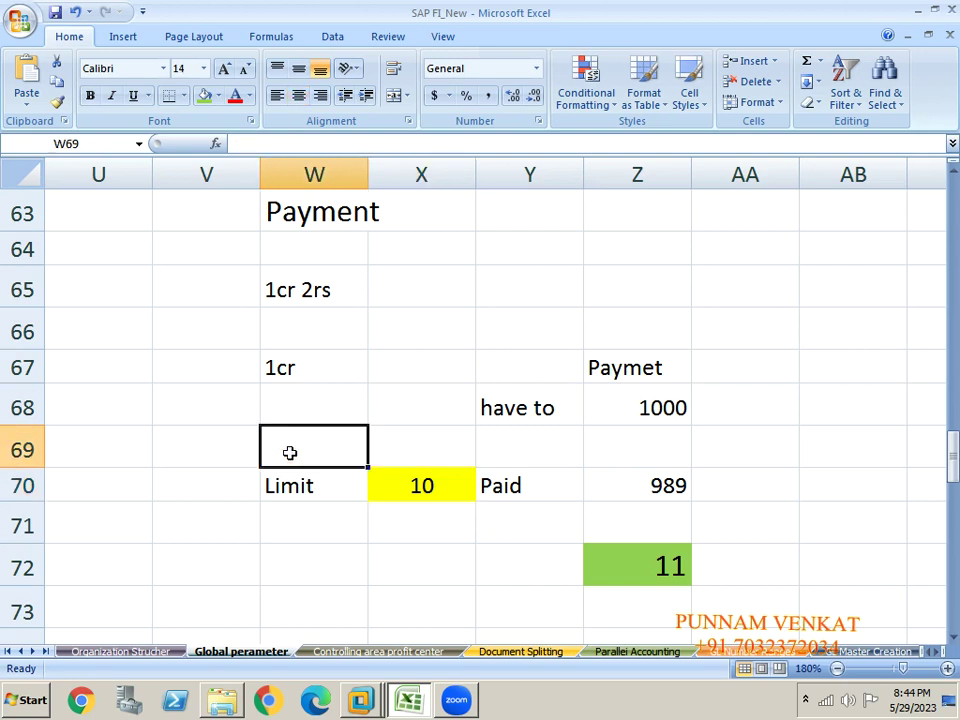
key(shift+Right)
key(shift+Down)
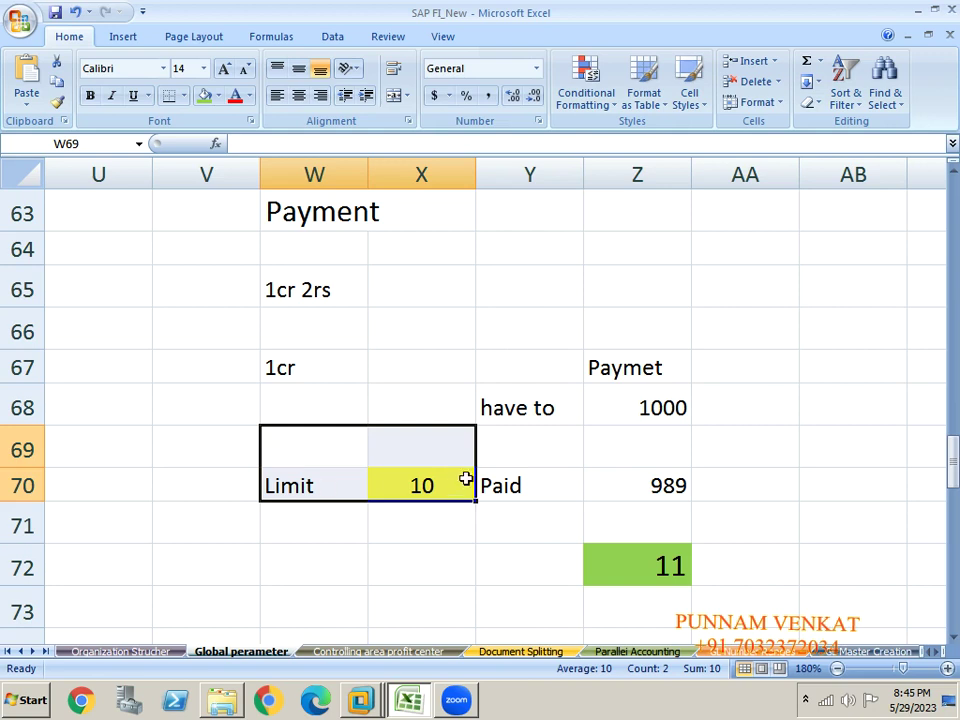
Replace the label in cell Y68 with "INVOICE".
click(685, 381)
click(653, 432)
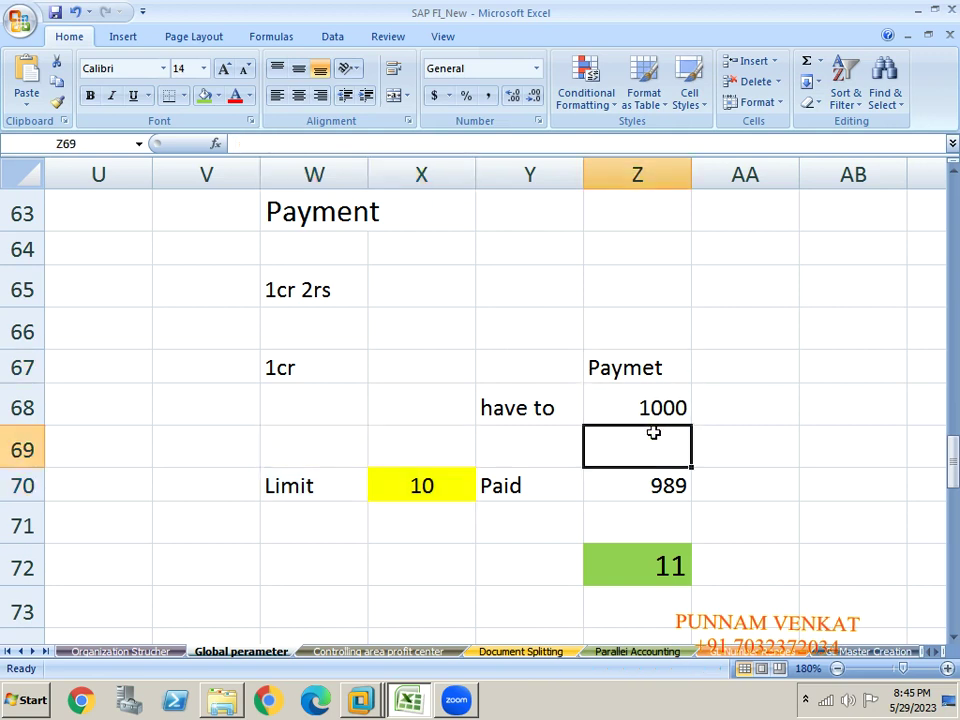
click(513, 406)
text(Inv)
key(BackSpace)
key(BackSpace)
text(NVOICE)
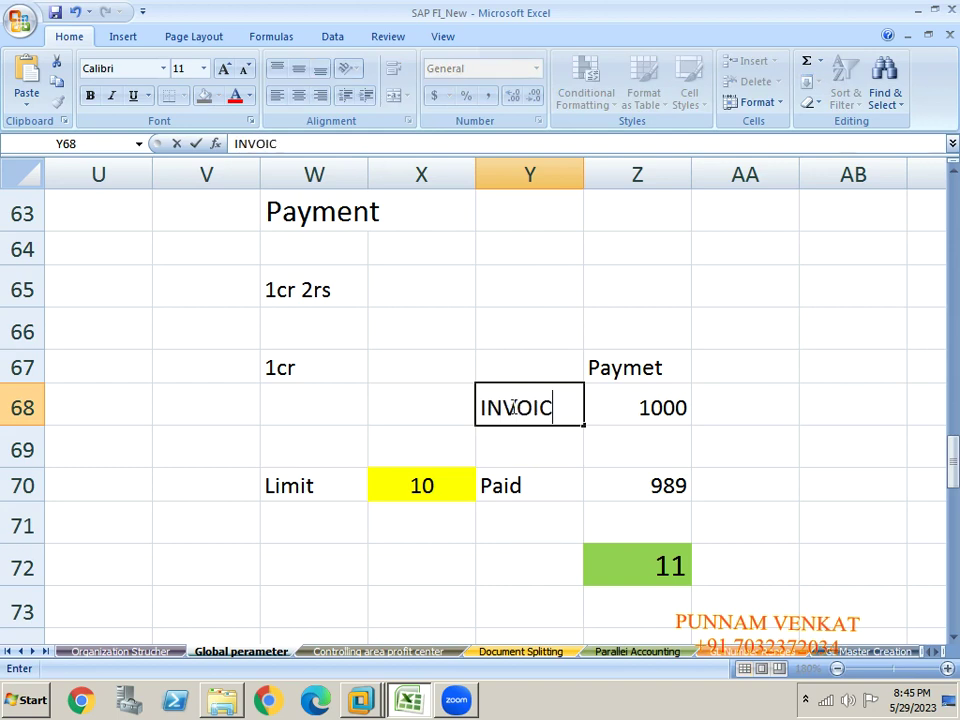
key(Return)
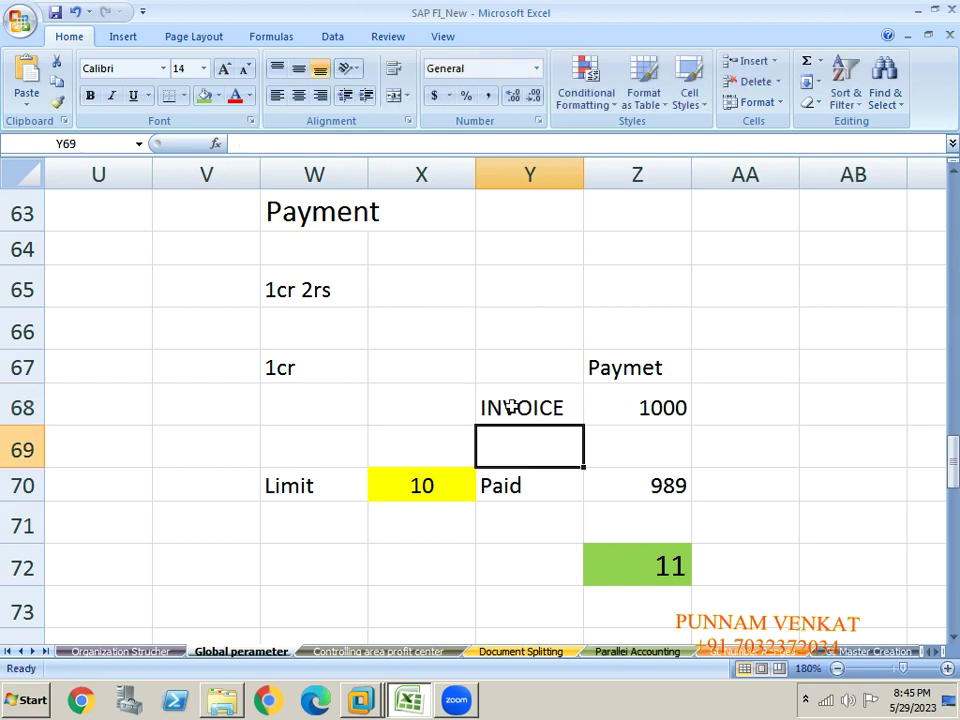
Replace the label in cell Y70 with "Payment".
click(653, 404)
click(504, 489)
text(pAYMENT)
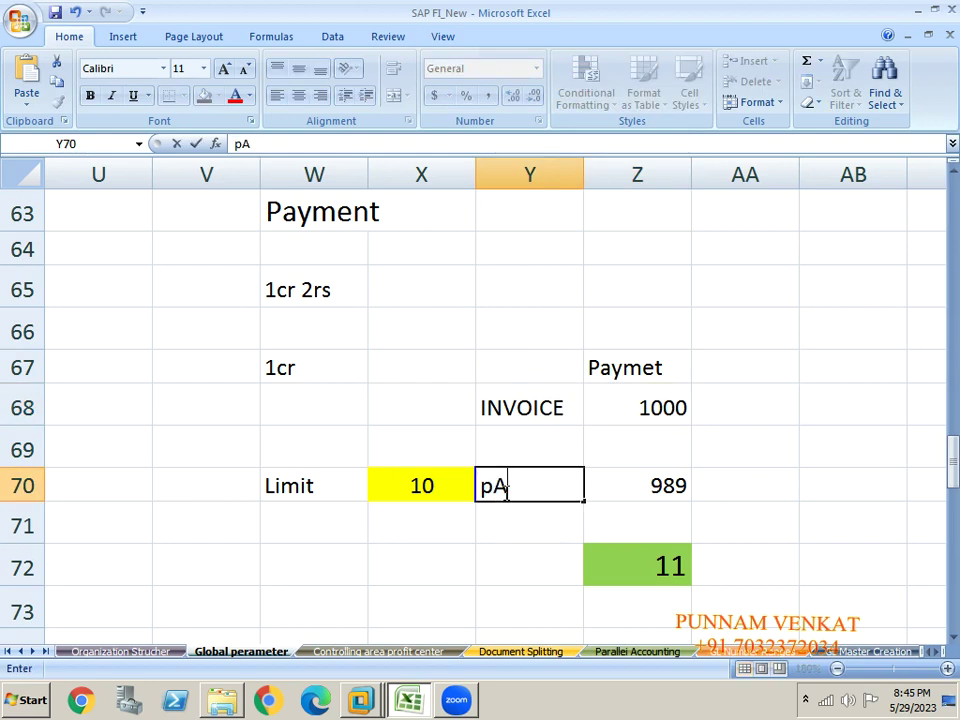
key(Return)
key(Up)
key(Right)
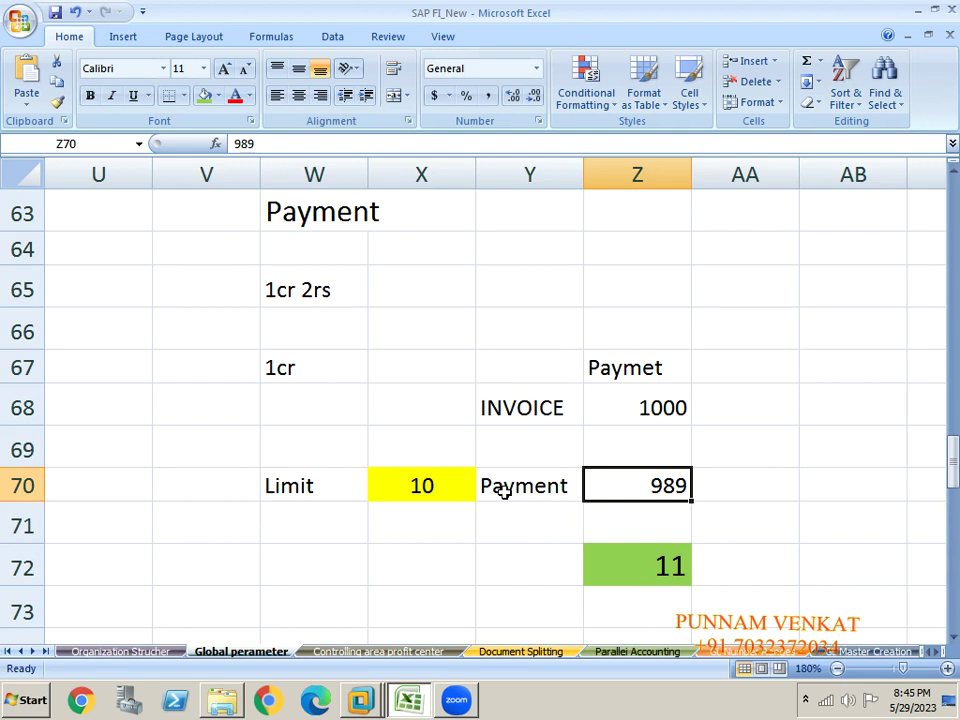
Set the payment amount in cell Z70 to 995 and check the difference in Z72 against the limit.
click(613, 567)
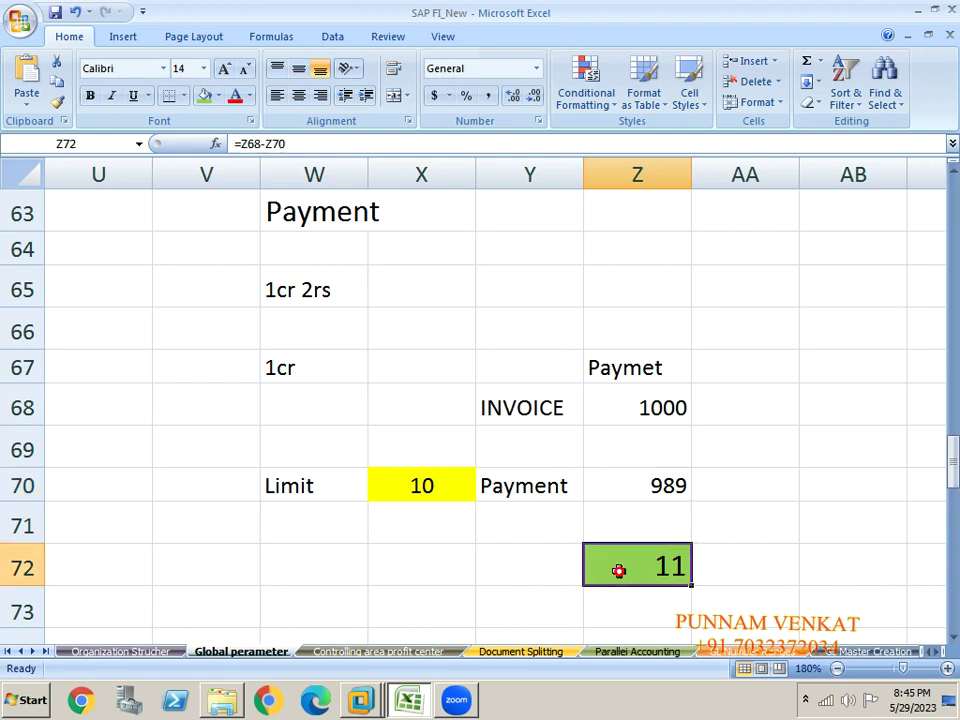
click(322, 489)
click(407, 487)
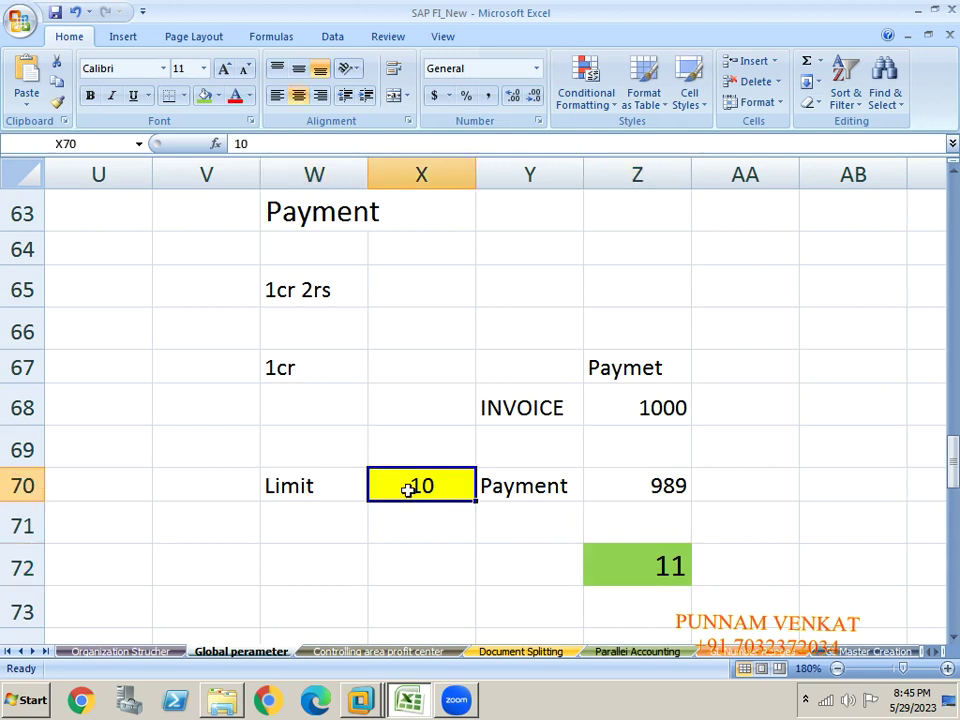
click(614, 565)
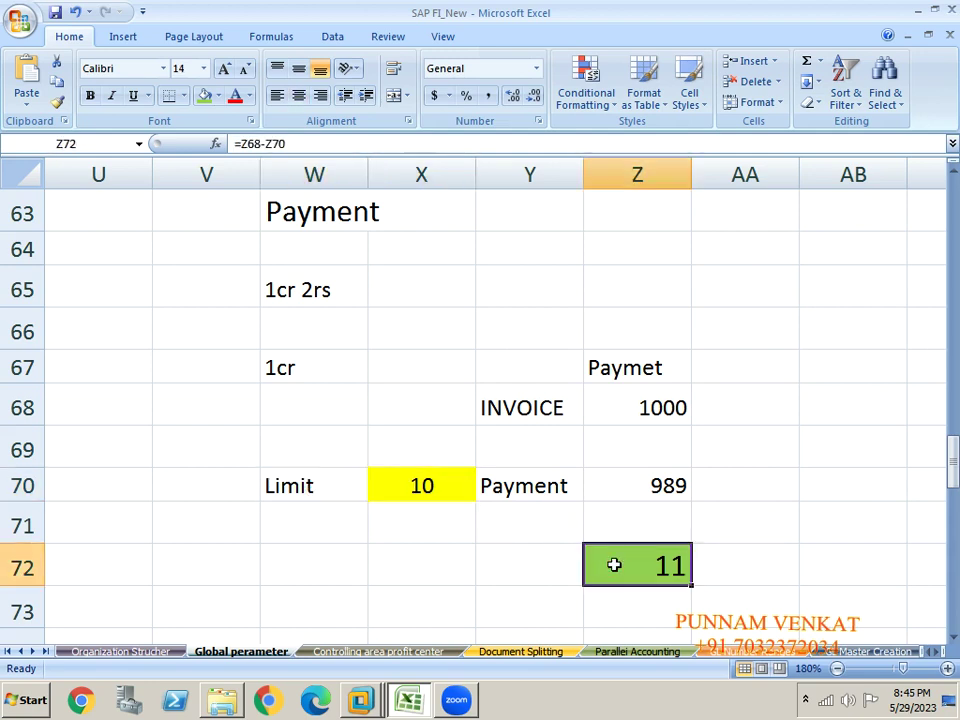
click(640, 486)
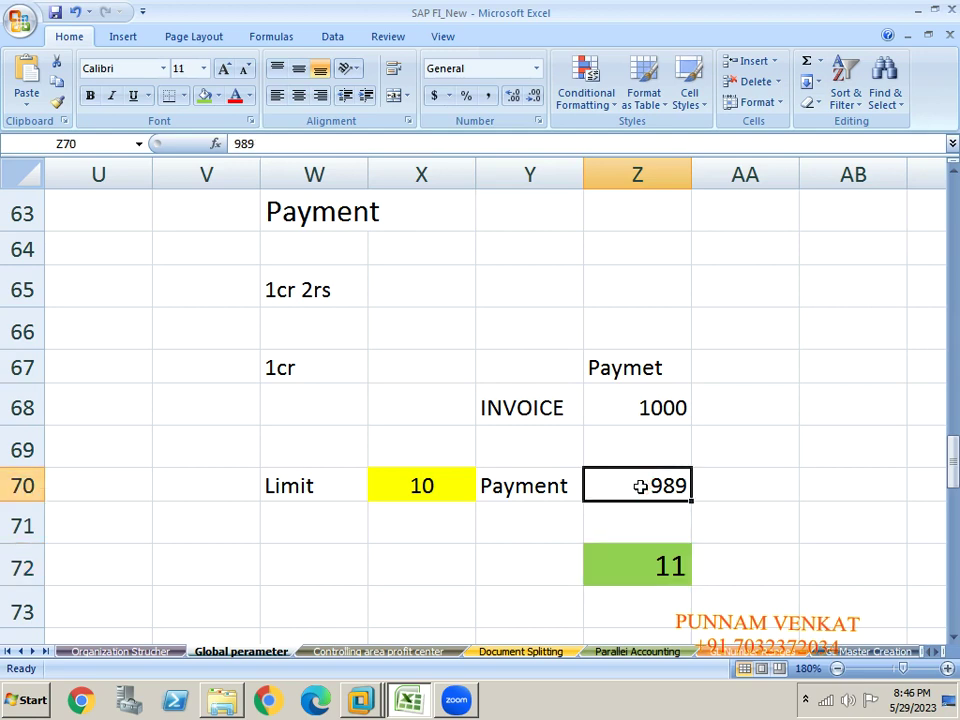
text(995)
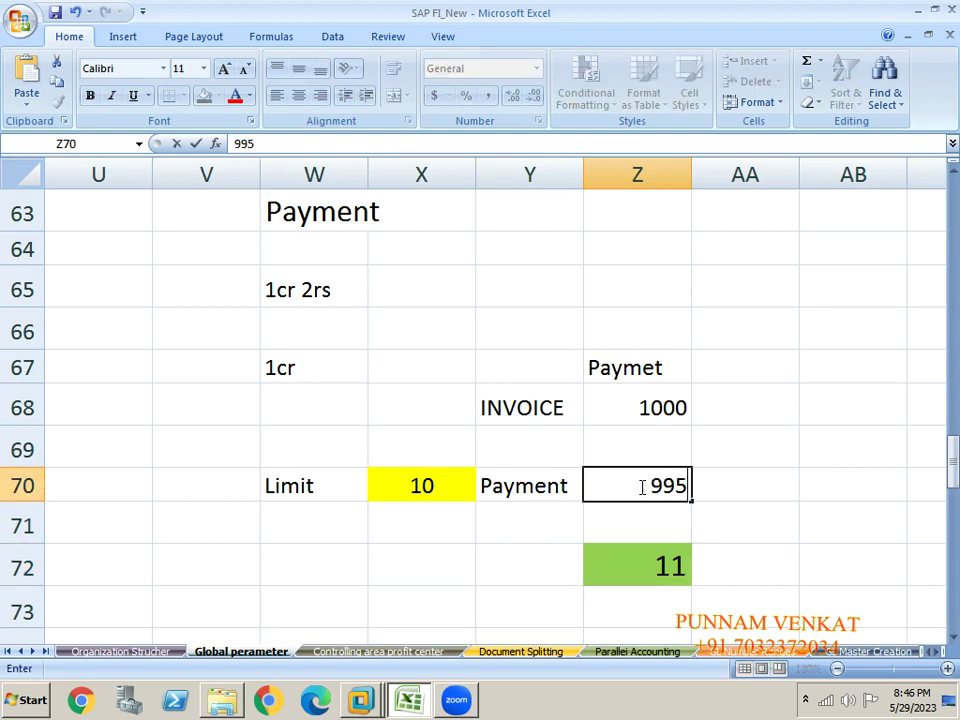
key(Return)
click(650, 568)
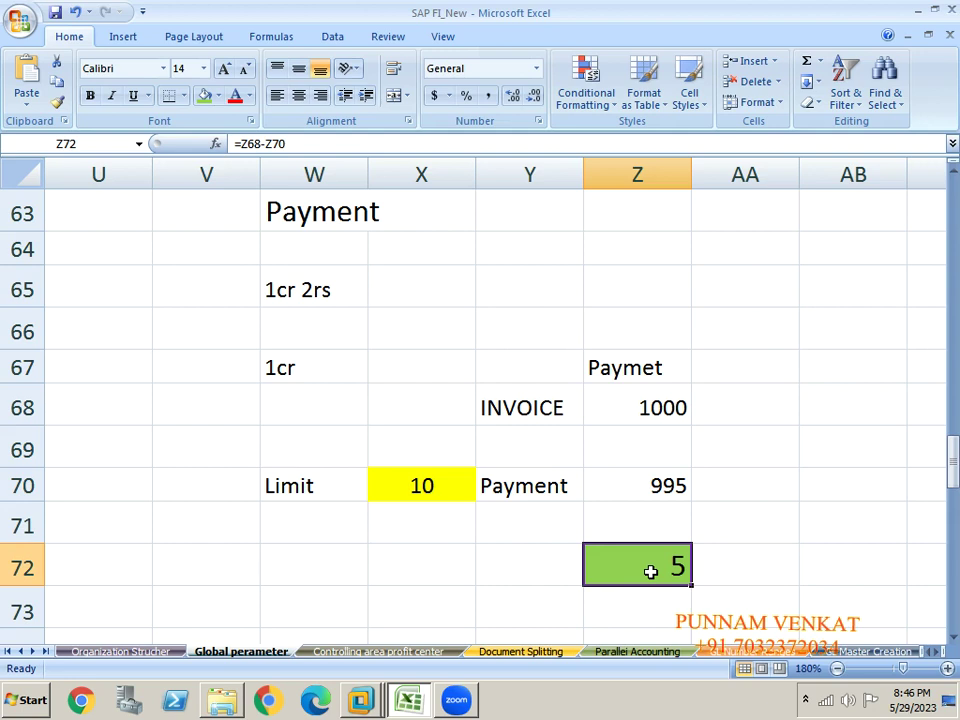
Set the payment amount in cell Z70 to 999 and check the difference in Z72.
key(Up)
key(Up)
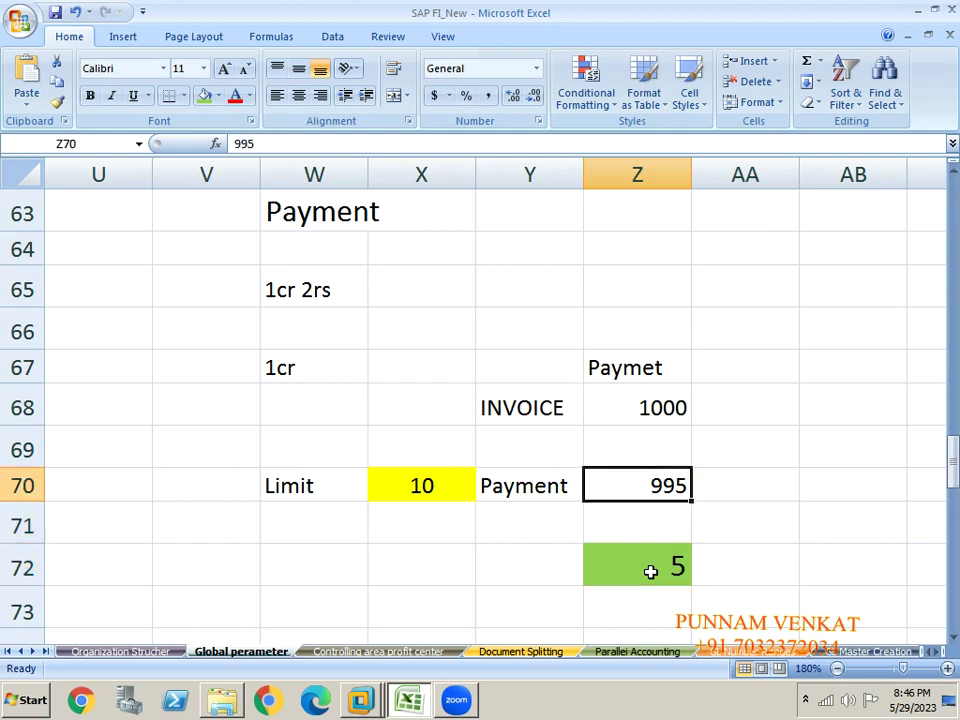
text(999)
key(Return)
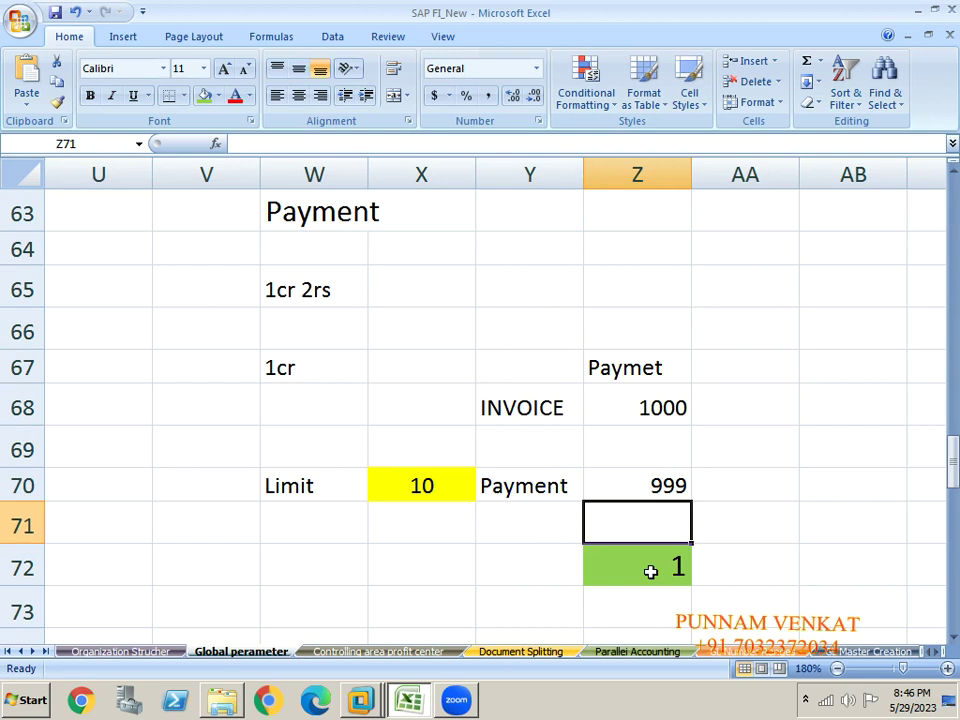
click(652, 572)
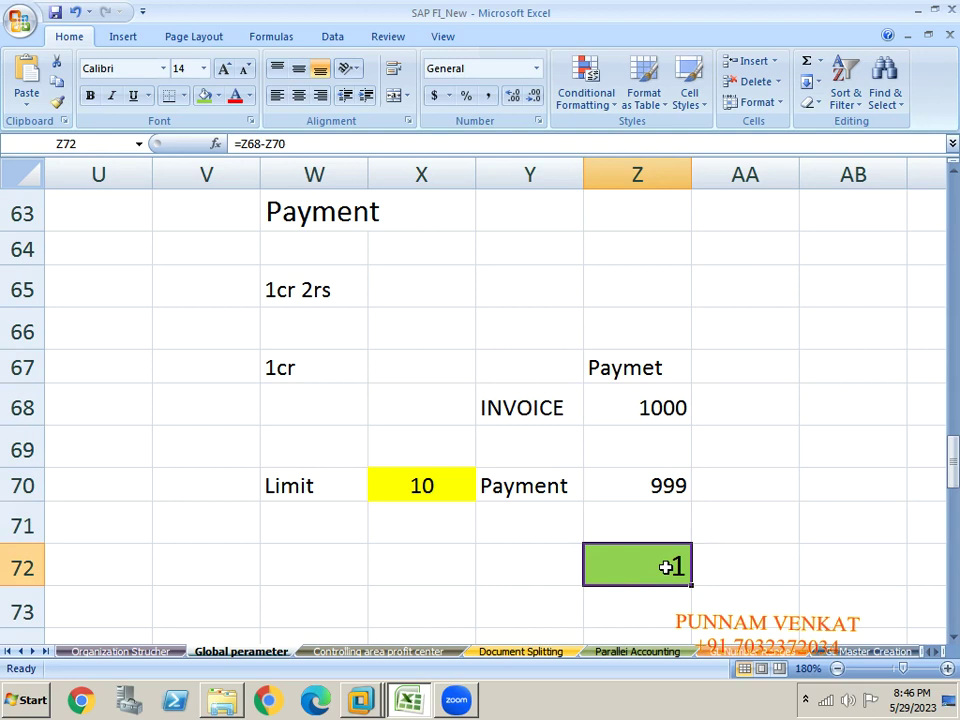
Compare the limit in cell X70 with the payment difference in Z72.
click(396, 485)
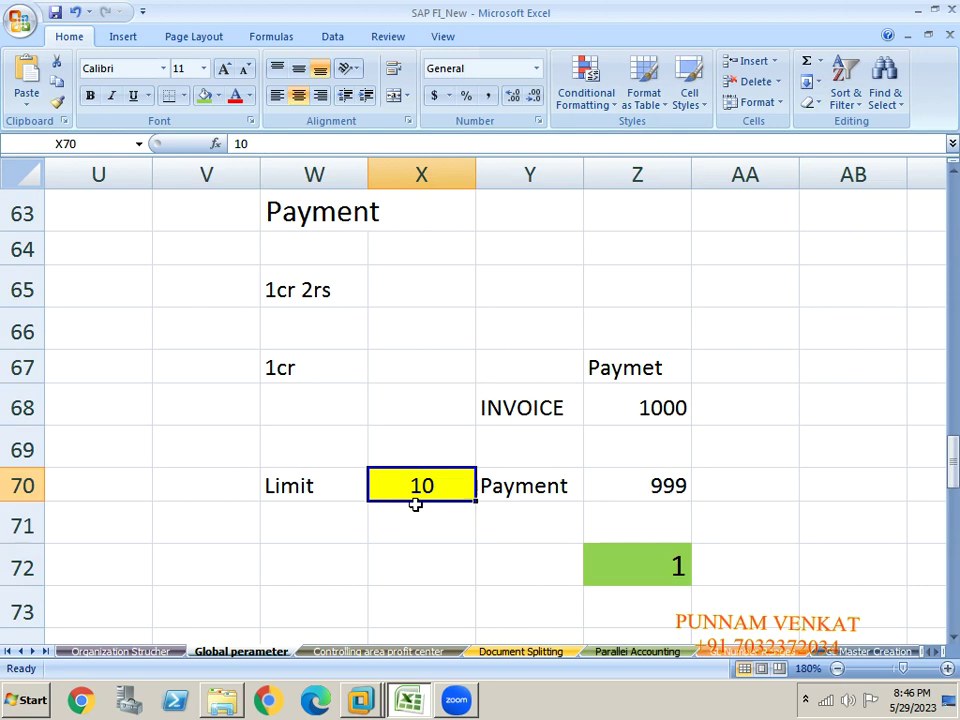
click(306, 448)
key(shift+Right)
key(shift+Down)
key(shift+Down)
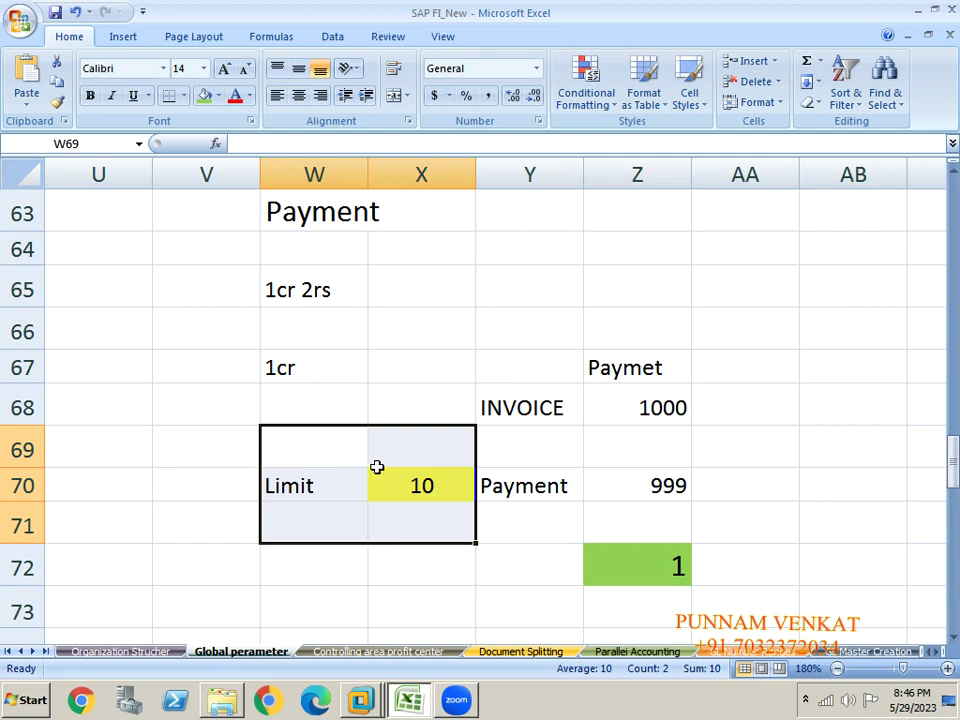
click(648, 563)
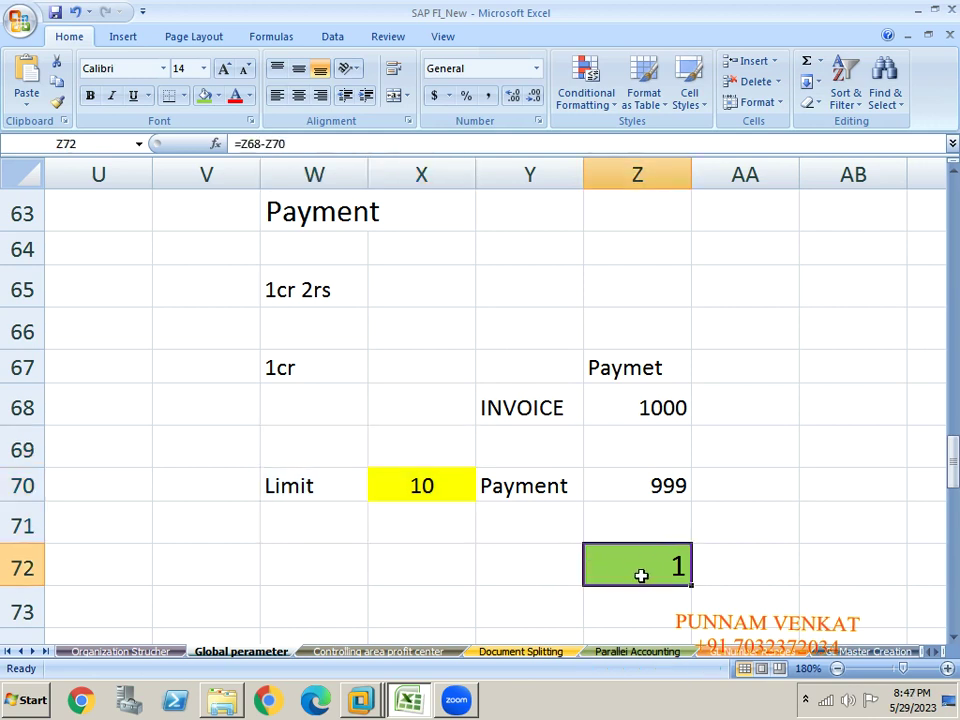
click(425, 503)
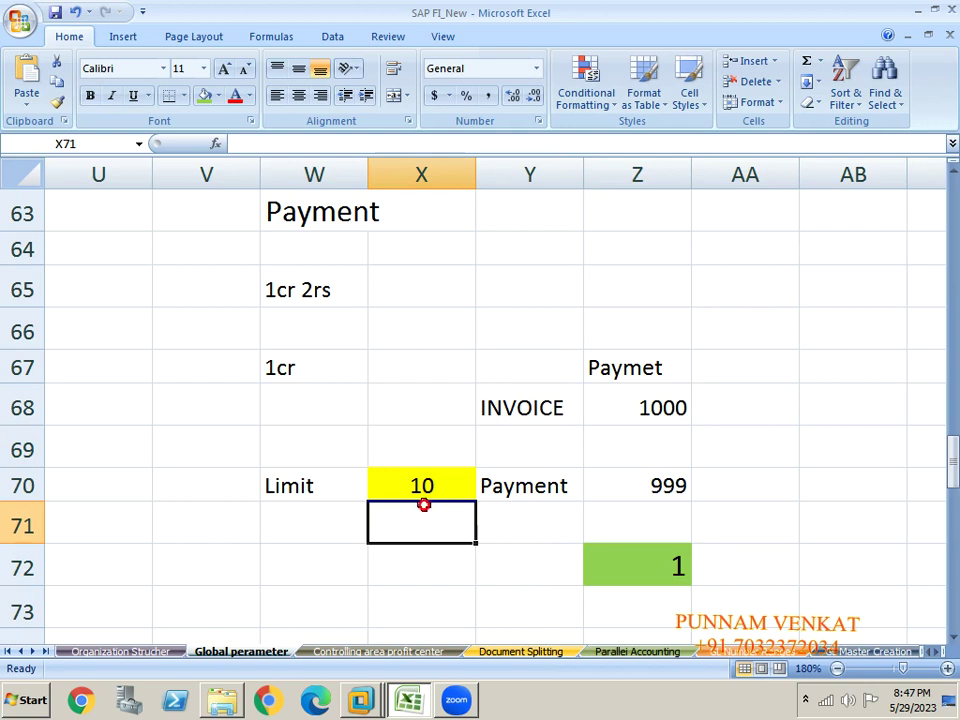
click(617, 553)
click(457, 503)
click(296, 665)
click(445, 332)
key(alt+Tab)
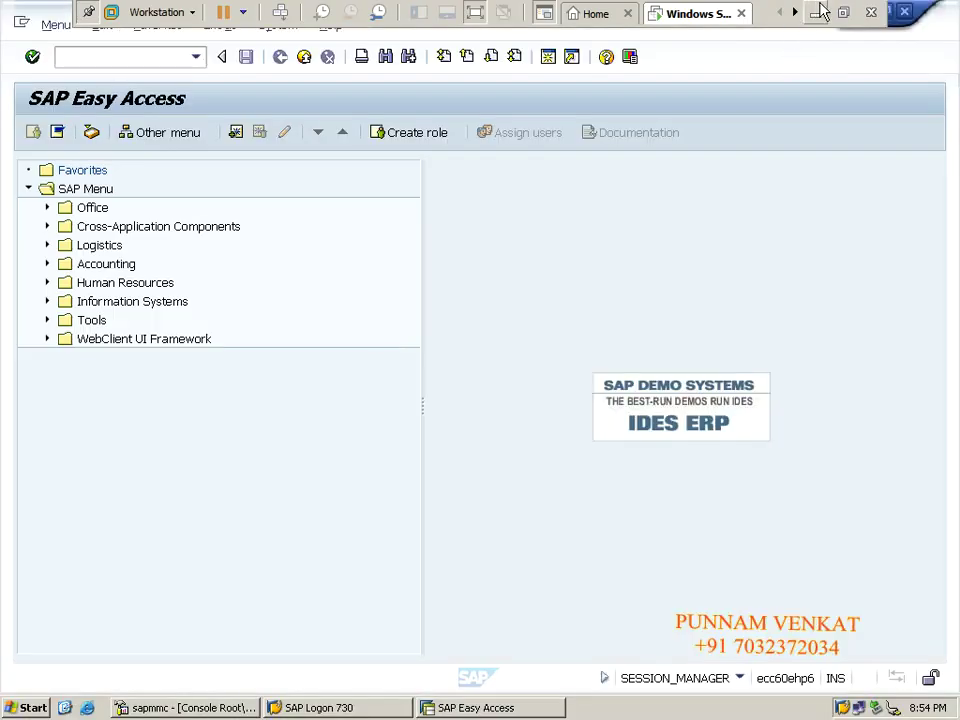
click(818, 12)
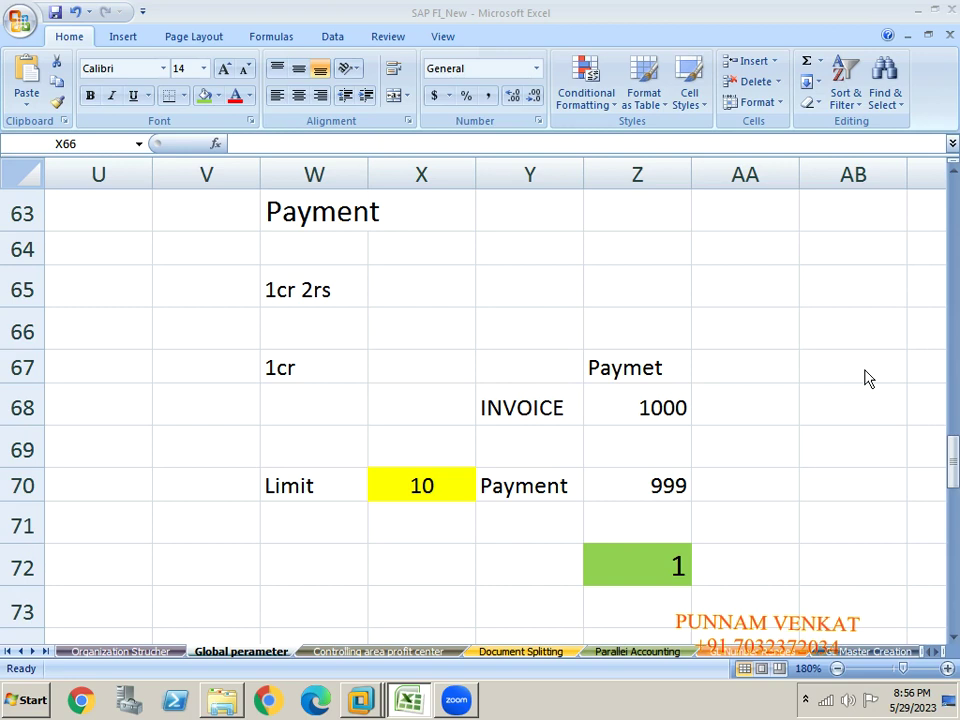
Clear the contents of the old payment example in cells V63:Z73.
click(625, 47)
click(407, 317)
click(193, 197)
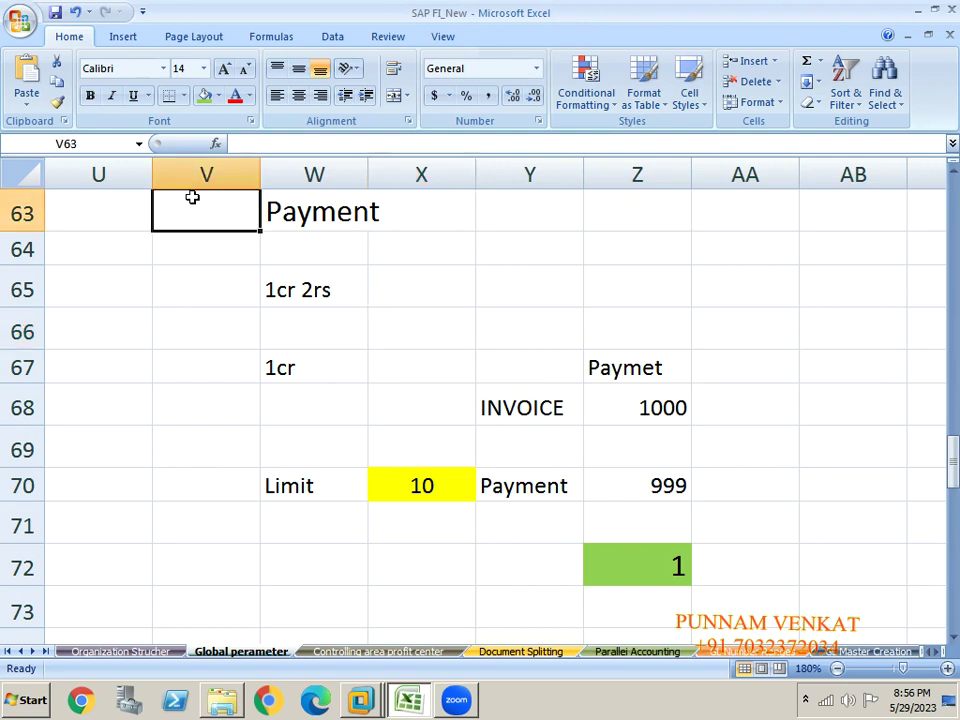
key(shift+Right)
key(shift+Right)
key(shift+Right)
key(shift+Right)
key(shift+Down)
key(shift+Down)
key(shift+Down)
key(shift+Down)
key(shift+Down)
key(shift+Down)
key(shift+Down)
key(shift+Down)
key(shift+Down)
key(shift+Down)
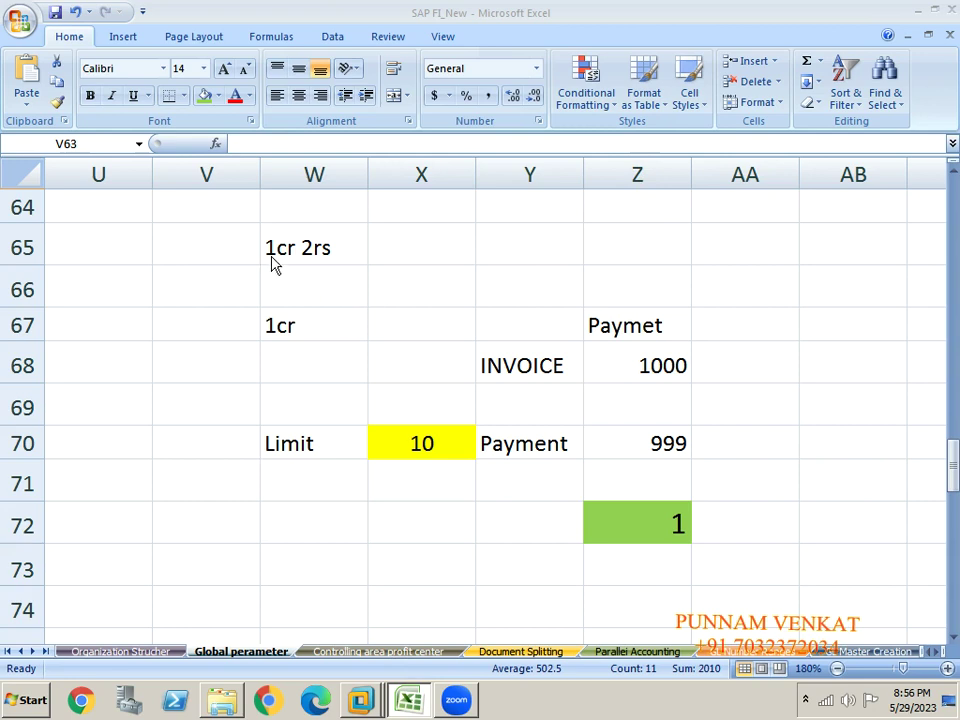
scroll(204, 234, up, 2)
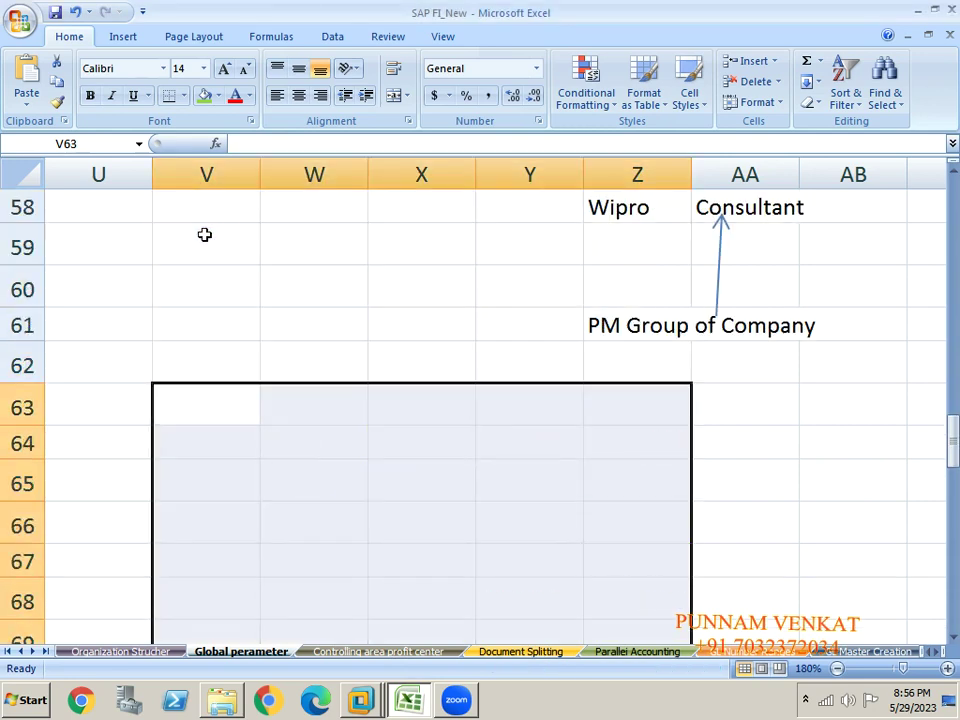
click(343, 491)
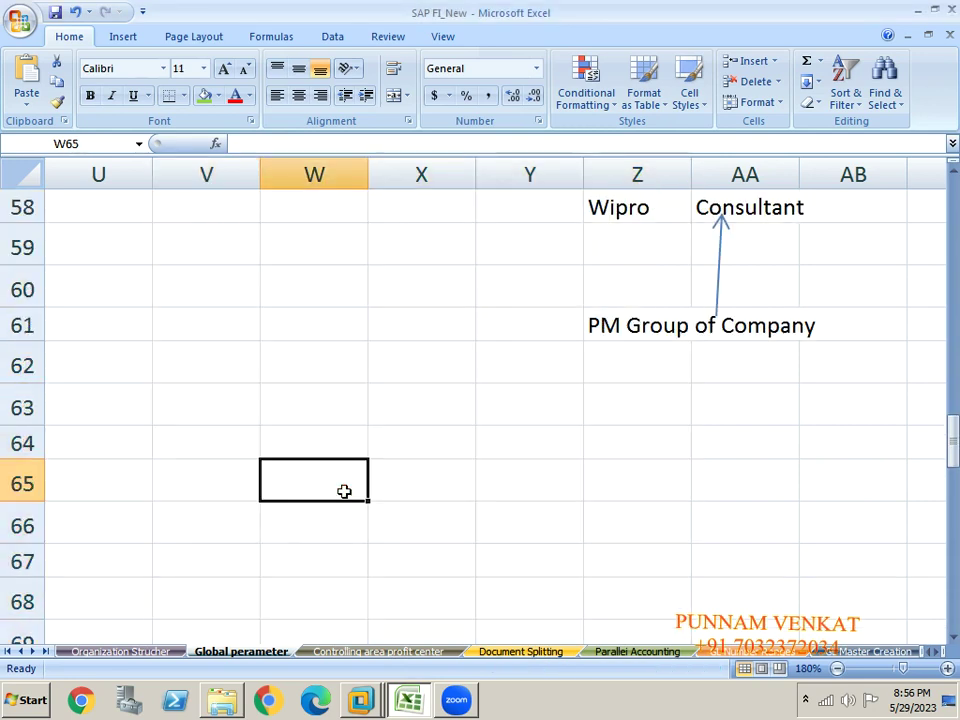
key(Return)
key(Return)
key(Return)
key(Return)
key(Return)
key(Return)
key(Return)
key(Return)
key(Return)
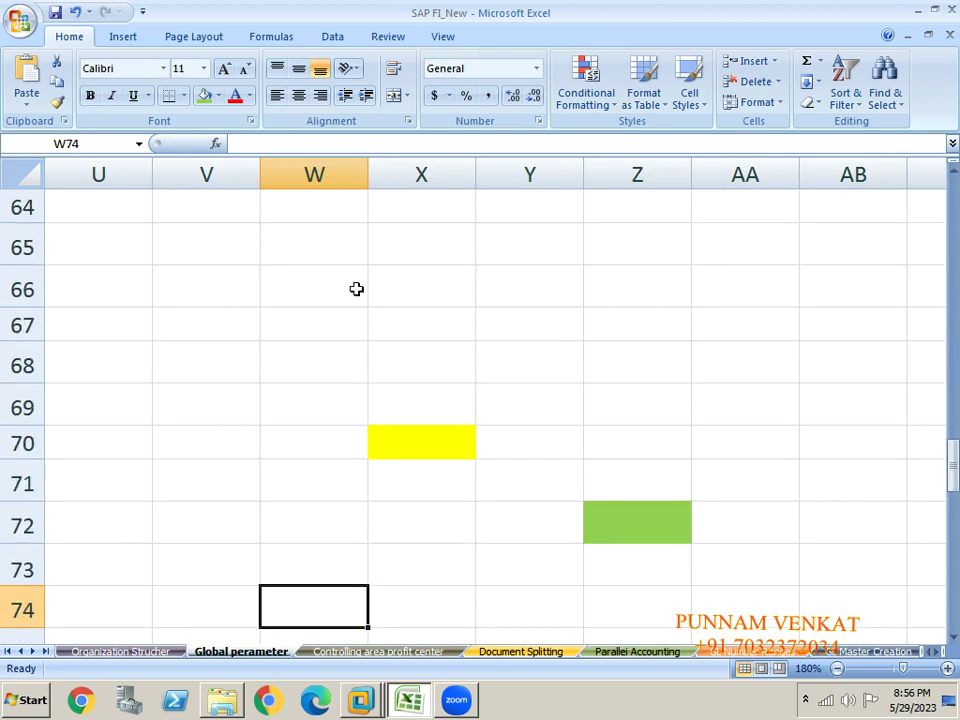
Enter the label "Limit" in cell W66 and the value 10 beside it in X66.
click(326, 291)
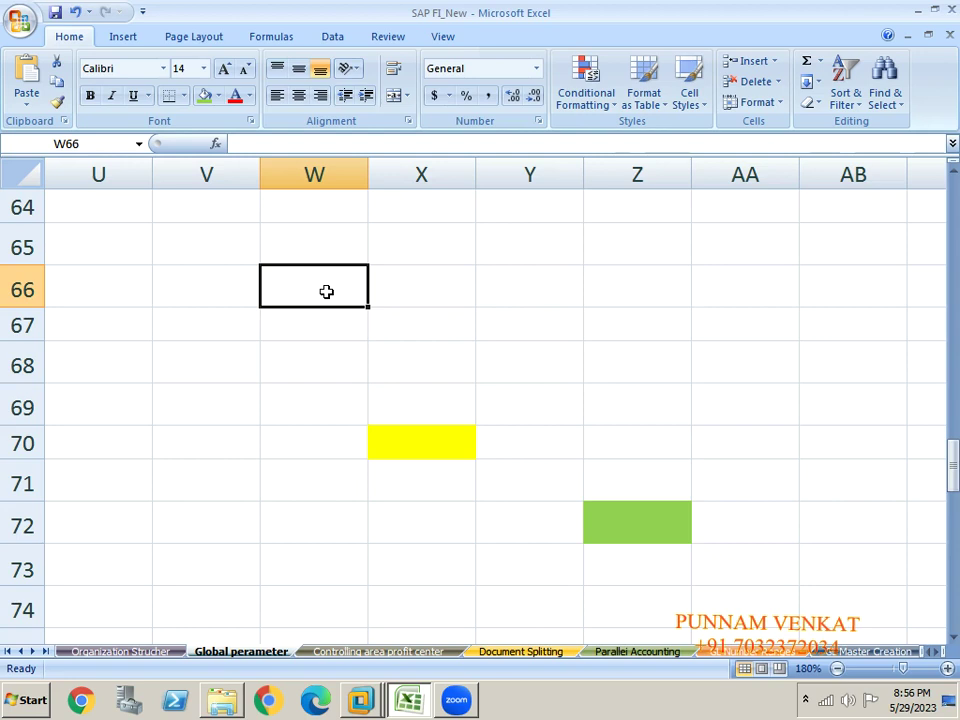
text(L)
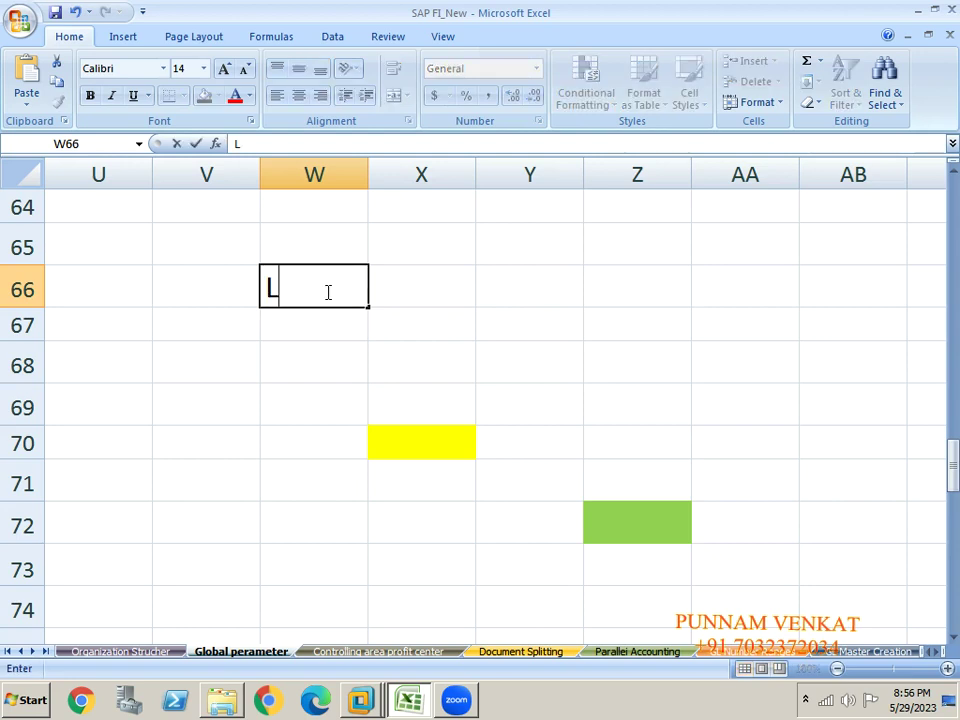
text(imin)
key(BackSpace)
text(t)
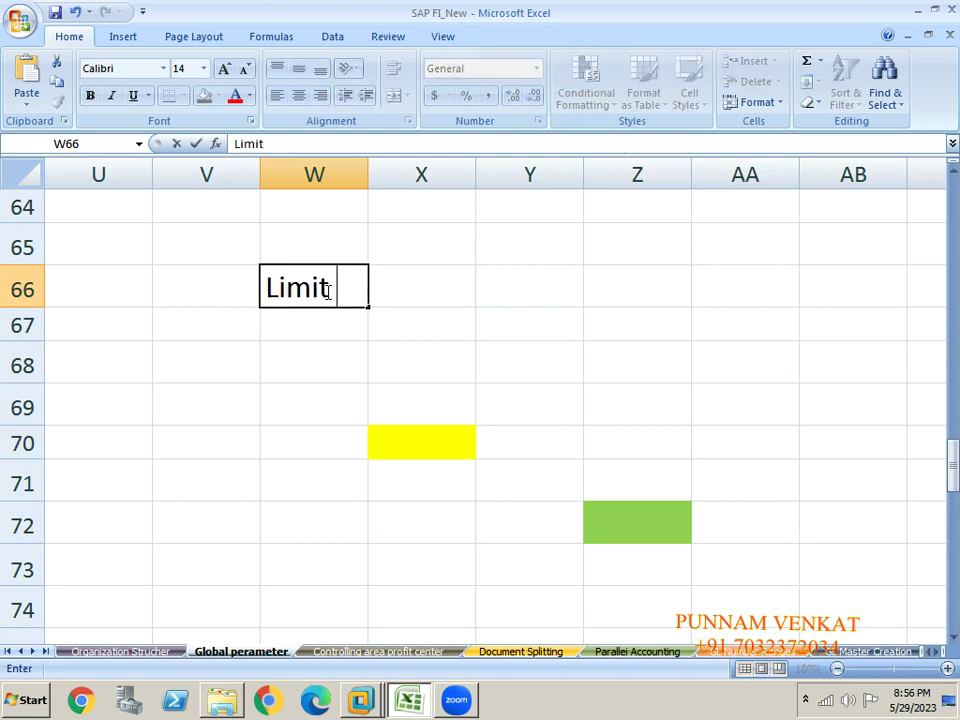
key(Return)
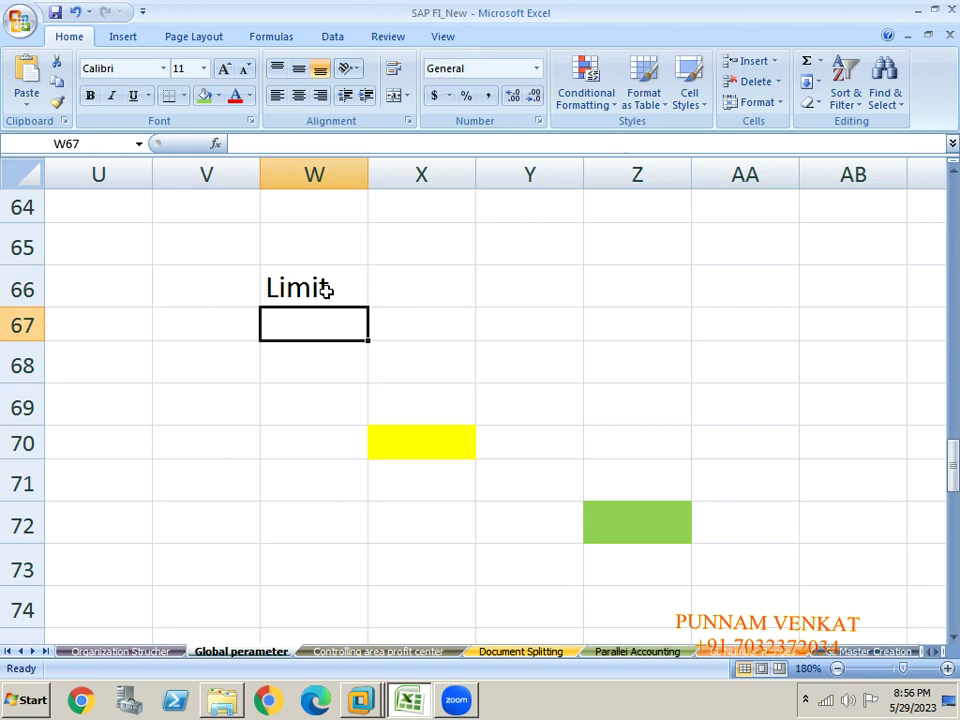
click(414, 294)
text(10)
key(Return)
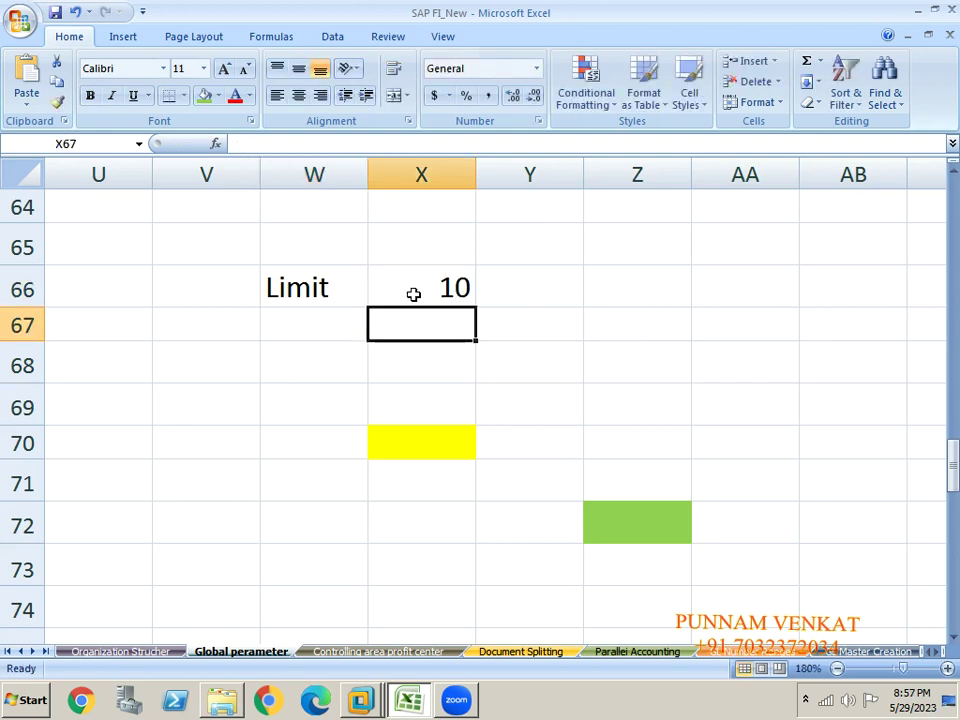
click(414, 294)
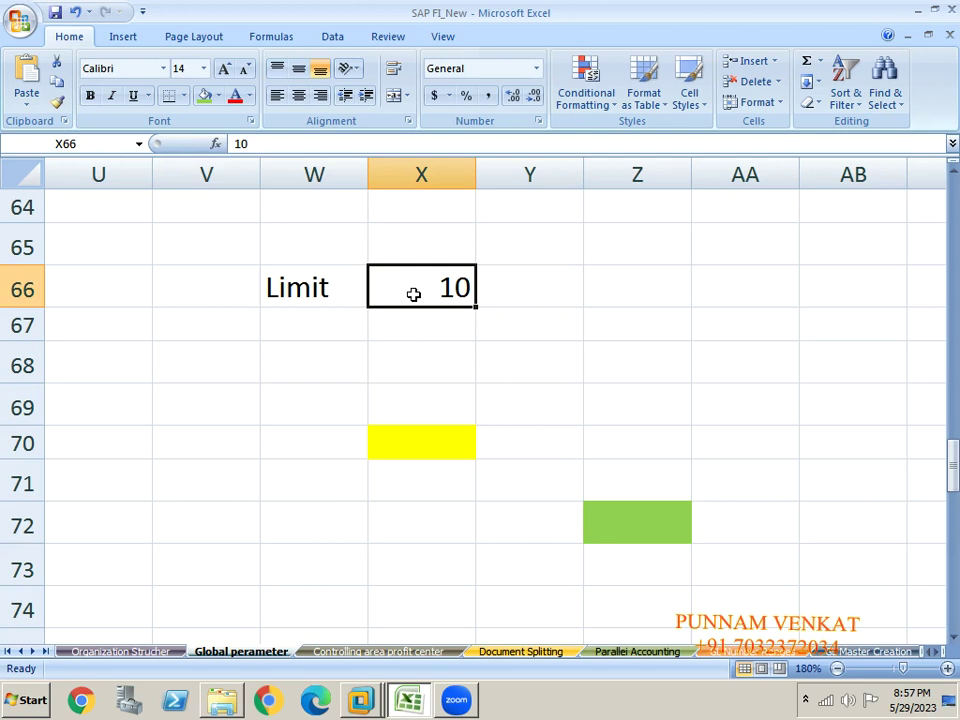
Enter the label "Payment" in cell Z66 and "Invoice" in cell Z64.
click(621, 291)
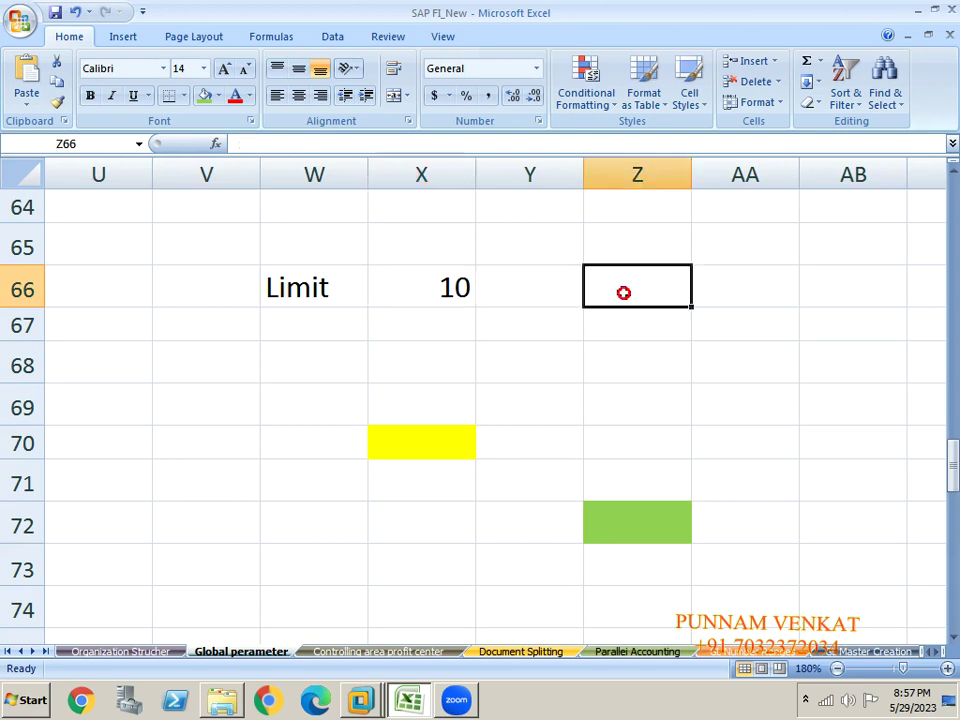
text(Payment)
key(Return)
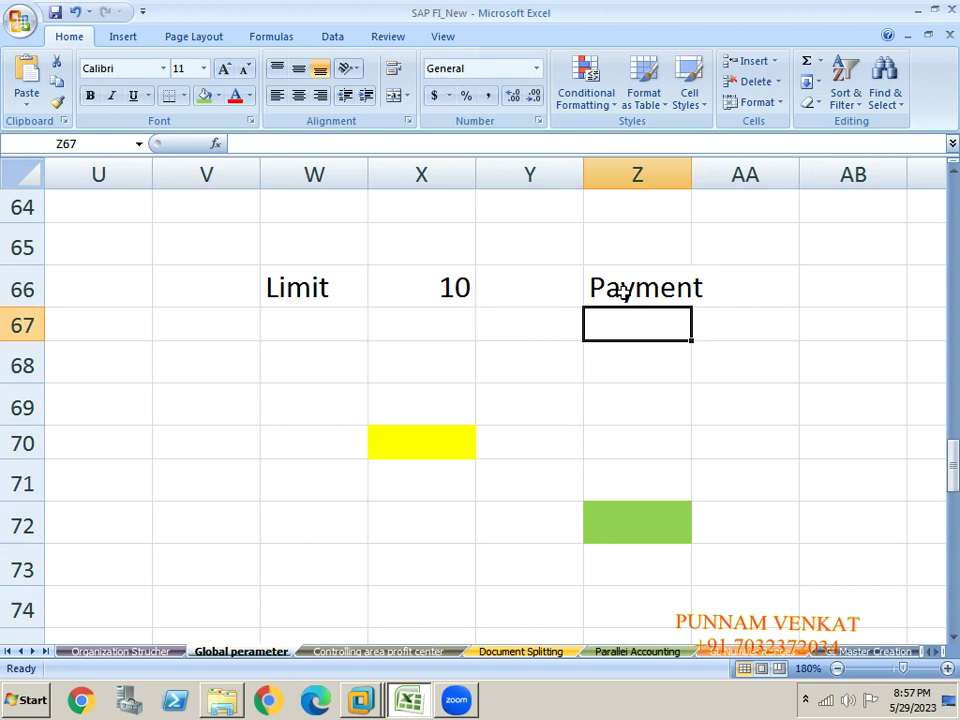
click(639, 208)
text(Invoice)
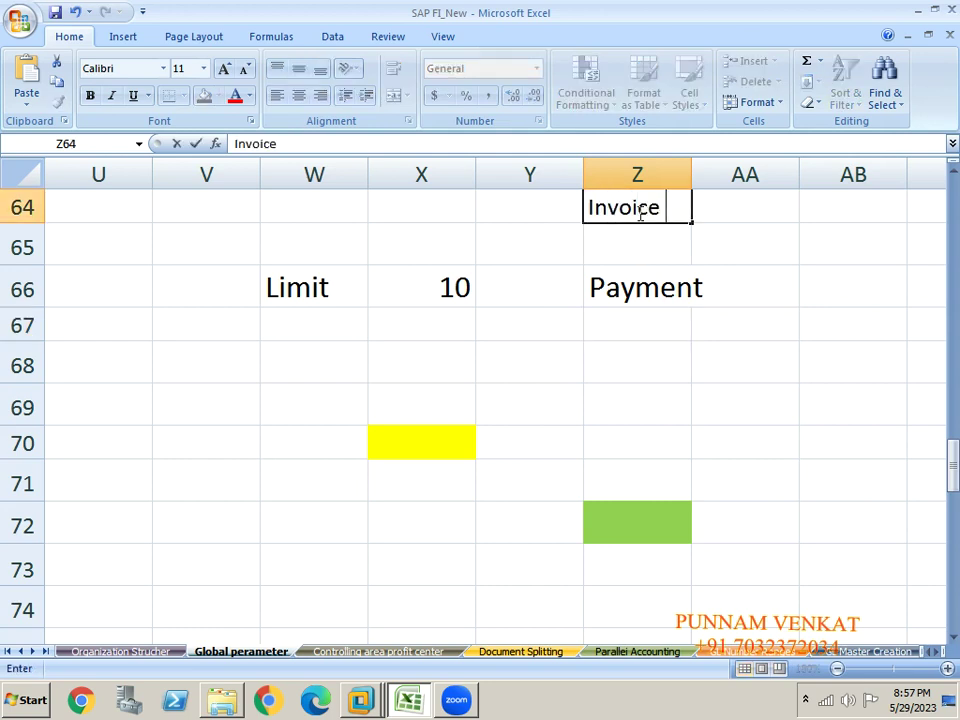
key(Return)
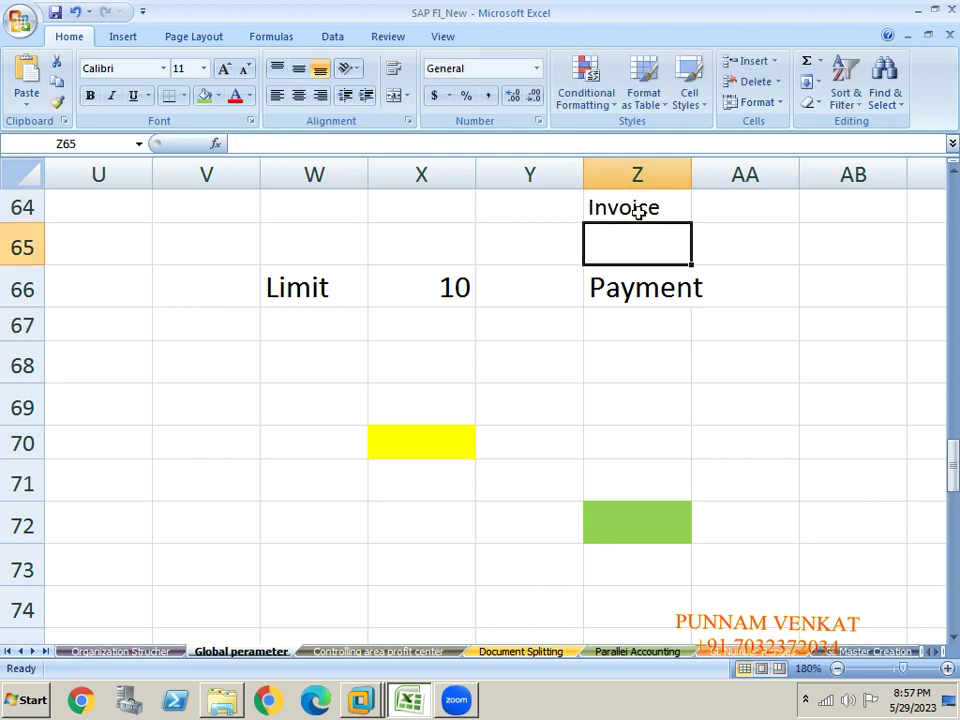
Review how the limit in row 66 relates to the Invoice and Payment entries in column Z.
click(313, 297)
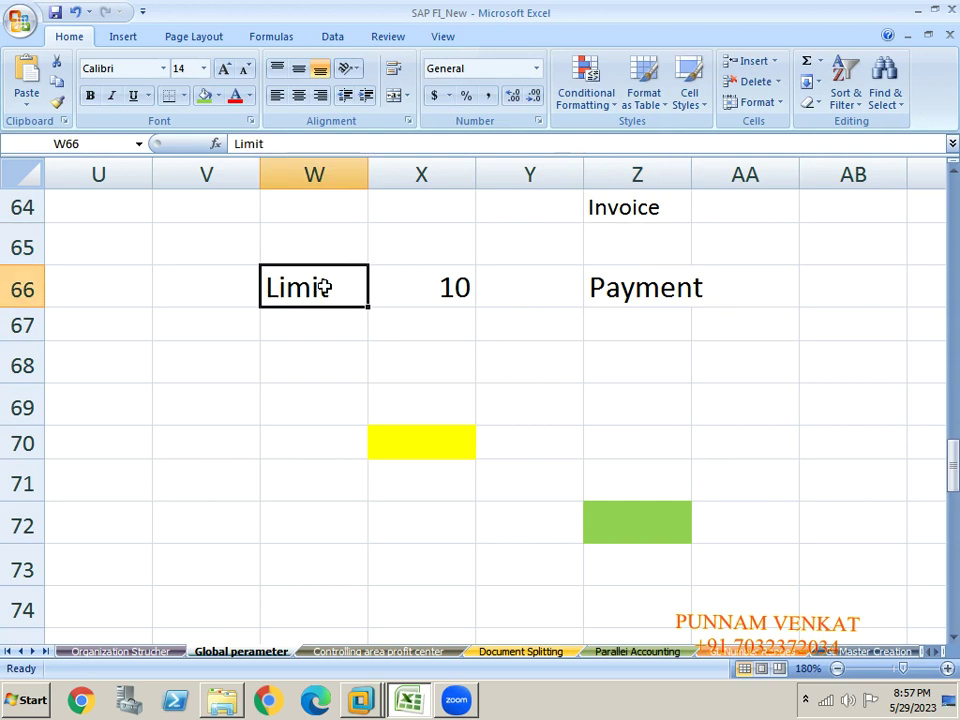
click(644, 292)
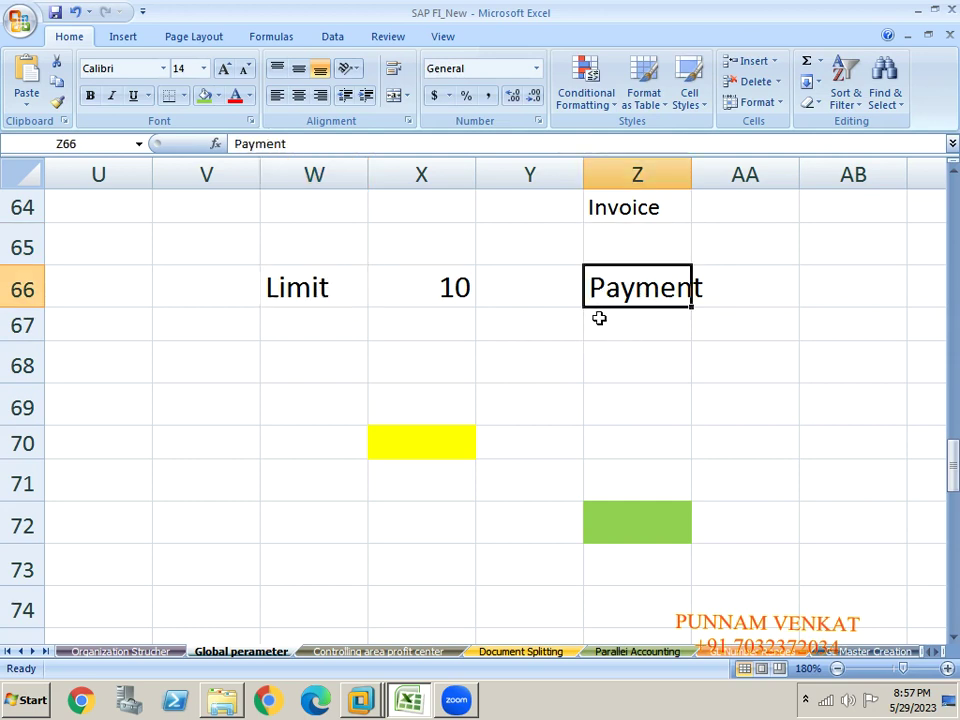
click(620, 215)
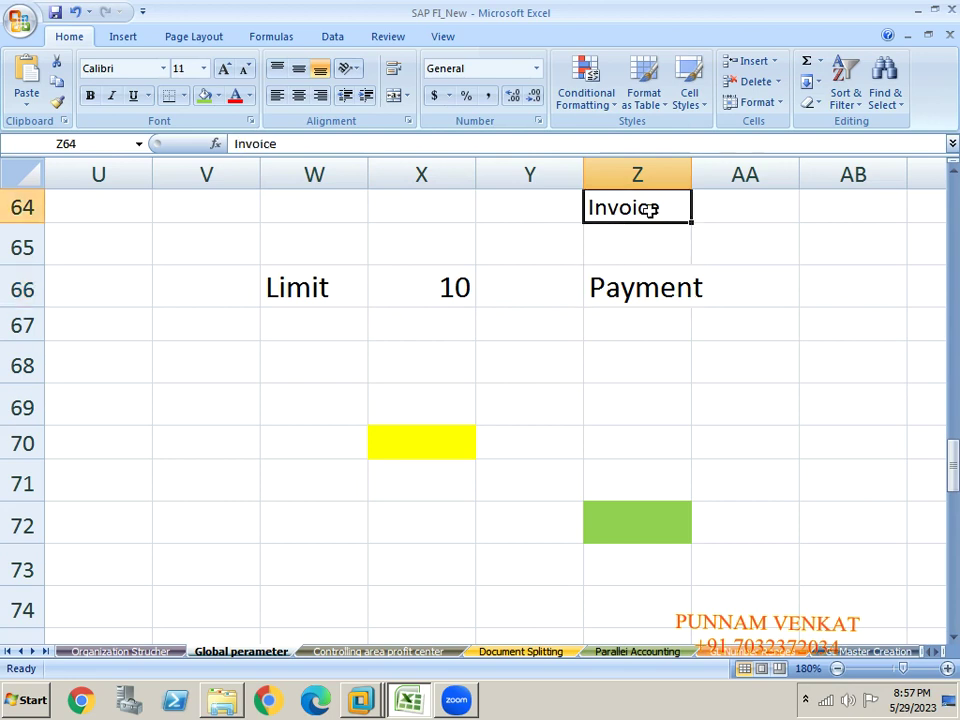
click(633, 299)
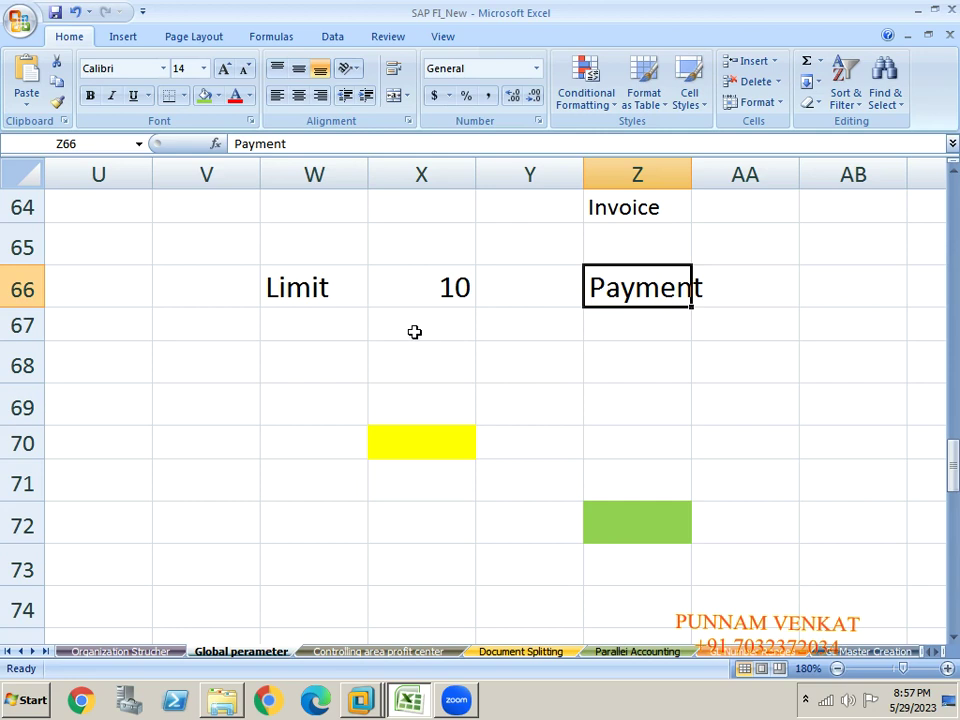
click(411, 300)
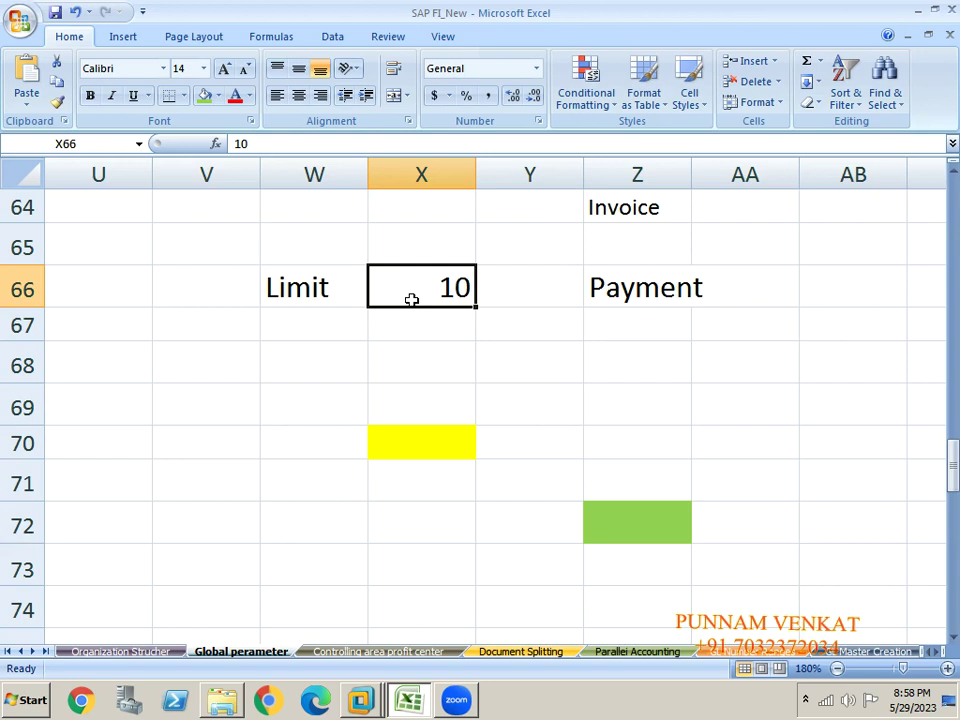
Examine the column A headings for defining tolerance groups for G/L accounts and employees and for assigning users in rows 62 to 68.
click(279, 403)
key(Left)
key(Left)
key(Left)
key(Left)
key(Left)
key(Left)
key(Left)
key(Left)
key(Left)
key(Left)
key(Left)
key(Left)
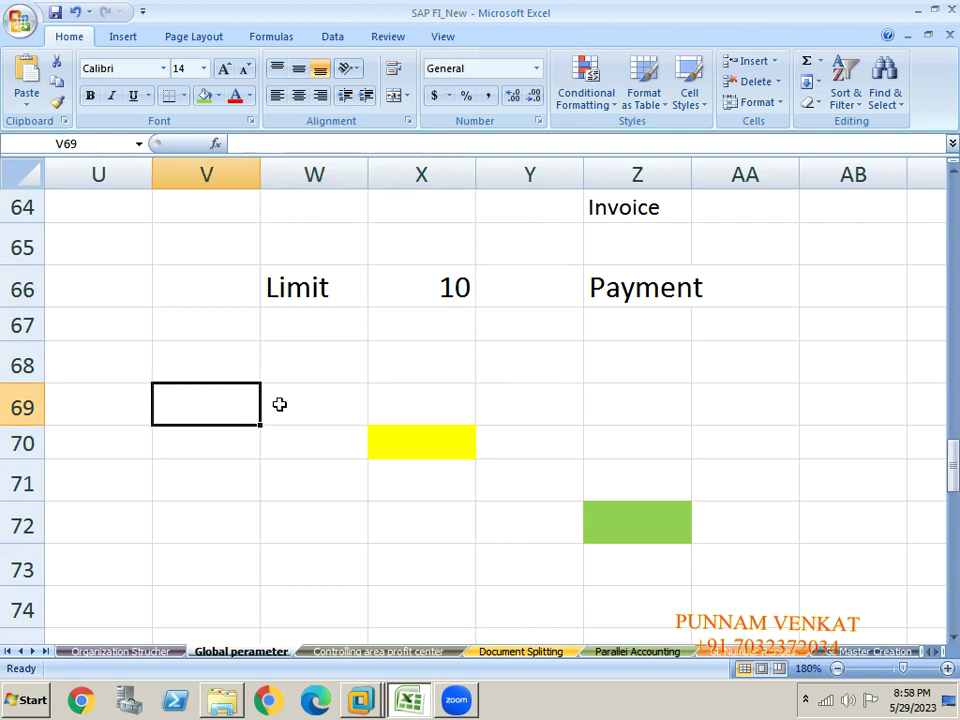
key(Left)
key(Left)
key(Left)
key(Left)
key(Left)
key(Left)
key(Left)
key(Left)
key(Left)
key(Left)
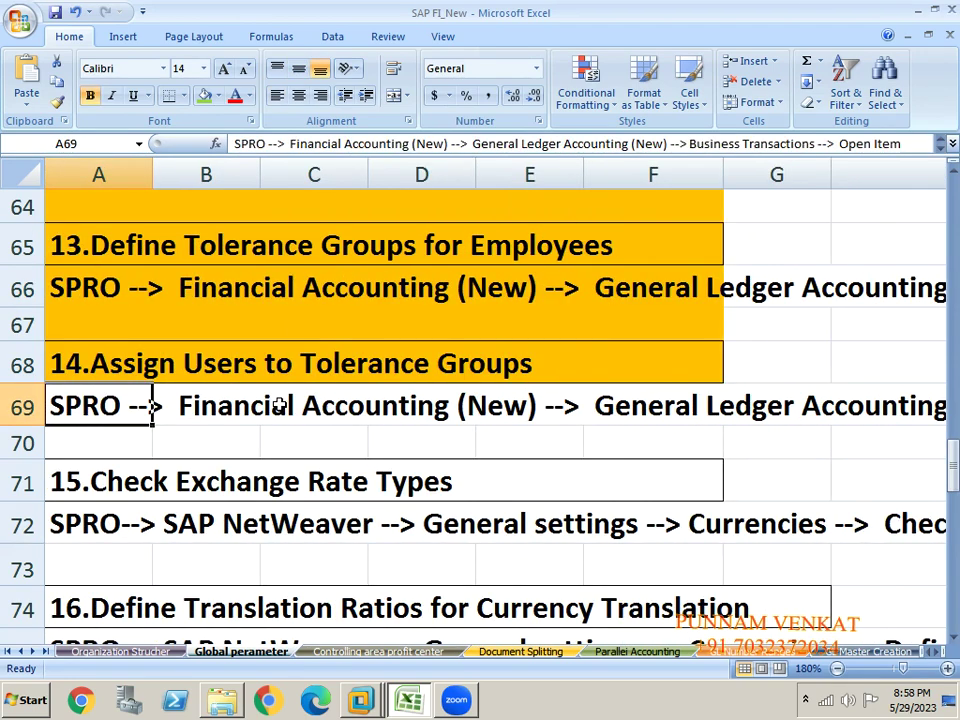
key(Up)
key(Up)
key(Up)
key(Up)
key(Up)
key(Up)
key(Up)
key(Up)
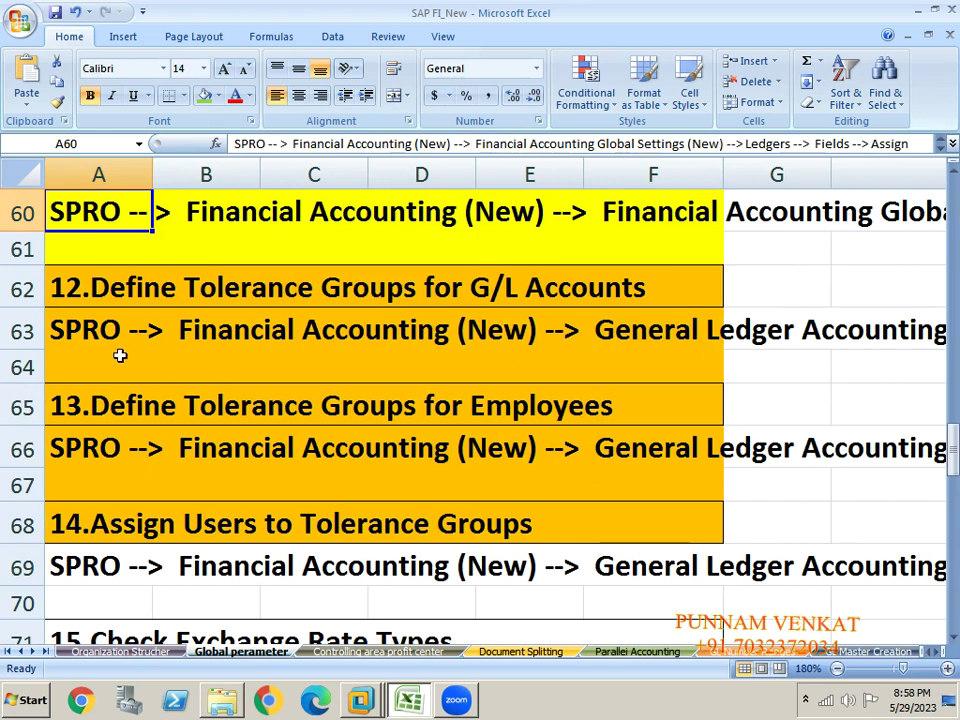
click(101, 289)
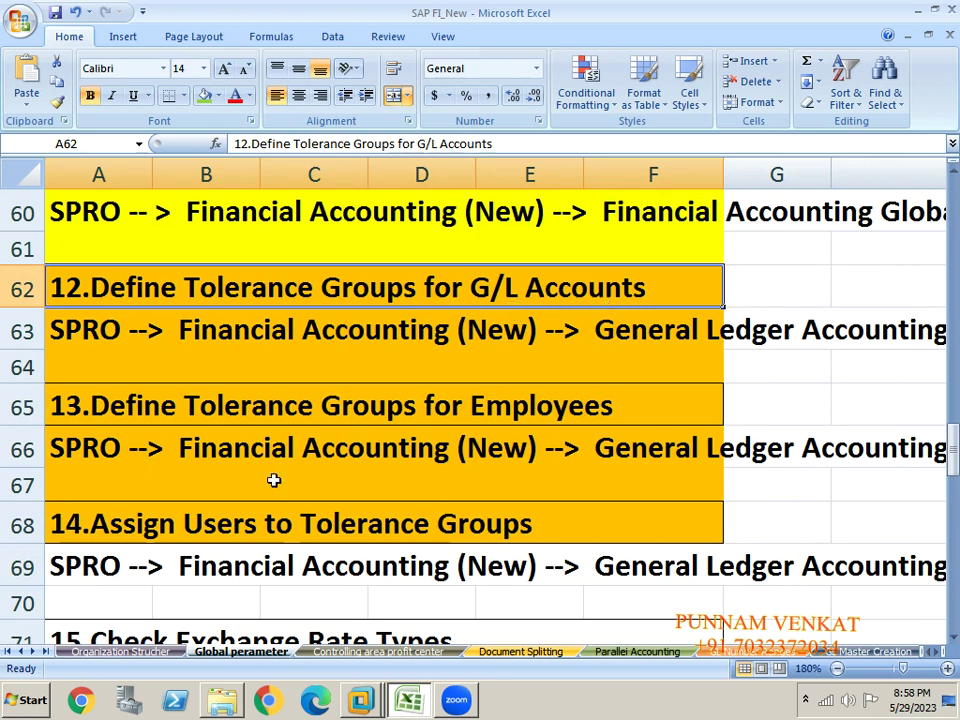
click(116, 416)
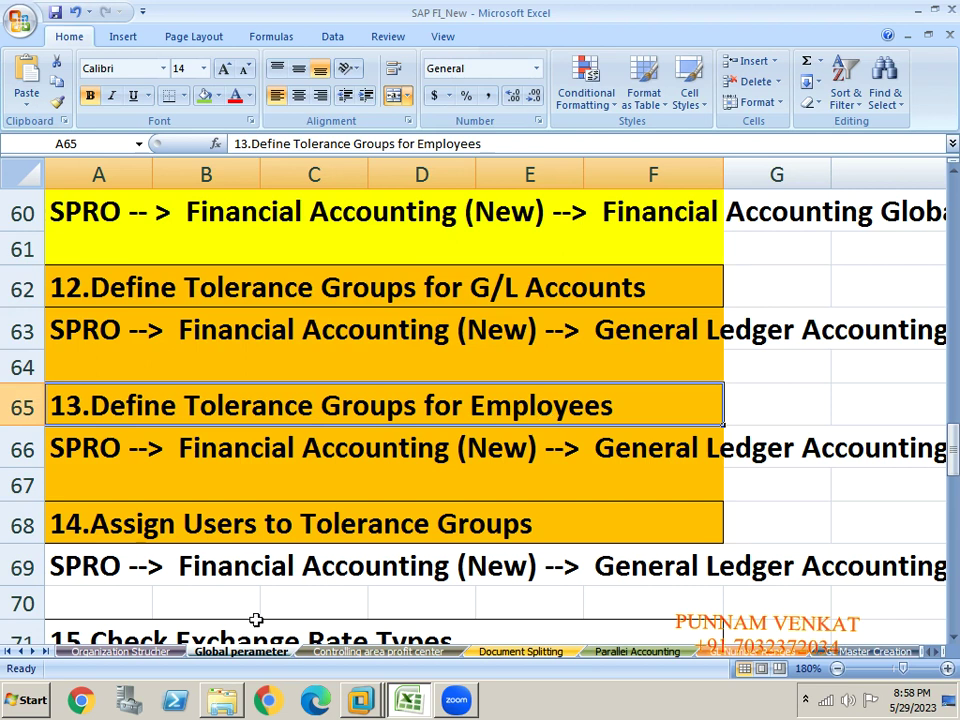
click(97, 533)
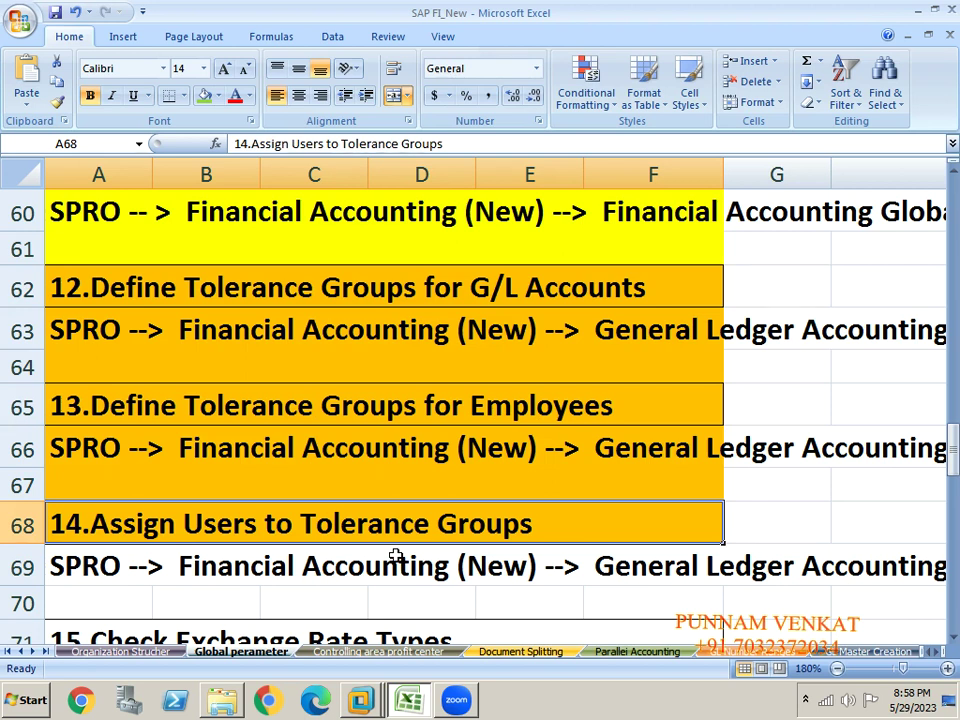
Select the whole tolerance group section in cells A62:F68 to review it as one block.
click(133, 287)
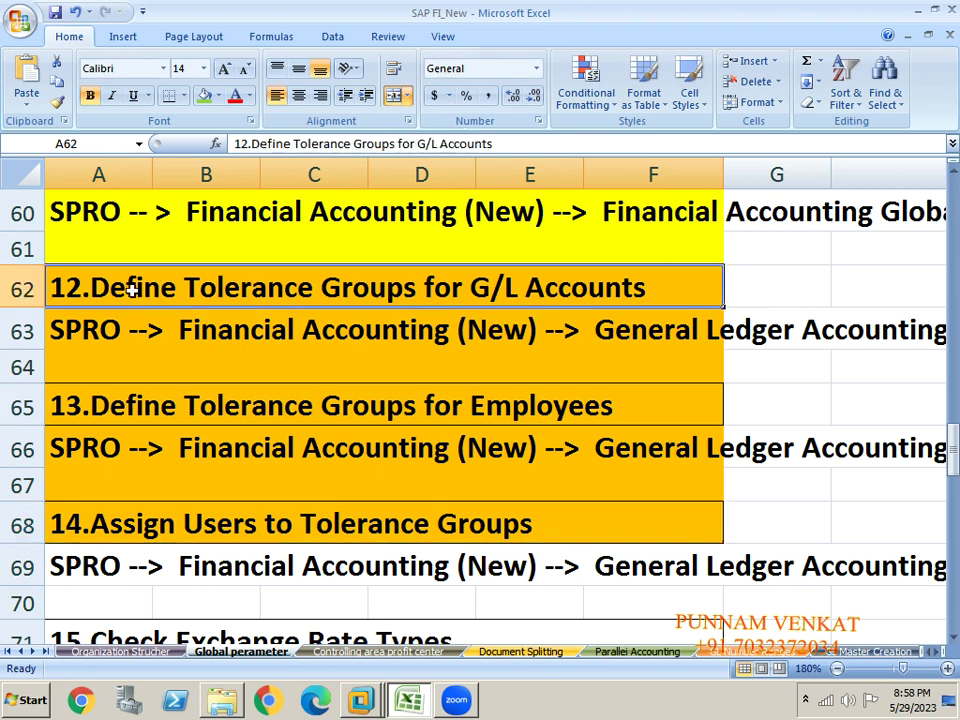
key(shift+Down)
key(shift+Down)
key(shift+Down)
key(shift+Down)
key(shift+Down)
key(shift+Down)
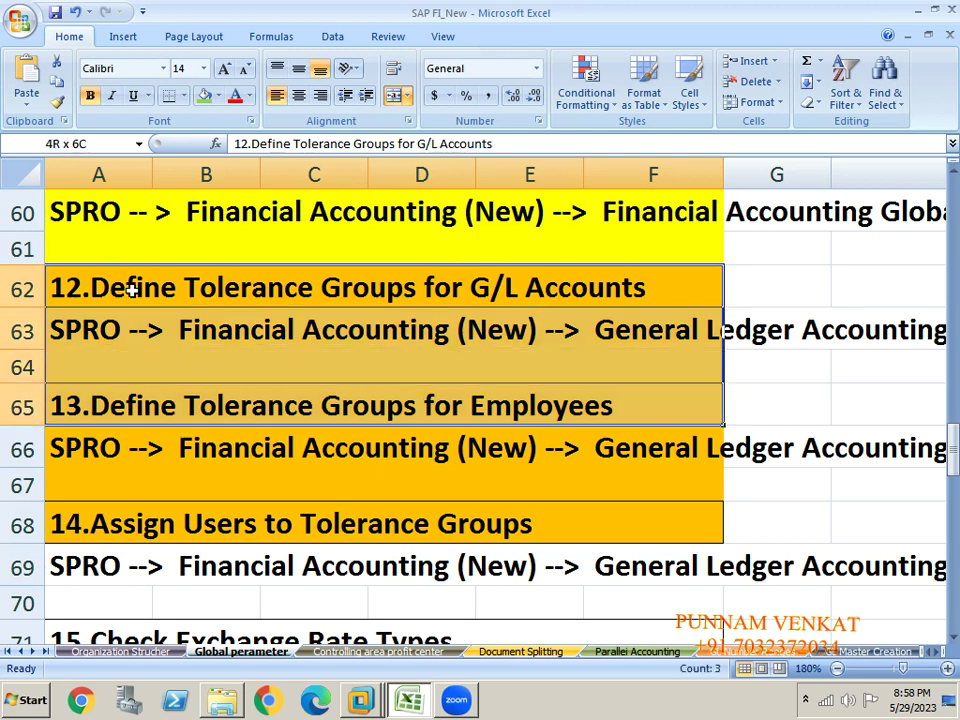
key(shift+Down)
key(shift+Up)
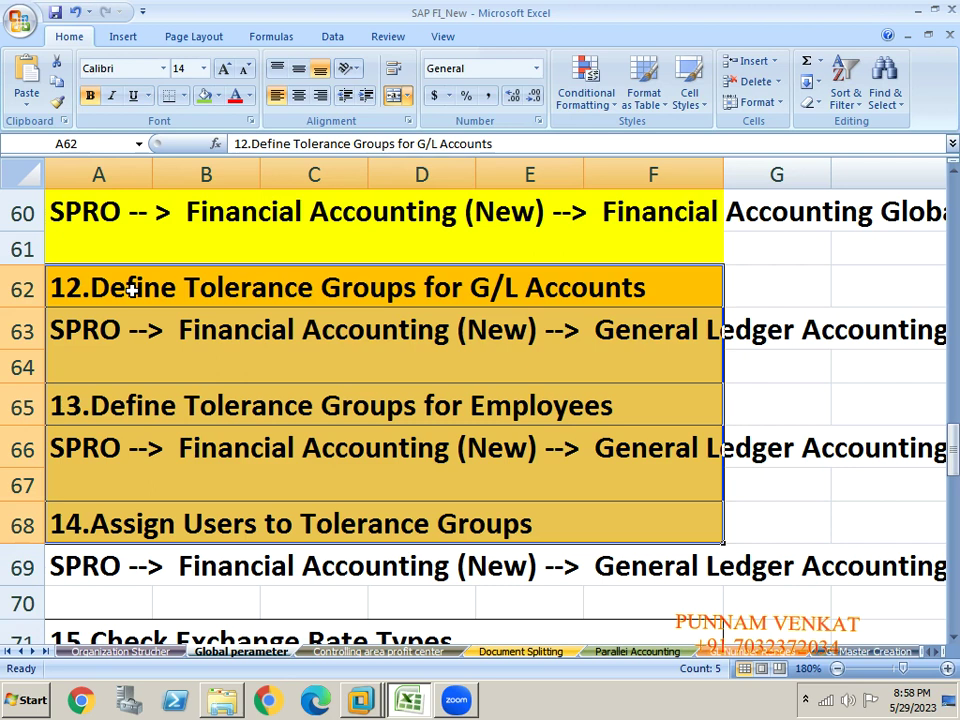
Go through tolerance group headings 12, 13 and 14 again one by one, then return toward the section's start.
click(130, 288)
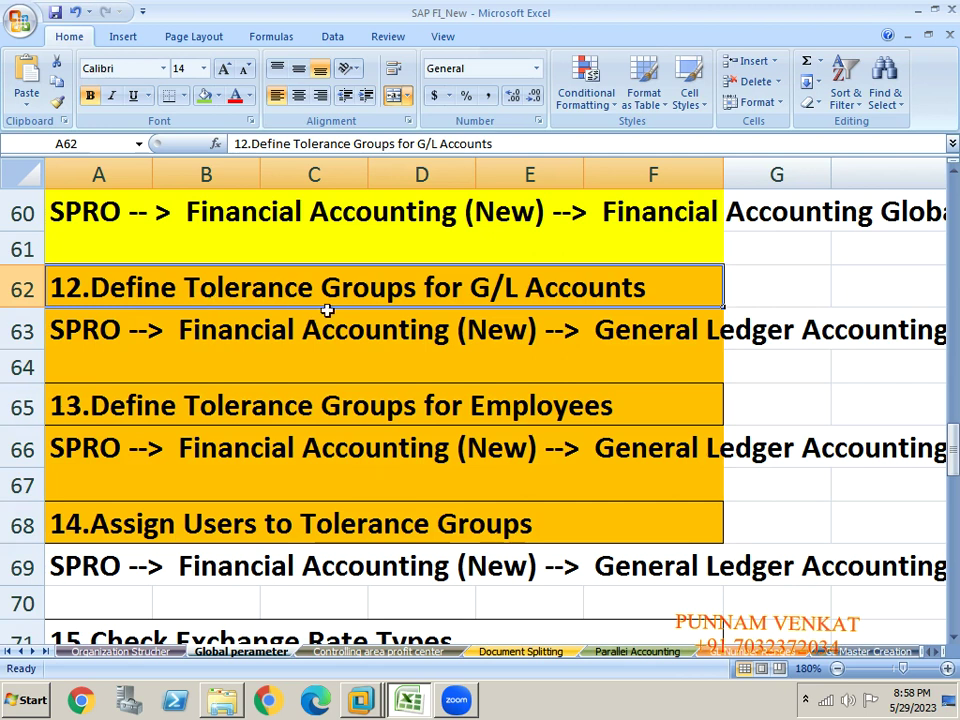
click(141, 415)
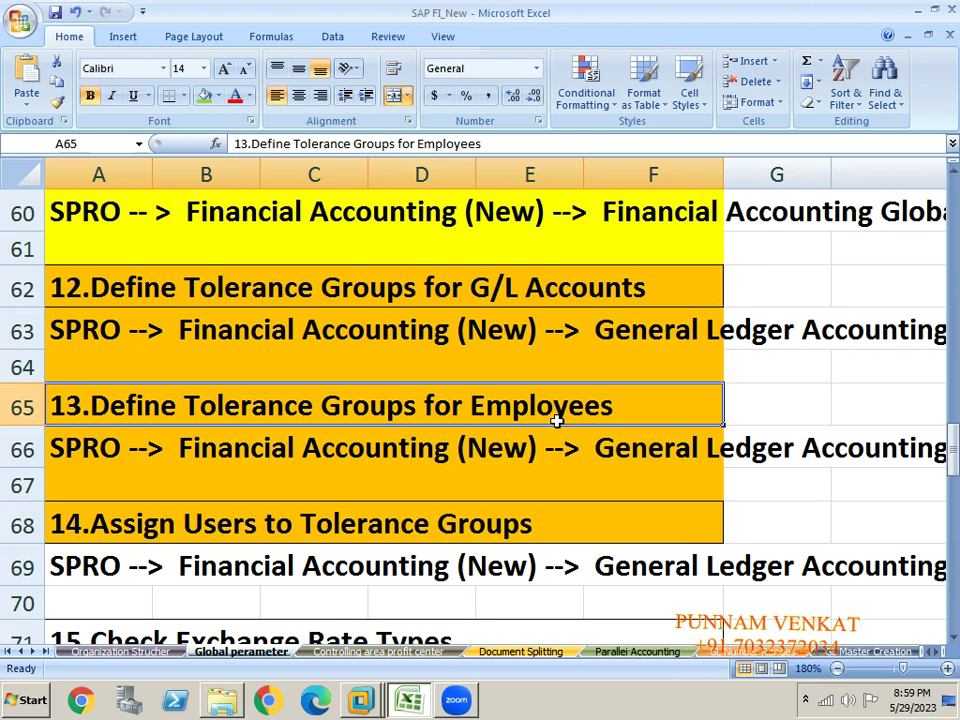
click(112, 538)
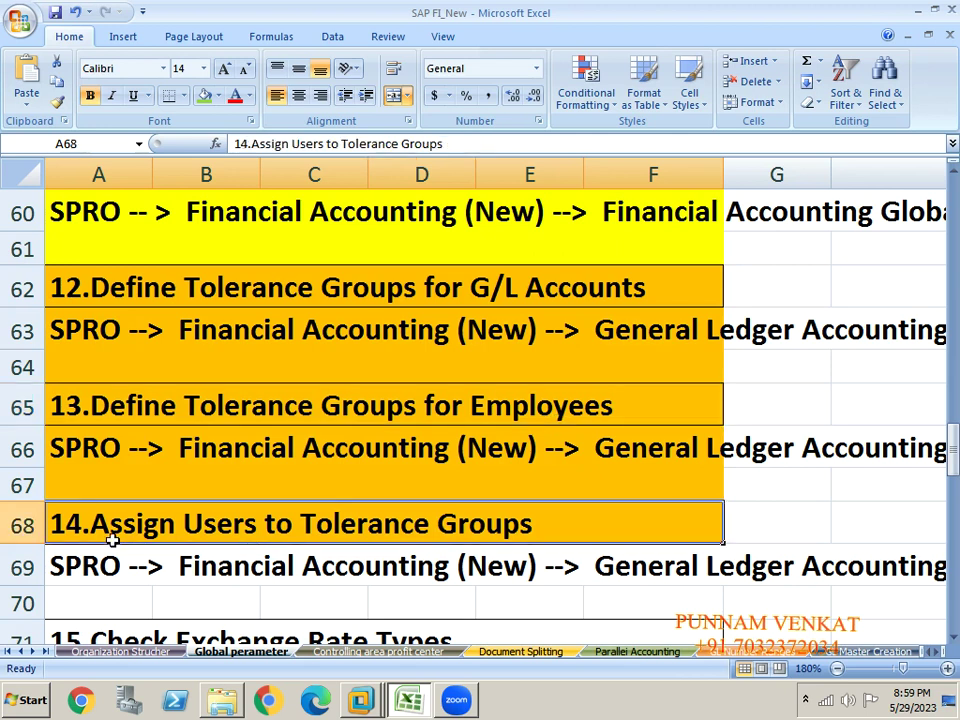
key(Up)
key(Up)
key(Up)
key(Up)
key(Up)
key(Up)
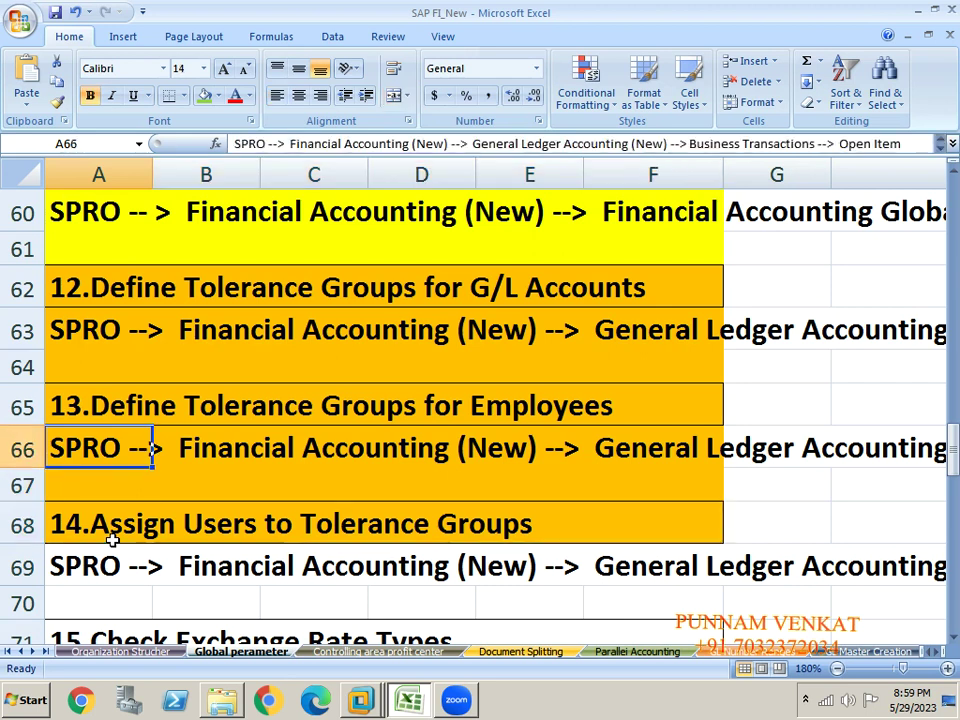
Select the tolerance group rows progressively from heading 12 in row 62 down to the path in row 69 to review them.
key(shift+Down)
key(shift+Down)
key(shift+Down)
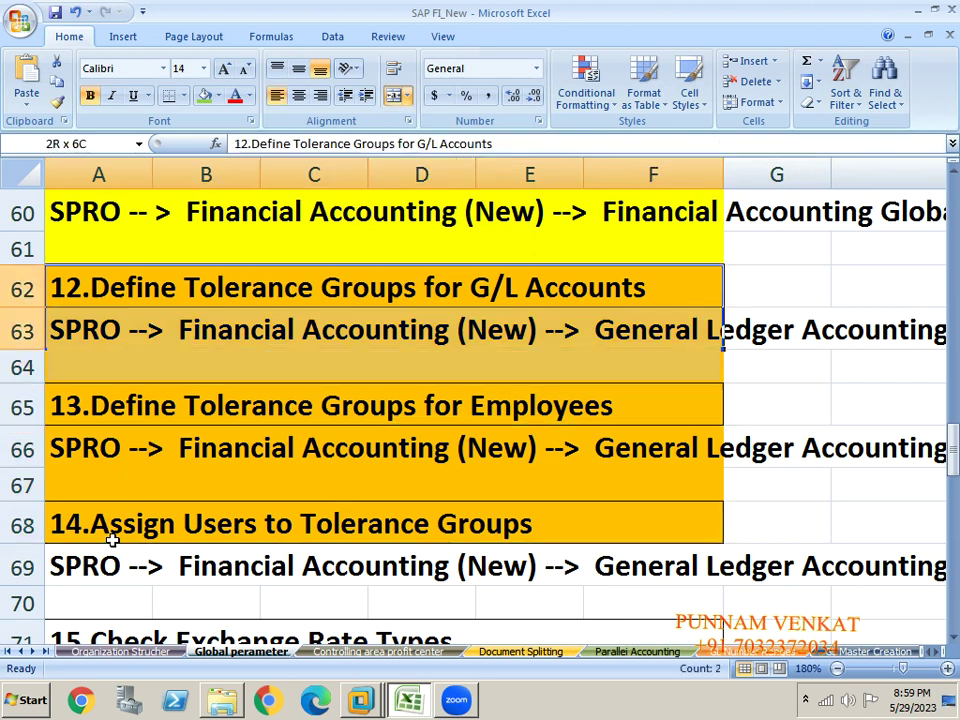
key(shift+Up)
key(shift+Up)
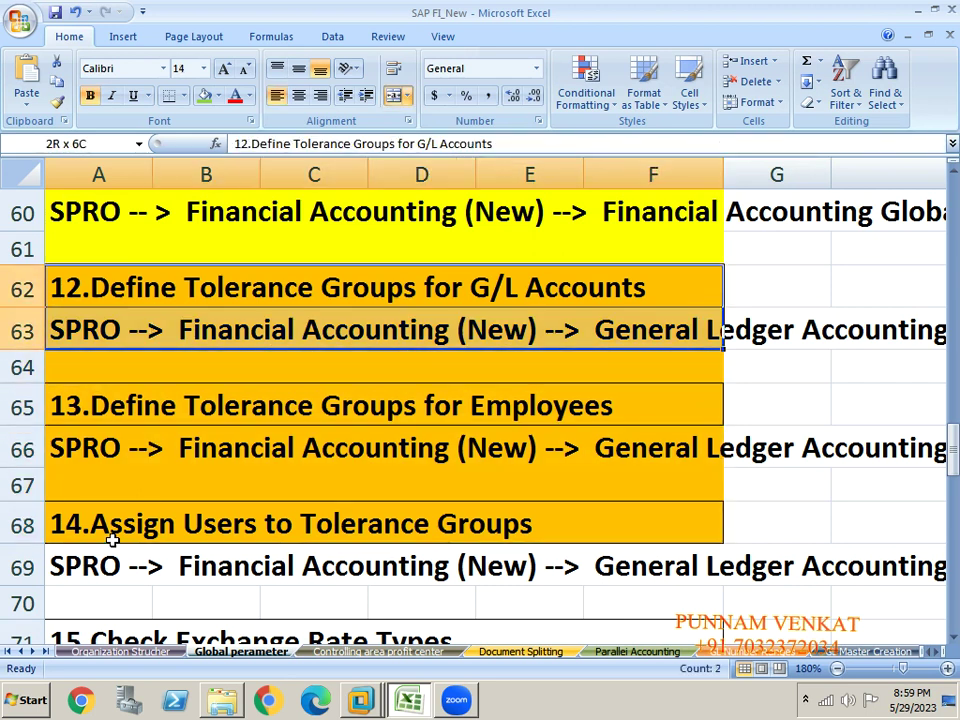
key(shift+Down)
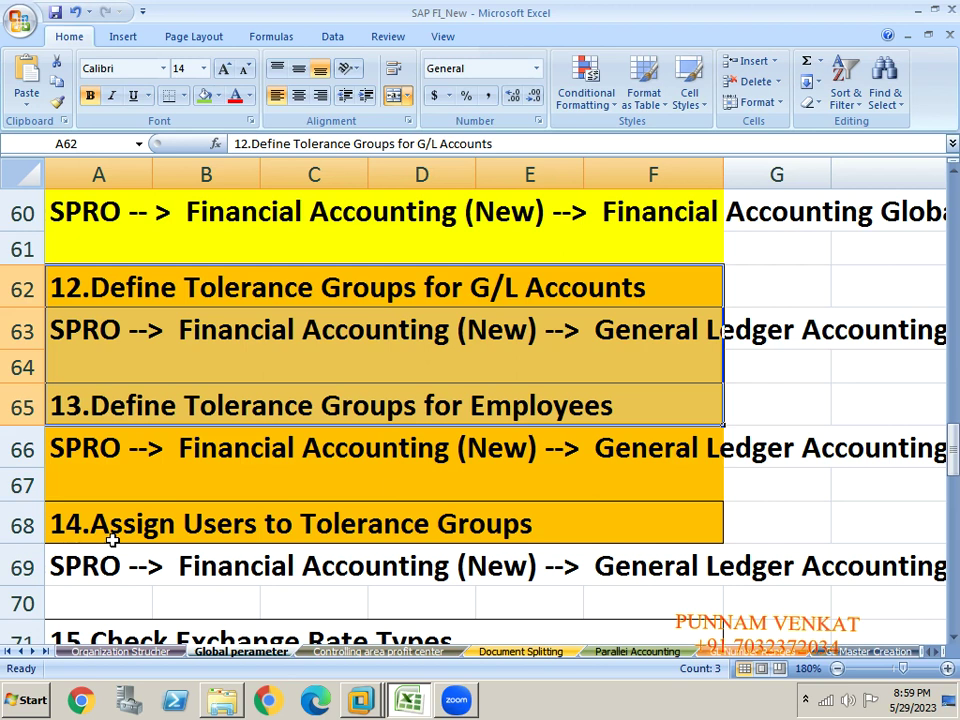
key(shift+Down)
key(shift+Down)
key(shift+Down)
key(shift+Down)
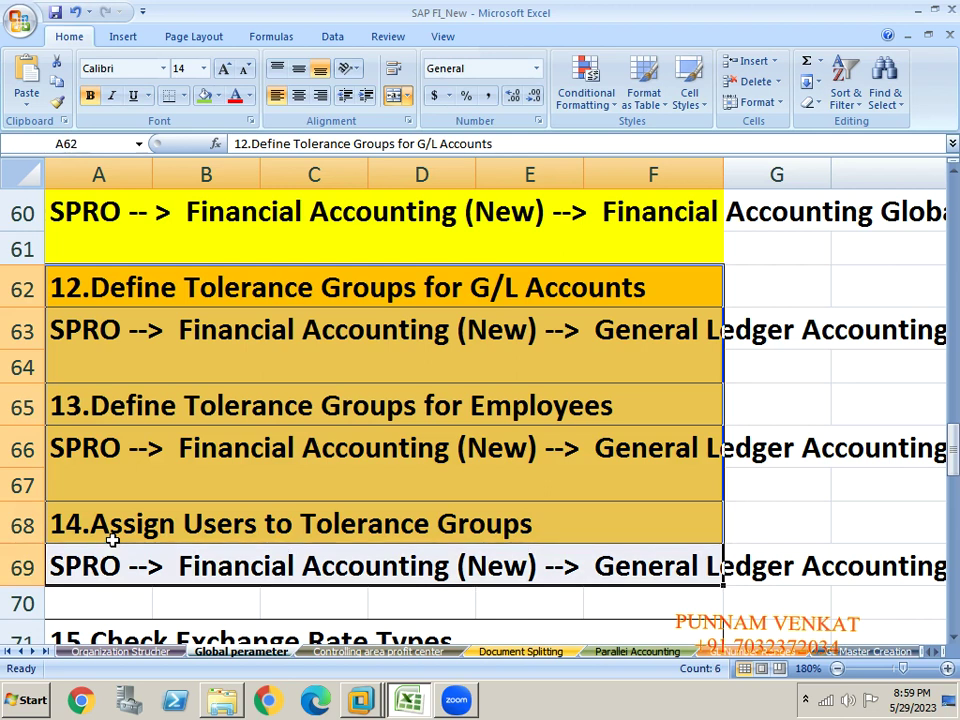
Select rows 62 to 69 of the tolerance group section again as one block, then return to heading 12 for G/L accounts.
key(Up)
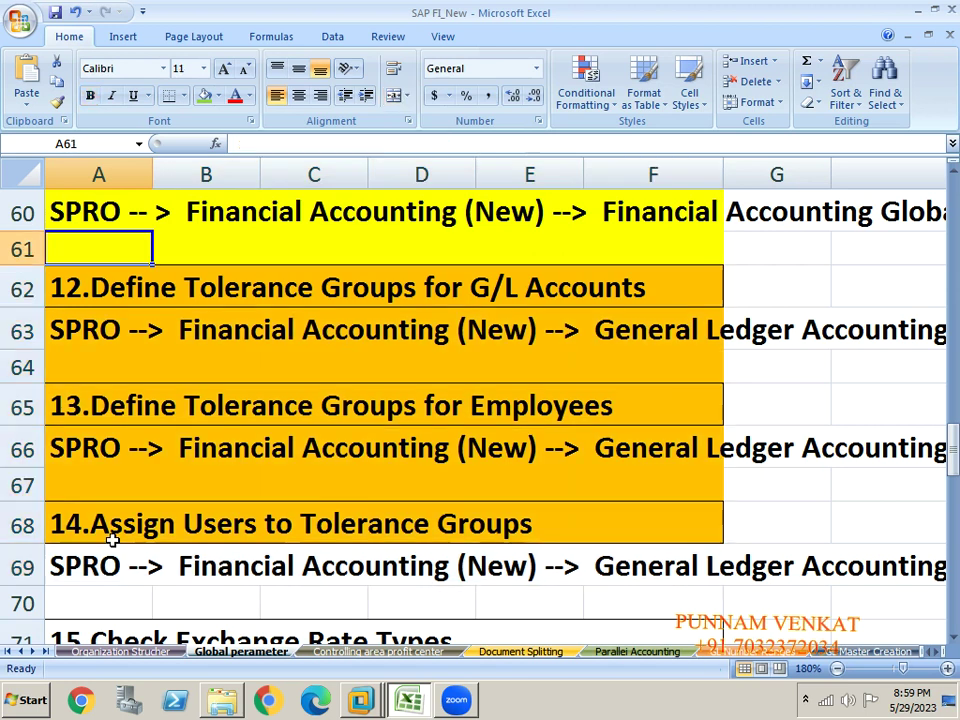
key(Down)
key(shift+Down)
key(shift+Down)
key(shift+Down)
key(shift+Down)
key(shift+Down)
key(shift+Down)
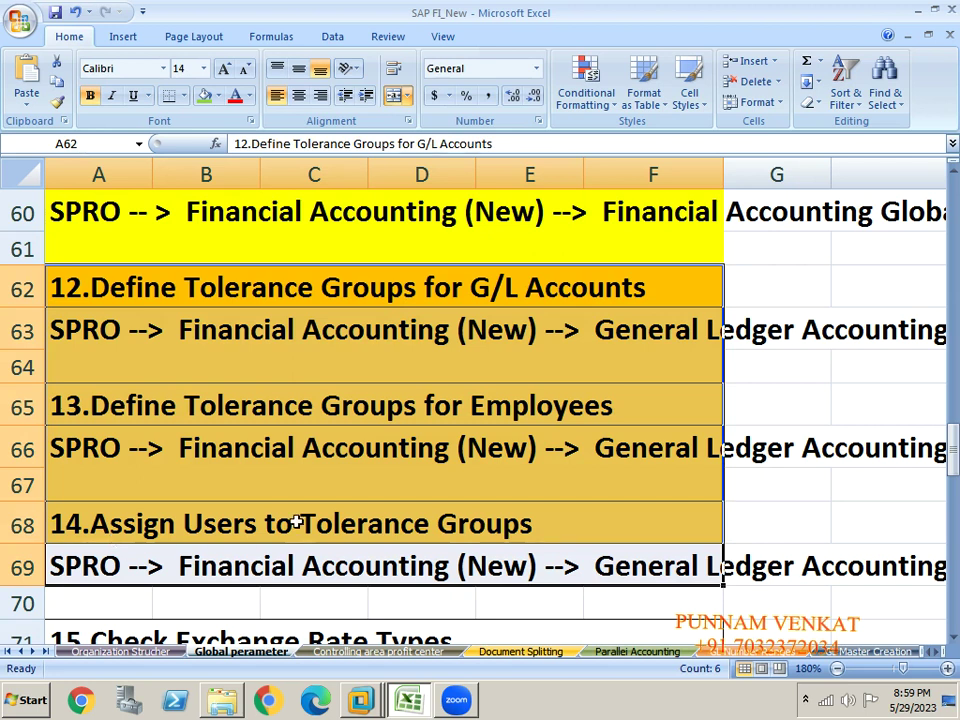
click(300, 296)
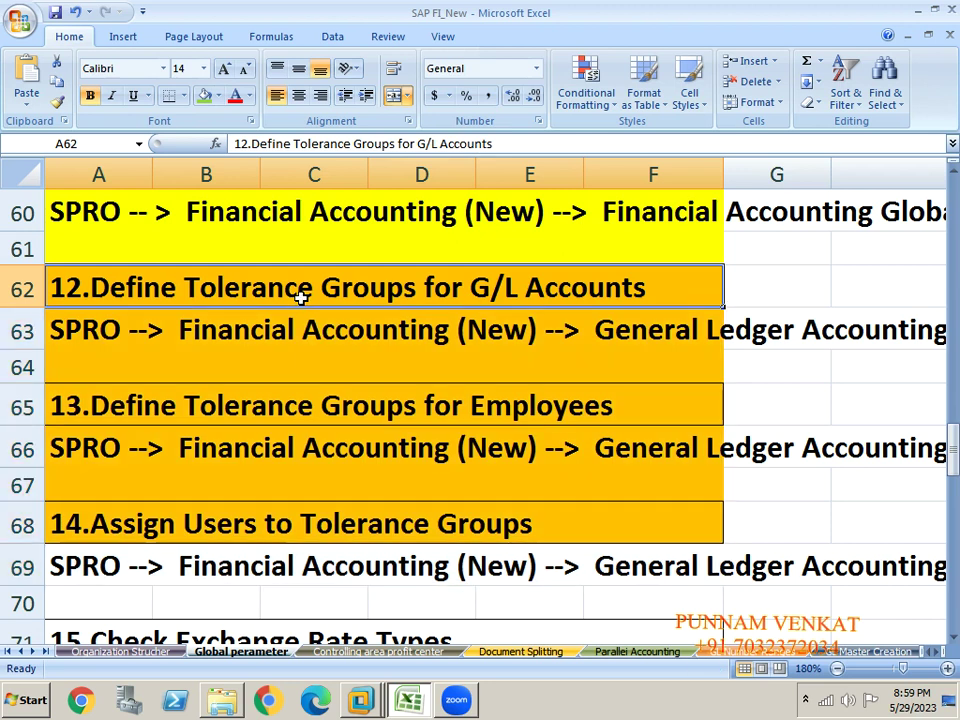
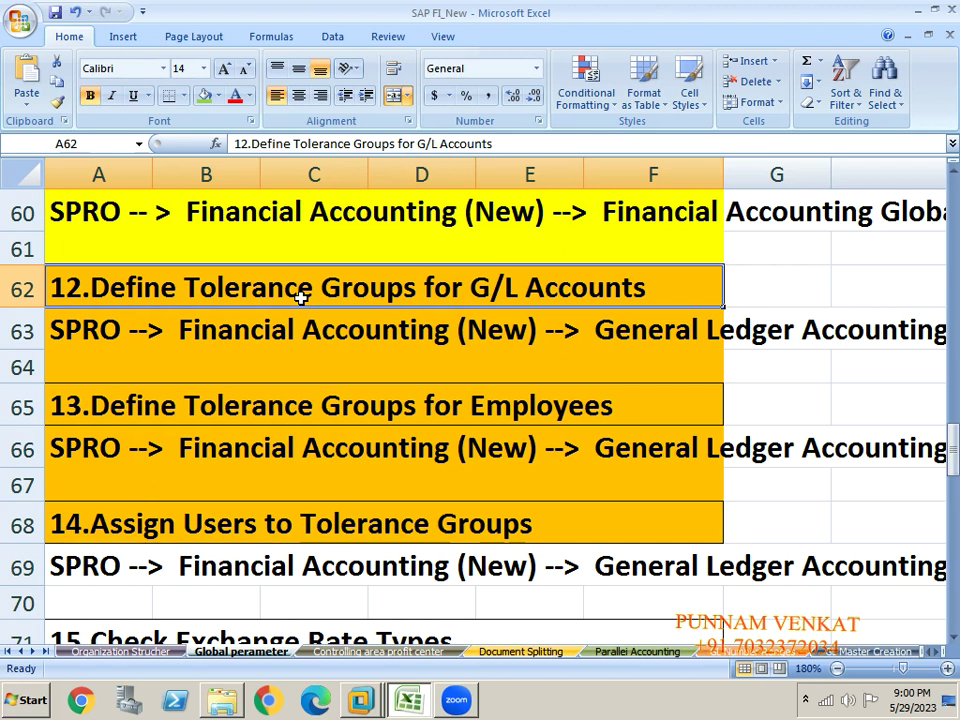
Remove the fill colour from cells A62:F64, which hold the Define Tolerance Groups for G/L Accounts heading and path.
click(143, 360)
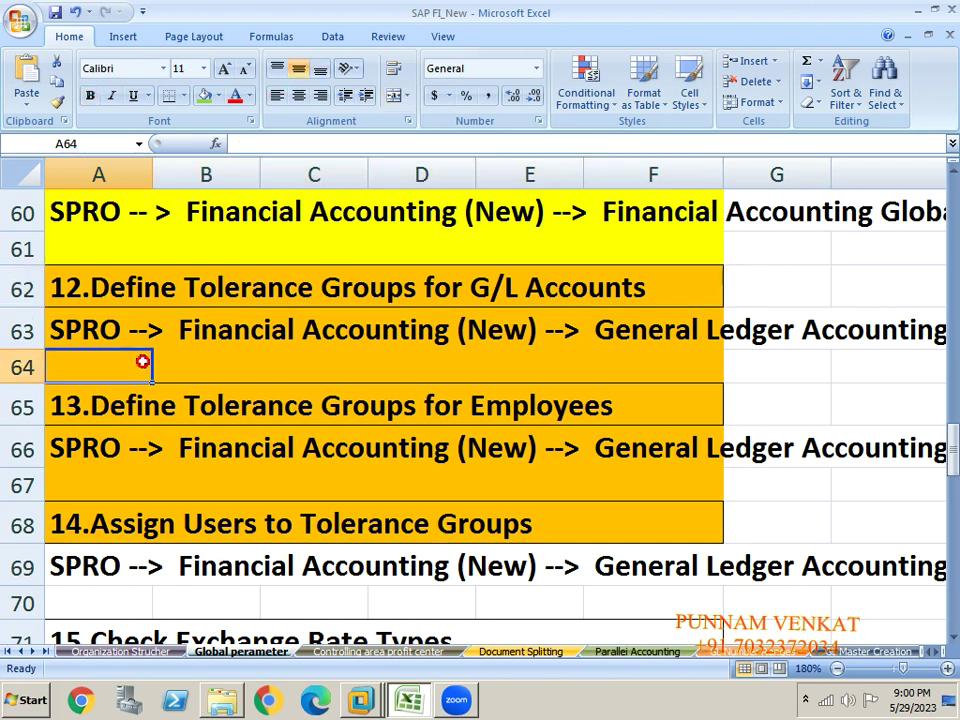
click(110, 288)
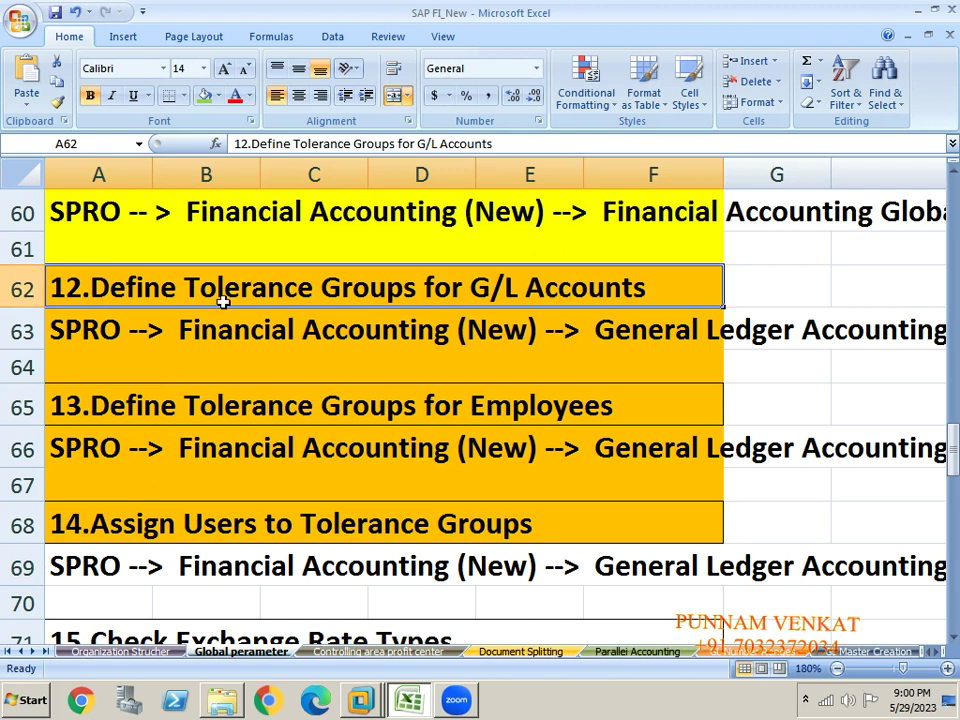
drag(223, 300, 223, 310)
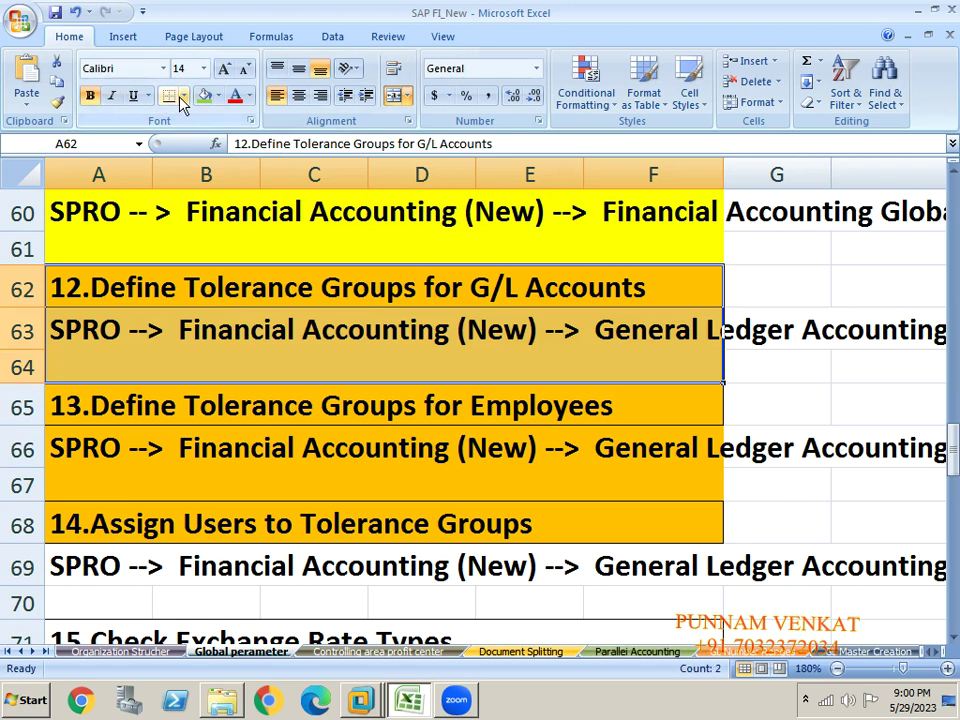
click(220, 97)
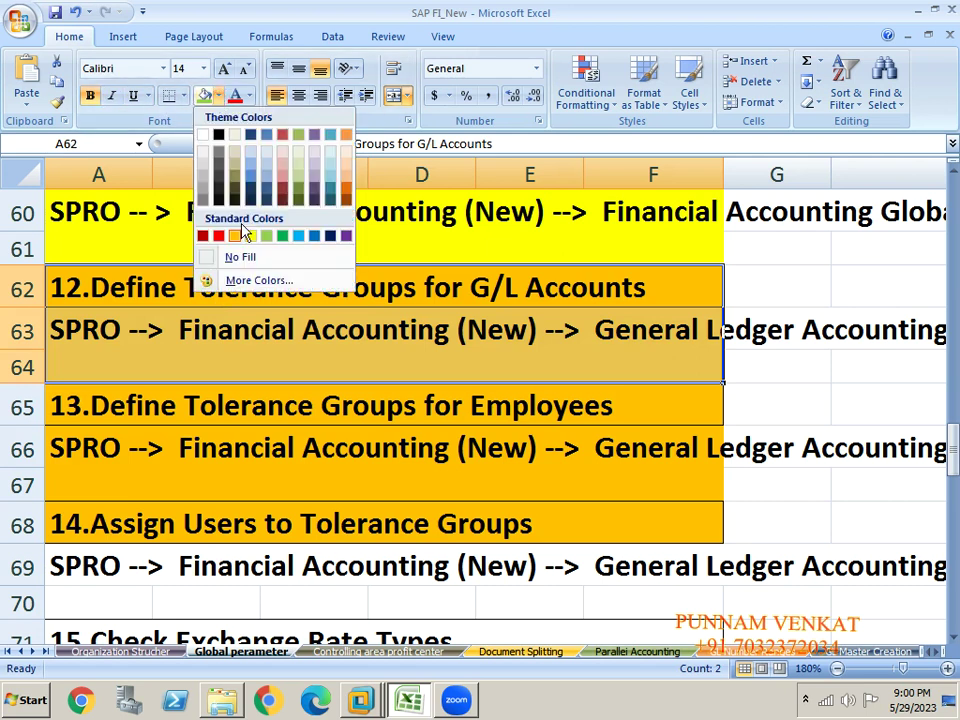
click(240, 254)
click(95, 362)
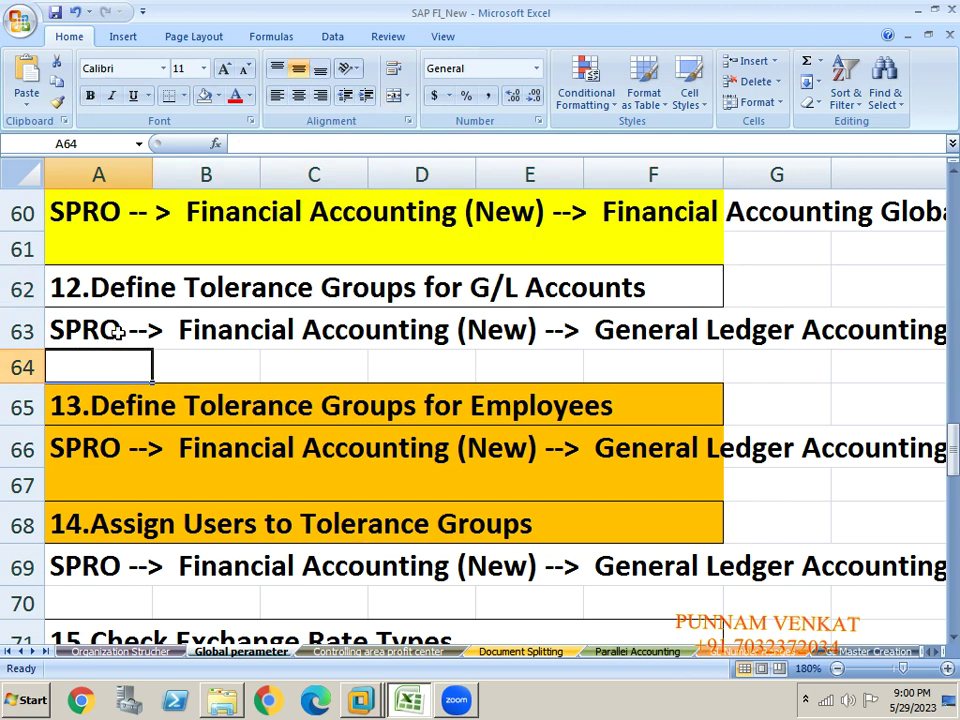
Follow the SPRO path in row 63 from its start through Open Item Clearing and Clearing Differences to Define Tolerance Groups for G/L Accounts.
click(143, 290)
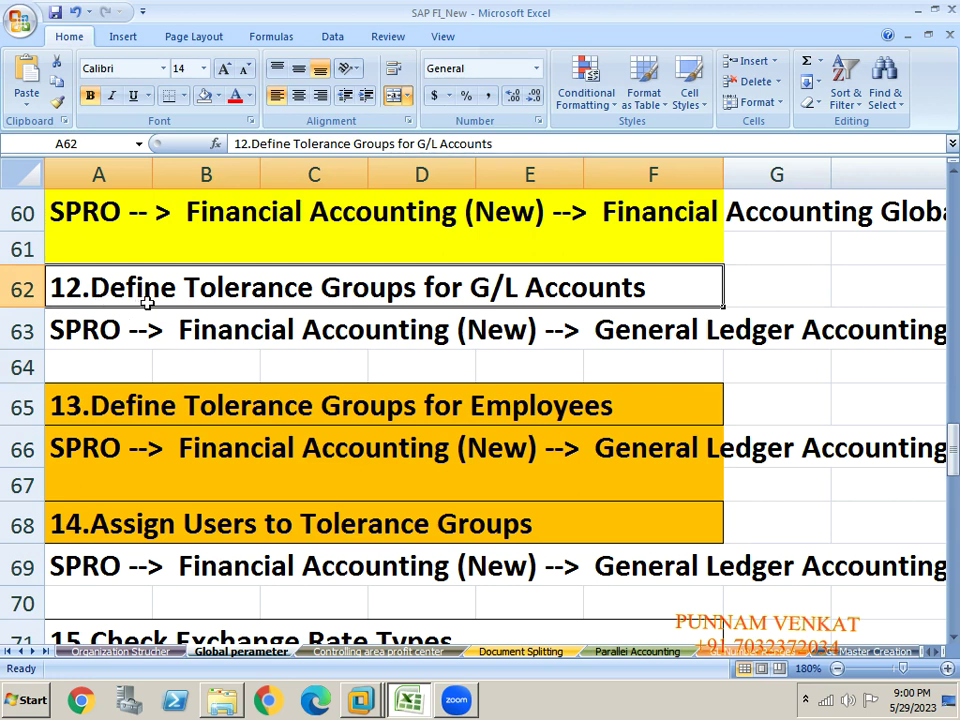
click(99, 368)
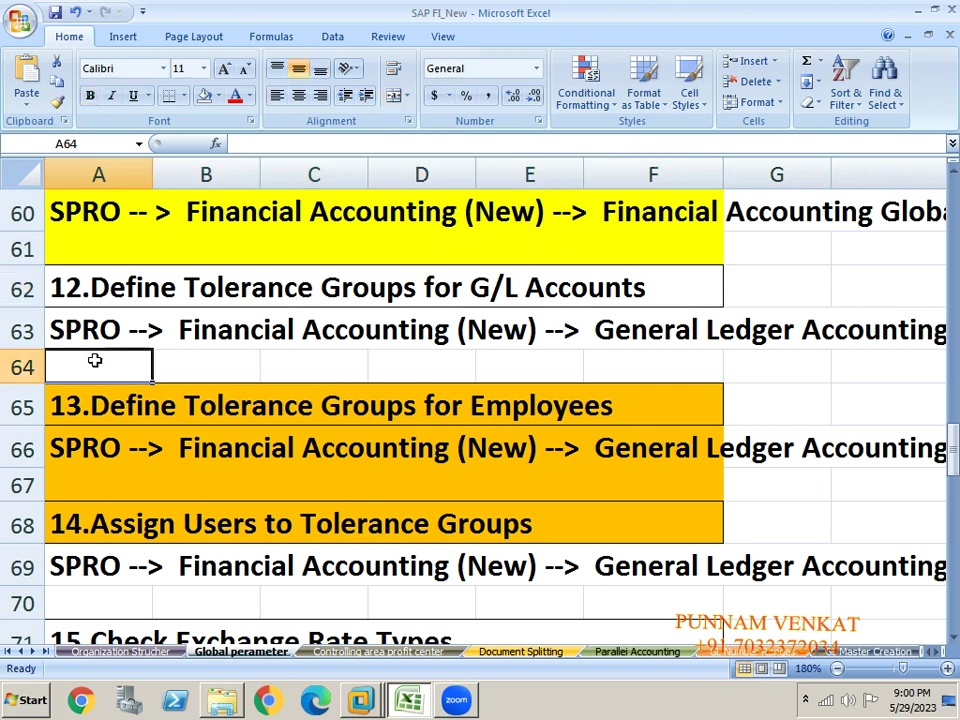
click(292, 368)
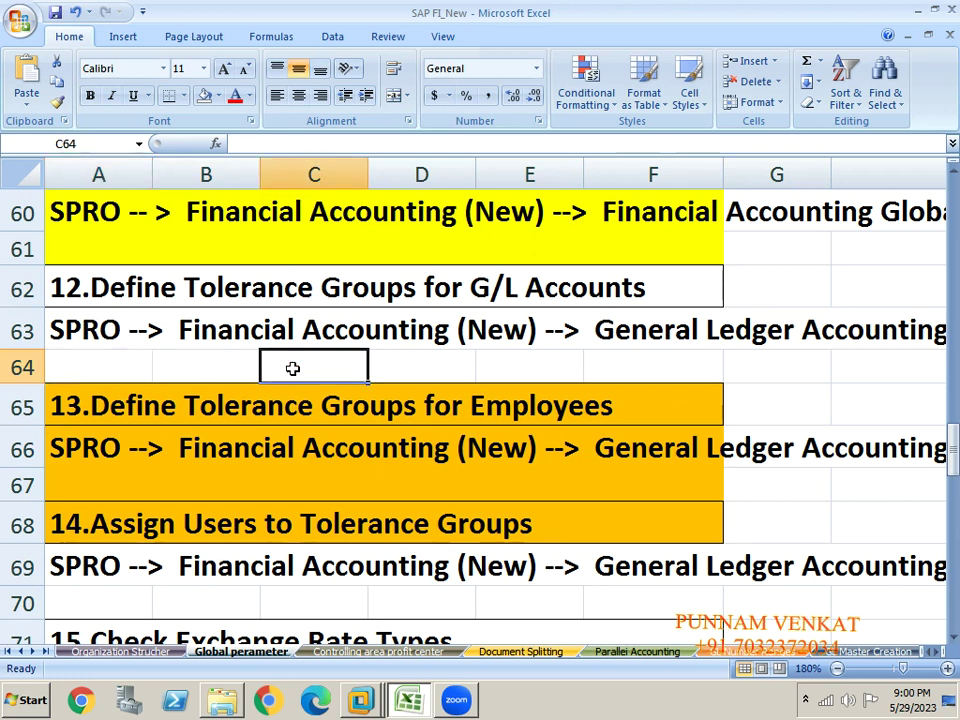
key(Right)
key(Right)
key(Right)
key(Right)
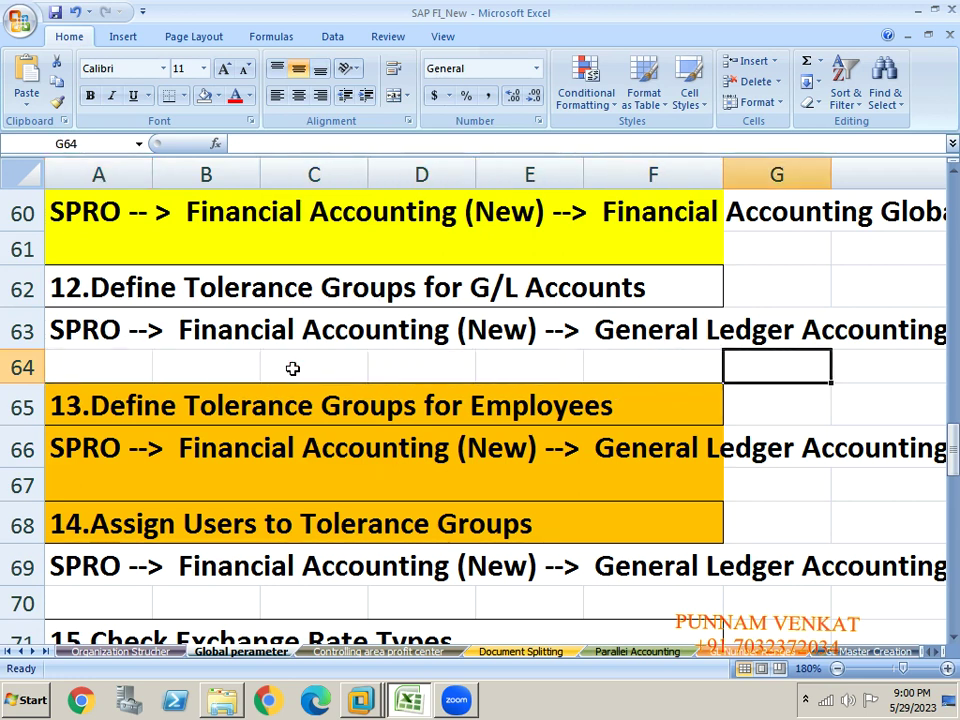
key(Right)
key(Right)
key(Right)
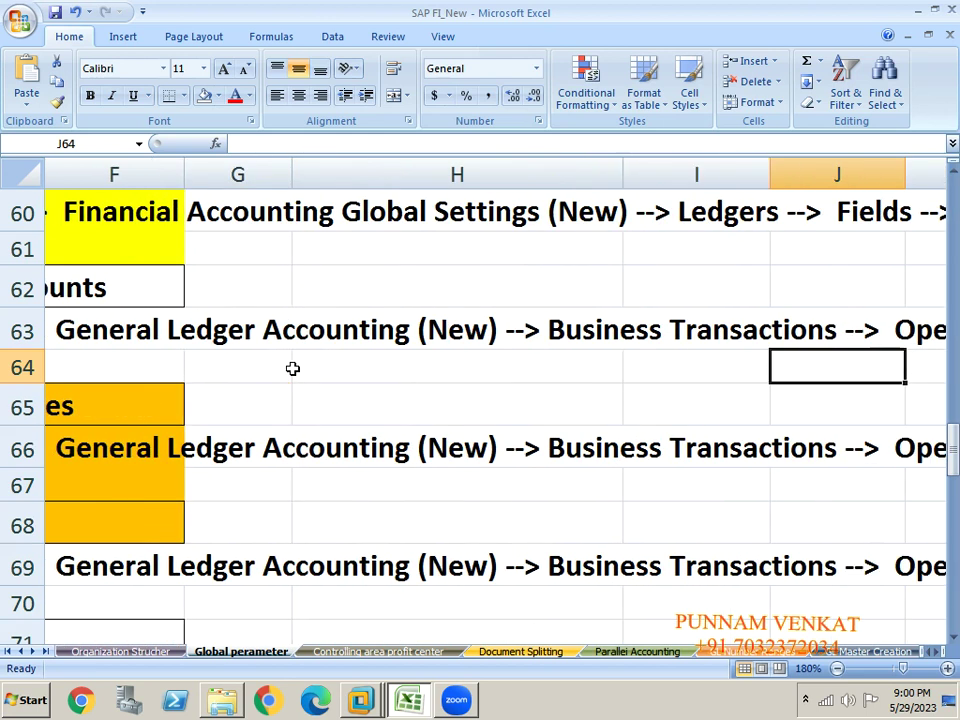
key(Left)
key(Right)
key(Right)
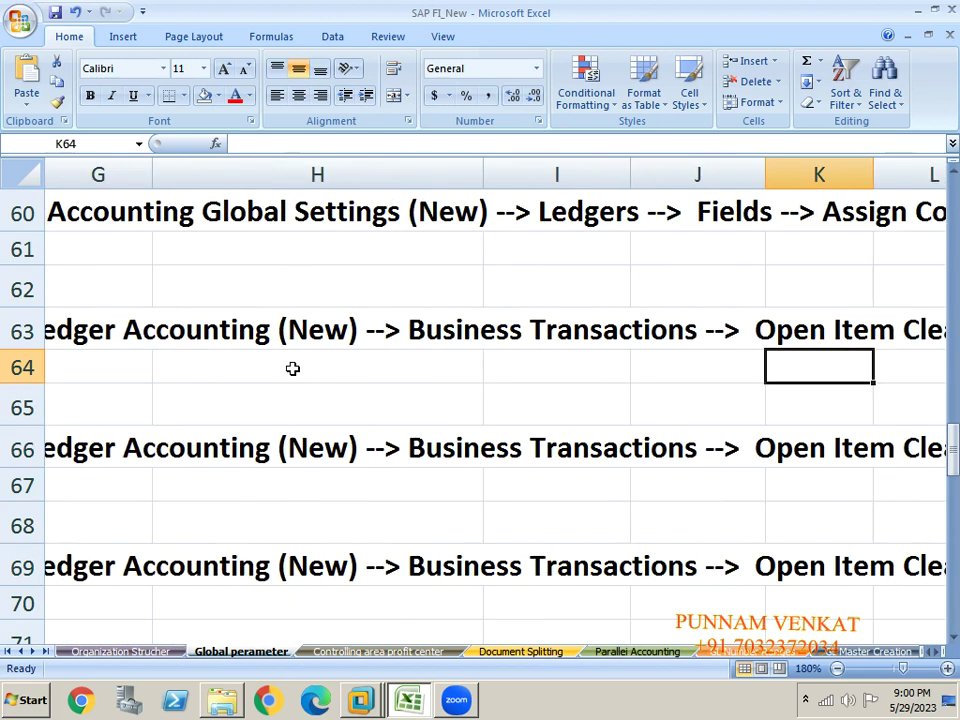
key(Right)
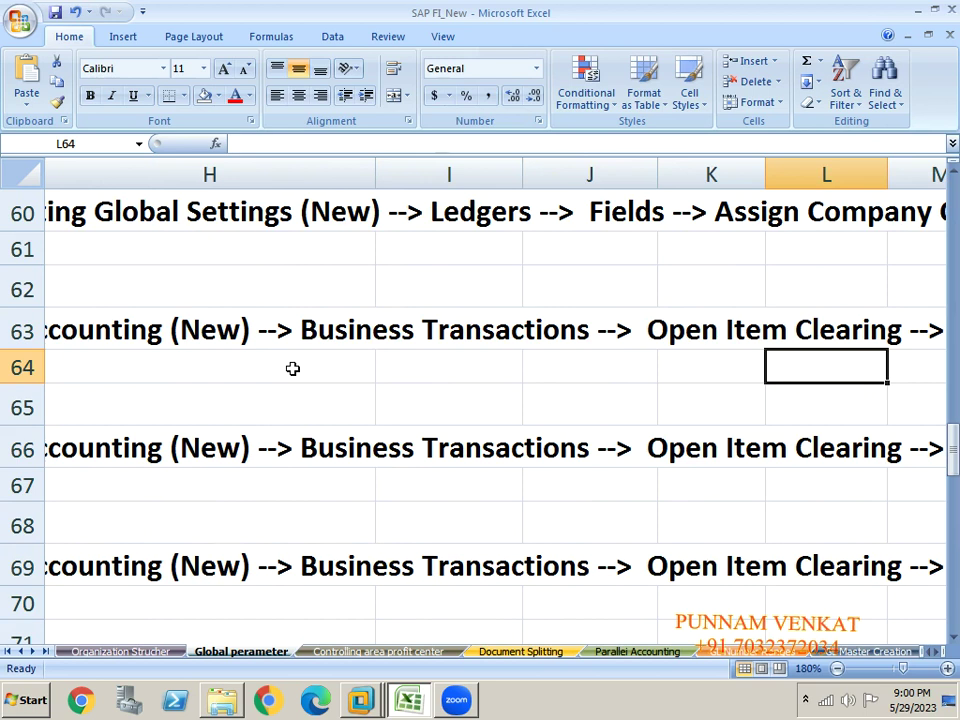
key(Right)
key(Right)
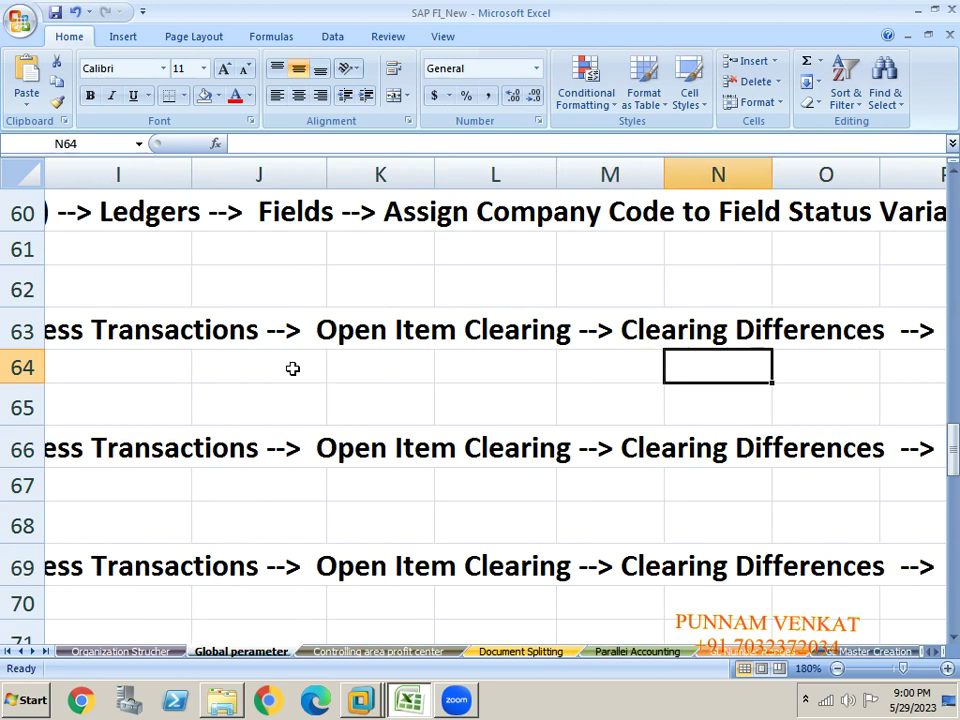
key(Right)
key(Right)
key(Right)
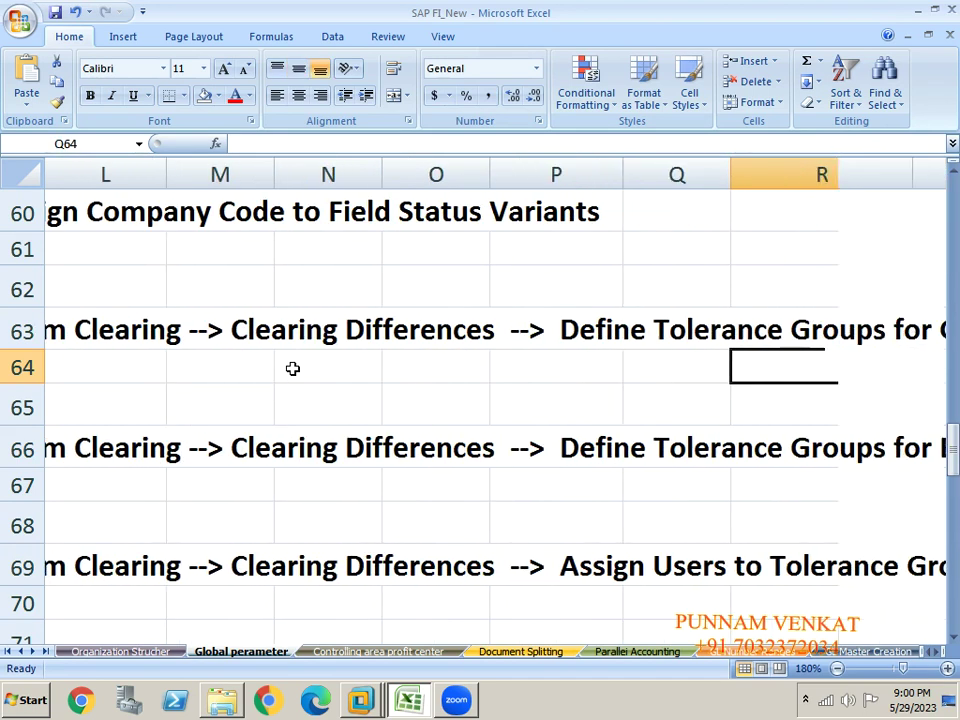
key(Right)
key(Right)
key(Right)
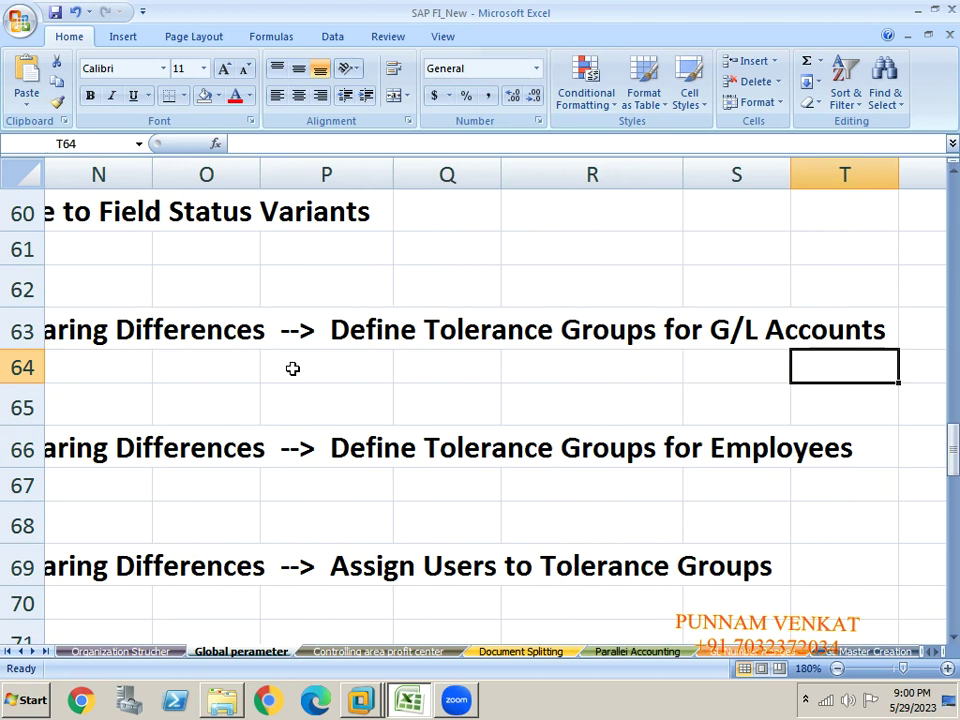
Go back along the row 63 path toward its beginning, then switch to the SAP Easy Access screen.
key(Left)
key(Left)
key(Left)
key(Left)
key(Left)
key(Left)
key(Left)
key(Left)
key(Left)
key(Left)
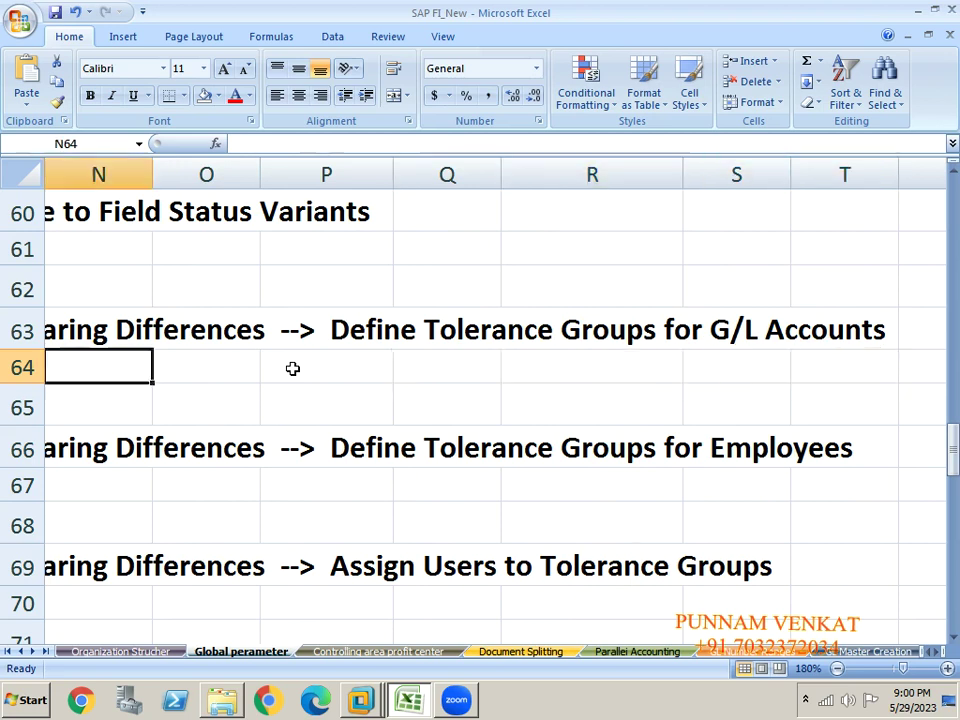
key(Right)
key(Right)
key(Left)
key(Left)
key(Left)
key(Left)
key(Left)
key(Left)
key(Left)
key(Left)
key(Left)
key(Left)
key(Left)
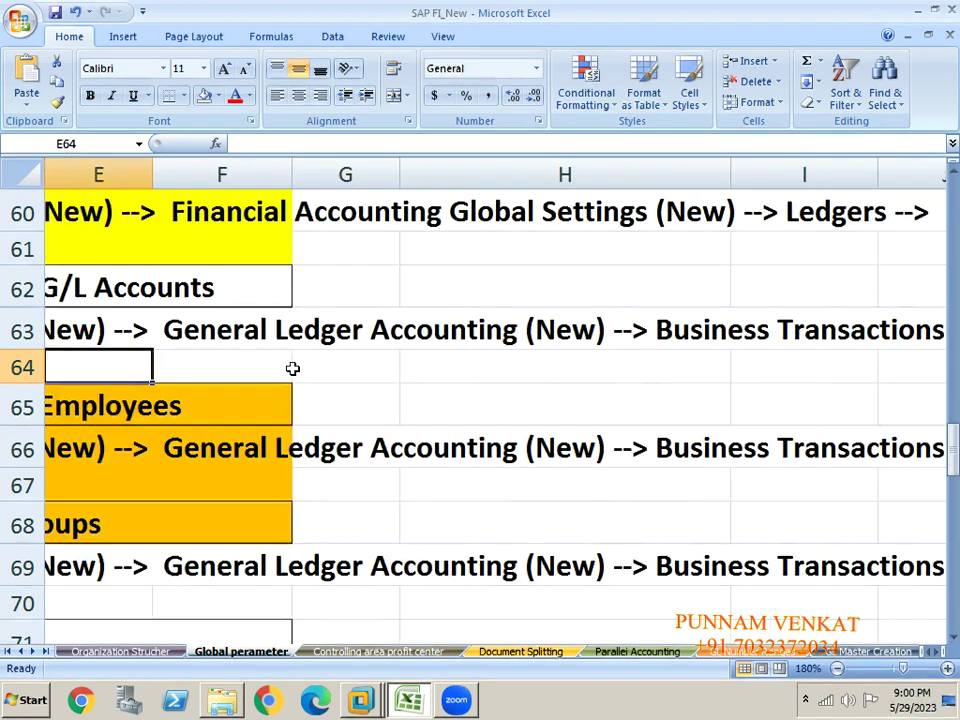
key(alt+Tab)
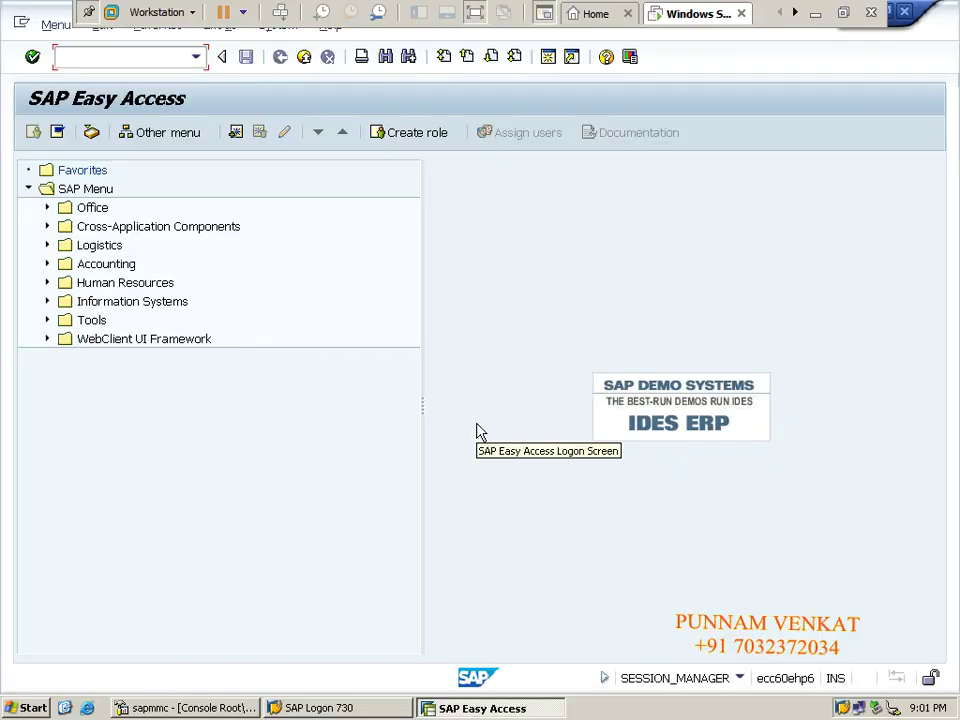
Run transaction SPRO and display the SAP Reference IMG.
click(84, 58)
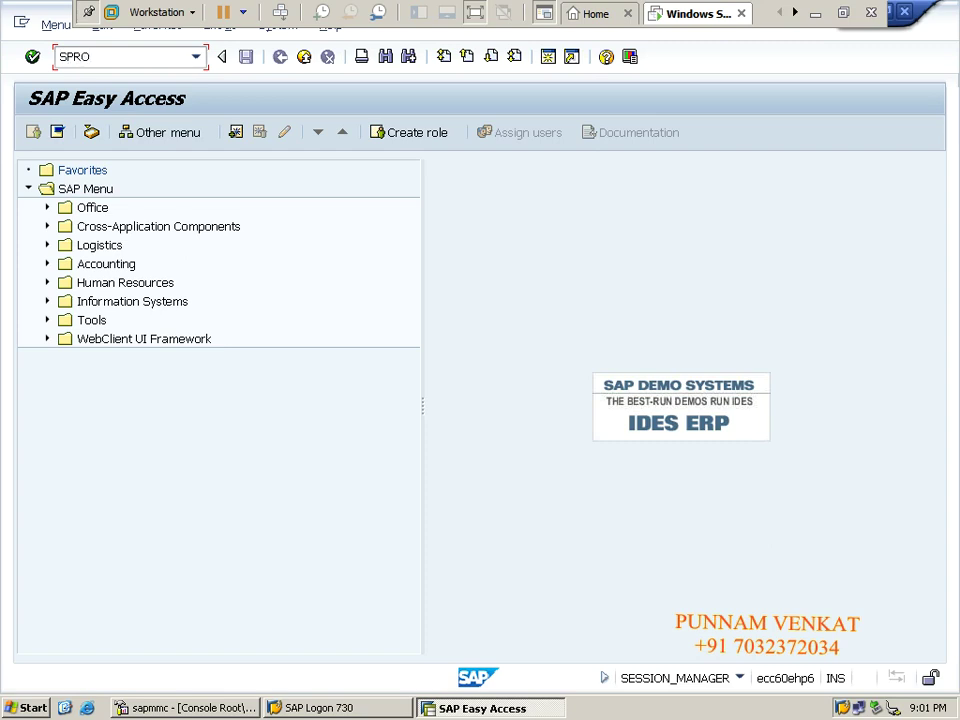
key(Return)
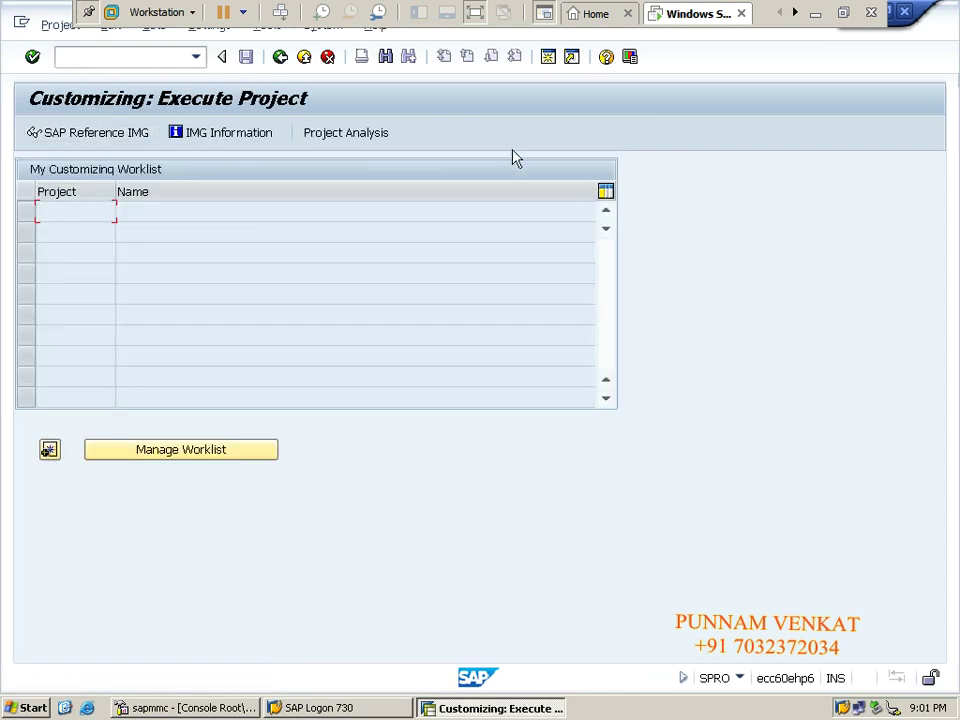
click(79, 138)
click(79, 139)
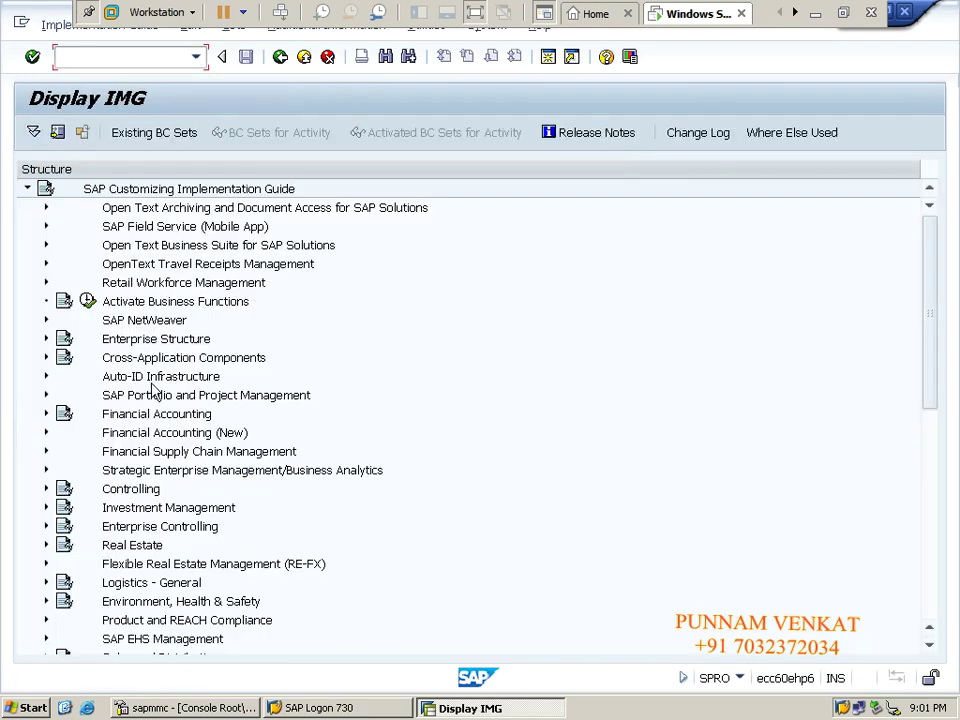
Expand Financial Accounting (New), General Ledger Accounting (New) and its Business Transactions node in the IMG structure.
click(122, 378)
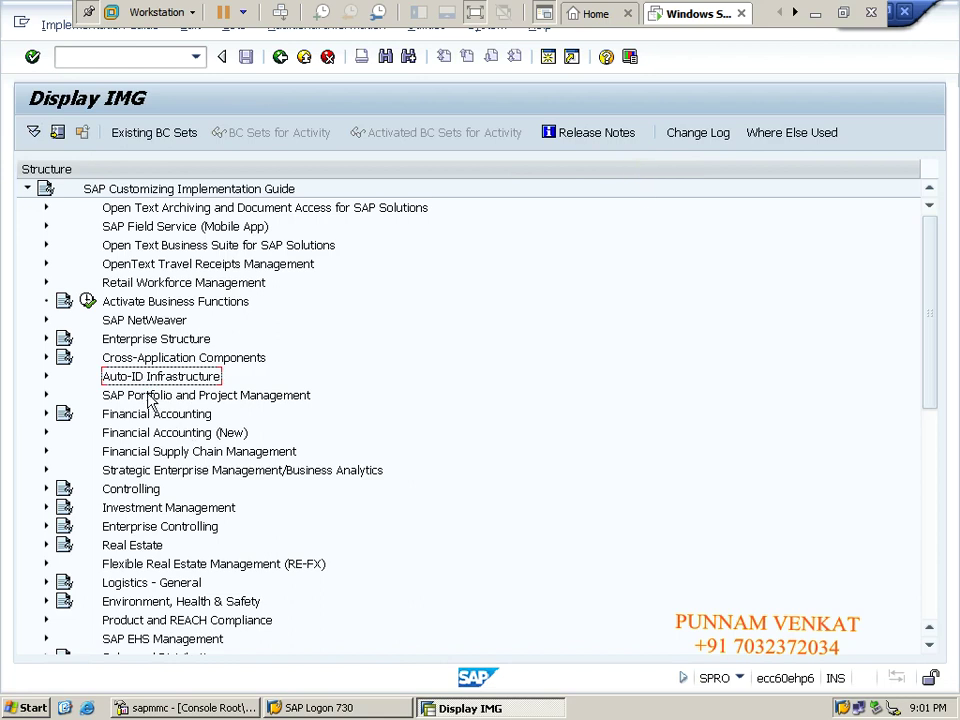
double_click(156, 421)
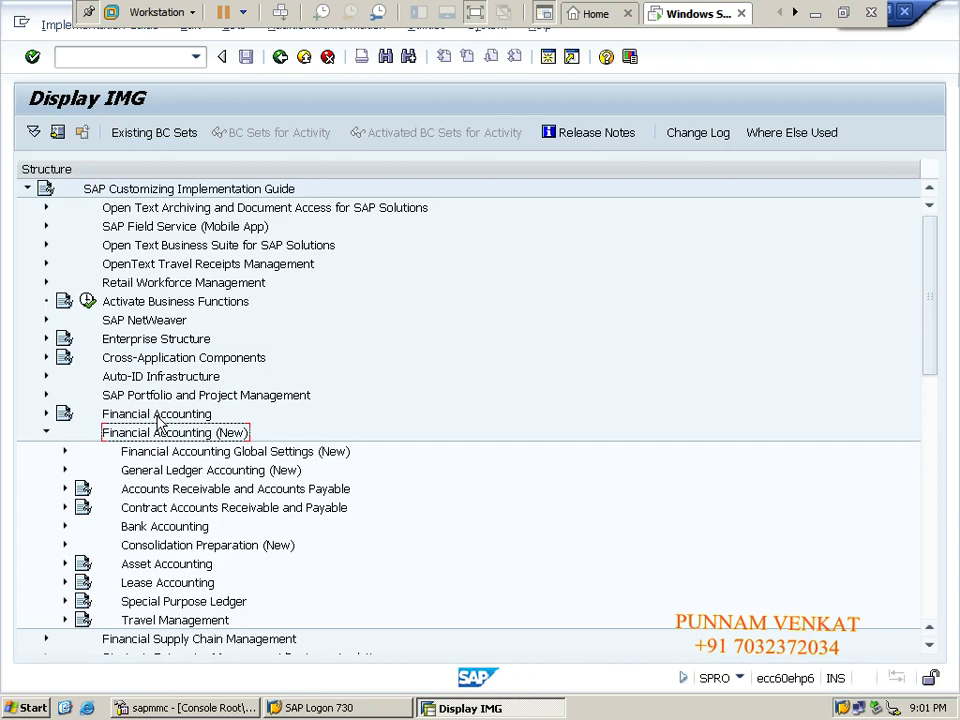
key(Down)
key(Down)
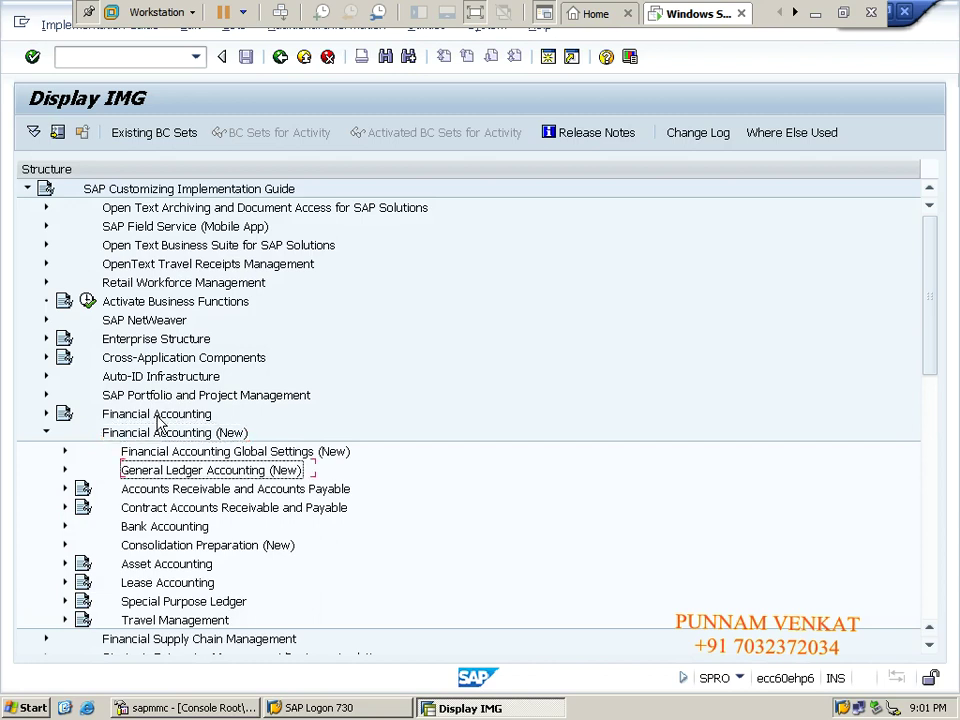
key(Right)
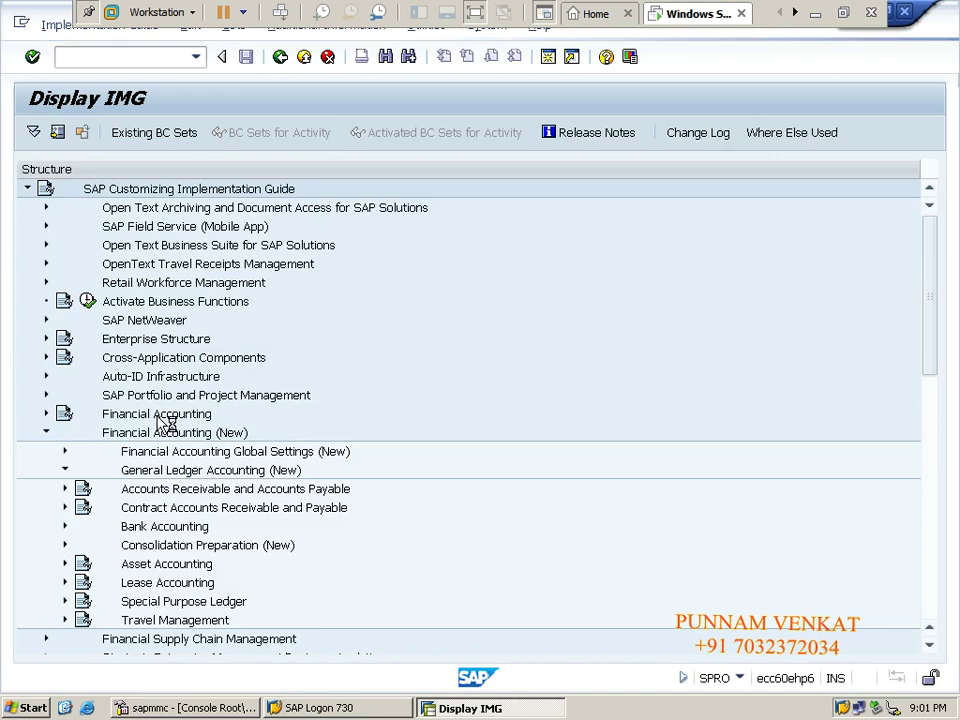
key(Down)
key(Down)
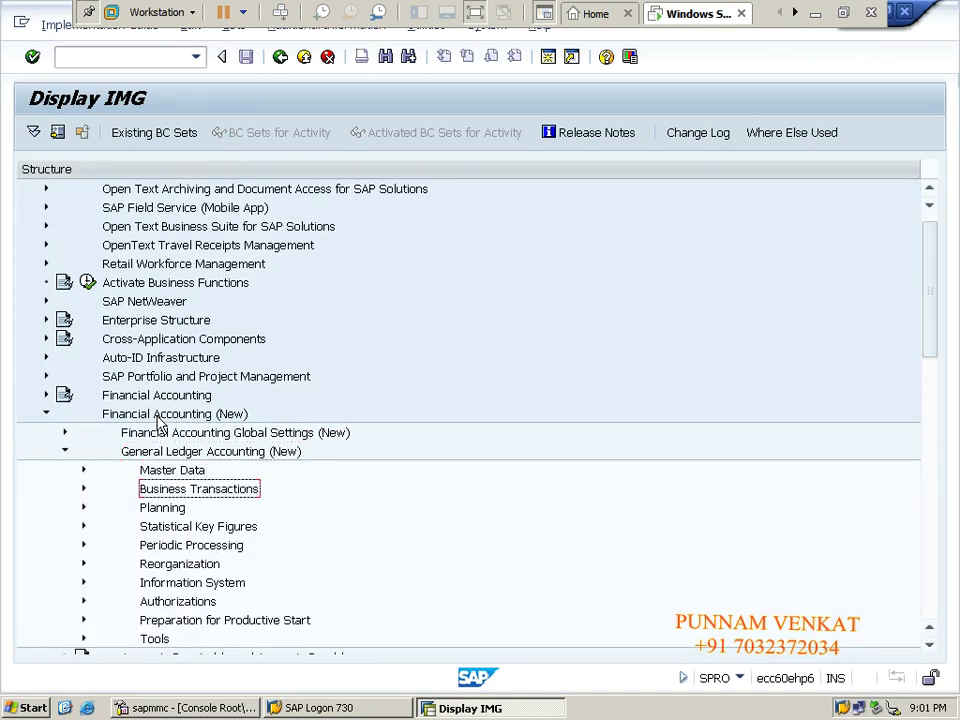
key(Right)
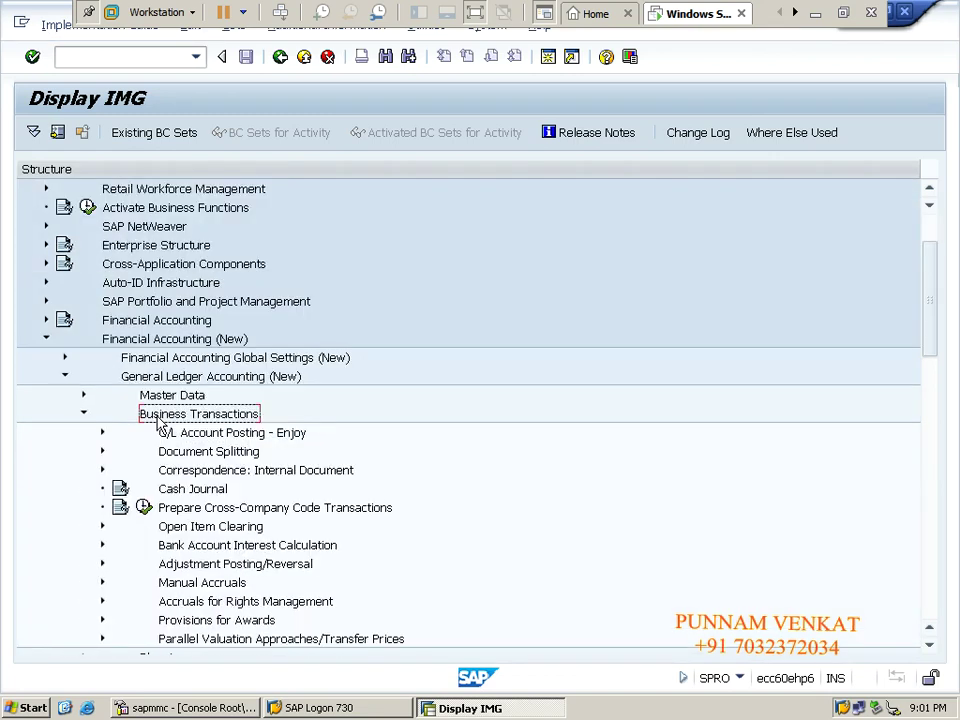
Expand the Open Item Clearing node under Business Transactions.
key(Down)
key(Down)
key(Down)
key(Down)
key(Down)
key(Down)
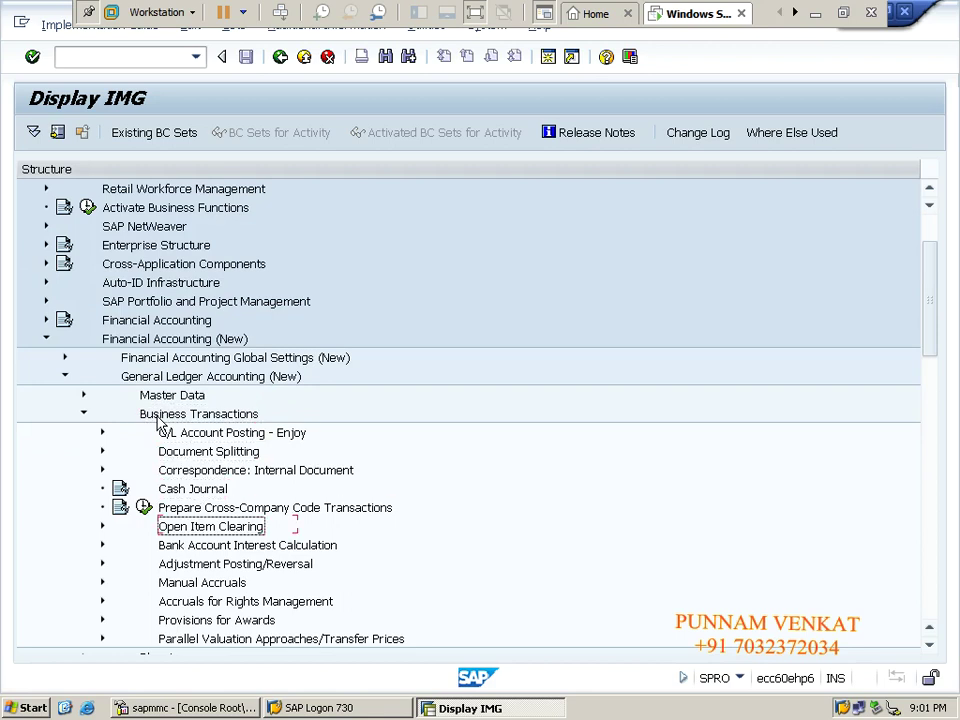
key(Right)
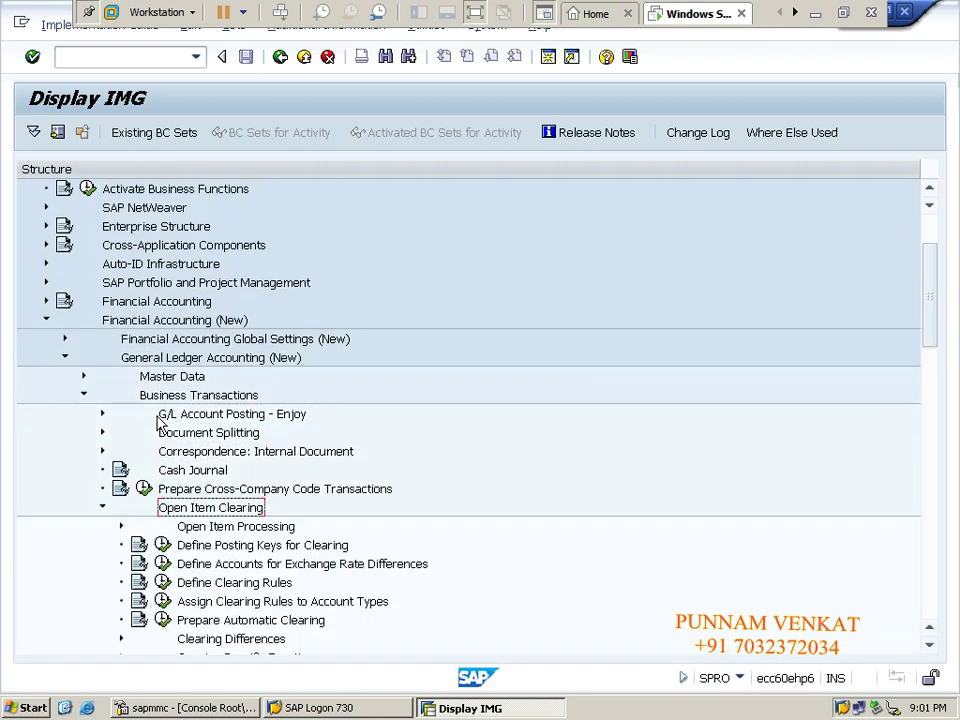
Expand the Clearing Differences node under Open Item Clearing to list its tolerance group activities.
key(Down)
key(Down)
key(Down)
key(Down)
key(Down)
key(Down)
key(Down)
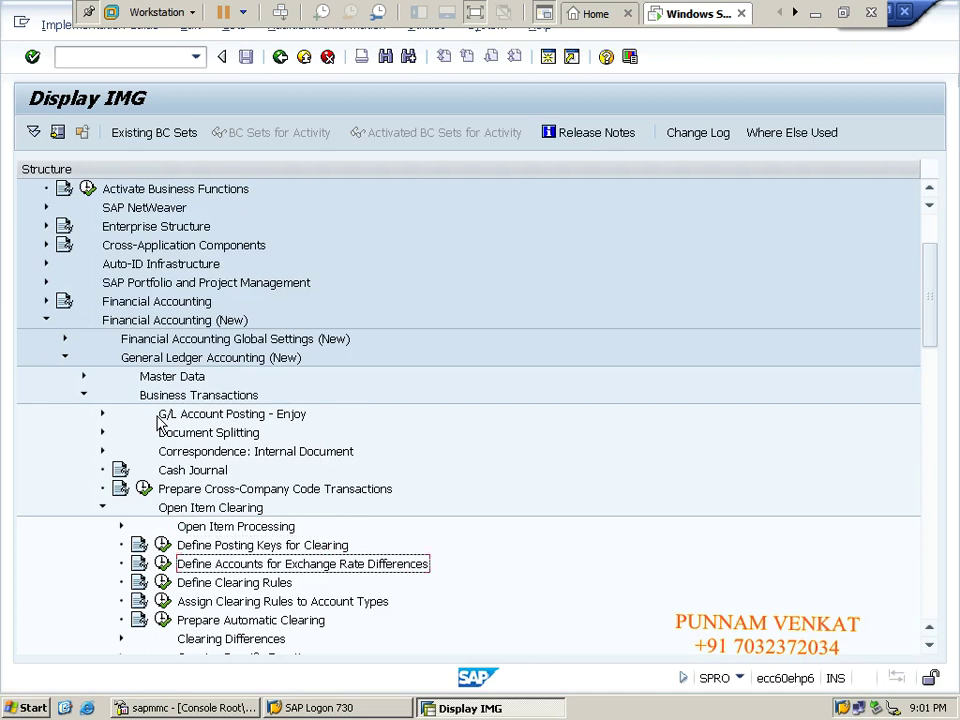
key(Right)
key(Down)
key(Down)
key(Down)
key(Down)
key(Down)
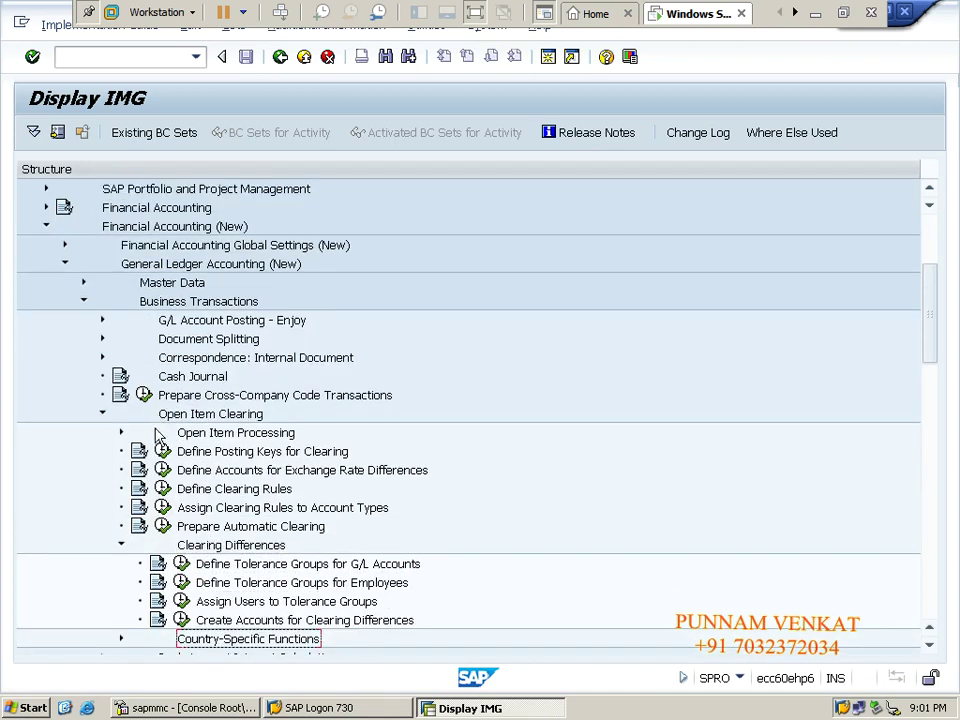
Select Define Tolerance Groups for G/L Accounts and show the IMG Activity keys as additional information in the structure.
click(215, 565)
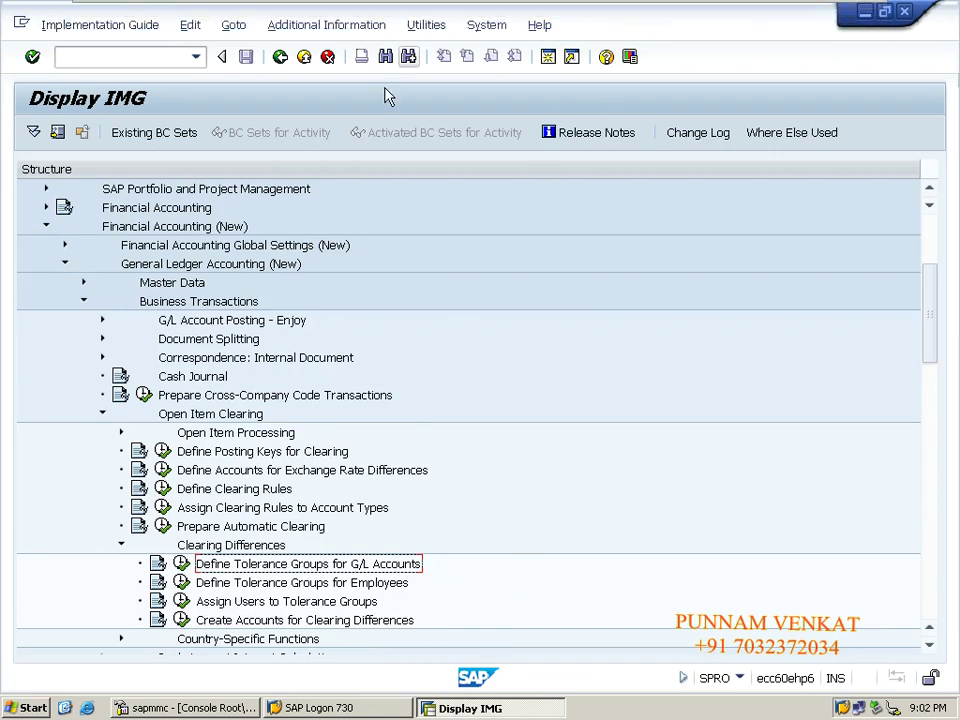
click(435, 30)
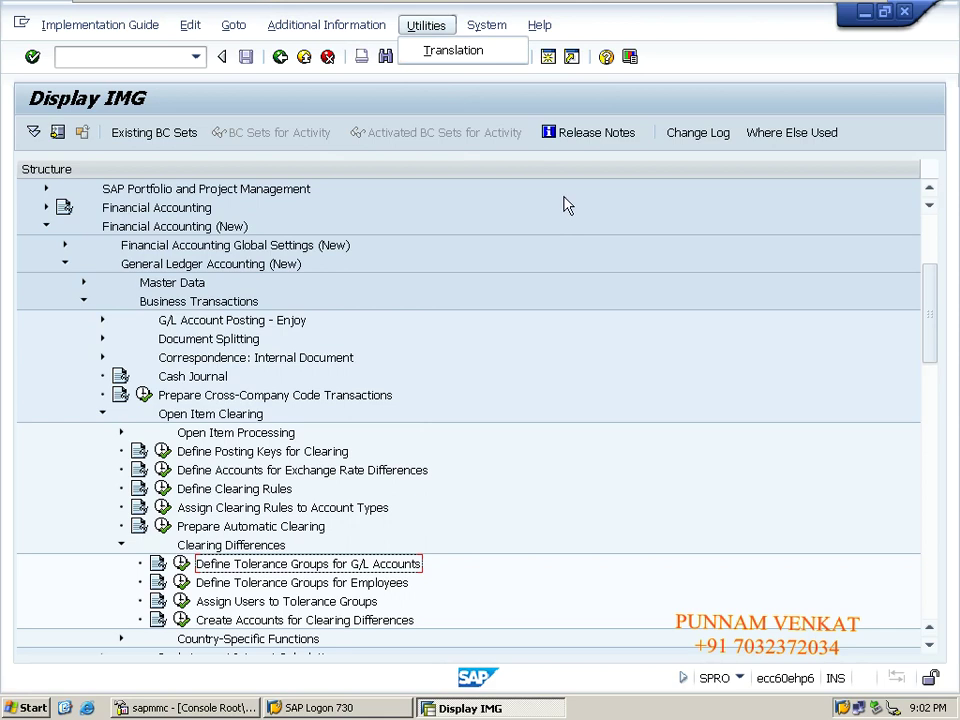
click(330, 25)
click(336, 30)
click(336, 30)
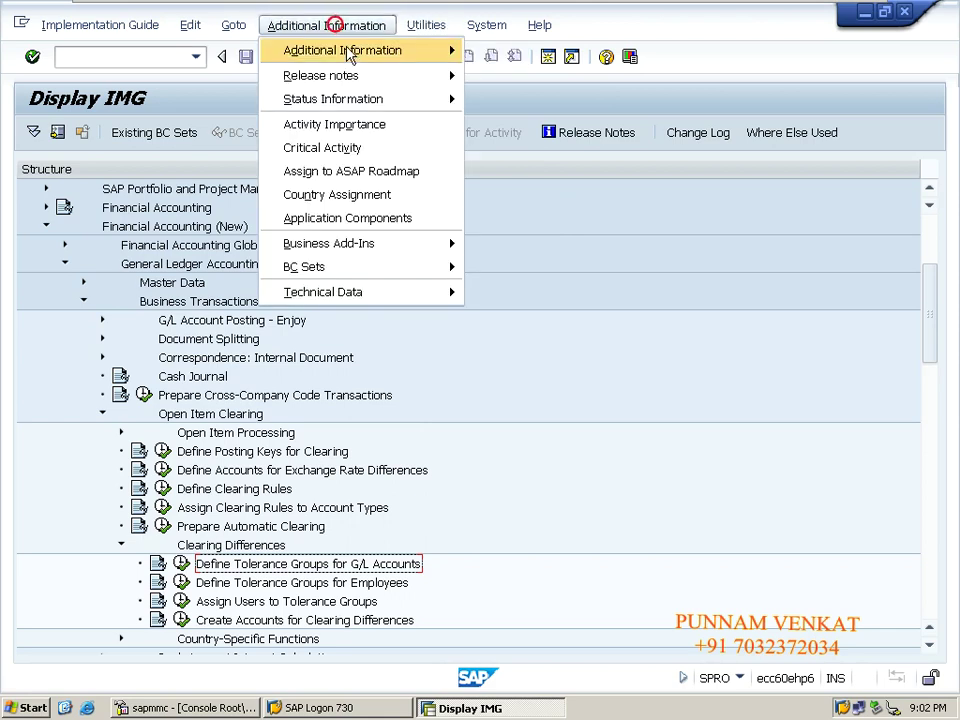
mouse_move(347, 52)
mouse_move(505, 76)
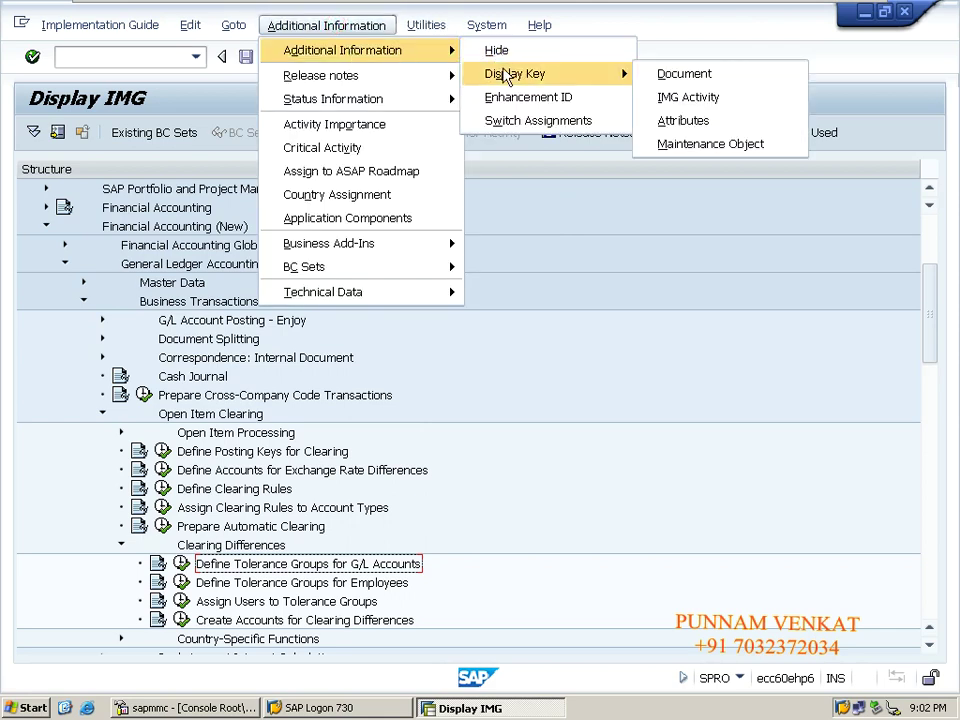
click(662, 100)
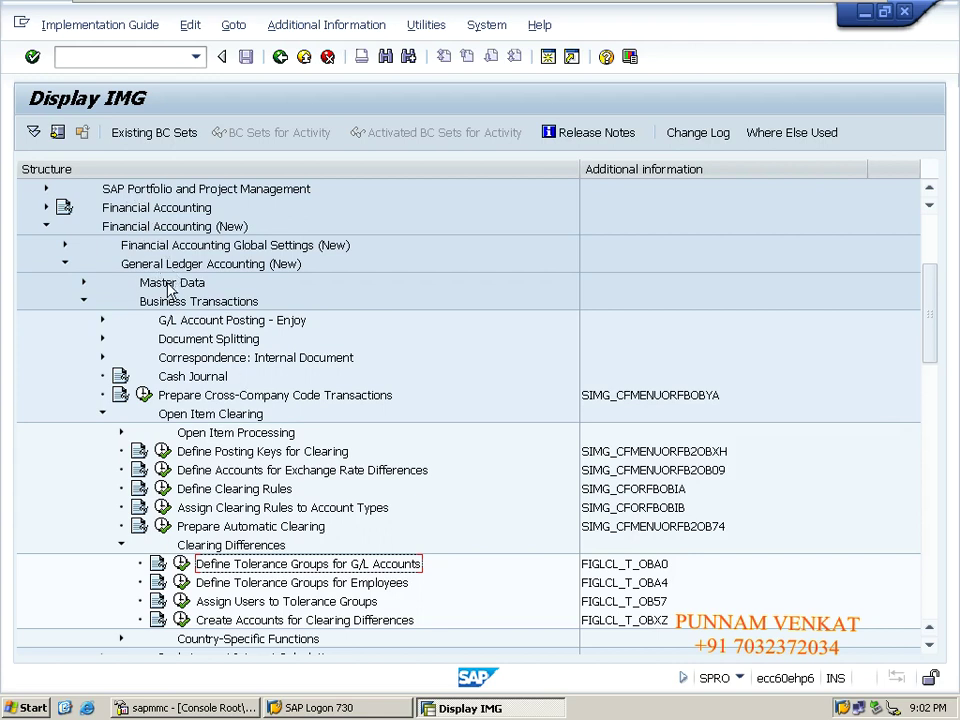
Execute Define Tolerance Groups for G/L Accounts under Clearing Differences and open a new entry with its debit and credit posting fields.
click(137, 227)
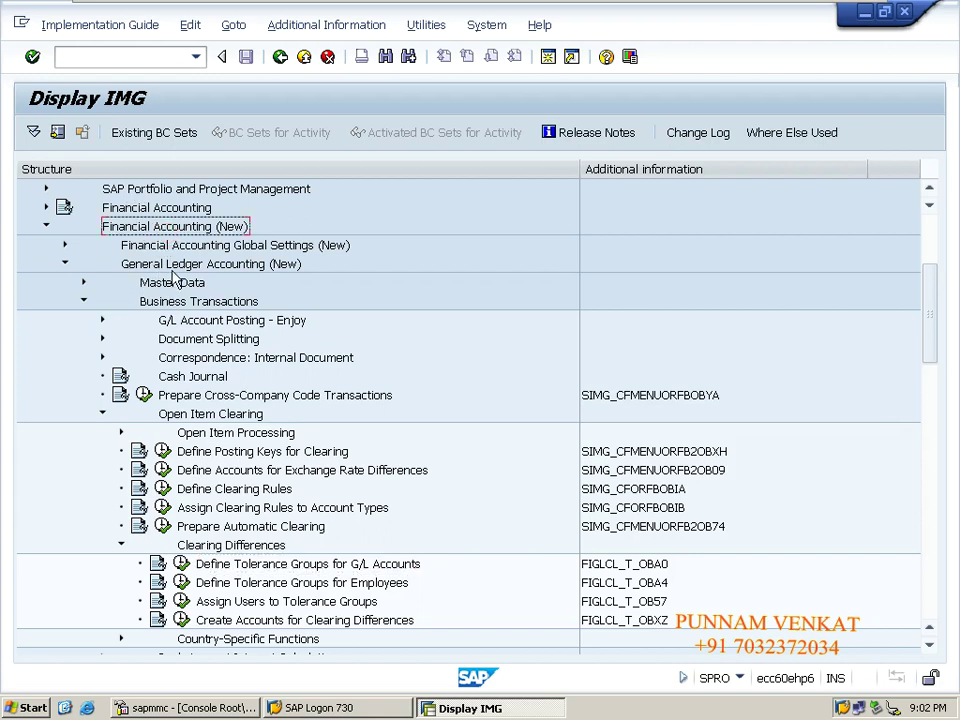
click(176, 266)
click(162, 305)
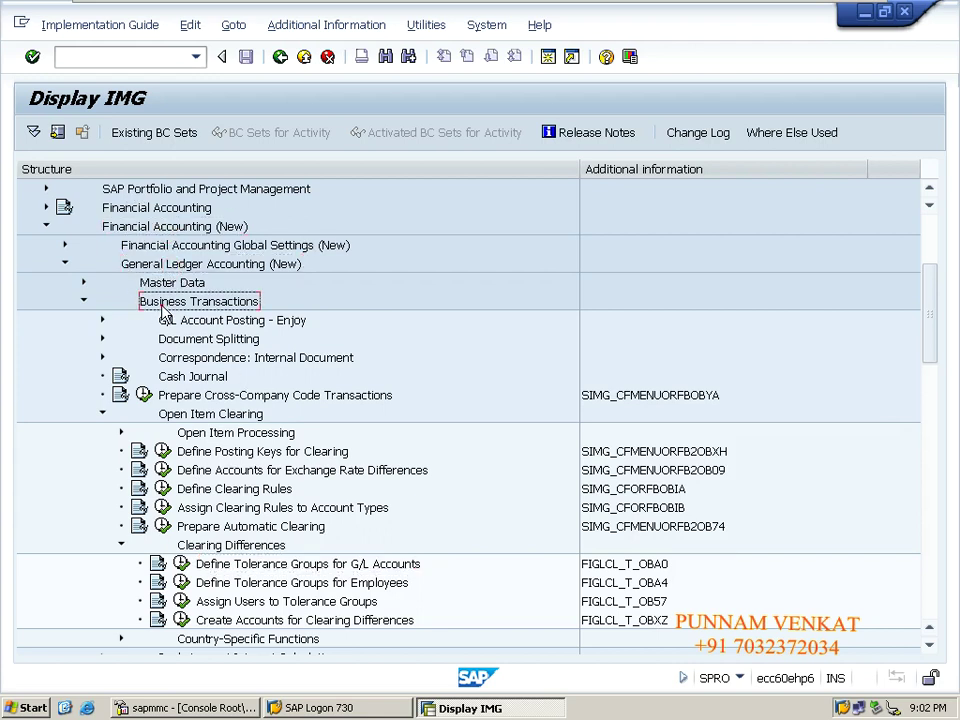
click(196, 416)
click(205, 546)
click(214, 567)
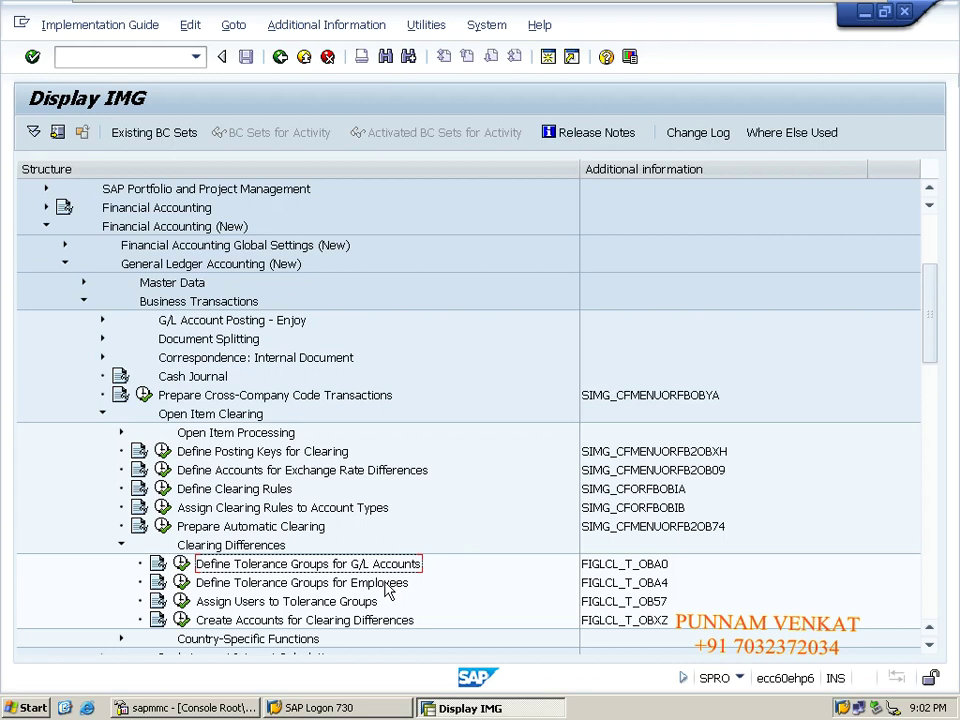
click(183, 568)
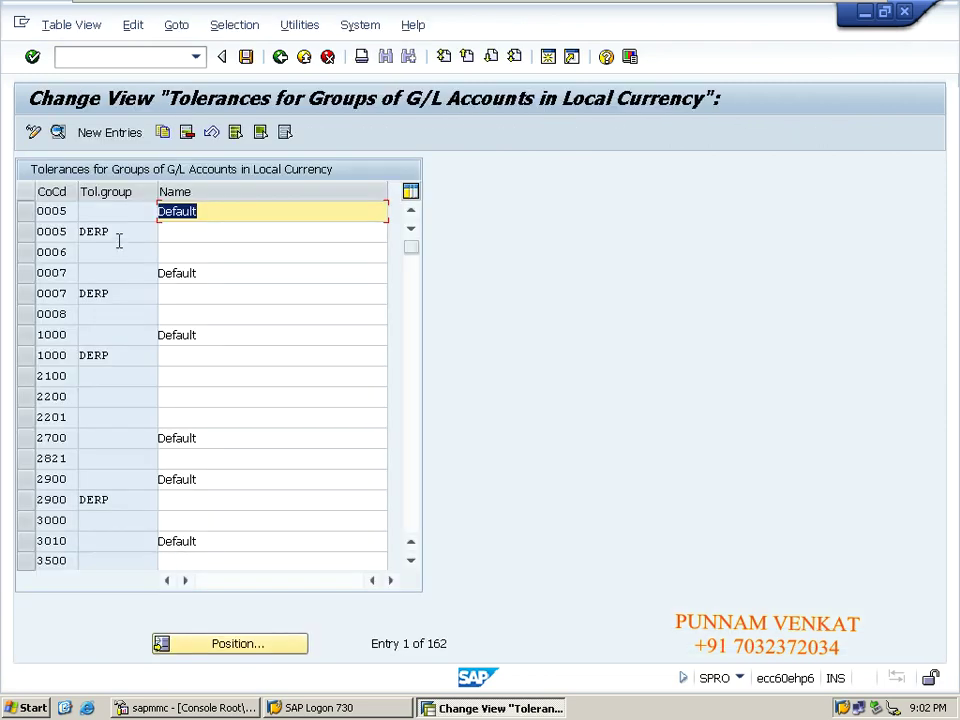
click(112, 137)
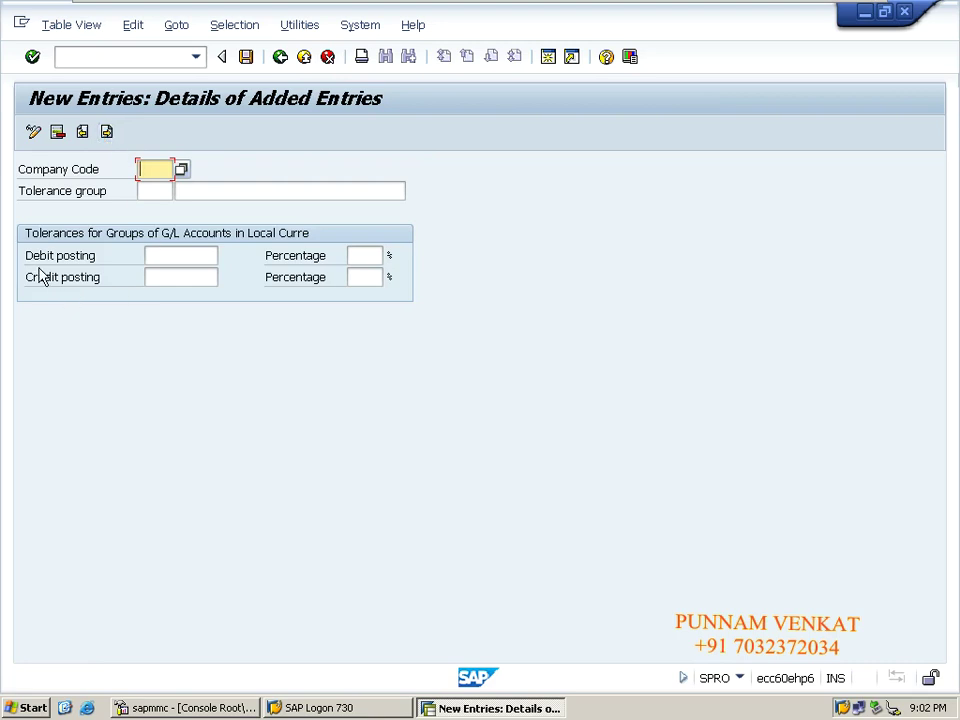
click(166, 254)
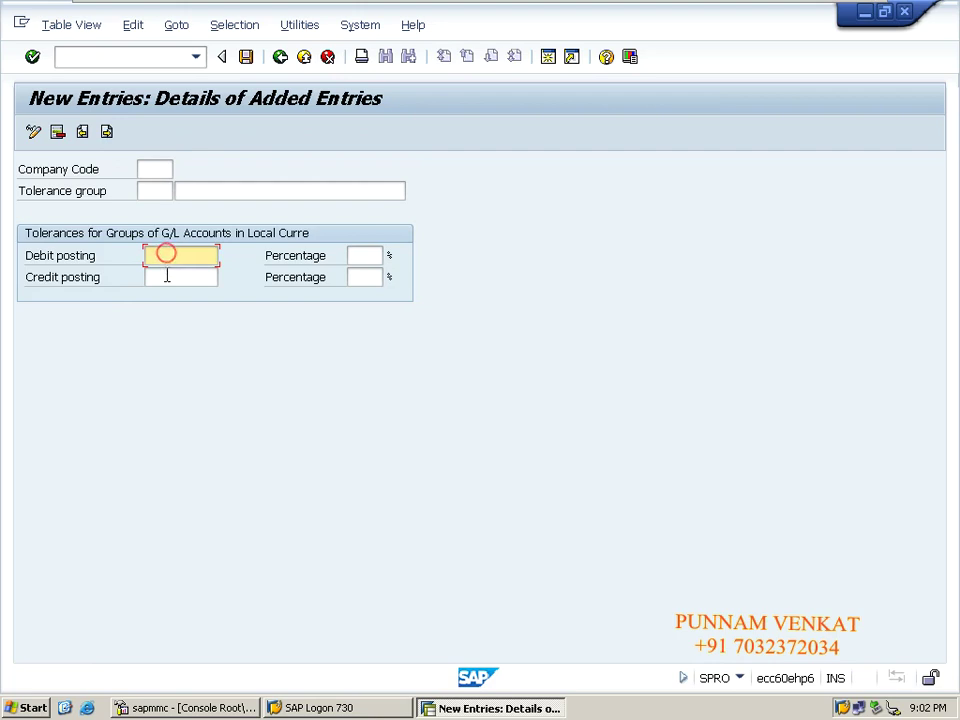
click(168, 274)
Switch to the SAP FI_New workbook in Excel and go to the blank area around column AC below row 66 on the Global perameter sheet.
mouse_move(161, 6)
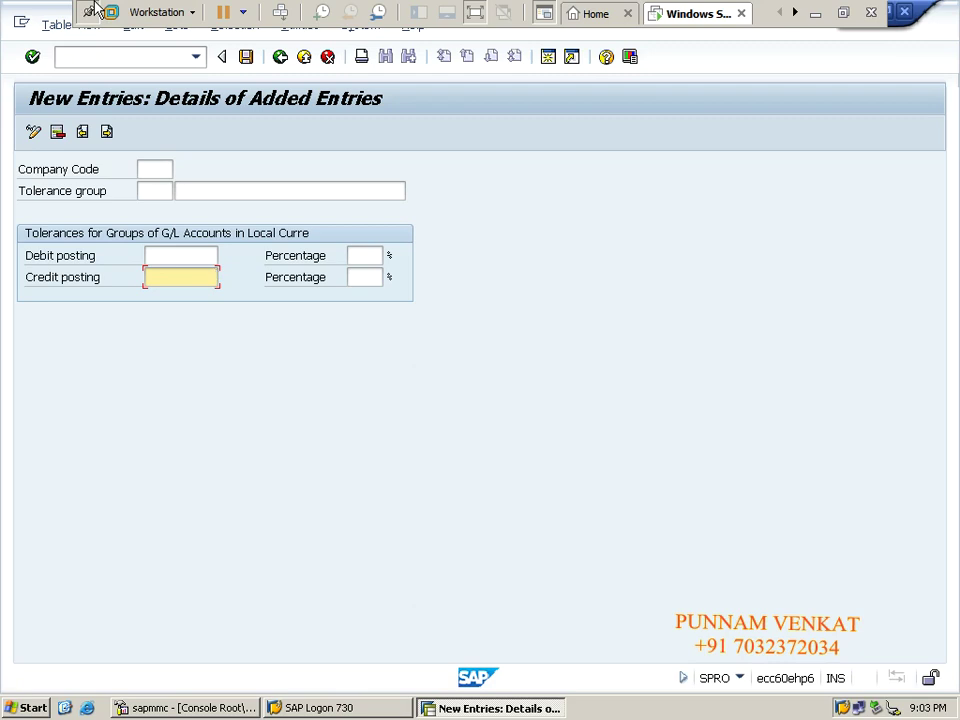
click(814, 21)
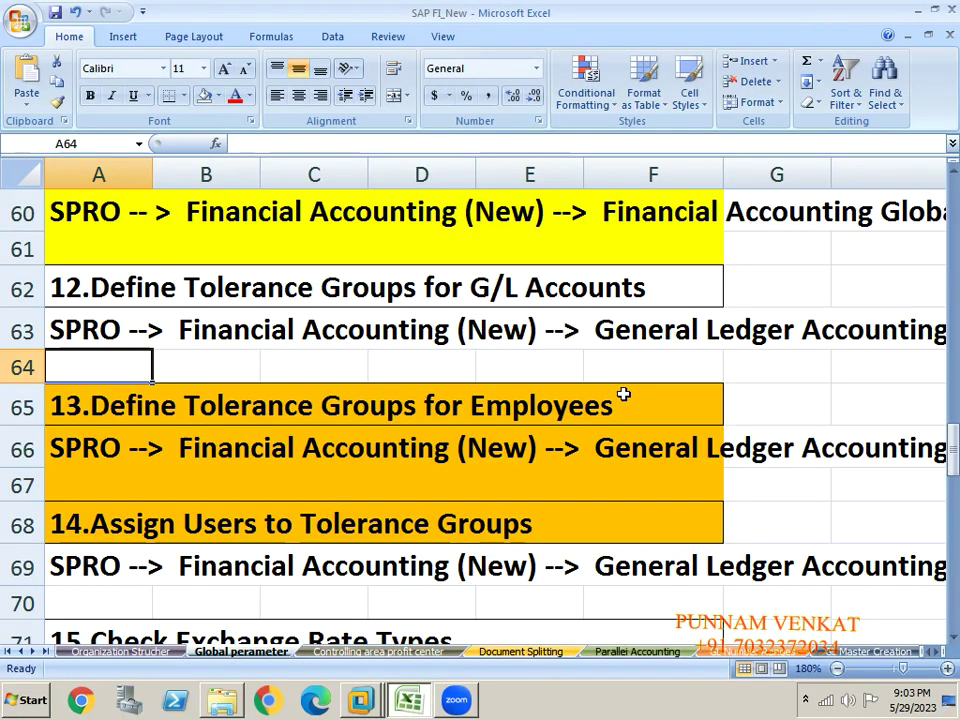
key(Right)
key(Right)
key(Right)
key(Right)
key(Right)
key(Right)
key(Right)
key(Right)
key(Right)
key(Right)
key(Right)
key(Right)
key(Right)
key(Right)
key(Right)
key(Right)
key(Right)
key(Right)
key(Right)
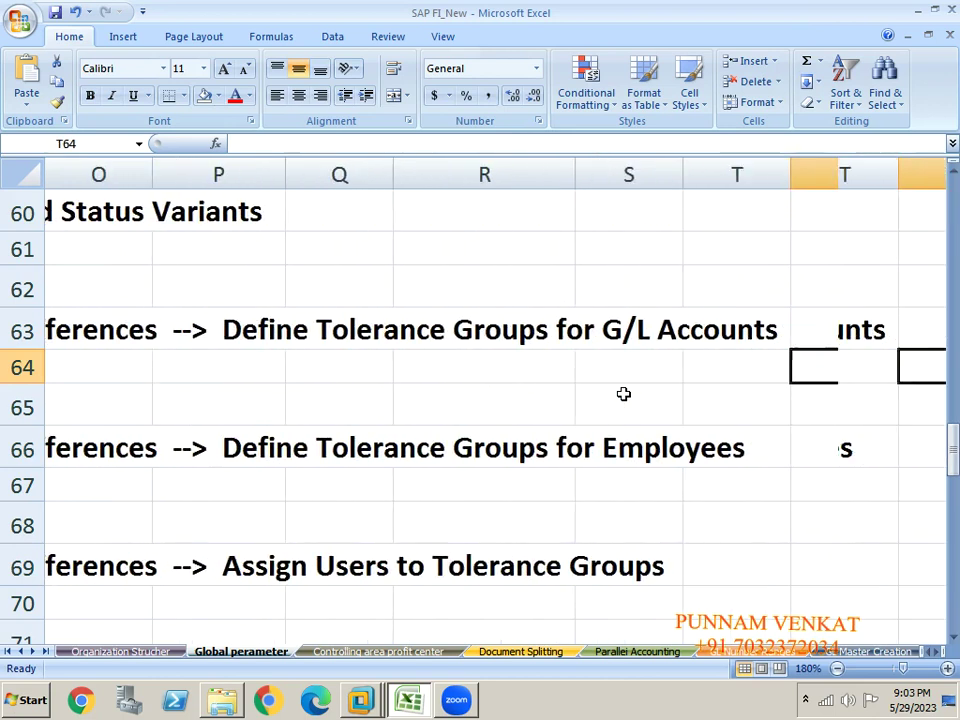
key(Right)
key(Right)
key(Right)
key(Right)
key(Right)
key(Right)
key(Right)
key(Right)
key(Right)
key(Right)
key(Right)
key(Right)
key(Right)
click(391, 525)
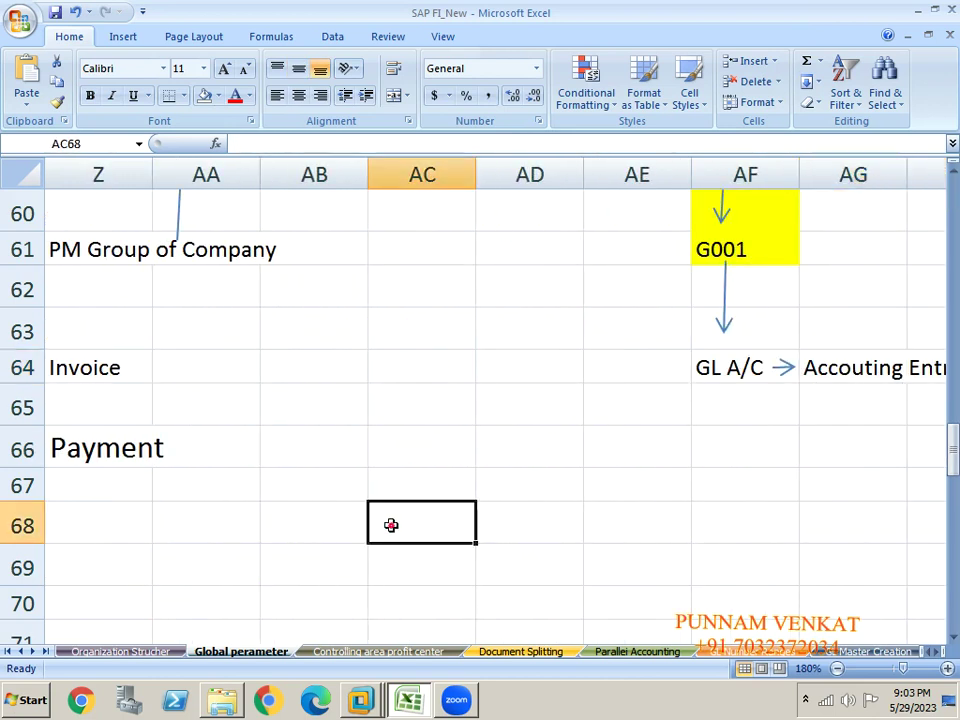
key(Down)
key(Down)
key(Down)
key(Down)
key(Down)
key(Down)
key(Down)
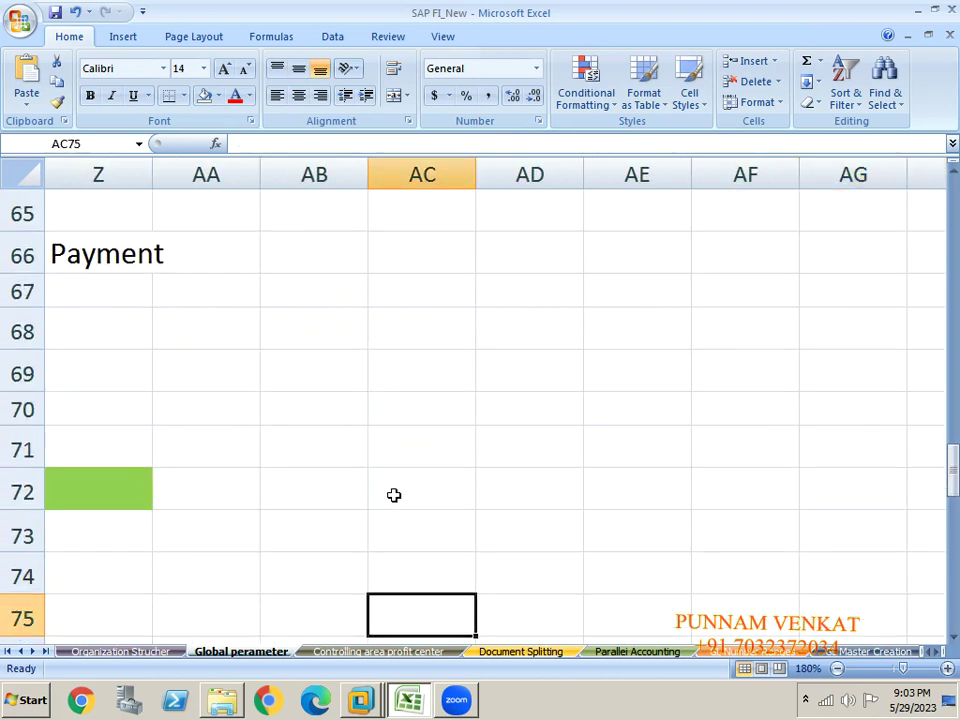
Enter the label "Incoming Payment" in cell AC69.
click(418, 362)
text(Invome)
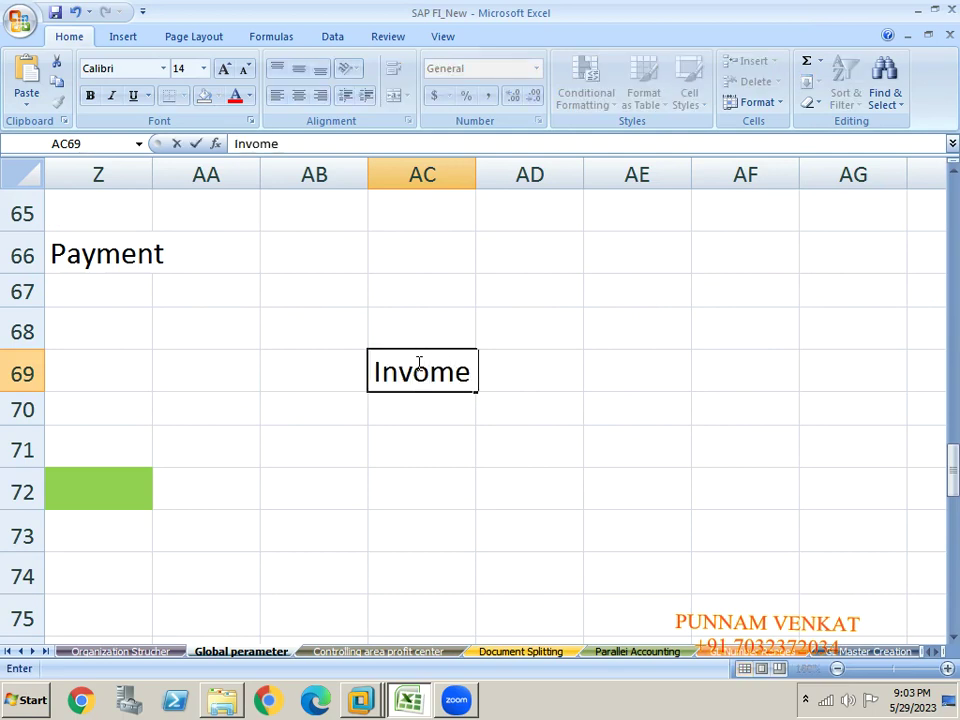
key(BackSpace)
key(BackSpace)
key(BackSpace)
key(BackSpace)
text(comin)
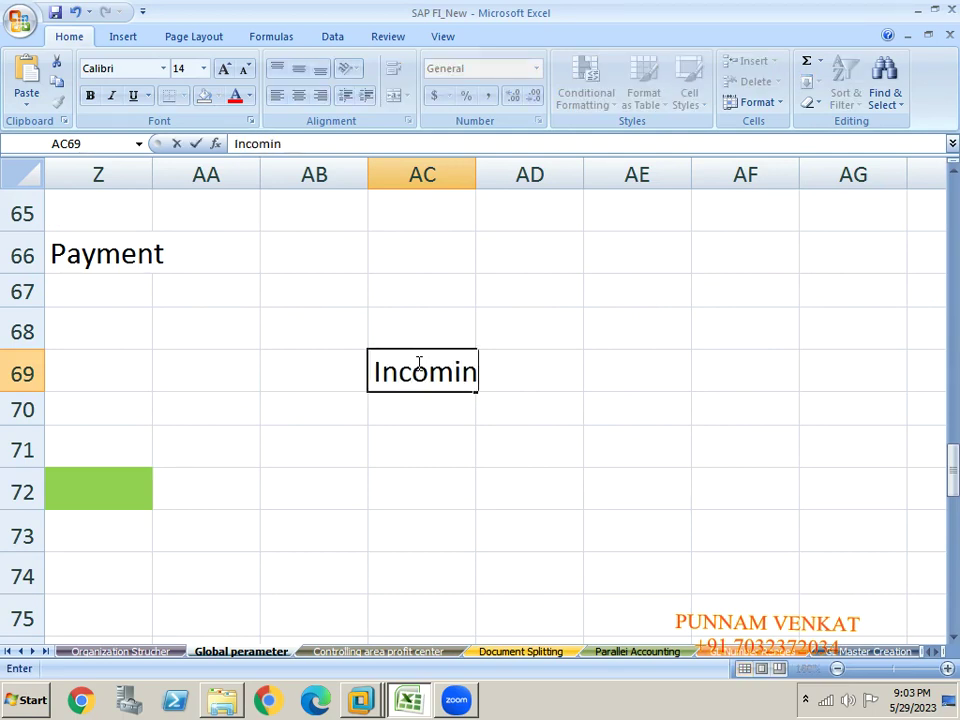
text(g Payment)
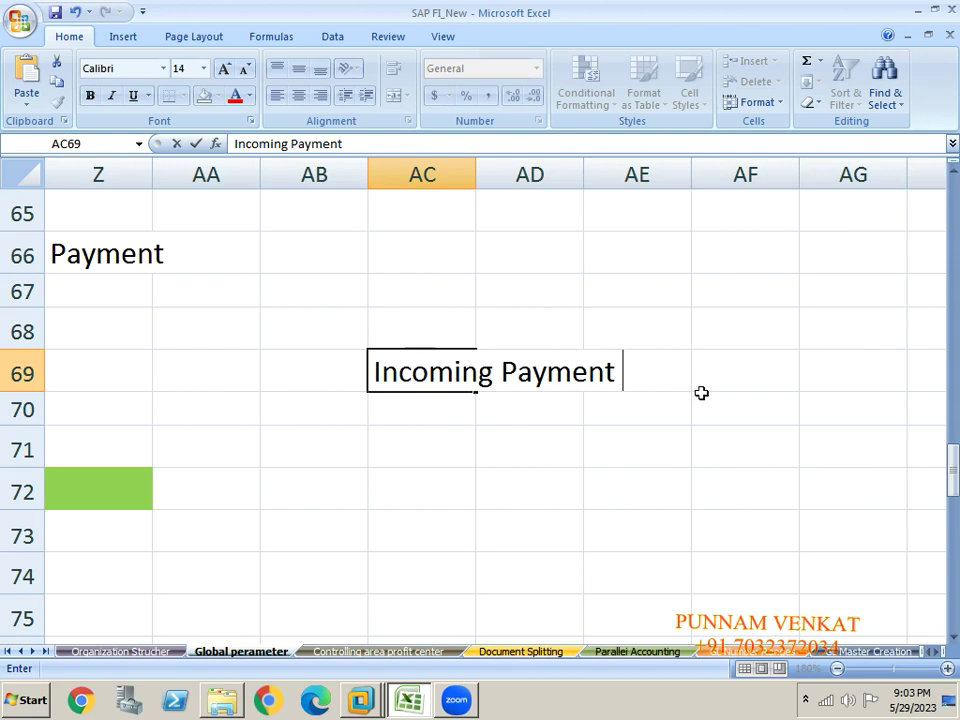
Enter the incoming payment example amounts: 1000 in AF69, 998 in AF70 and "2 rs" in AF72.
click(736, 378)
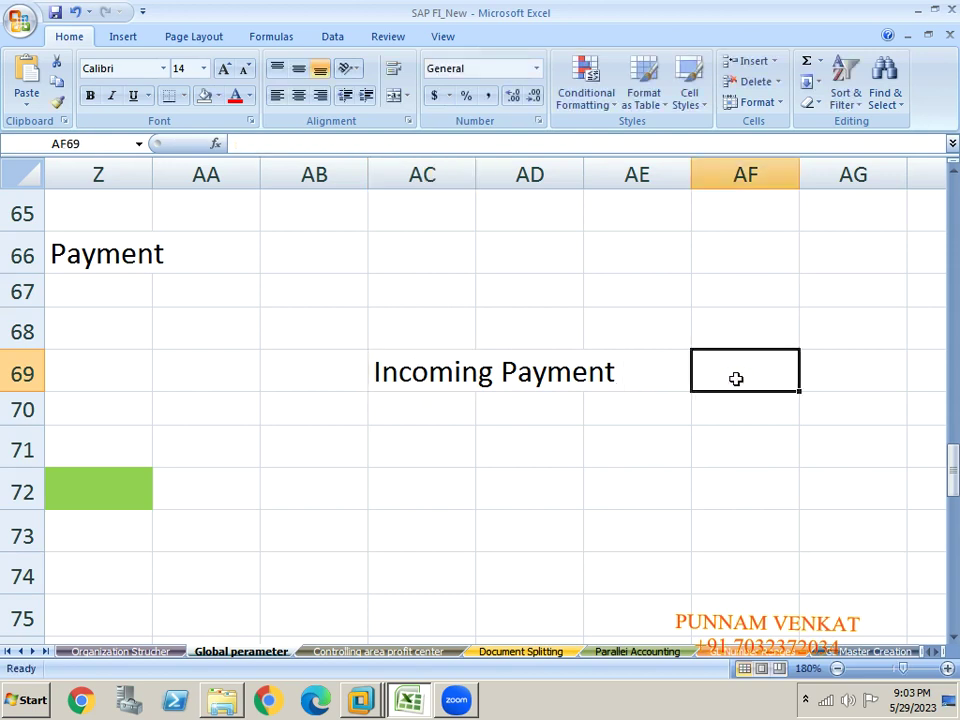
text(1000)
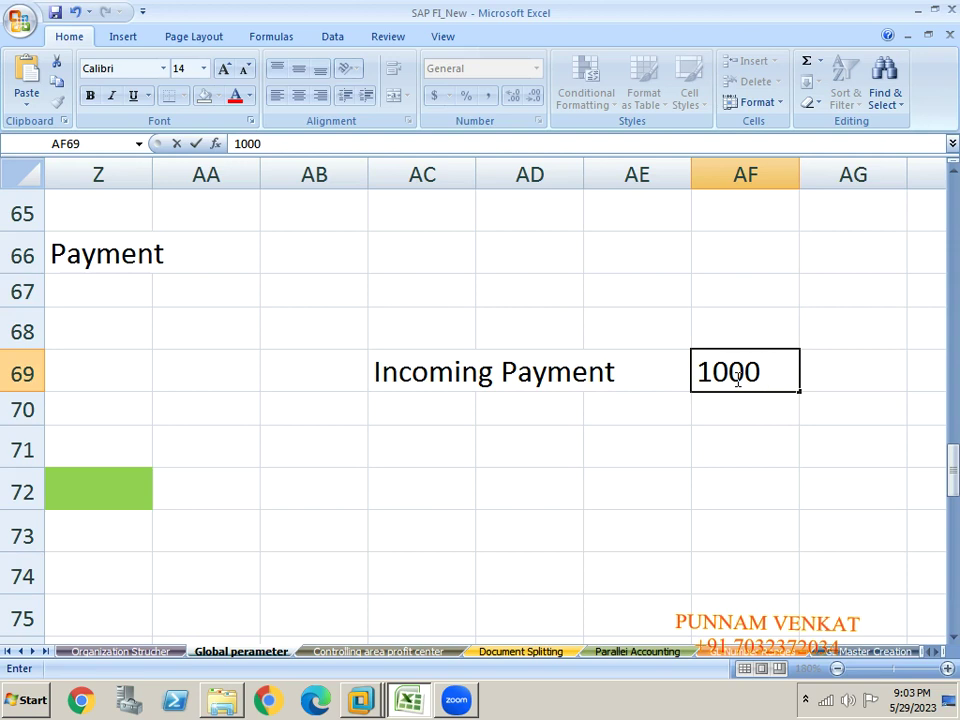
key(Return)
text(9)
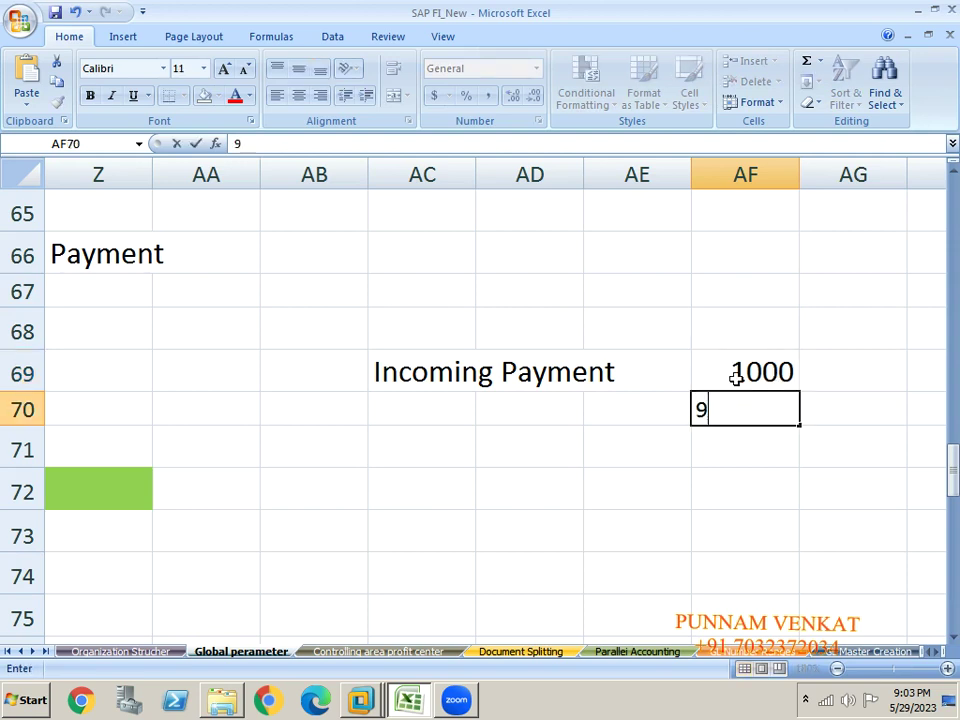
text(98)
key(Return)
key(Return)
text(2 rs)
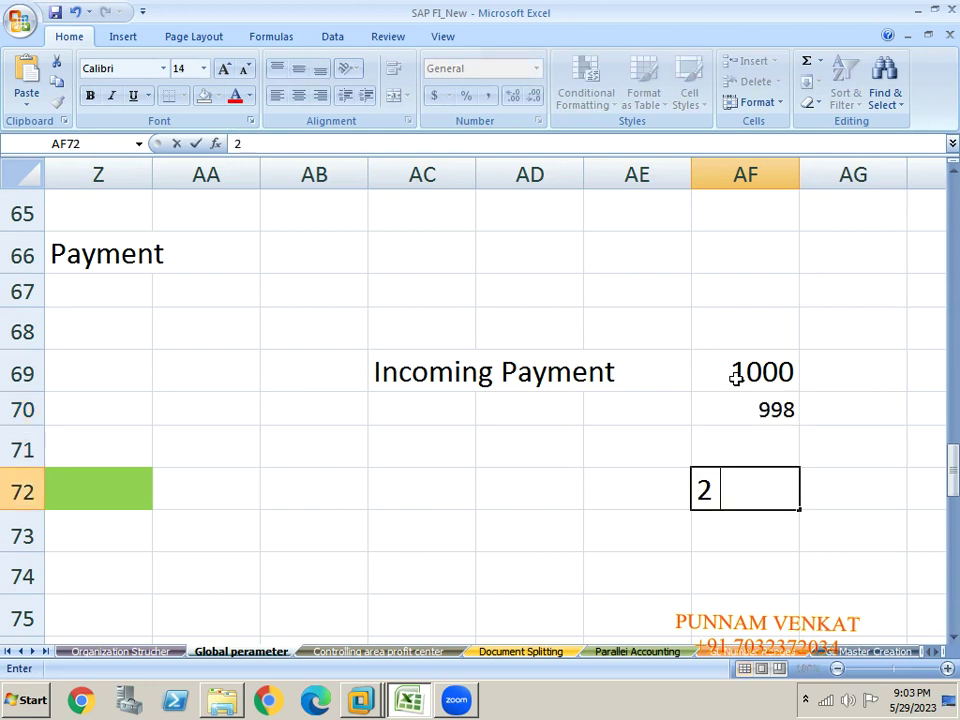
key(Return)
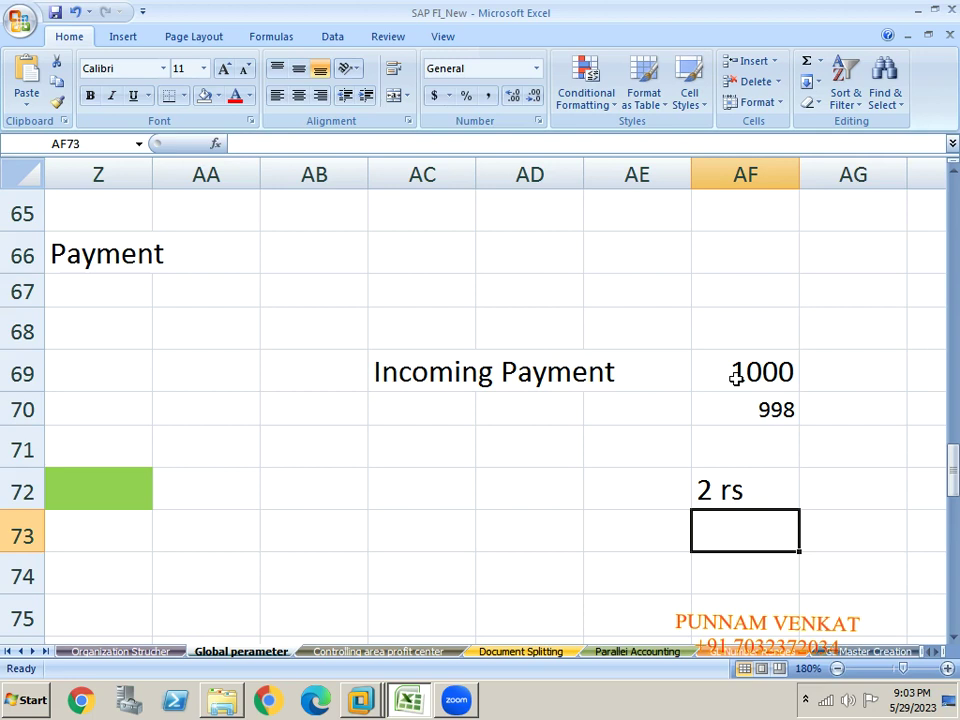
Center the incoming payment amounts in cells AF69 to AF72 horizontally.
click(744, 493)
click(746, 383)
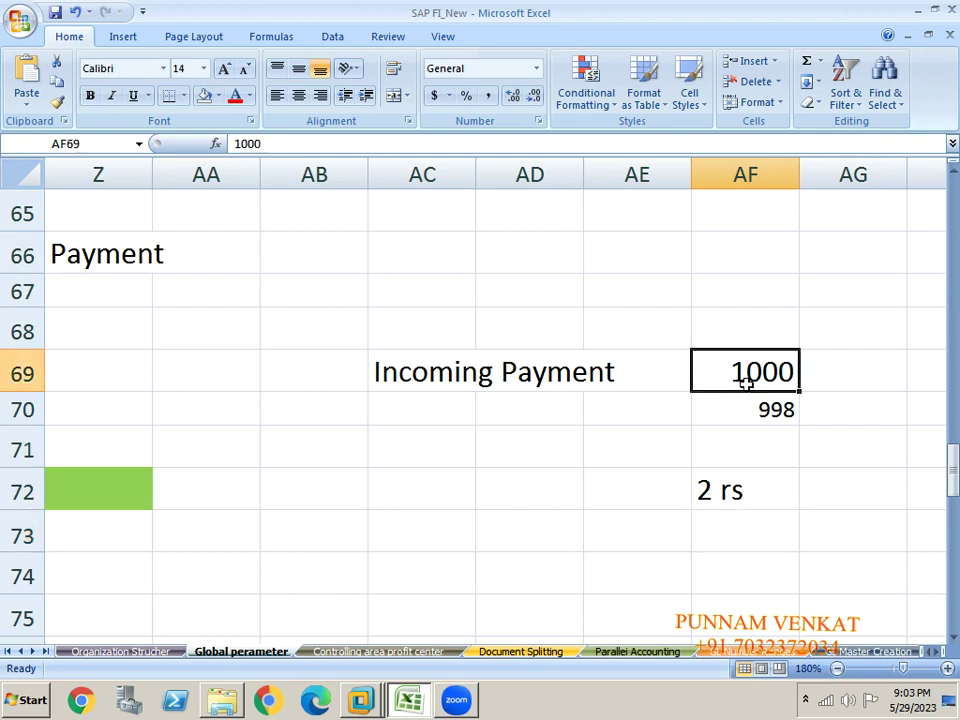
key(shift+Down)
key(shift+Down)
key(shift+Down)
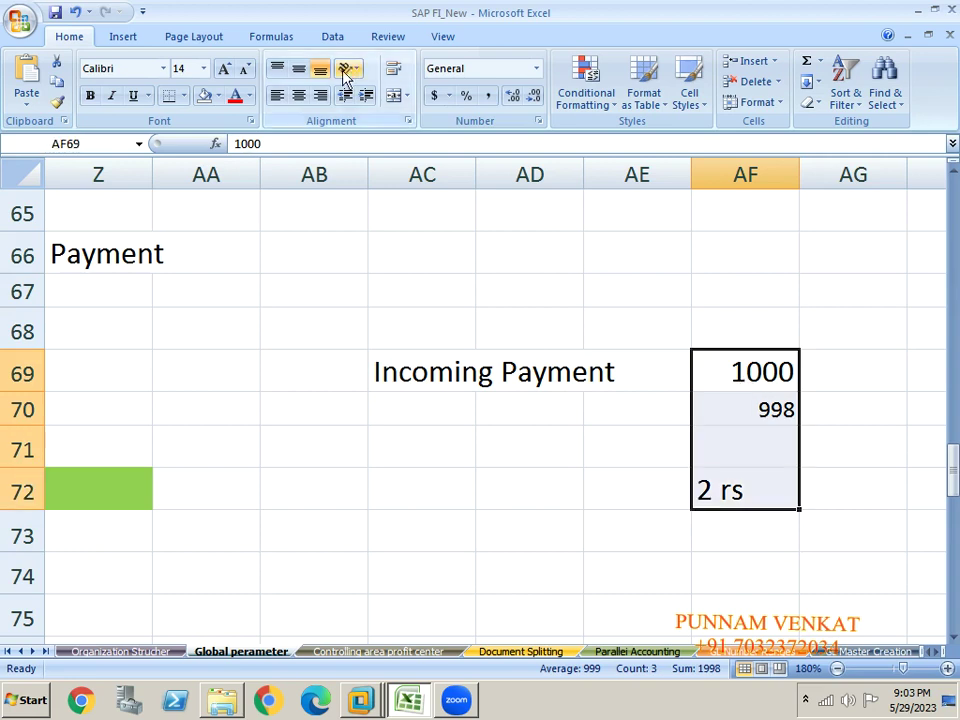
click(298, 95)
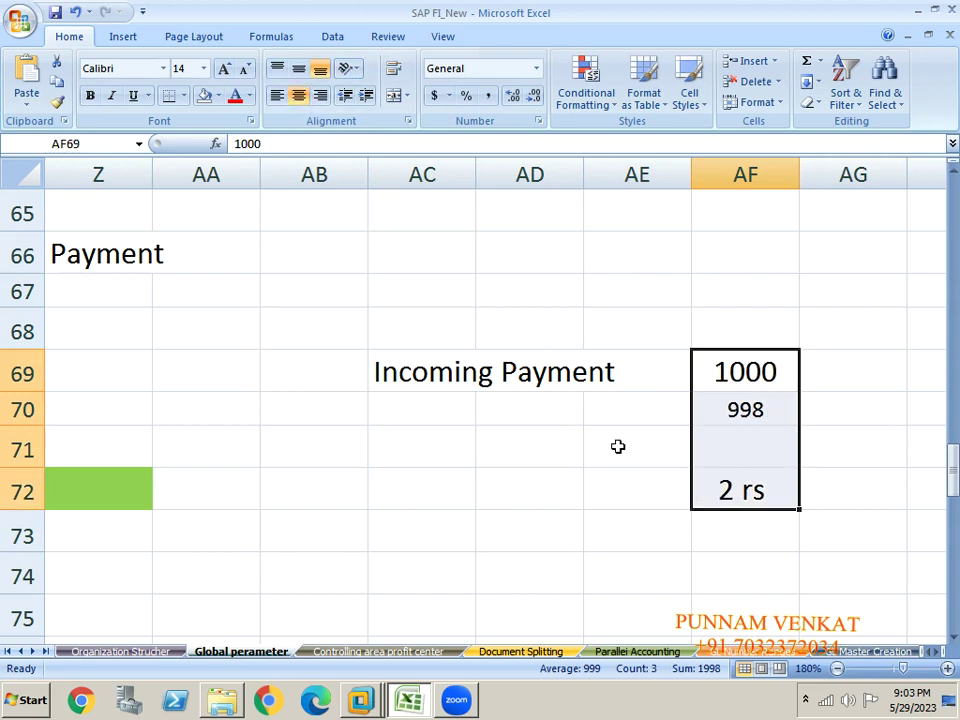
Enter the label "loss" in cell AG72 beside the incoming payment difference.
click(838, 491)
text(loss)
key(Return)
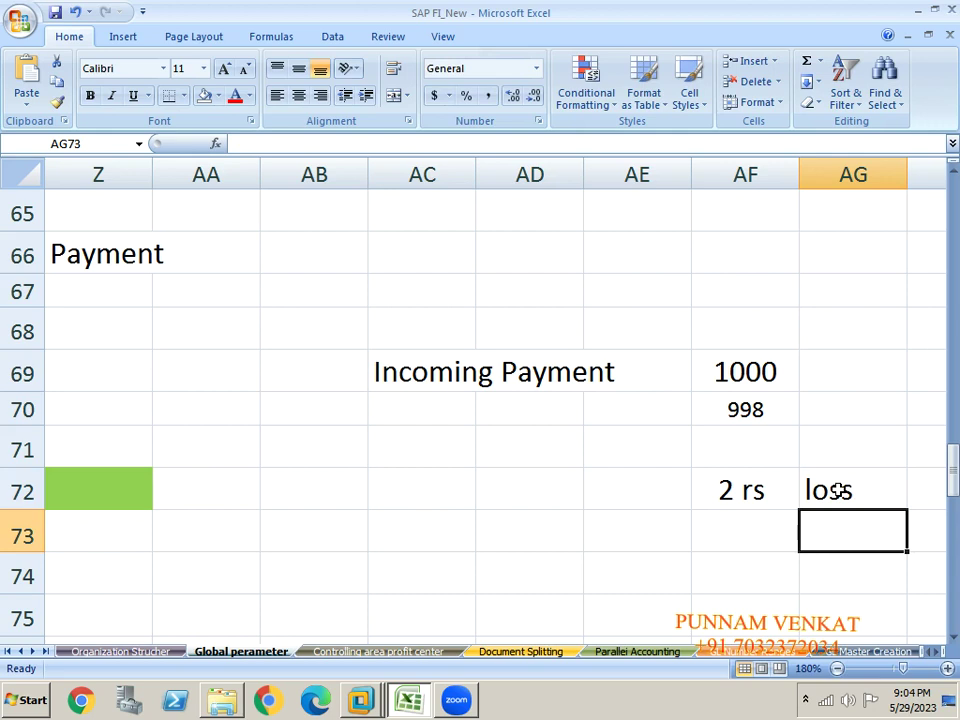
Switch to SAP and examine the debit posting and credit posting fields of the new tolerance group entry.
key(alt+Tab)
key(alt+Tab)
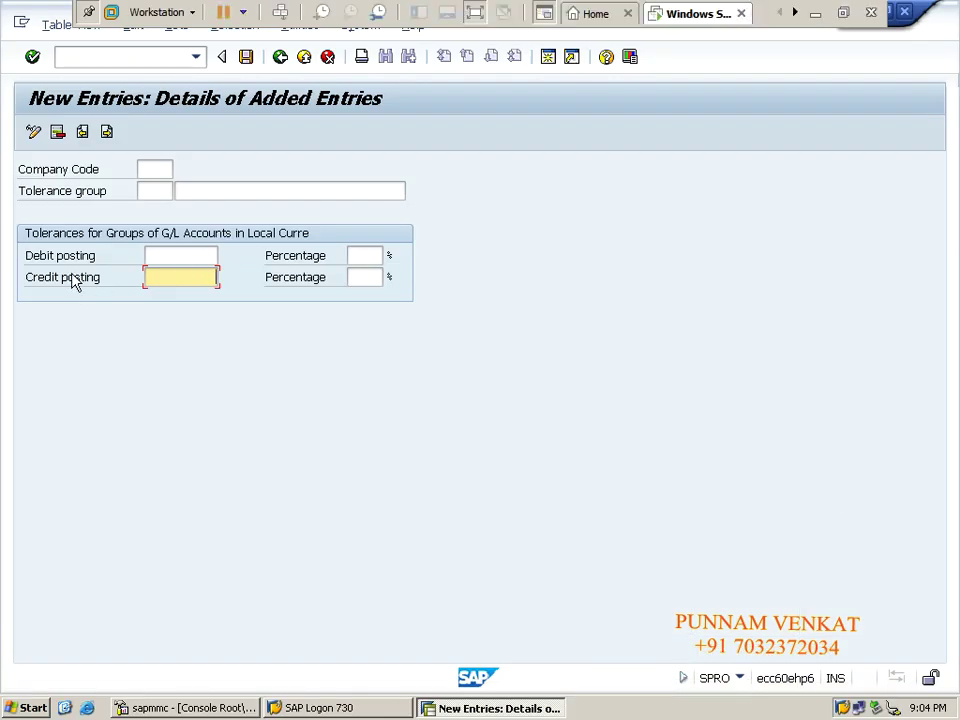
click(173, 257)
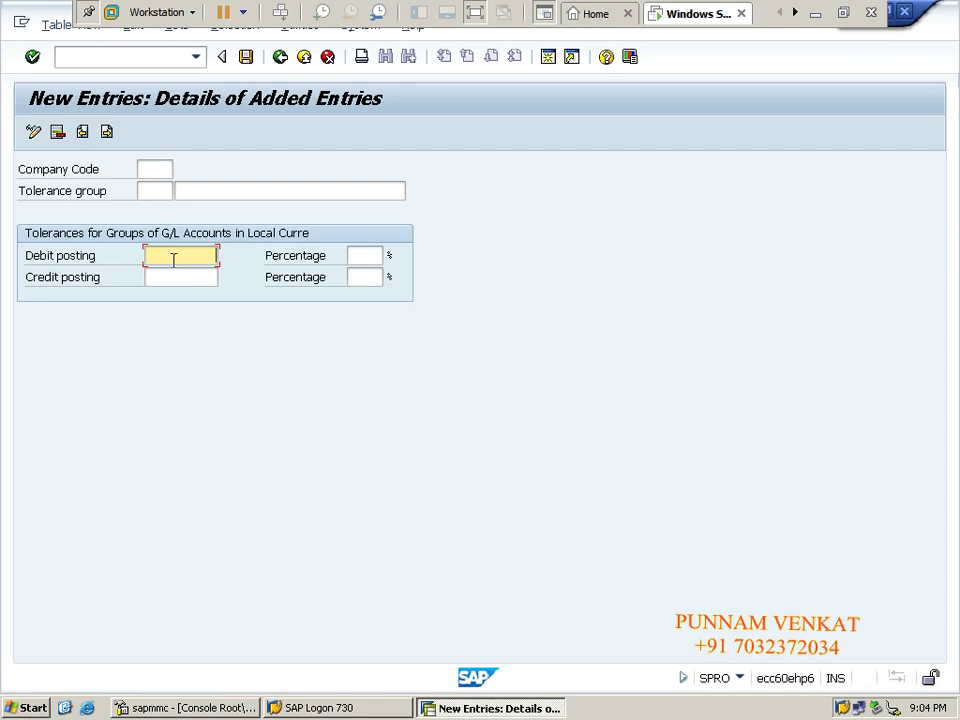
click(177, 275)
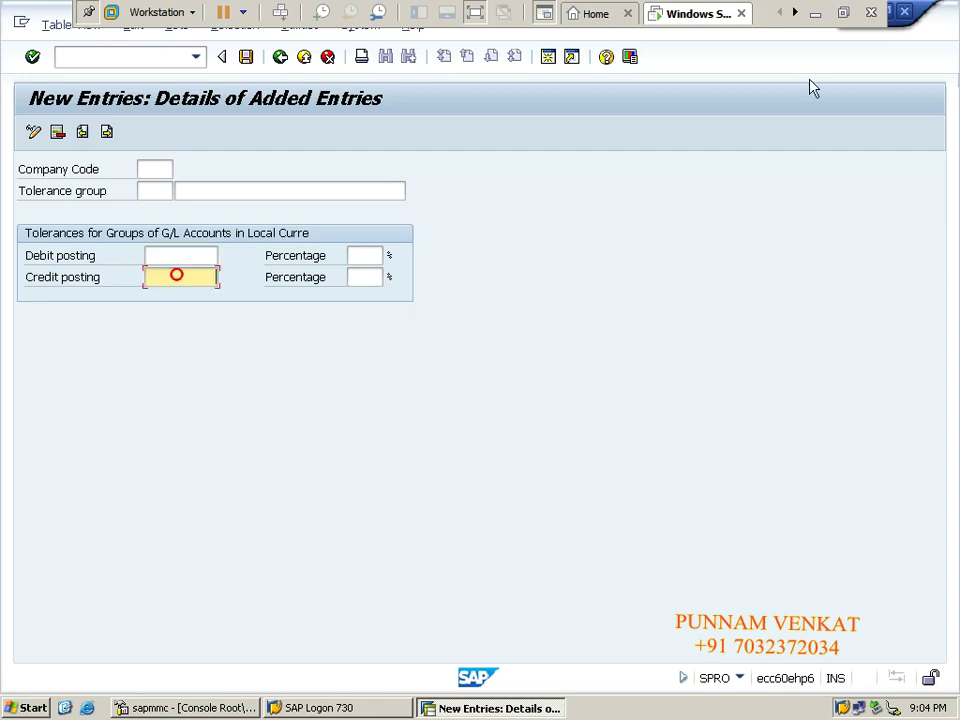
Return to the Excel workbook and enter the label "outgoing Paymet" in cell AH69.
click(815, 14)
key(Left)
key(Up)
key(Up)
key(Right)
key(Right)
key(Right)
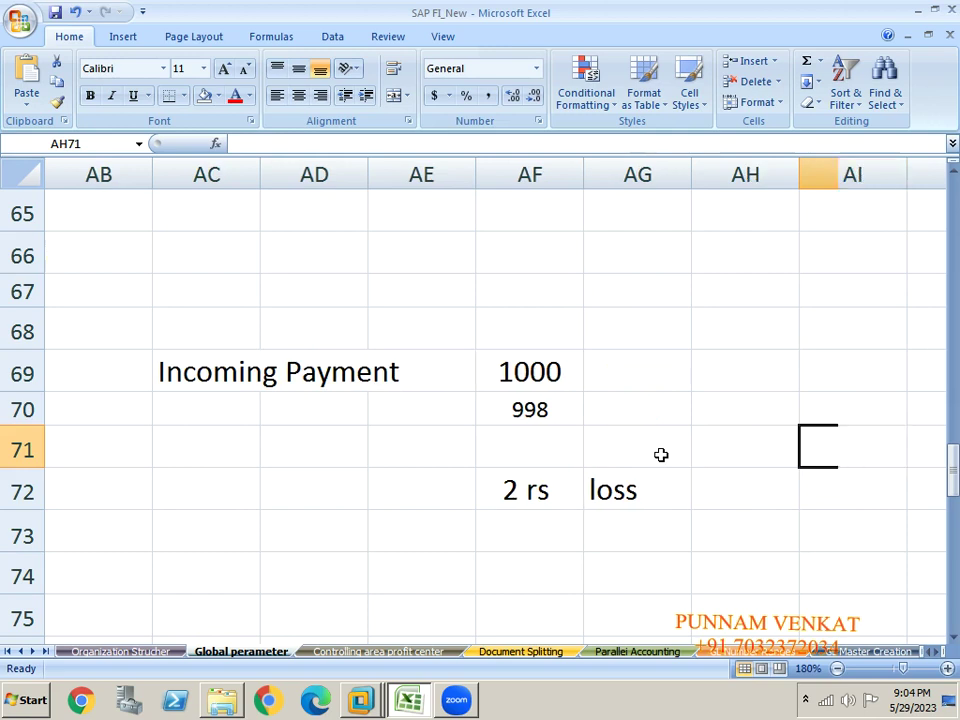
click(734, 374)
text(o)
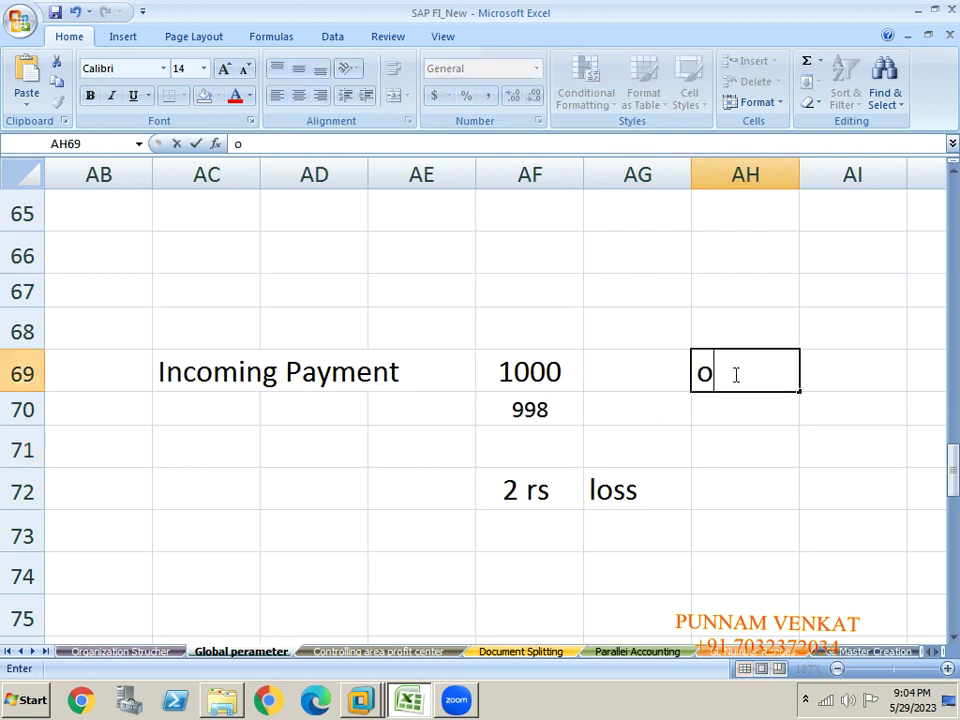
text(utgong pa)
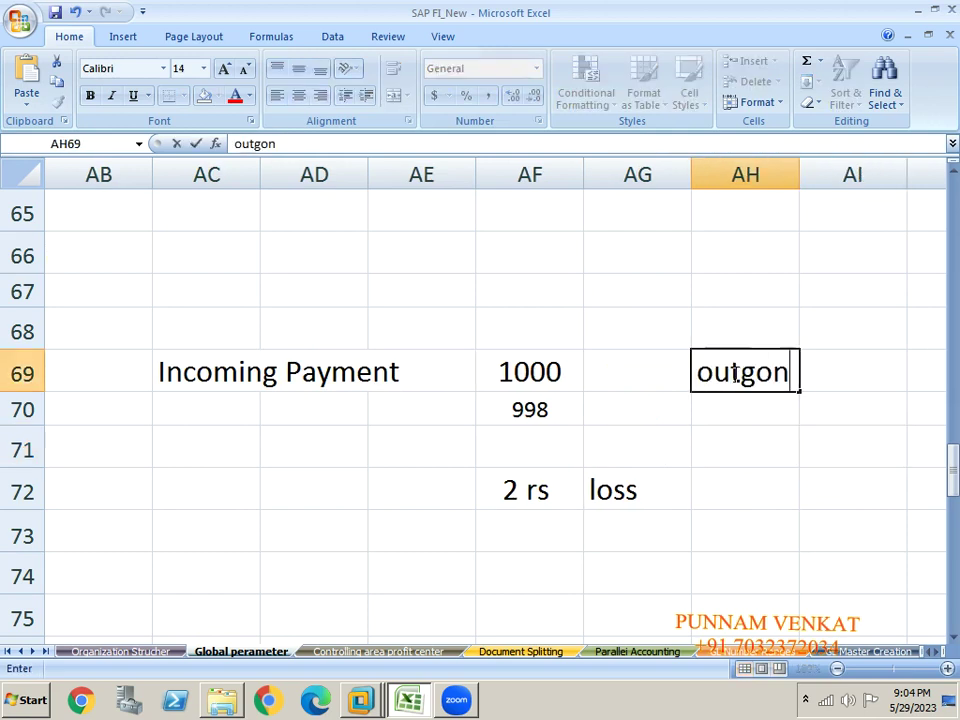
key(BackSpace)
key(BackSpace)
key(BackSpace)
key(BackSpace)
key(BackSpace)
key(BackSpace)
key(BackSpace)
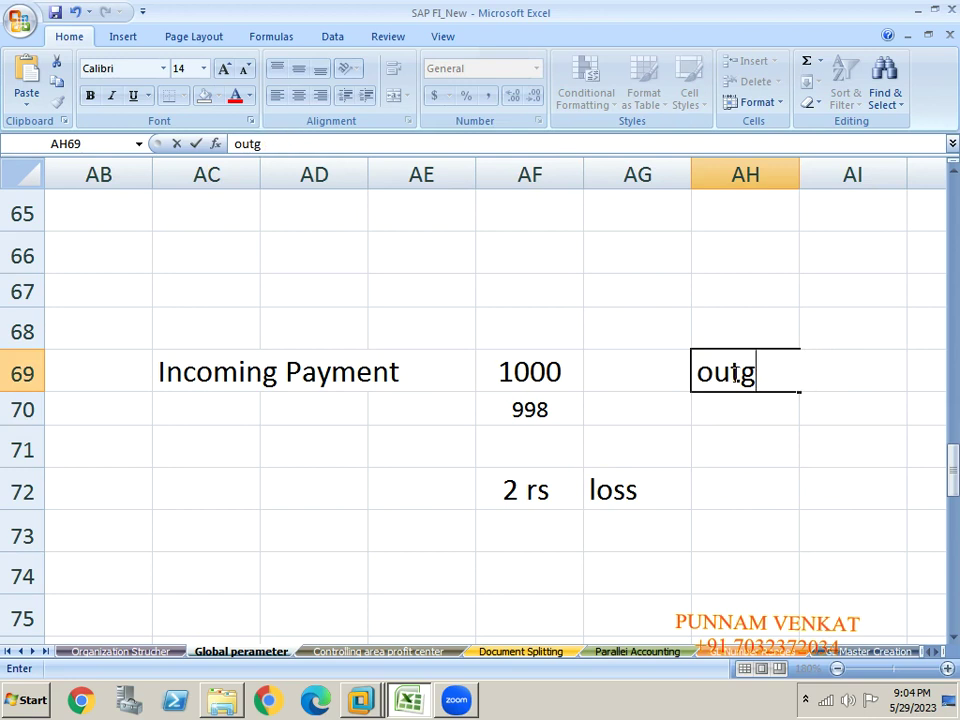
text(going Paymet)
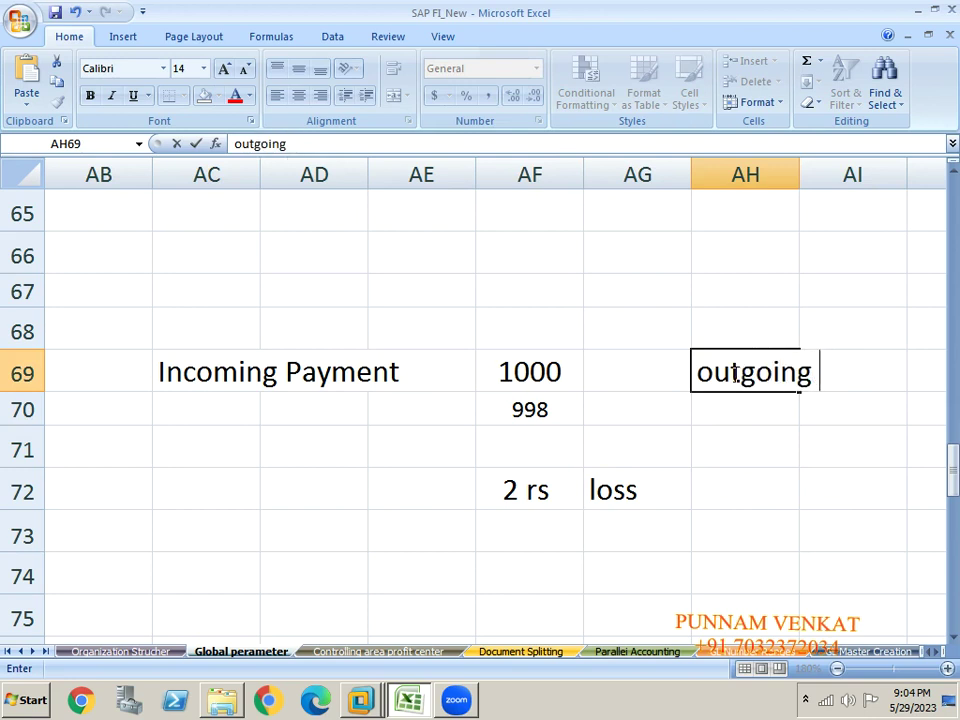
click(735, 375)
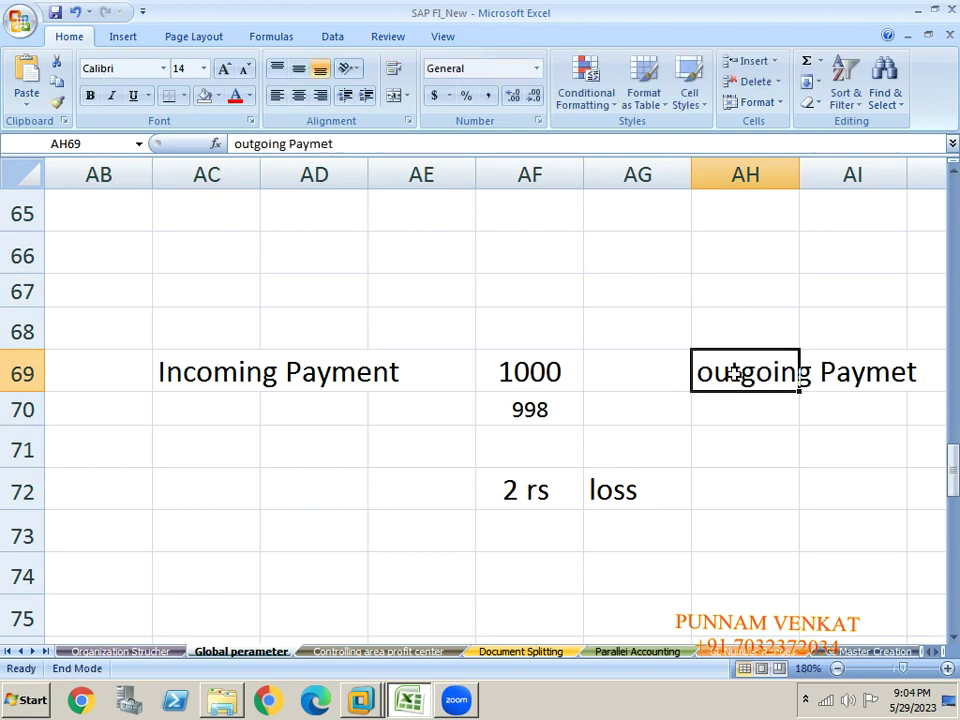
Enter the outgoing payment example amounts: 200 in AI70, 99 in AI71 and "1 rs" in AI72.
key(Down)
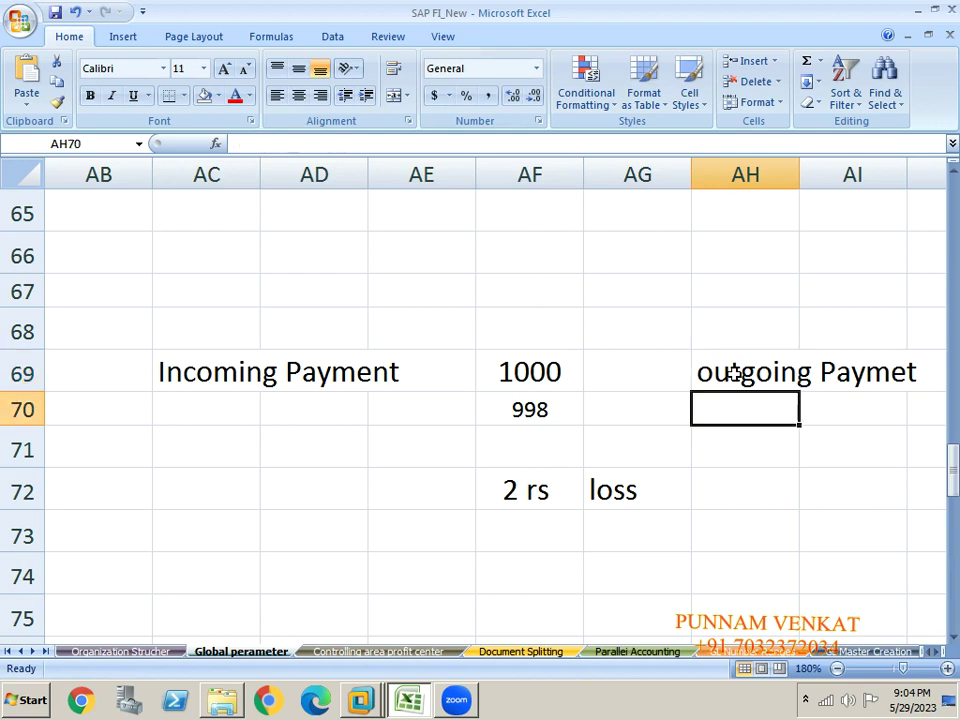
key(Right)
key(Right)
key(Left)
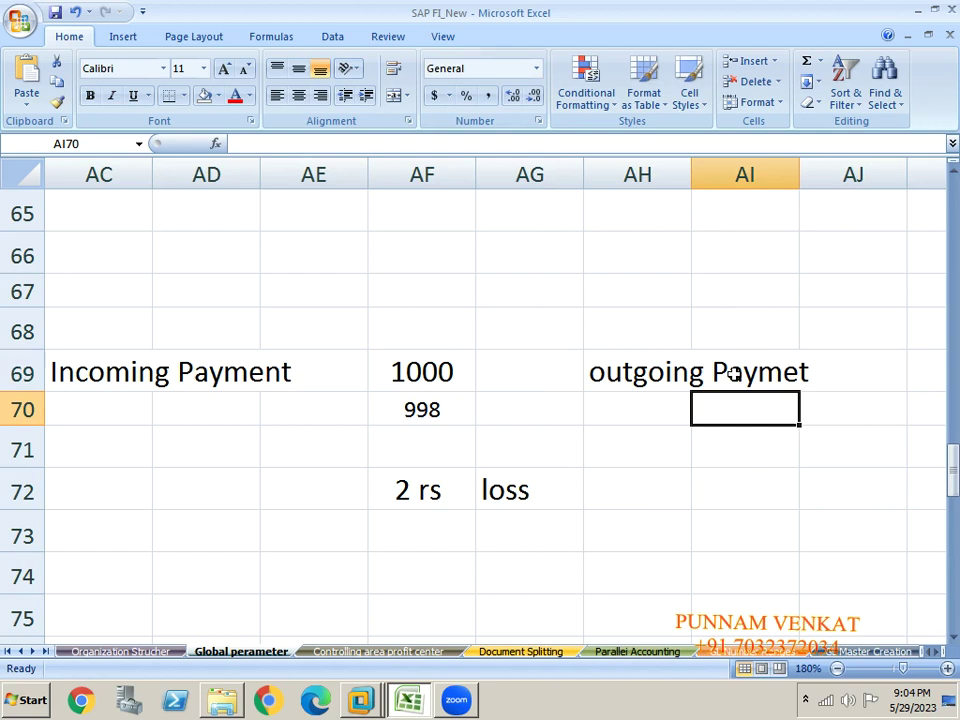
text(200)
key(Return)
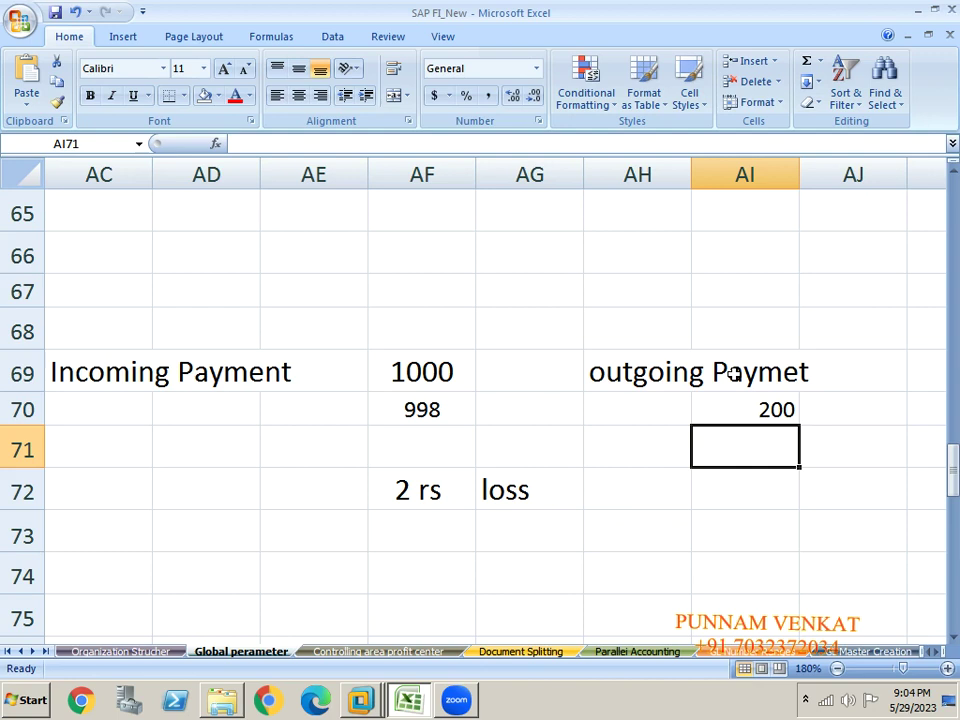
text(99)
key(Return)
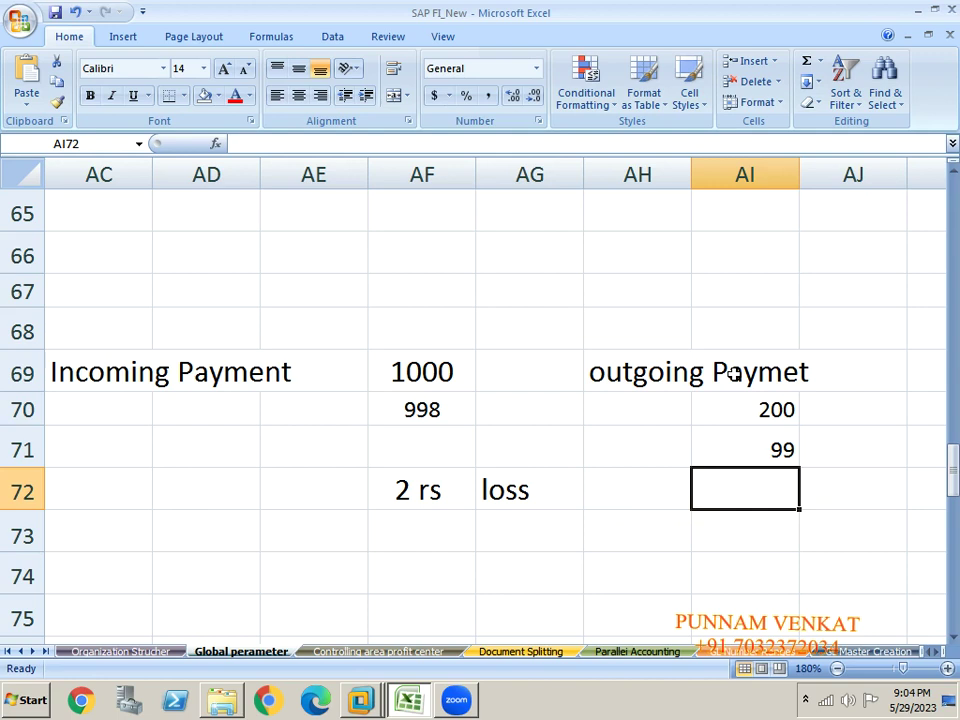
click(771, 454)
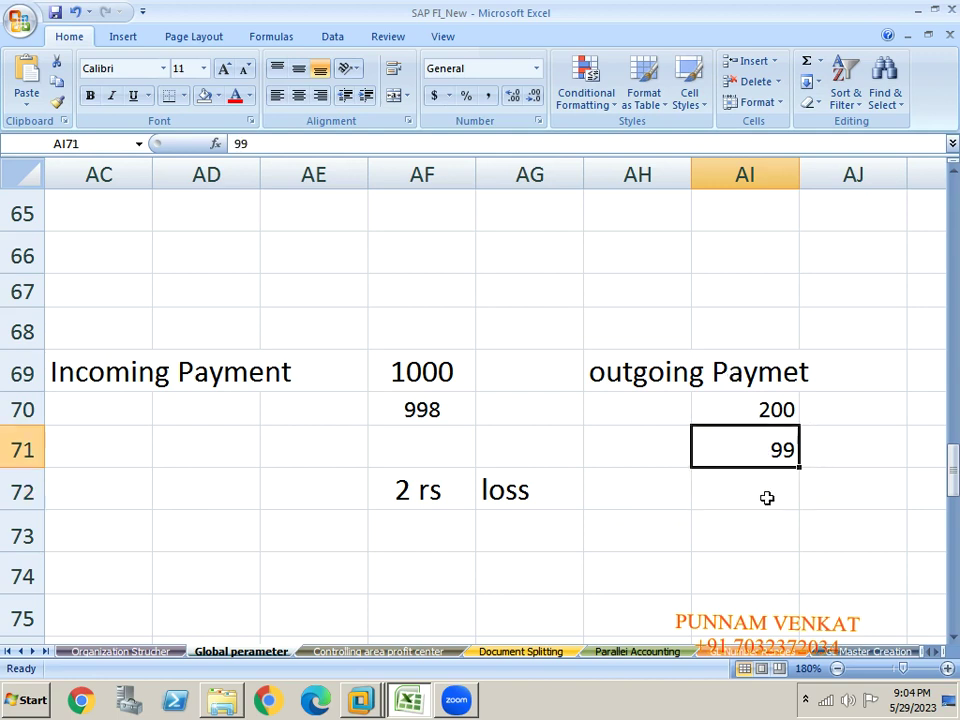
click(767, 495)
text(1 rs)
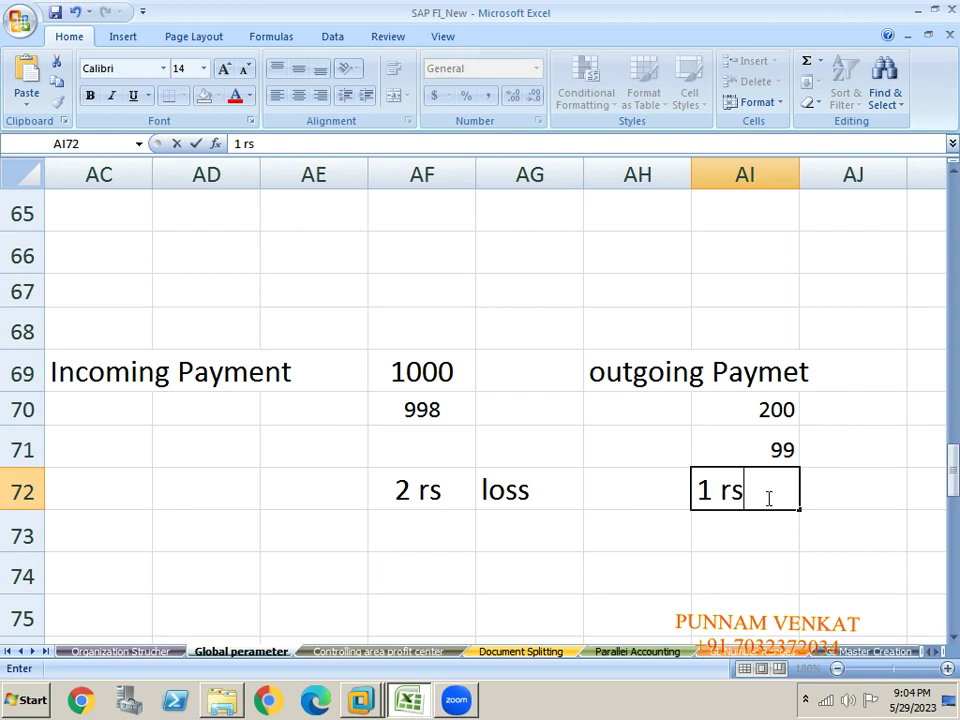
key(Return)
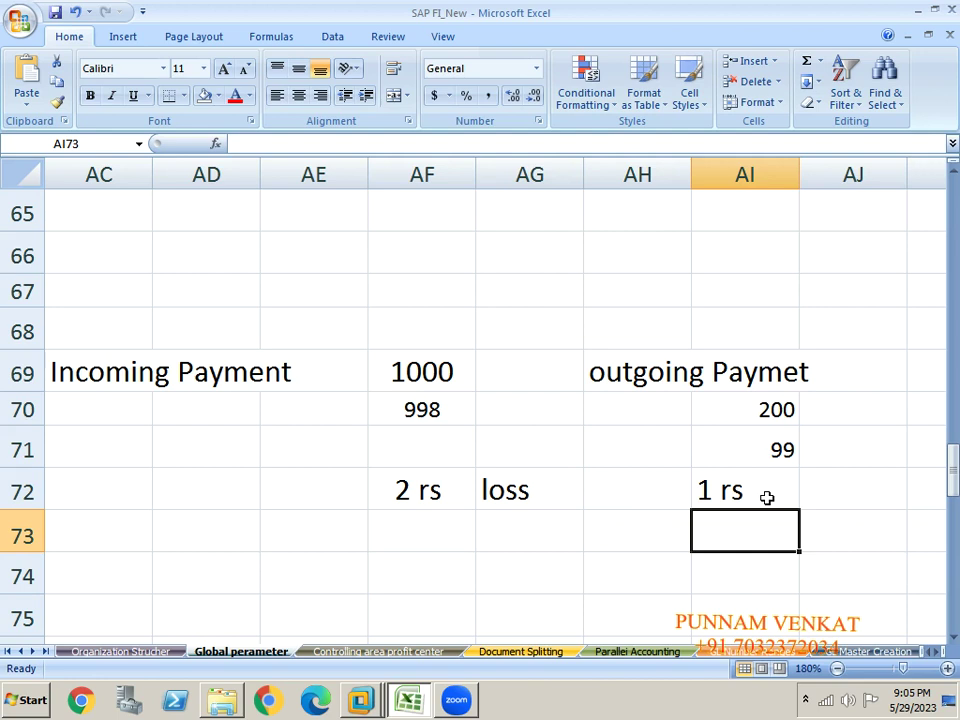
Correct the amount in AI71 of the outgoing payment example to 199.
click(752, 410)
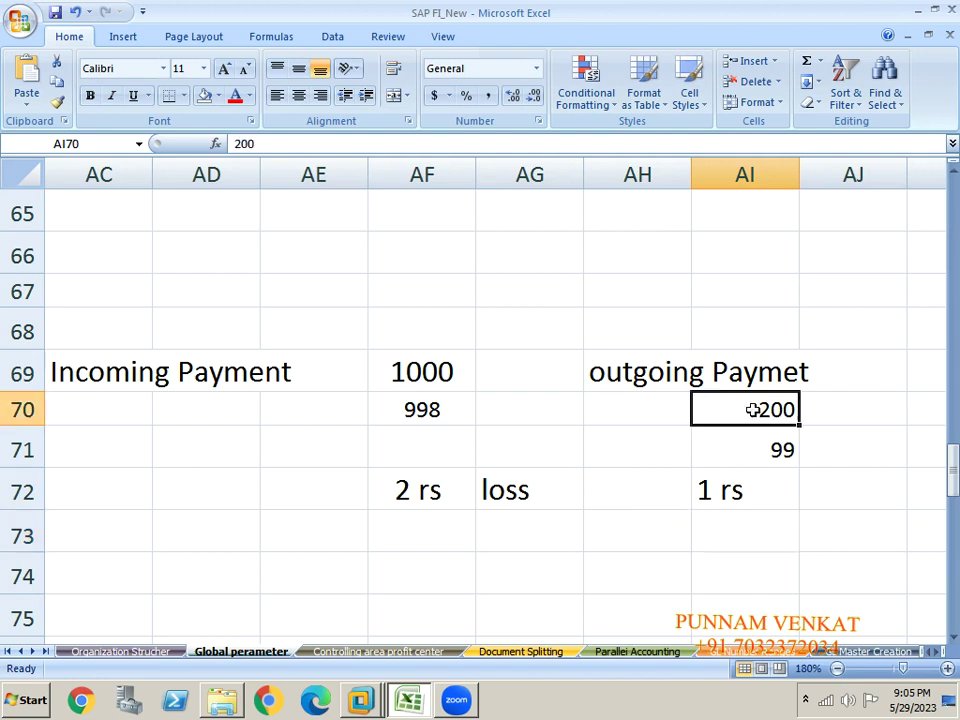
click(752, 446)
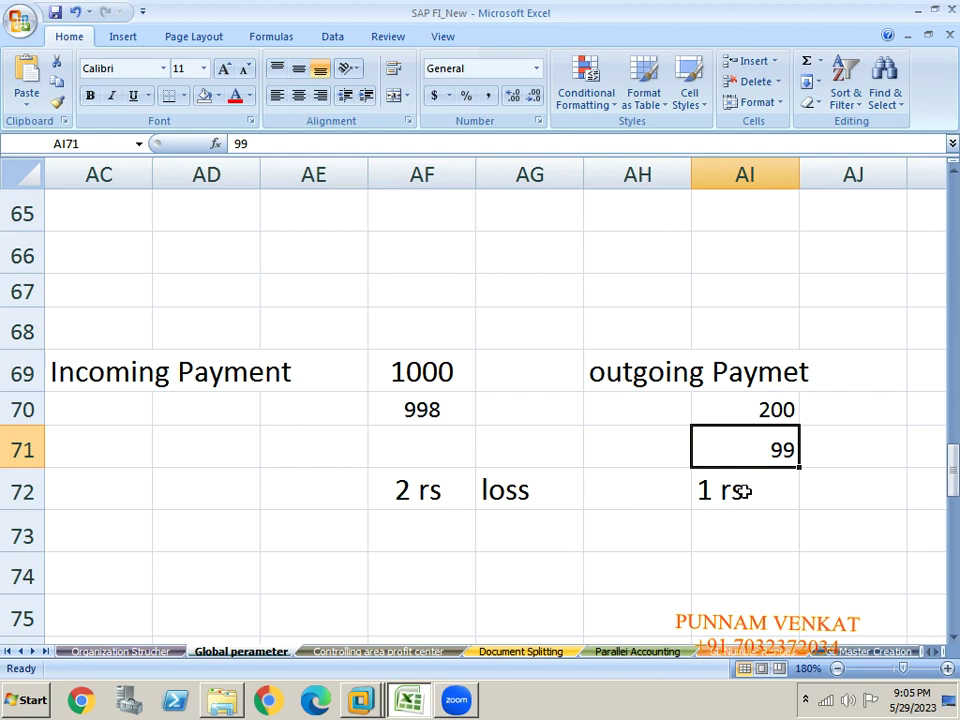
click(738, 490)
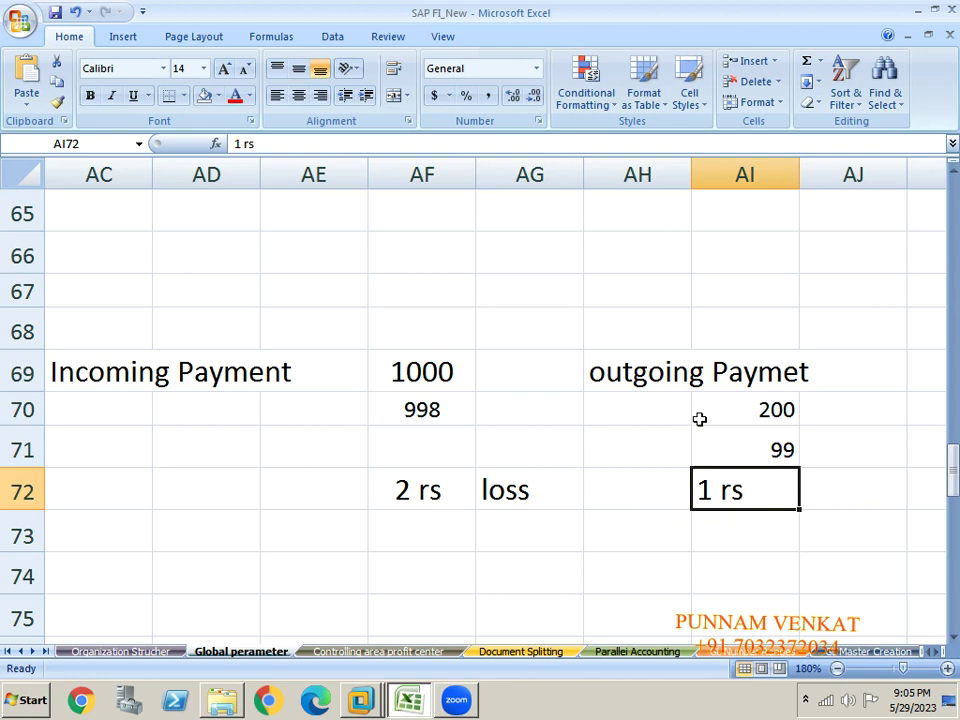
click(745, 447)
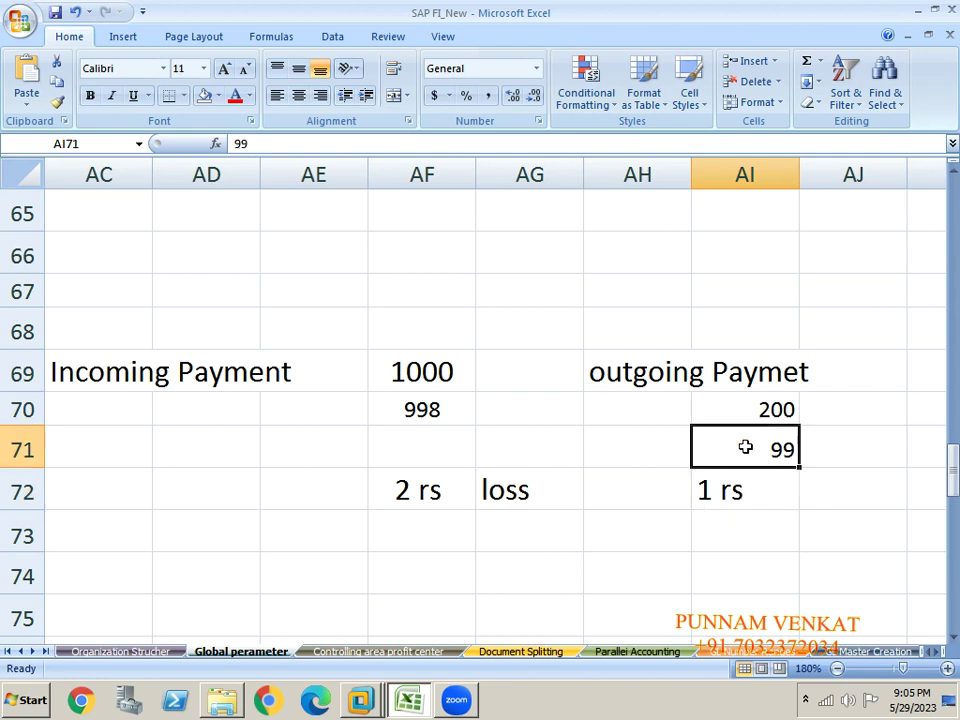
text(199)
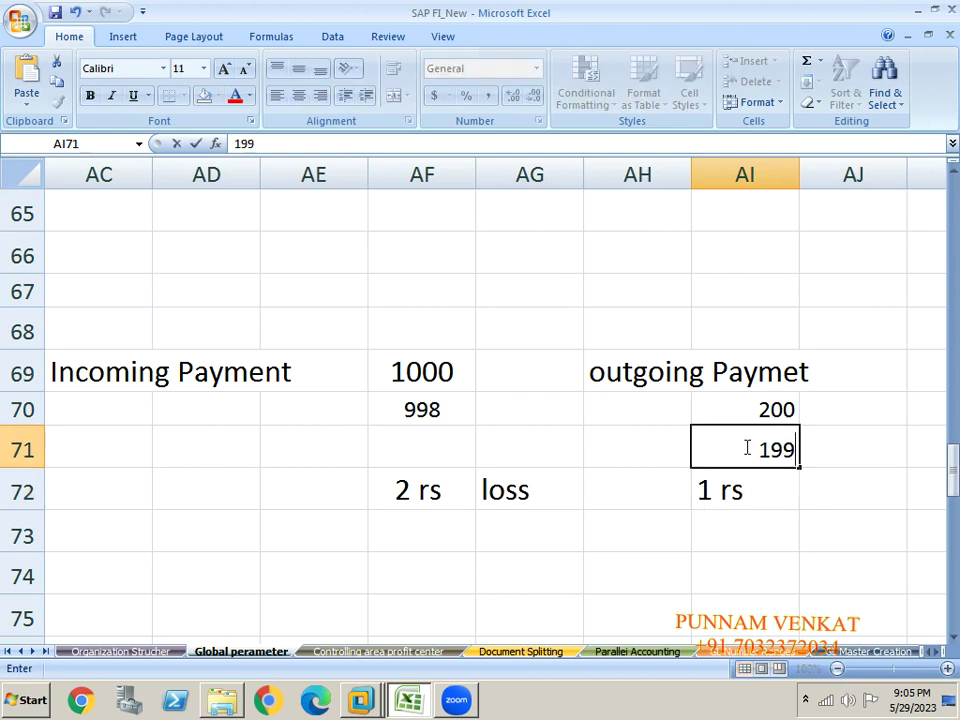
key(Return)
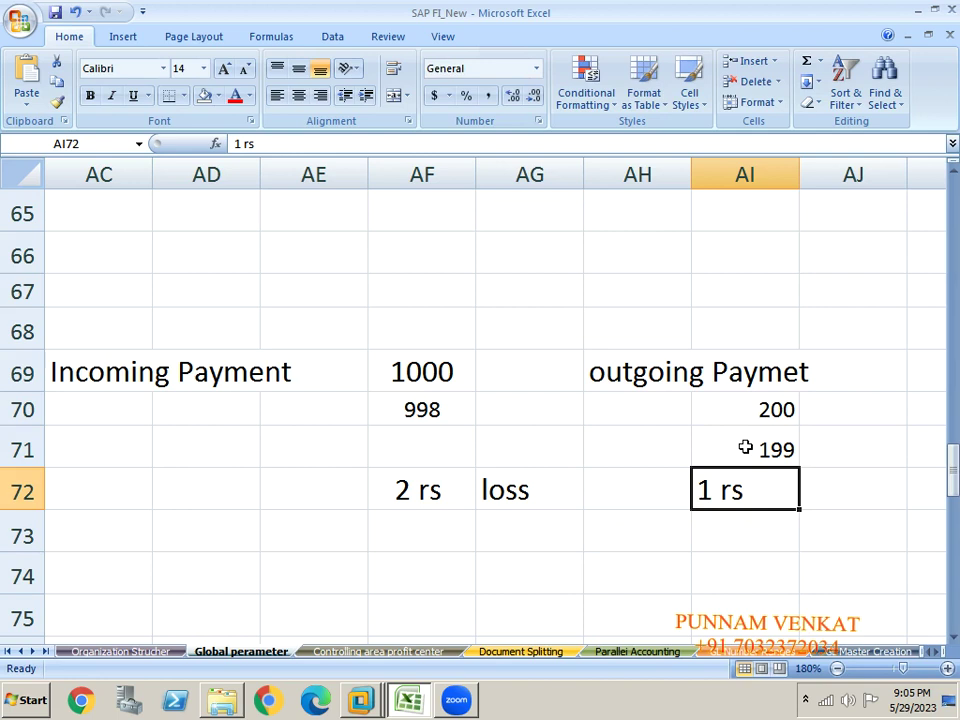
click(760, 447)
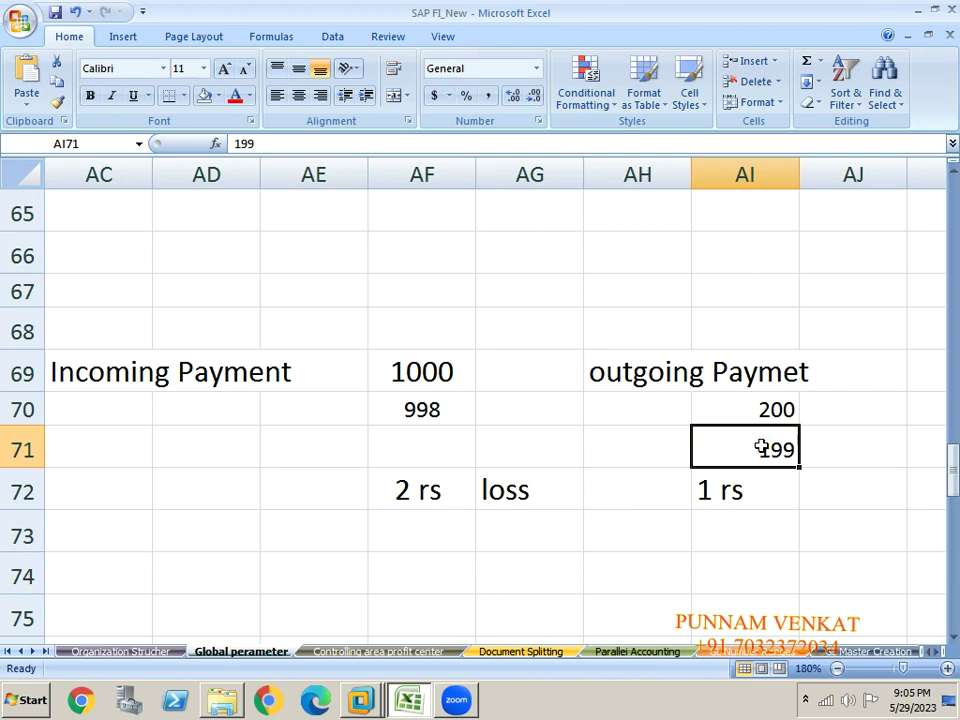
click(752, 412)
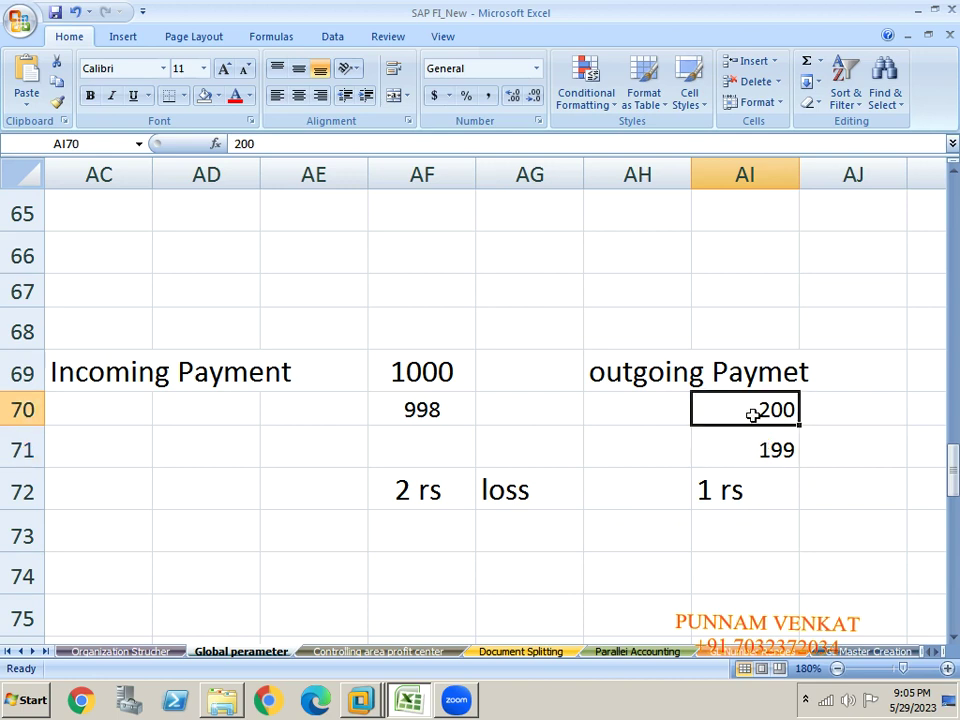
click(753, 452)
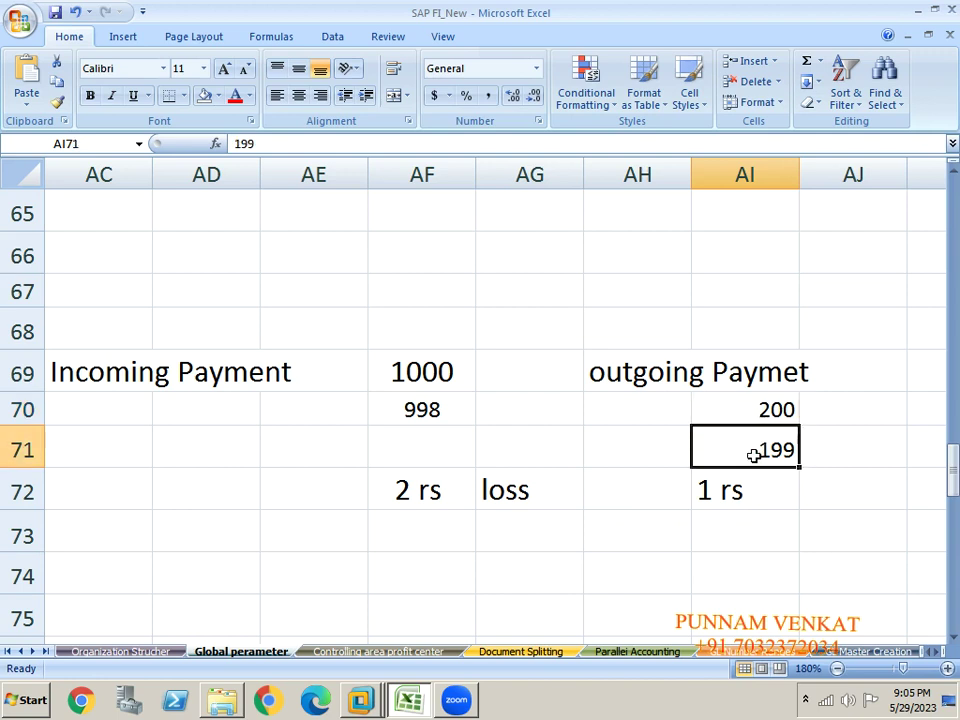
click(752, 491)
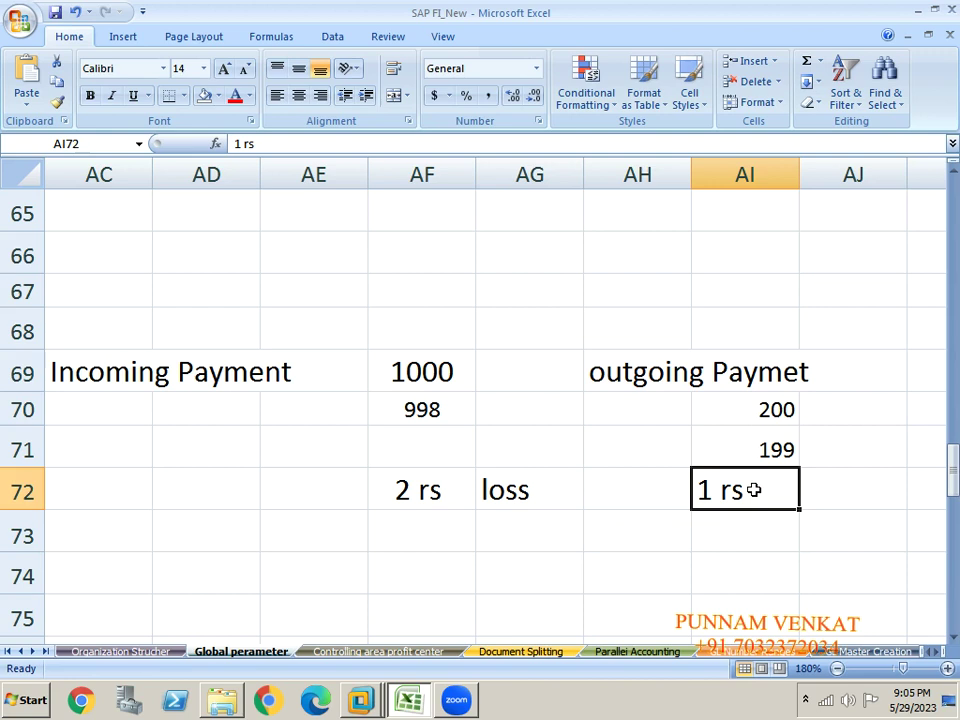
Switch to SAP, leave the blank new tolerance group entry for the Display IMG structure, and return to the Excel workbook.
key(alt+Tab)
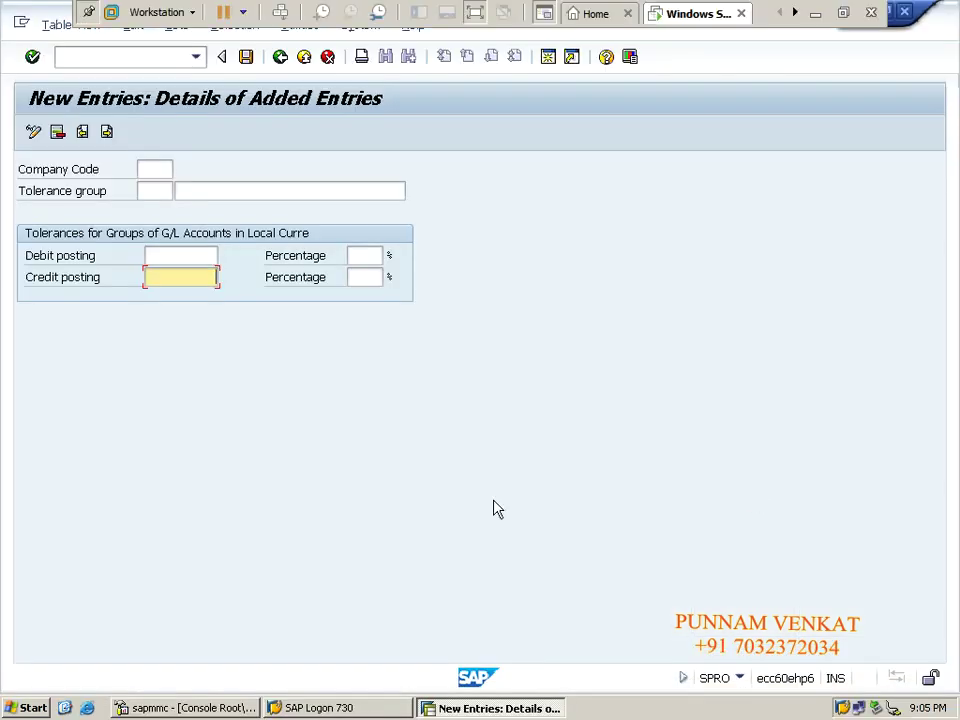
click(161, 262)
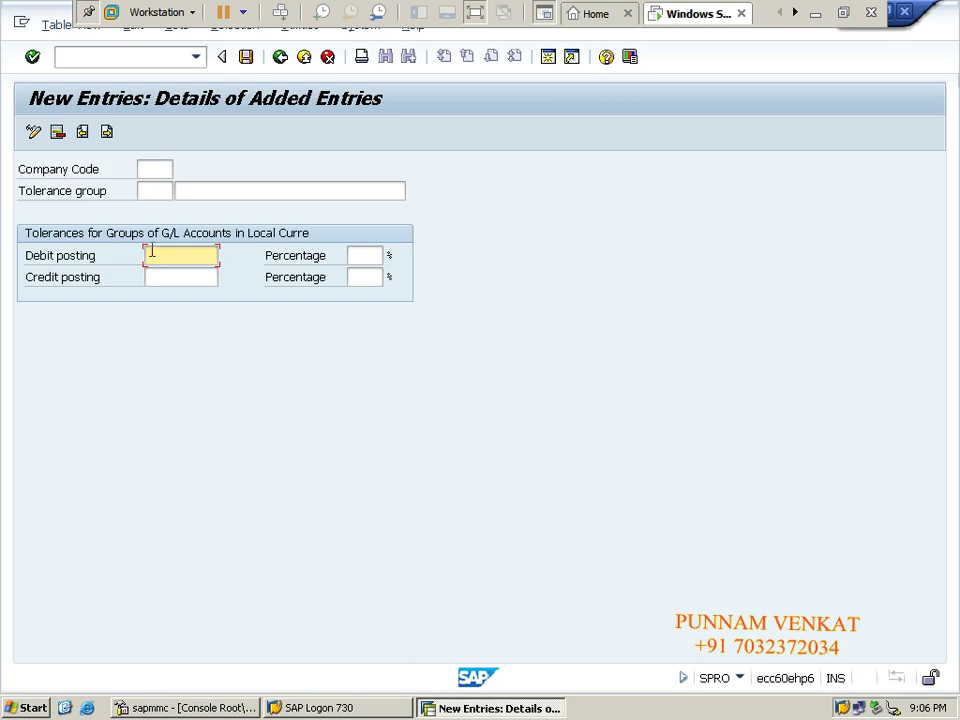
click(332, 60)
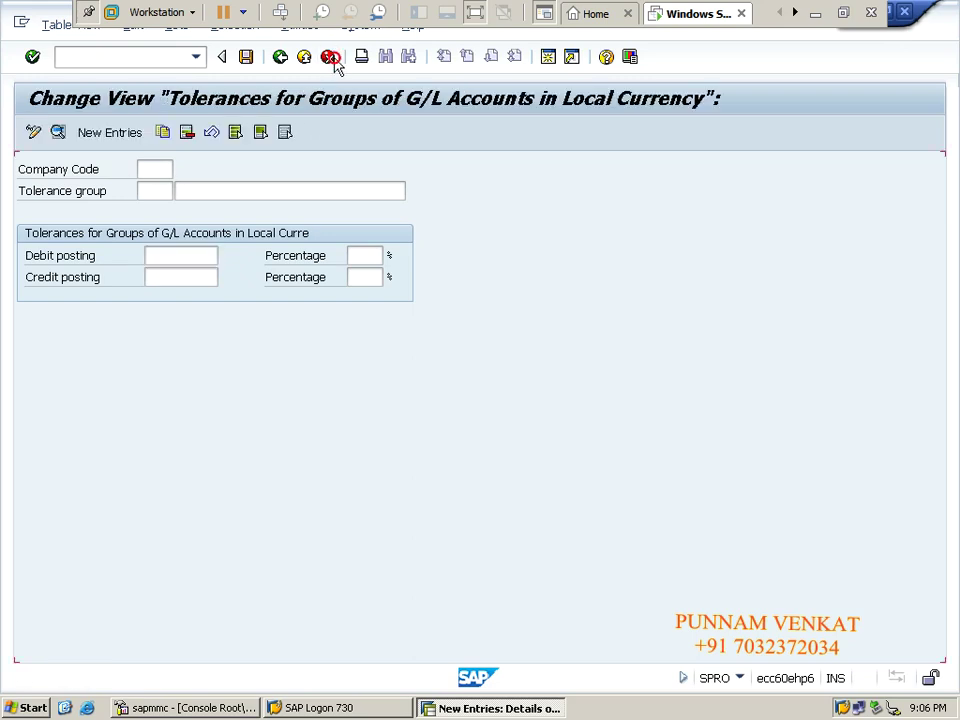
click(278, 59)
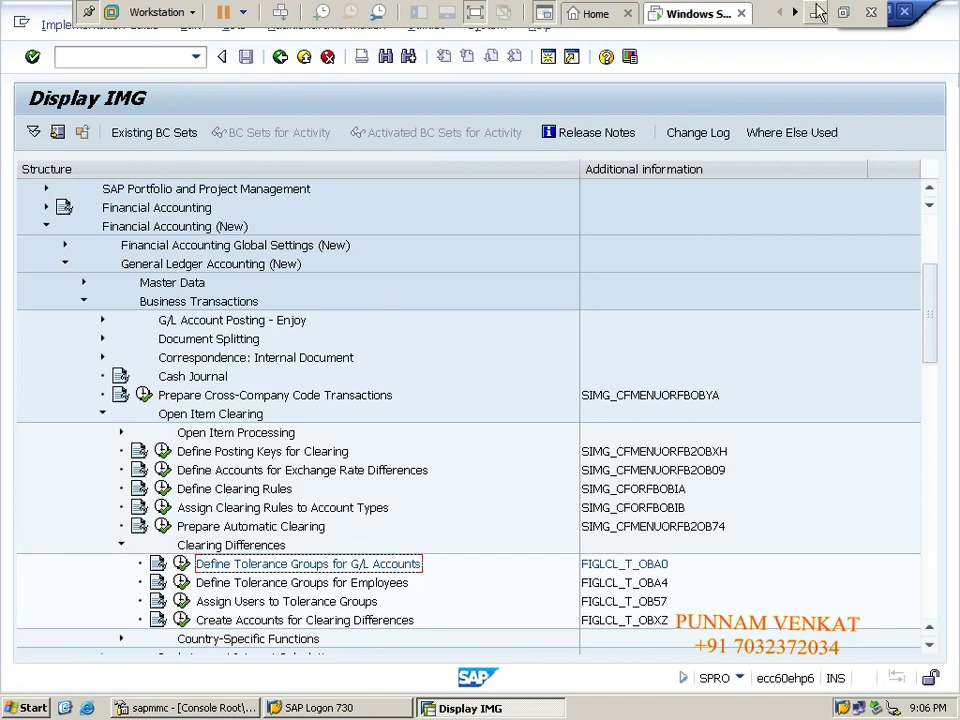
click(818, 12)
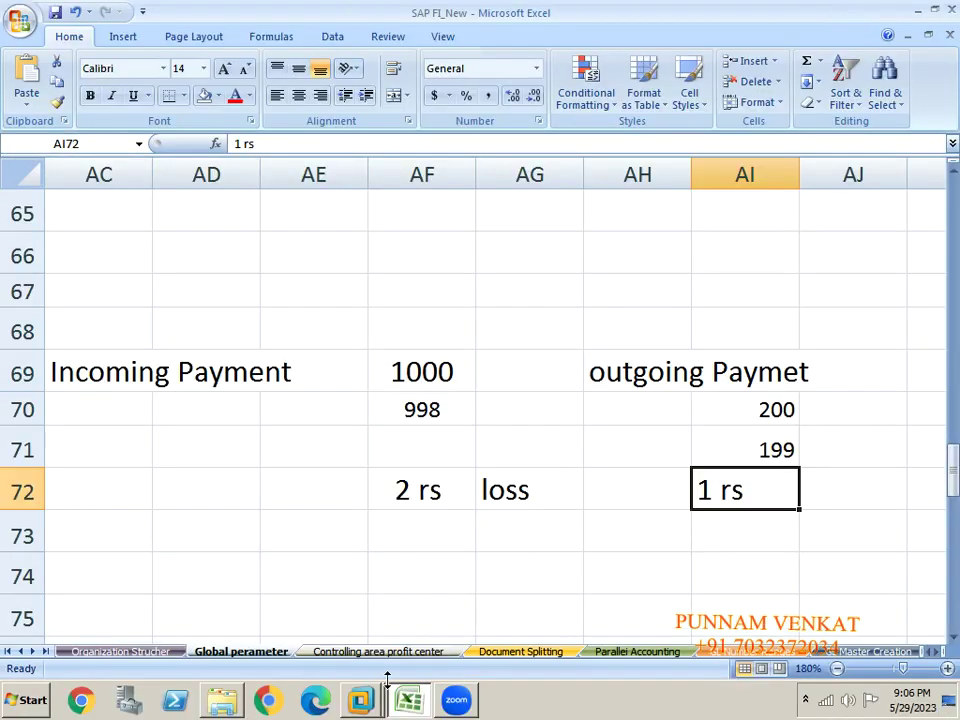
Examine the incoming payment example in the range AC69:AG72.
click(500, 512)
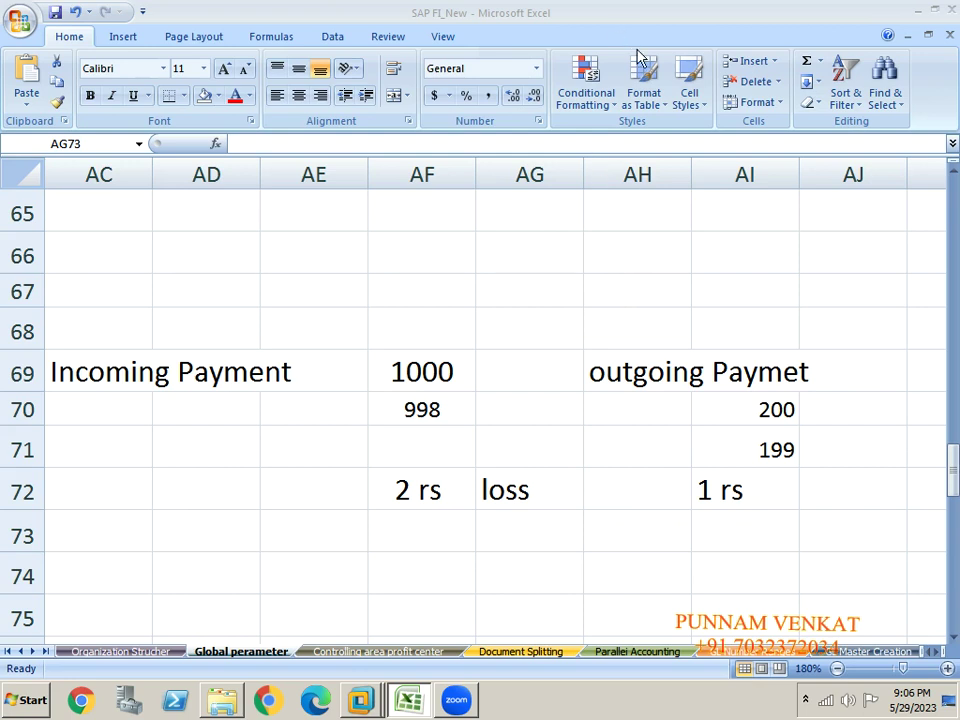
click(482, 549)
click(148, 443)
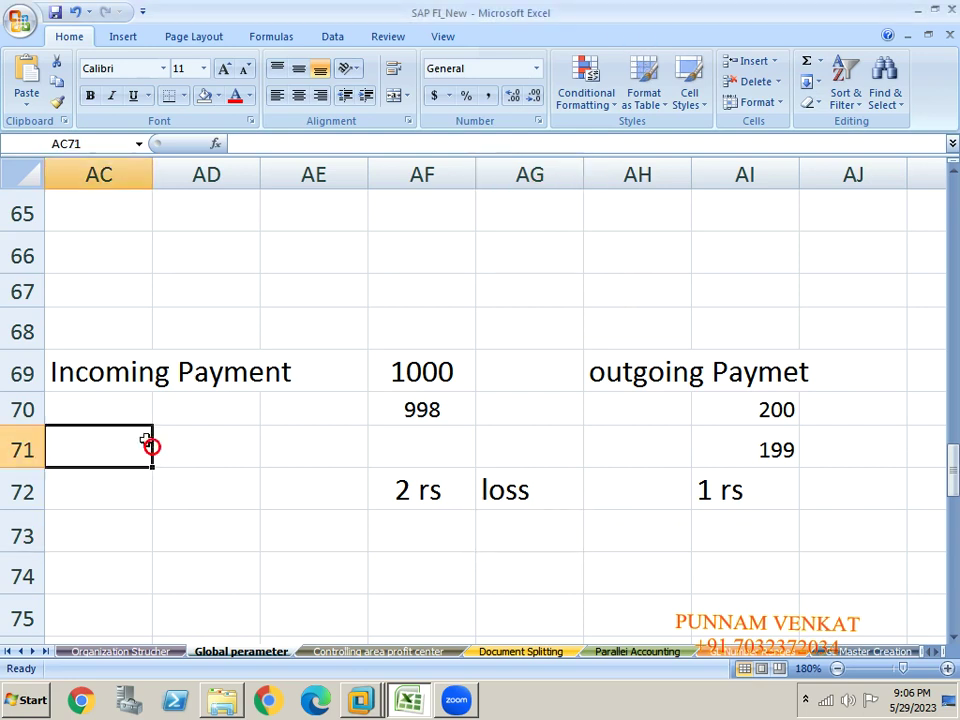
click(96, 376)
key(shift+Right)
key(shift+Right)
key(shift+Right)
key(shift+Right)
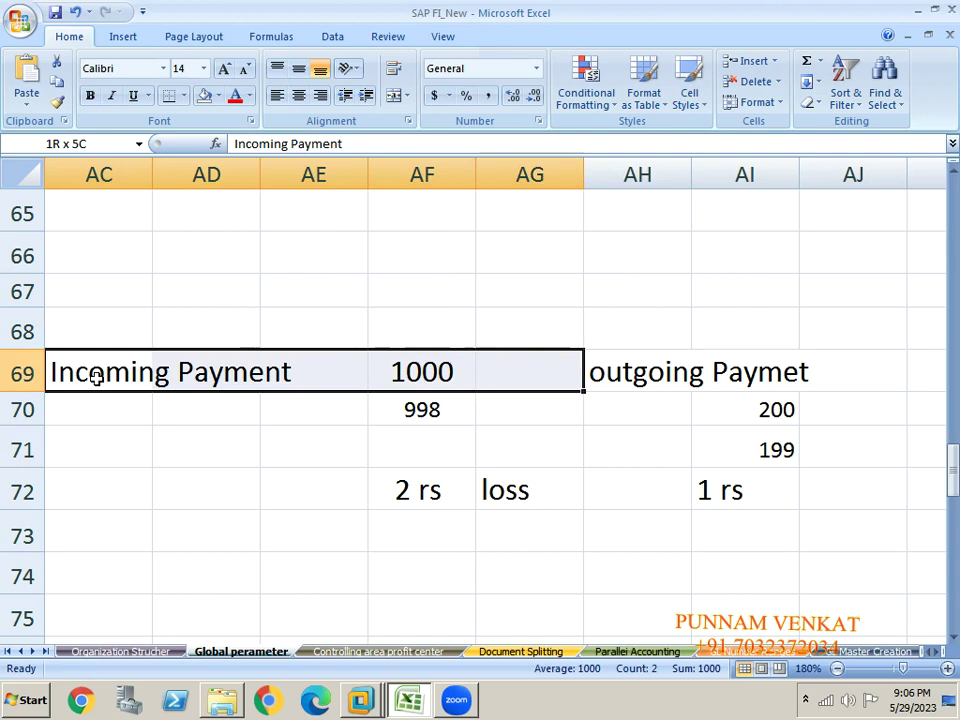
key(shift+Down)
key(shift+Down)
key(shift+Down)
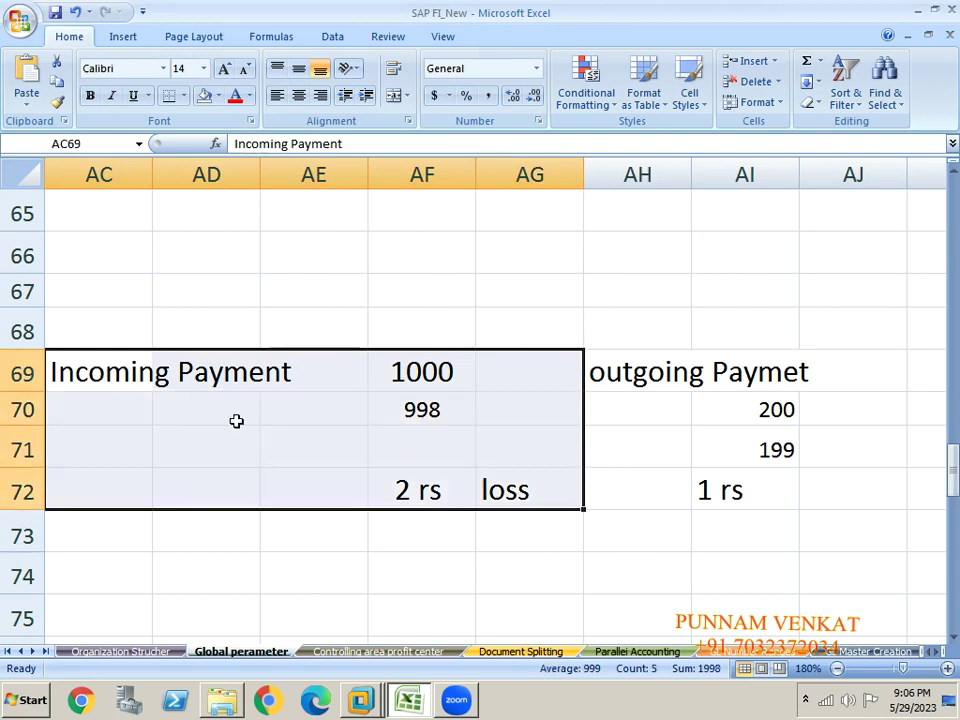
Highlight the "2 rs" and "loss" cells AF72:AG72 with an orange fill.
click(425, 491)
key(shift+Right)
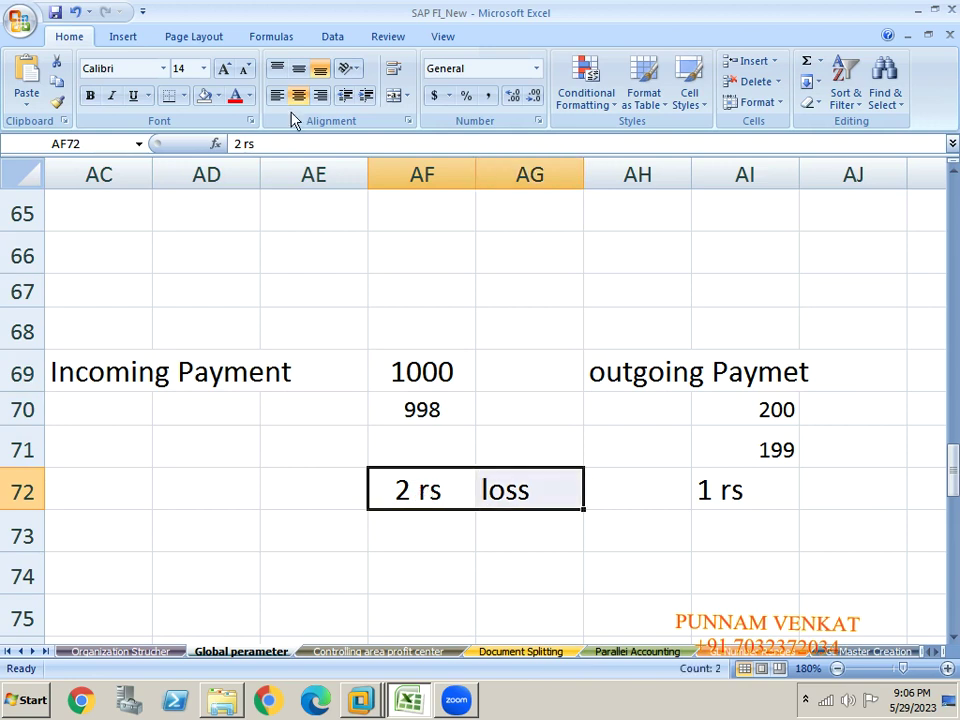
click(220, 97)
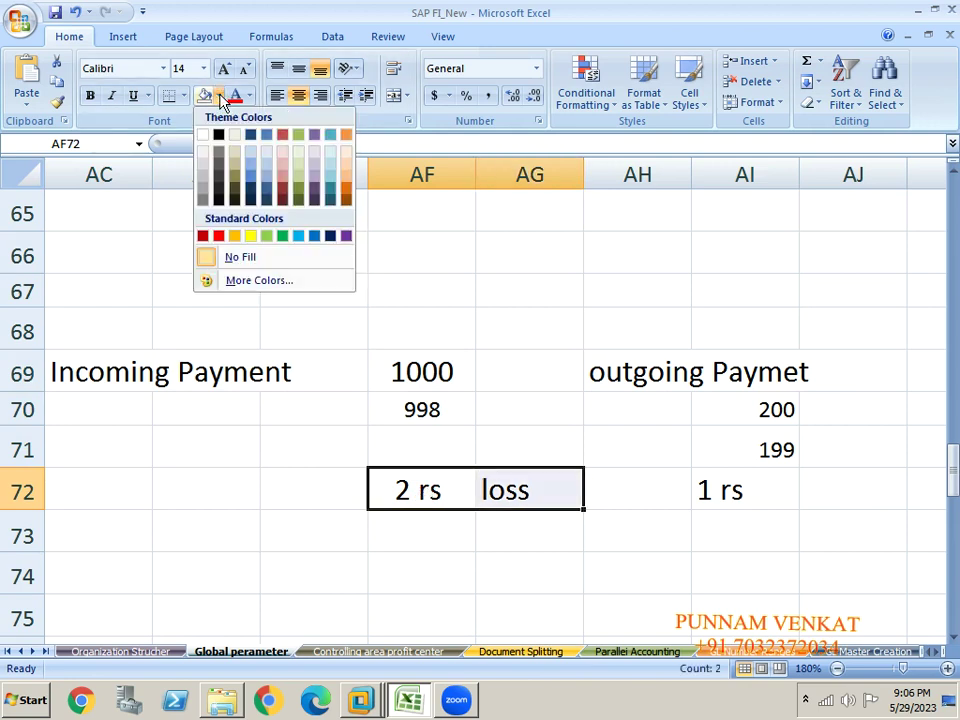
click(234, 237)
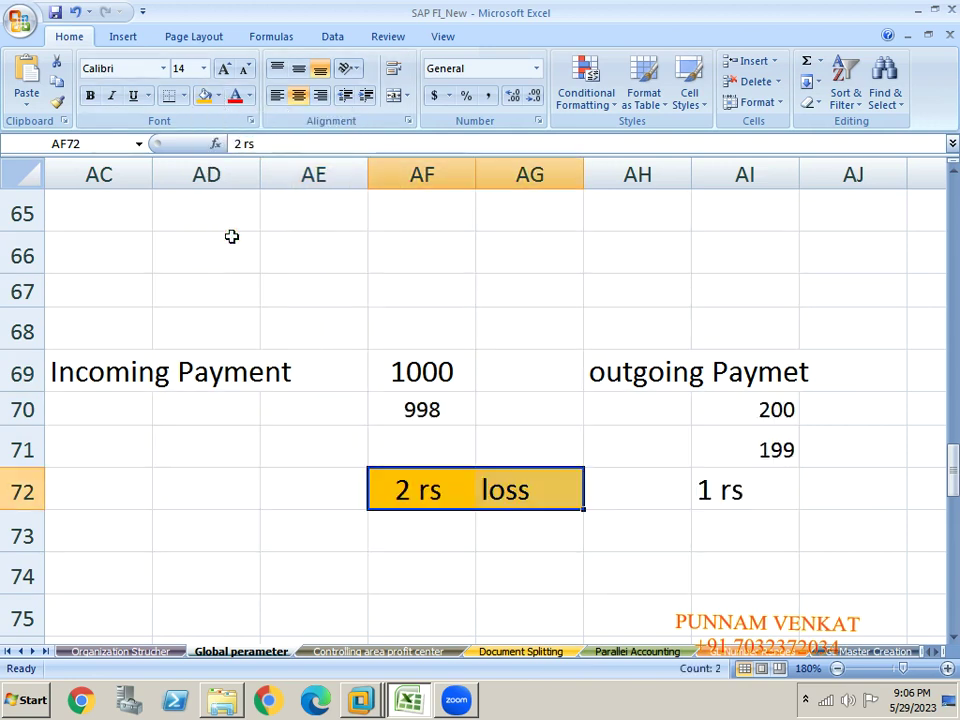
Enter "Debit" in cell AF73 under the incoming payment difference.
click(101, 370)
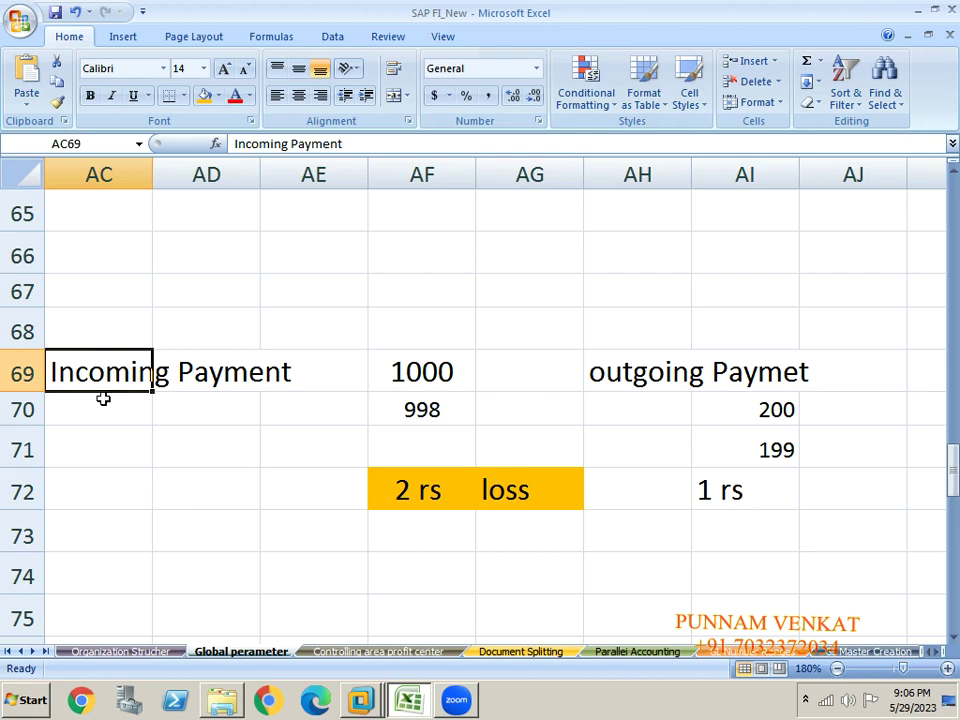
click(450, 537)
text(Debit)
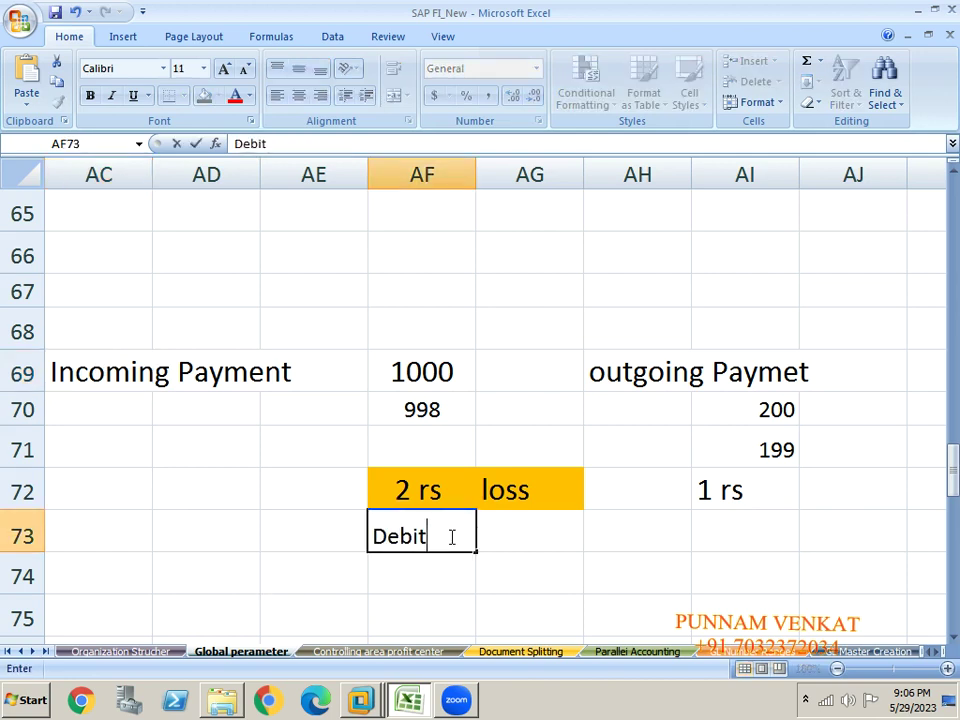
key(Return)
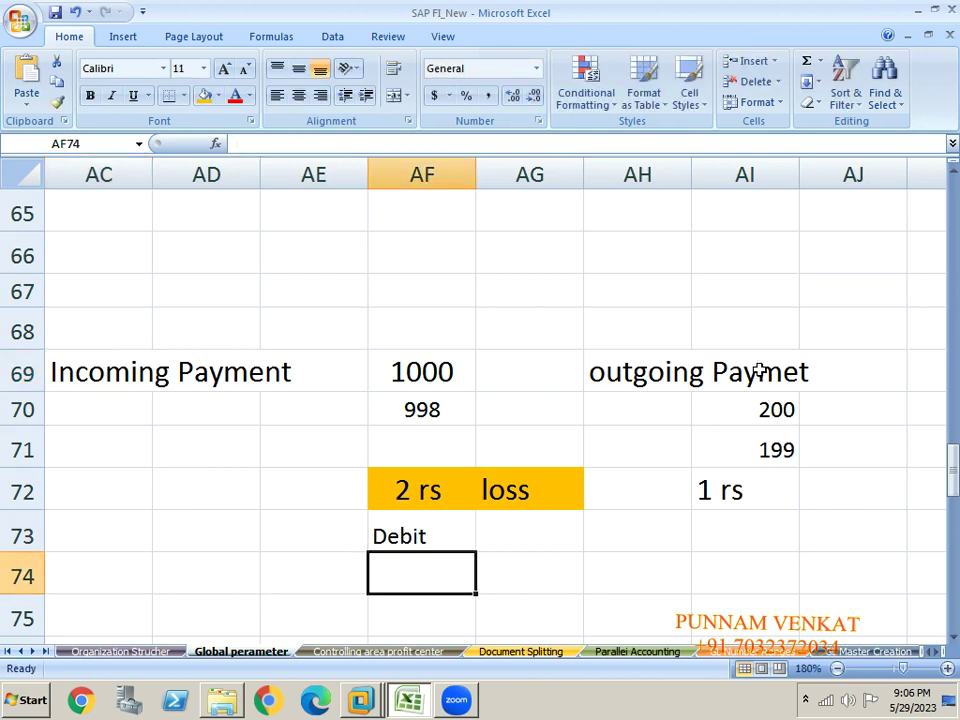
Center the outgoing payment amounts in cells AI70:AI72.
click(611, 367)
click(716, 406)
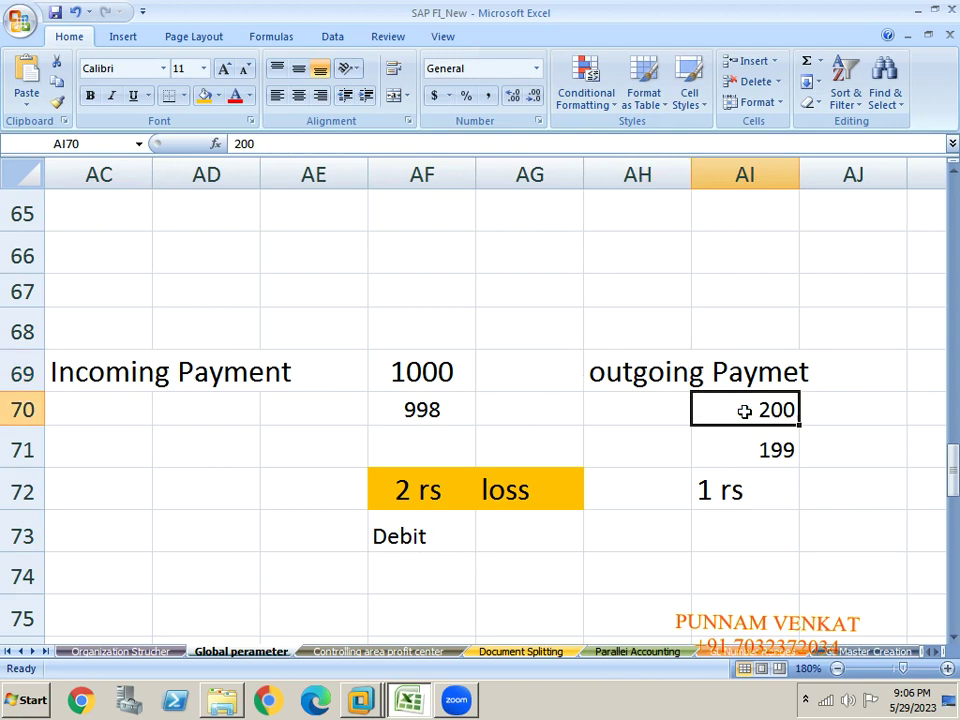
key(shift+Down)
key(shift+Down)
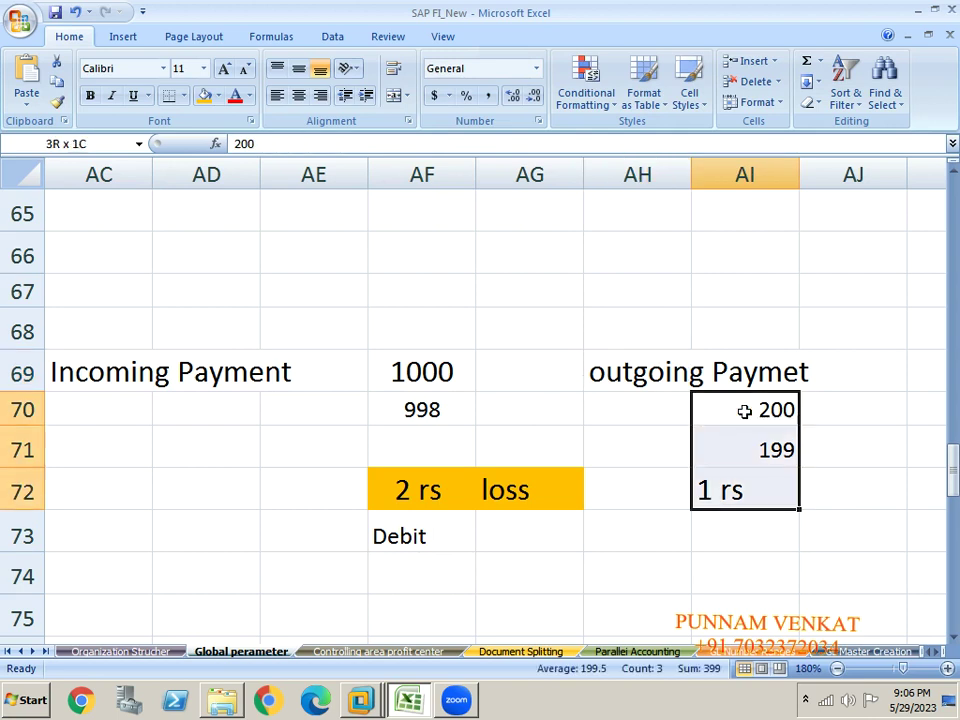
click(298, 96)
Enter "Gain" in AJ72 beside the outgoing payment difference and "Credit" in AJ73.
click(826, 501)
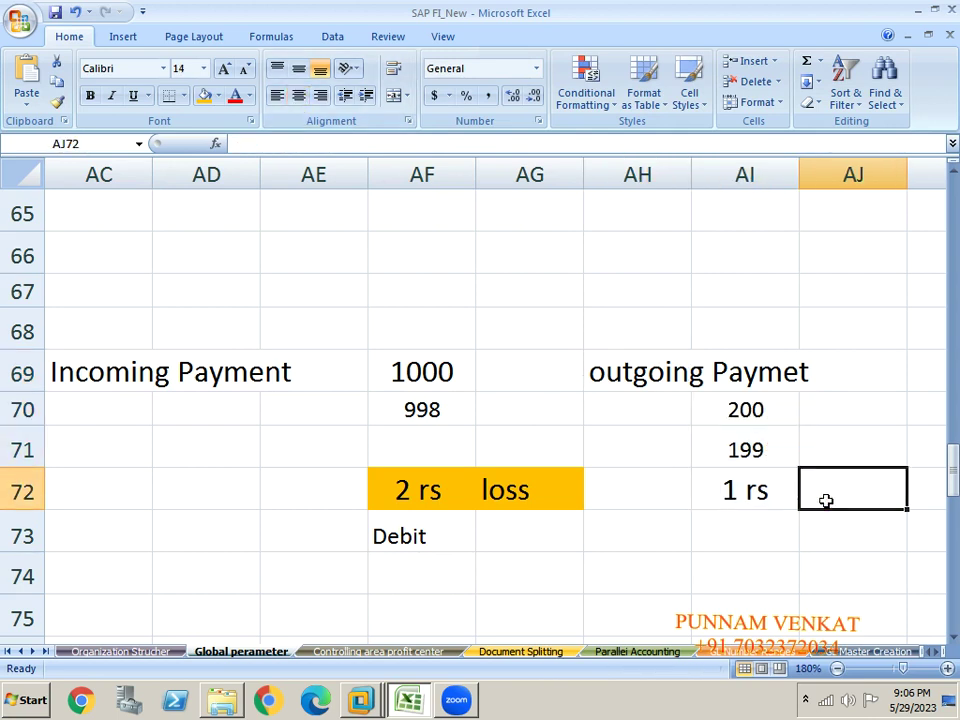
text(Gain)
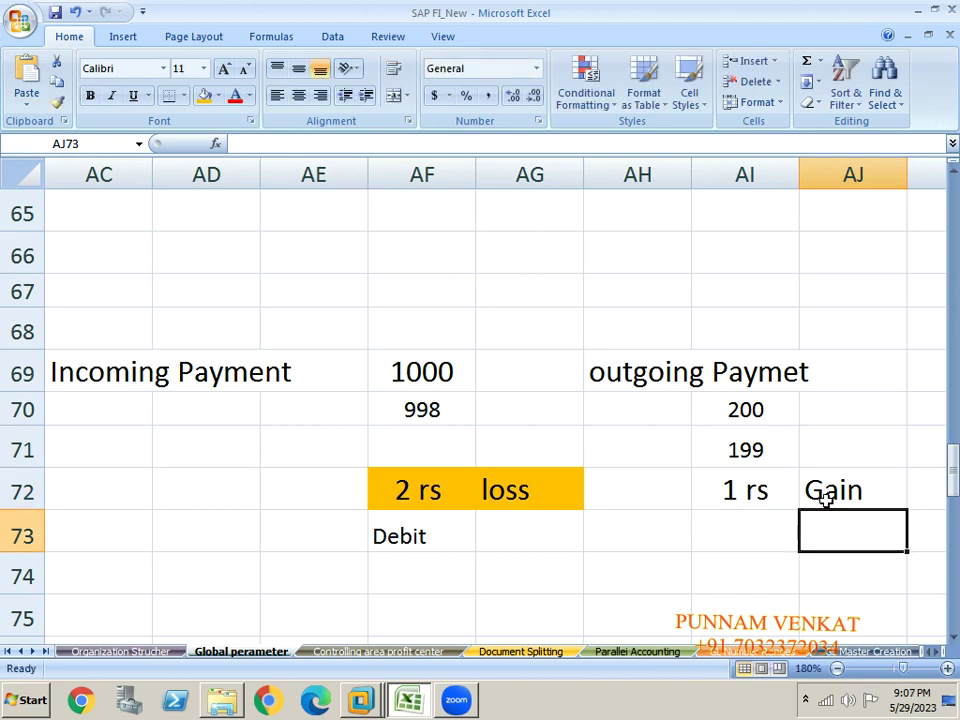
text(Cr)
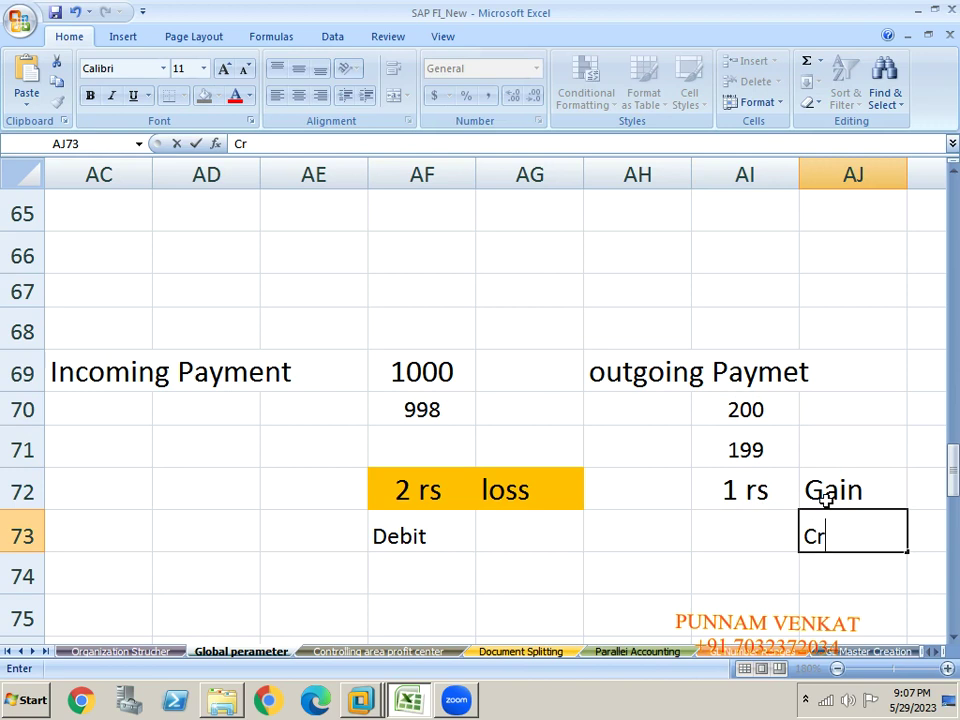
text(edit)
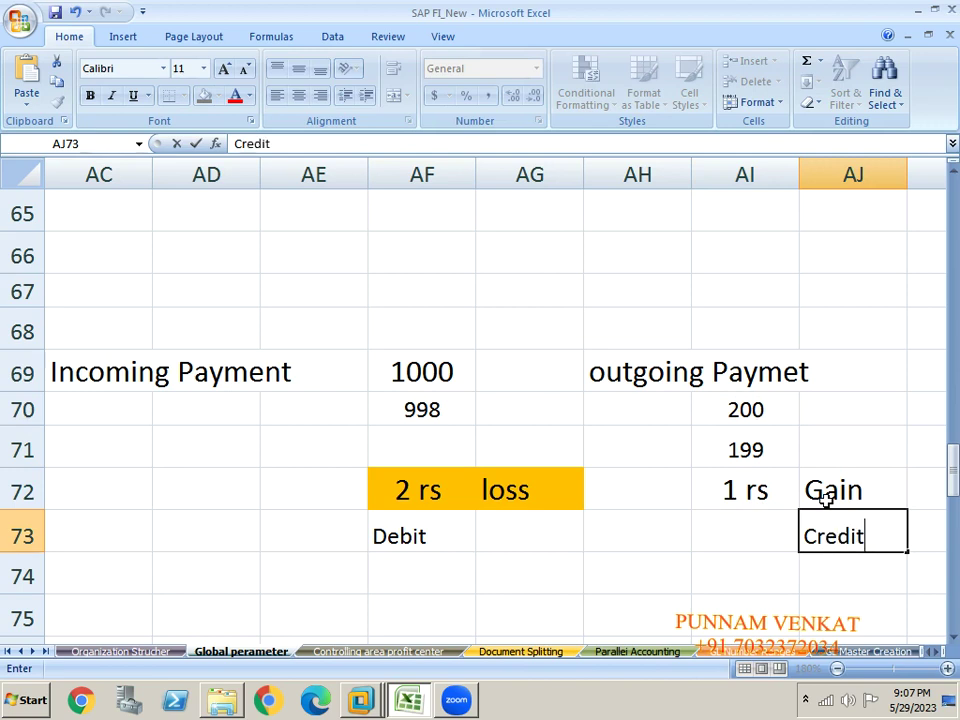
key(Return)
Move the "loss" label from AG72 to AG73, next to "Debit".
click(516, 486)
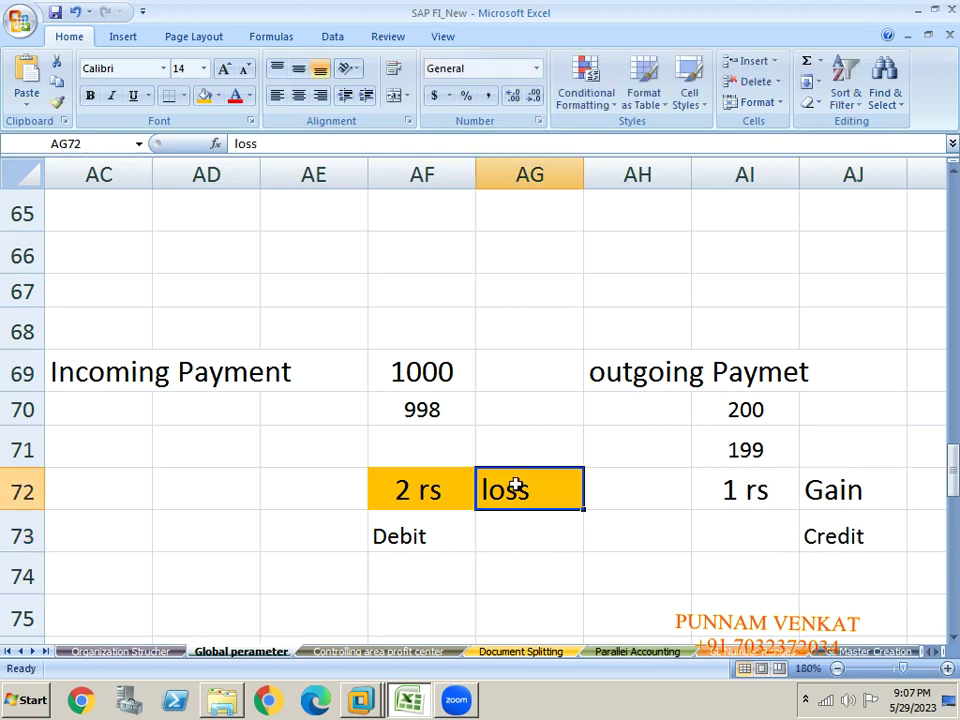
key(ctrl+c)
key(Down)
key(ctrl+v)
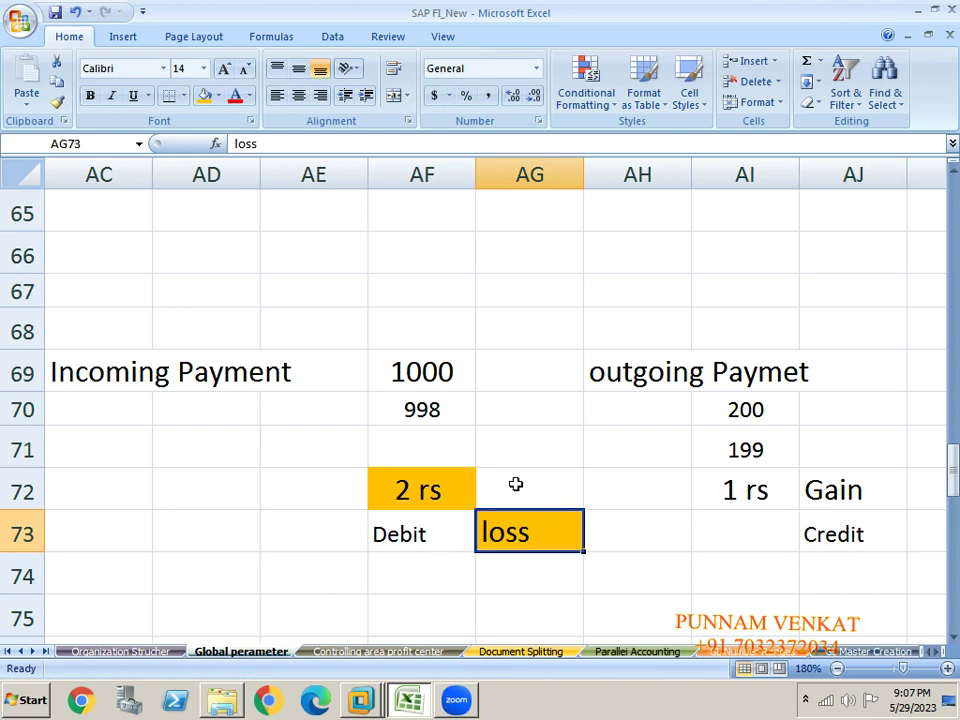
Move the "Credit" label from AJ73 to AK72, next to "Gain".
key(Right)
key(Right)
key(Right)
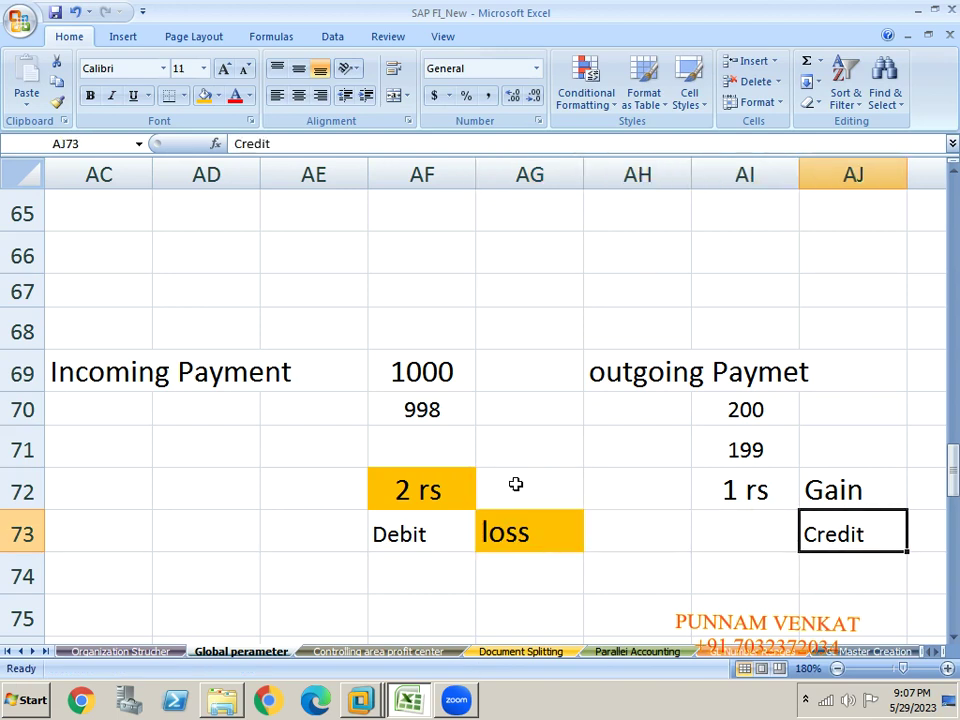
key(ctrl+x)
key(Right)
key(Up)
key(ctrl+v)
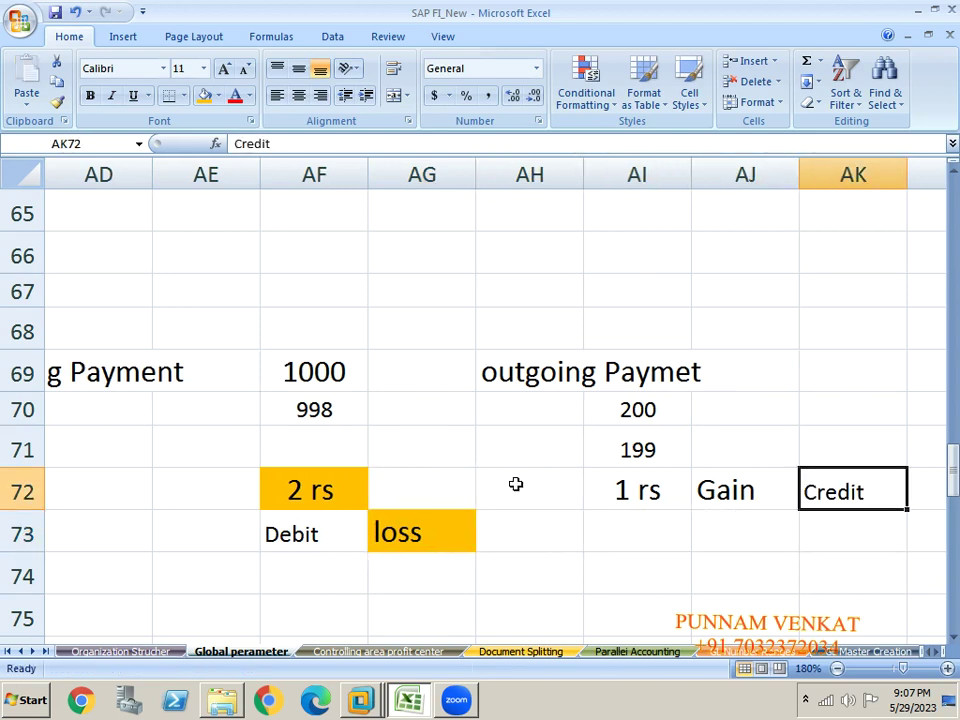
click(510, 476)
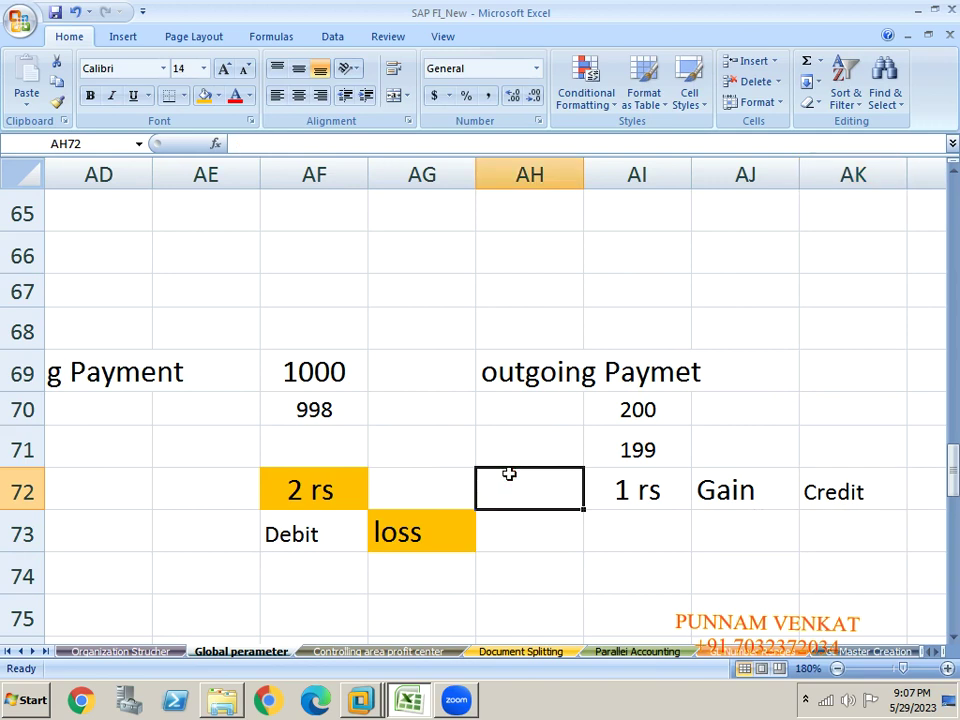
click(321, 540)
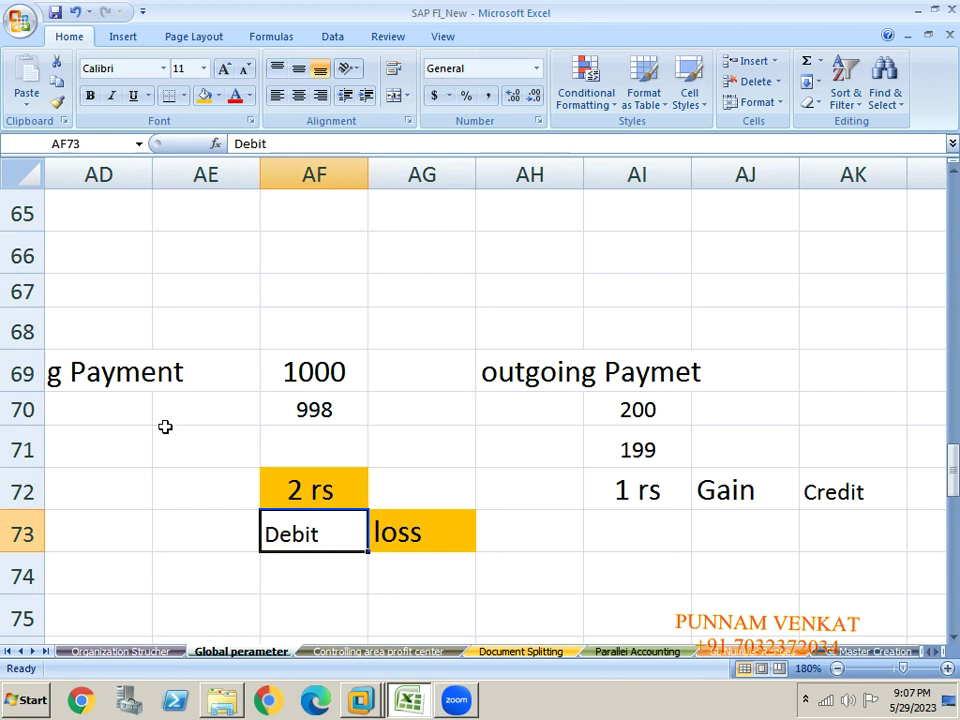
click(510, 450)
click(512, 324)
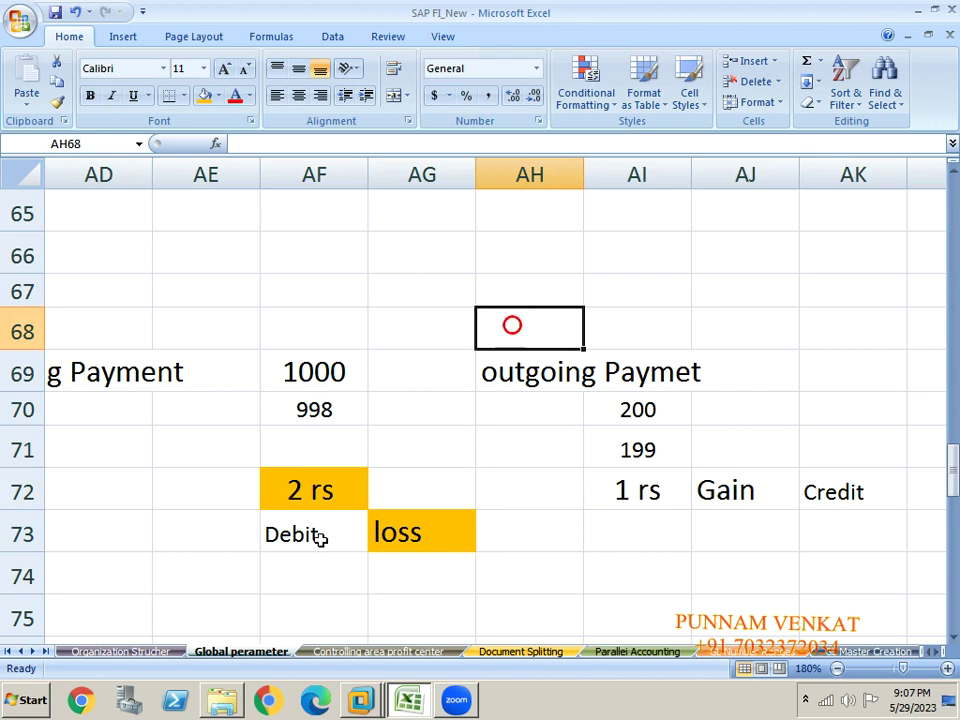
click(270, 462)
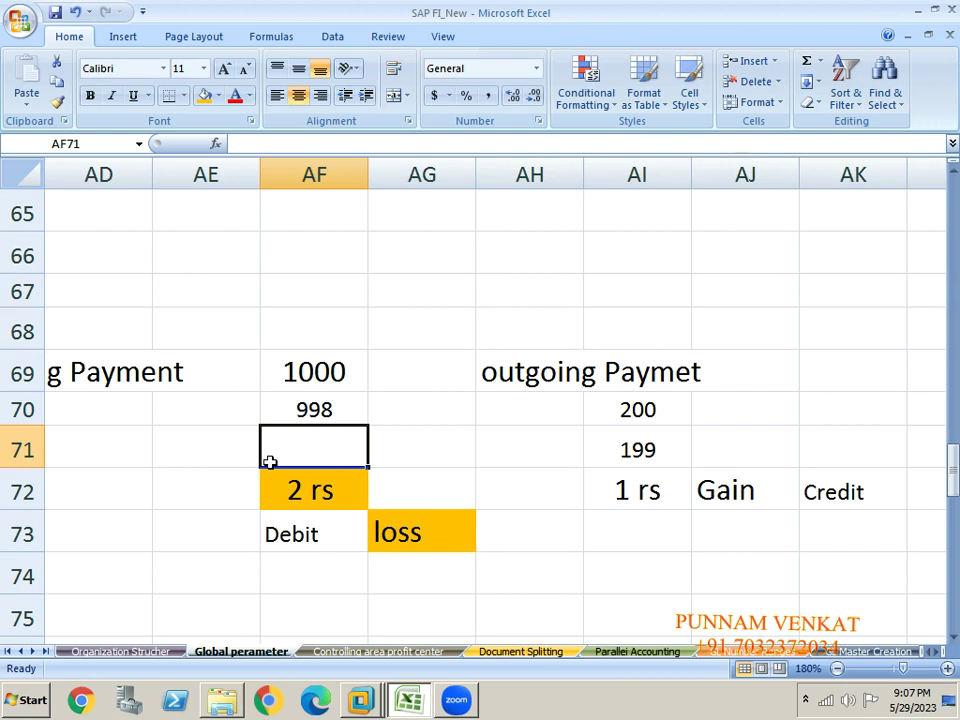
Switch to SAP and start a new entry in Define Tolerance Groups for G/L Accounts.
key(alt+Tab)
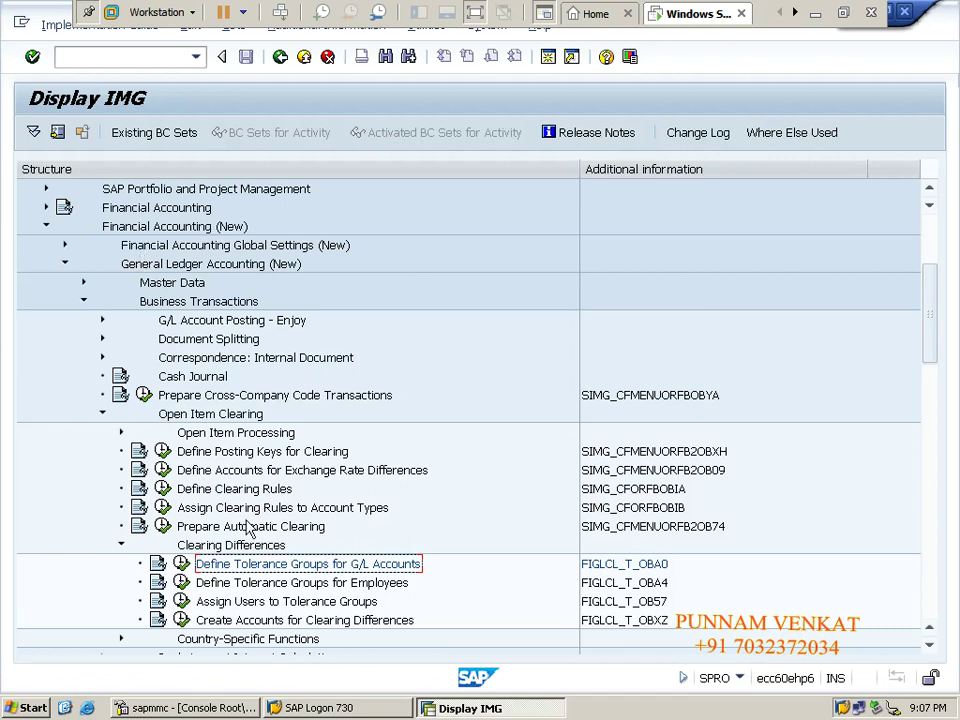
click(182, 564)
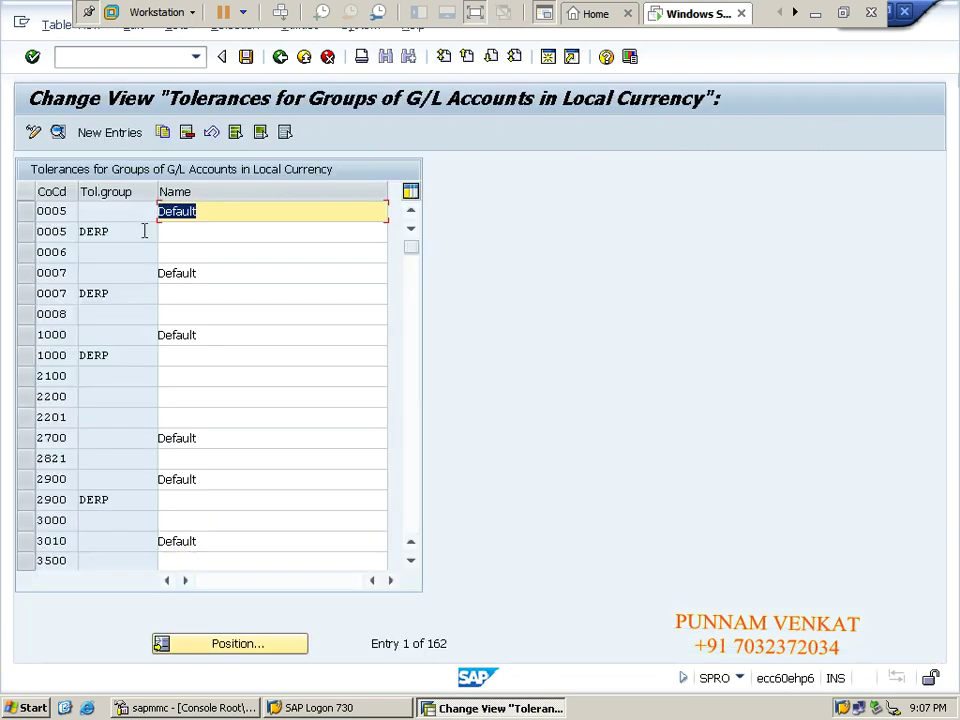
click(127, 138)
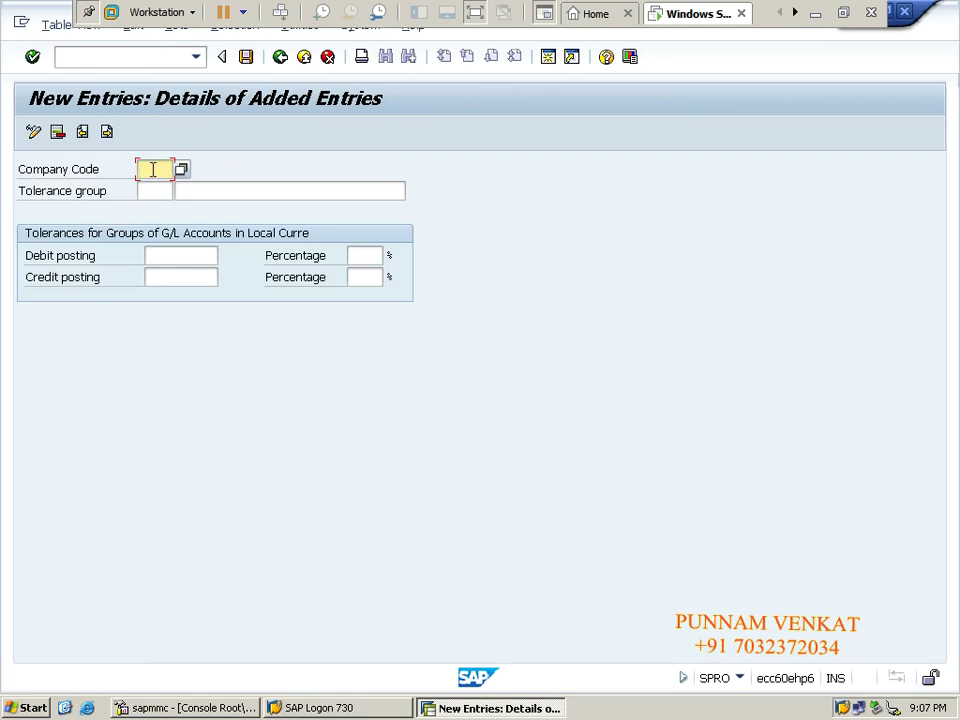
Set the company code of the new tolerance entry to PM10 and go to its tolerance group field.
text(PI10)
key(Tab)
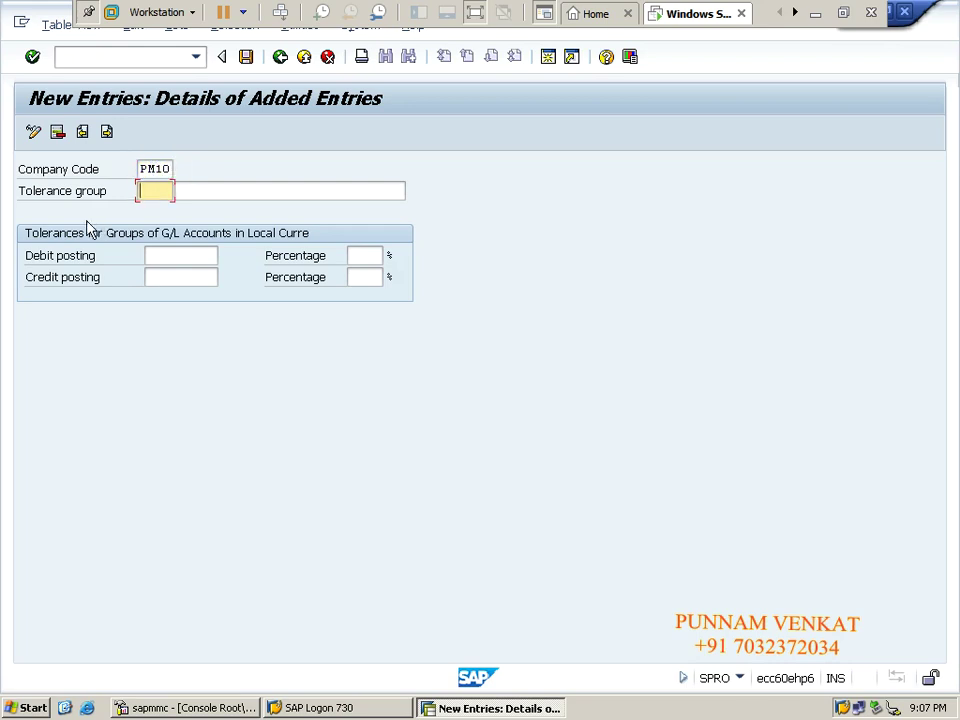
click(155, 190)
double_click(140, 168)
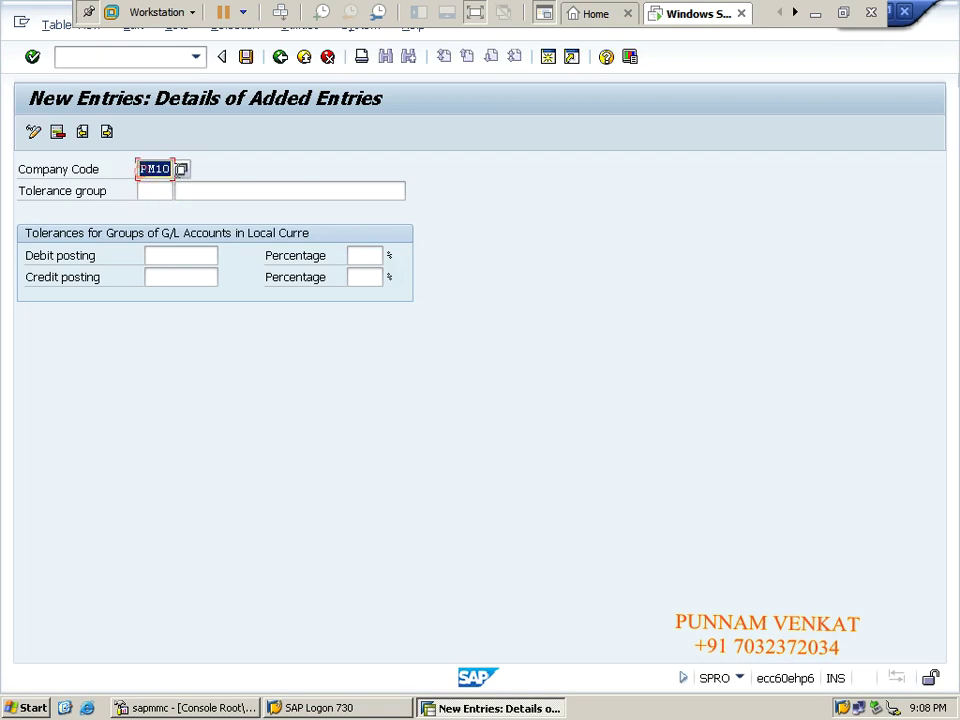
click(160, 190)
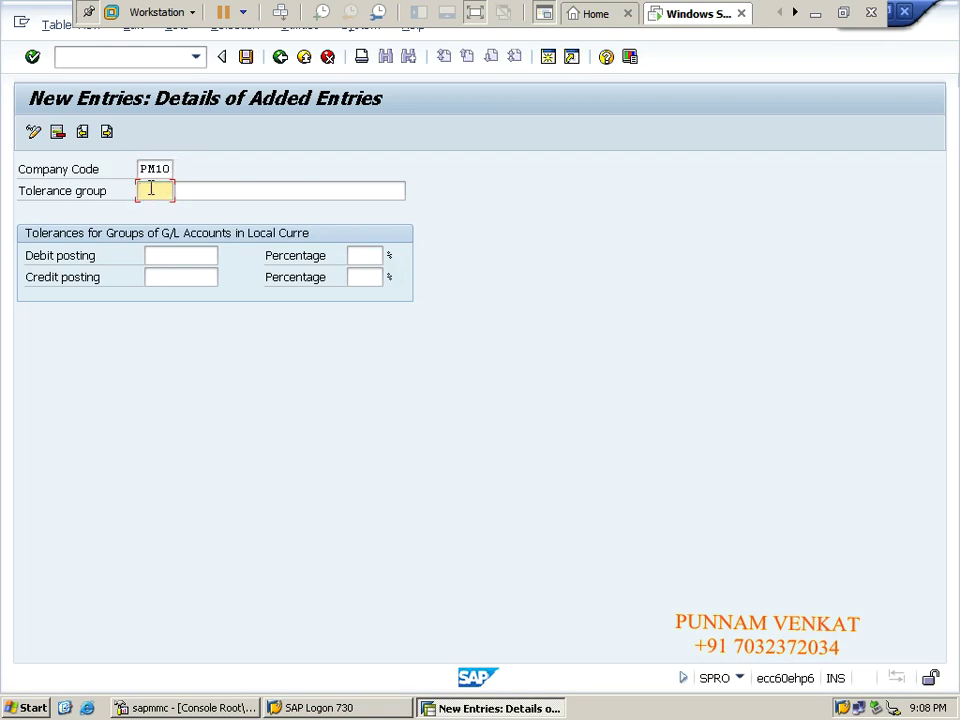
Name the new PM10 tolerance group entry "Tolerance Group_PM10", leaving the group key blank.
click(196, 191)
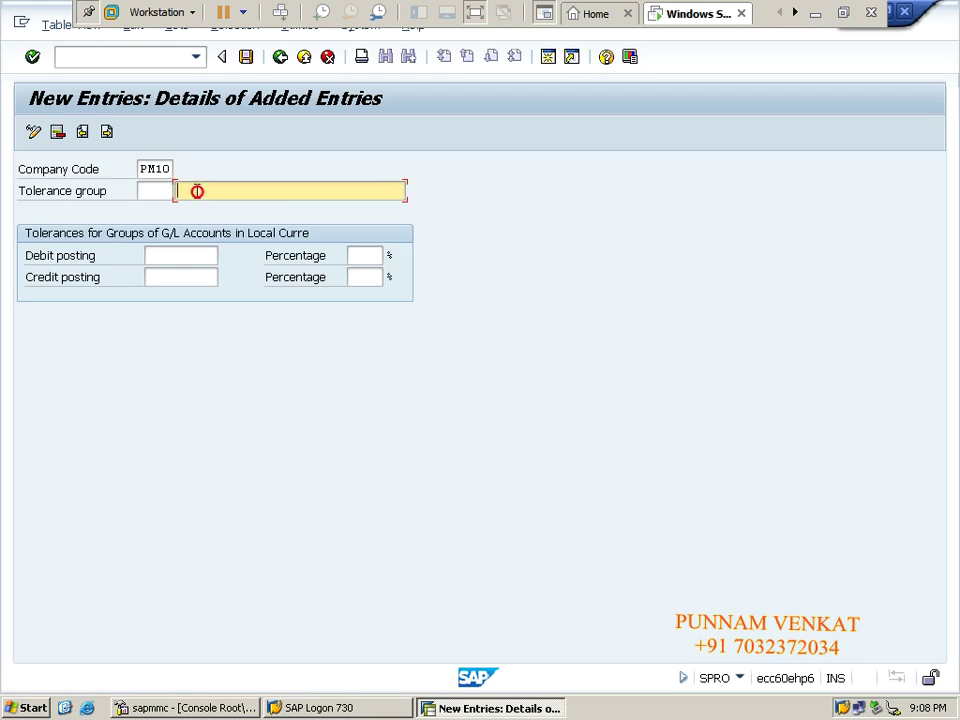
text(Tolerance Group _pm)
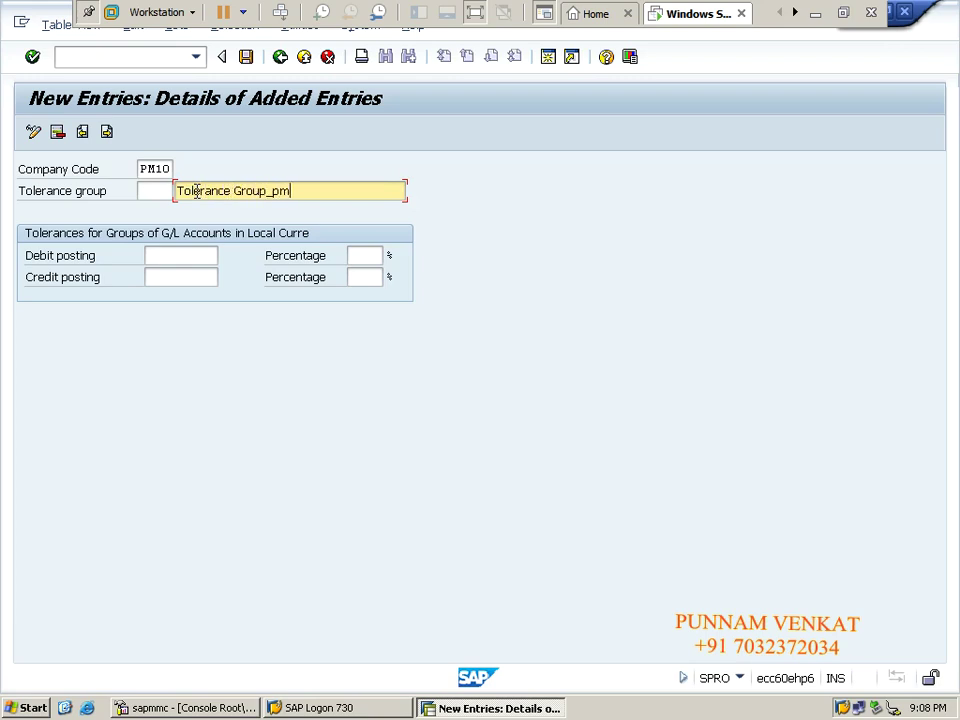
key(BackSpace)
key(BackSpace)
text(PM10)
Set both the debit and credit posting tolerances of the PM10 entry to 10, each with a 1 percent limit.
click(174, 257)
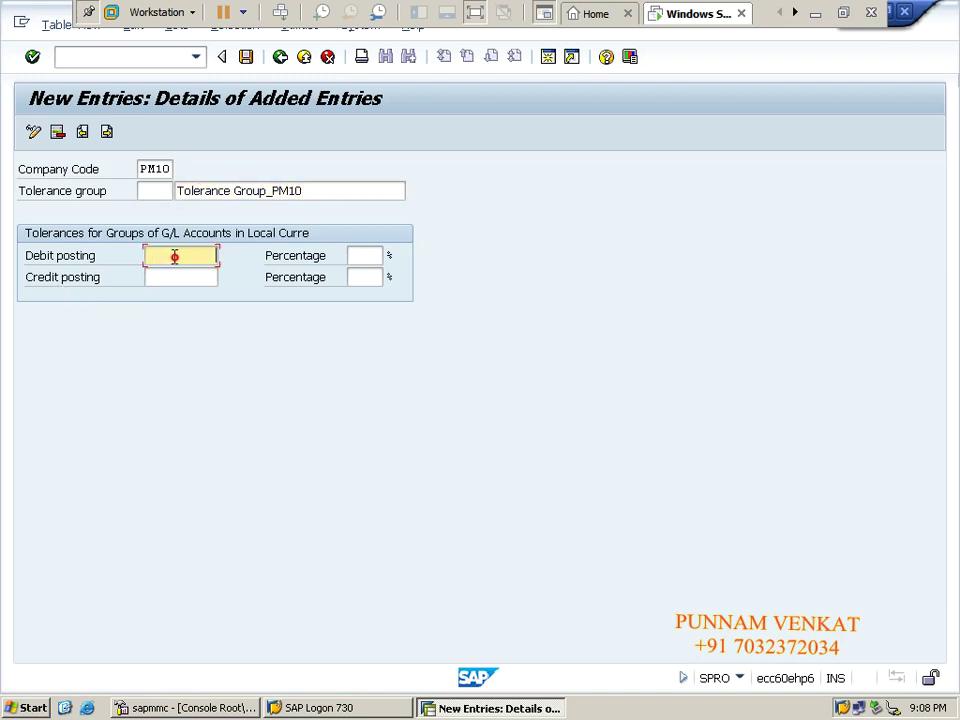
text(10)
key(Tab)
text(1)
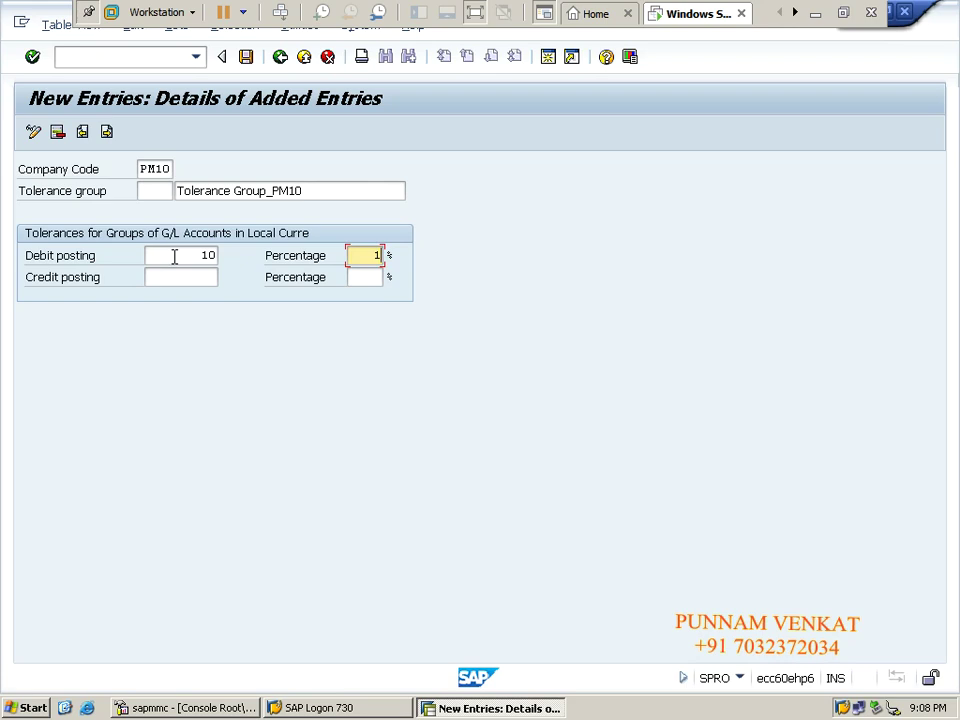
key(Tab)
text(10)
key(Tab)
text(1)
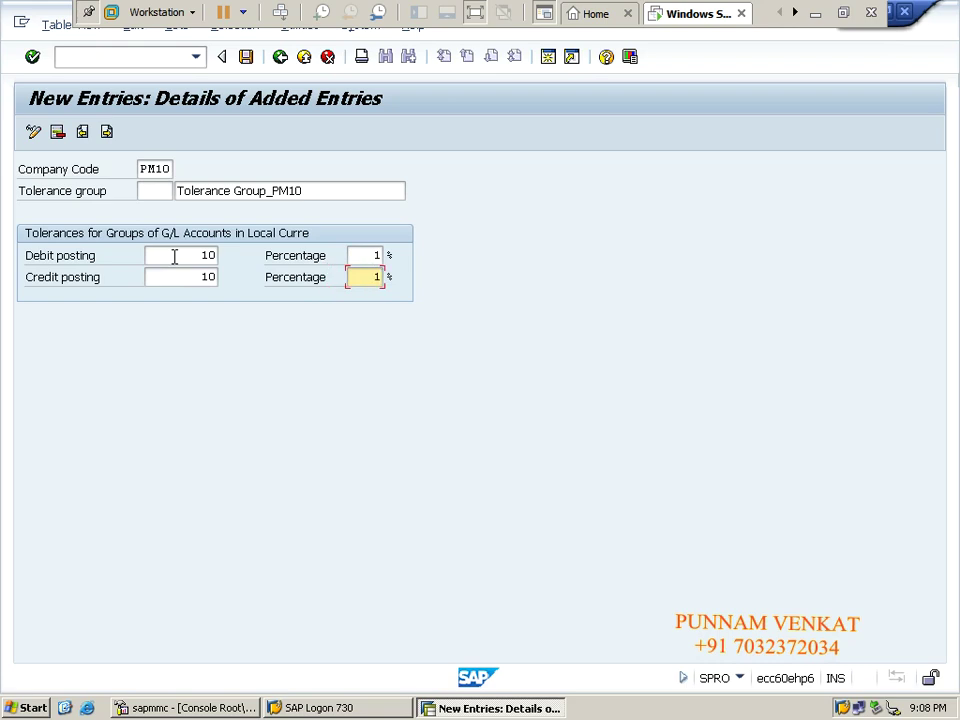
Validate the PM10 tolerance entry and save it under customizing request EH6K900110.
click(190, 259)
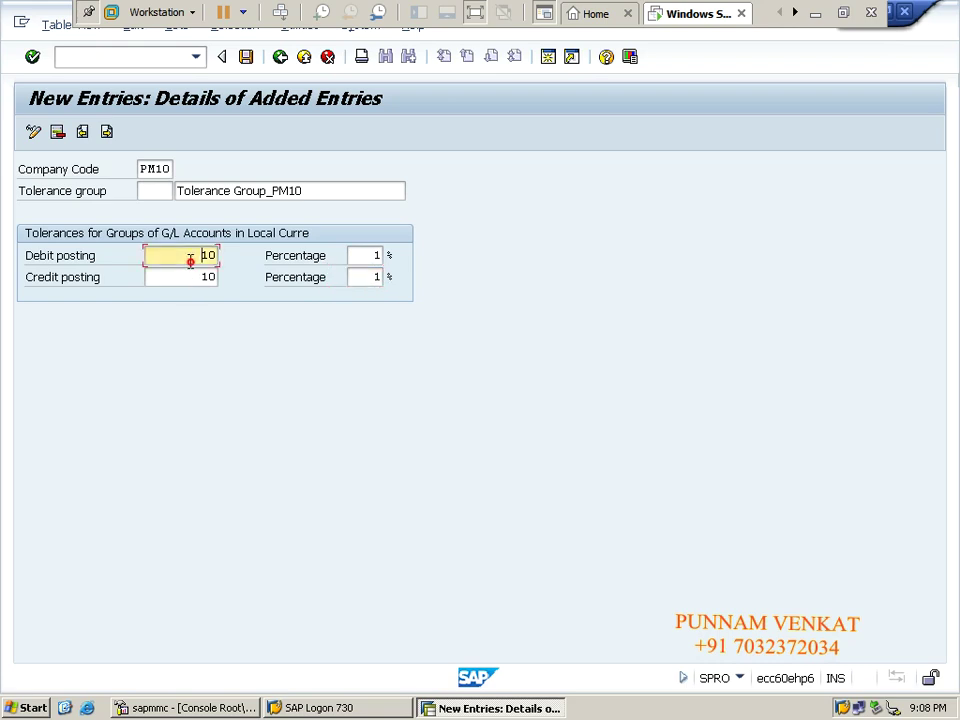
click(191, 277)
click(363, 256)
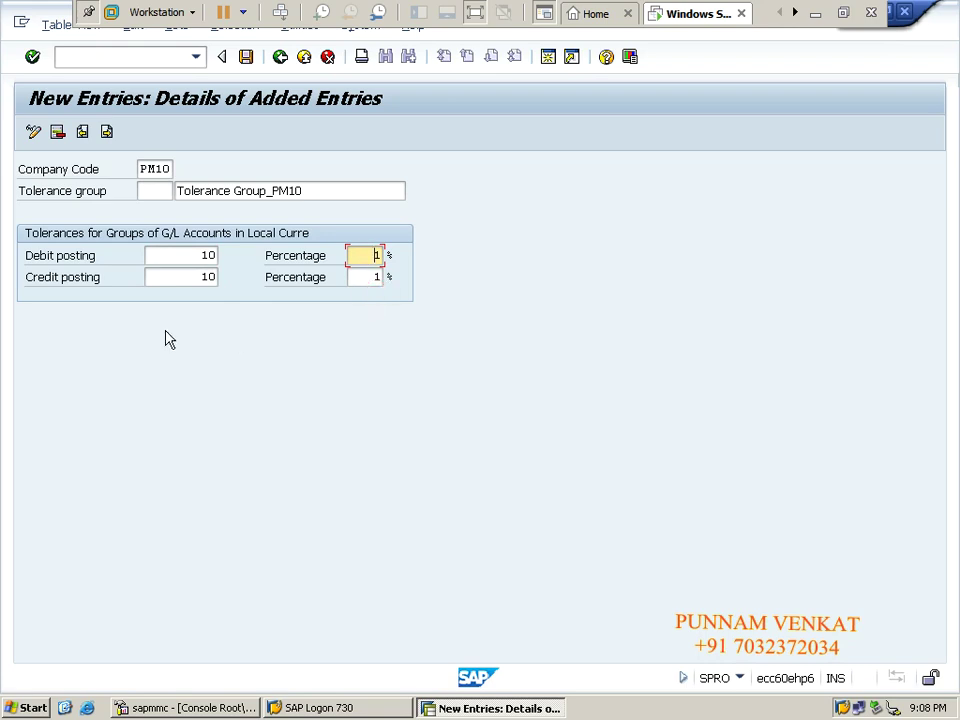
key(Return)
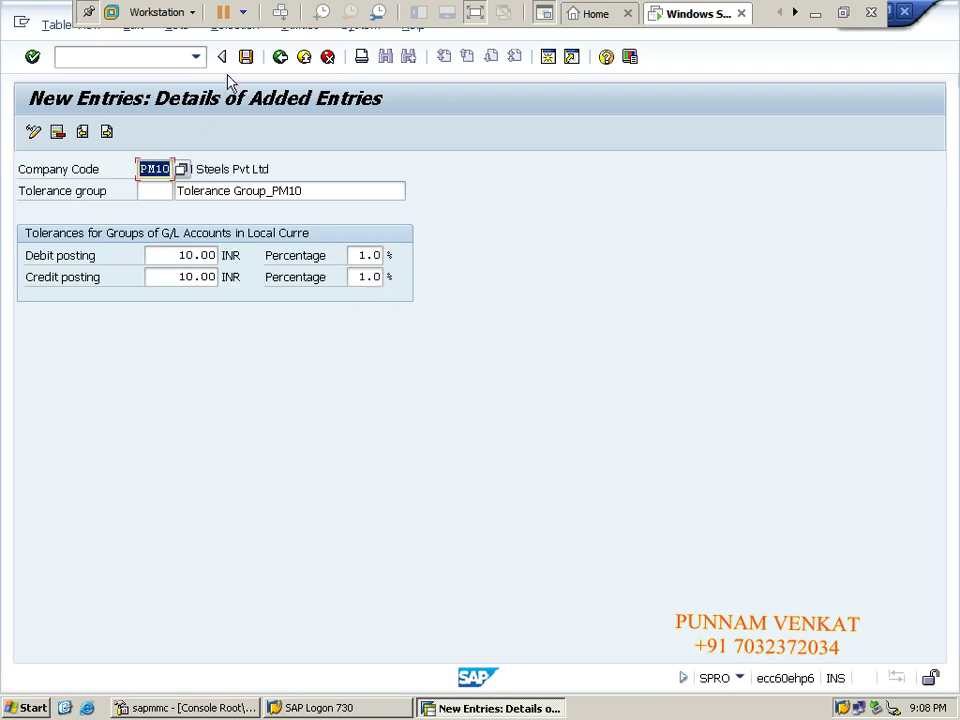
click(246, 57)
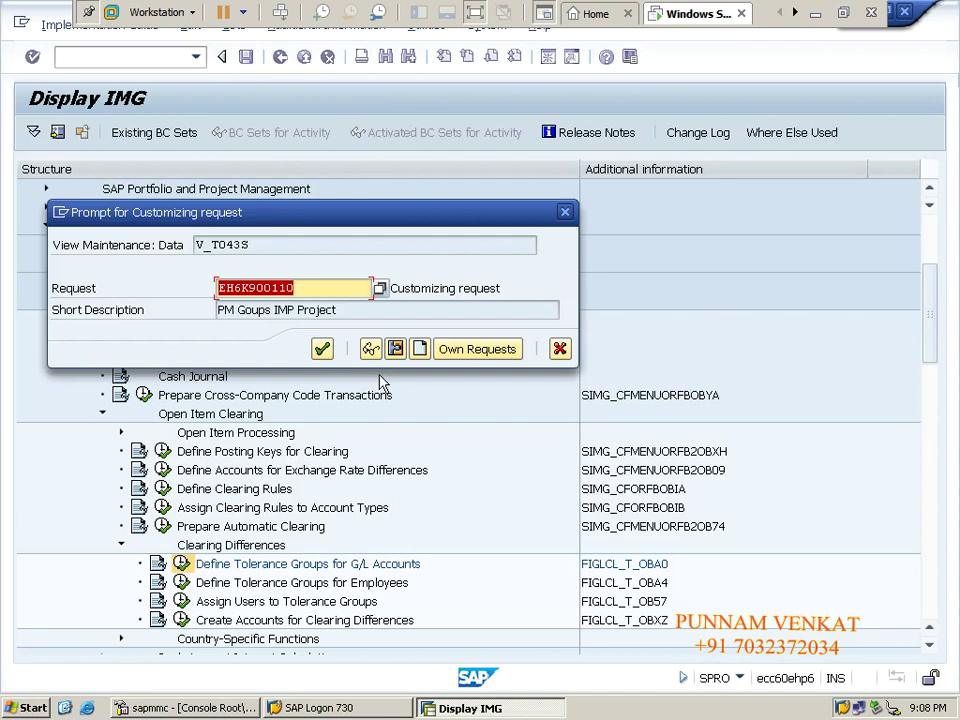
click(323, 348)
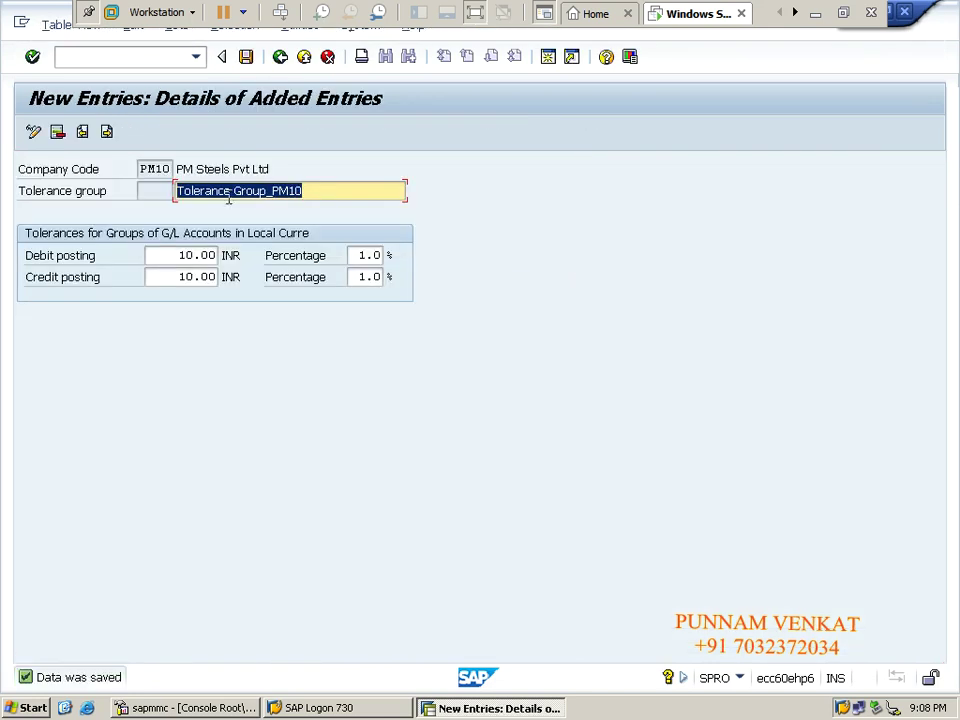
Go to another new entry for company code PM20 and name its tolerance group "Tolerance Group_PM20".
click(108, 134)
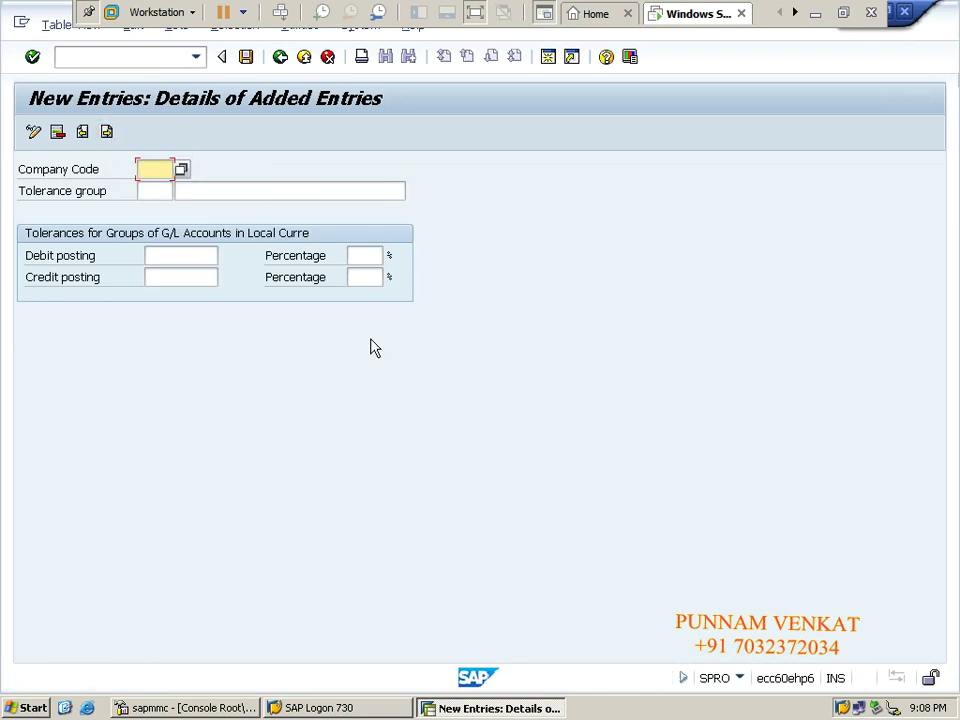
text(PM20)
key(Tab)
text(T)
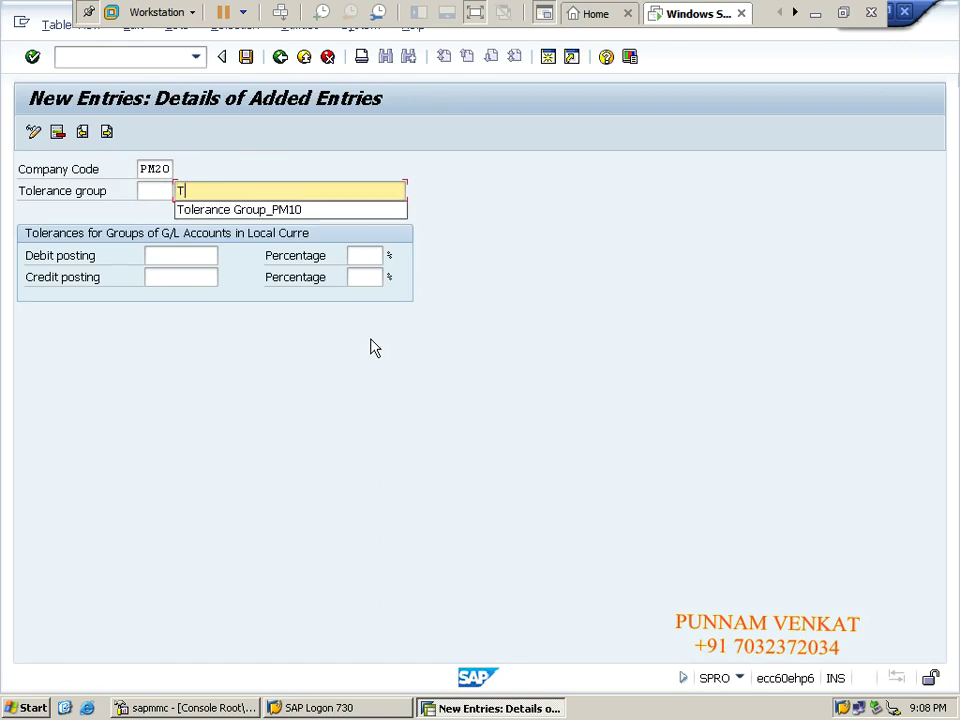
key(Down)
key(Tab)
key(shift+Tab)
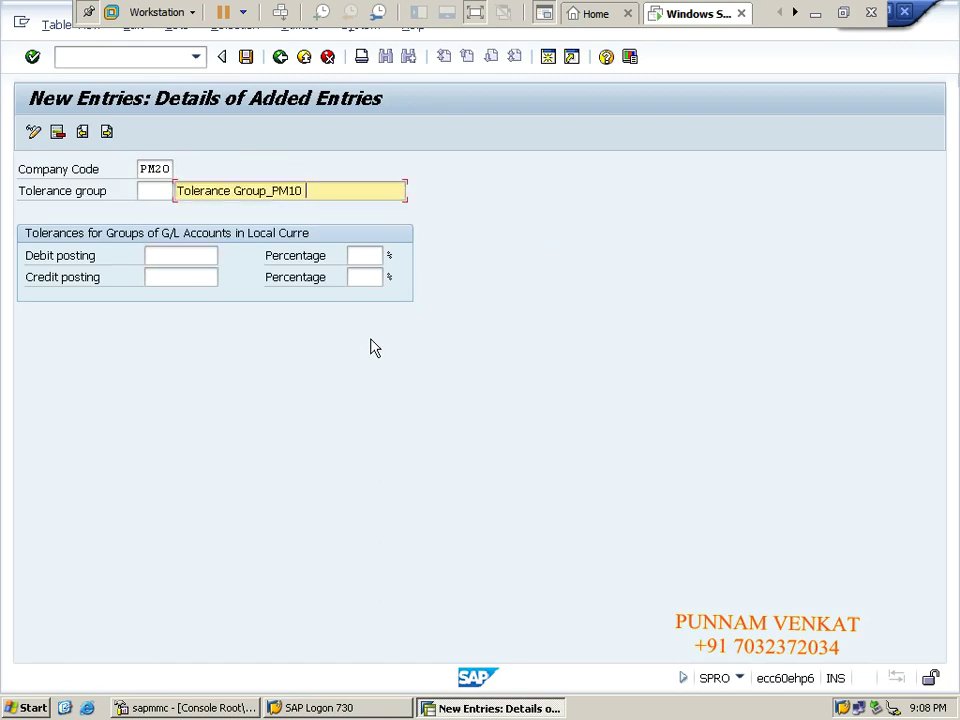
key(BackSpace)
key(BackSpace)
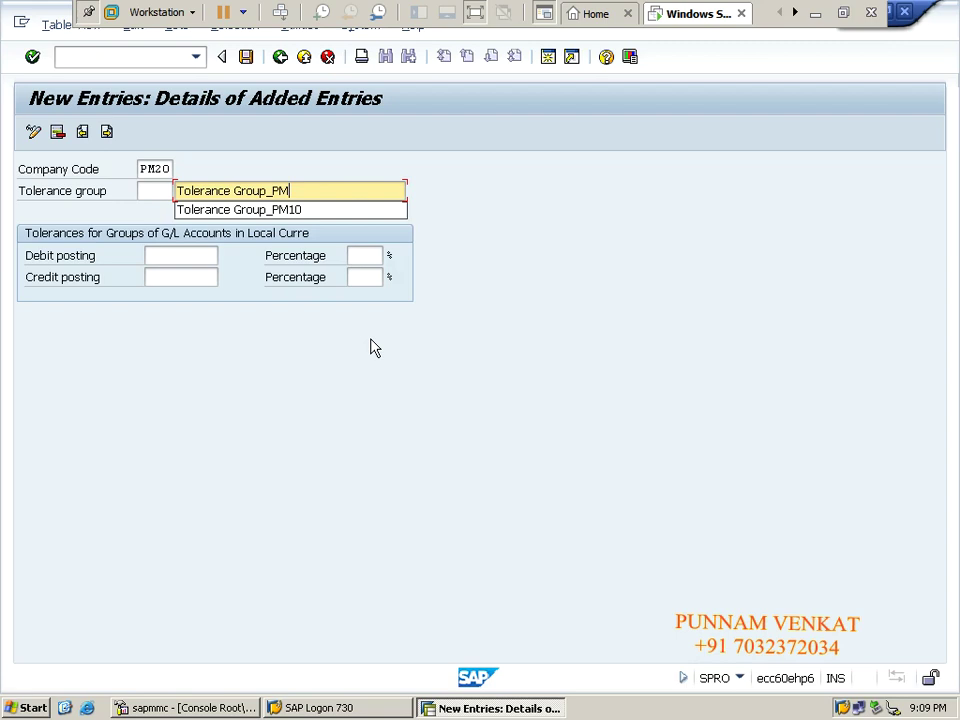
text(20)
key(Tab)
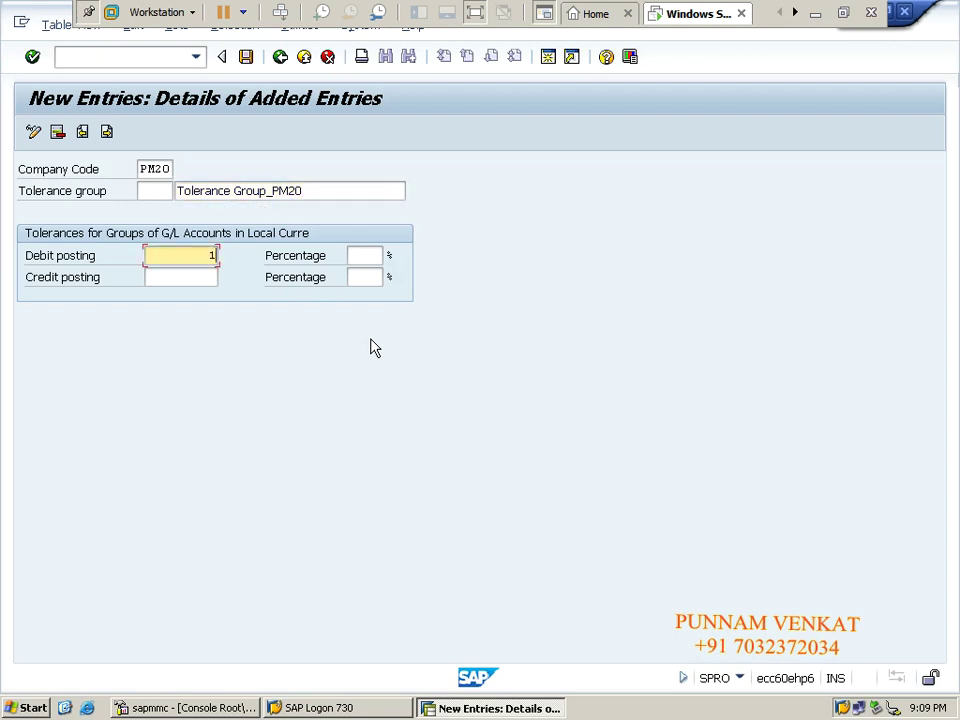
Set the PM20 entry's debit and credit posting tolerances to 10 each, with 1 percent for both.
text(10)
key(Tab)
text(1)
key(Tab)
text(10)
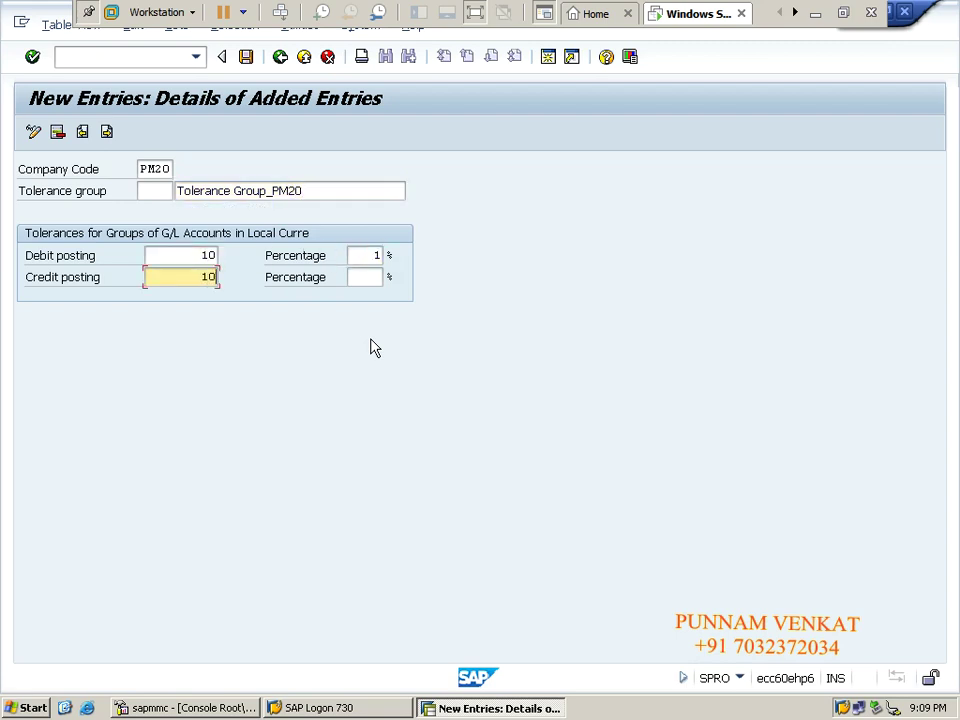
key(Tab)
text(1)
Validate and save the PM20 tolerance entry, then return to the overview of added entries.
key(Return)
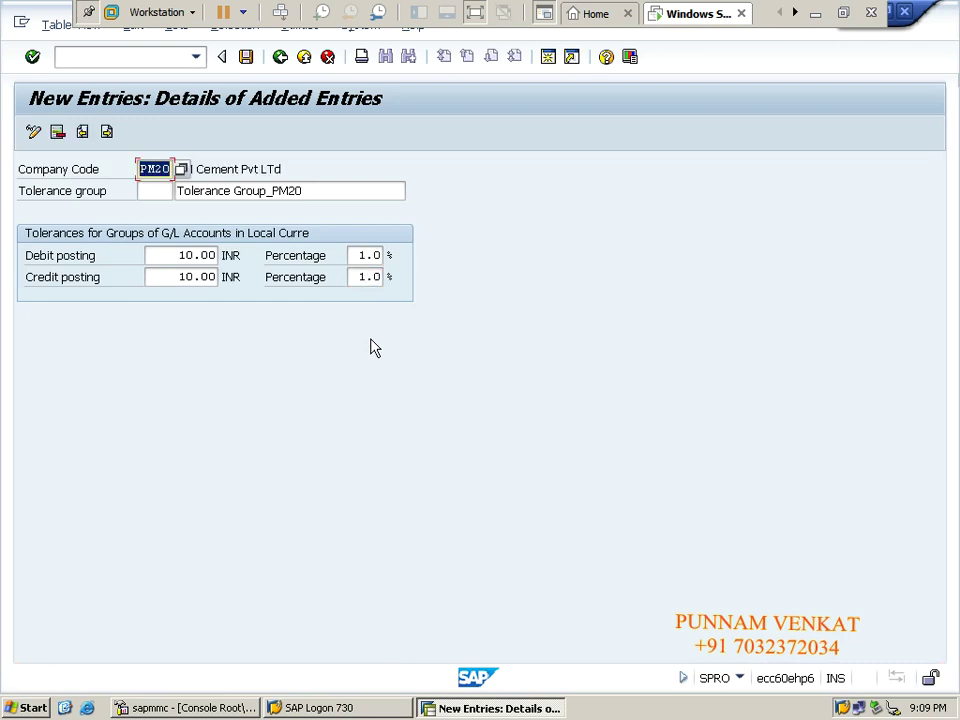
click(249, 57)
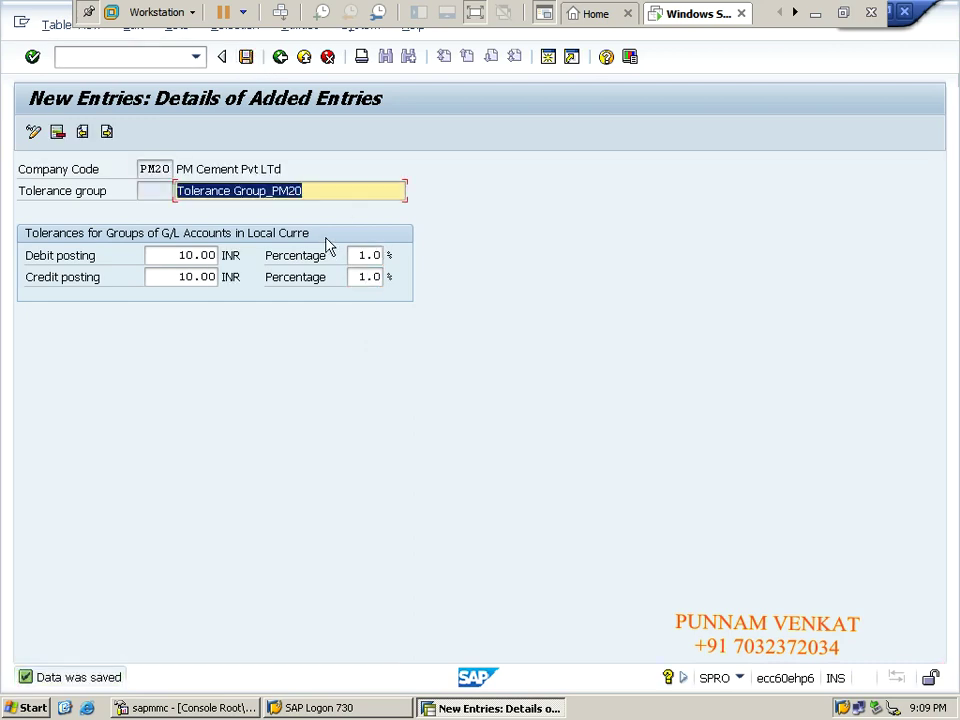
click(245, 58)
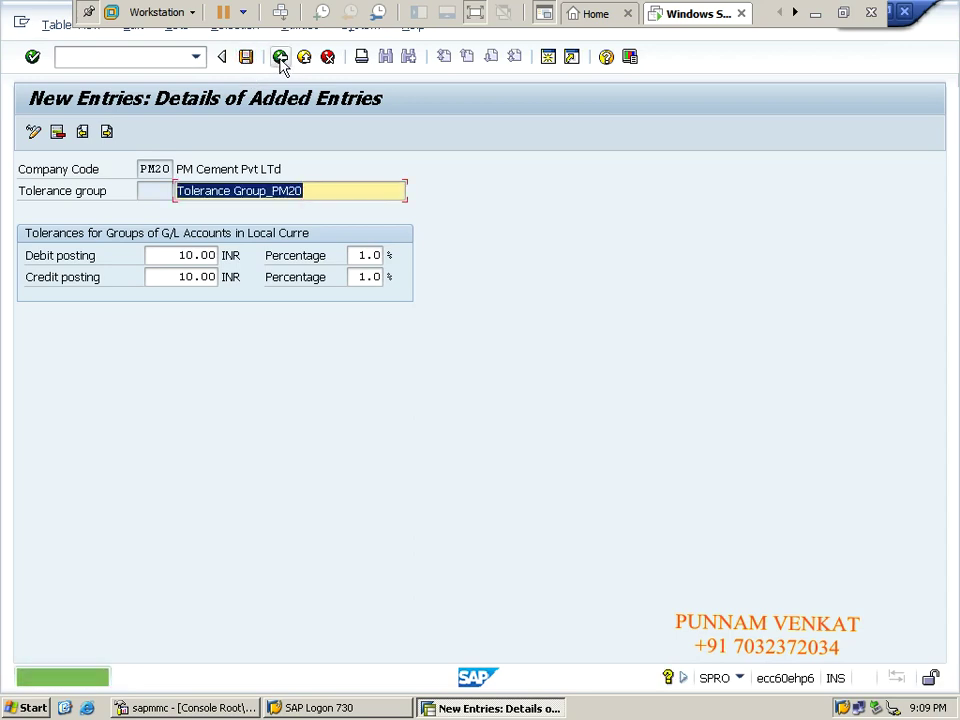
click(280, 57)
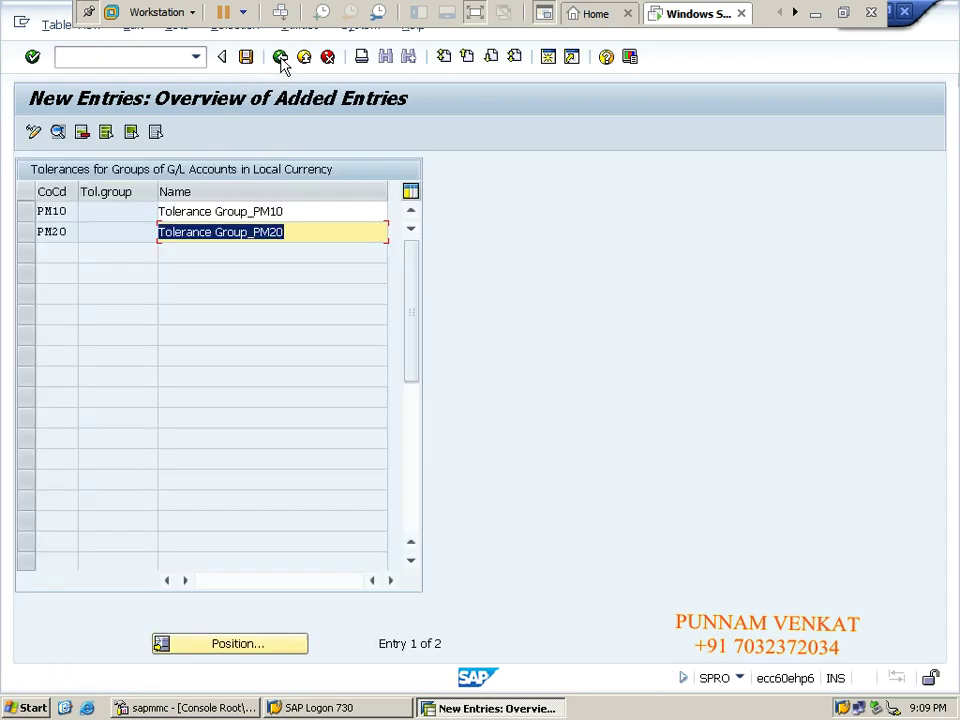
Mark the PM10 and PM20 rows and examine their company code and tolerance group fields in the overview.
click(20, 215)
click(20, 213)
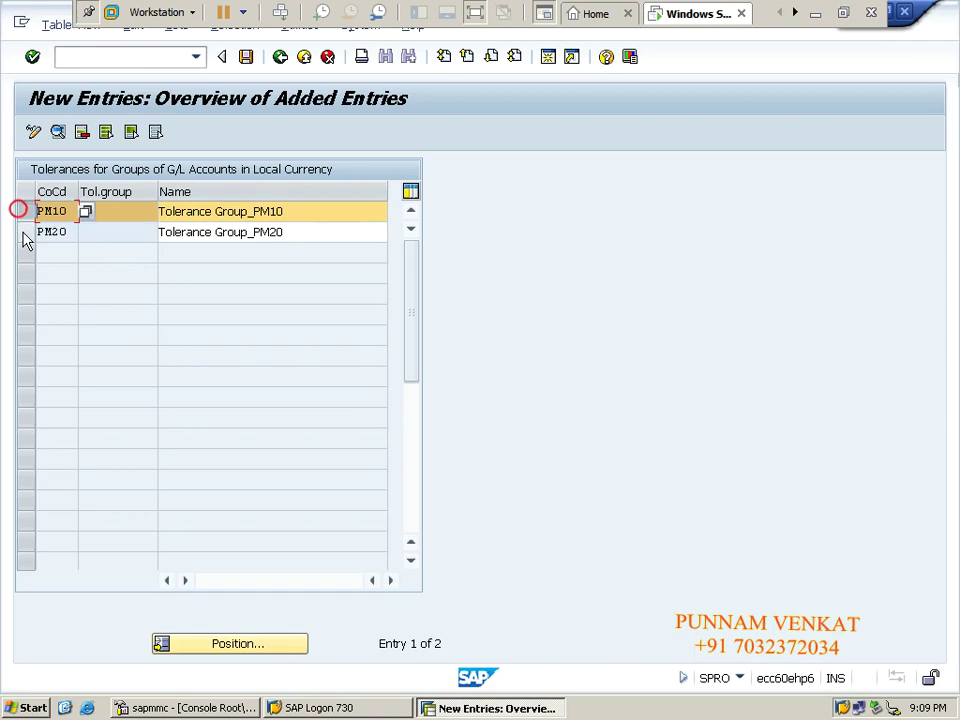
click(21, 232)
click(97, 214)
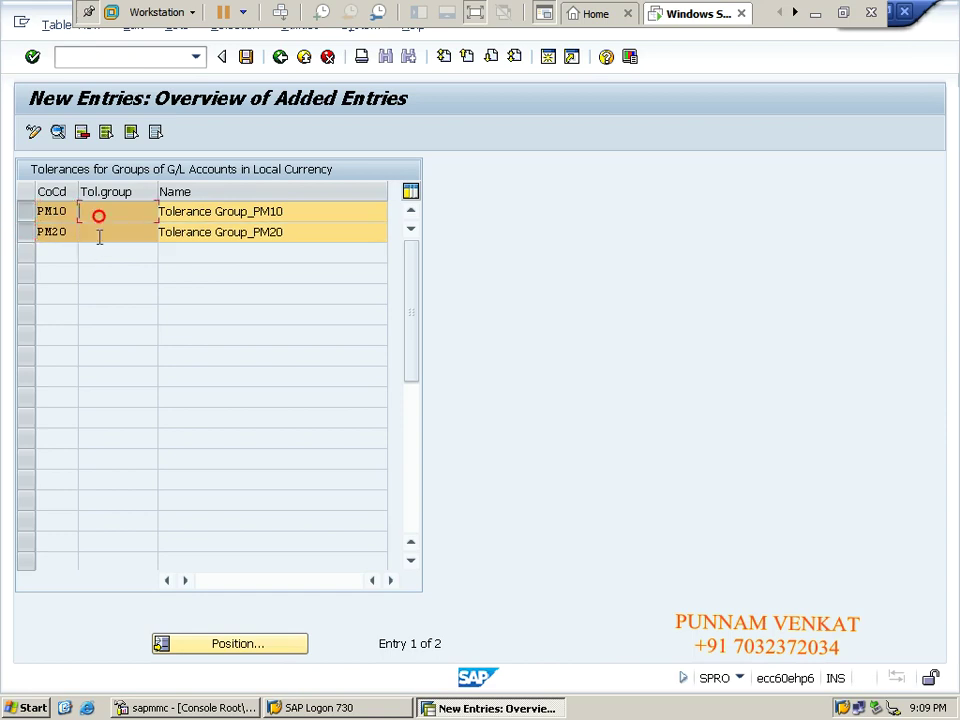
click(103, 231)
click(50, 211)
click(50, 231)
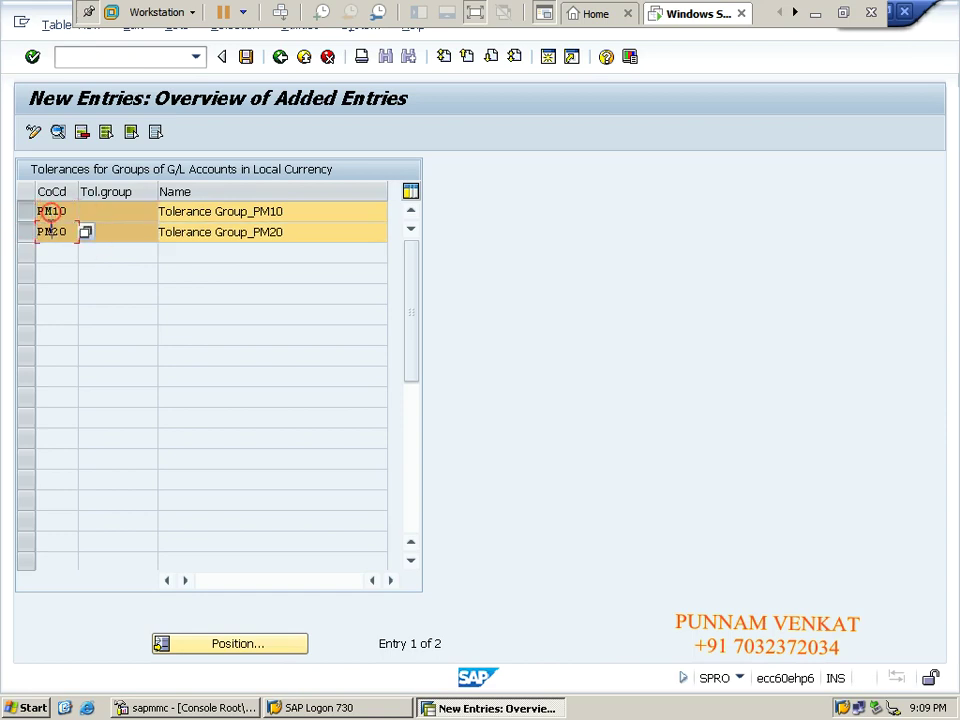
Save the overview, return to Display IMG and select the Define Tolerance Groups for Employees activity.
click(245, 57)
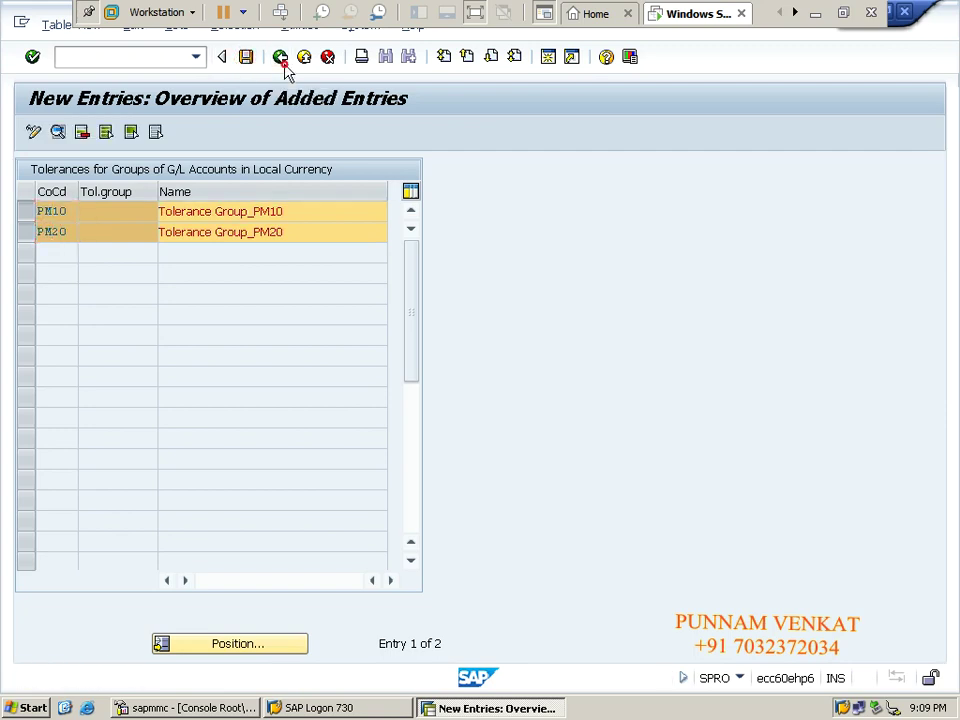
click(283, 60)
click(281, 58)
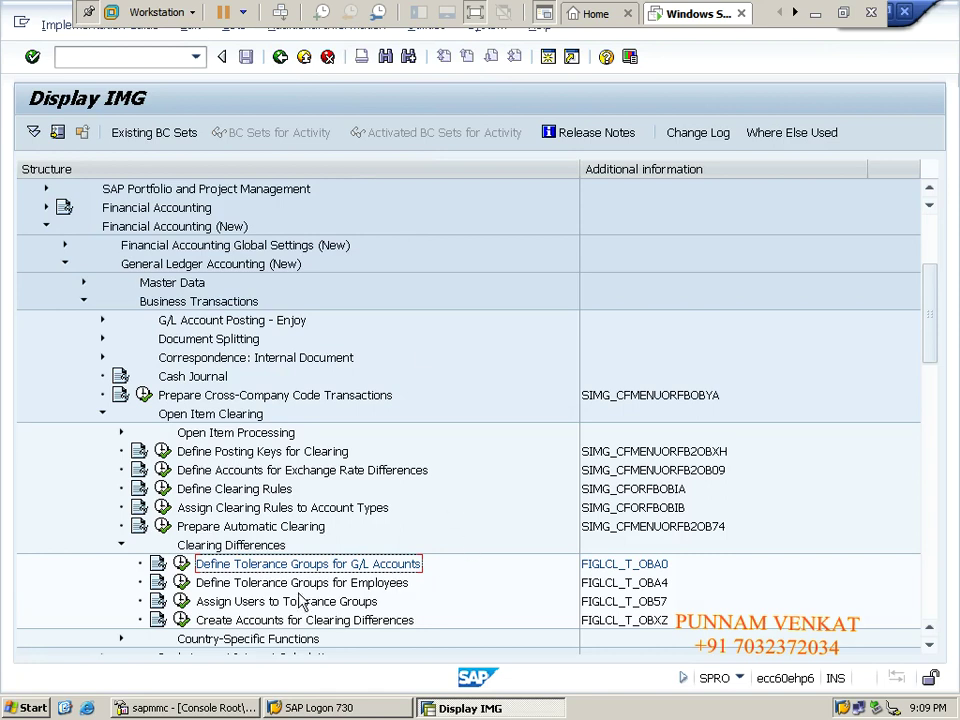
click(220, 588)
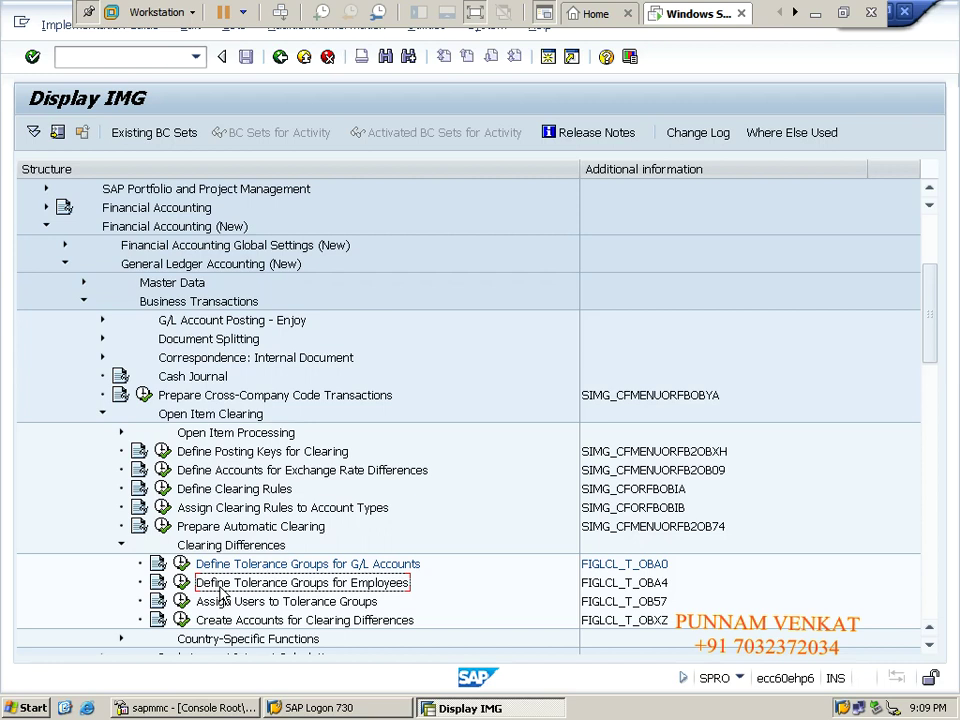
Switch to Excel and clear the contents of the payment difference example in AC67:AL73.
click(815, 13)
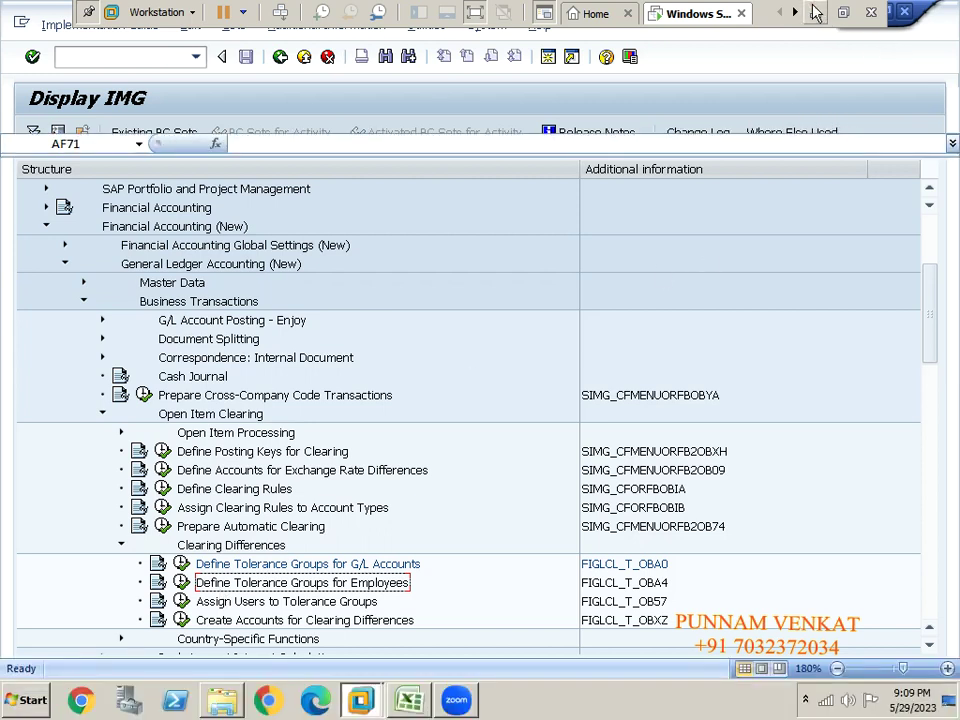
click(647, 381)
click(202, 355)
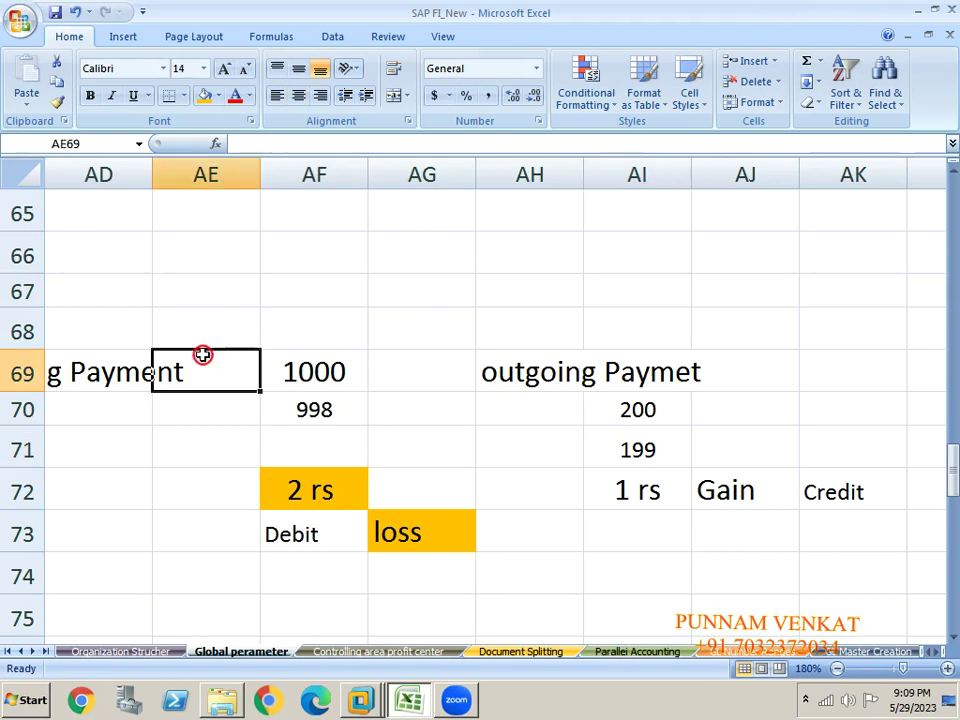
key(Left)
key(Left)
key(Up)
key(Up)
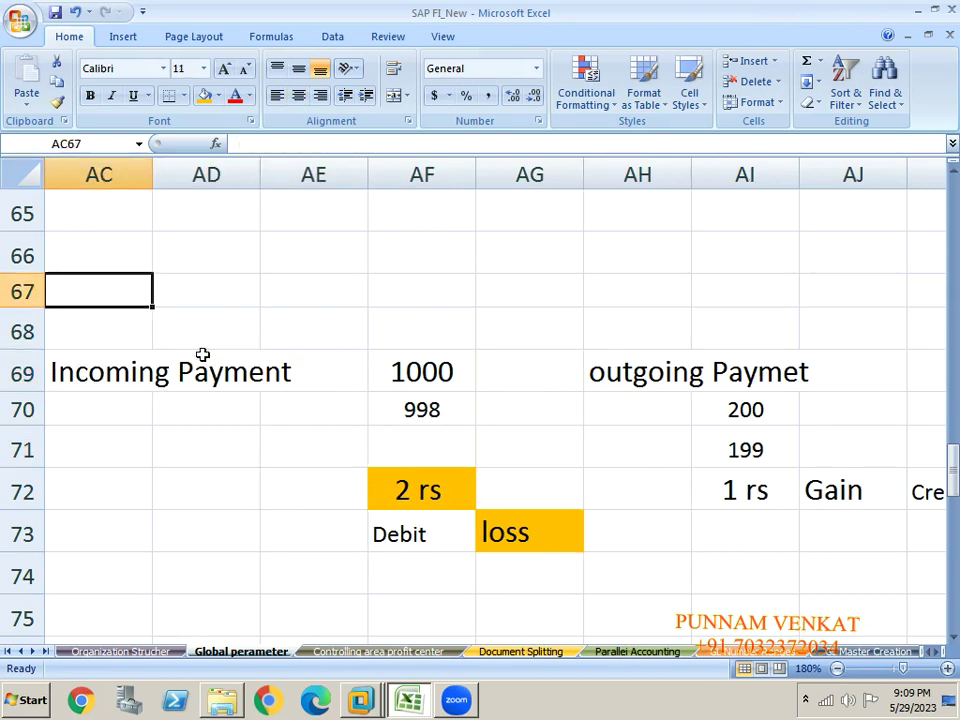
key(shift+Right)
key(shift+Right)
key(shift+Right)
key(shift+Right)
key(shift+Right)
key(shift+Right)
key(shift+Right)
key(shift+Right)
key(shift+Right)
key(shift+Down)
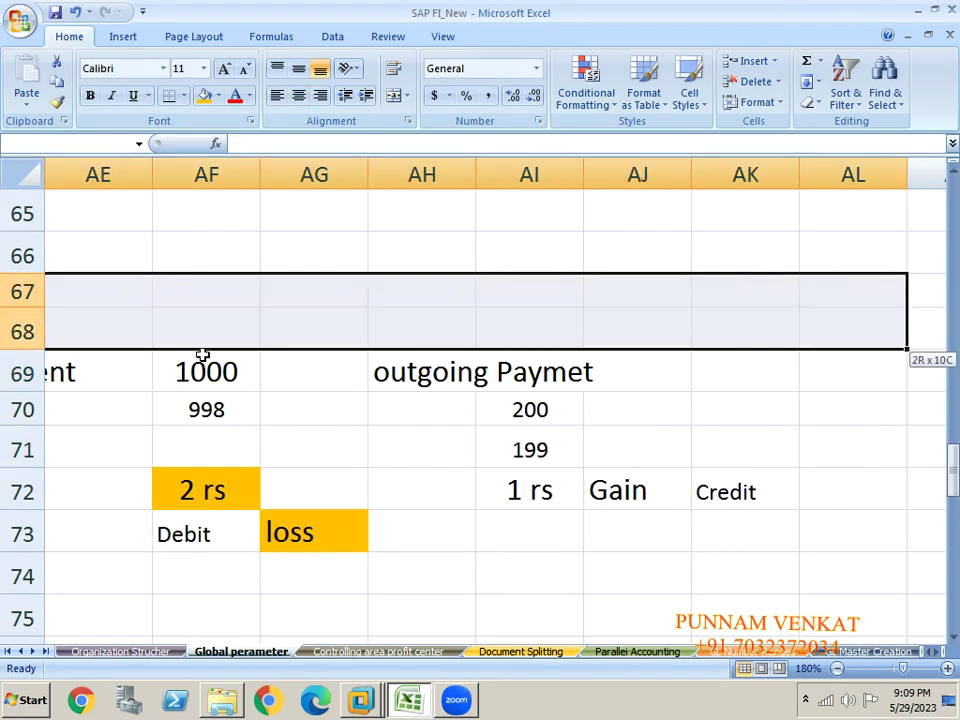
key(shift+Down)
key(shift+Down)
key(shift+Down)
key(shift+Down)
key(shift+Down)
key(ctrl+BackSpace)
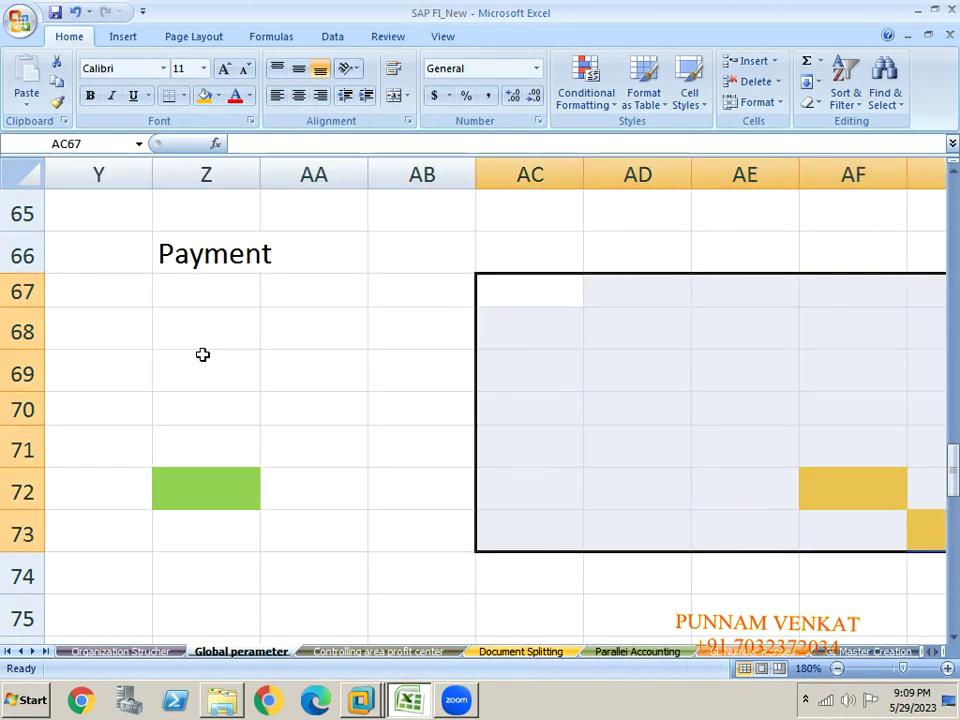
Remove the fill colour from the cleared range AC67:AL73.
click(218, 95)
click(258, 257)
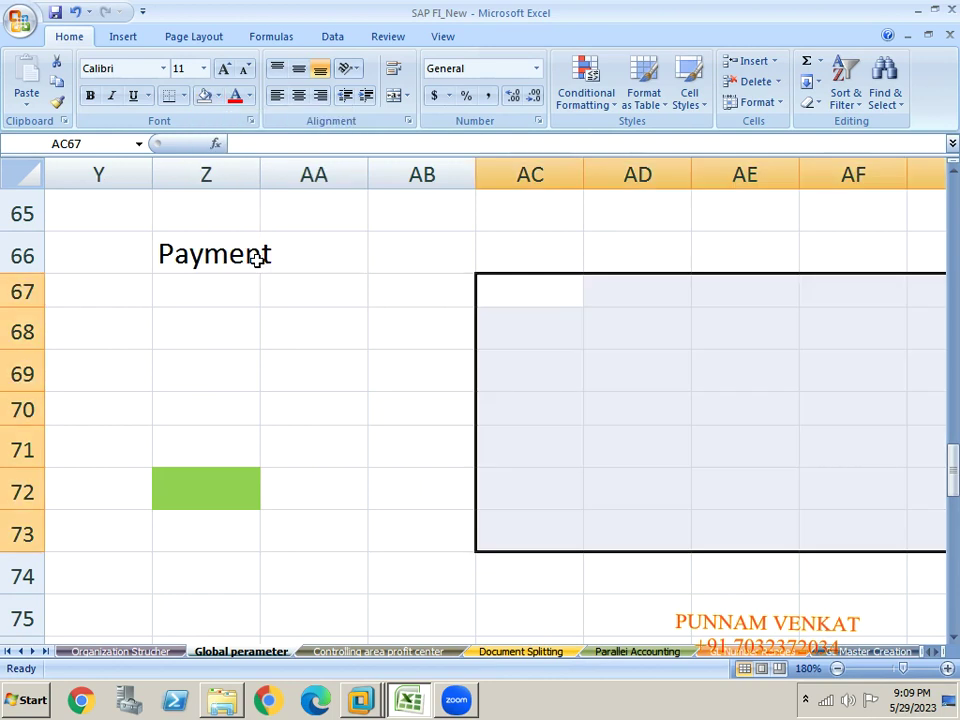
key(Right)
key(Right)
key(Right)
key(Right)
key(Right)
key(Right)
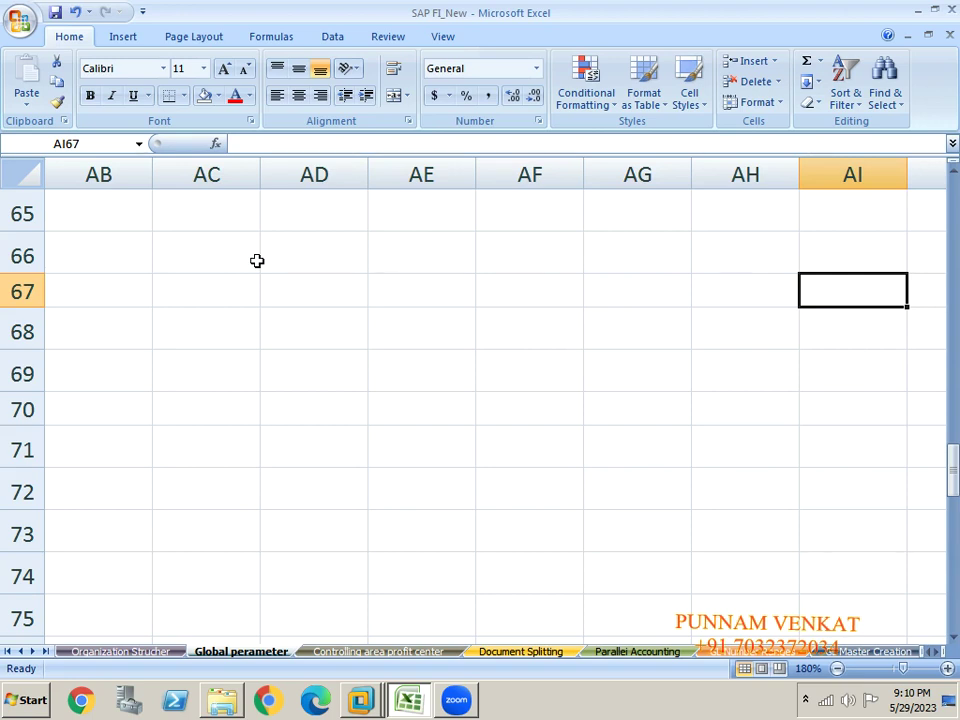
Enter the example heading "shoper Stop" in cell AD67.
click(287, 290)
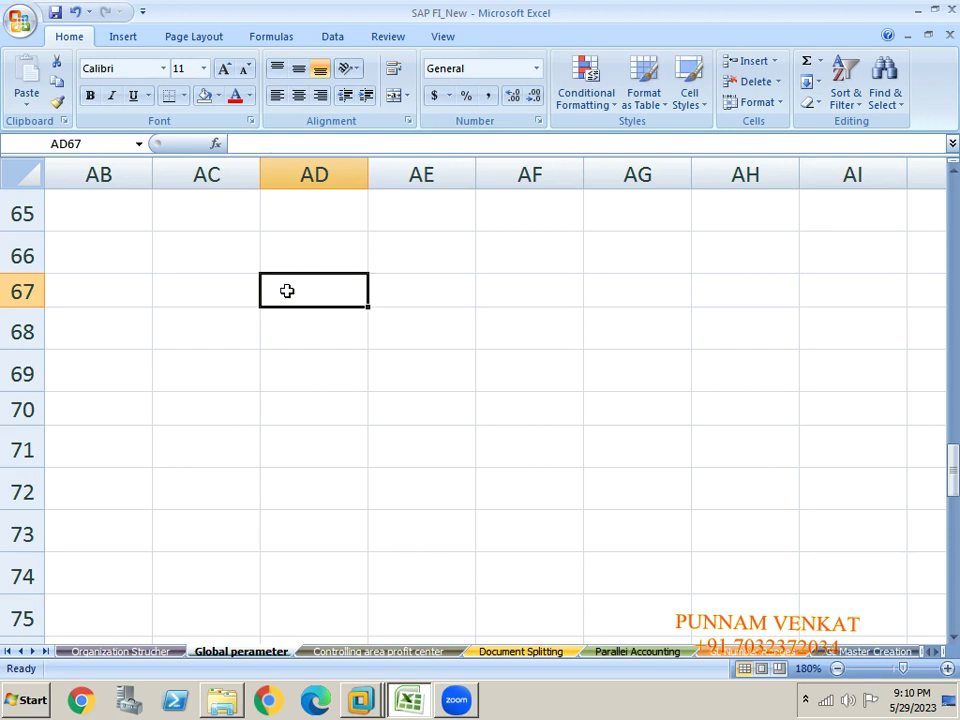
text(shoper Sto)
key(BackSpace)
text(op)
key(Return)
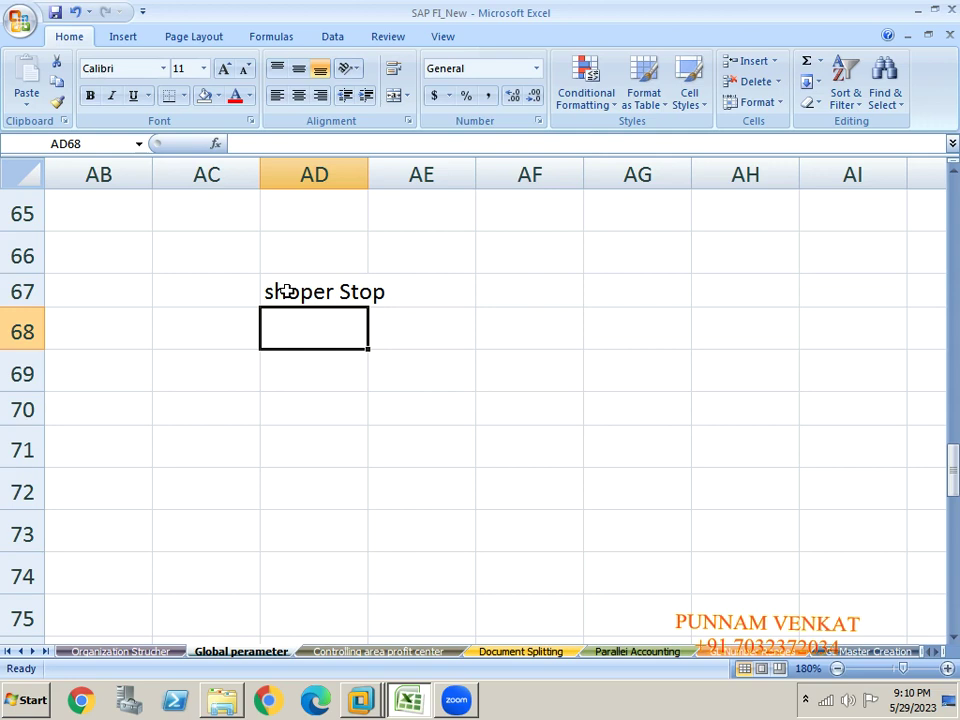
Fill the heading cells AD67:AE67 with yellow.
click(286, 291)
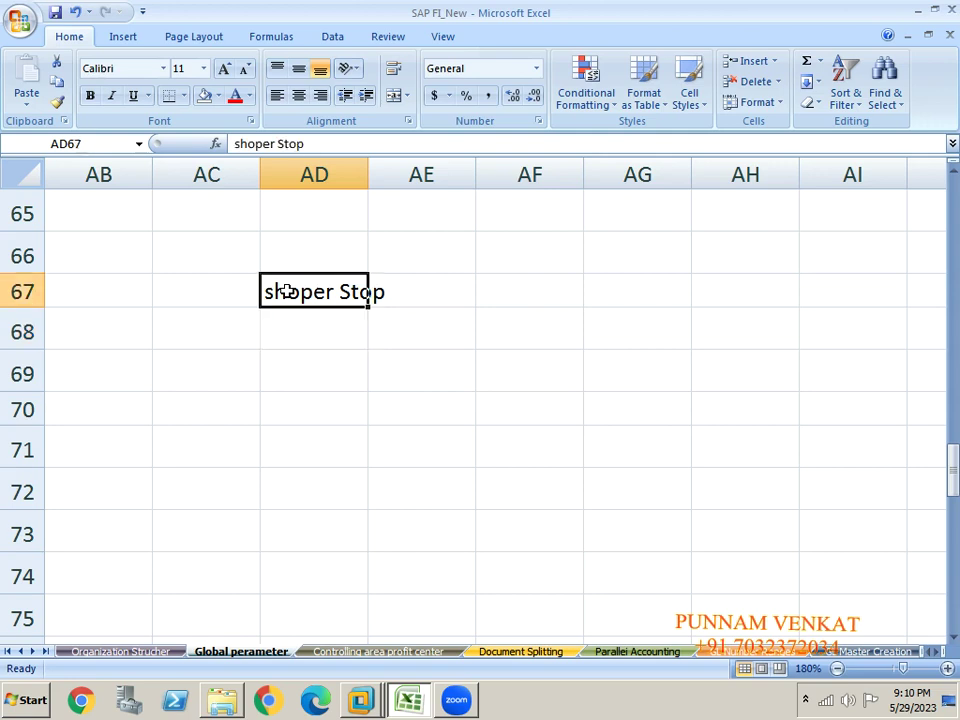
key(shift+Right)
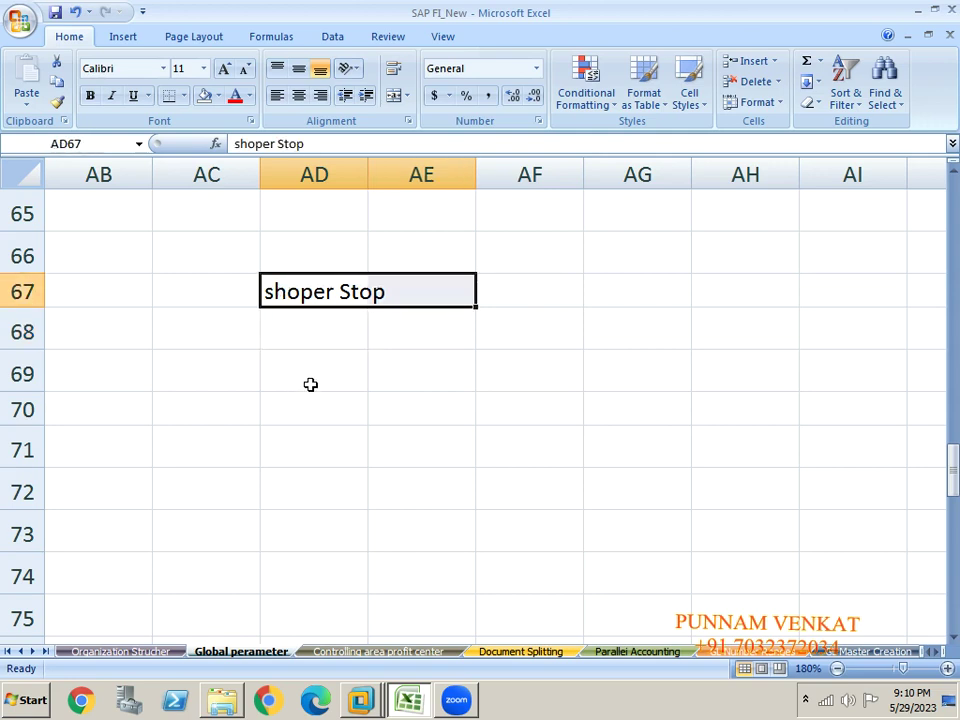
click(217, 96)
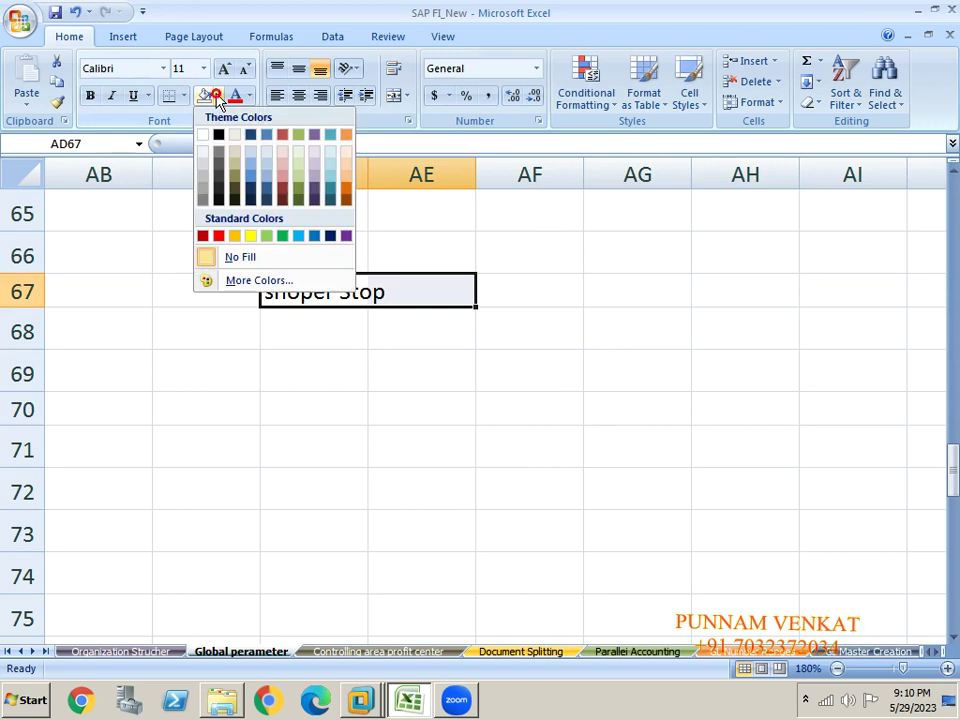
click(250, 236)
click(362, 391)
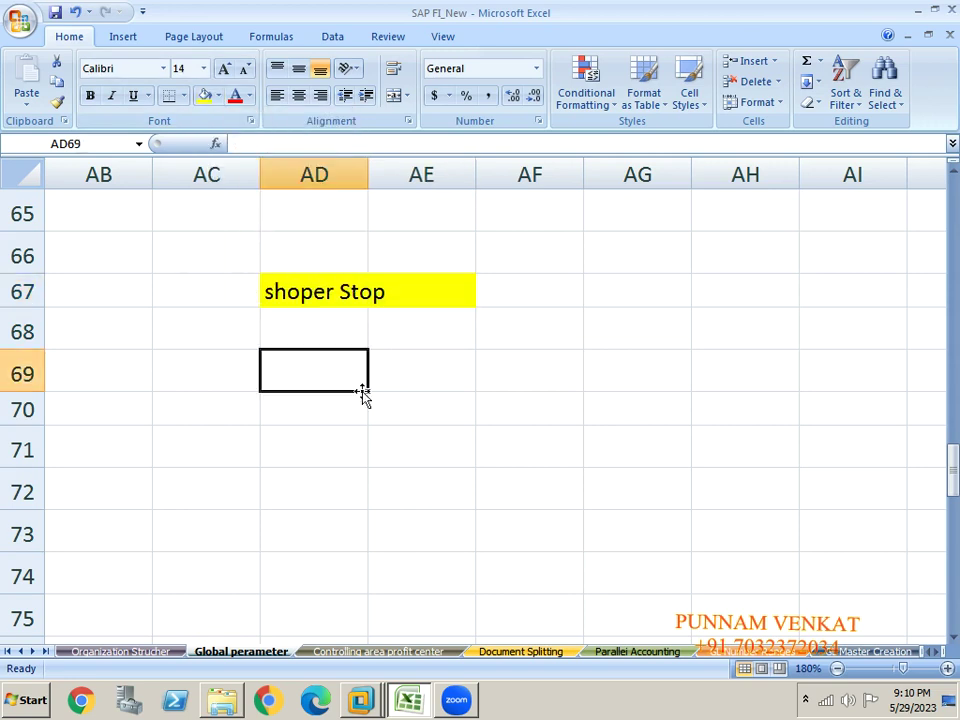
click(338, 303)
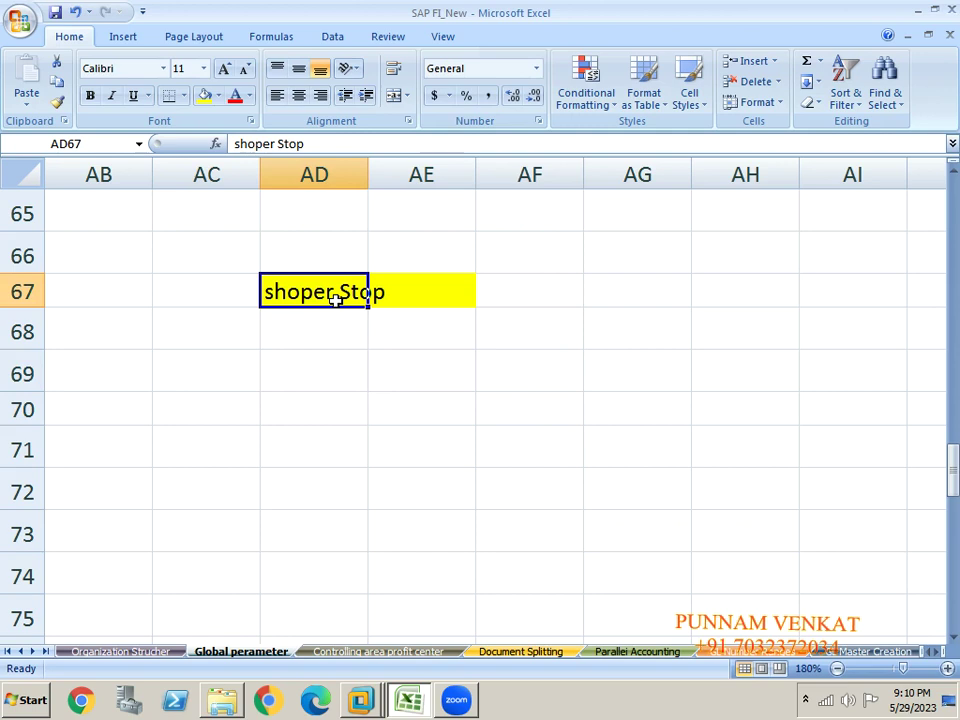
Enter the role "Sales MAN" in AD70 with a limit of 10% in the cell below it.
click(318, 403)
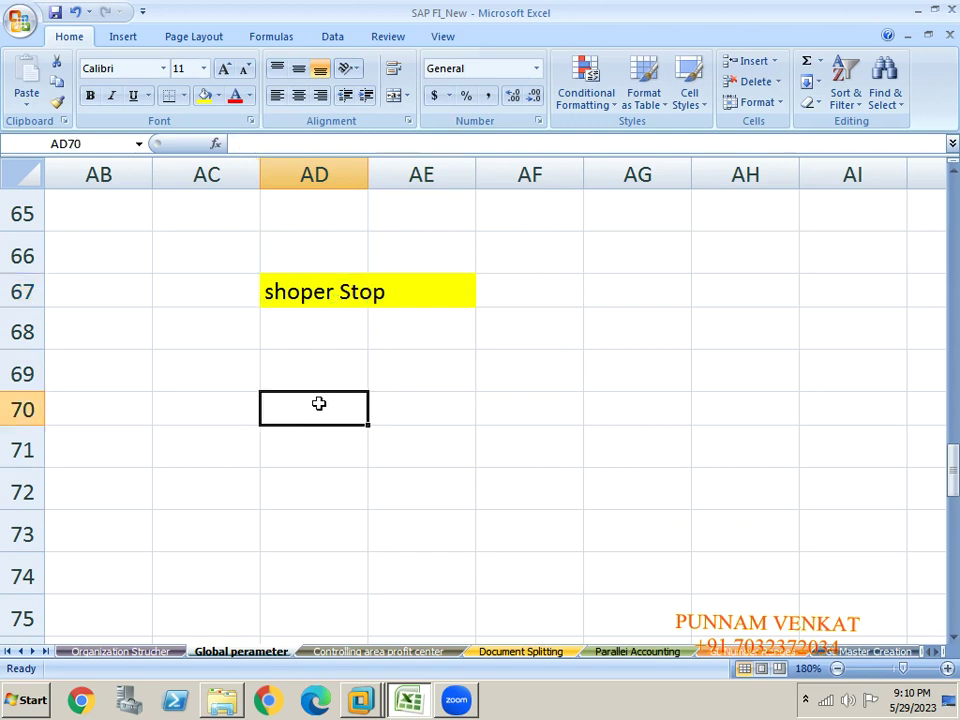
text(Sales ma)
key(BackSpace)
key(BackSpace)
text(MAN)
key(Return)
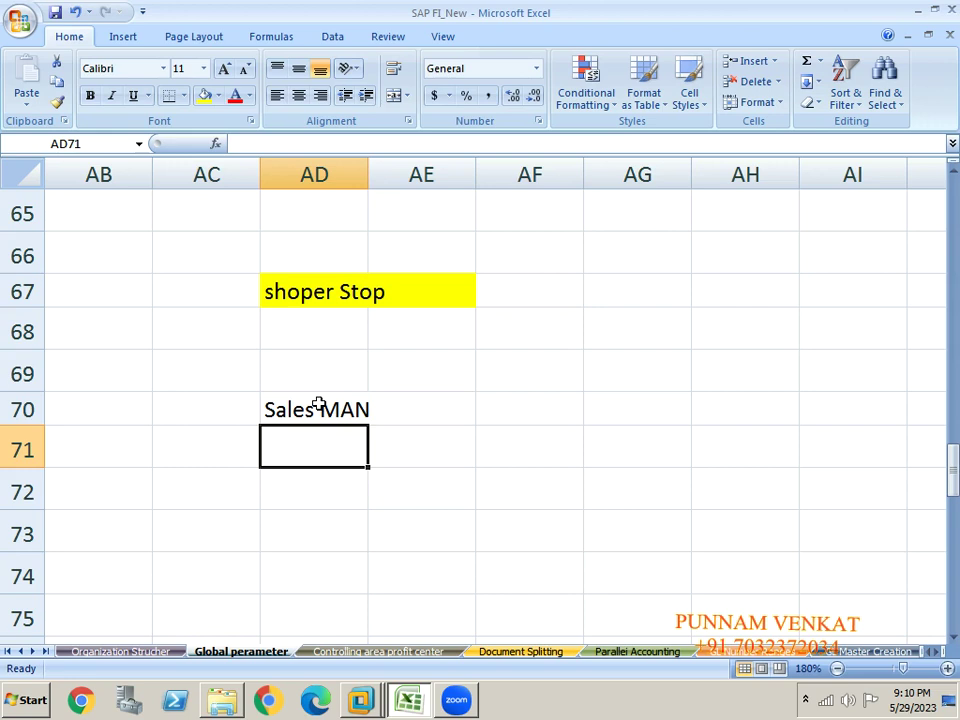
text(10)
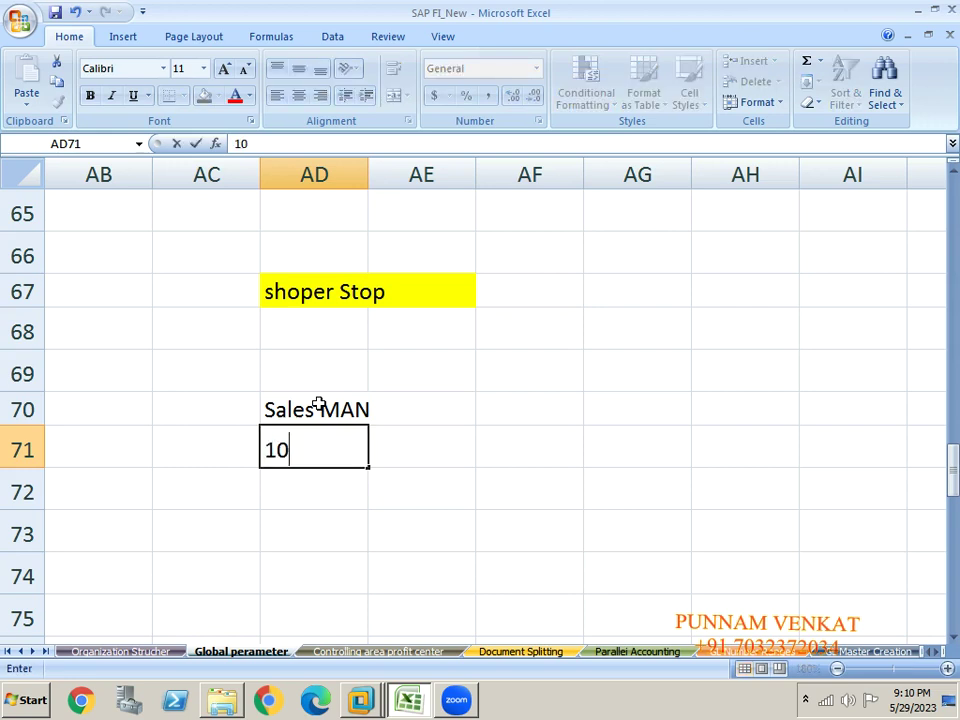
text(%)
key(ctrl+Return)
key(Return)
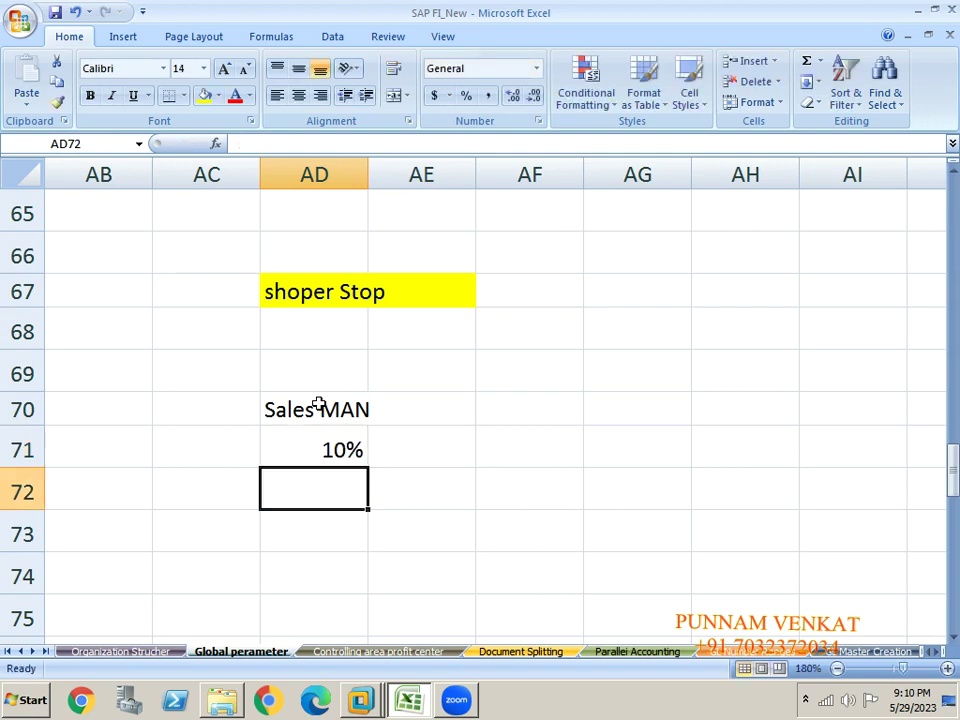
click(317, 404)
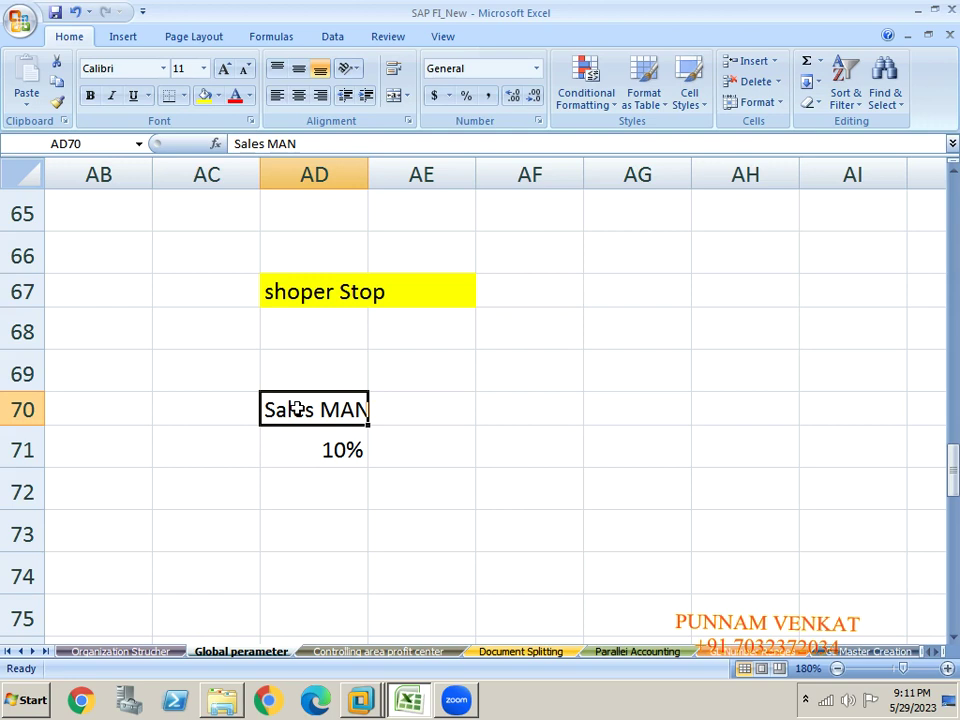
Enter "Supper viser" as the second role in cell AF70.
click(490, 415)
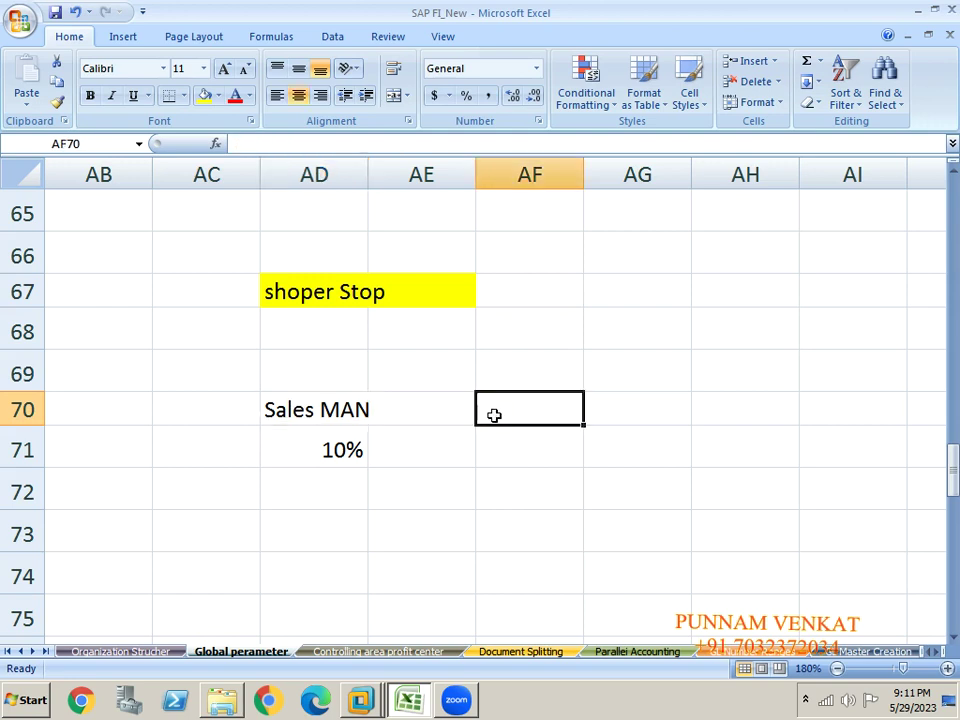
text(sUPPER )
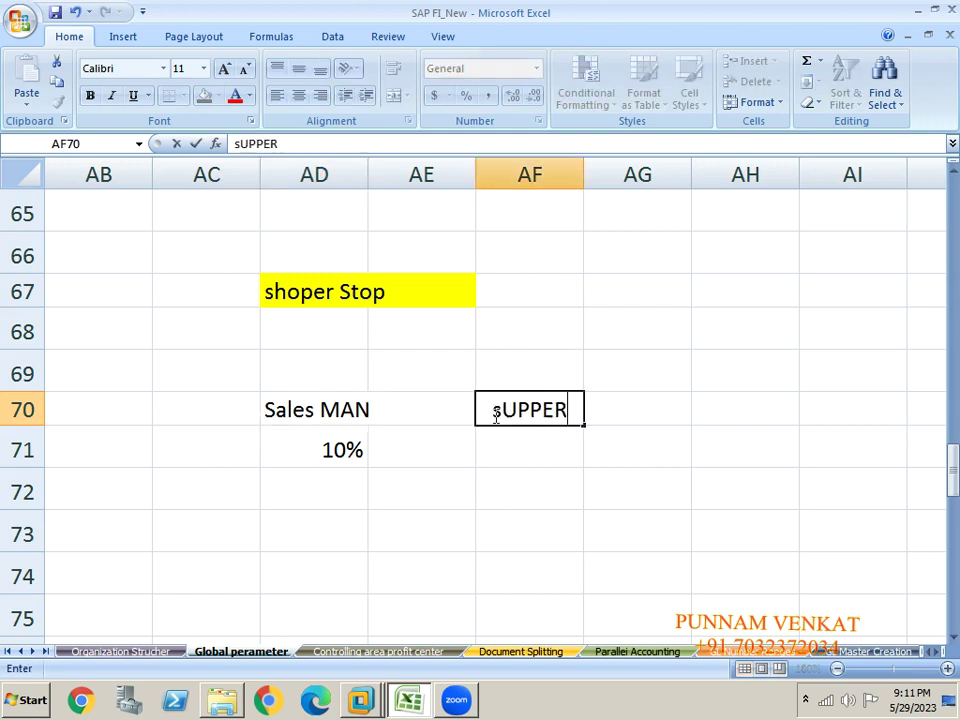
text(Wser)
key(BackSpace)
key(BackSpace)
key(BackSpace)
key(BackSpace)
text(viser)
key(Return)
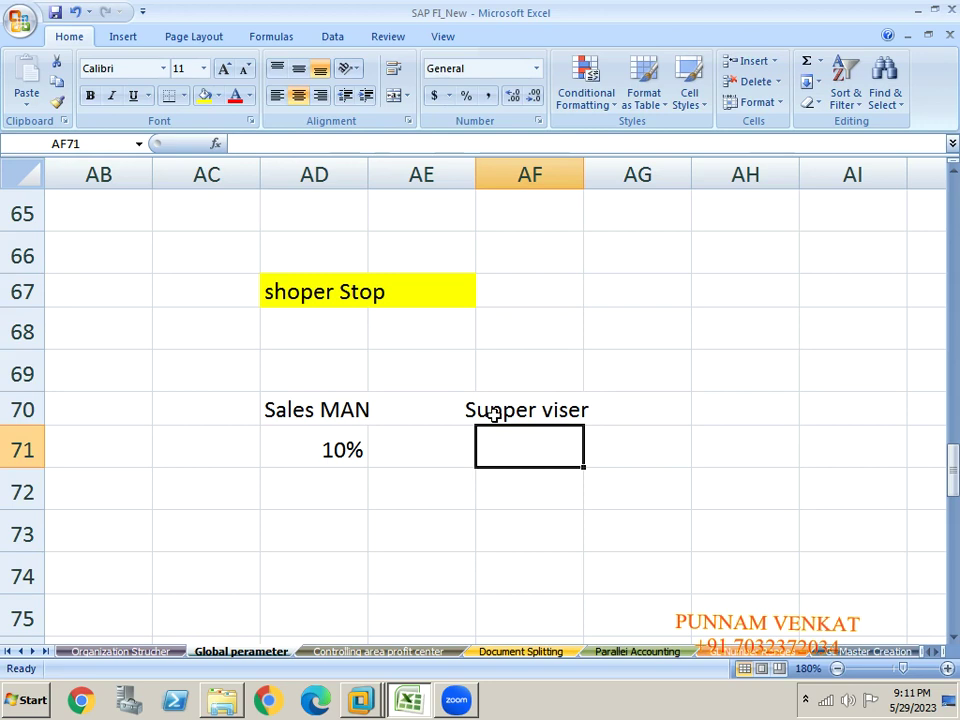
click(494, 415)
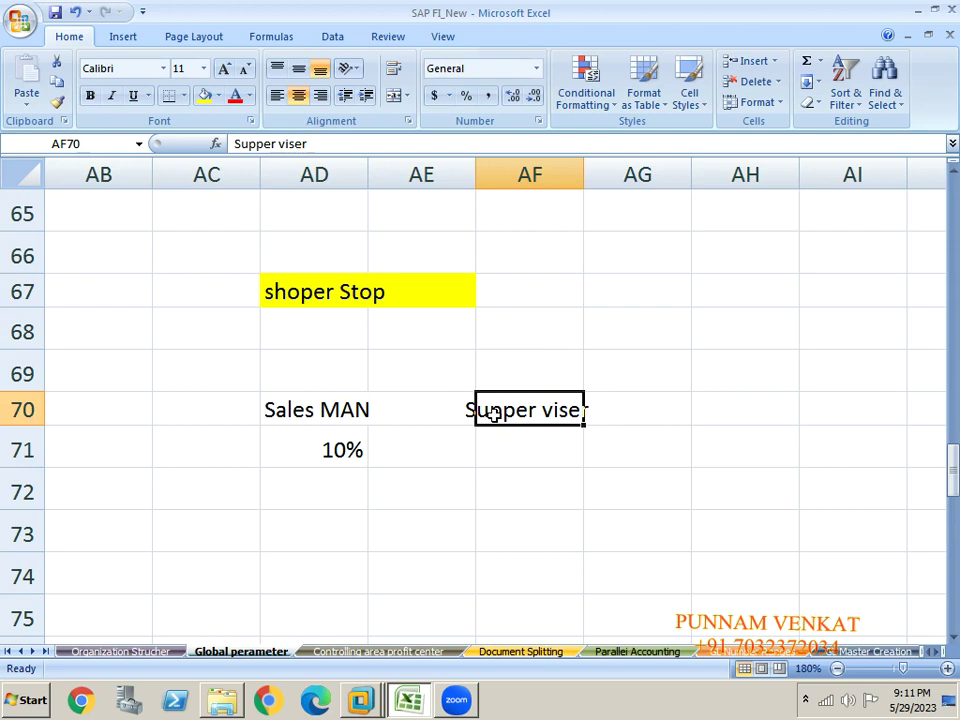
Enter 20% in AF71 and replace the role name above it in AF70 with "SW".
click(506, 442)
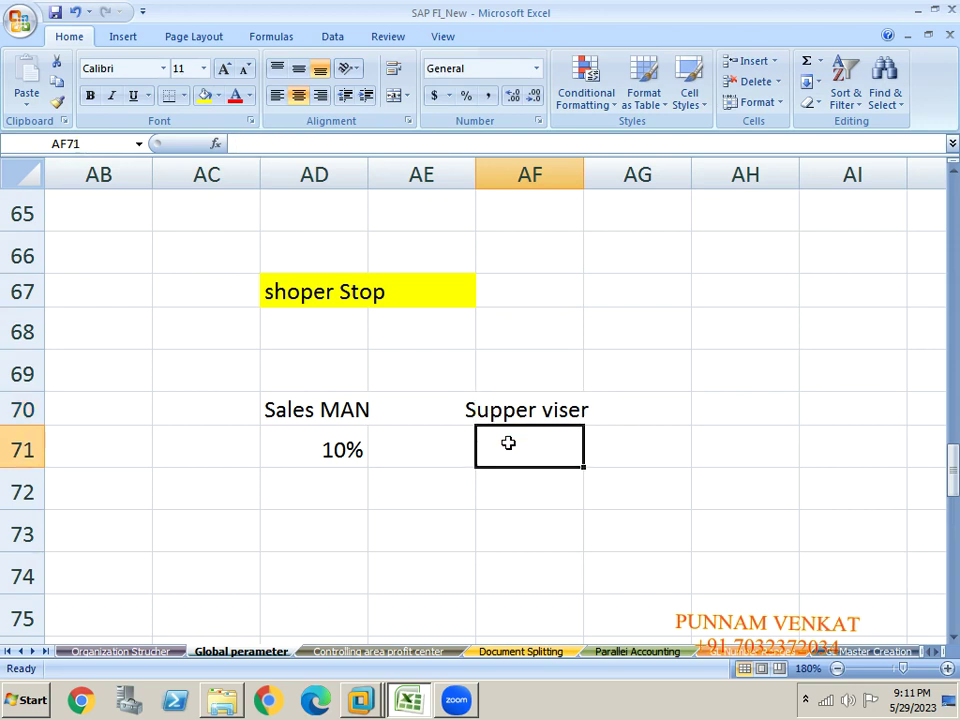
text(20%)
key(Return)
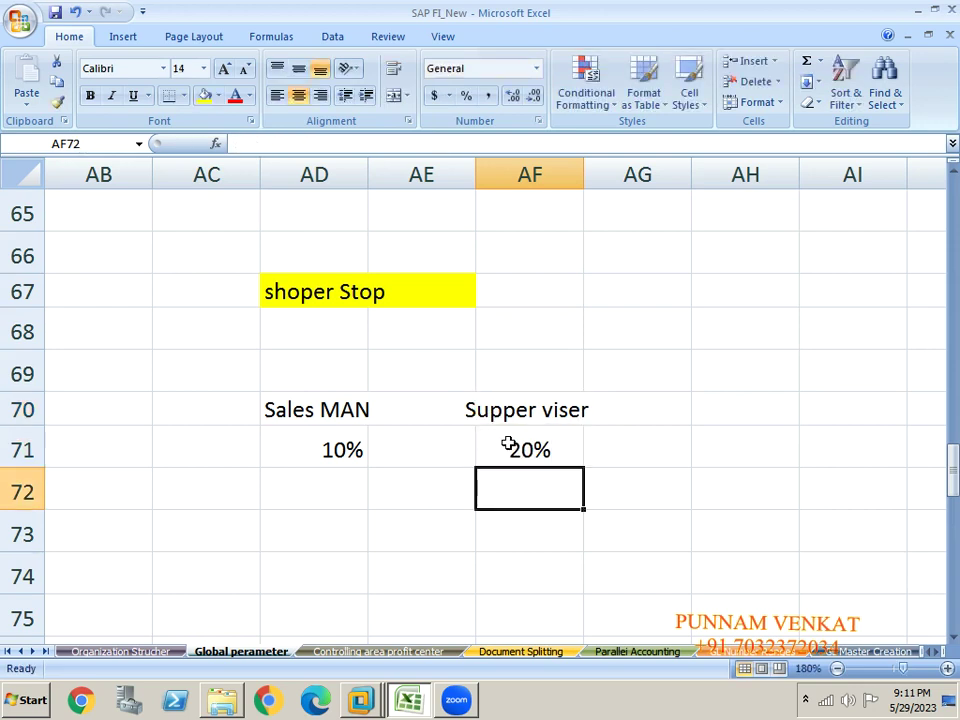
key(Up)
key(Up)
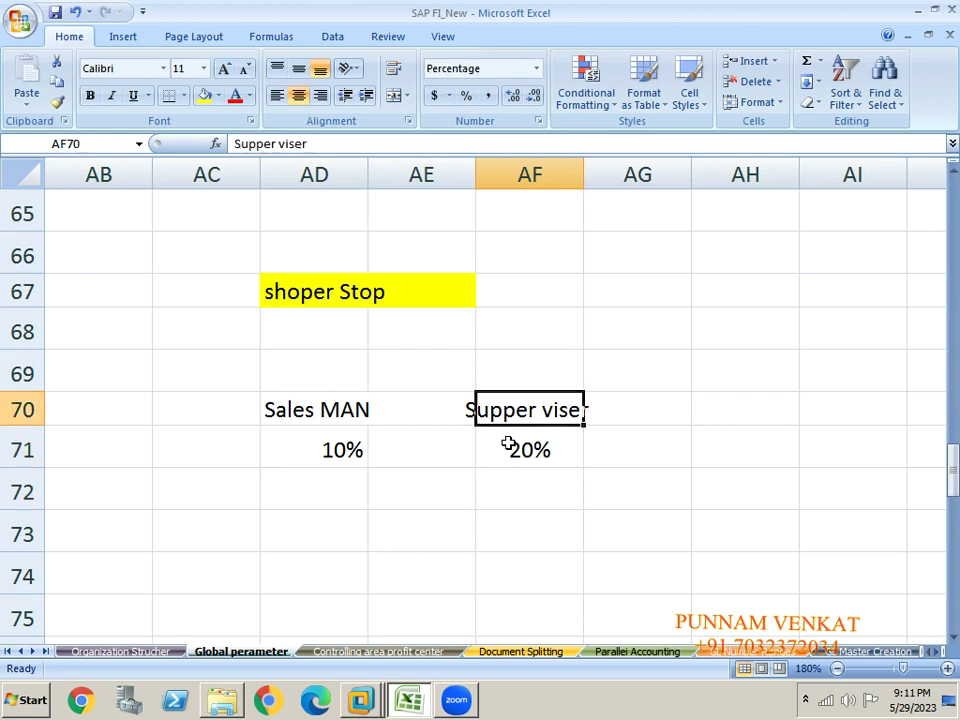
text(SW)
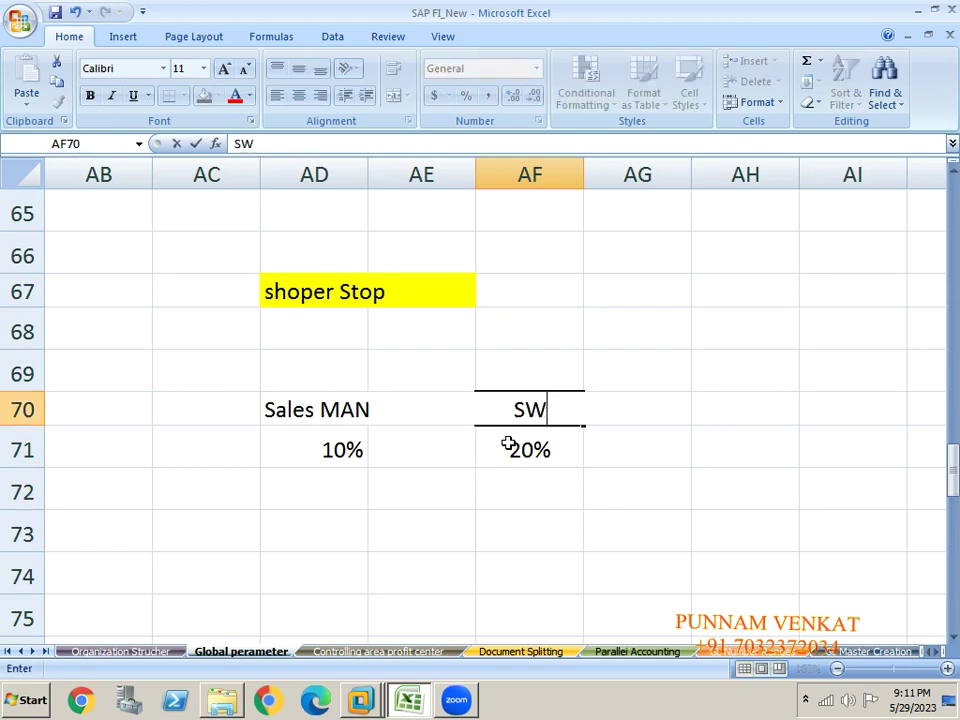
key(Return)
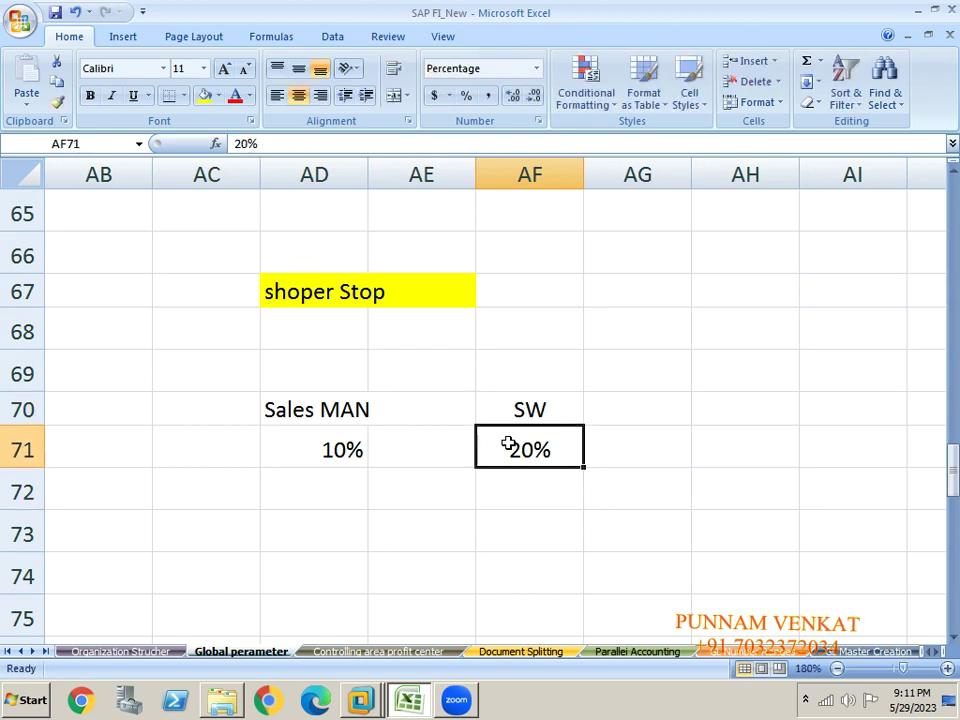
Enter the role "MANGER" in AG70 with 50% below it in AG71.
key(Up)
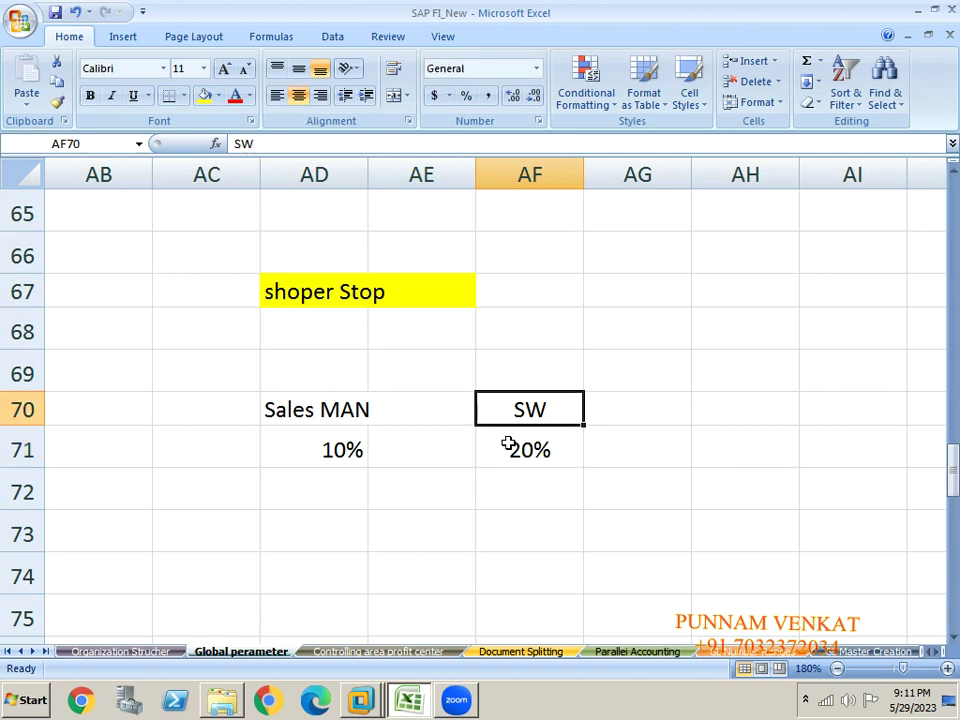
key(Right)
text(MANGER)
key(Return)
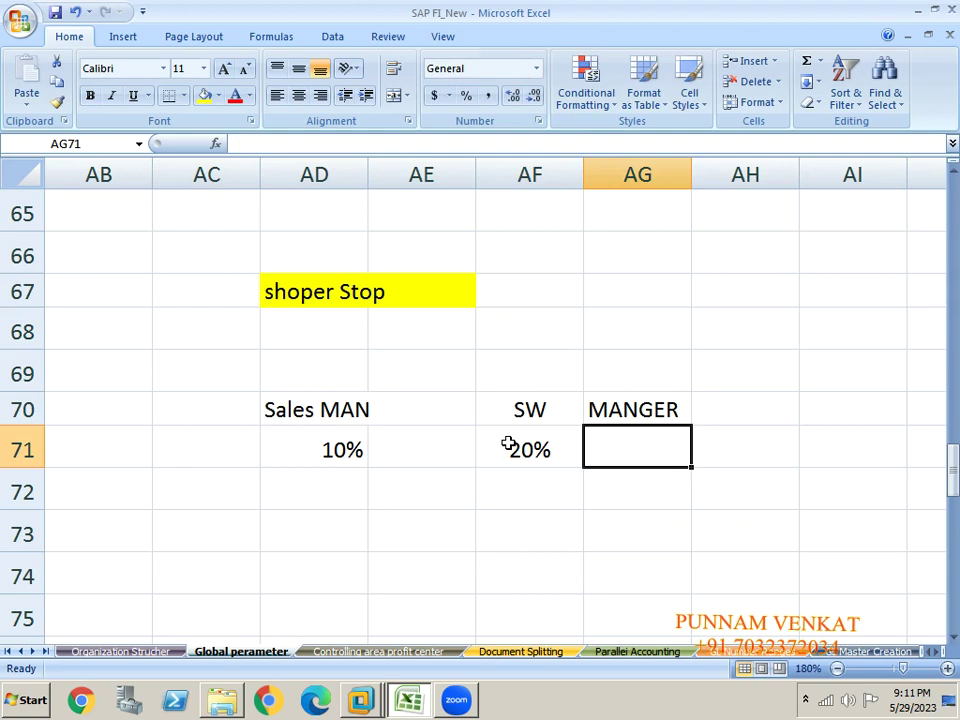
text(50%)
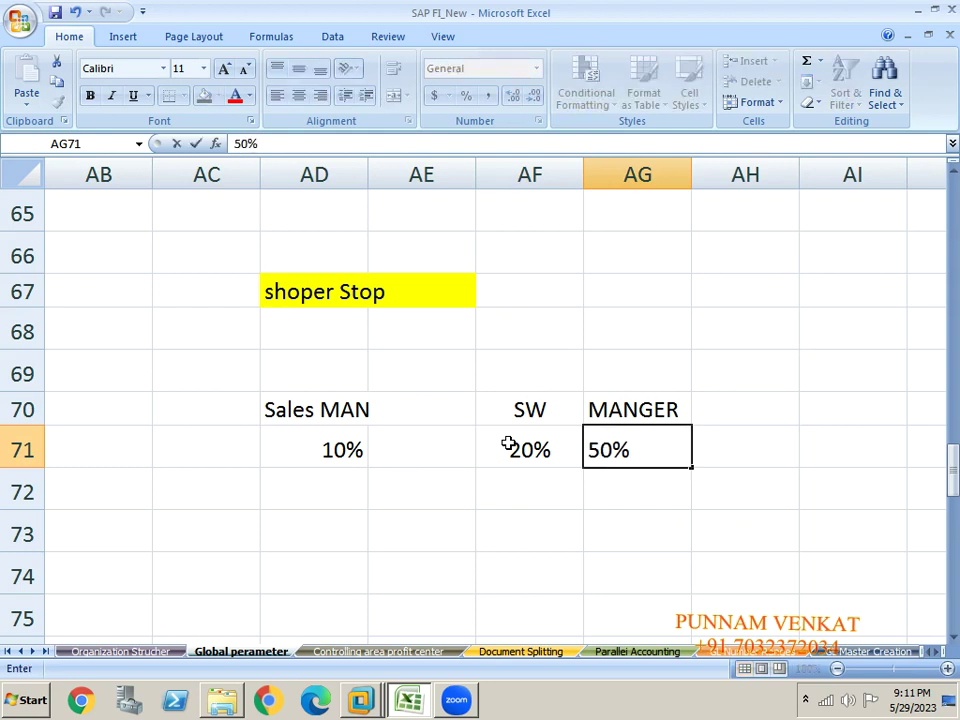
key(Return)
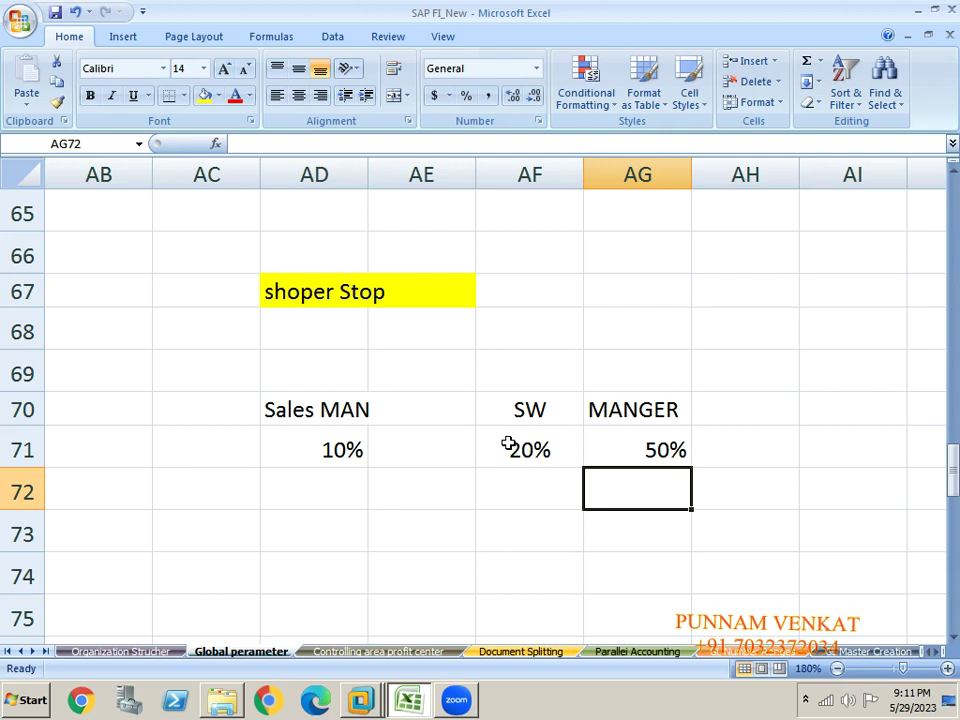
Enter the role "CEO" in AH70 with 100% below it in AH71.
key(Up)
key(Up)
key(Right)
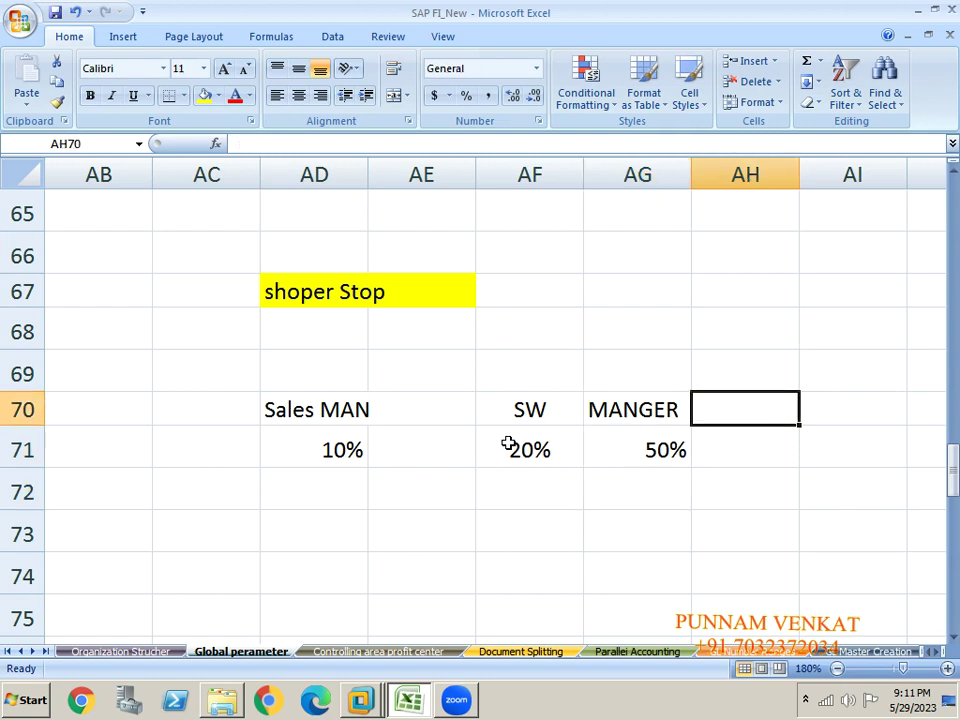
text(CEO)
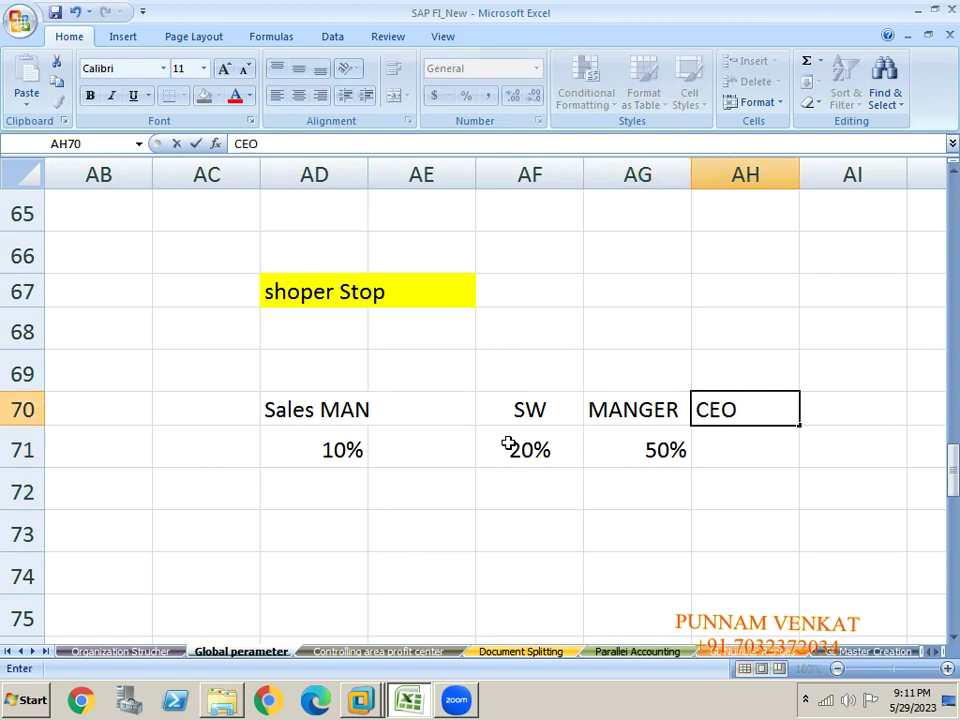
key(Return)
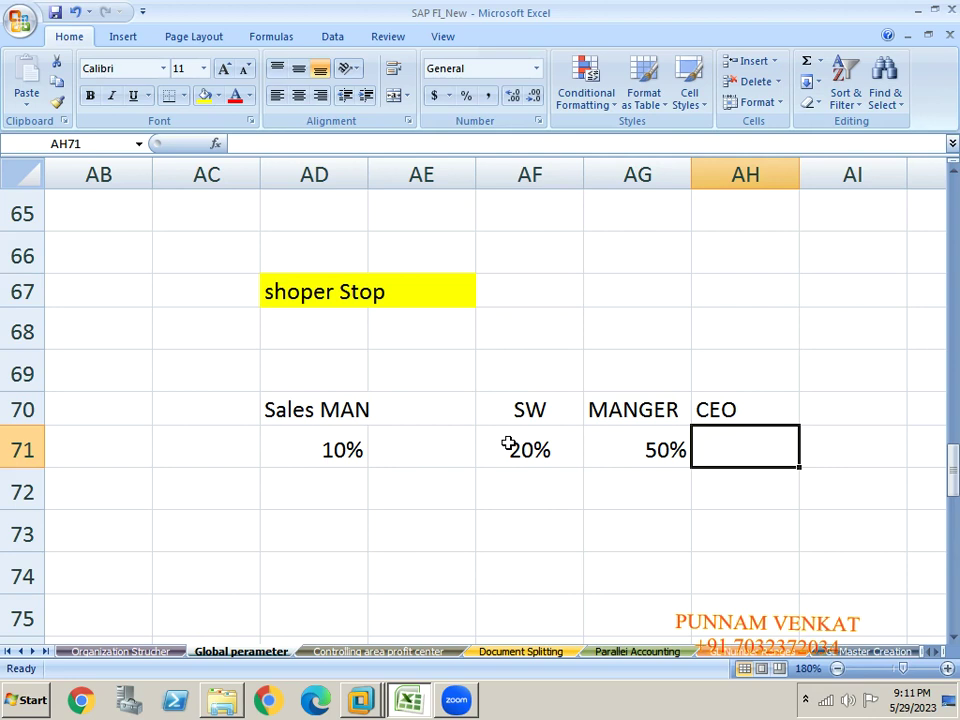
text(100%)
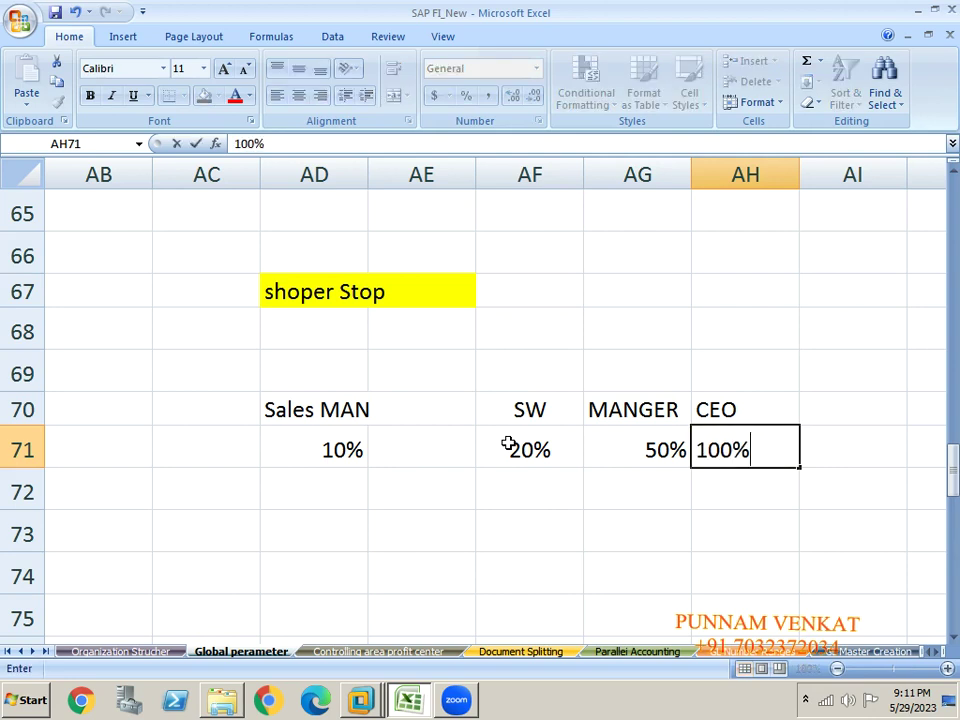
key(Return)
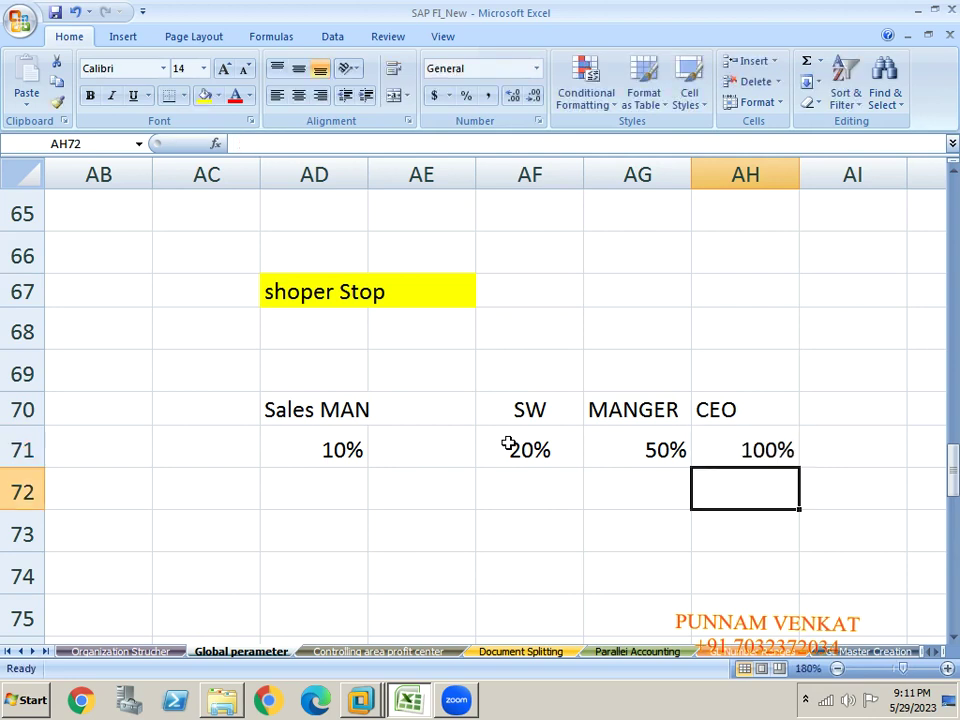
Centre the roles and percentages horizontally in the range AD70:AH71.
key(Up)
key(Up)
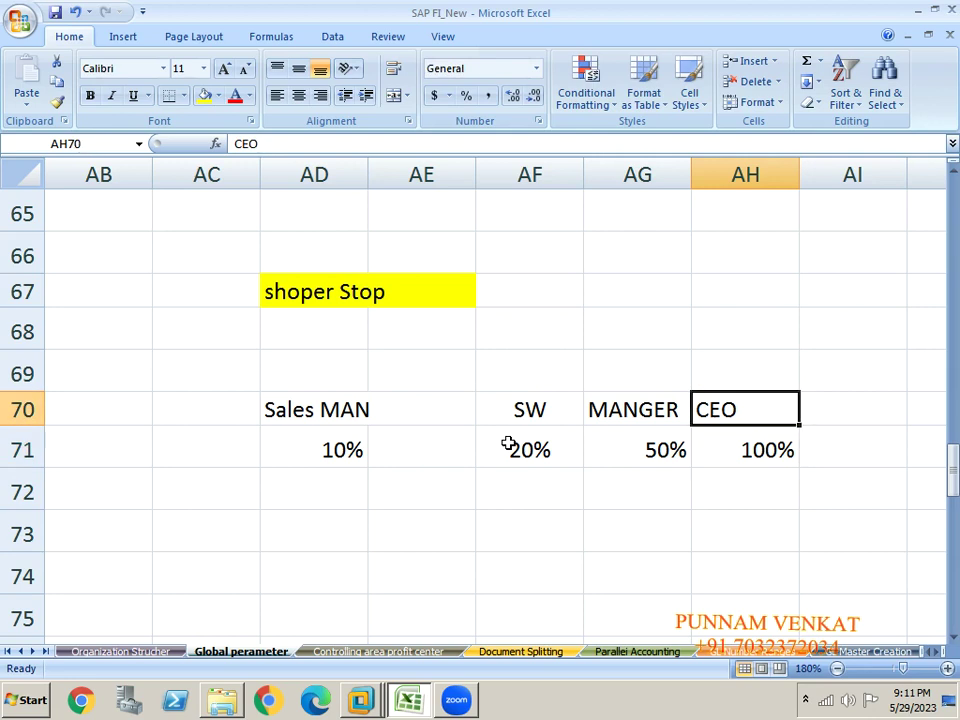
key(shift+Down)
key(shift+Left)
key(shift+Left)
key(shift+Left)
key(shift+Left)
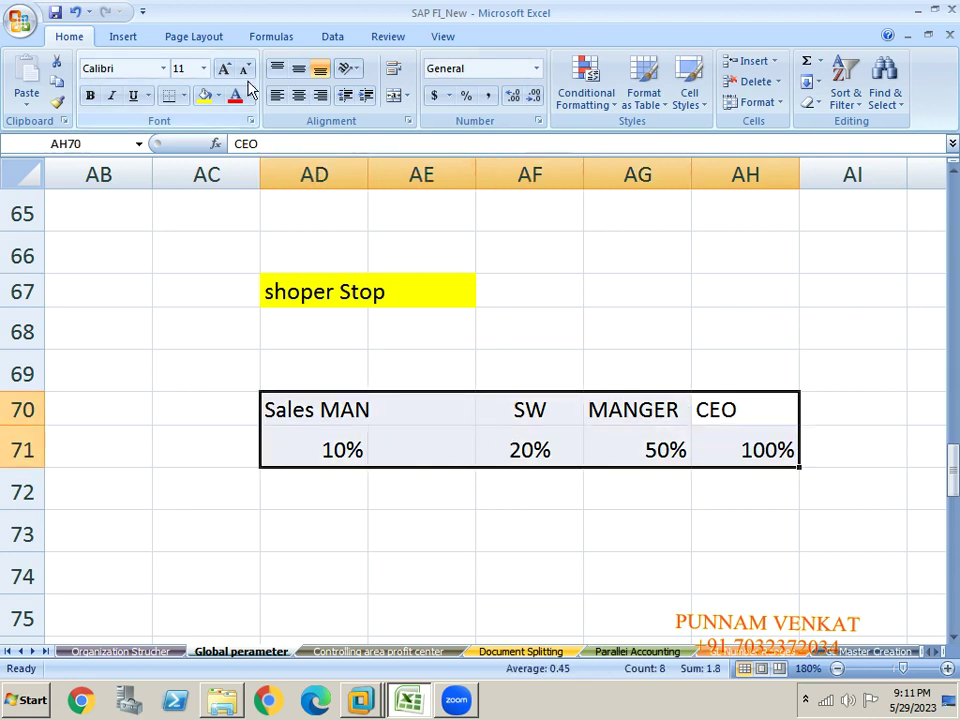
click(299, 96)
click(483, 343)
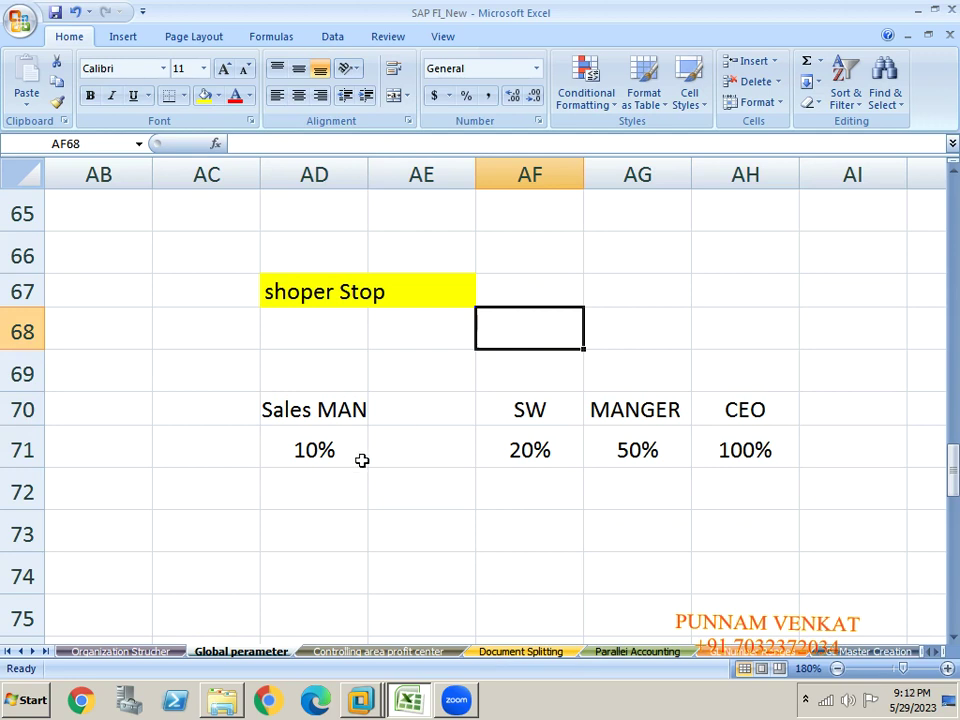
click(328, 456)
click(500, 486)
click(628, 502)
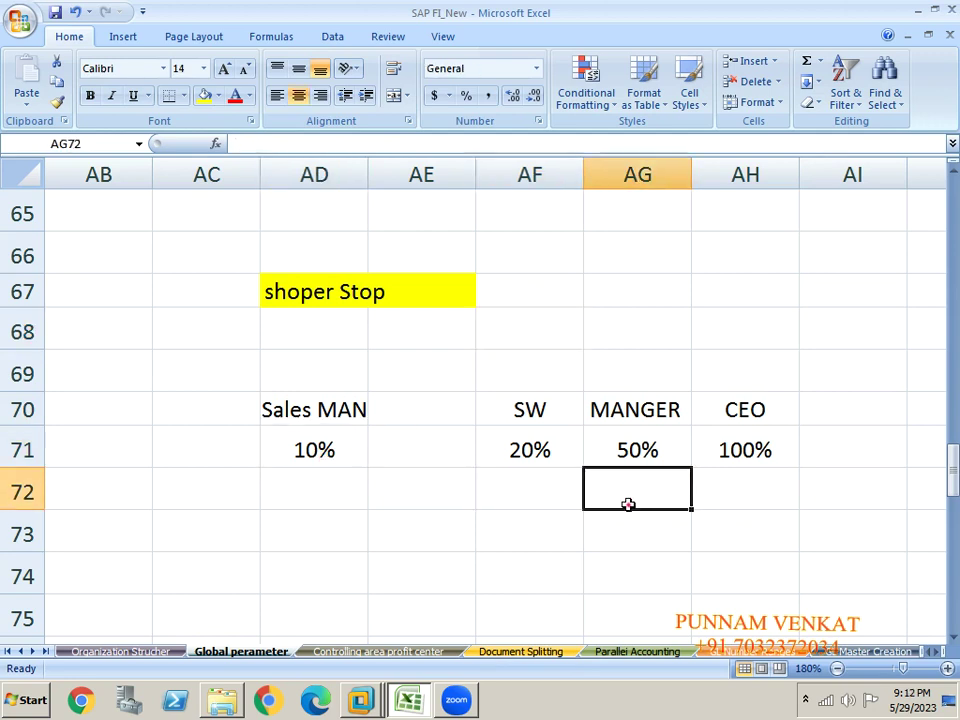
click(761, 505)
click(285, 483)
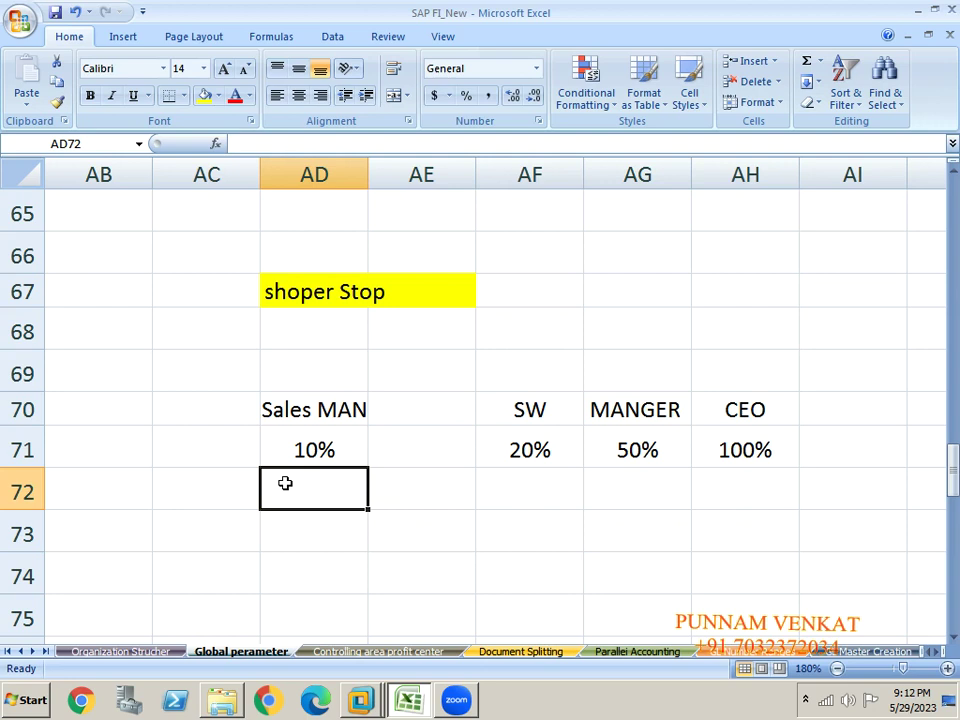
click(319, 409)
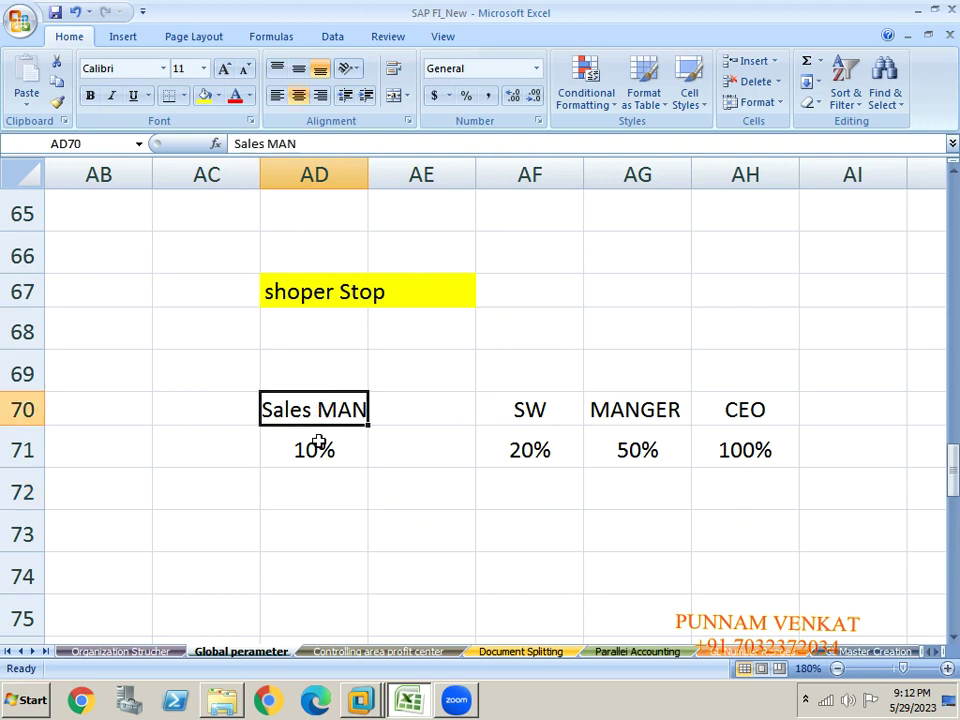
click(318, 444)
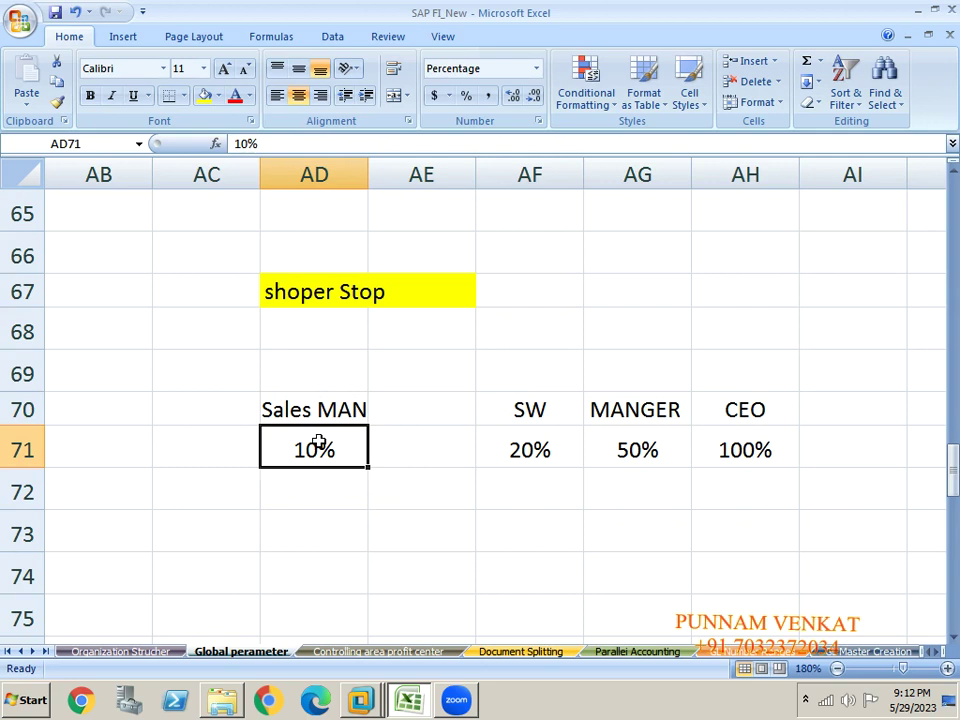
Review the SW, MANGER and CEO roles and their percentages in AF70:AH71.
click(525, 410)
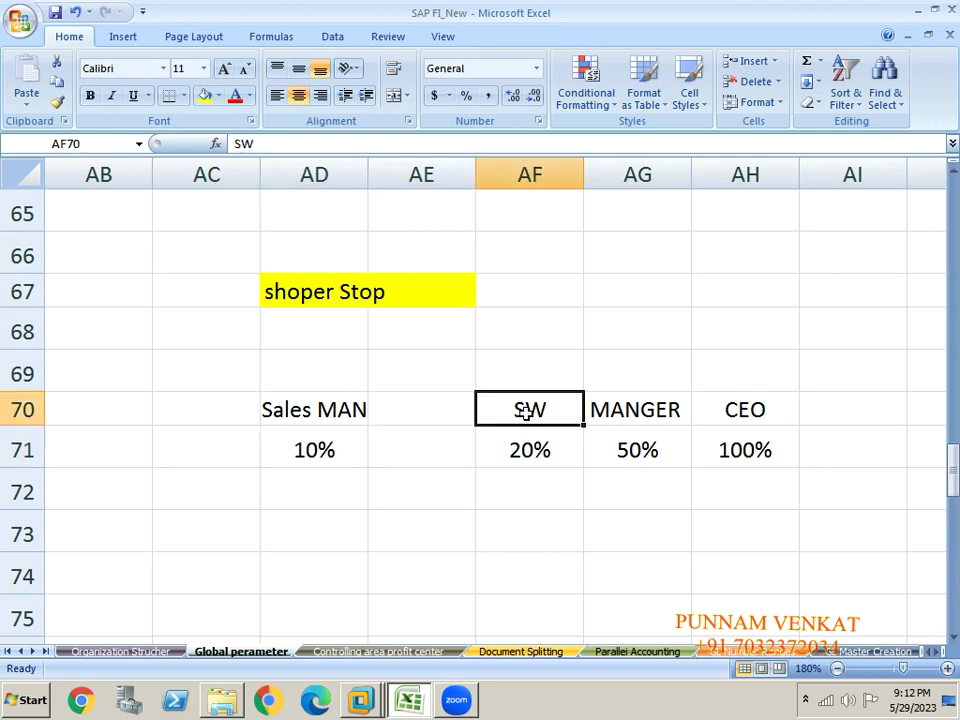
click(525, 434)
click(628, 402)
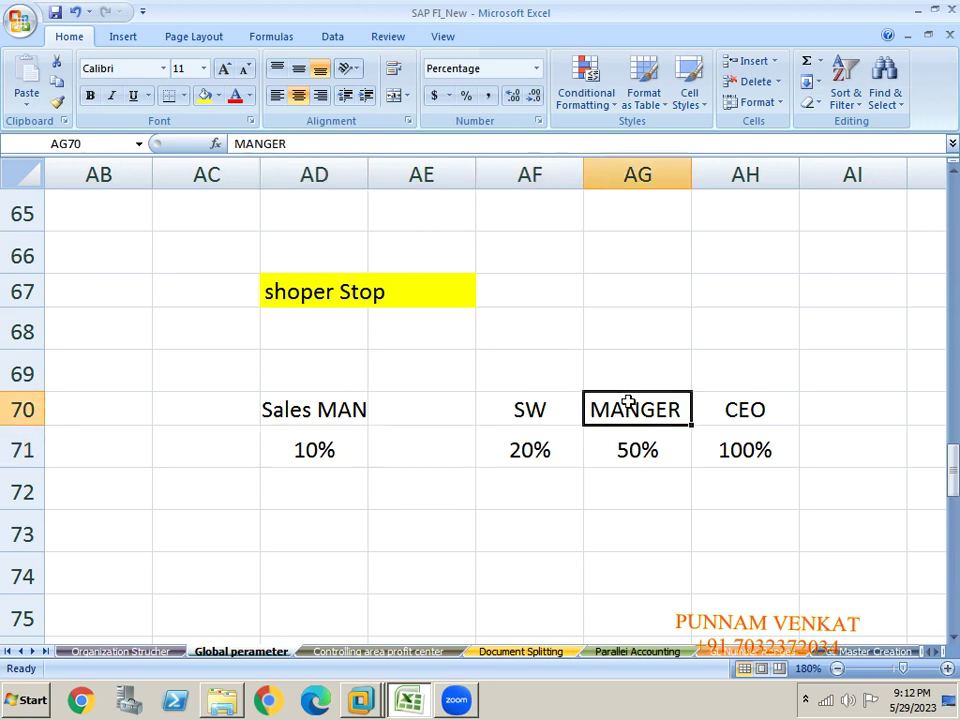
click(636, 434)
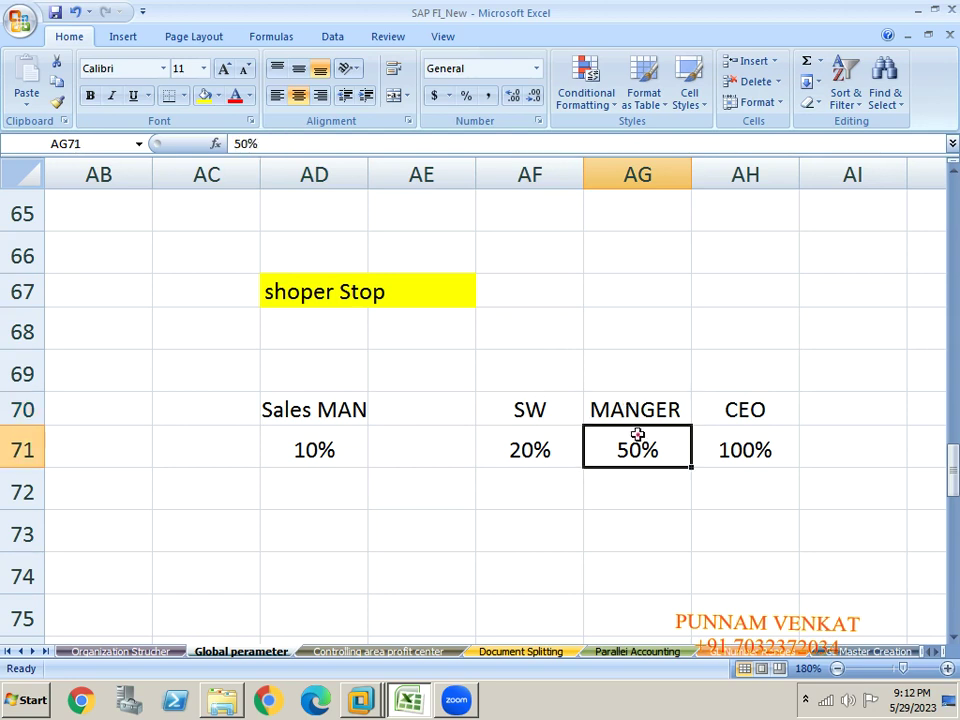
click(760, 407)
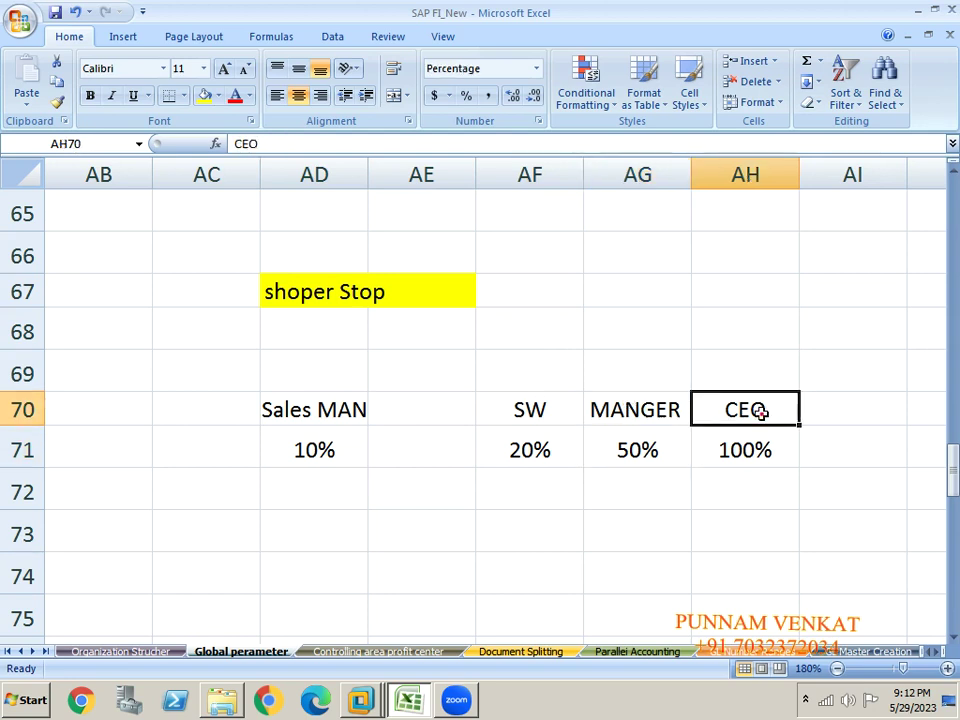
click(762, 432)
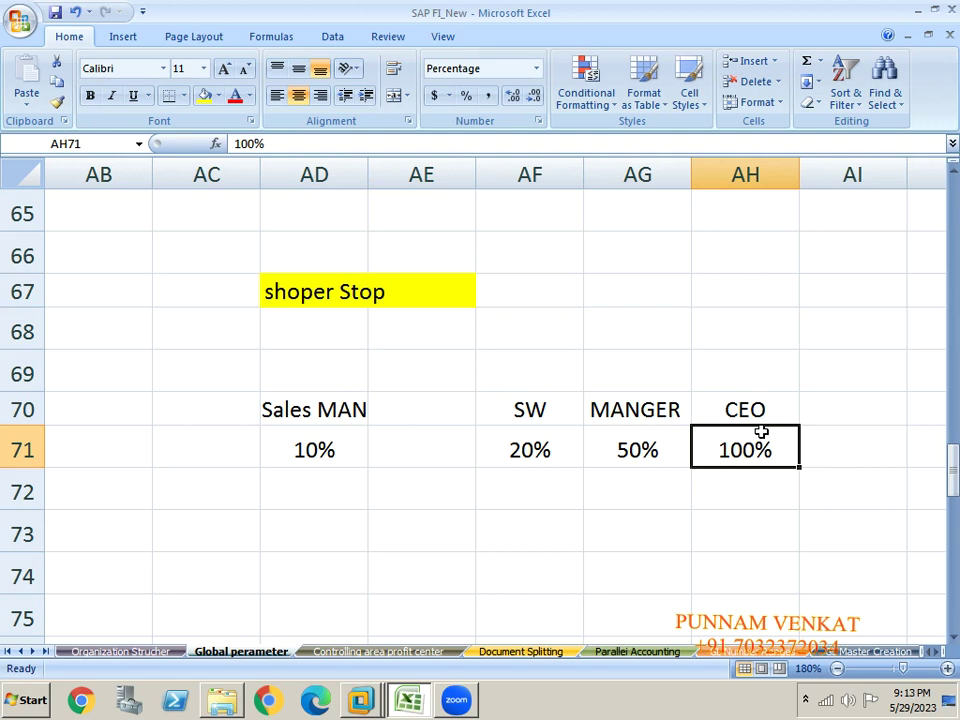
Enter the role "Manager" in AD77, below the role percentage example.
key(Down)
key(Down)
key(Down)
key(Down)
key(Down)
key(Down)
key(Down)
key(Down)
key(Down)
key(Down)
key(Down)
key(Down)
key(Down)
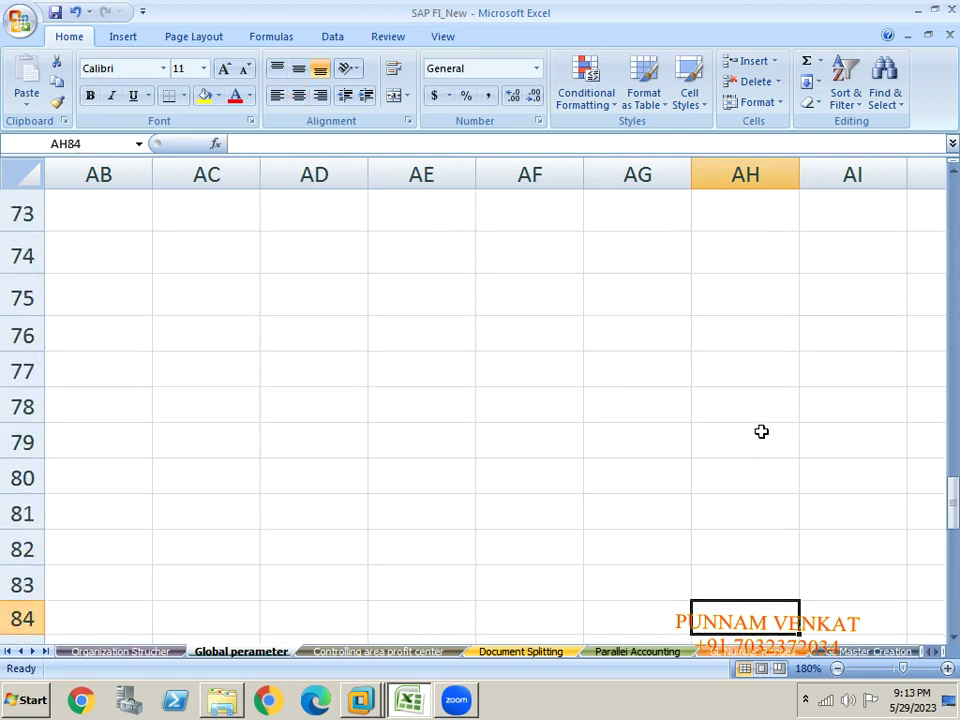
click(344, 357)
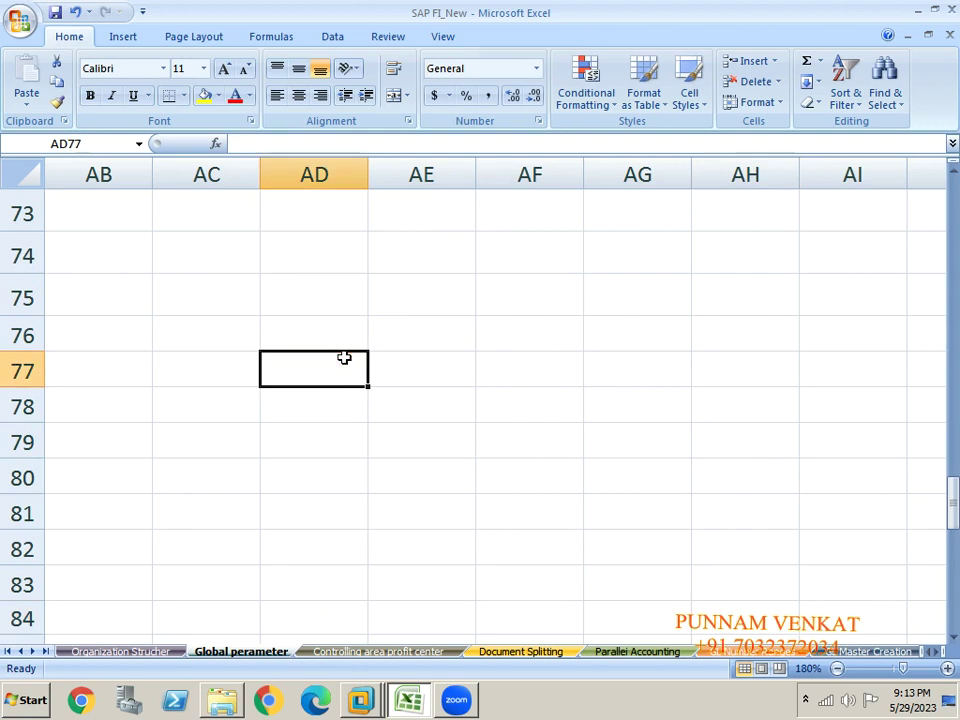
text(m)
key(BackSpace)
text(Manager)
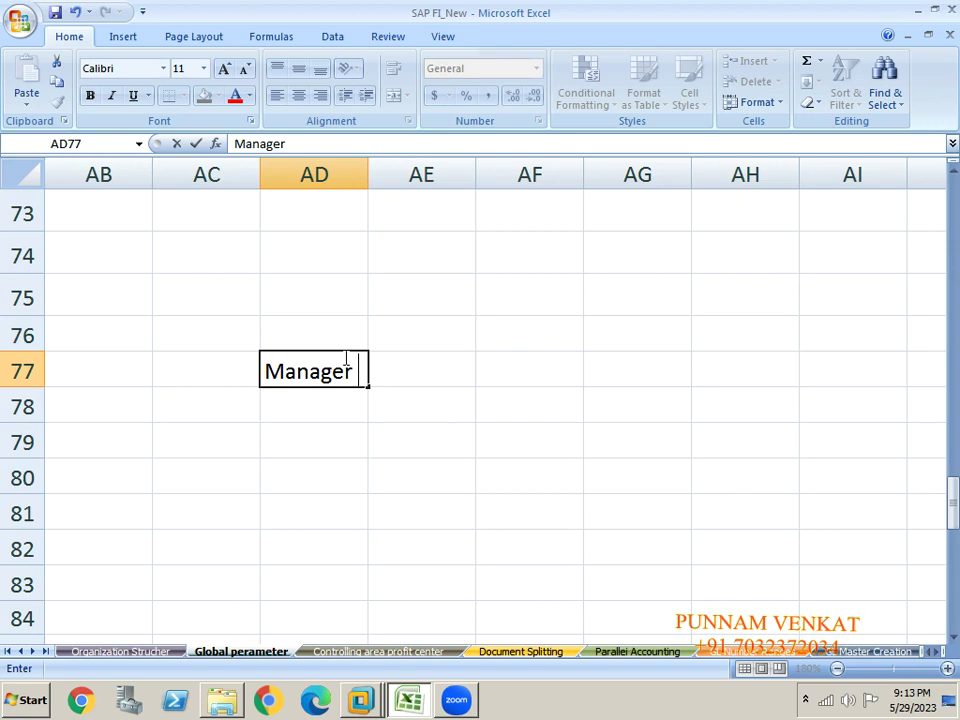
key(Return)
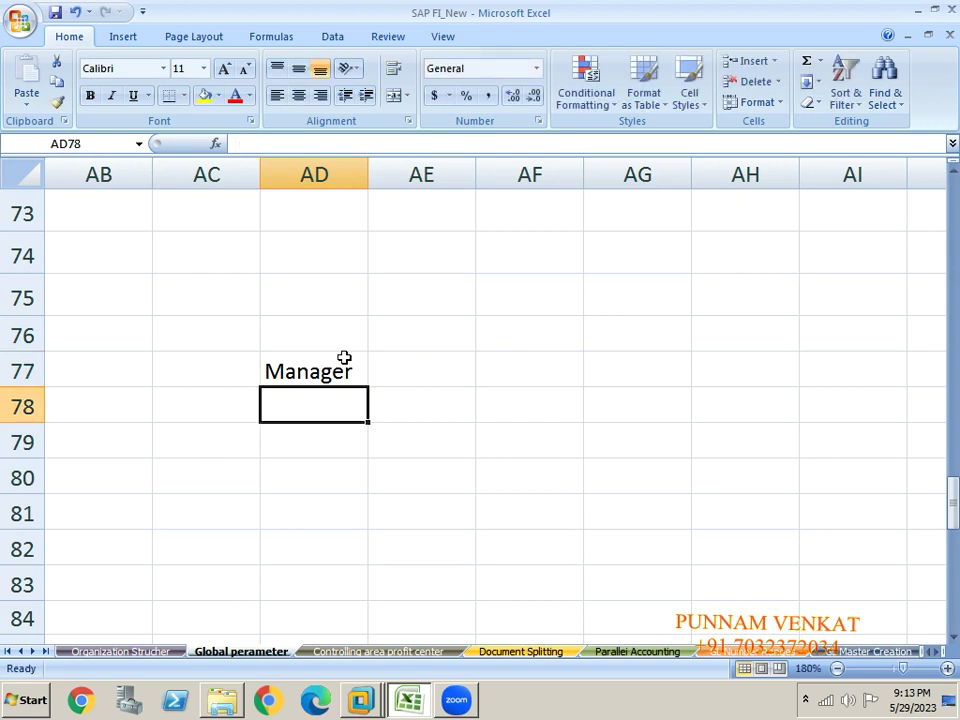
click(344, 357)
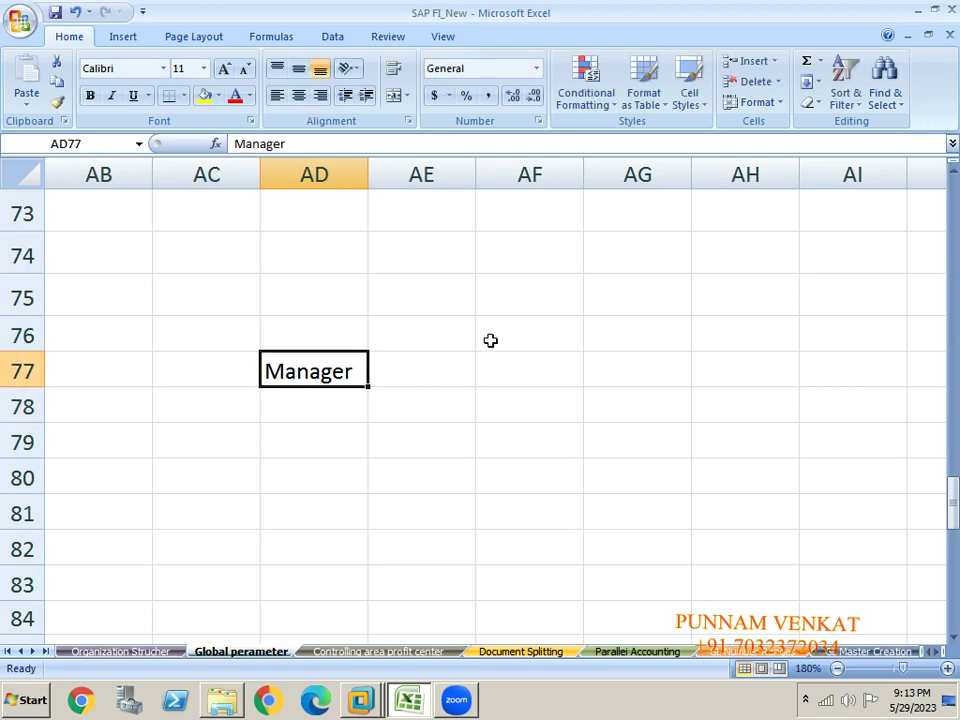
Enter the role "Accoutant" in AF76 and the role "SR Accountant" in AF79.
click(536, 328)
text(Accou)
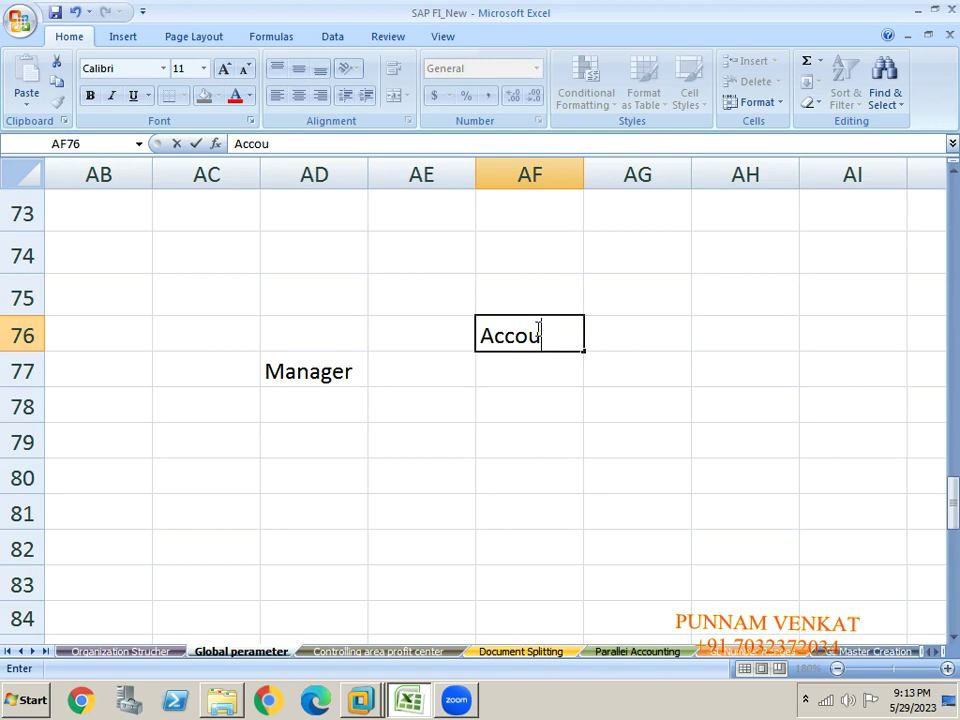
text(tant)
key(Return)
key(Return)
key(Return)
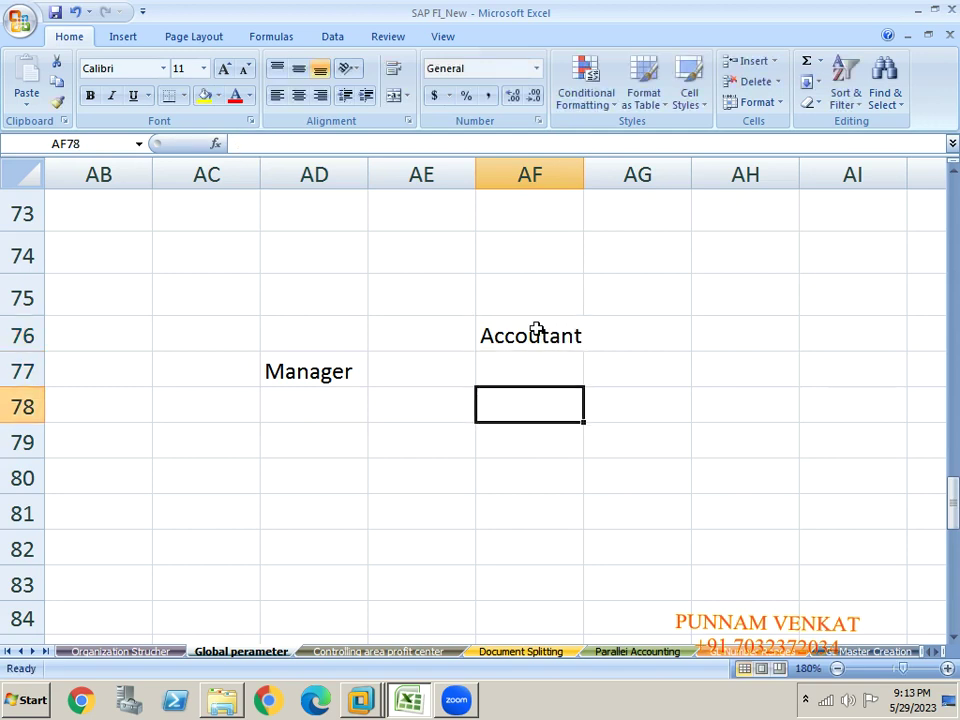
text(SR aCCOUNT)
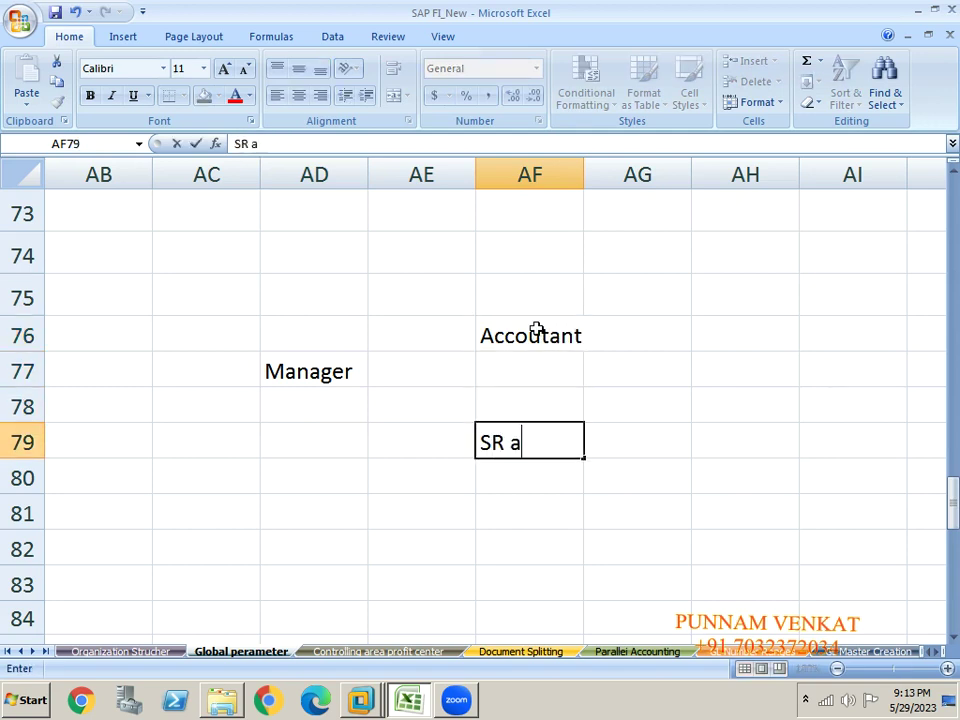
key(BackSpace)
text(ant)
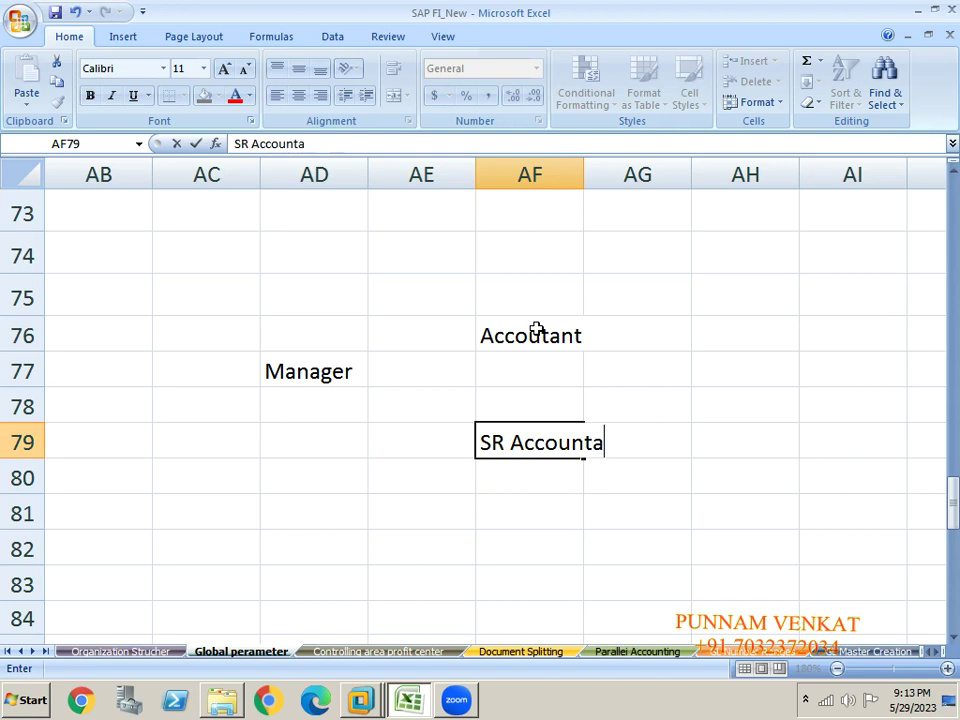
key(Return)
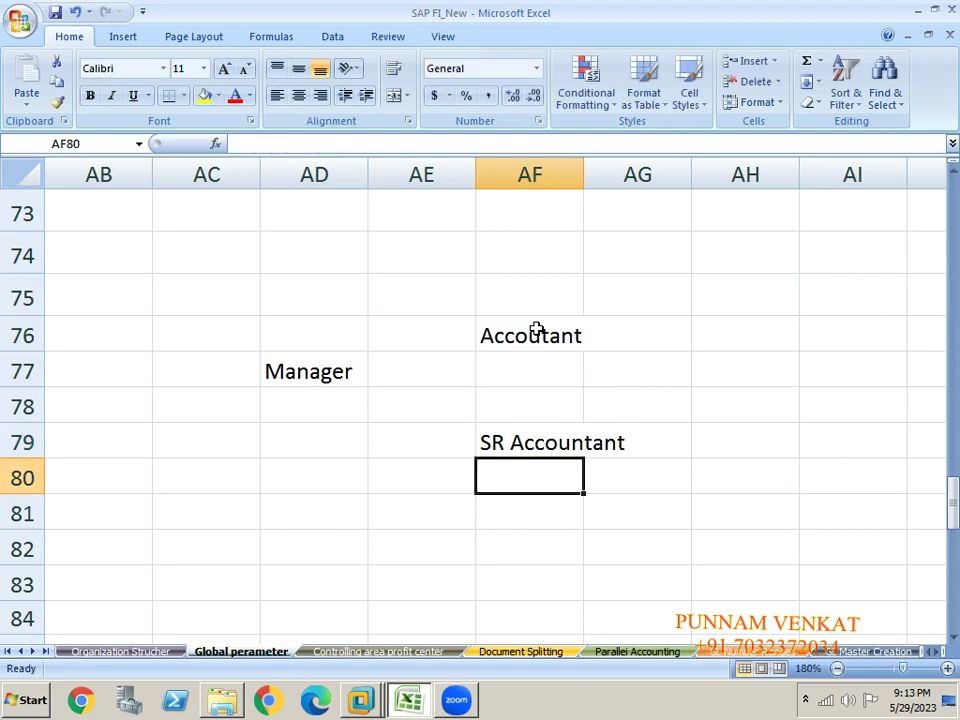
Move the "Manager" entry from AD77 one row down to AD78.
click(315, 374)
key(ctrl+c)
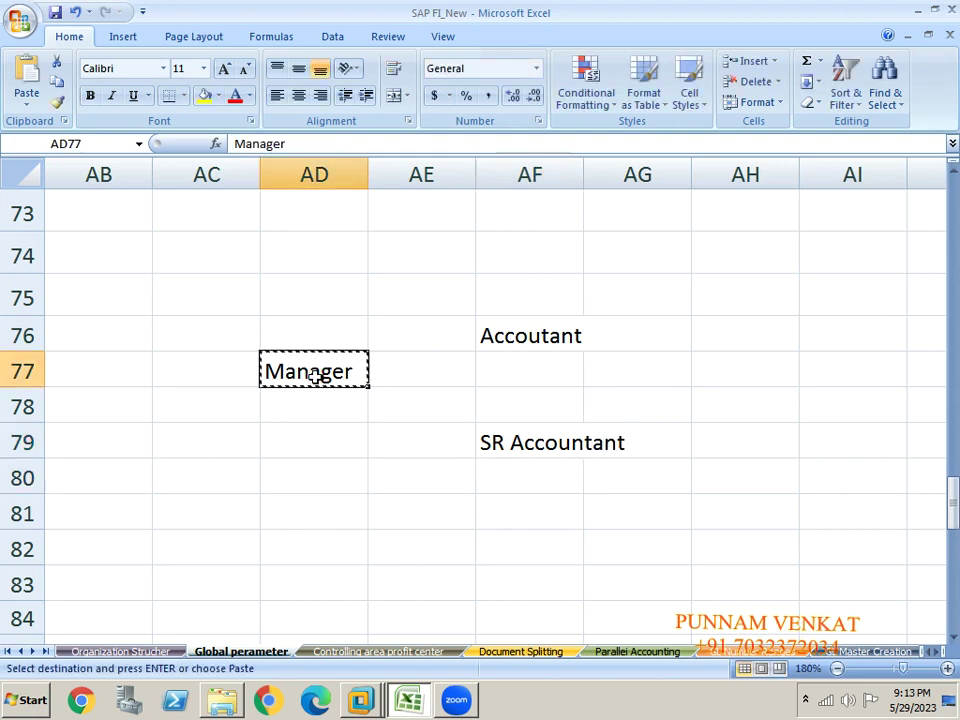
key(Down)
key(ctrl+v)
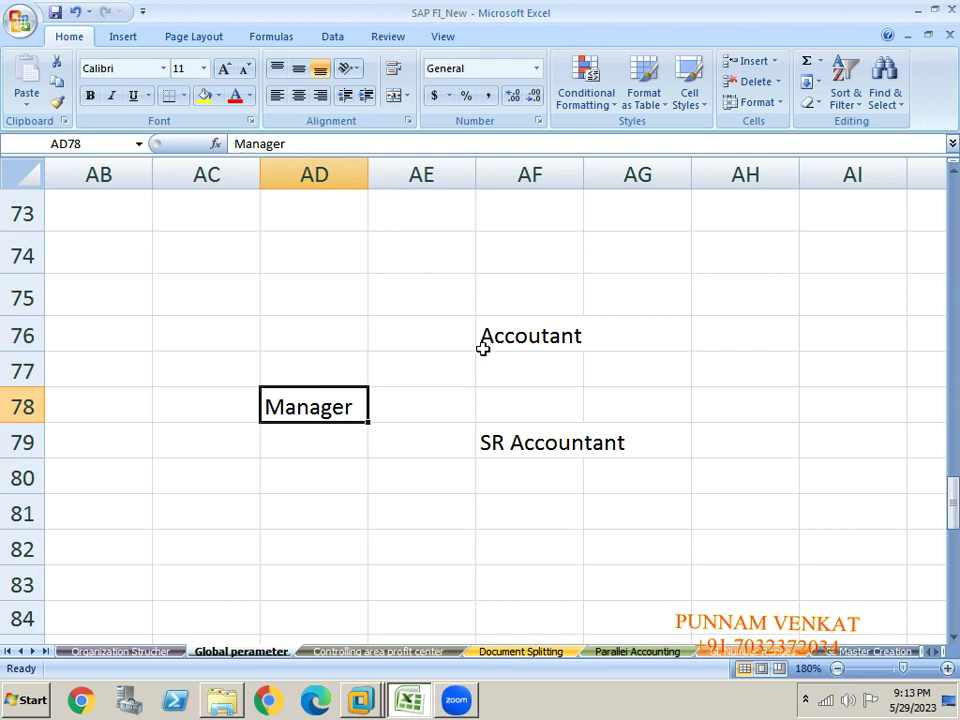
Enter the amount limit 100000 in AF75, above the Accoutant role.
click(517, 334)
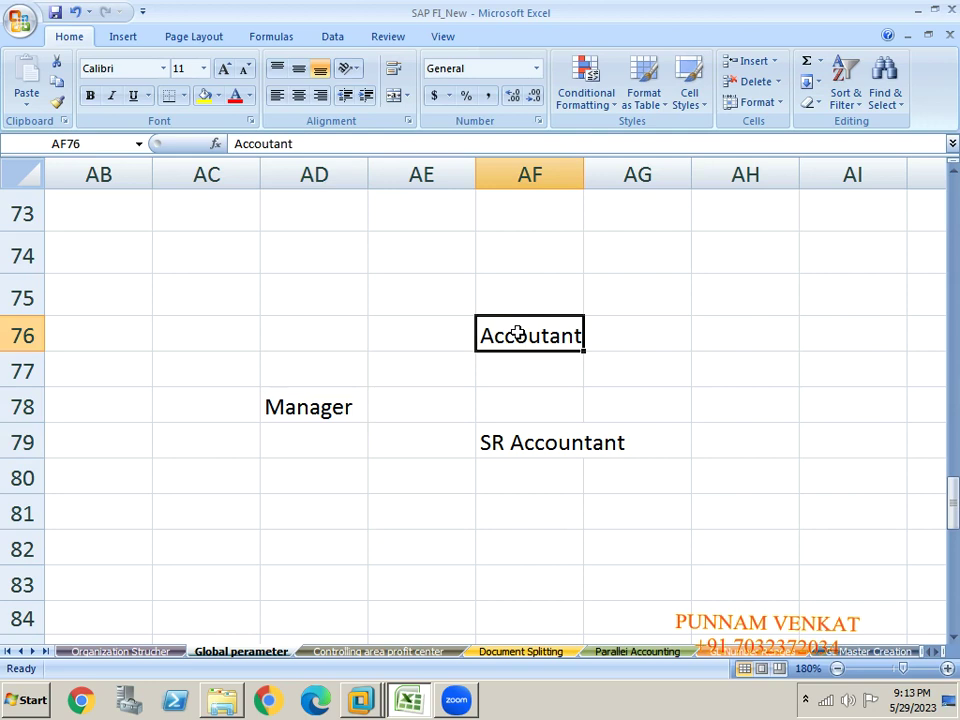
click(520, 289)
text(1)
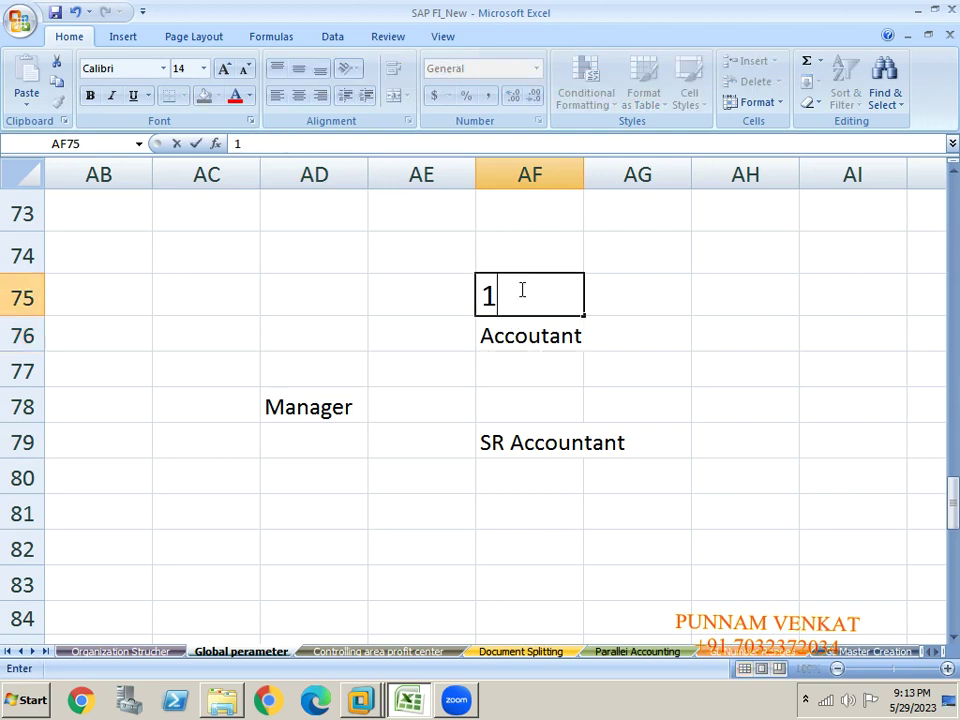
text(00000)
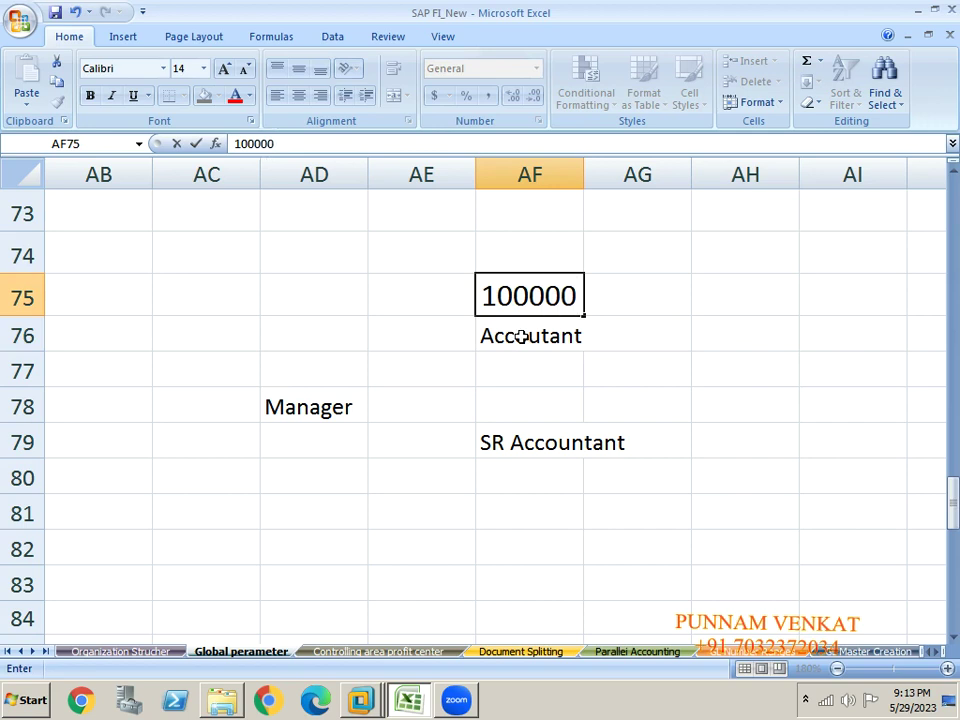
click(521, 336)
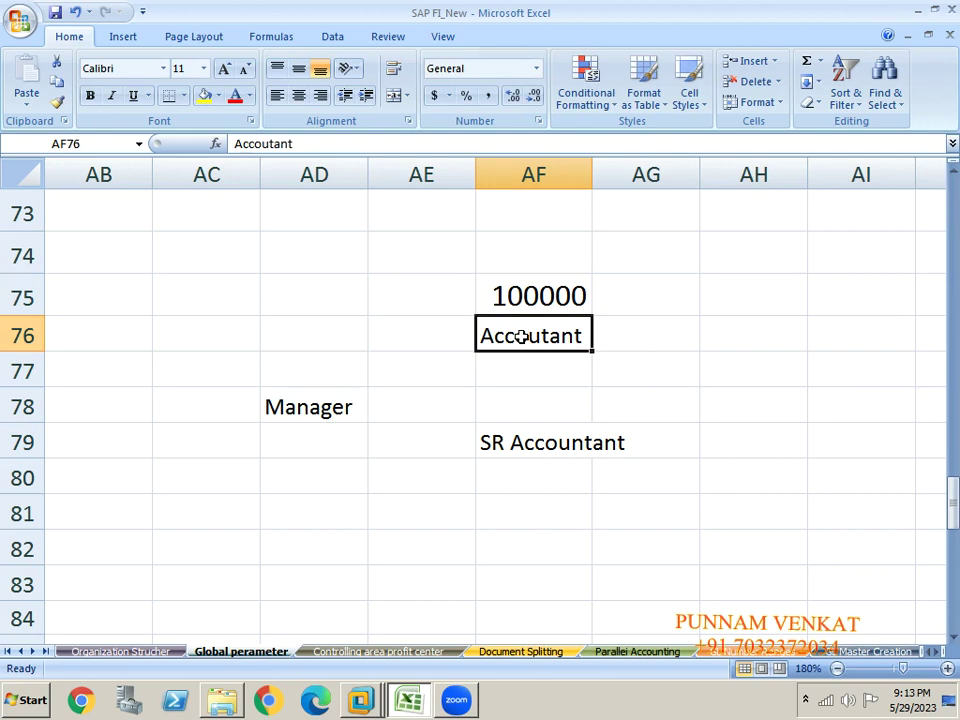
Enter the amount limit "1CR" in AF80, below the SR Accountant role.
click(521, 465)
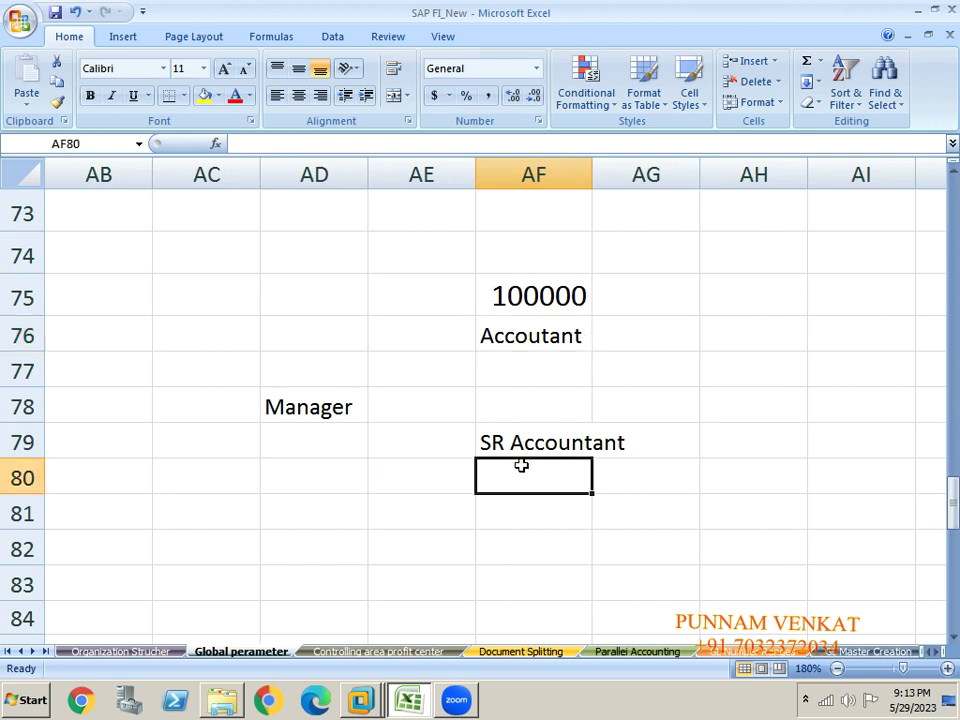
text(1CR)
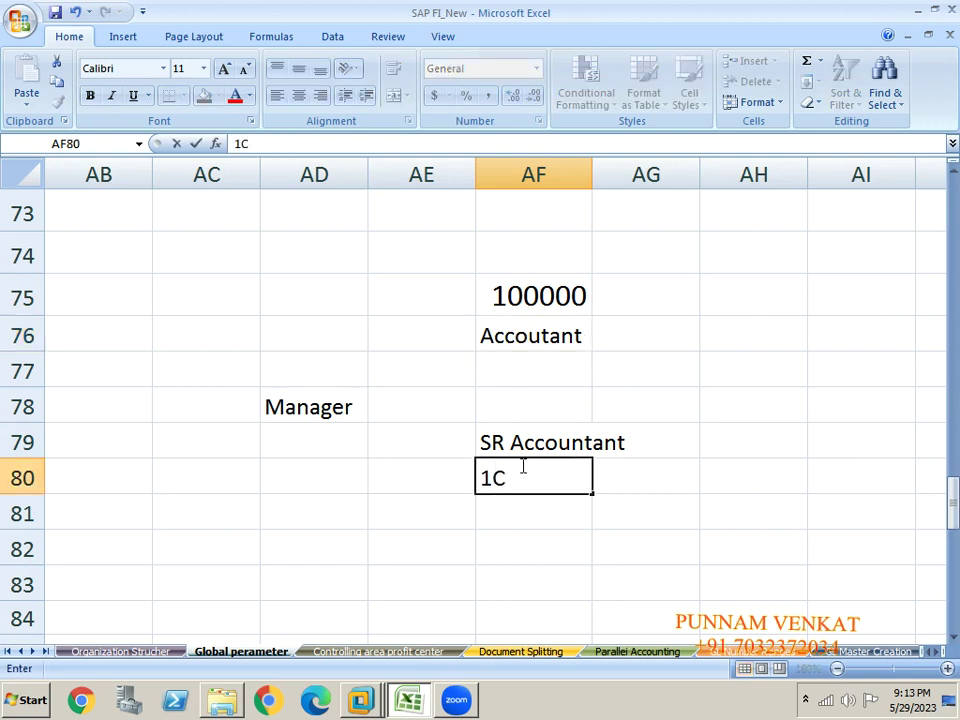
key(Return)
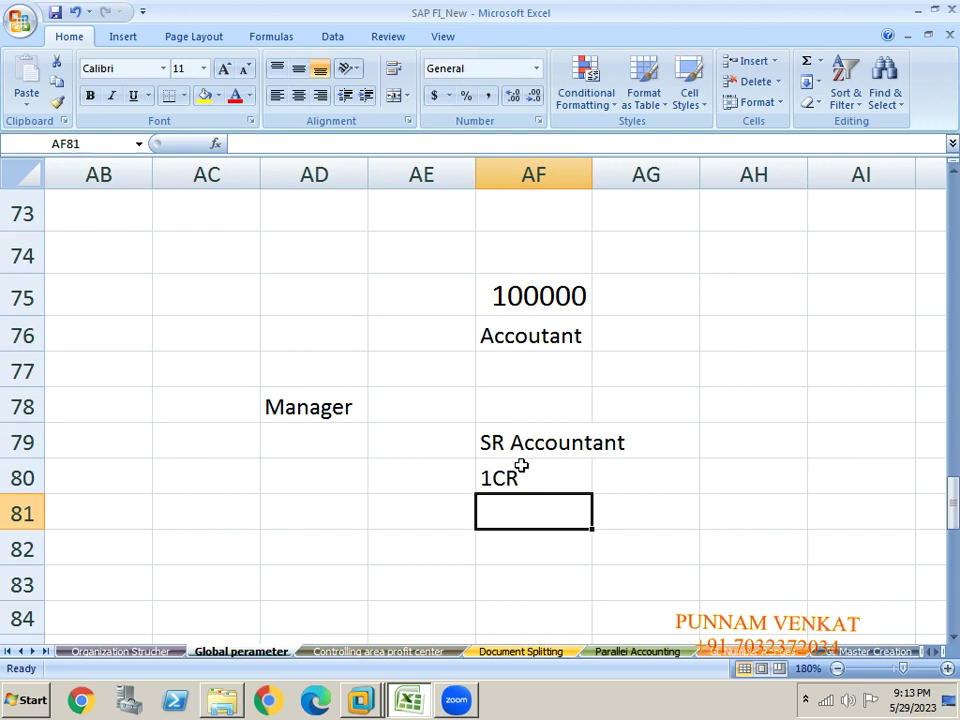
click(521, 465)
click(523, 439)
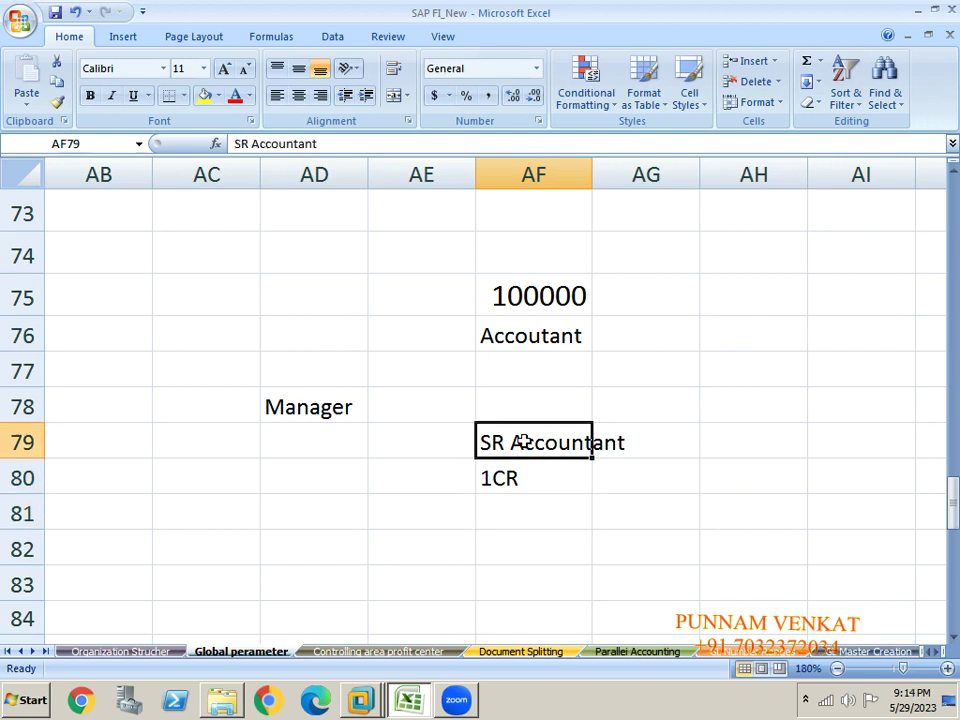
key(shift+Right)
key(shift+Down)
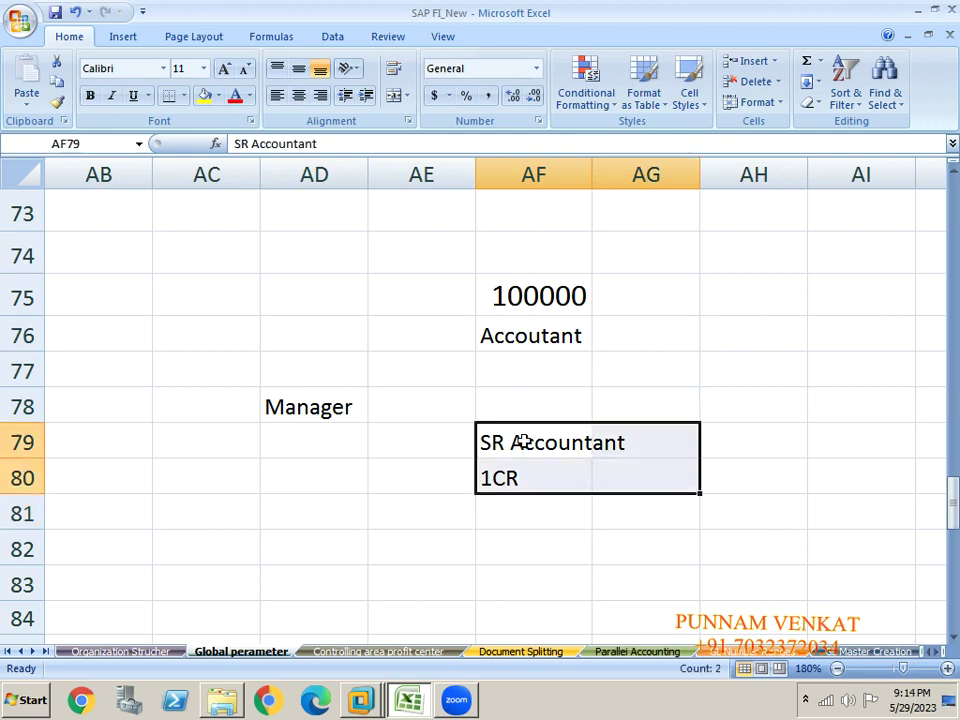
click(523, 330)
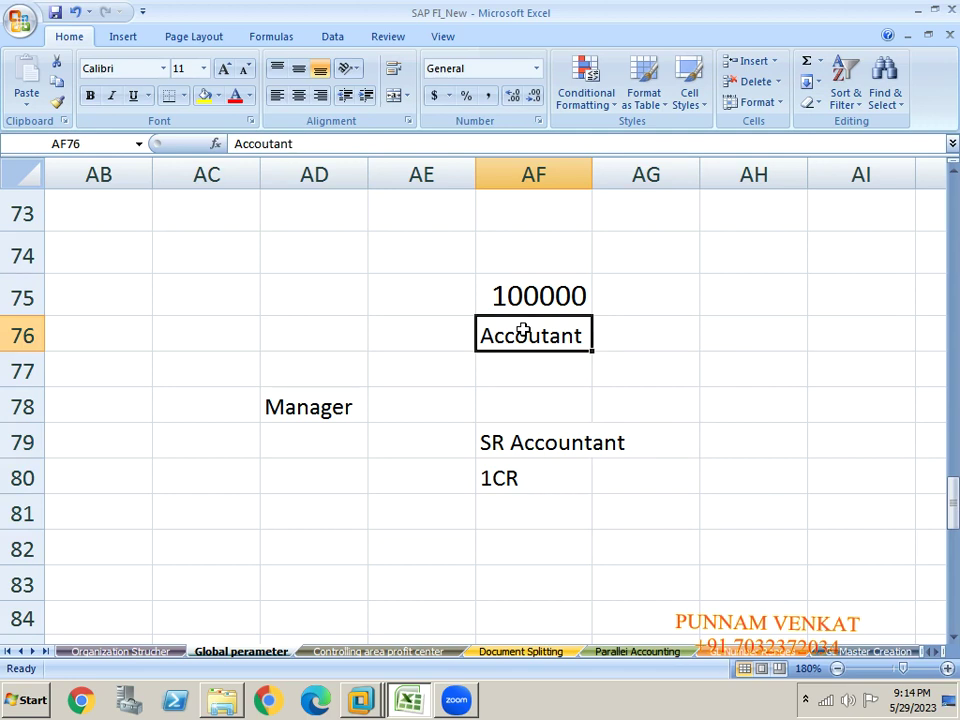
Enter the amount limit "10 CR" in AD79, below the Manager role.
click(302, 436)
text(10 CR)
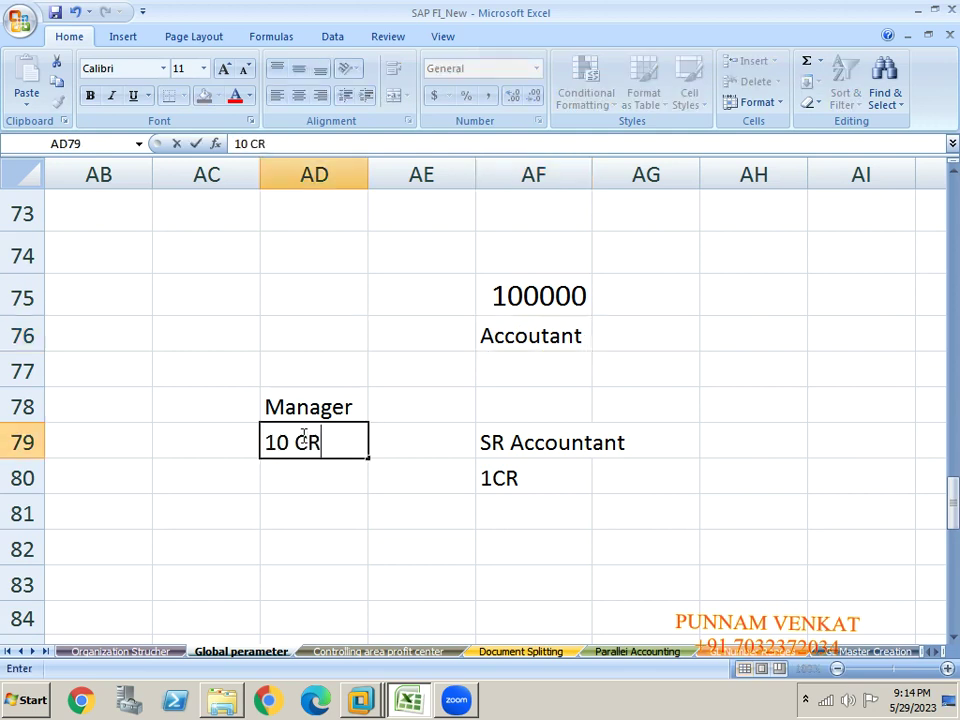
key(Return)
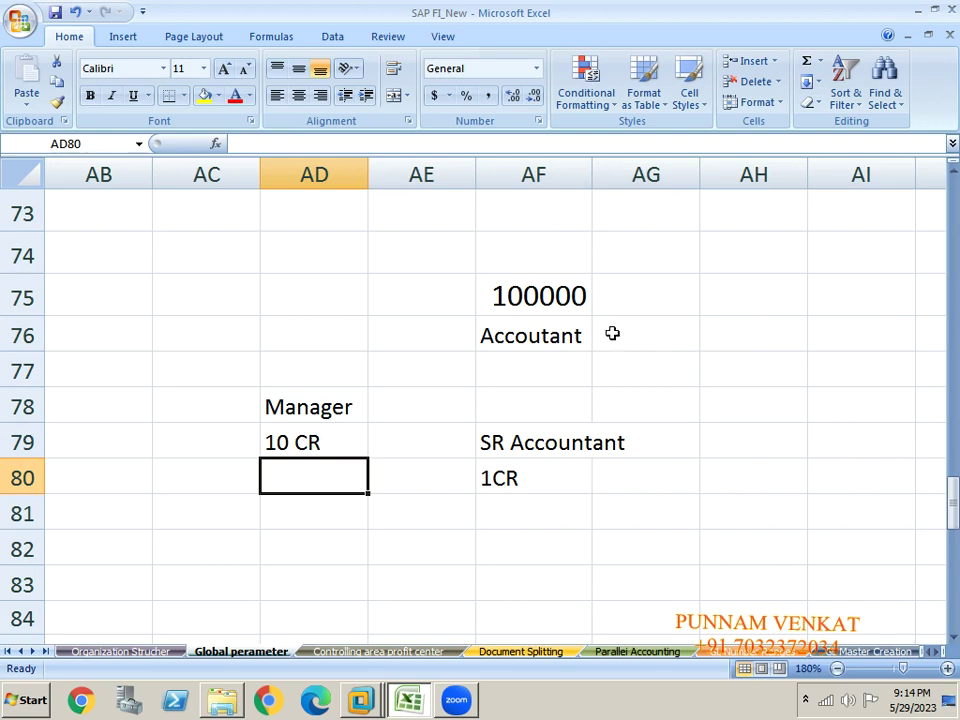
click(570, 335)
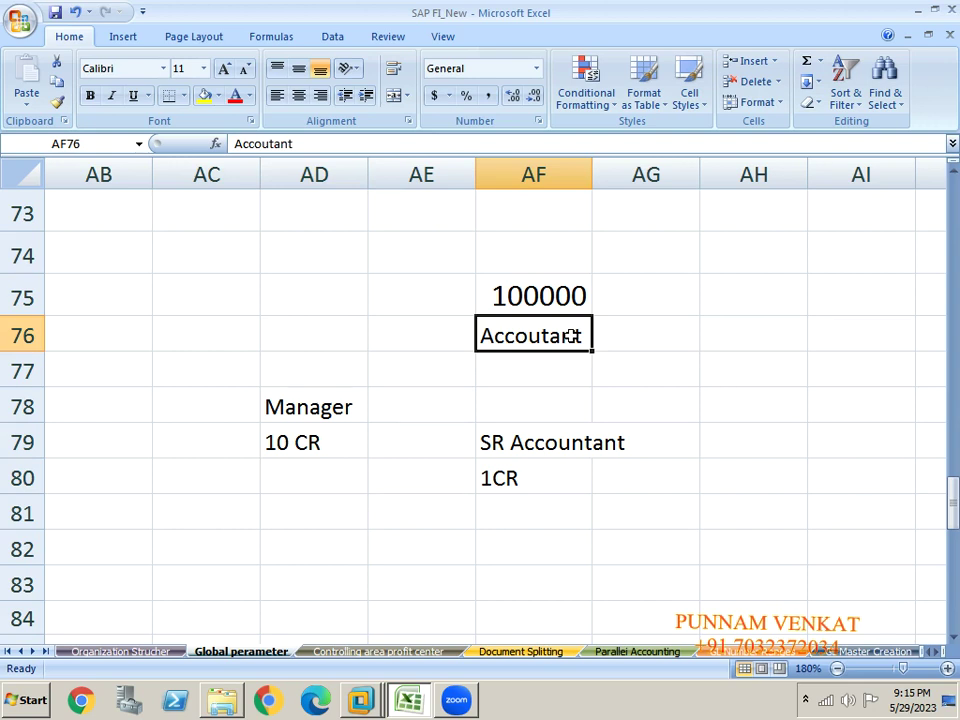
click(532, 440)
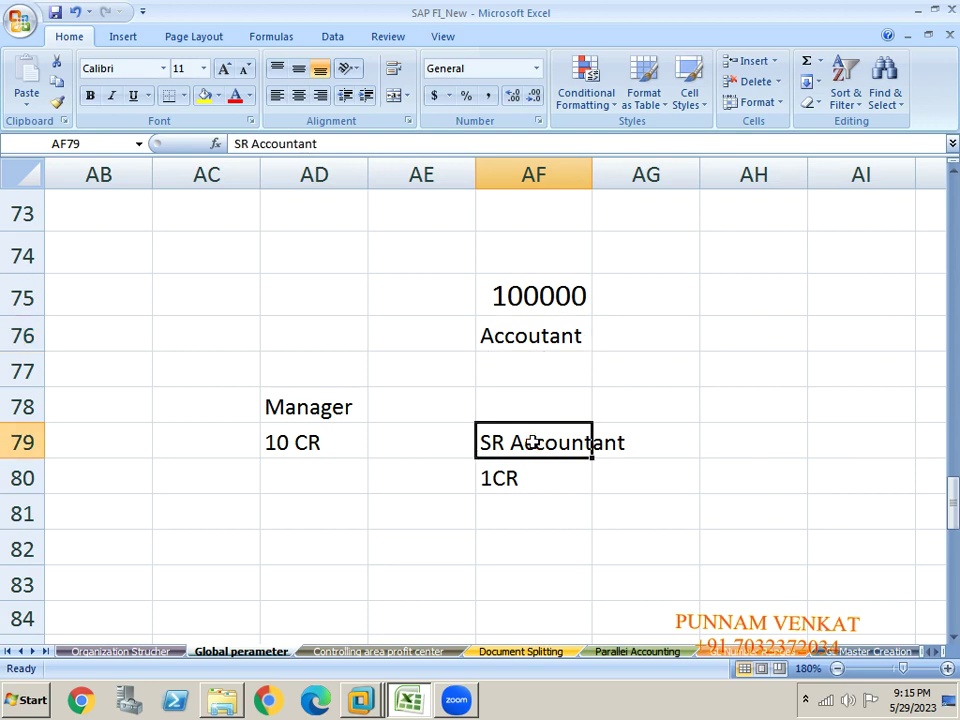
click(272, 430)
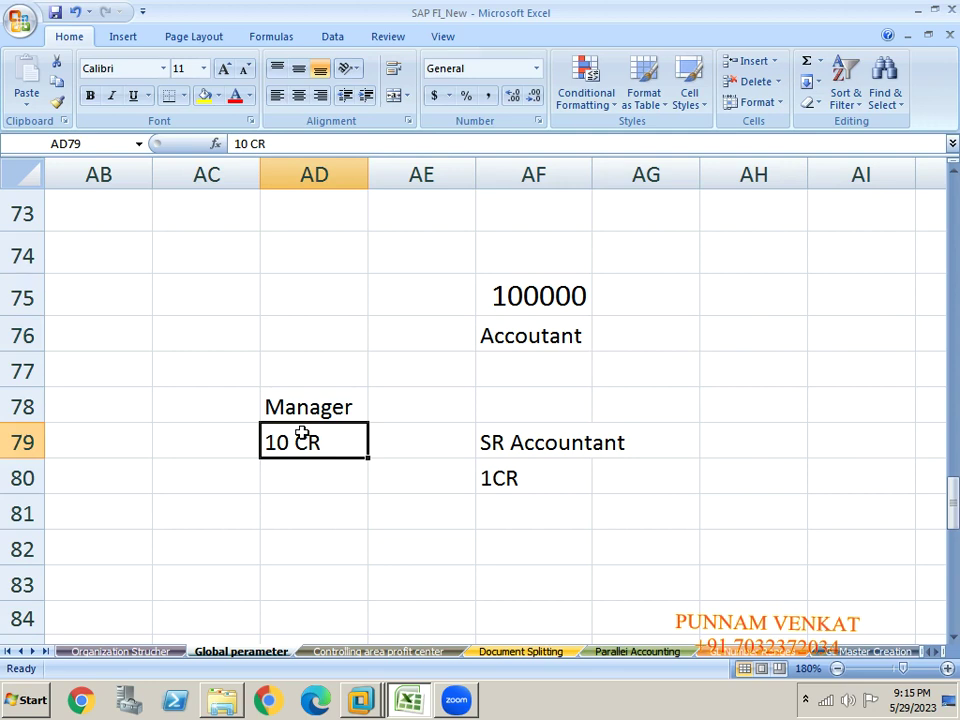
Select the range AD74:AG82 covering the employee roles and their amount limits.
click(287, 267)
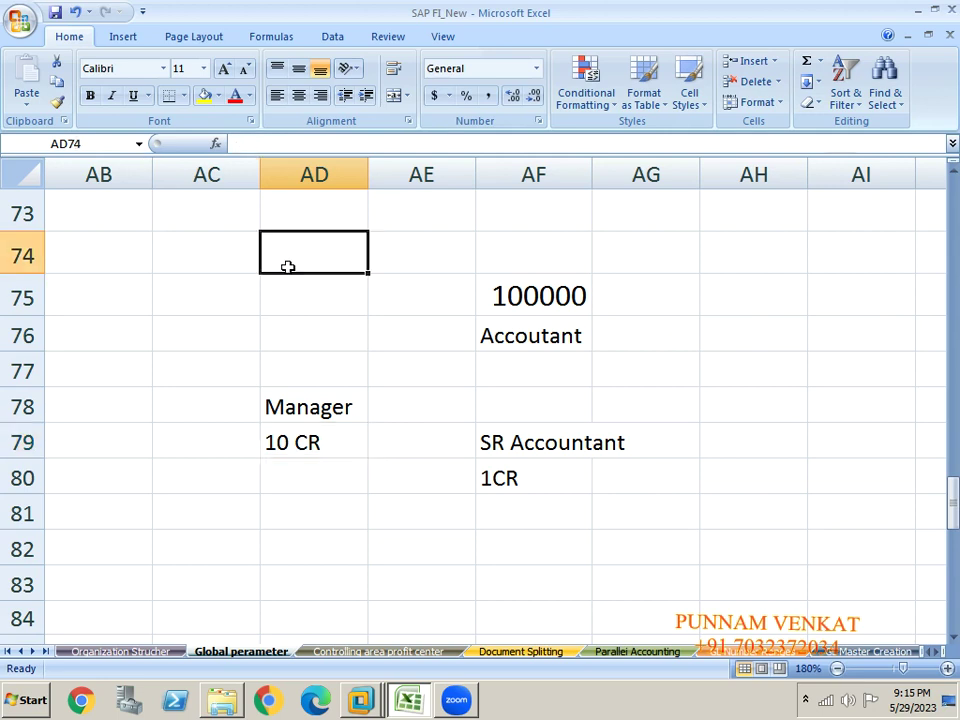
key(shift+Right)
key(shift+Right)
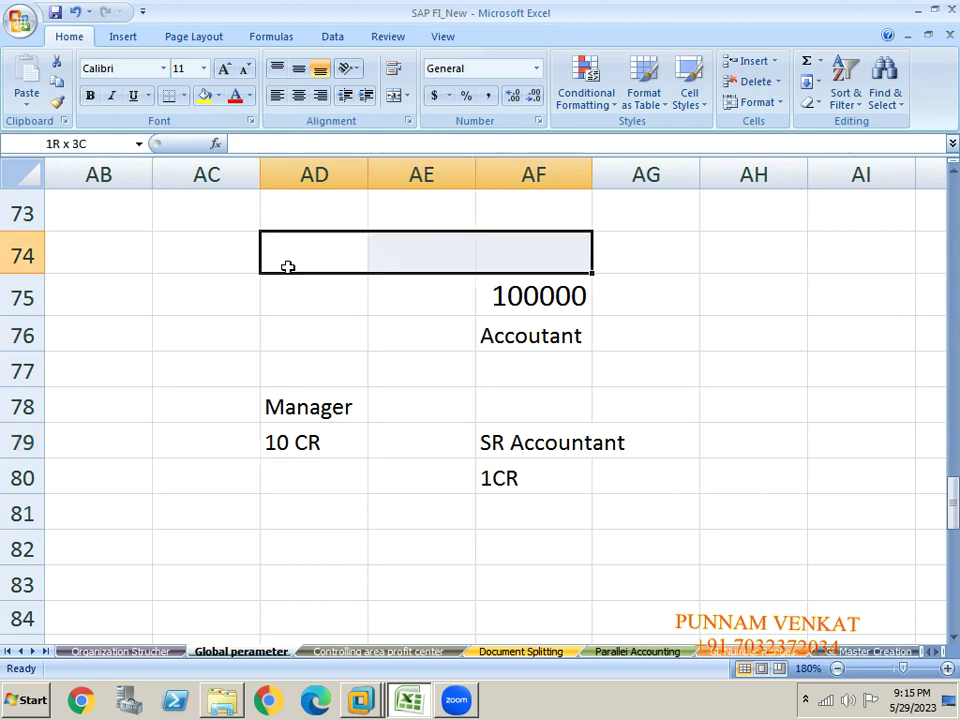
key(shift+Right)
key(shift+Down)
key(shift+Down)
key(shift+Down)
key(shift+Down)
key(shift+Down)
key(shift+Down)
key(shift+Down)
key(shift+Down)
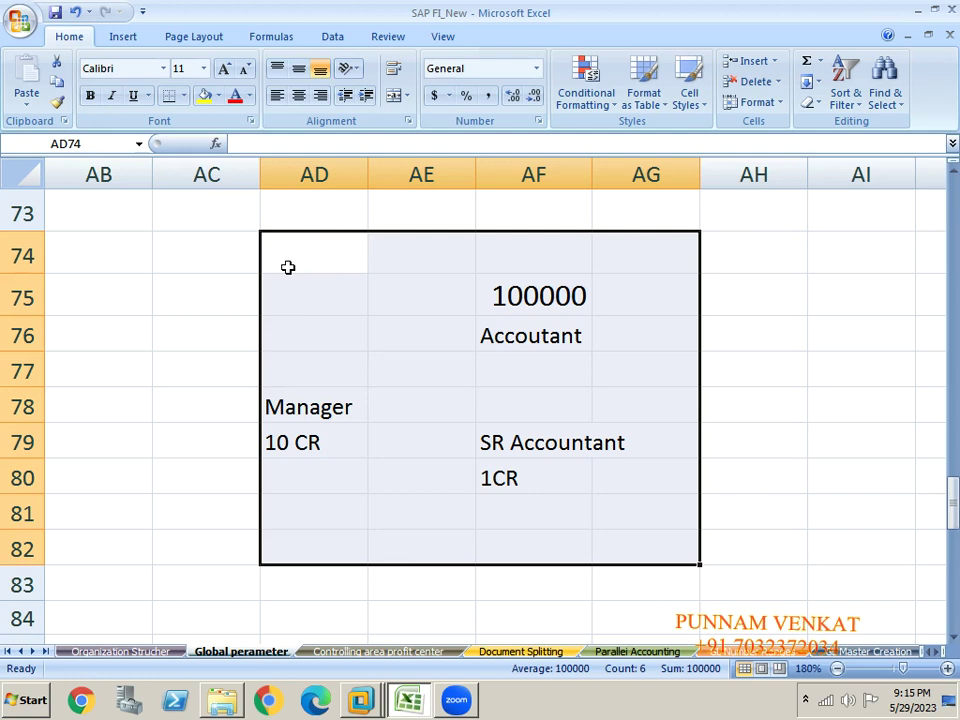
Switch to SAP and start a new entry under Define Tolerance Groups for Employees.
key(alt+Tab)
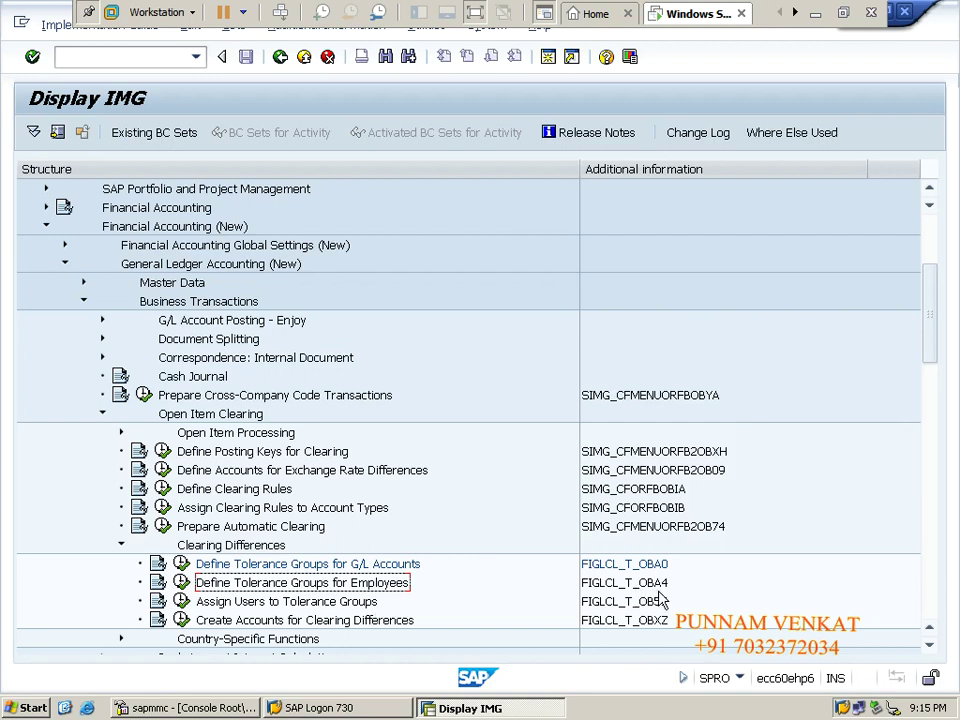
click(180, 583)
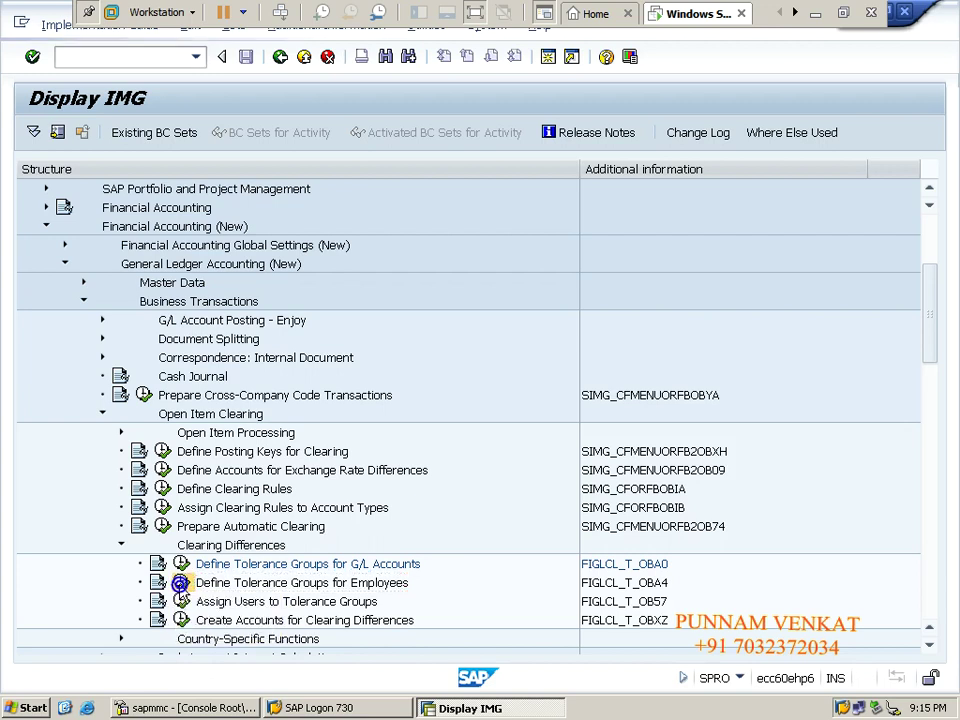
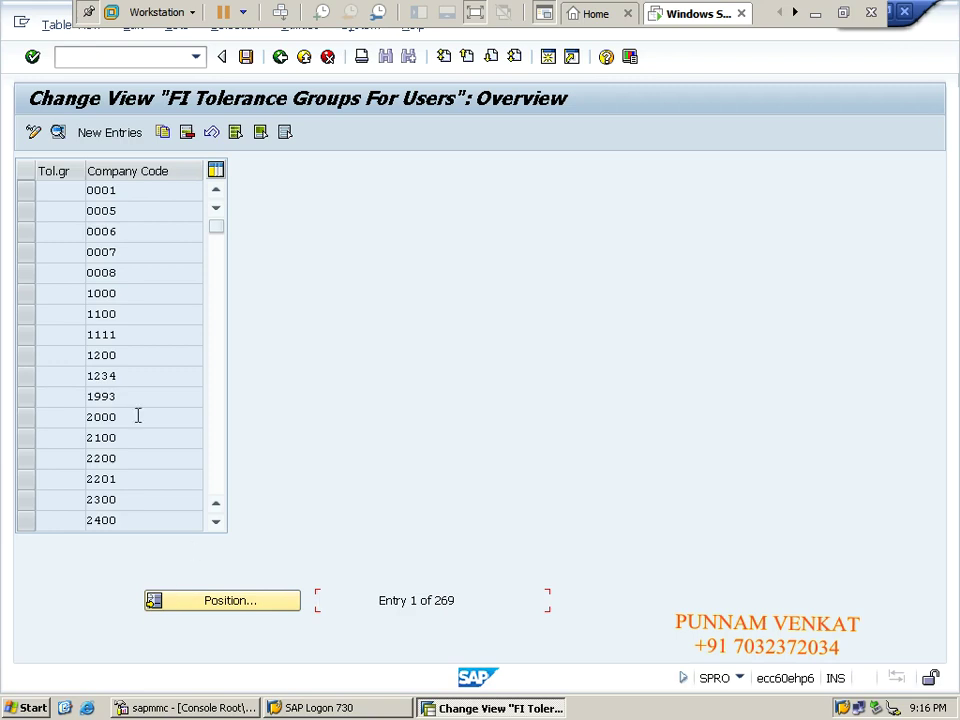
click(281, 57)
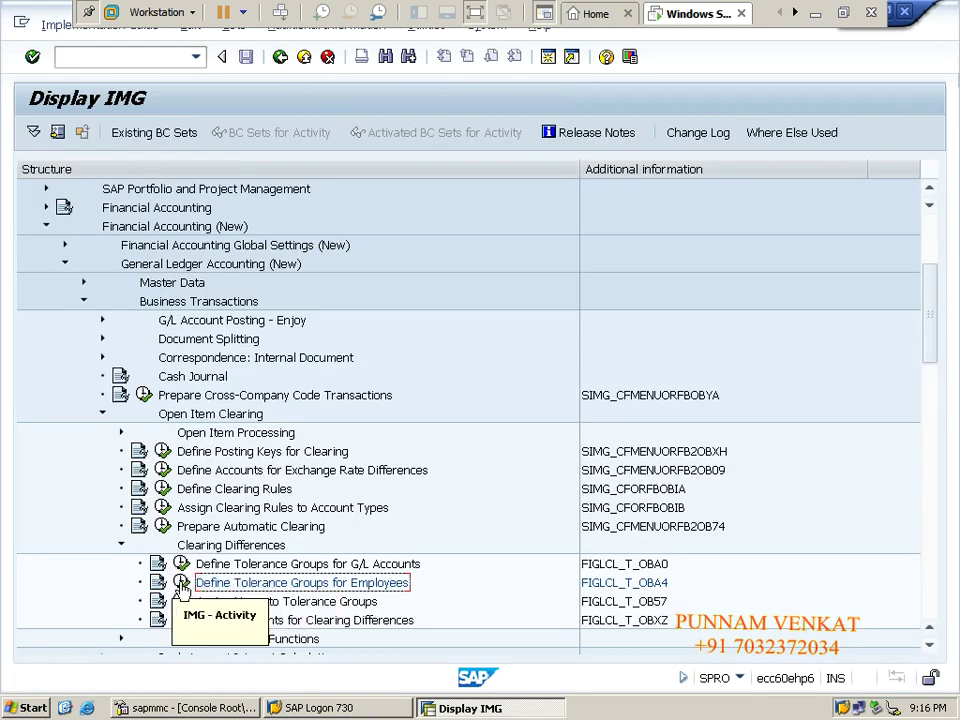
click(182, 584)
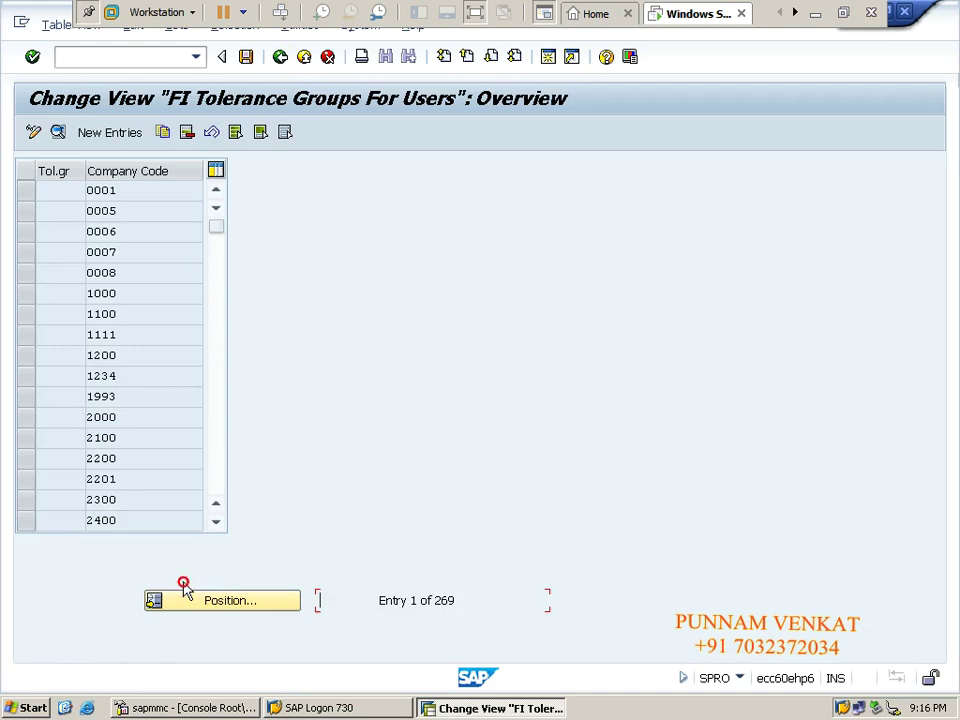
click(121, 134)
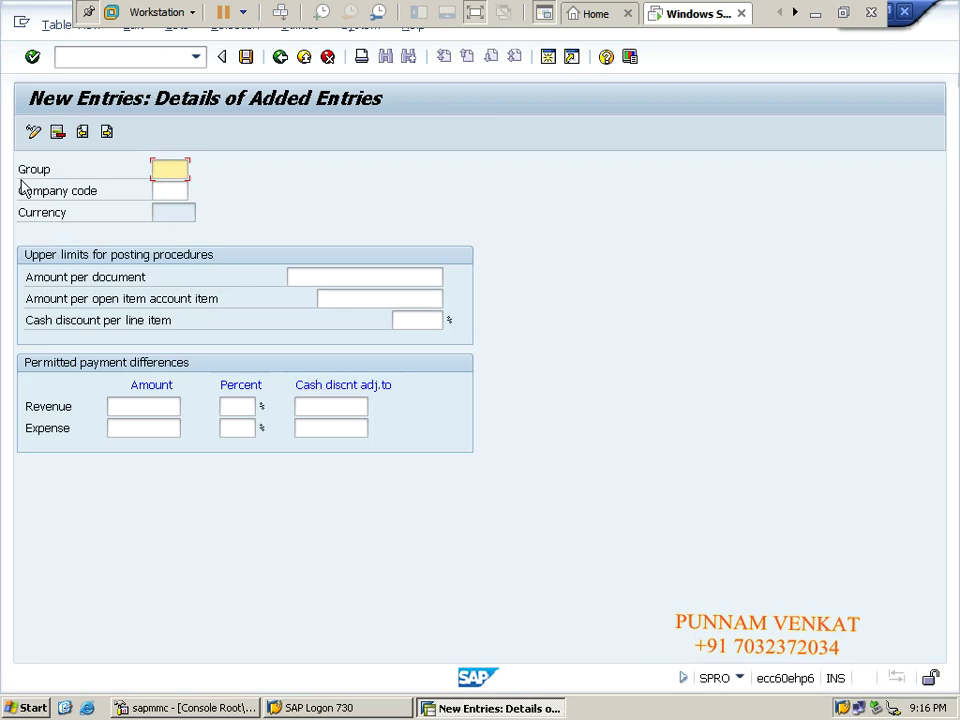
Enter company code PM10 for the new tolerance entry, leaving the group blank.
click(170, 167)
click(171, 194)
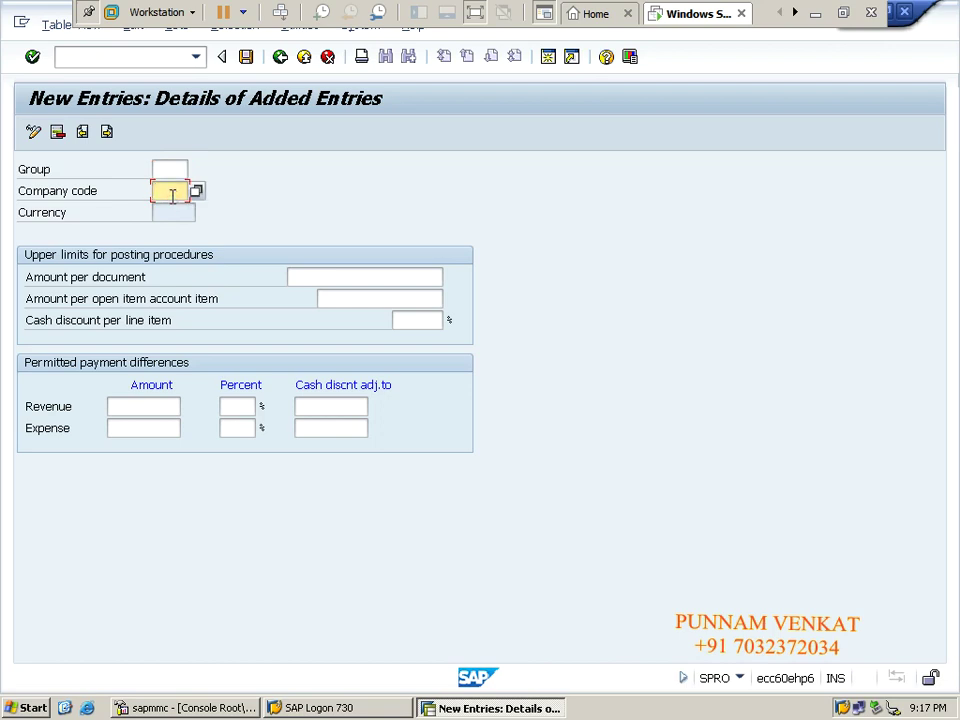
click(168, 166)
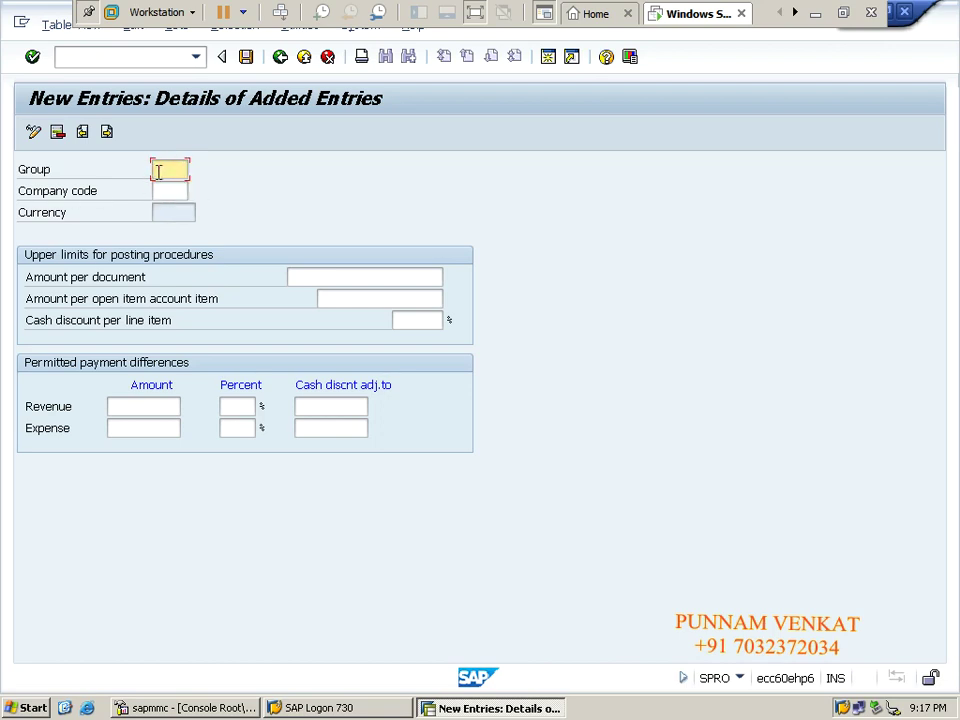
click(166, 190)
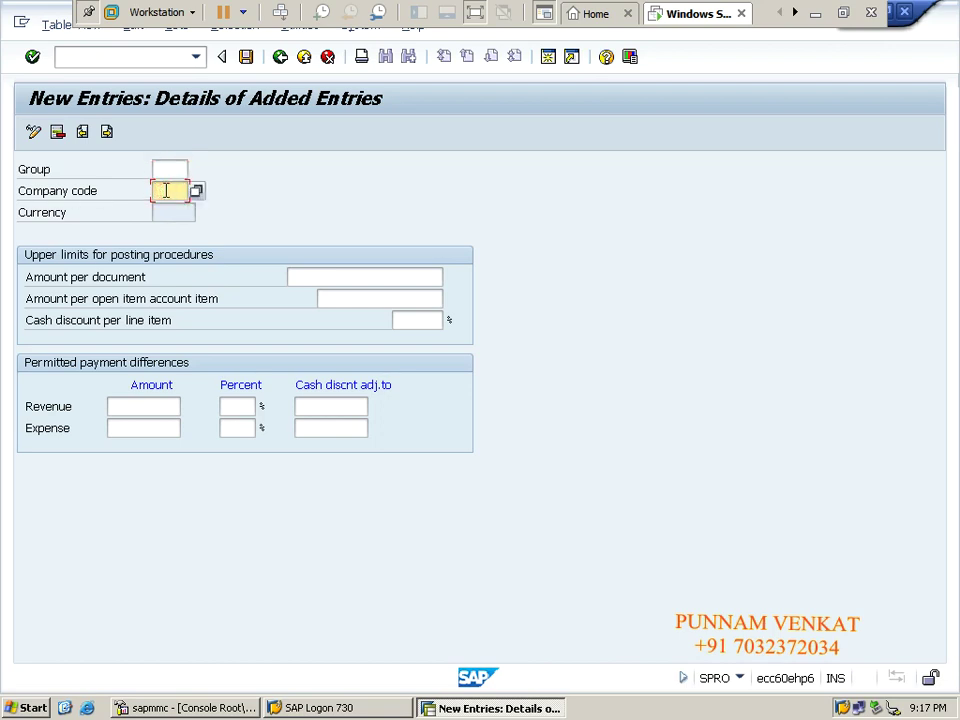
text(P110)
click(302, 277)
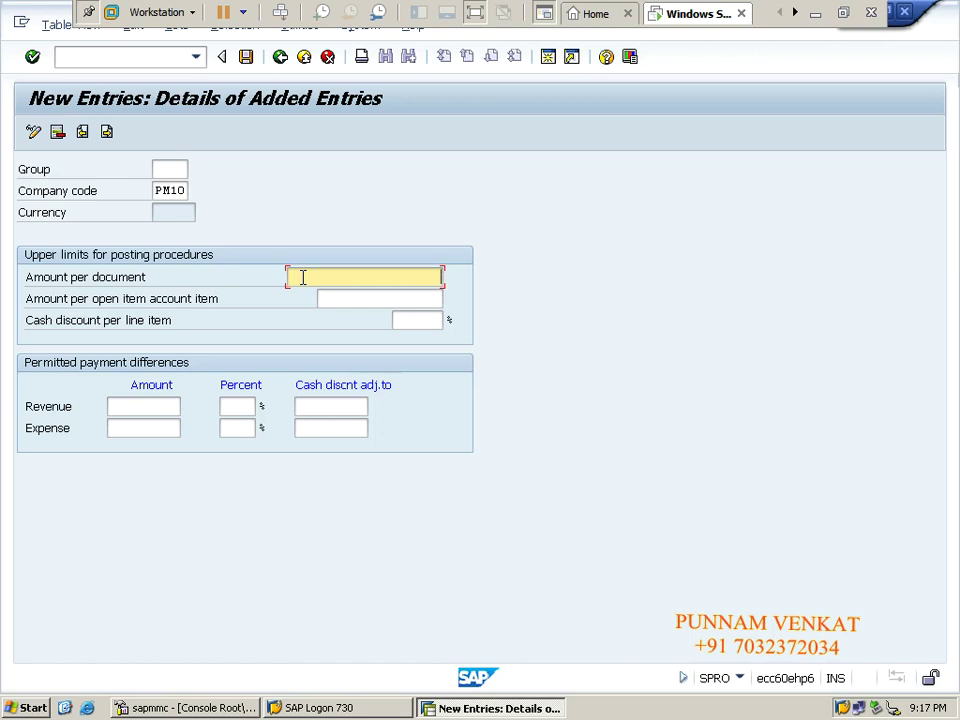
text(999999999999999)
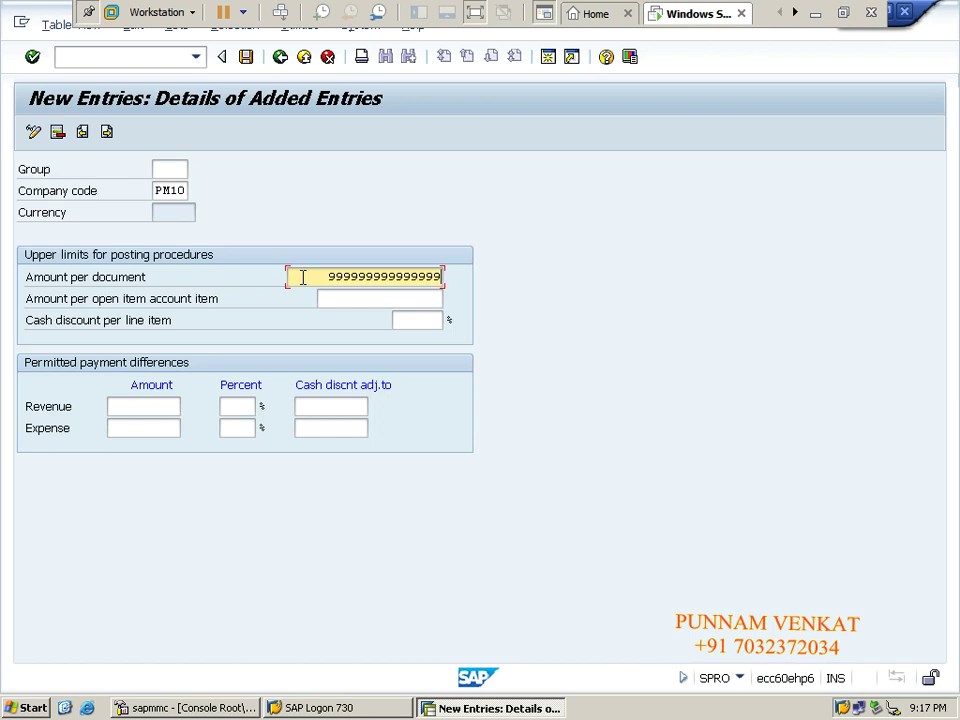
key(Tab)
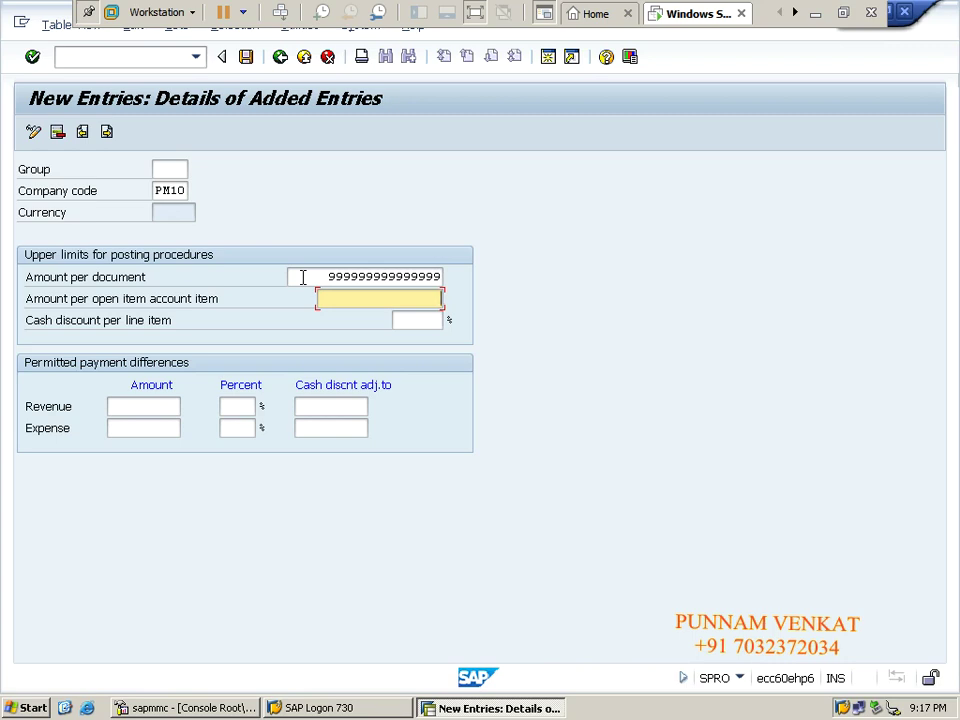
text(9999999999)
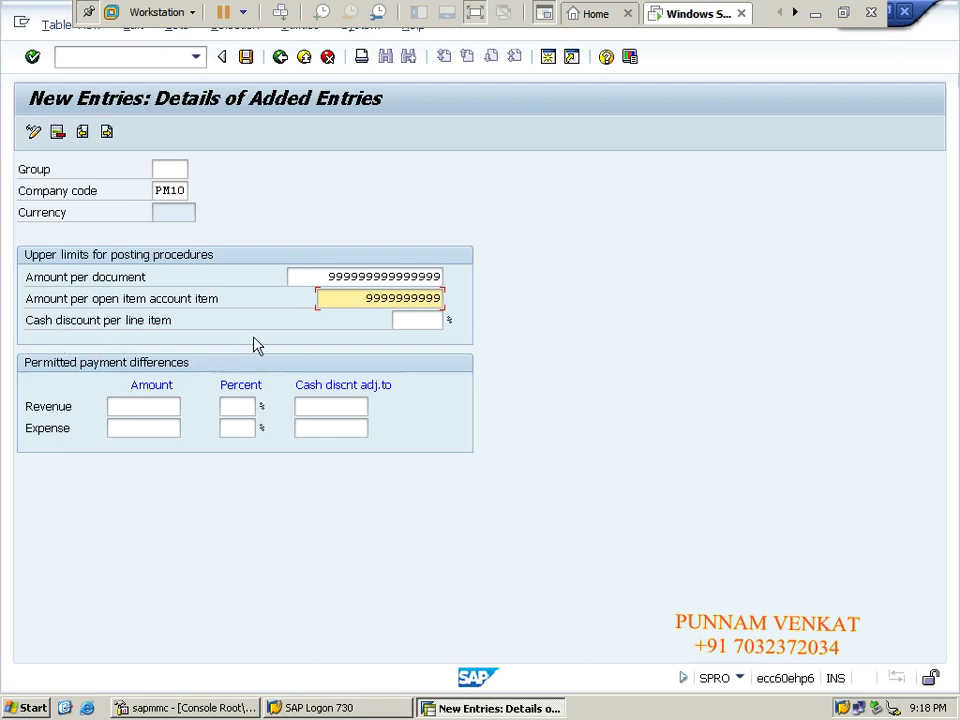
click(436, 321)
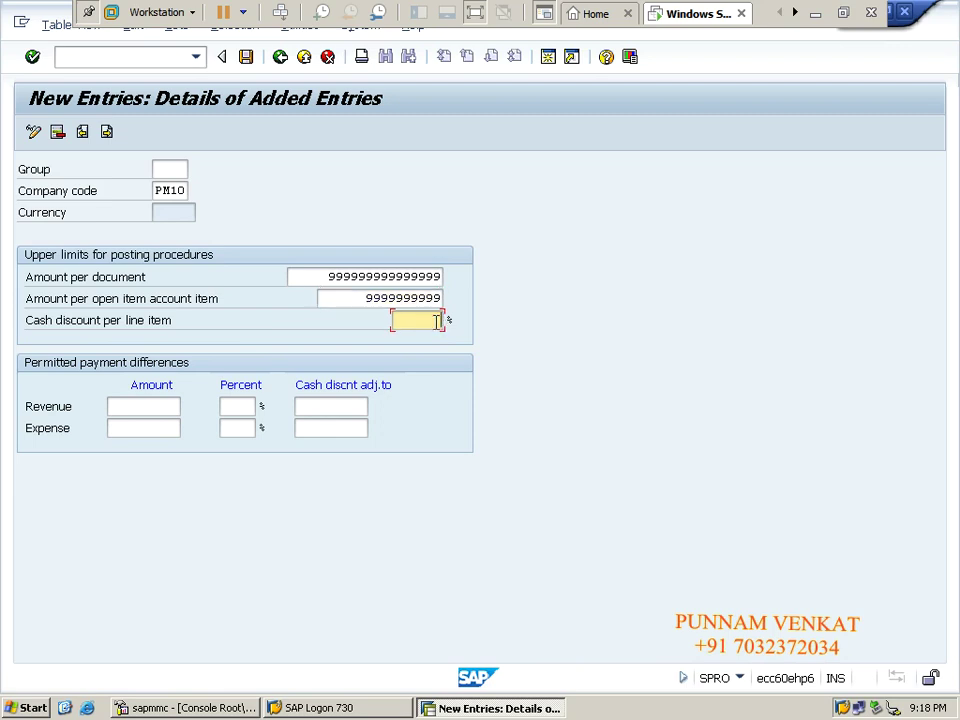
text(10)
Set the permitted payment differences to amount 10 and 1 percent for both revenue and expense.
click(150, 404)
click(153, 427)
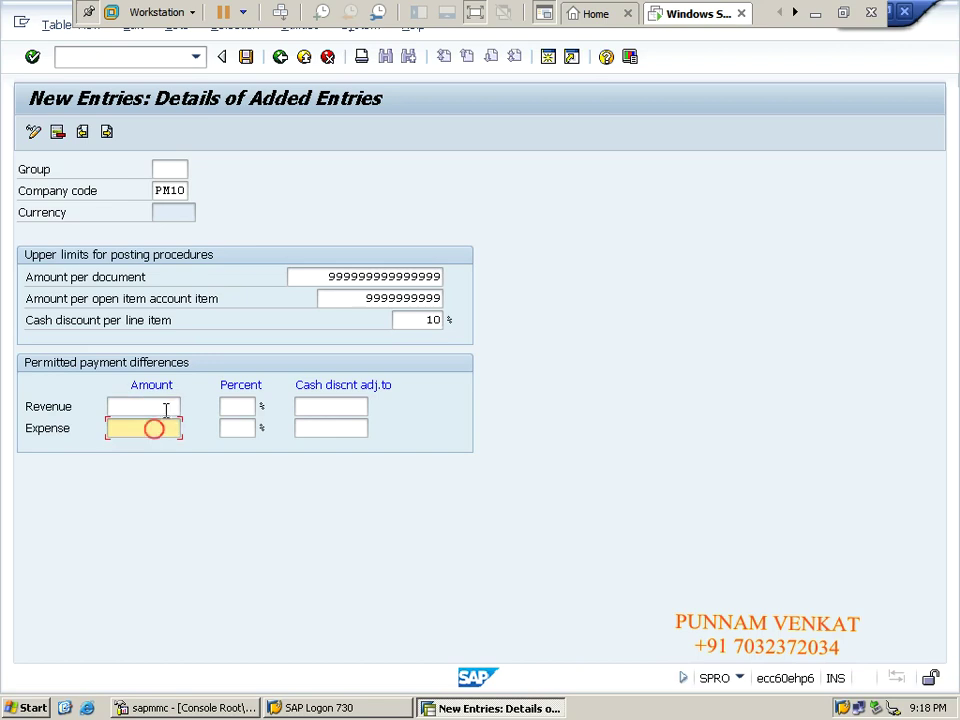
click(168, 406)
text(10)
key(Tab)
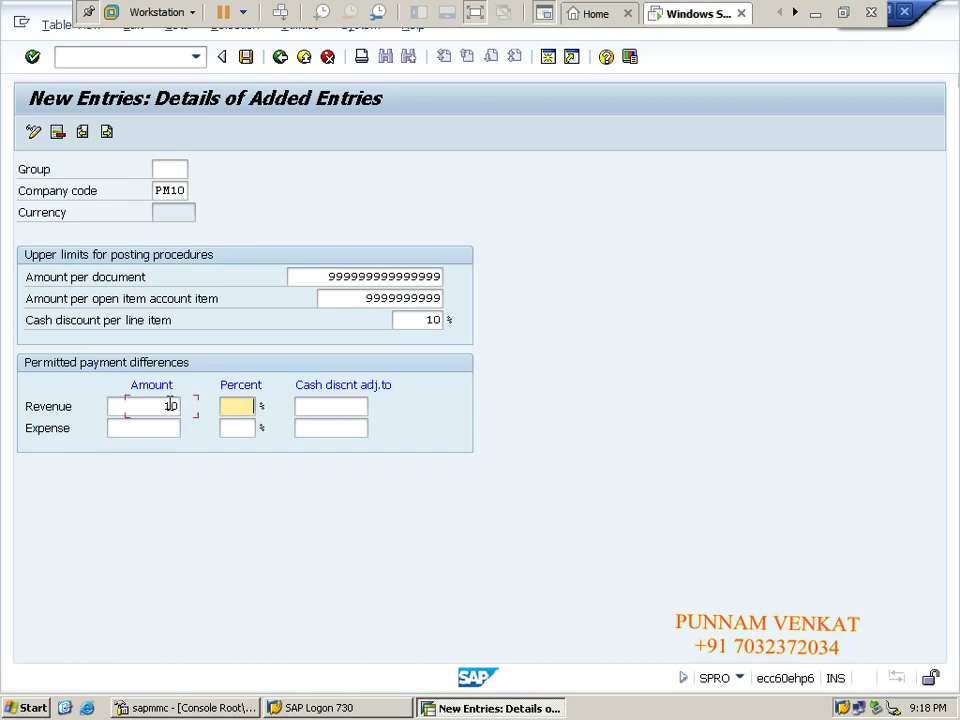
text(1)
key(Tab)
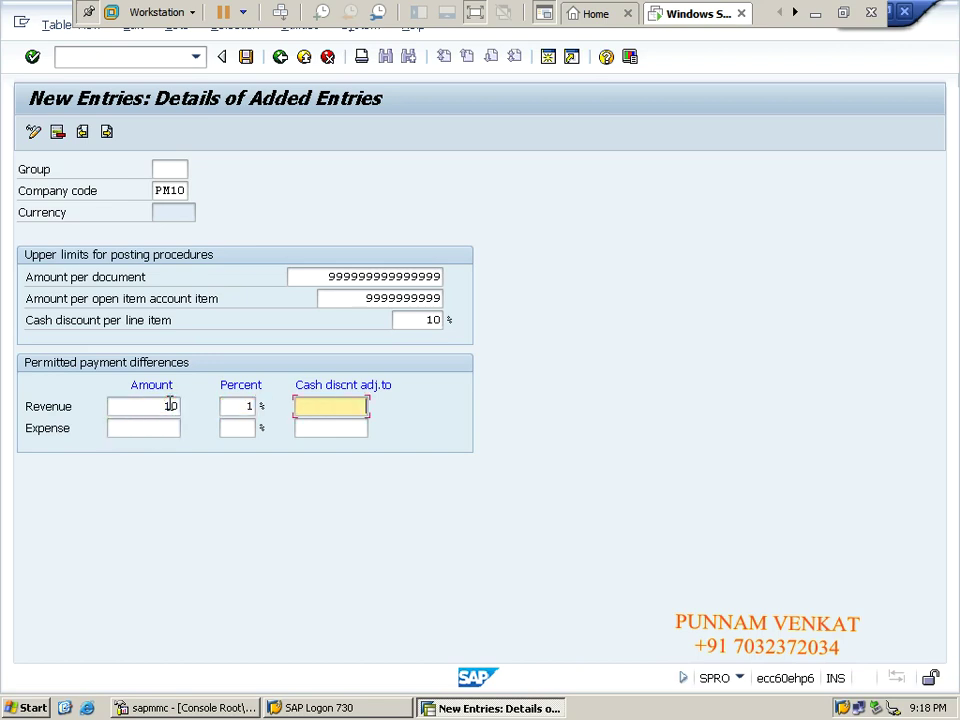
key(Tab)
text(10)
key(Tab)
text(1)
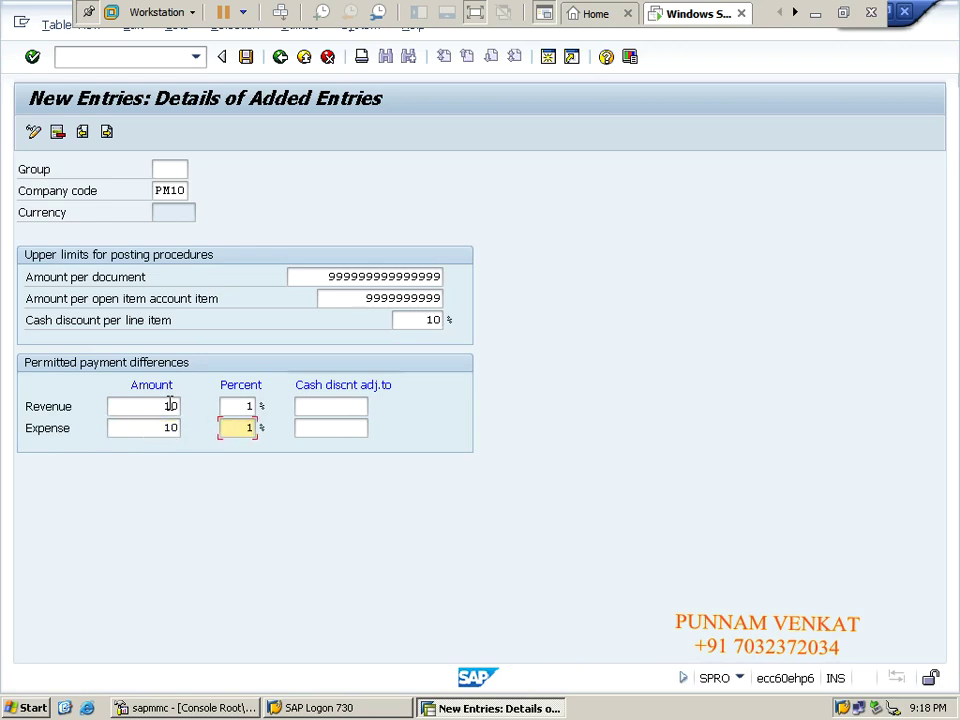
key(Return)
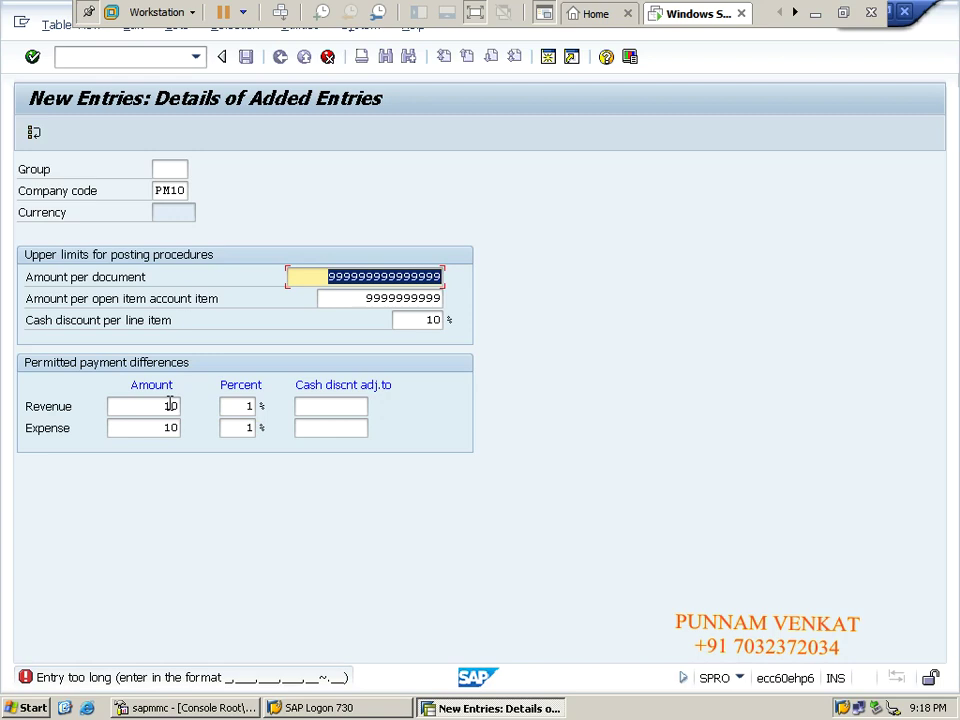
Try to replace the amount per document with 999,99,99.
key(End)
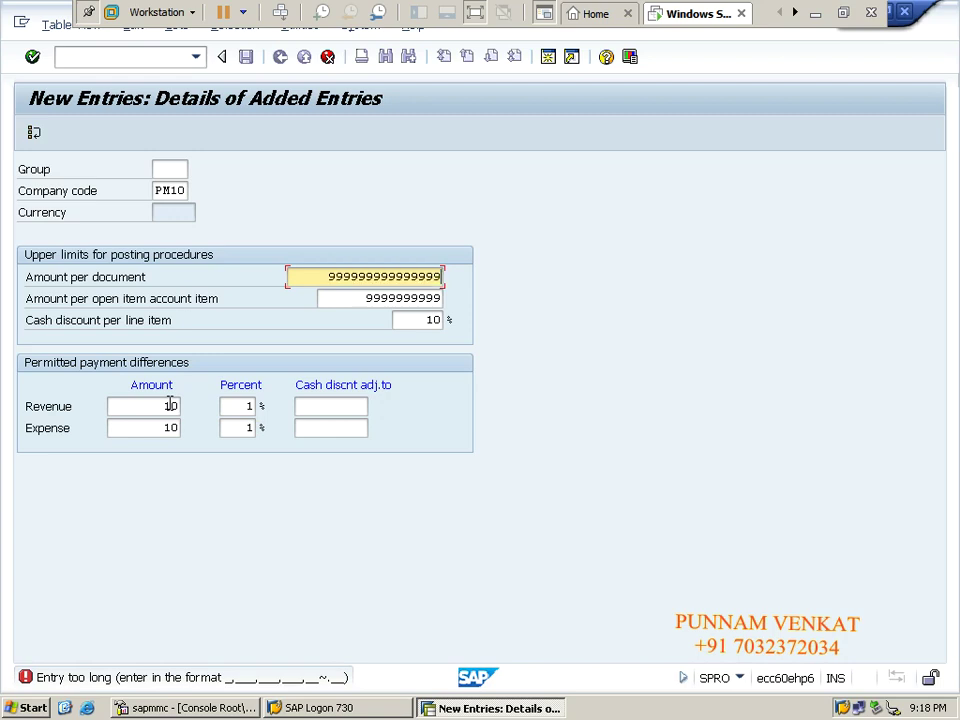
key(BackSpace)
key(BackSpace)
key(BackSpace)
key(BackSpace)
key(BackSpace)
key(BackSpace)
key(BackSpace)
key(BackSpace)
key(BackSpace)
key(BackSpace)
key(BackSpace)
key(BackSpace)
key(BackSpace)
key(BackSpace)
key(BackSpace)
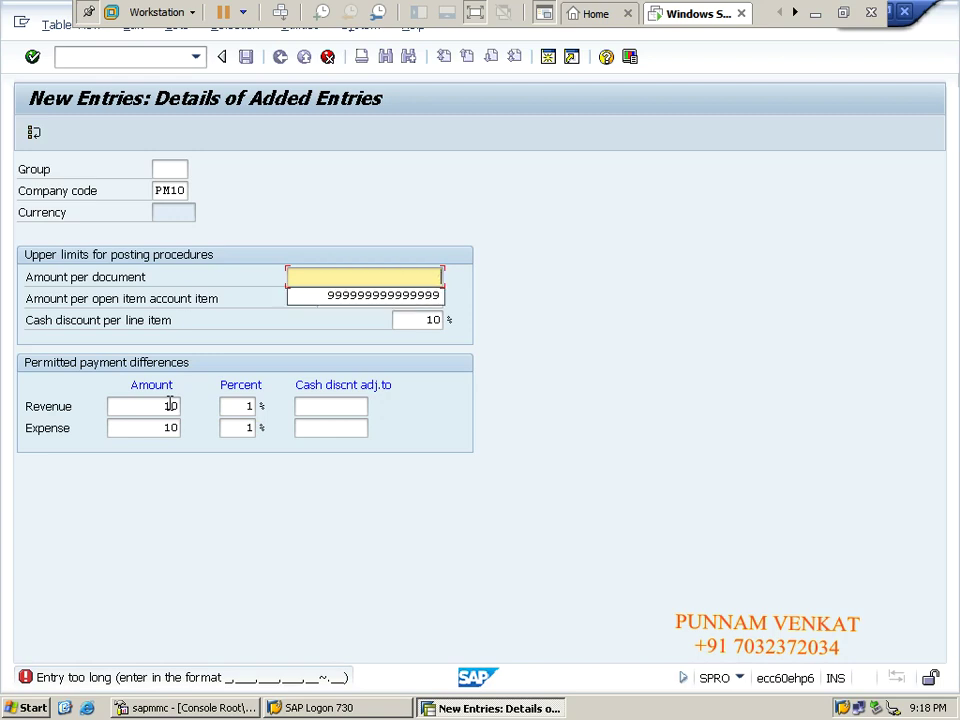
text(999)
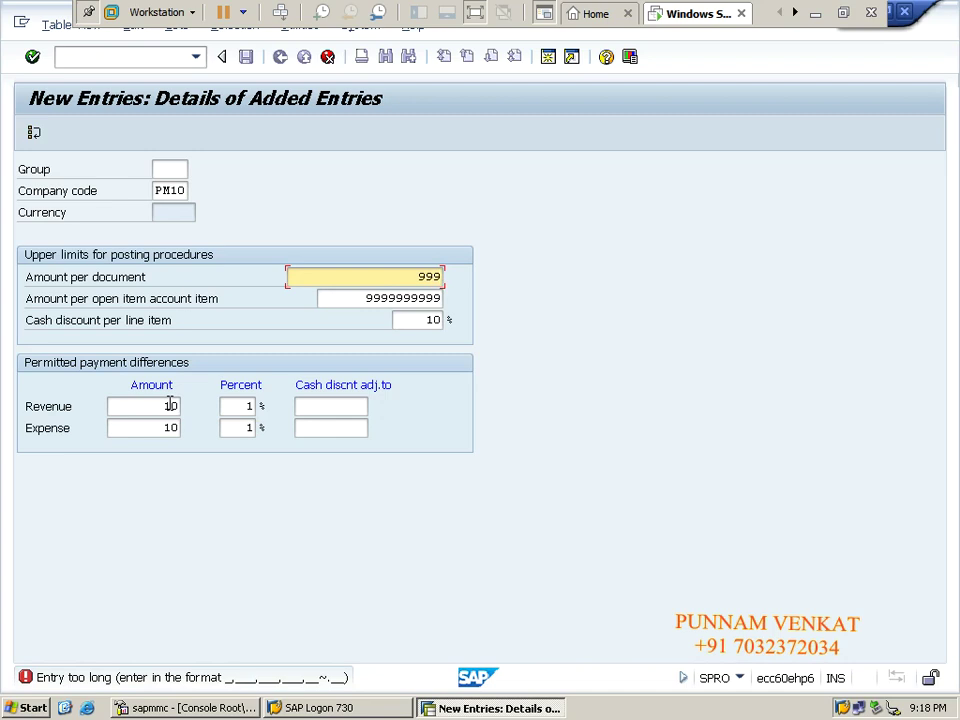
text(,99,99)
key(Return)
key(BackSpace)
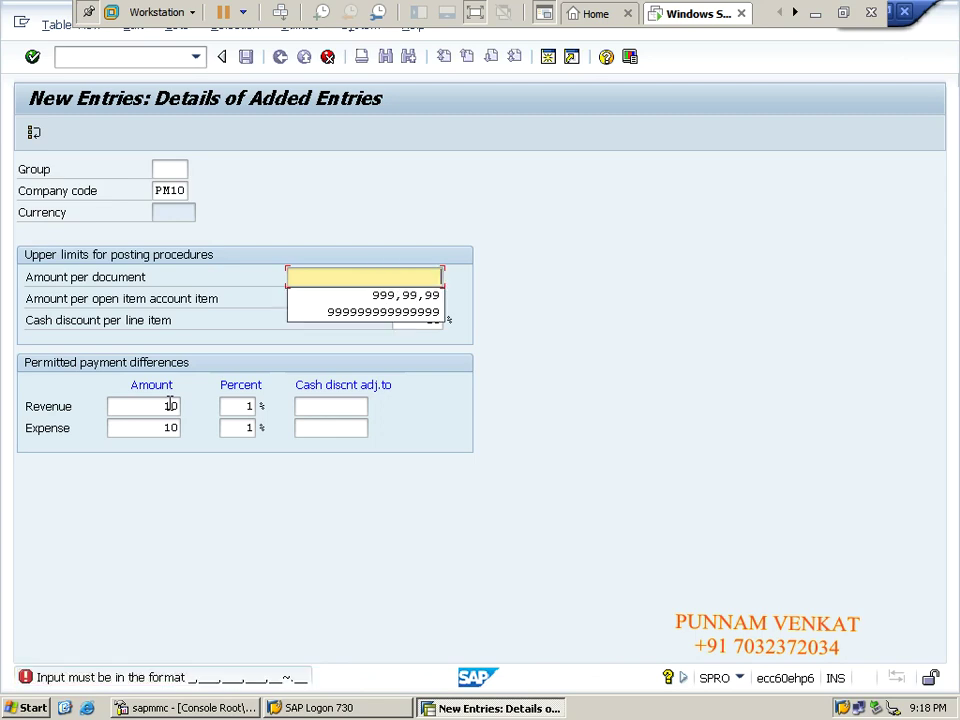
text(999)
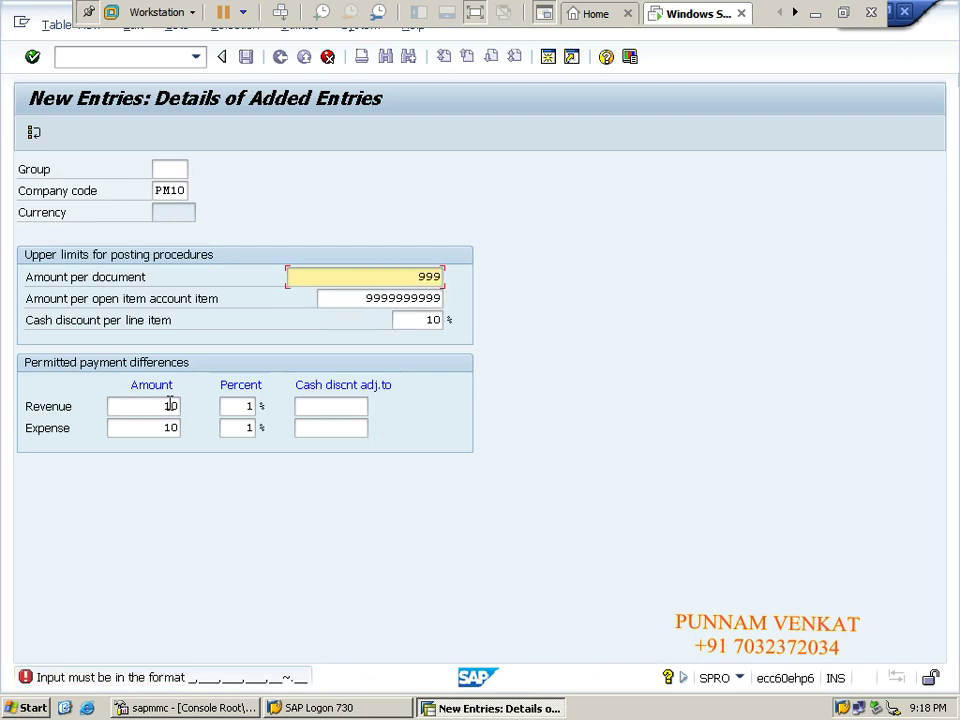
text(9999999)
key(Return)
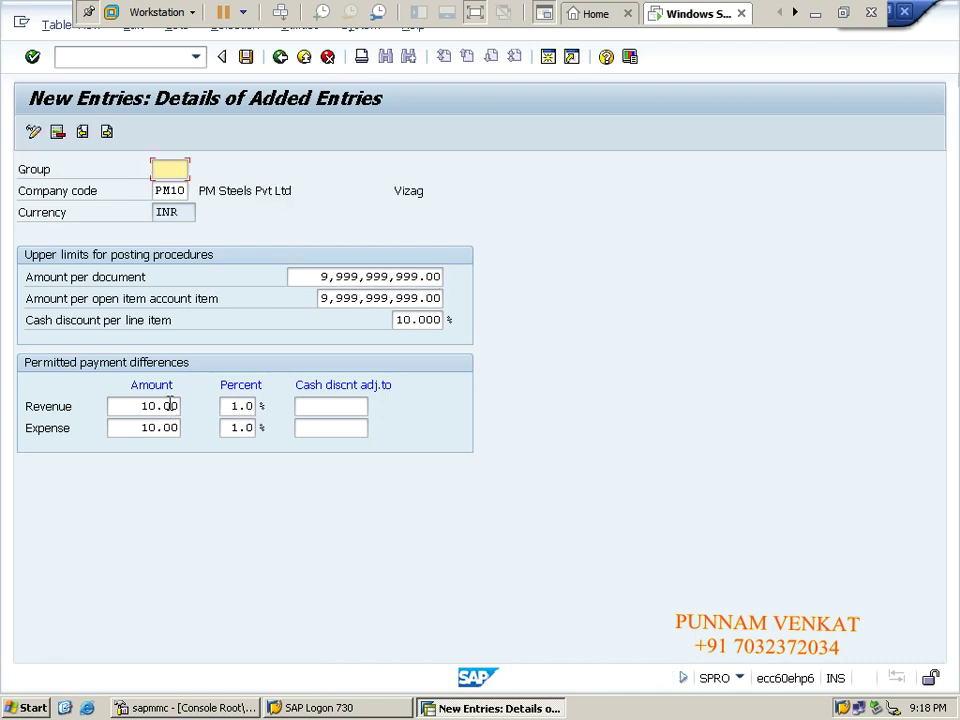
Check the entered limits and payment differences, and save the PM10 entry under customizing request EH6K900110.
drag(320, 277, 495, 281)
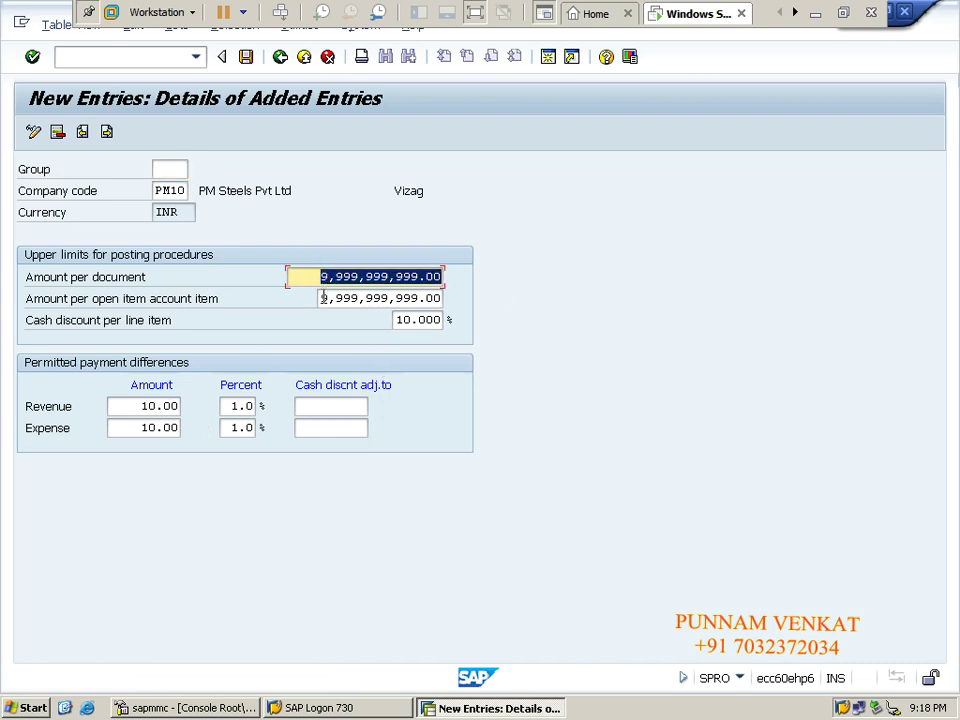
drag(321, 298, 476, 311)
click(397, 320)
drag(397, 320, 455, 327)
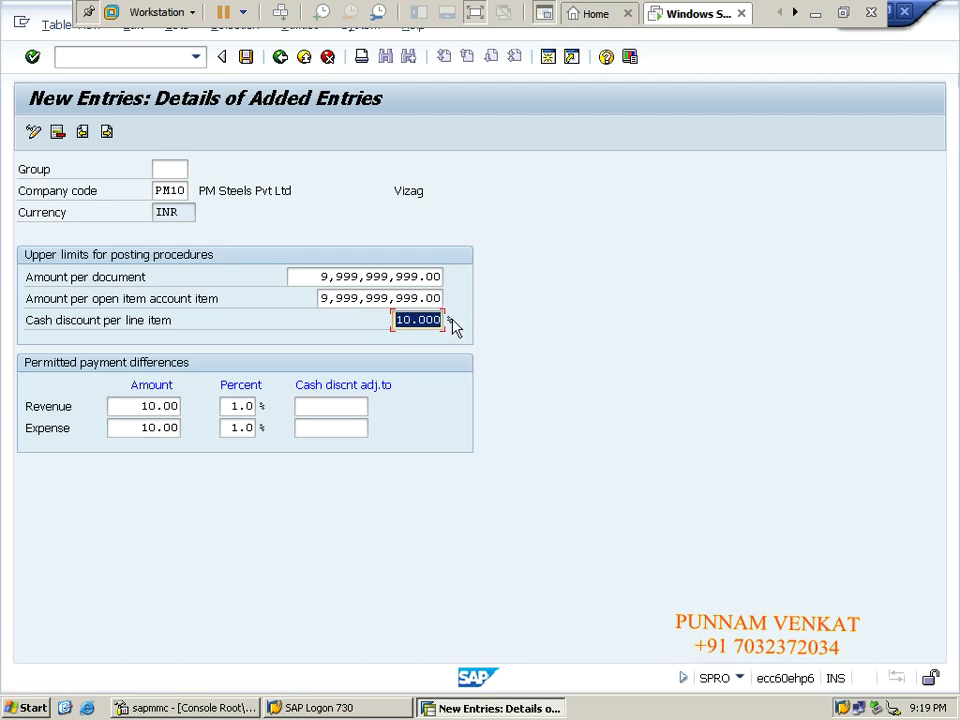
drag(135, 406, 194, 410)
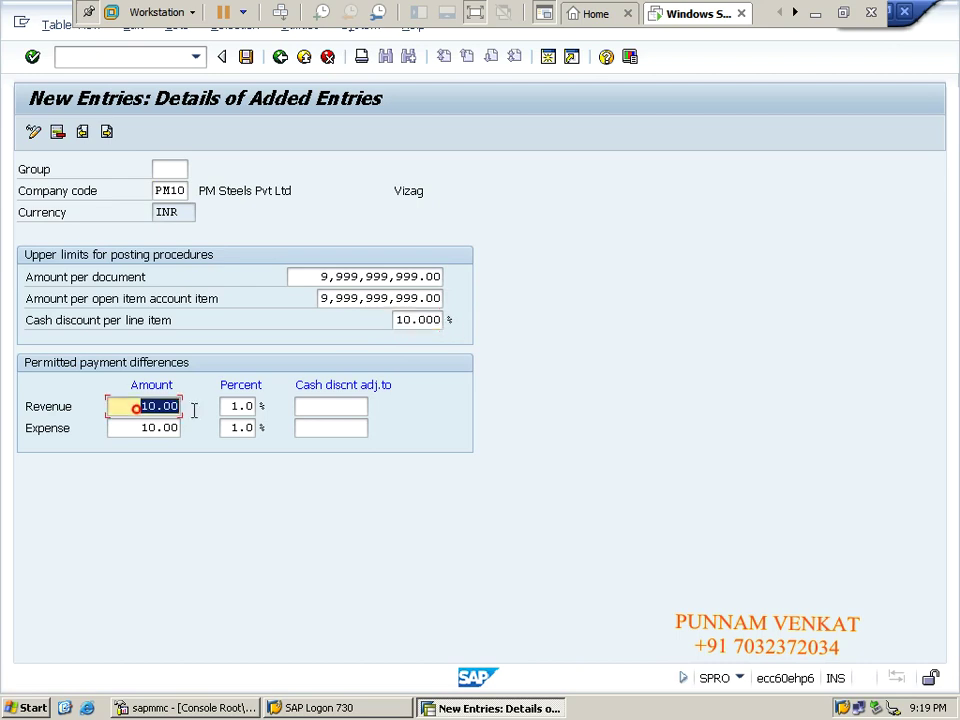
drag(137, 427, 186, 474)
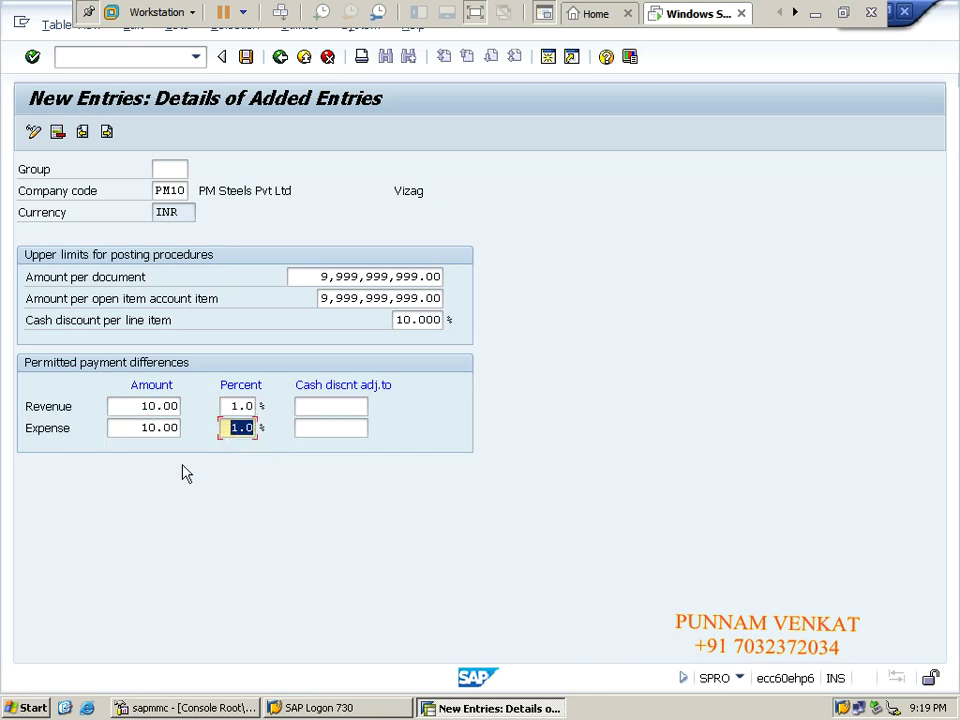
key(Return)
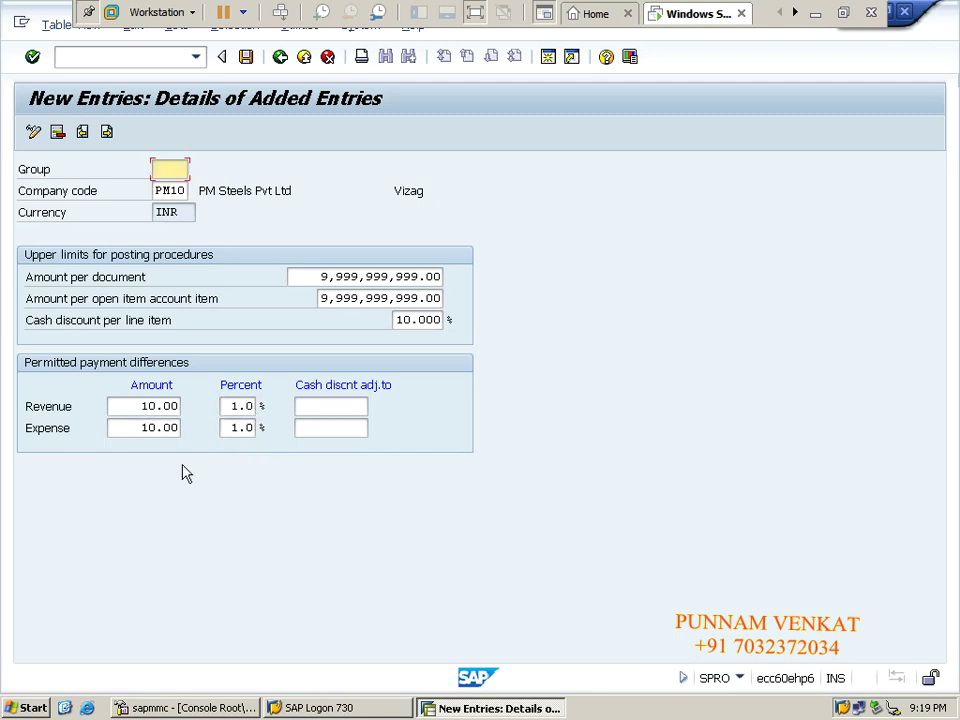
click(246, 57)
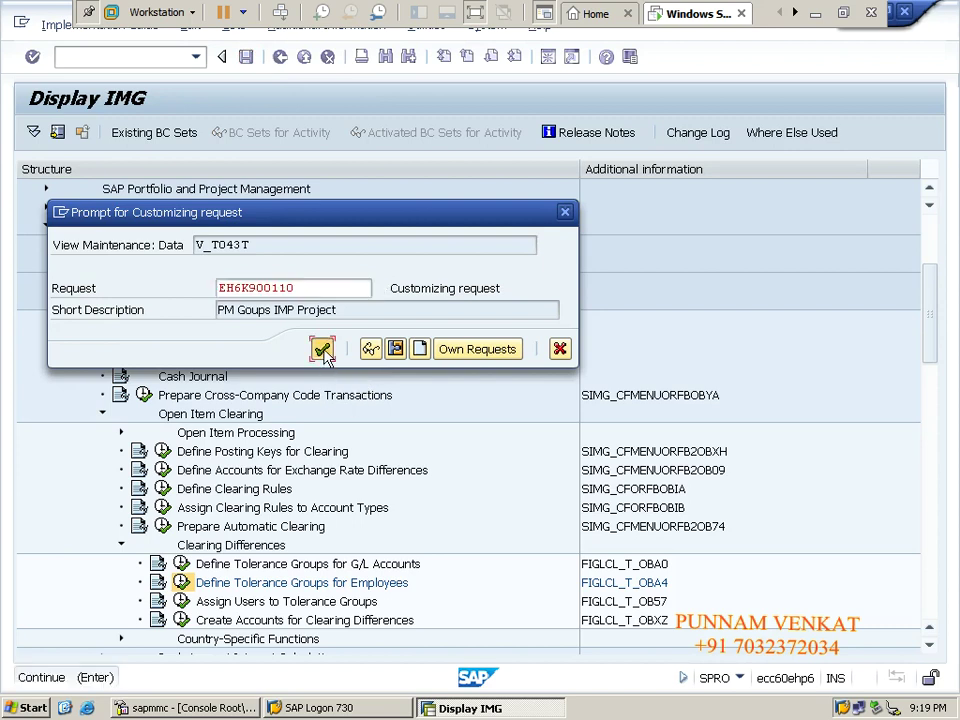
click(322, 349)
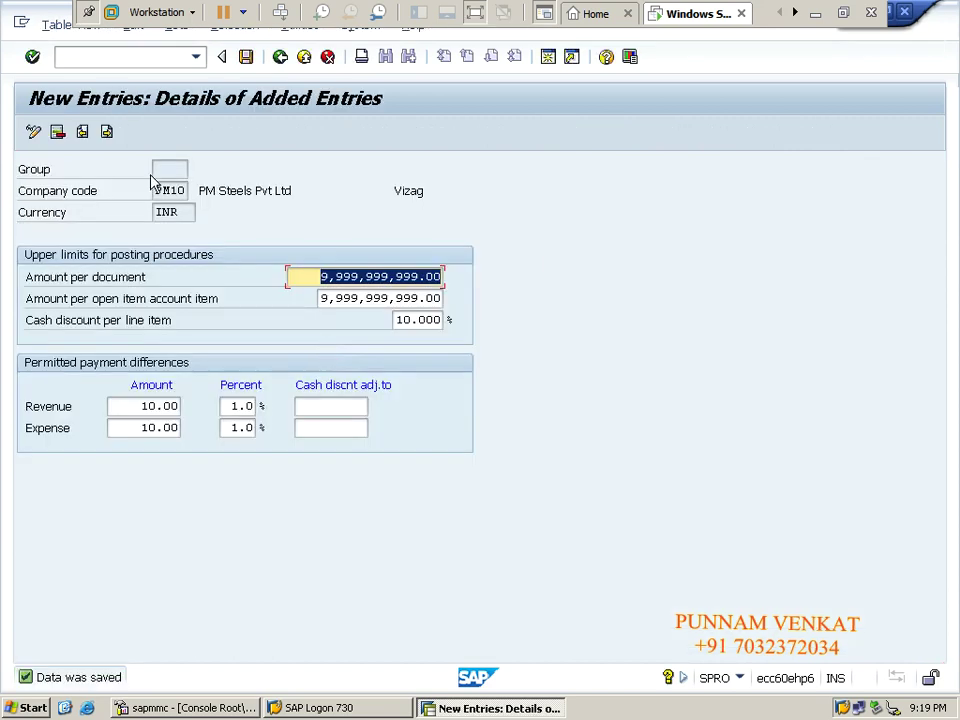
click(107, 133)
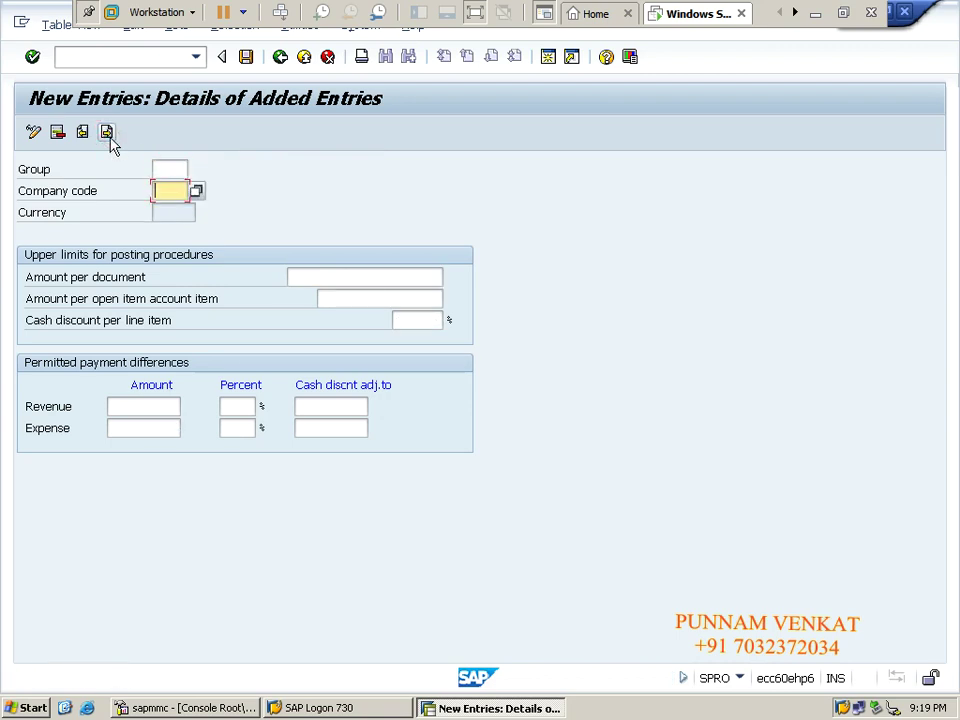
text(PM20)
key(Tab)
key(Down)
key(Tab)
key(shift+Tab)
key(Tab)
key(shift+Tab)
key(Delete)
key(Down)
key(Tab)
key(Down)
key(Tab)
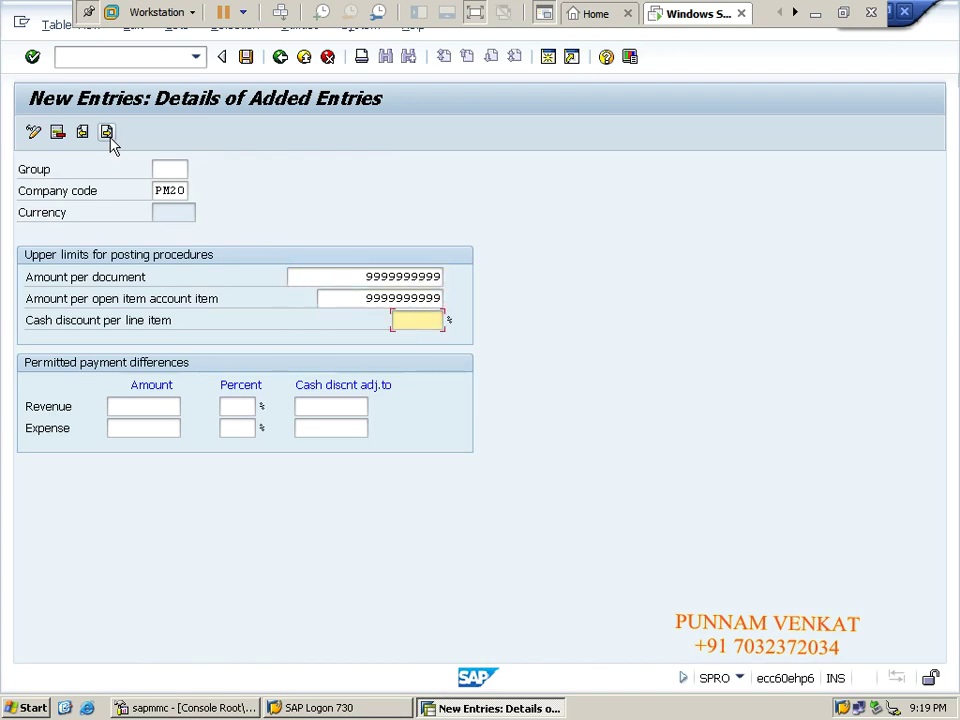
Set the cash discount per line item to 10 percent and the permitted revenue and expense differences to amount 10 and 1 percent.
text(10)
key(Tab)
key(Down)
key(Tab)
key(Down)
key(Tab)
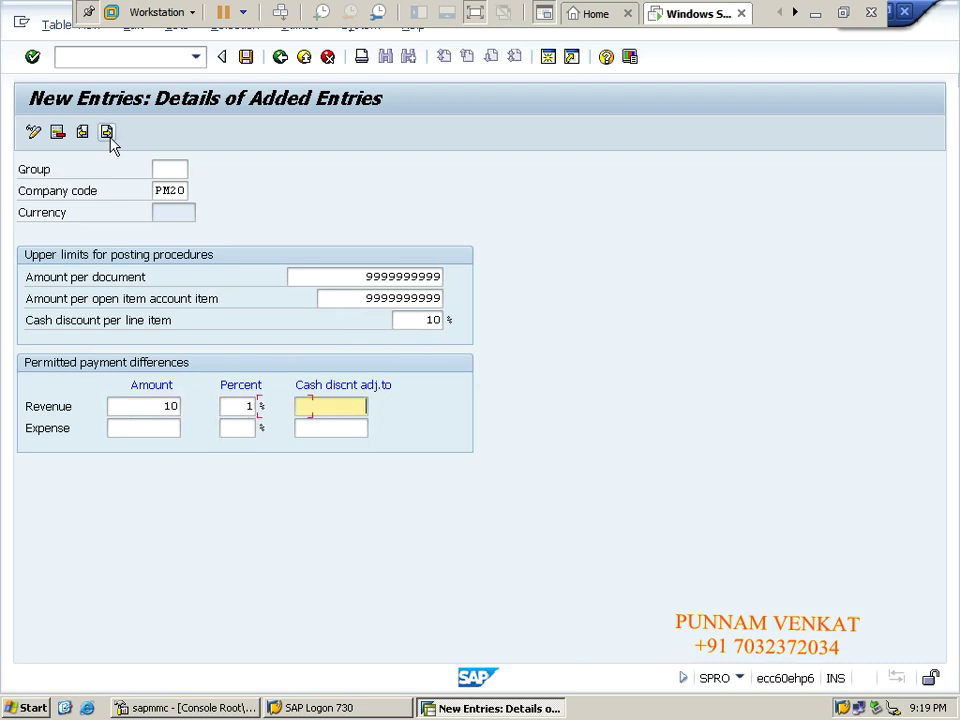
key(Tab)
key(Down)
key(Tab)
key(Down)
key(Tab)
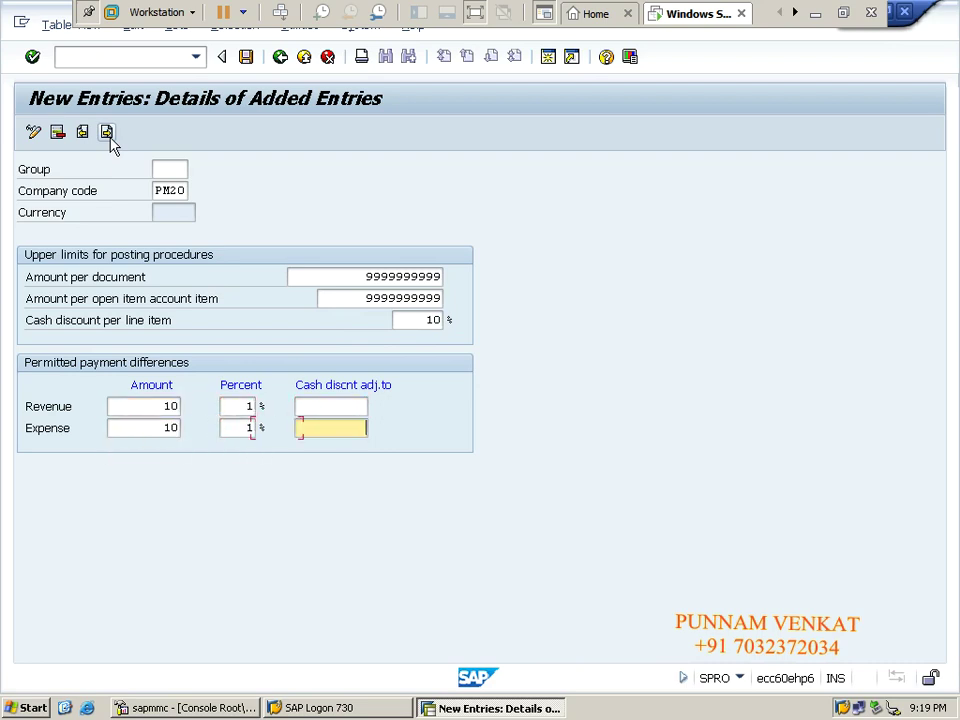
Validate and save the PM20 tolerance entry, and check its blank group and company code.
key(Return)
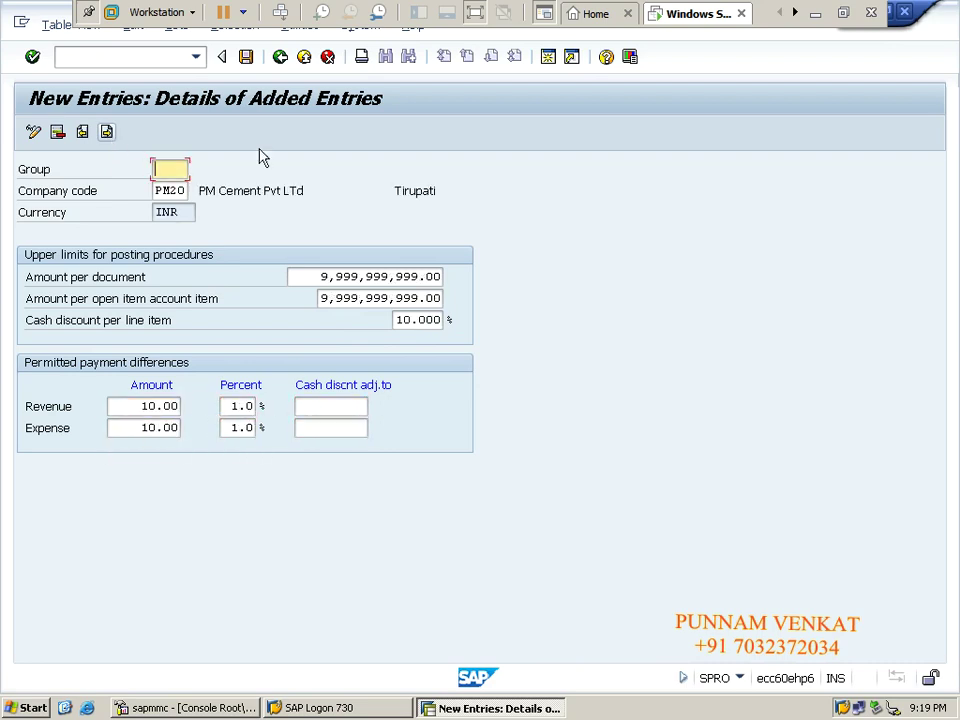
click(248, 59)
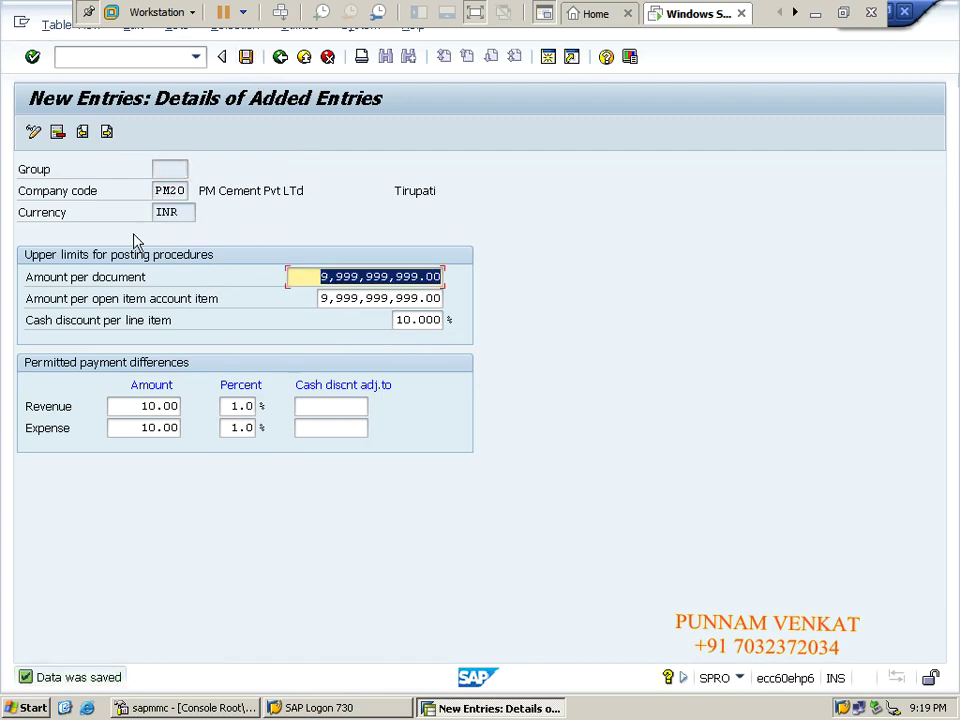
click(157, 191)
double_click(155, 190)
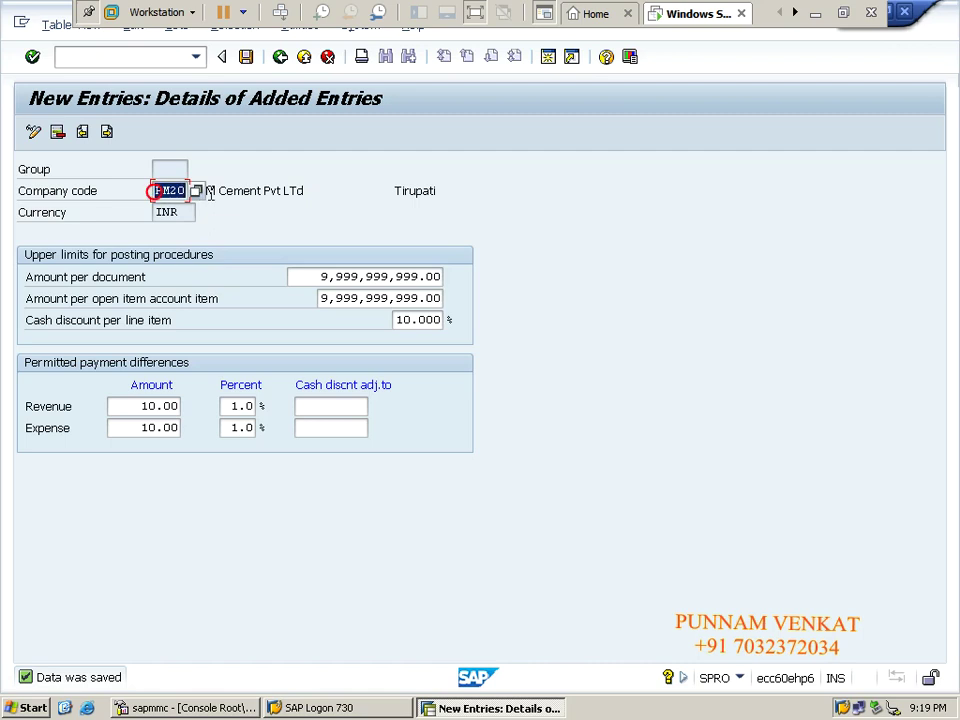
click(175, 170)
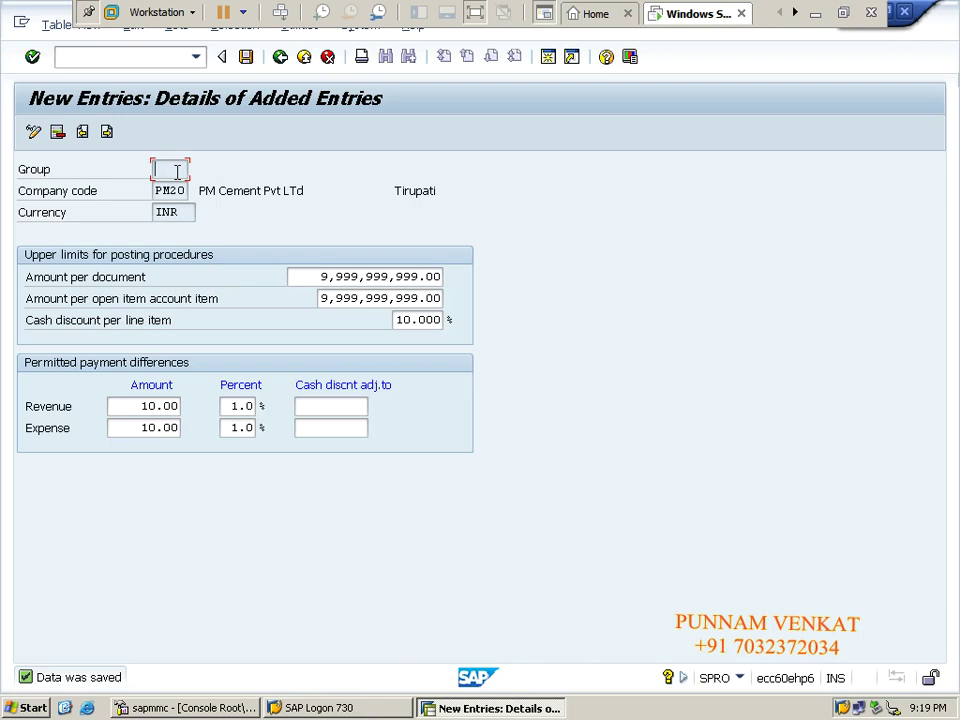
drag(154, 190, 188, 189)
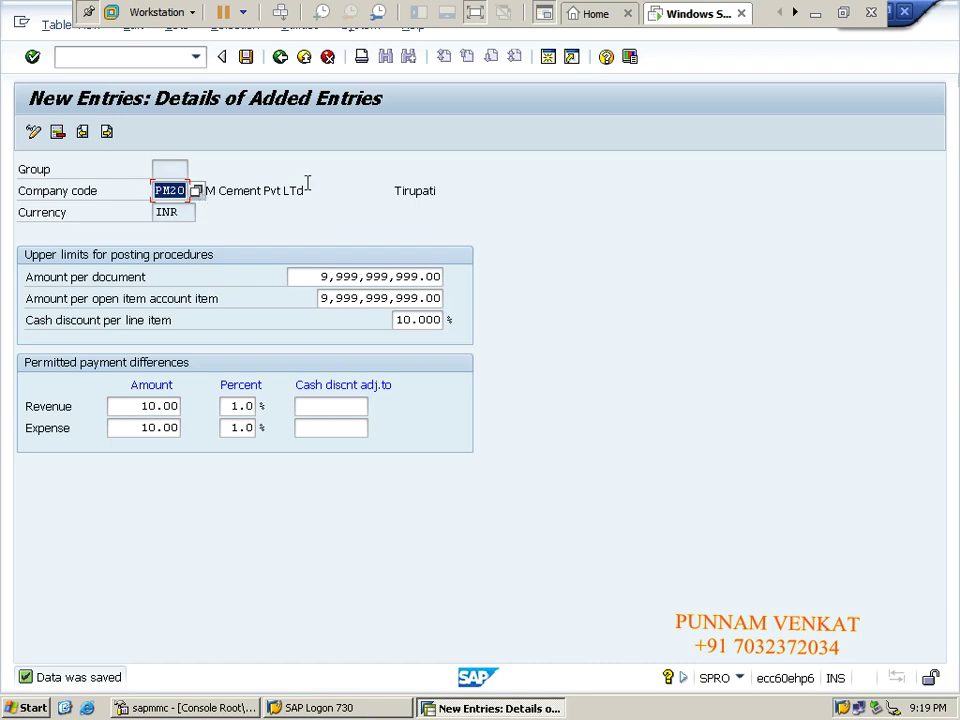
Return to the implementation guide and open Assign Users to Tolerance Groups.
click(279, 57)
click(279, 57)
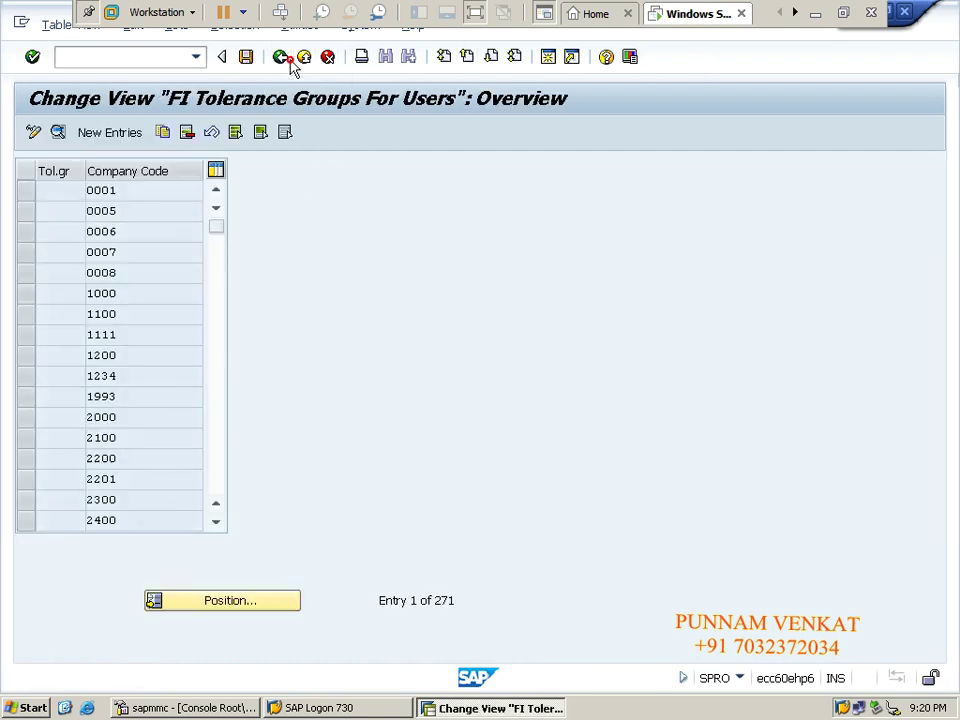
click(284, 58)
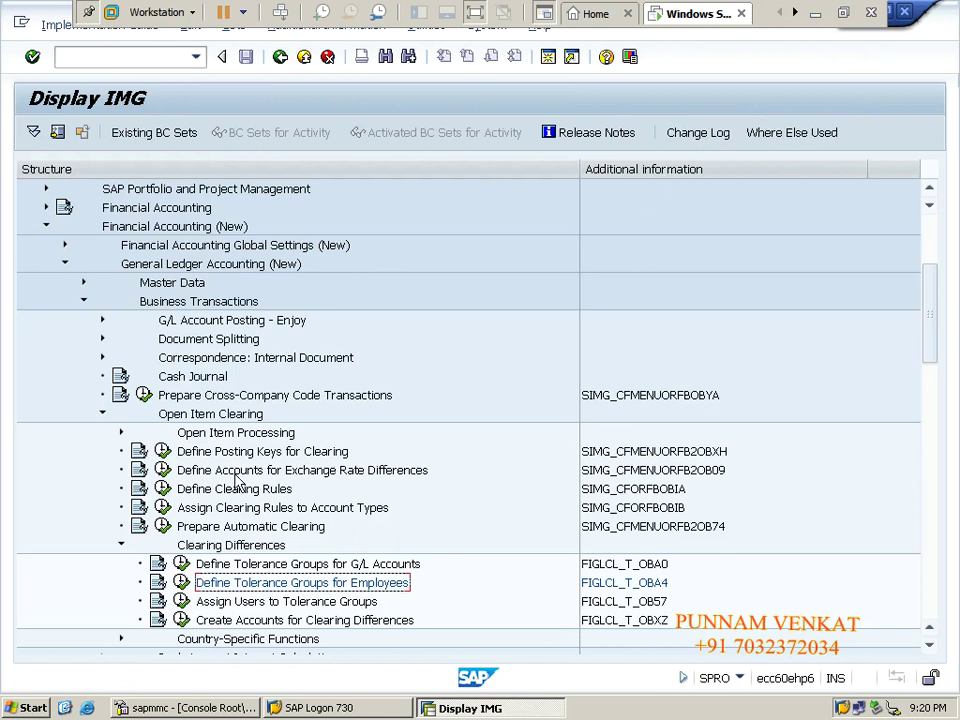
click(205, 603)
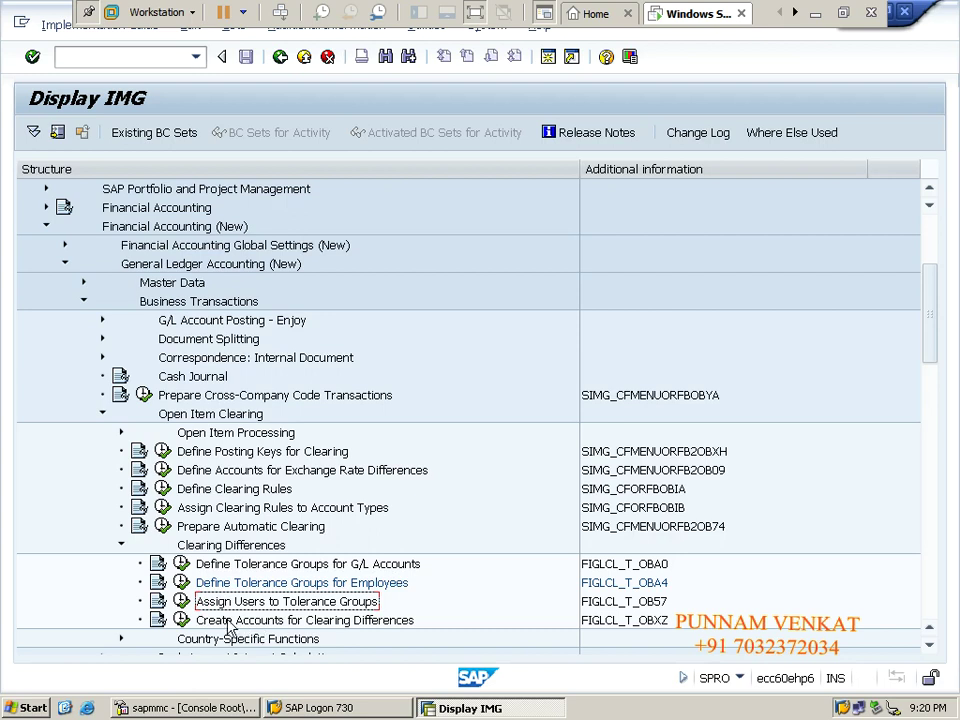
click(182, 601)
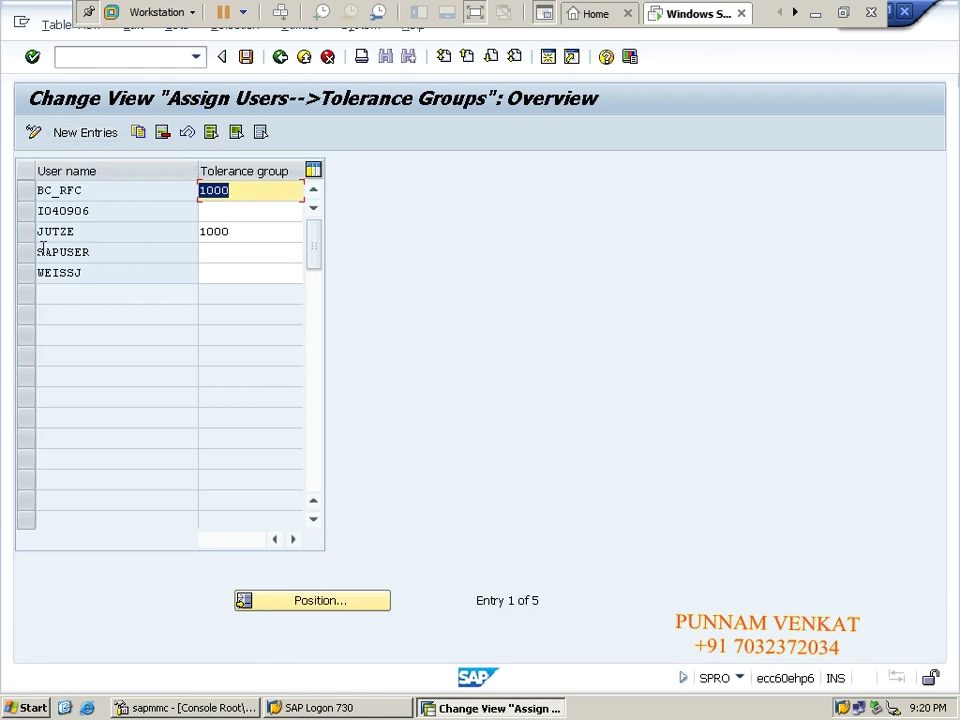
Examine the user-to-tolerance-group assignments and the blank new-entries table, leaving it without adding a user.
double_click(92, 252)
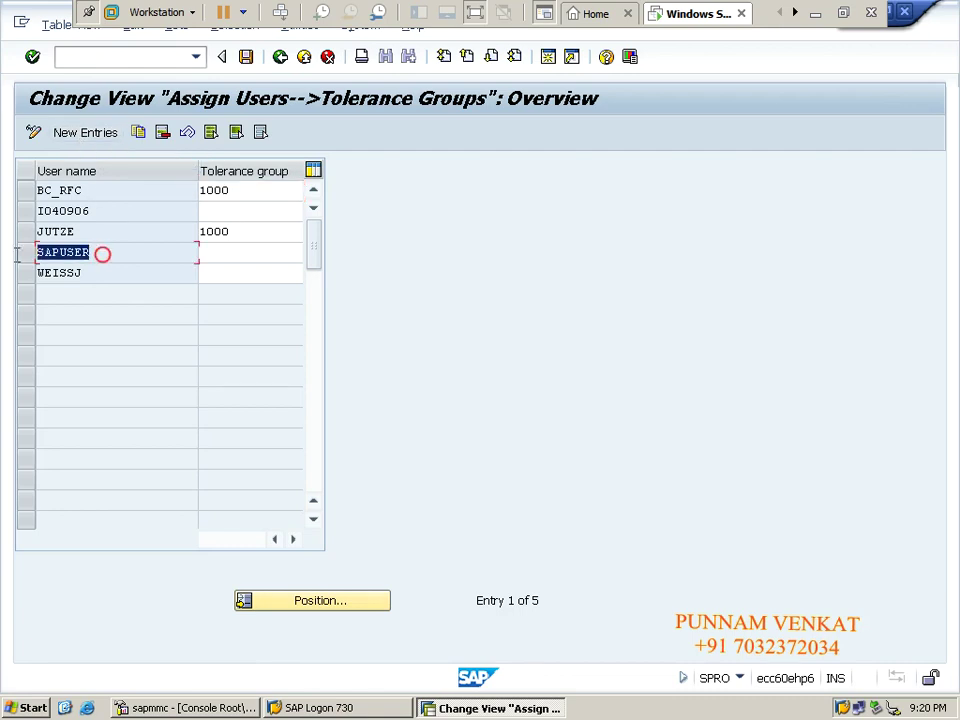
click(224, 254)
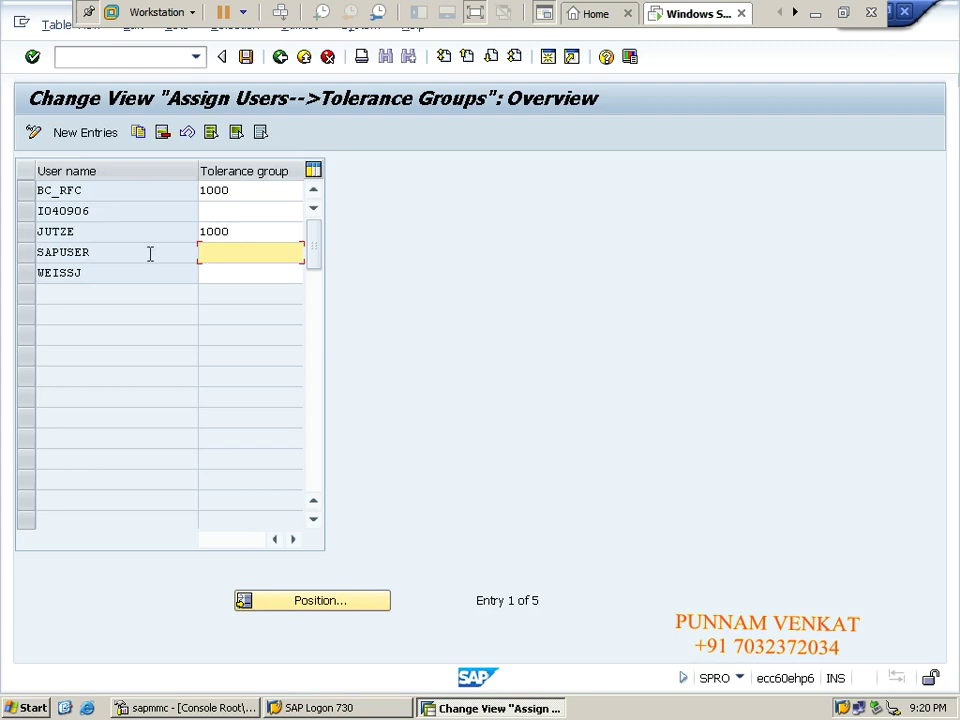
click(87, 134)
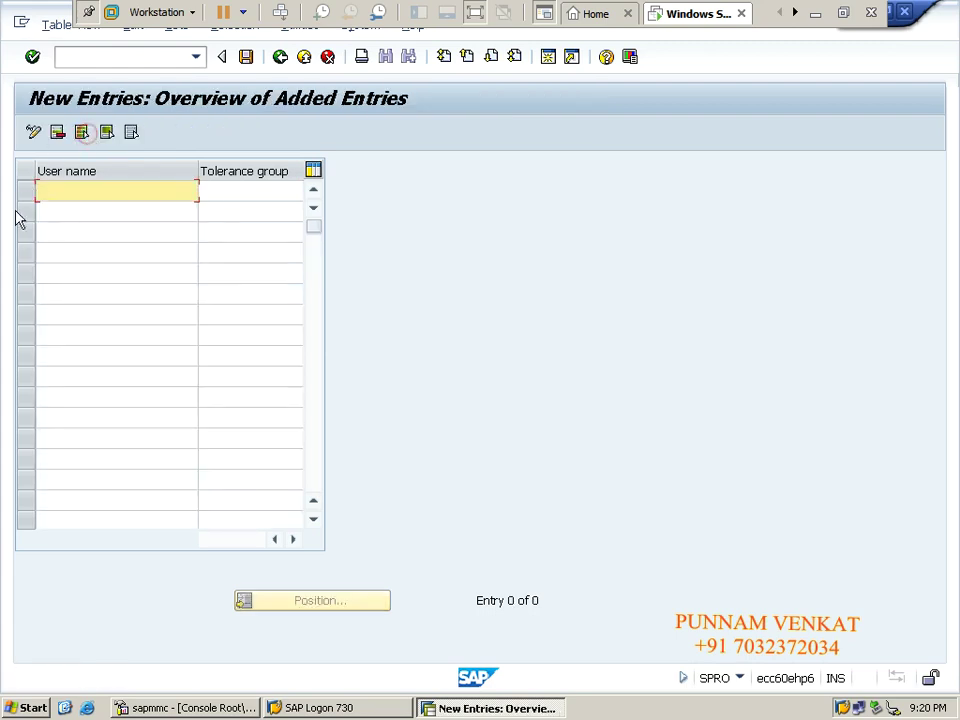
click(62, 191)
click(216, 191)
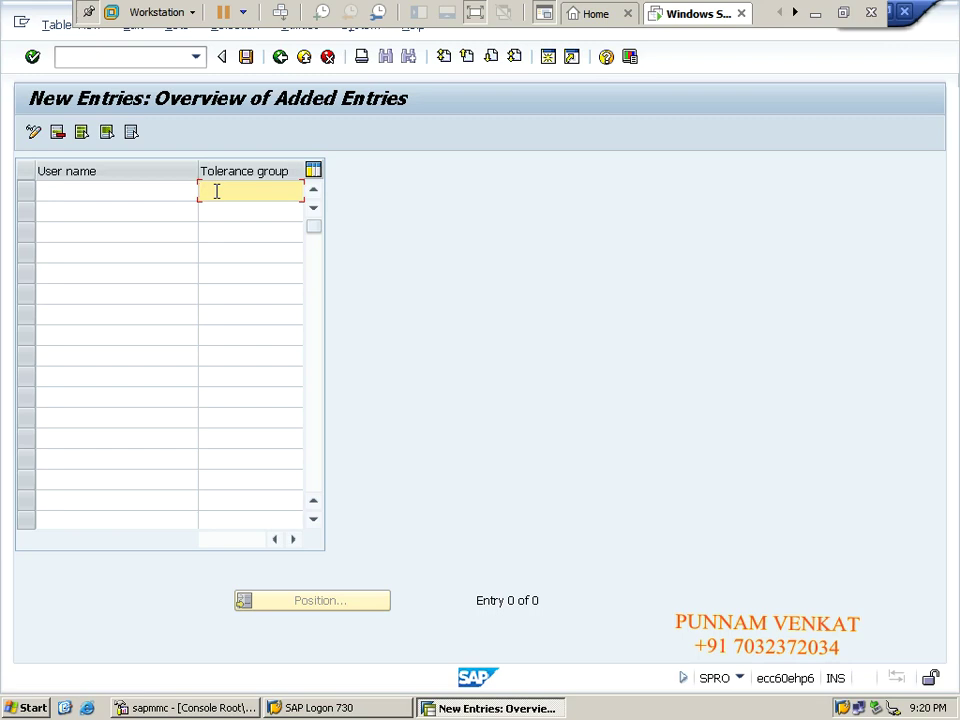
click(334, 57)
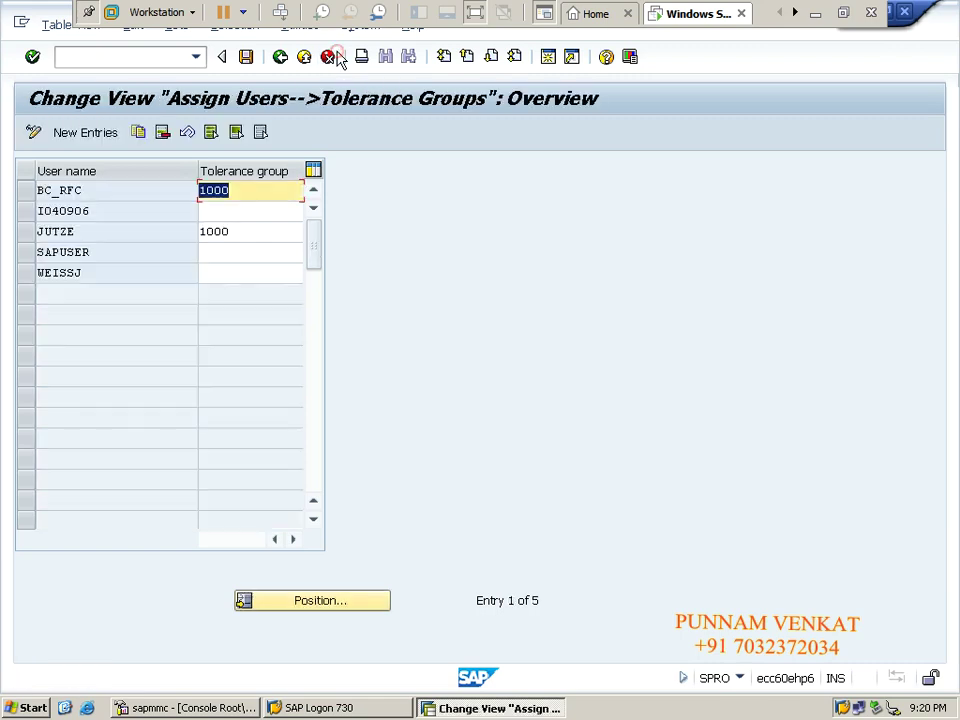
double_click(110, 250)
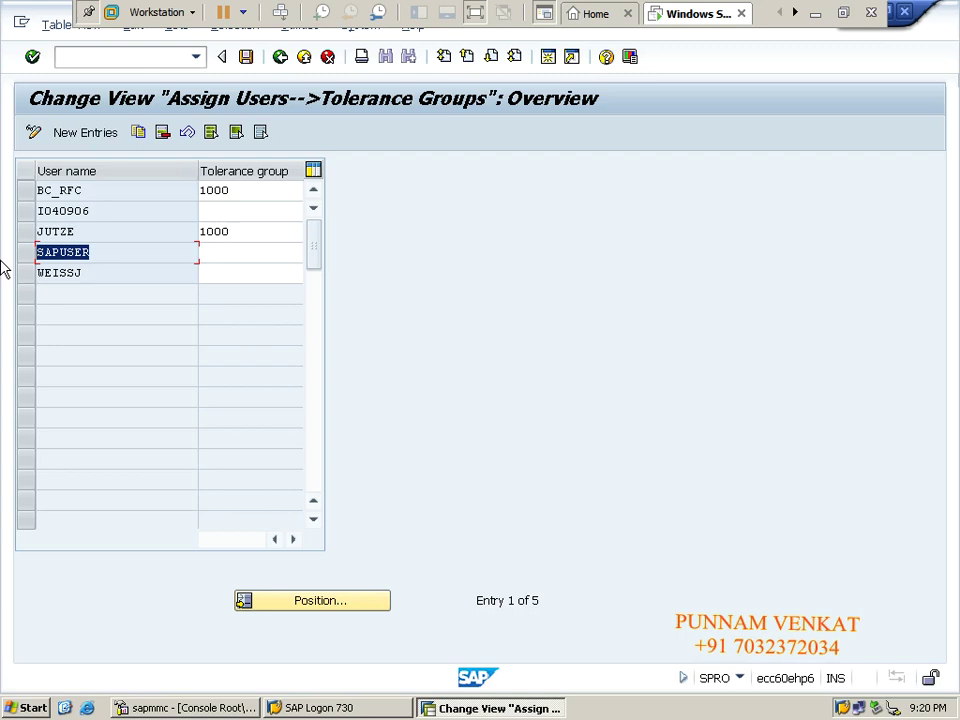
click(87, 133)
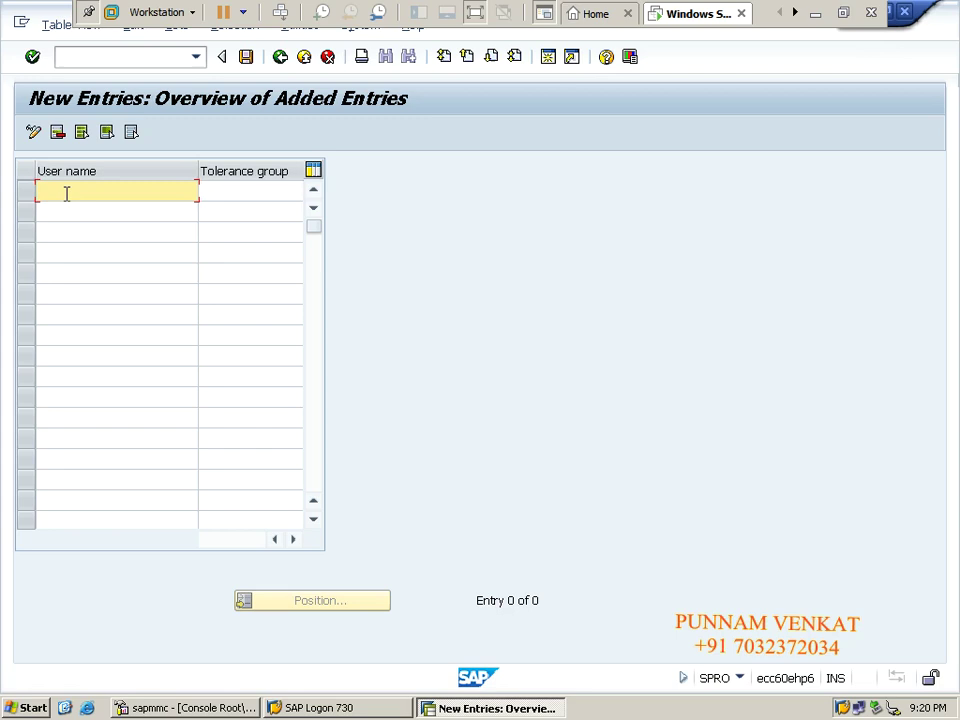
click(327, 57)
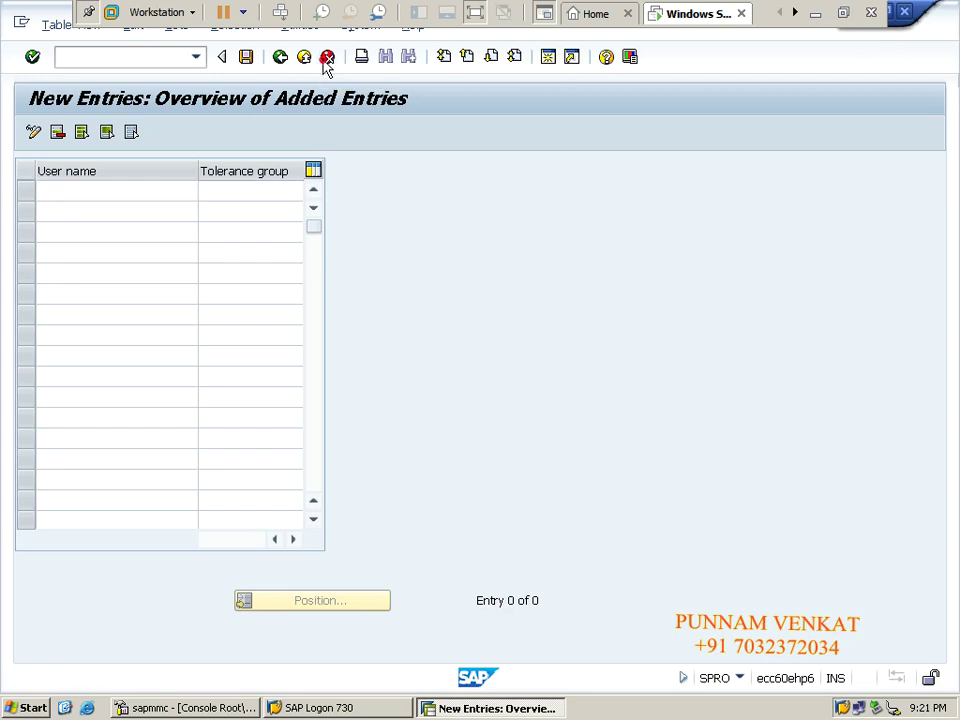
click(246, 57)
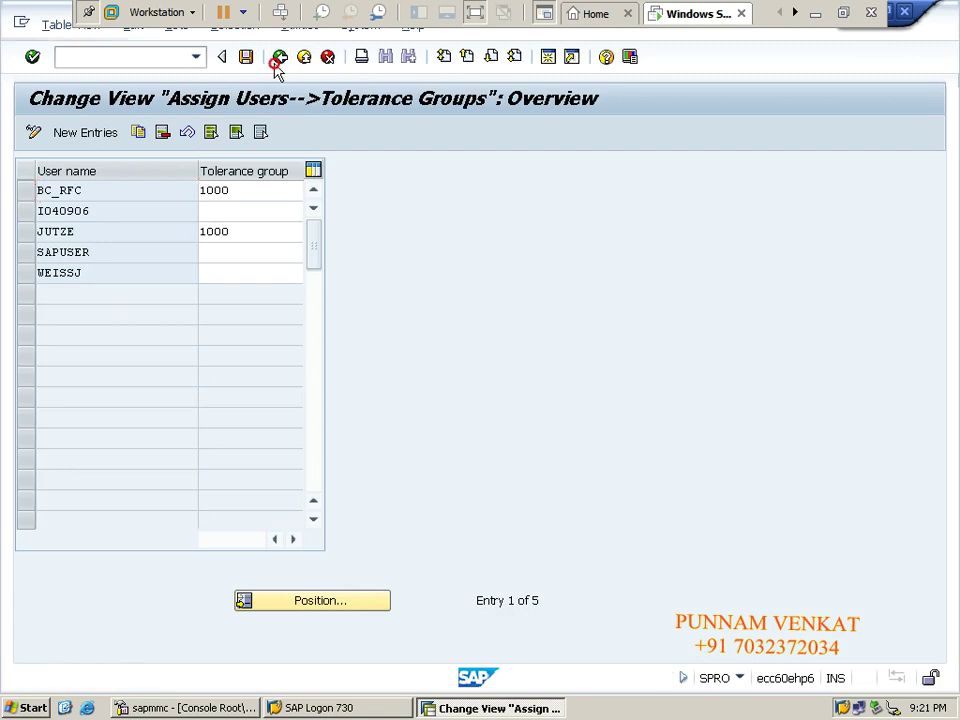
Leave the customizing screens for SAP Easy Access and switch to the Excel workbook.
click(275, 60)
click(275, 60)
click(278, 60)
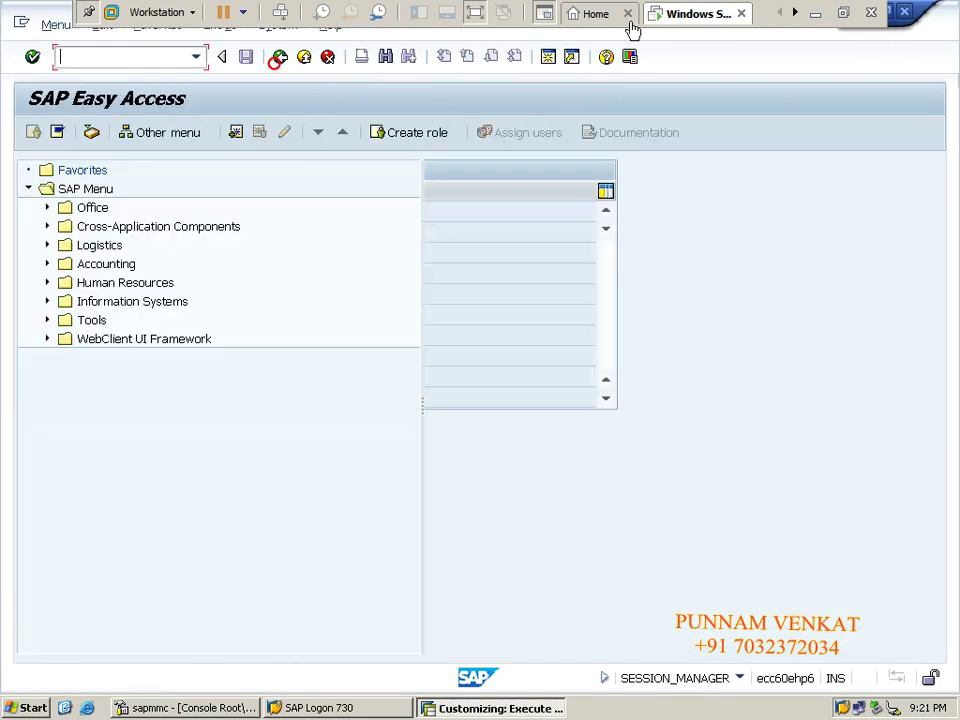
click(817, 15)
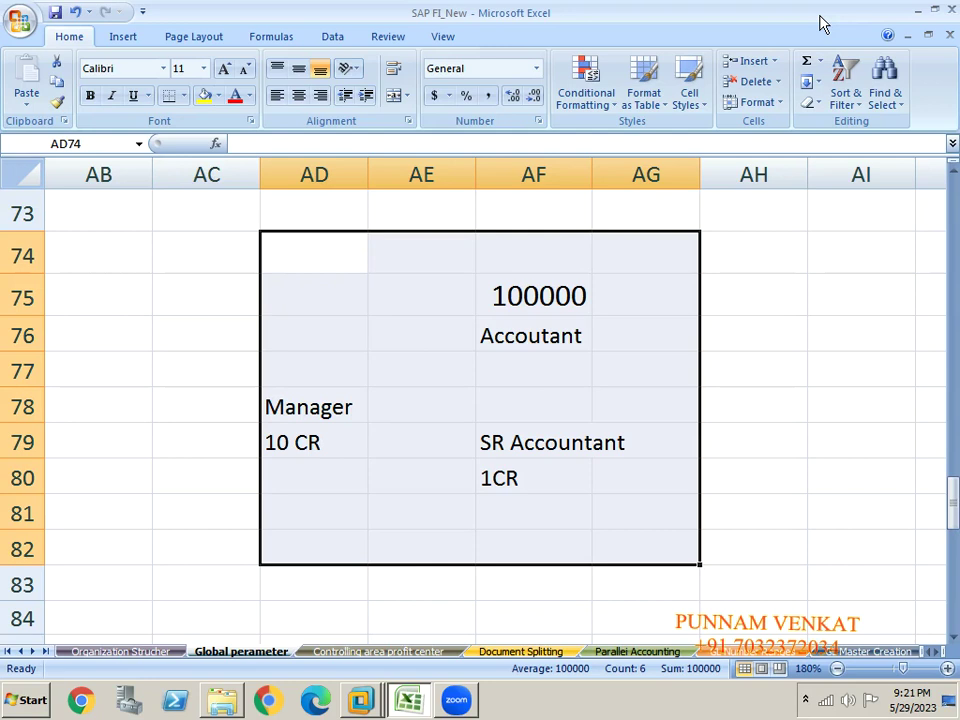
Go to the heading "12.Define Tolerance Groups for G/L Accounts" on the Global perameter sheet.
key(Left)
key(Left)
key(Left)
key(Left)
key(Left)
key(Left)
key(Left)
key(Left)
key(Left)
key(Left)
key(Left)
key(Left)
key(Left)
key(Left)
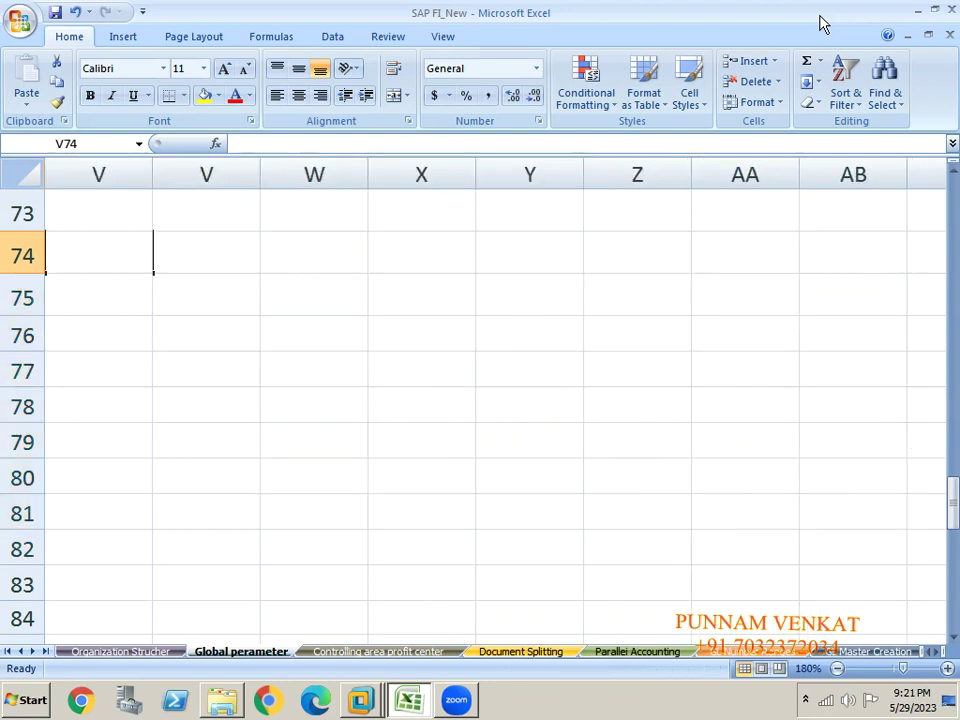
key(Left)
key(Left)
key(Left)
key(Left)
key(Left)
key(Left)
key(Left)
key(Left)
key(Left)
key(Left)
key(Left)
key(Left)
key(Left)
key(Left)
key(Left)
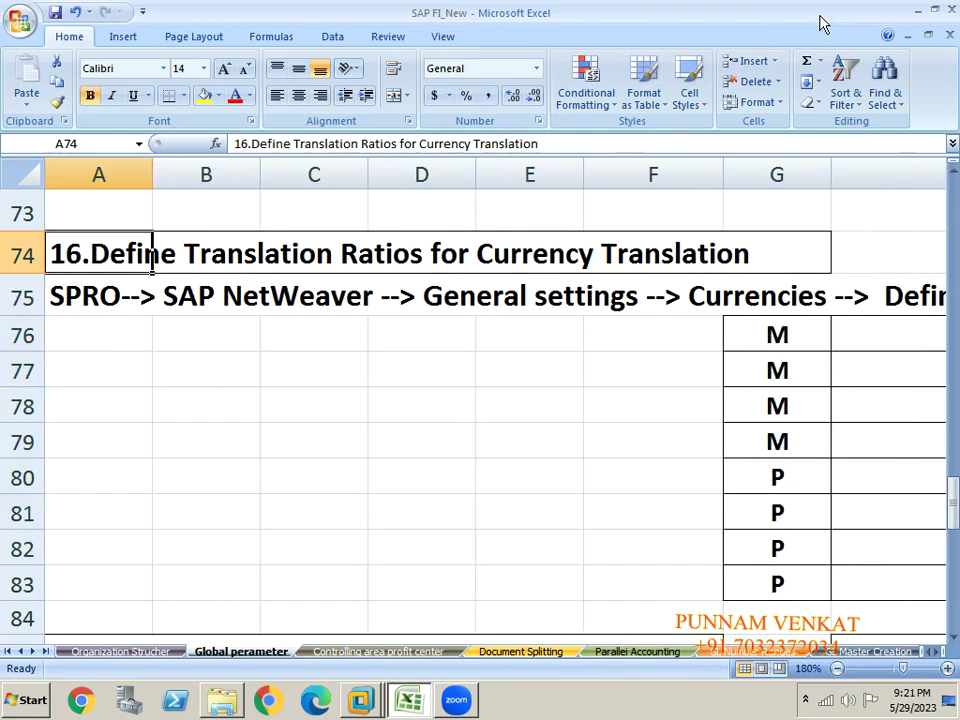
key(Up)
key(Up)
key(Up)
key(Up)
key(Up)
key(Up)
key(Up)
key(Up)
key(Up)
key(Up)
key(Up)
key(Up)
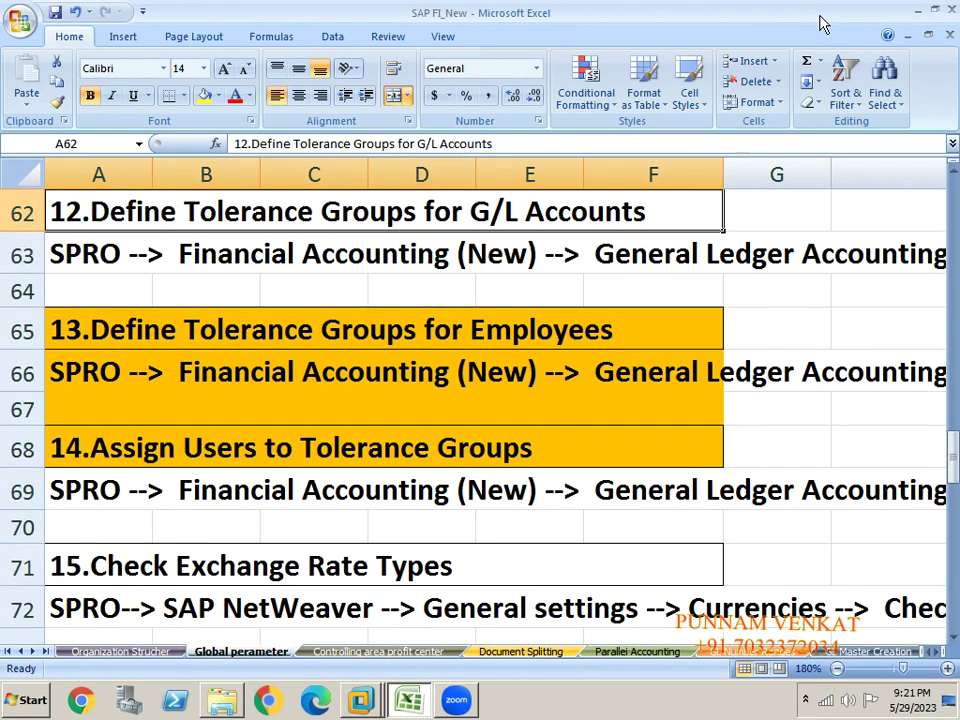
key(Up)
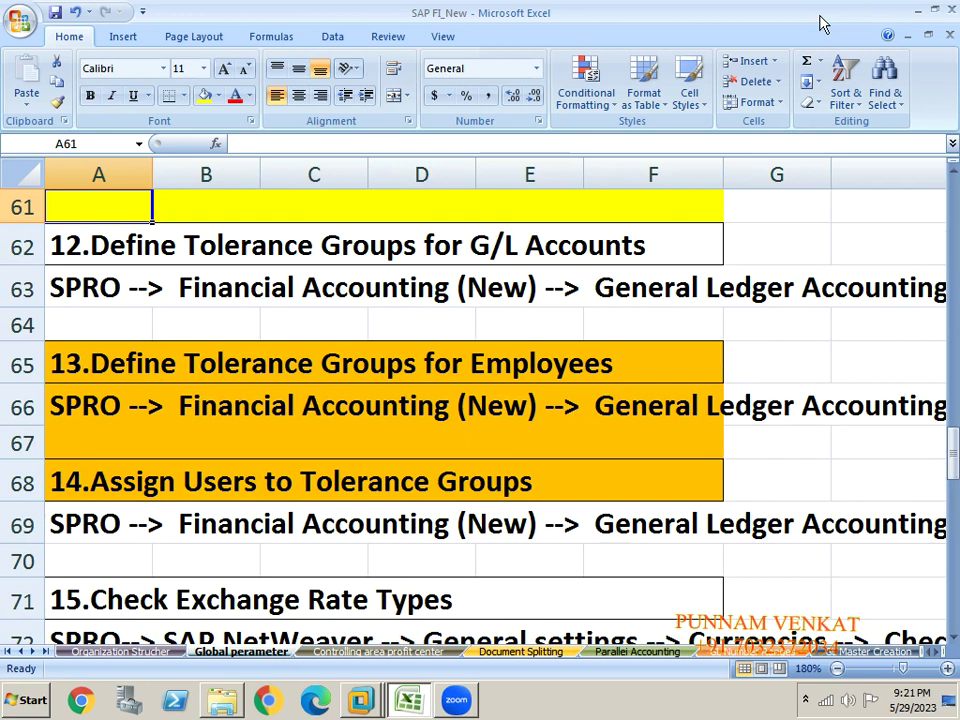
key(Down)
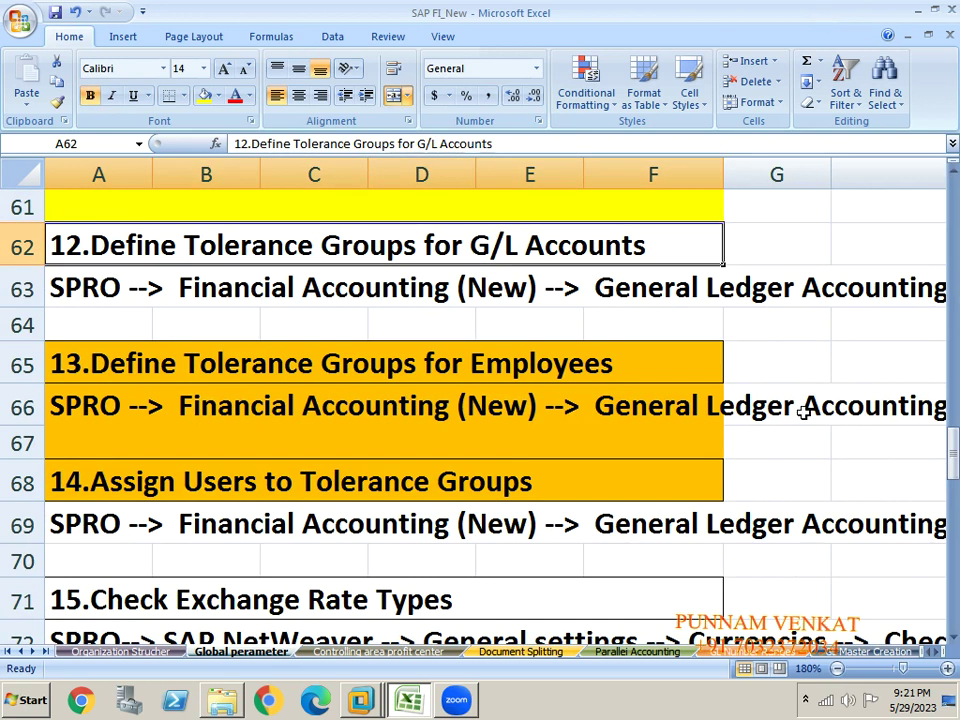
click(318, 653)
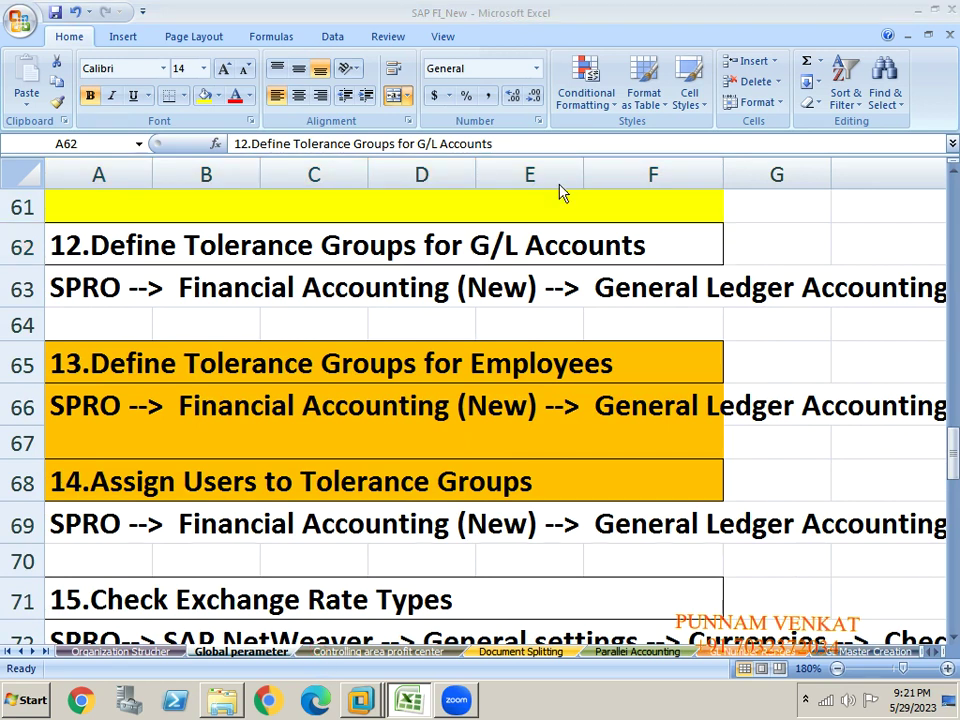
click(423, 68)
Remove the fill colour from the employee tolerance group and user assignment notes in A65:F69.
click(235, 372)
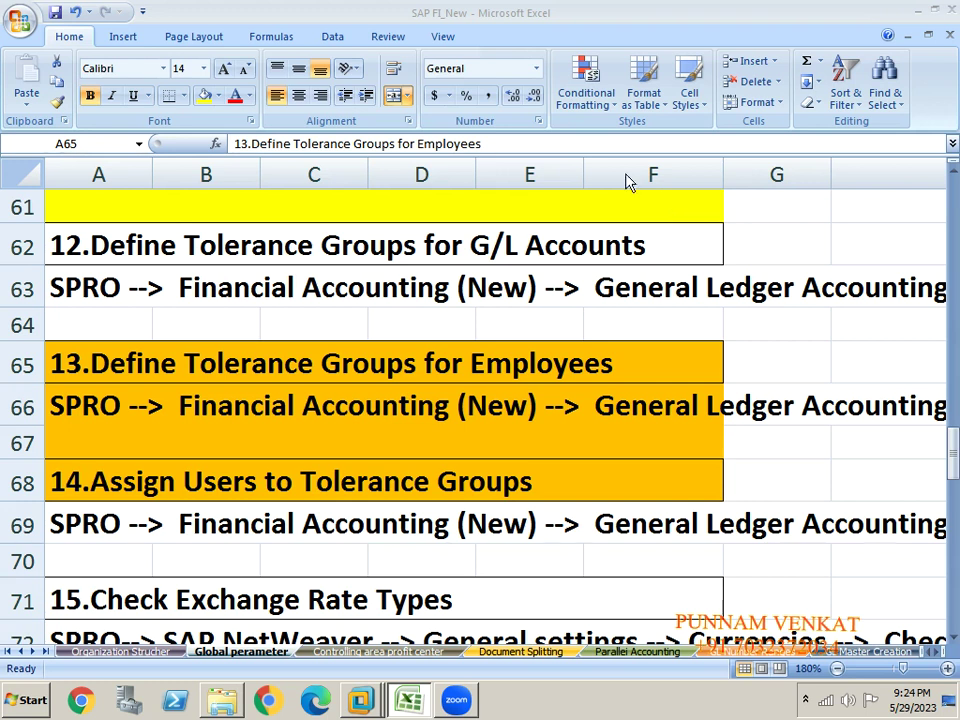
click(624, 42)
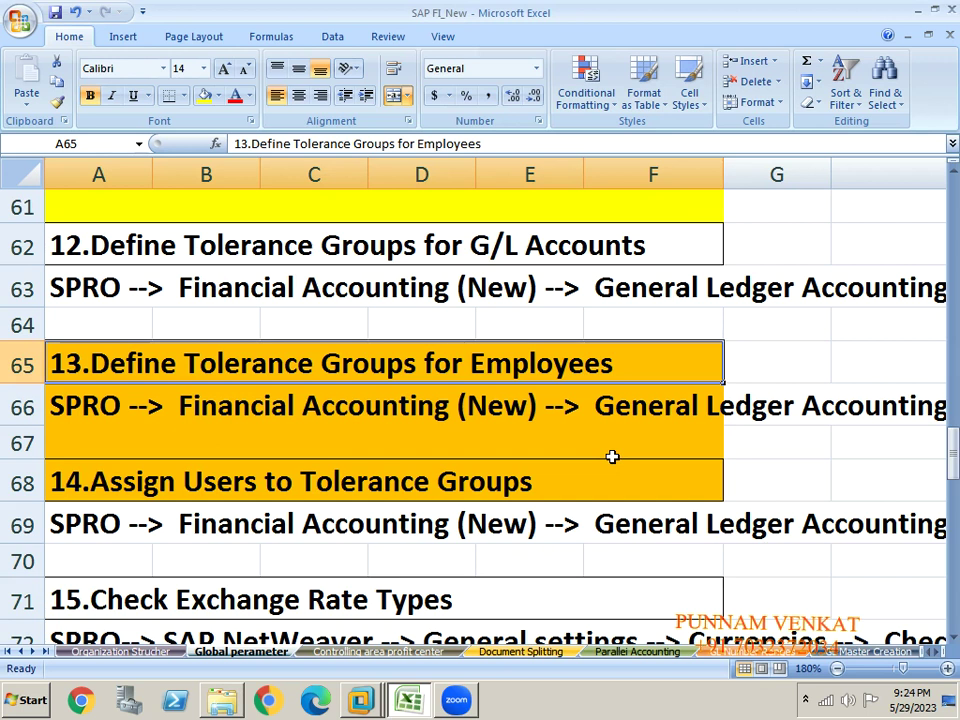
key(Up)
key(Down)
key(shift+Right)
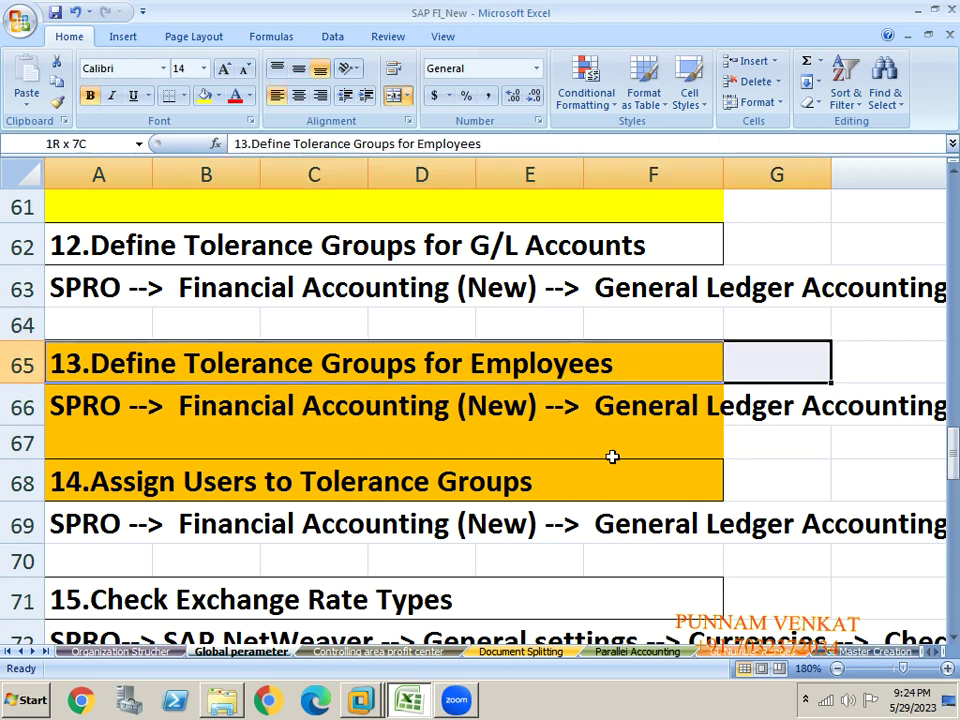
key(shift+Left)
key(shift+Down)
key(shift+Down)
key(shift+Down)
key(shift+Down)
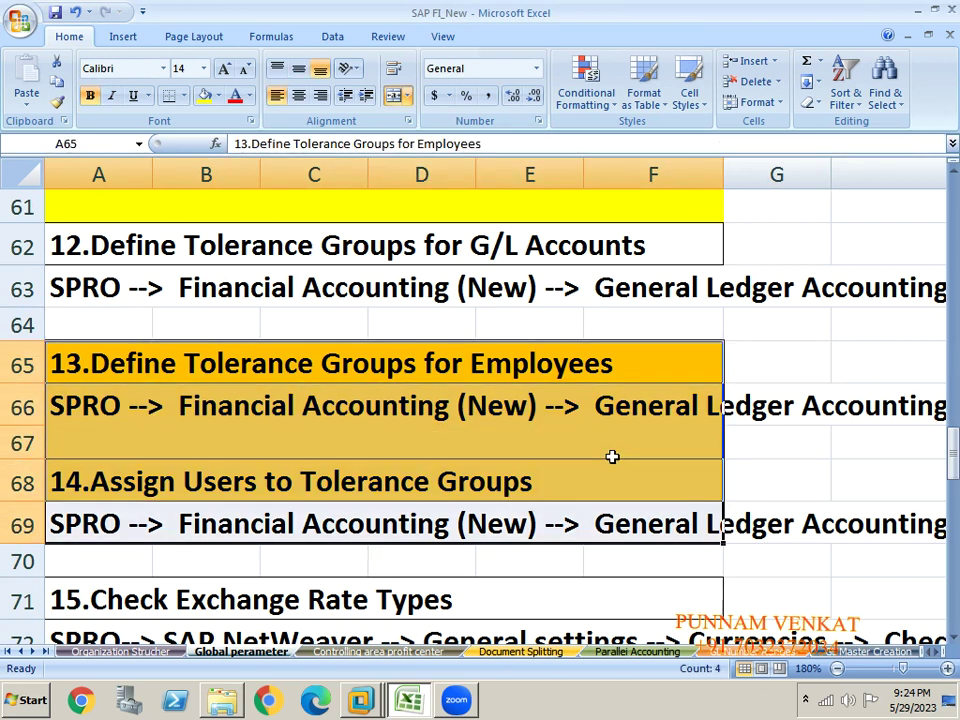
click(219, 96)
click(264, 254)
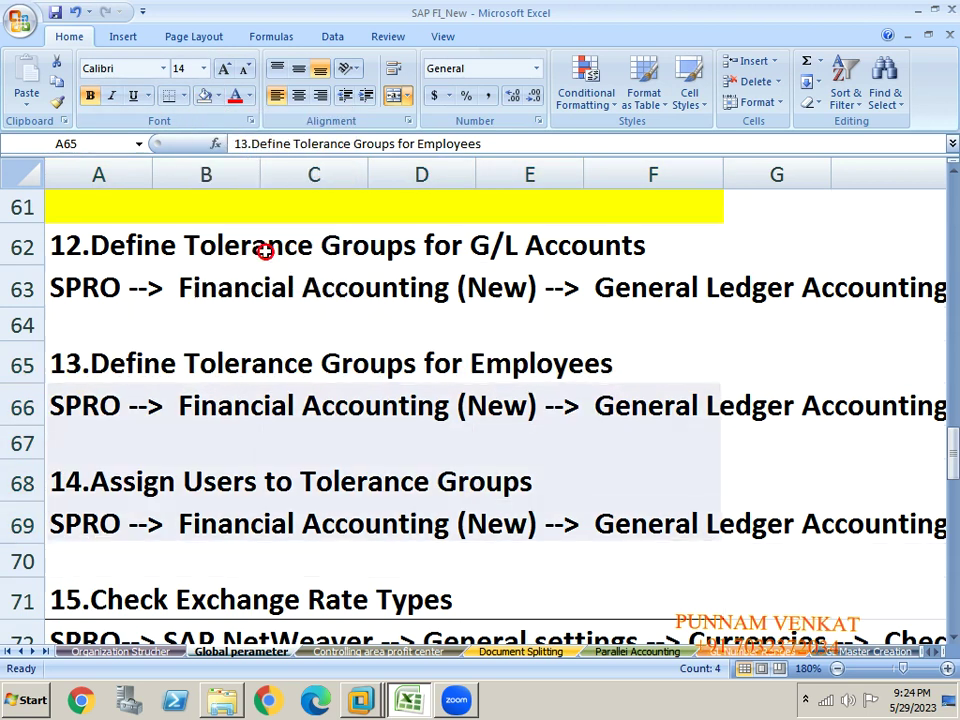
Go down the Global perameter notes to the headings "15.Check Exchange Rate Types" and "16.Define Translation Ratios for Currency Translation".
click(291, 305)
key(Down)
key(Down)
key(Down)
key(Down)
key(Down)
key(Down)
key(Down)
key(Down)
key(Down)
key(Down)
key(Down)
key(Down)
key(Down)
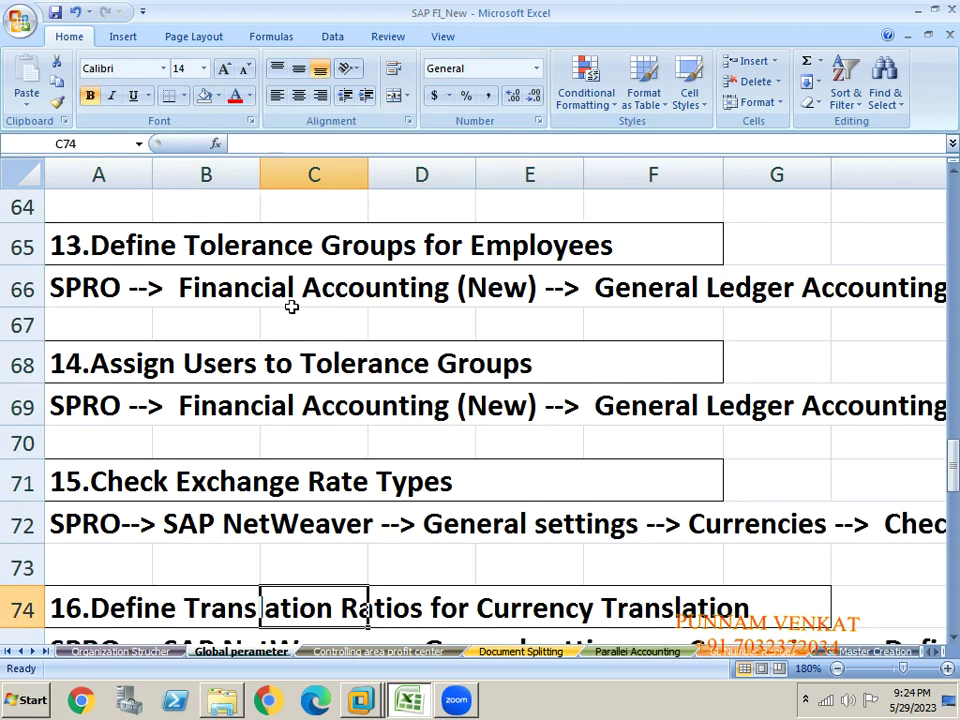
key(Down)
key(Down)
key(Down)
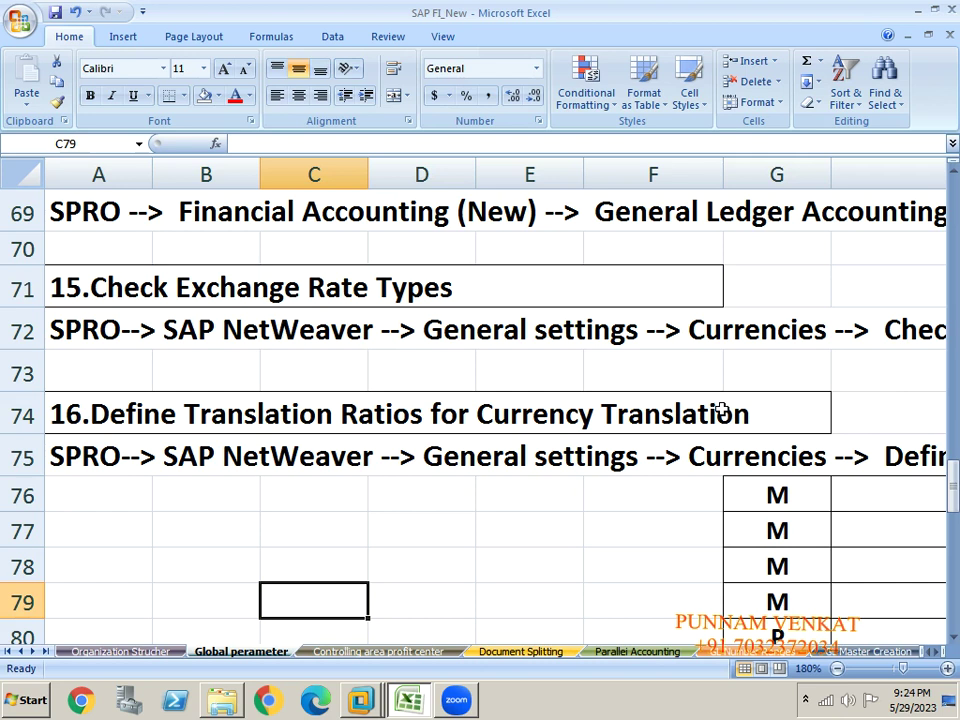
Switch to SAP Easy Access, run transaction SPRO and display the SAP Reference IMG.
key(alt+Tab)
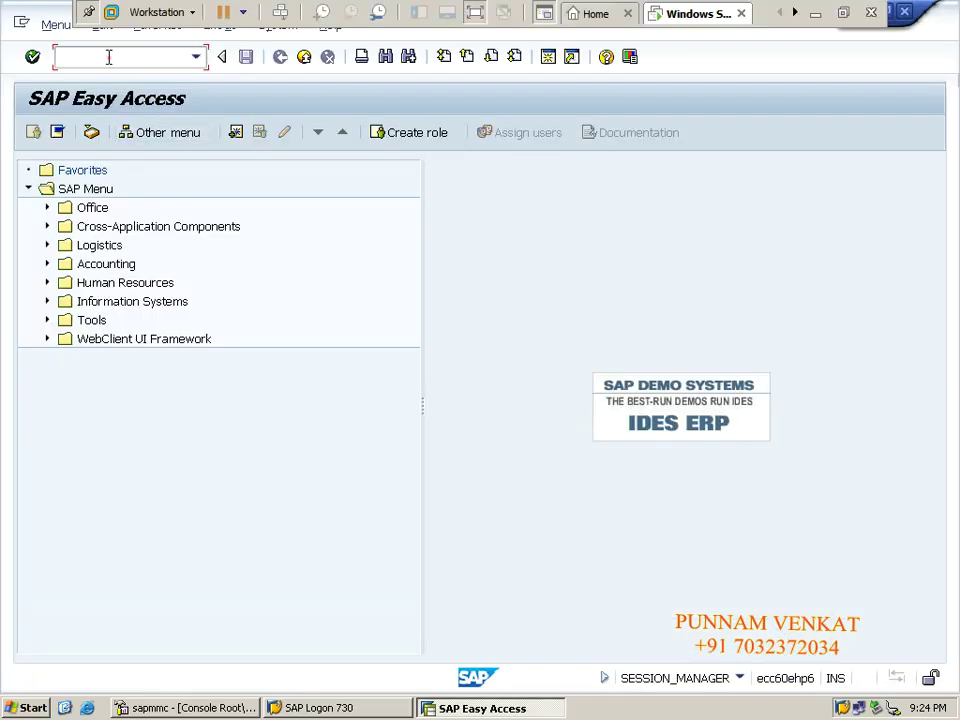
click(108, 57)
text(SPRO)
key(Return)
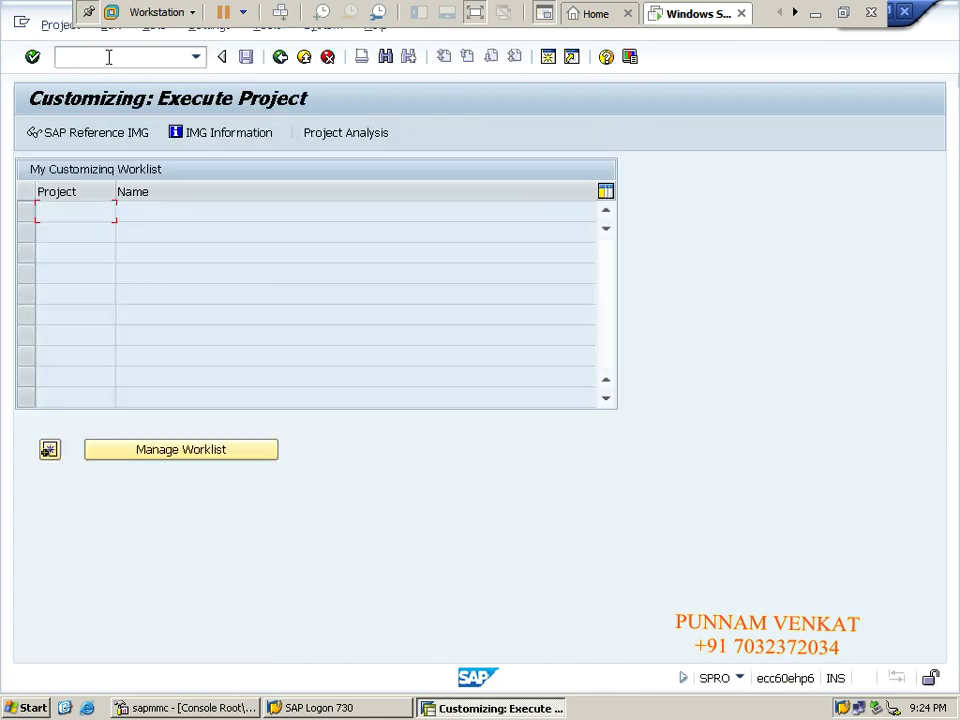
click(80, 133)
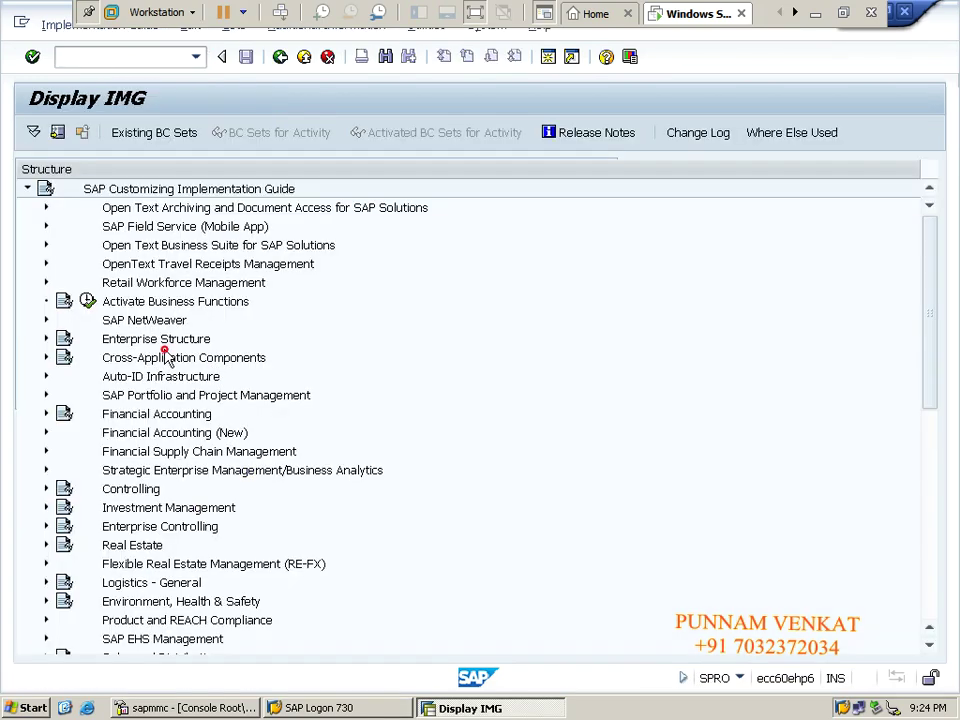
Expand Financial Accounting (New), General Ledger Accounting (New) and Business Transactions in the IMG structure.
click(166, 357)
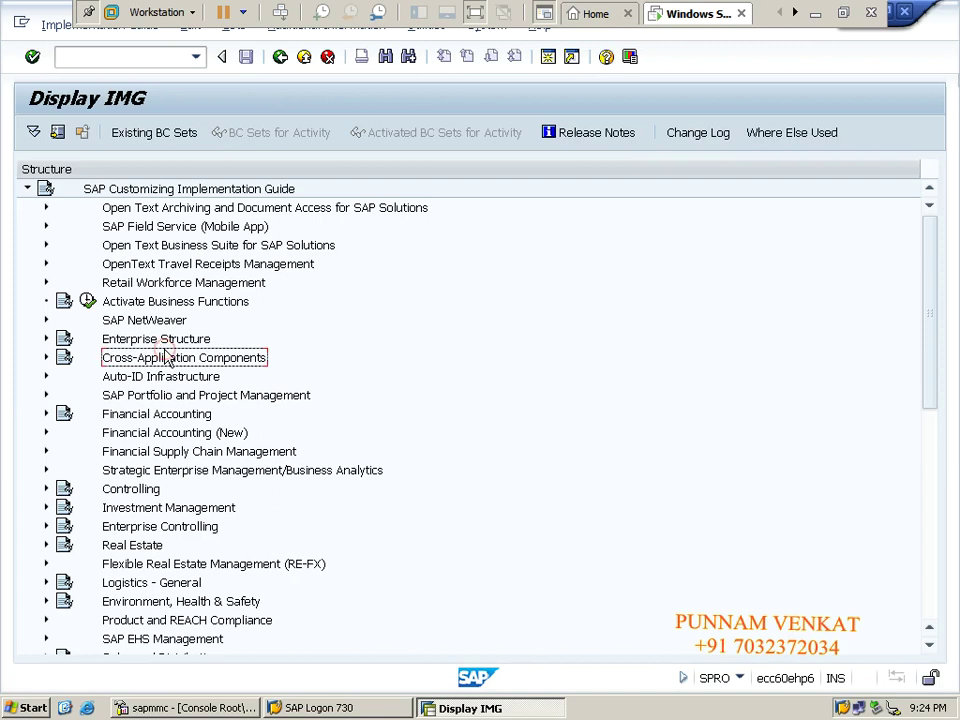
key(Down)
key(Down)
key(Down)
key(Down)
key(Right)
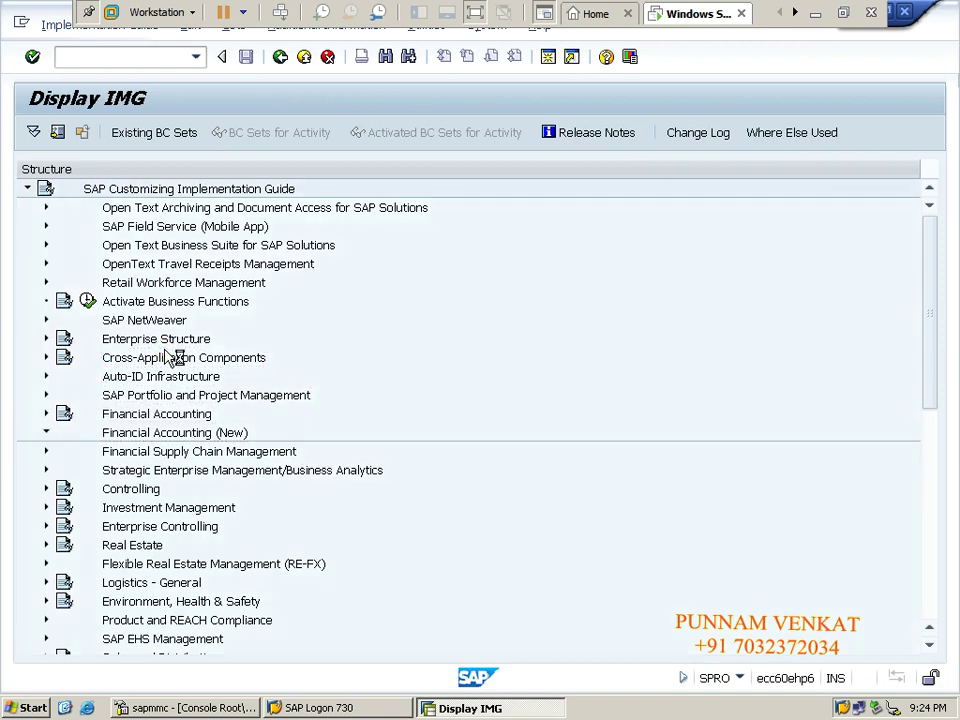
key(Down)
key(Down)
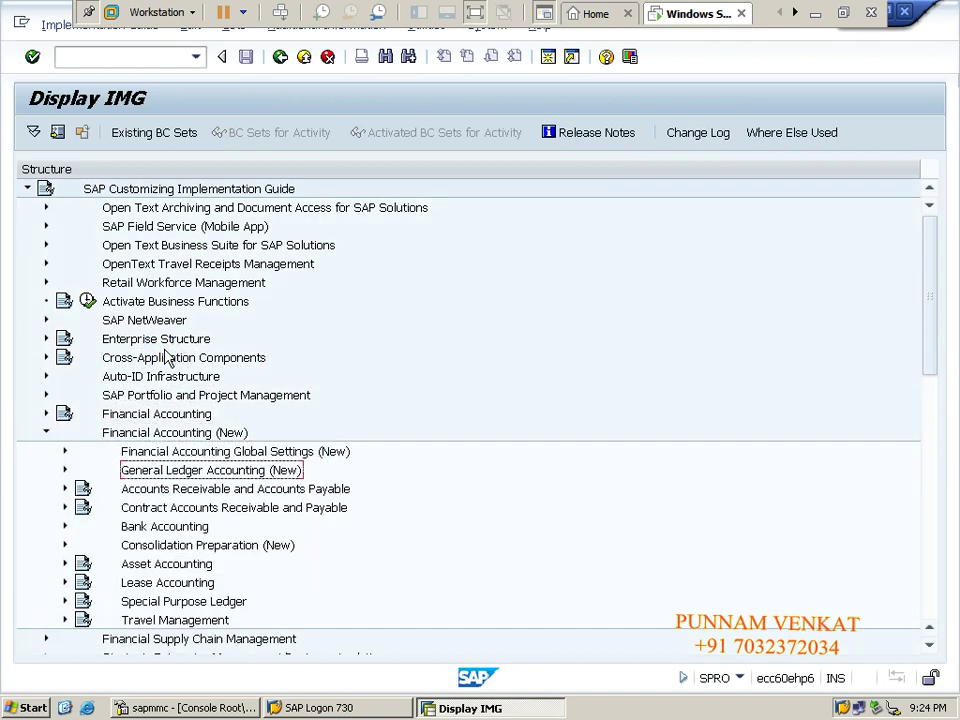
key(Right)
key(Down)
key(Down)
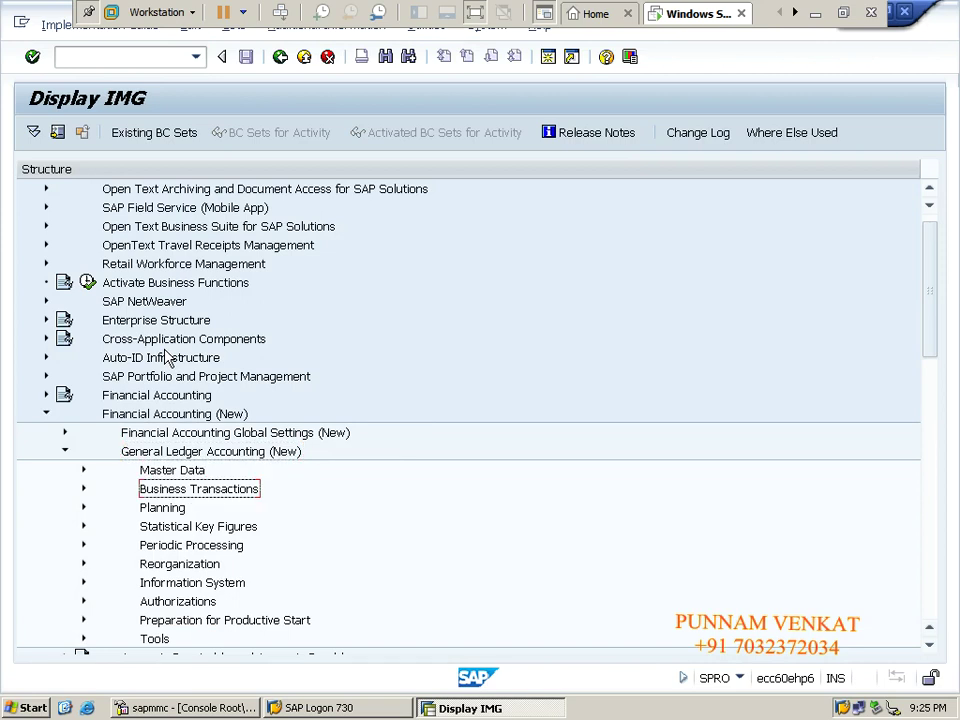
key(Right)
Expand Open Item Clearing and its Clearing Differences node under Business Transactions.
key(Down)
key(Down)
key(Down)
key(Down)
key(Down)
key(Down)
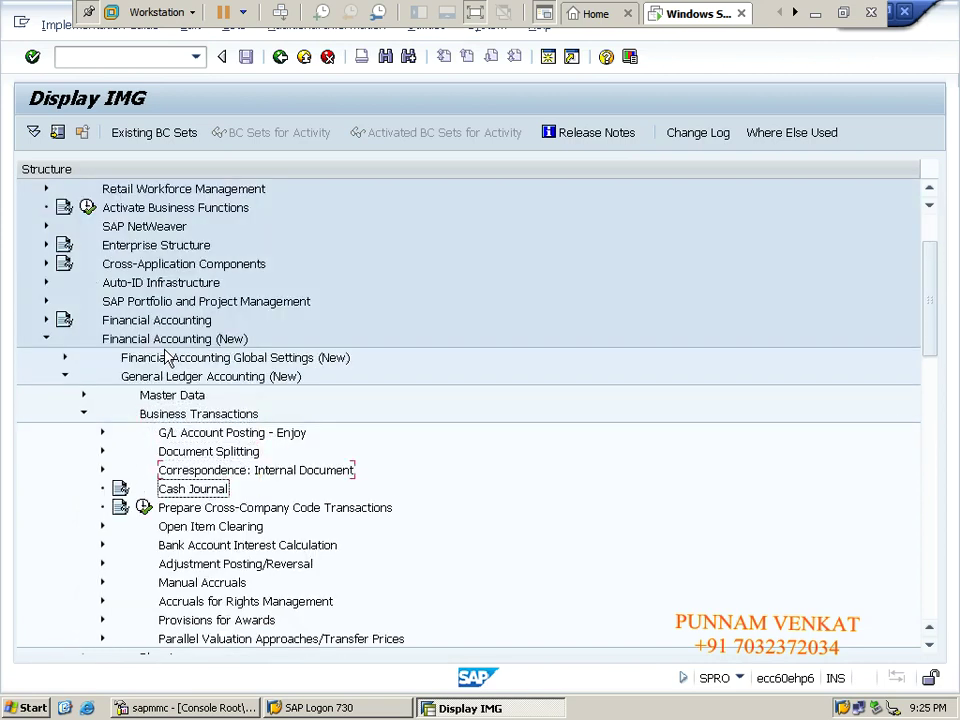
key(Right)
key(Down)
key(Down)
key(Down)
key(Down)
key(Down)
key(Down)
key(Down)
key(Right)
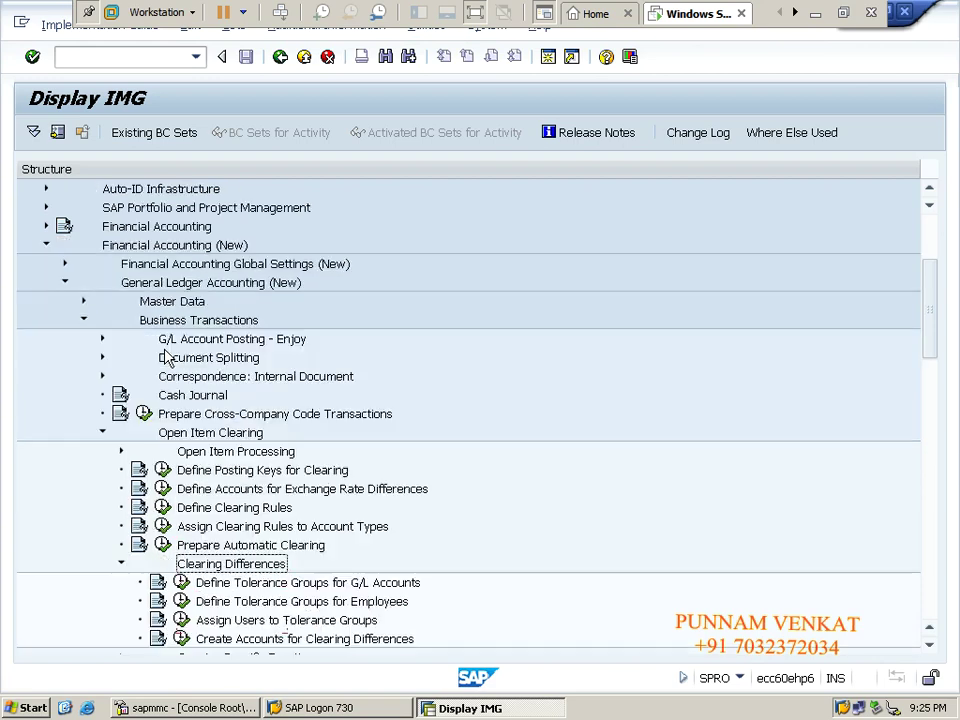
Begin a new entry in Define Tolerance Groups for Employees with group G001 and company code PM10.
key(Down)
key(Down)
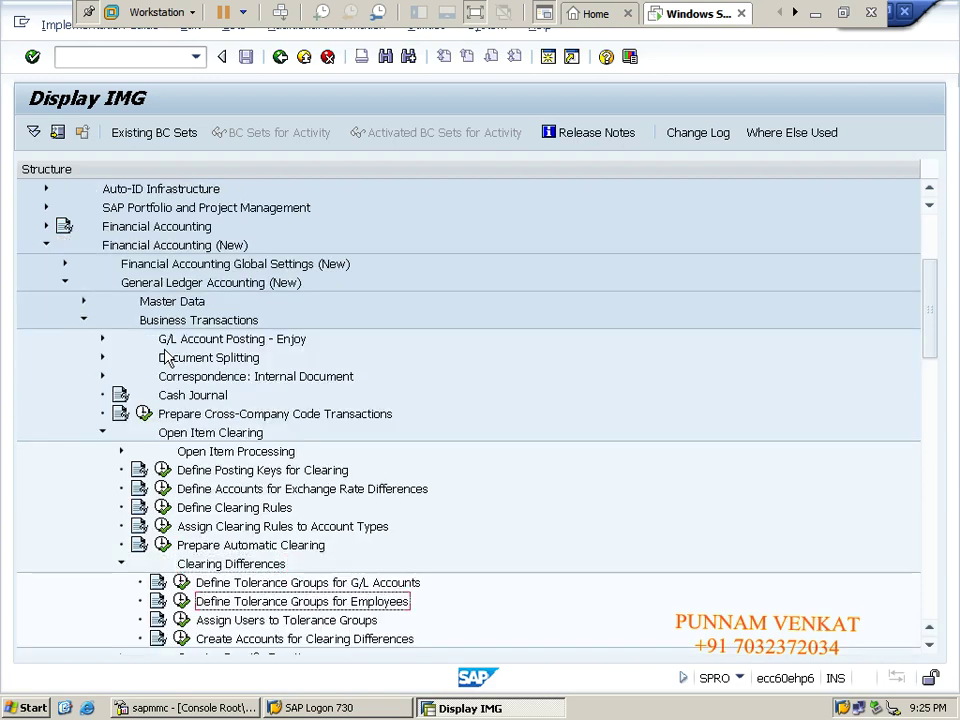
click(241, 621)
click(209, 603)
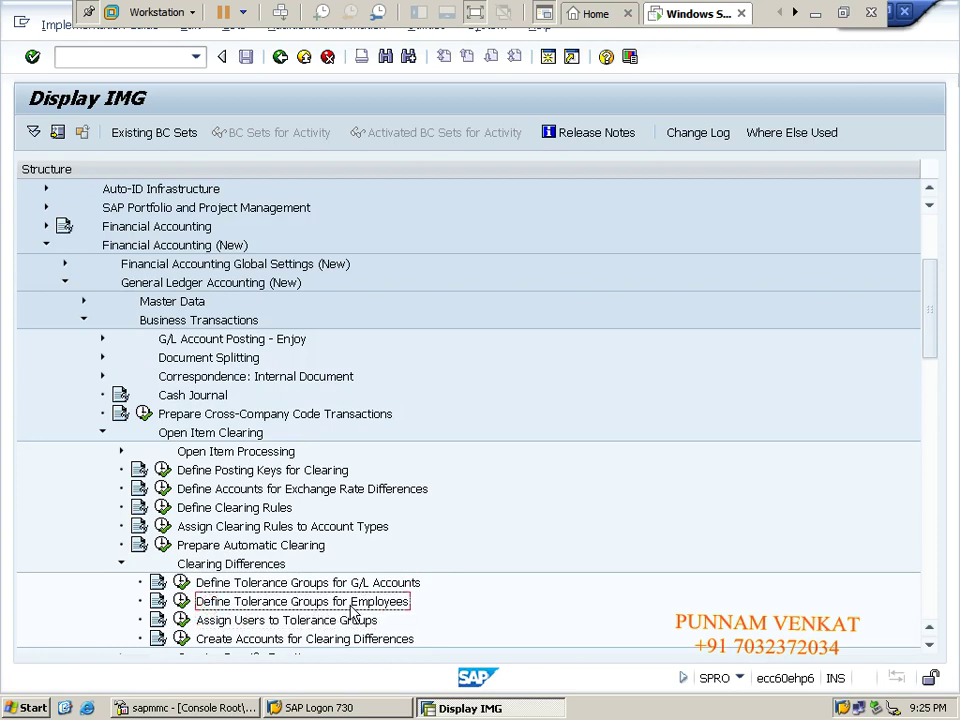
click(181, 602)
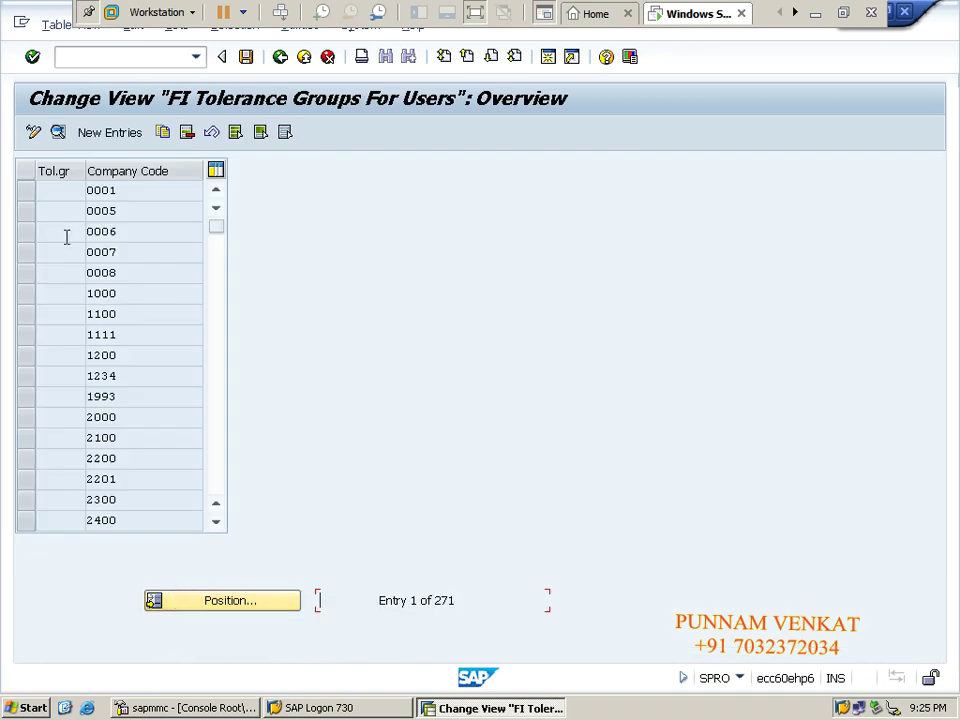
click(110, 135)
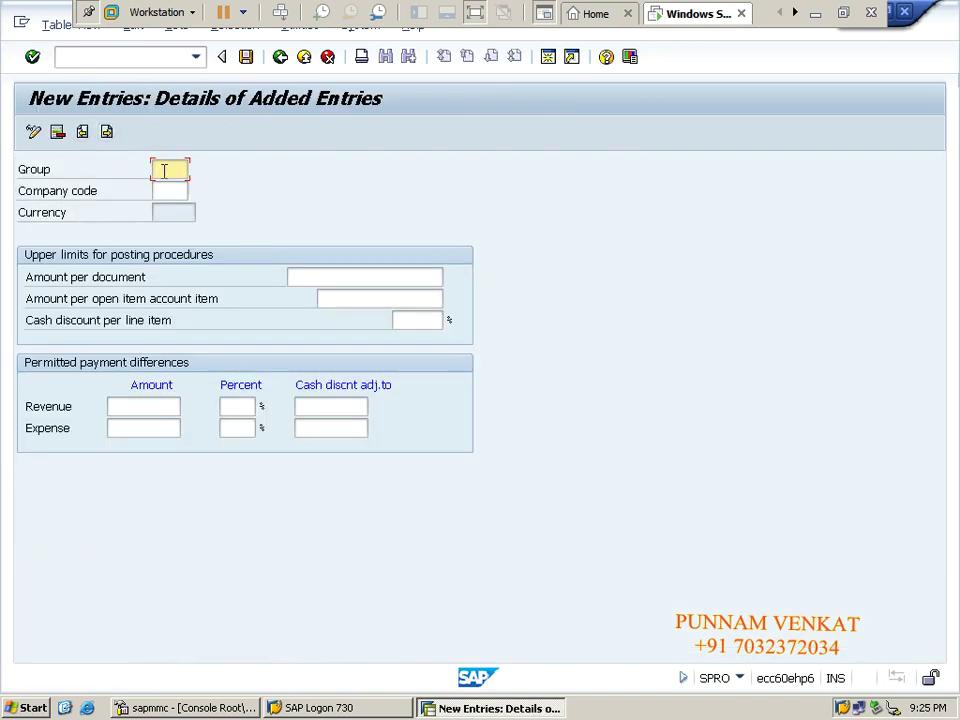
text(G)
key(BackSpace)
text(G001)
drag(153, 170, 211, 170)
click(177, 189)
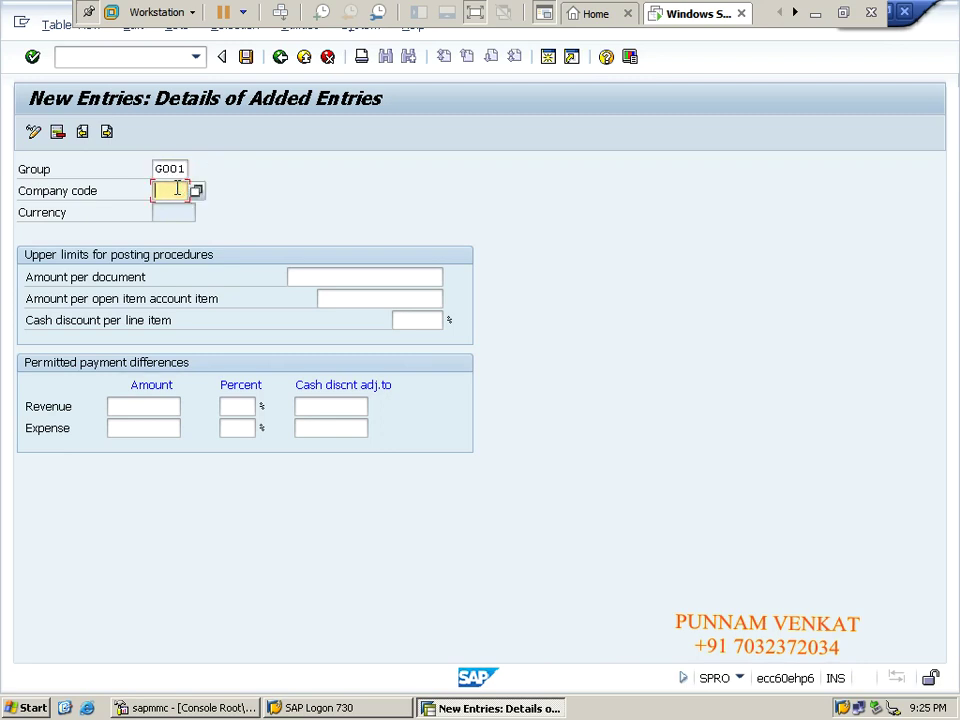
text(PM10)
key(Tab)
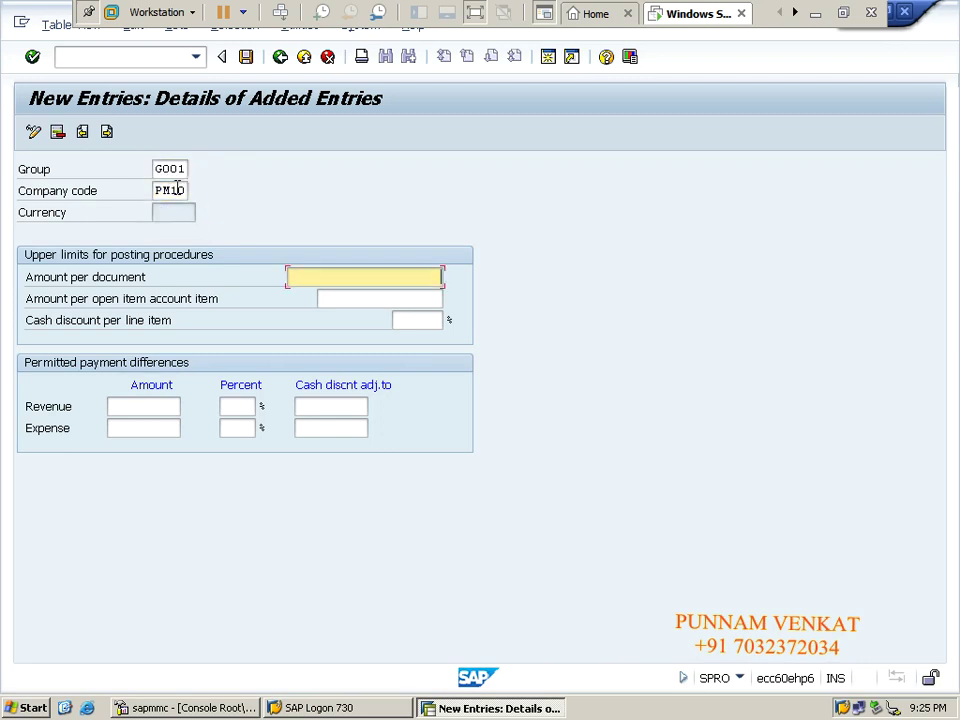
key(Down)
key(Tab)
key(Down)
key(Tab)
key(Escape)
text(10)
key(Tab)
Set the permitted payment differences to amount 10 and 1 percent for both revenue and expense.
key(Down)
key(Tab)
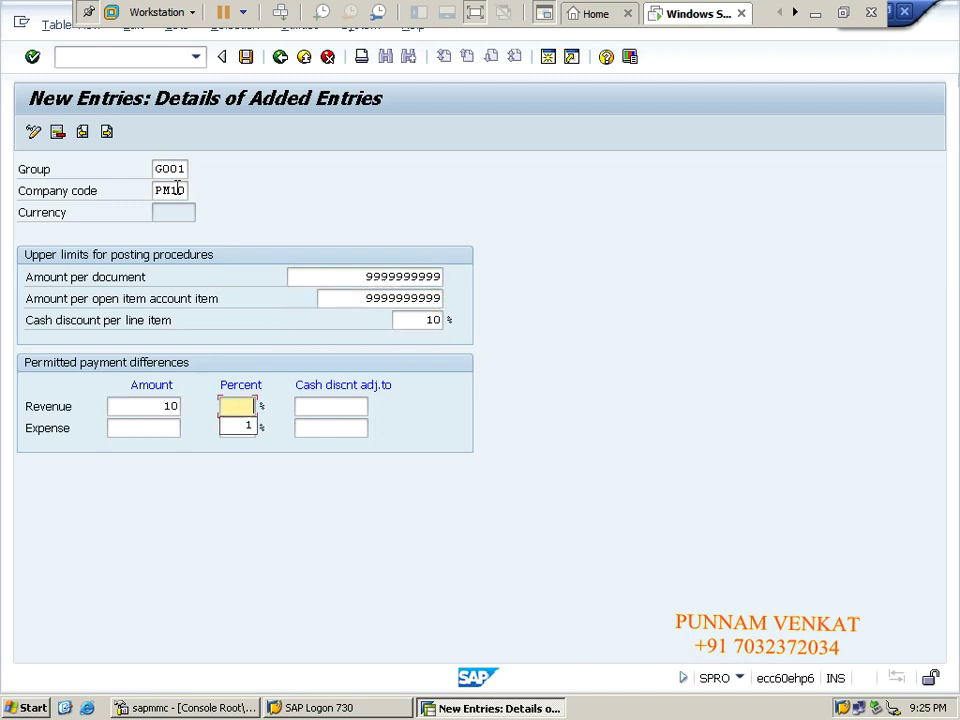
text(1)
key(Tab)
key(Tab)
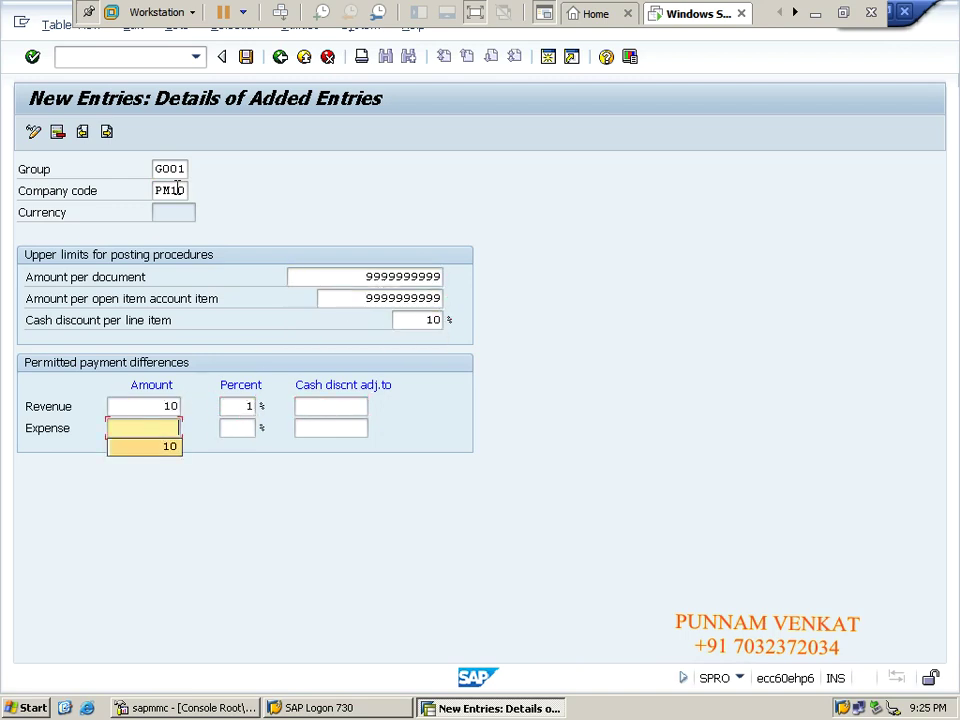
key(Down)
key(Tab)
key(Down)
key(Tab)
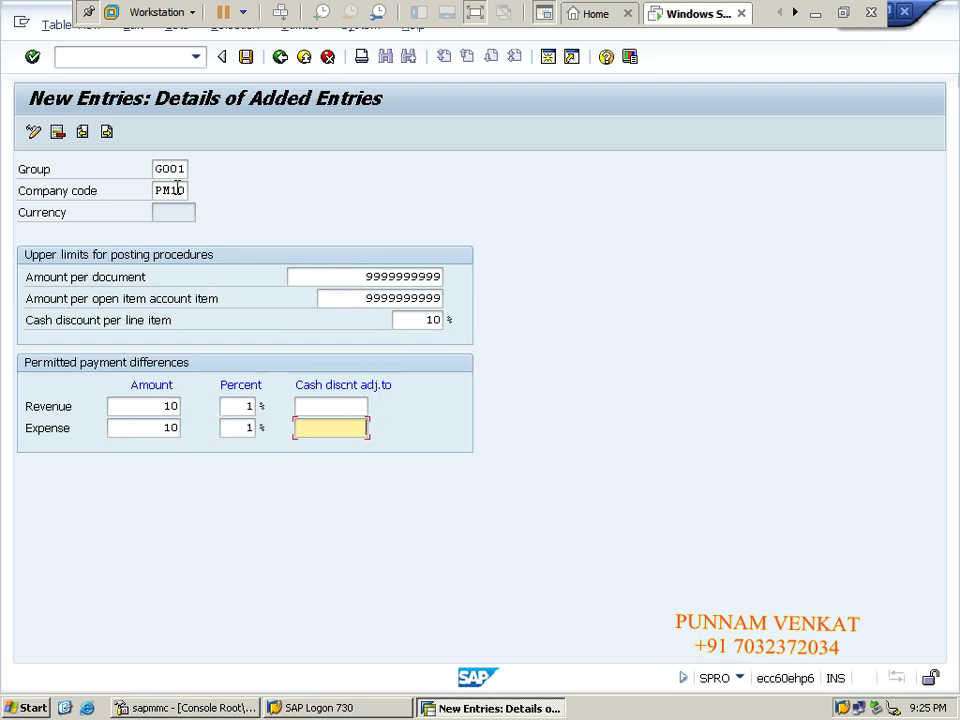
Discard the unsaved G001 tolerance group entry and return to the IMG structure.
double_click(157, 169)
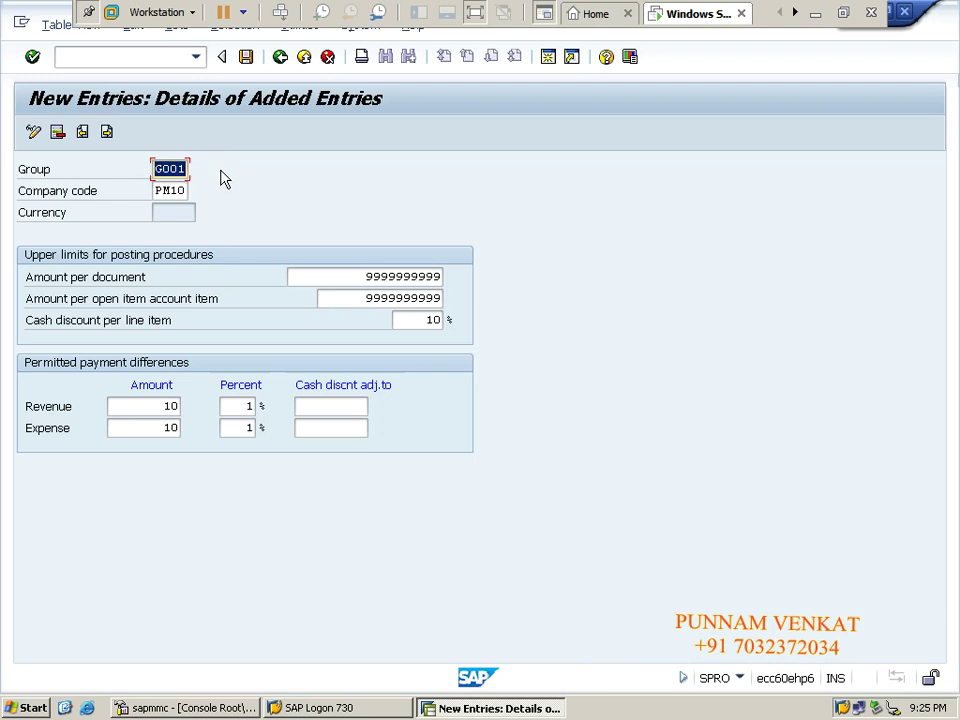
click(327, 58)
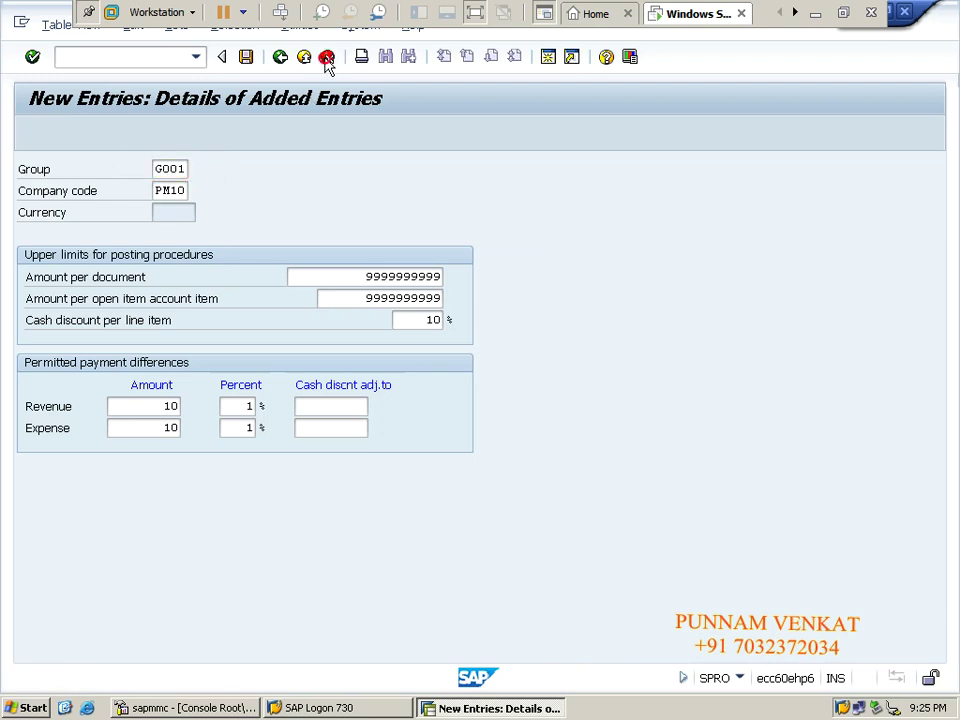
click(293, 378)
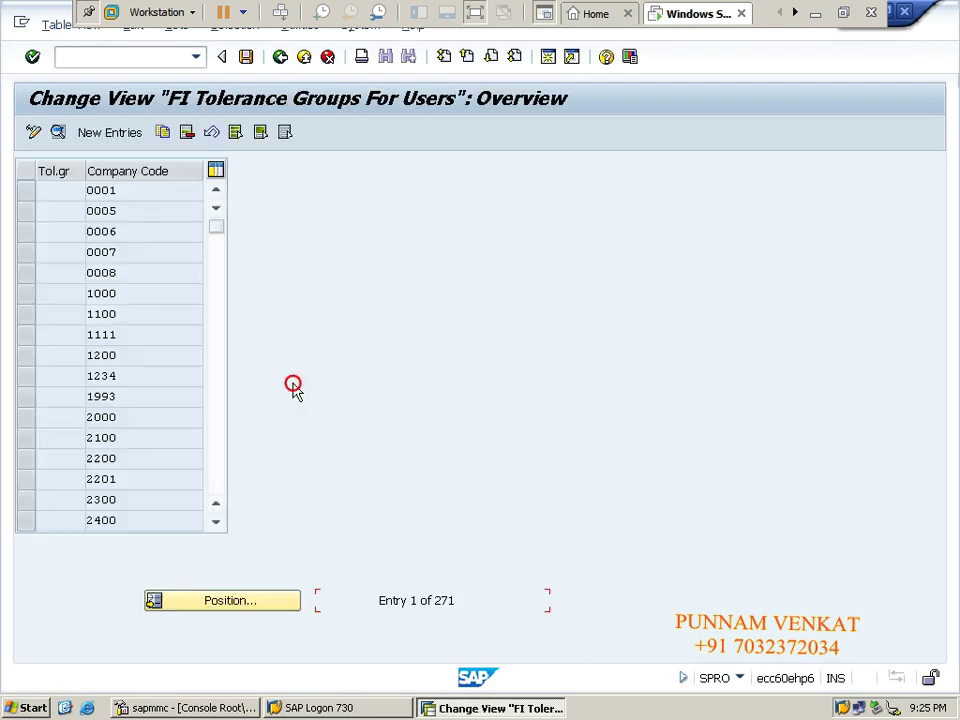
click(280, 57)
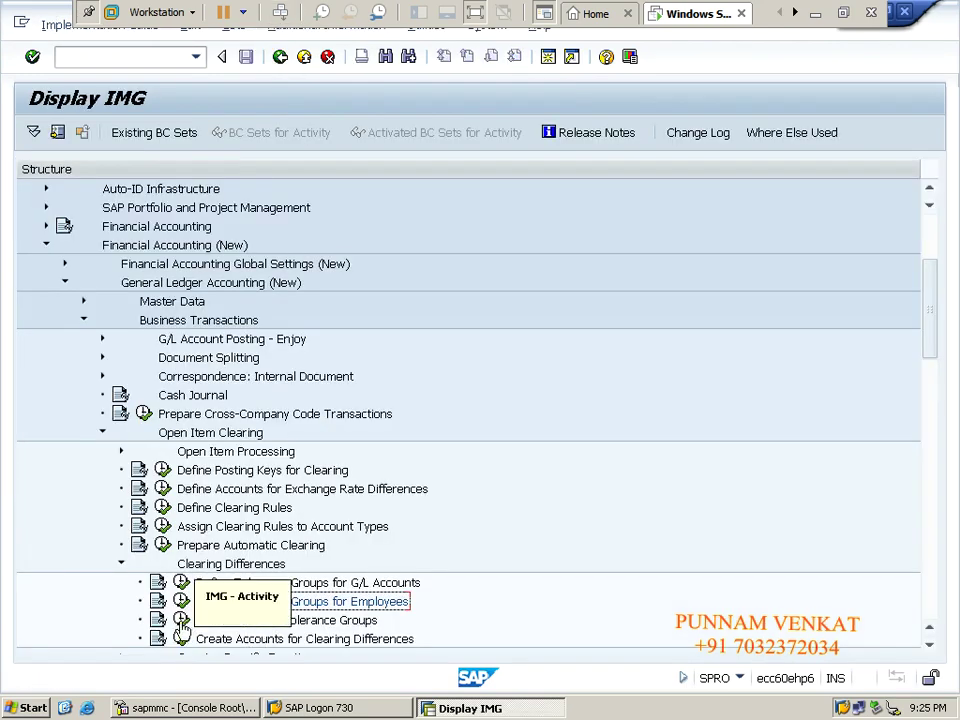
Enter tolerance group G001 for SAPUSER in Assign Users to Tolerance Groups.
click(181, 620)
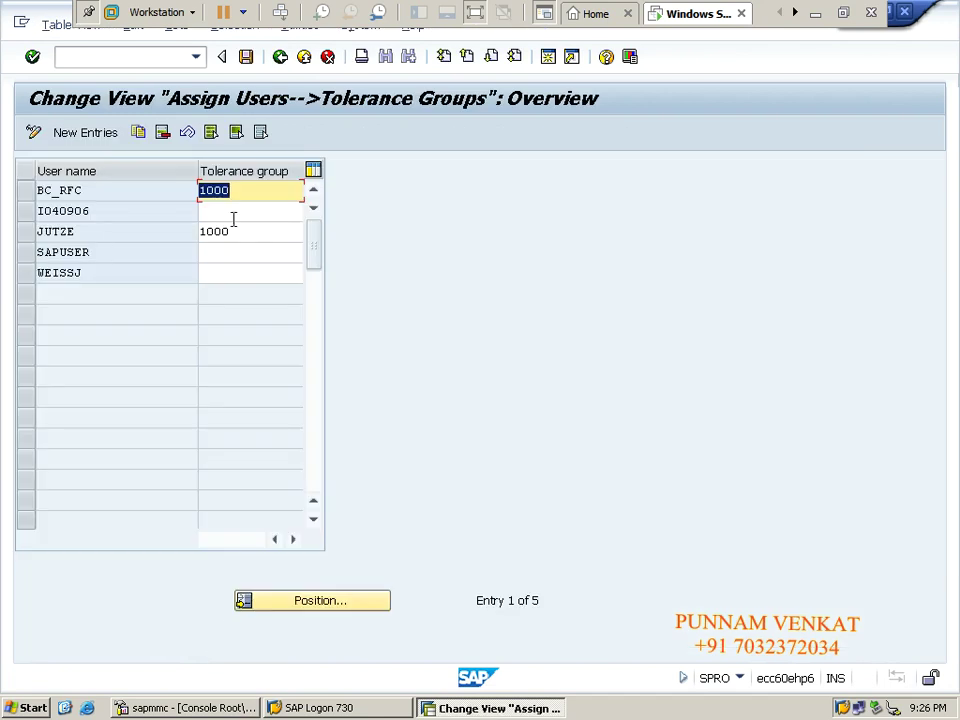
click(225, 260)
text(GO01)
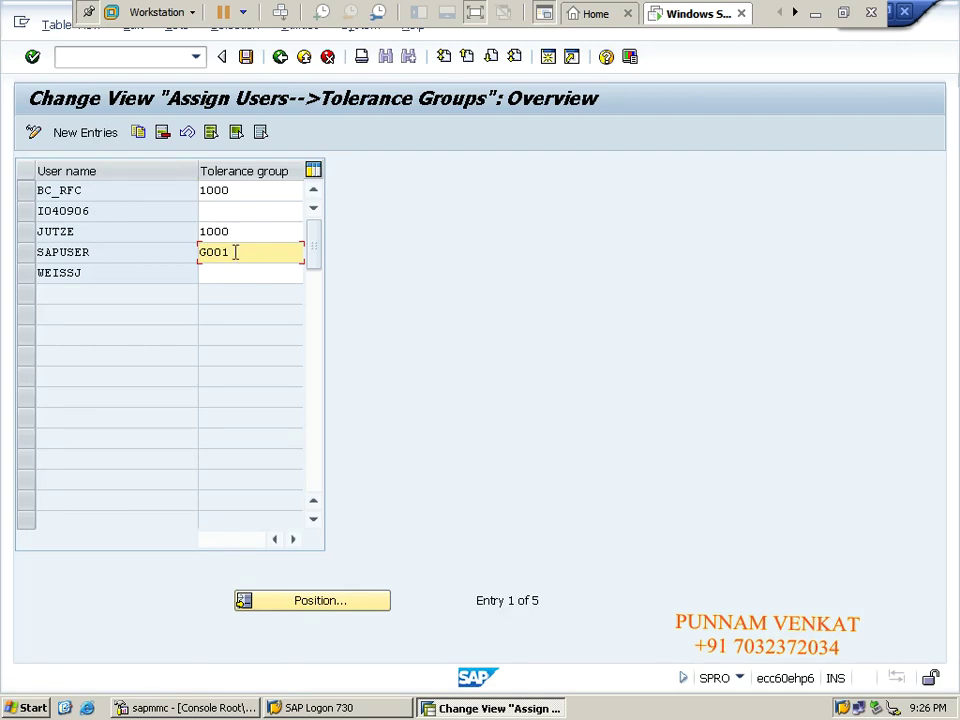
drag(235, 252, 195, 252)
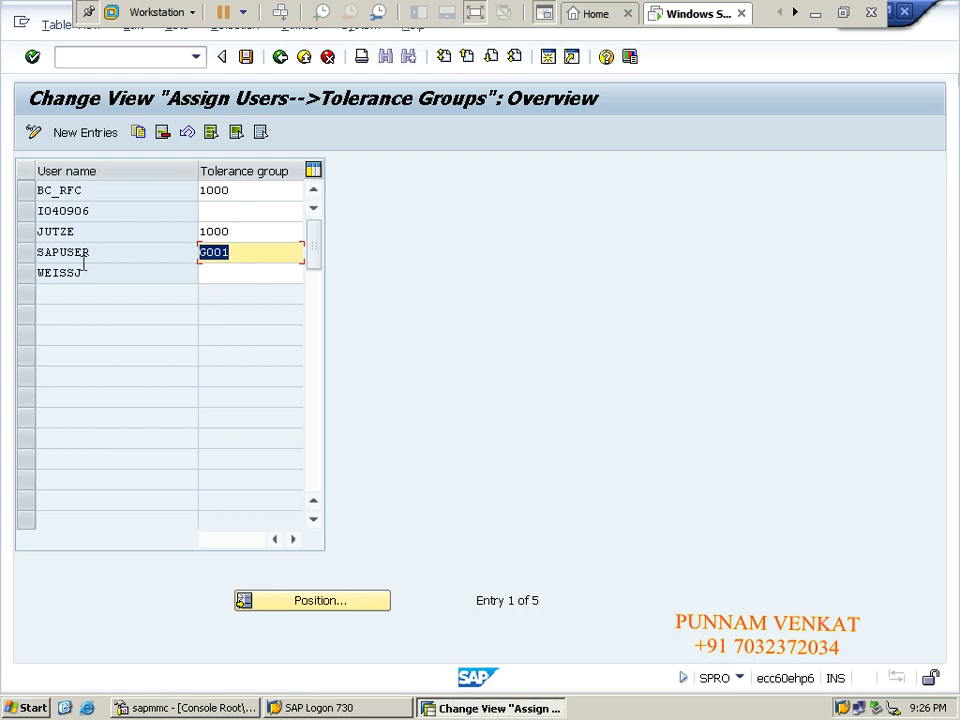
drag(99, 253, 30, 258)
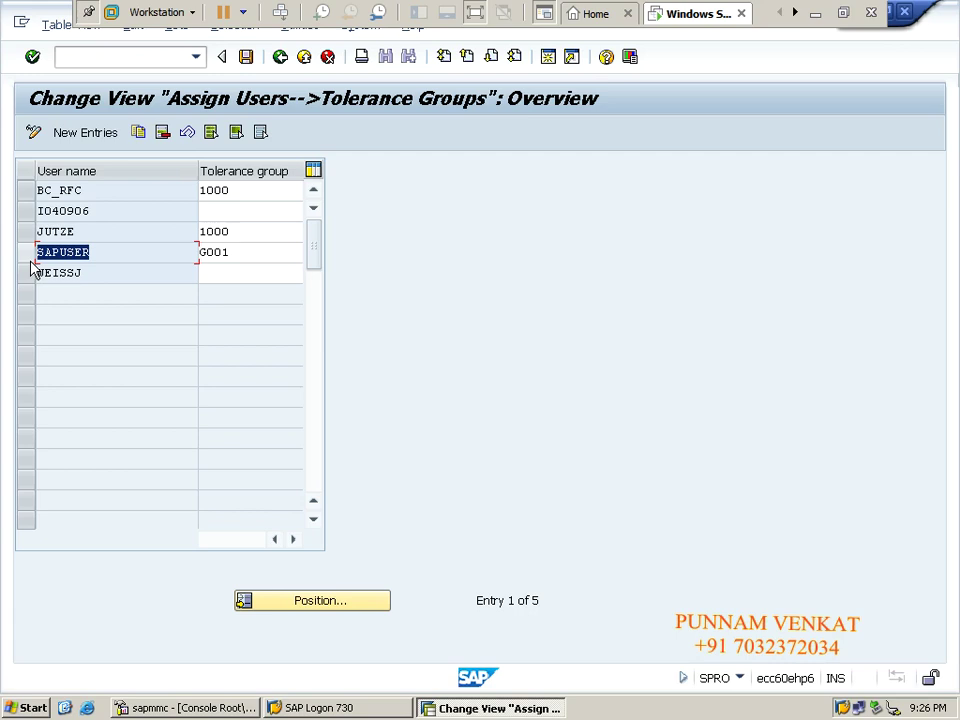
Clear the tolerance group G001 from the SAPUSER row.
click(239, 252)
key(BackSpace)
key(BackSpace)
key(BackSpace)
key(BackSpace)
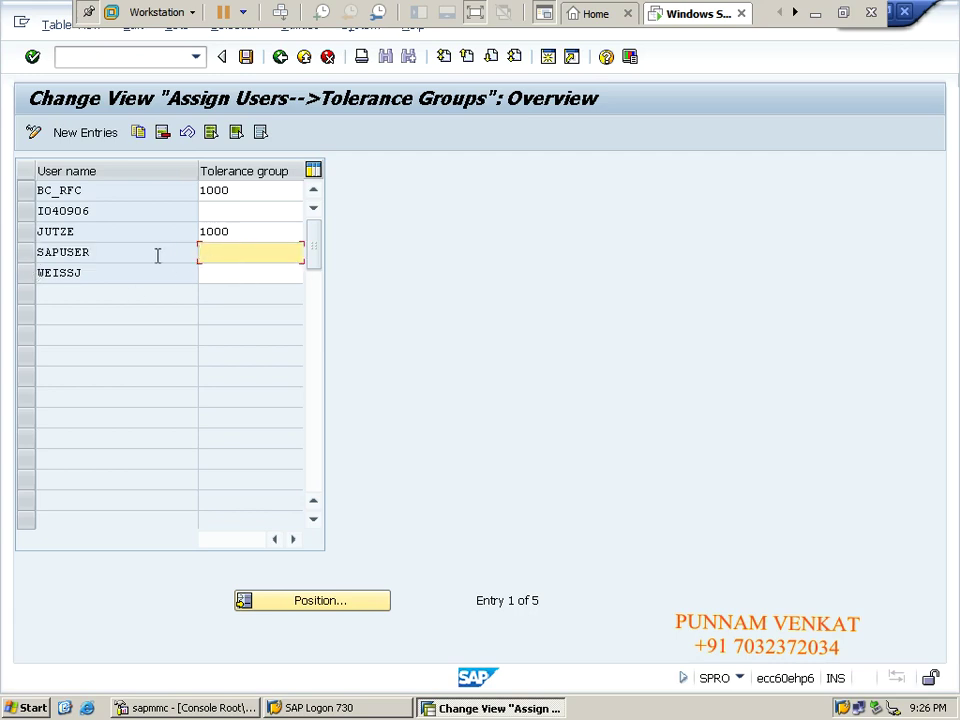
click(157, 256)
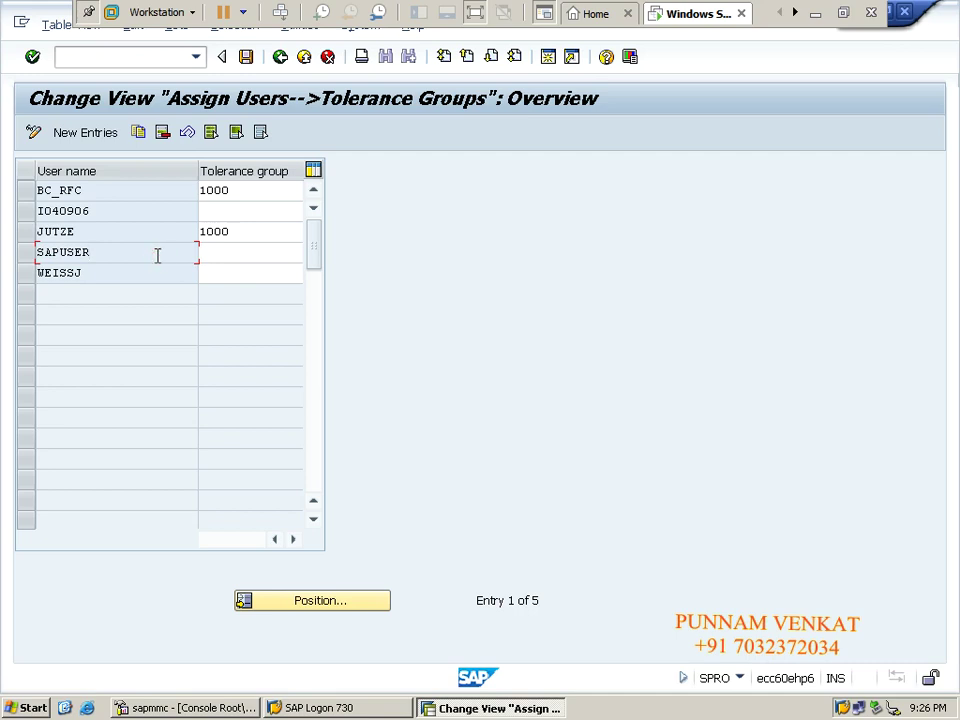
Save the user assignments under customizing request EH6K900110 and return to the IMG structure.
click(245, 56)
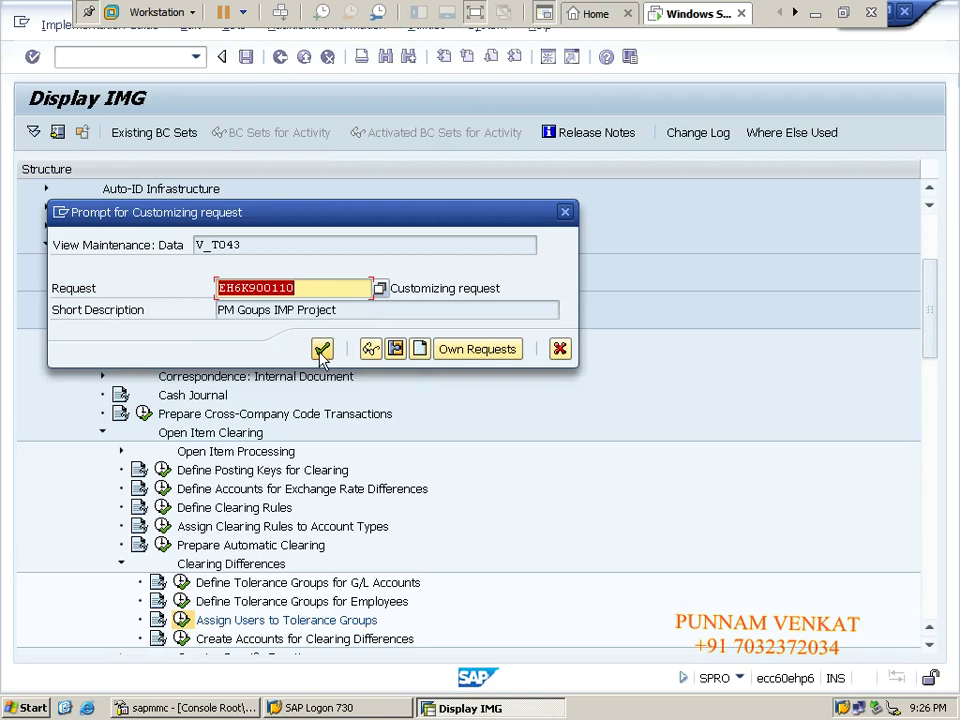
click(321, 348)
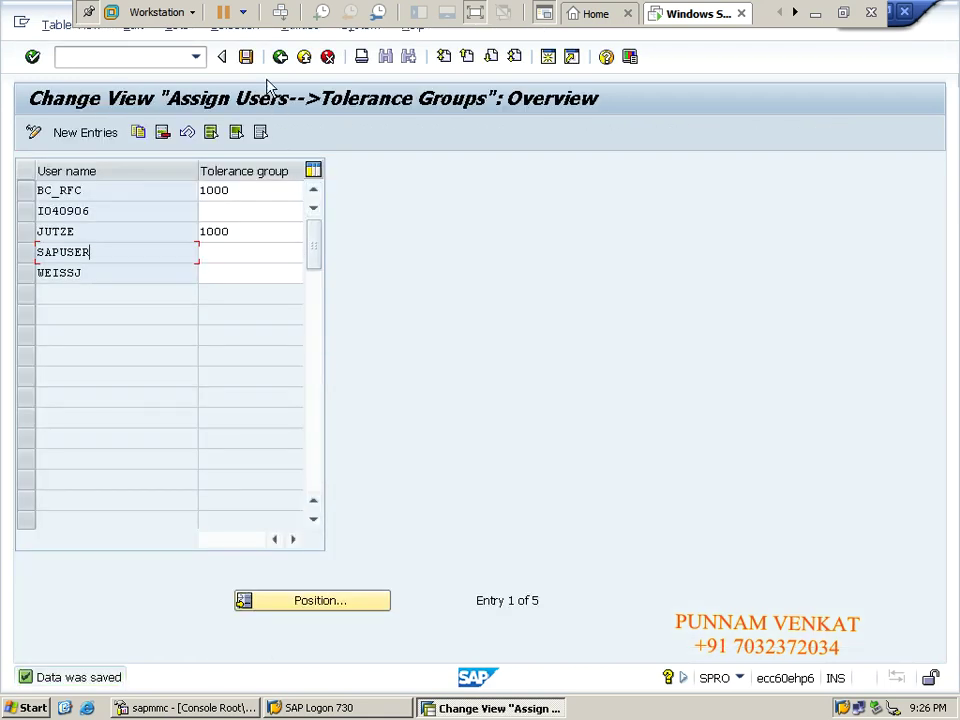
click(281, 57)
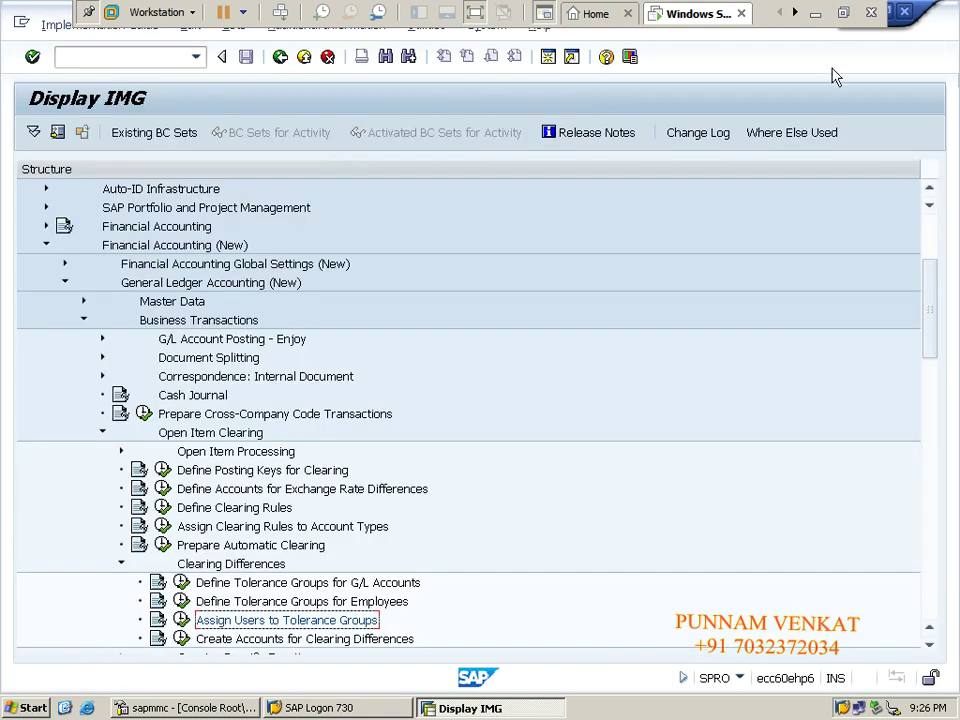
Switch back to the Excel workbook and review the notes below "16.Define Translation Ratios for Currency Translation".
click(815, 14)
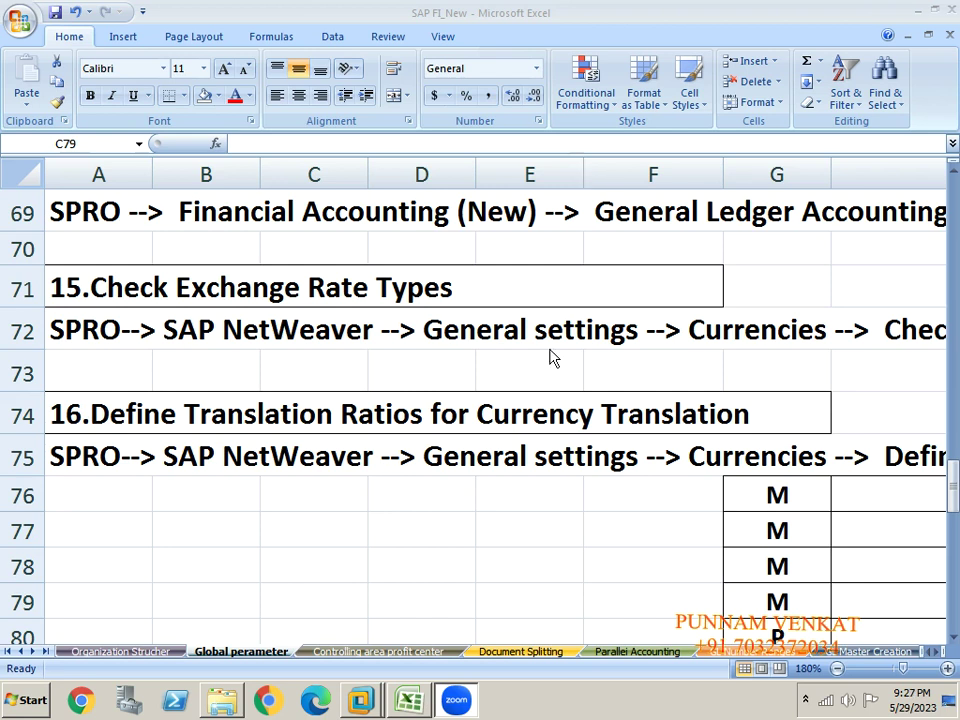
click(411, 503)
key(Down)
key(Down)
key(Down)
key(Down)
key(Down)
key(Down)
key(Down)
key(Down)
key(Down)
key(Down)
key(Down)
key(Down)
key(Down)
key(Down)
key(Down)
key(Down)
key(Down)
key(Down)
key(Down)
key(Down)
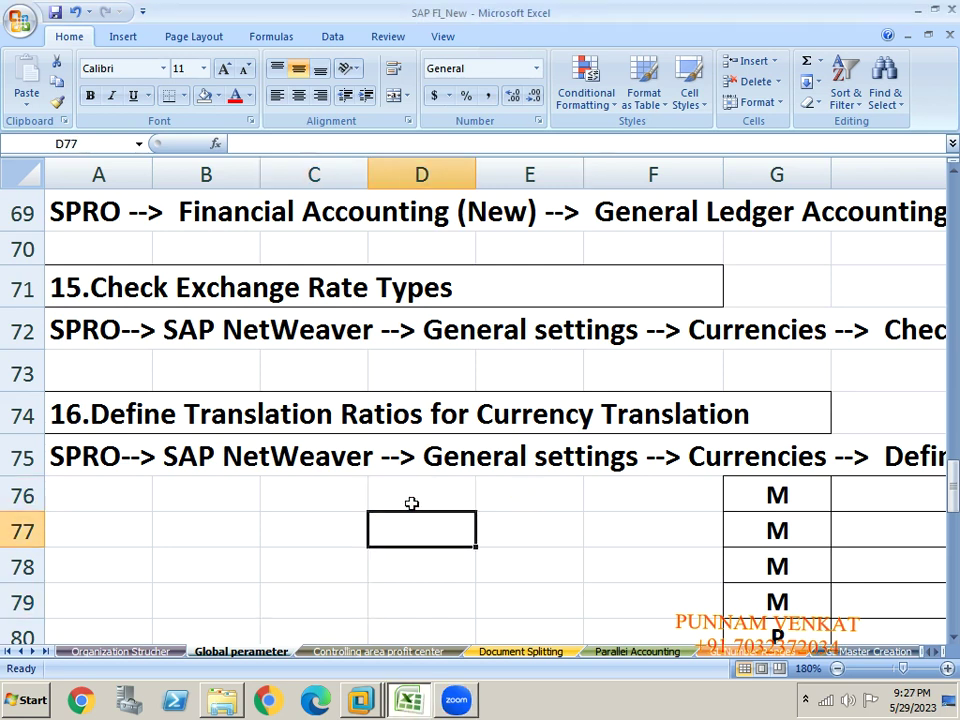
Review the notes from the translation ratios down past "19.Company Code Global Parameters" and return to the exchange rate section.
key(Down)
key(Down)
key(Down)
key(Down)
key(Down)
key(Down)
key(Down)
key(Down)
key(Down)
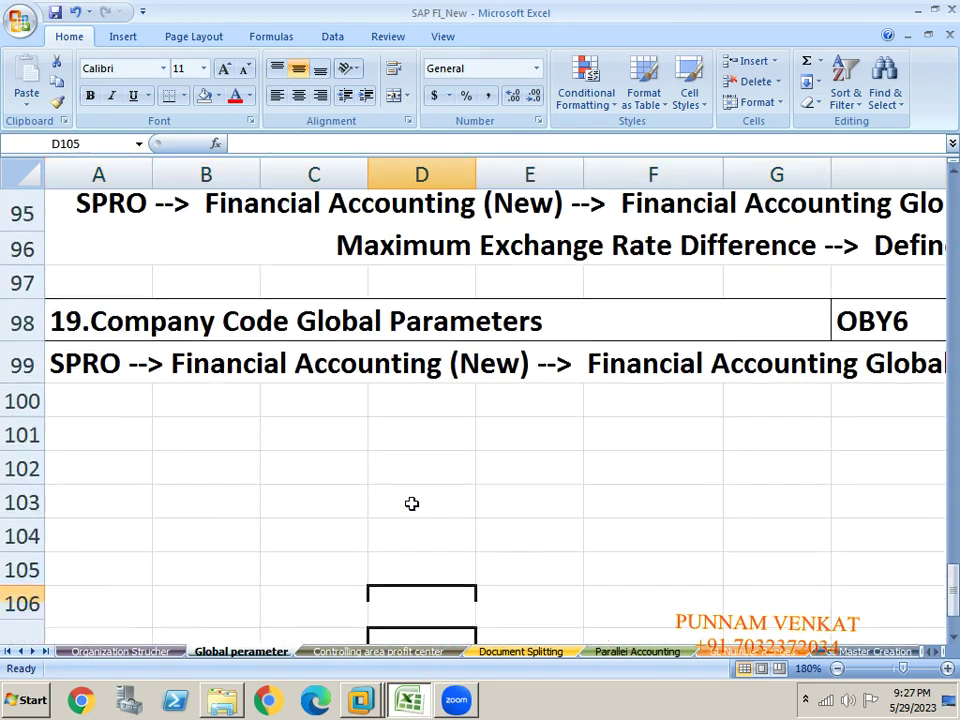
key(Up)
key(Up)
key(Up)
key(Up)
key(Up)
key(Up)
key(Up)
key(Up)
key(Up)
key(Up)
key(Up)
key(Up)
key(Up)
key(Up)
key(Up)
key(Up)
key(Up)
key(Up)
key(Up)
key(Up)
key(Up)
key(Up)
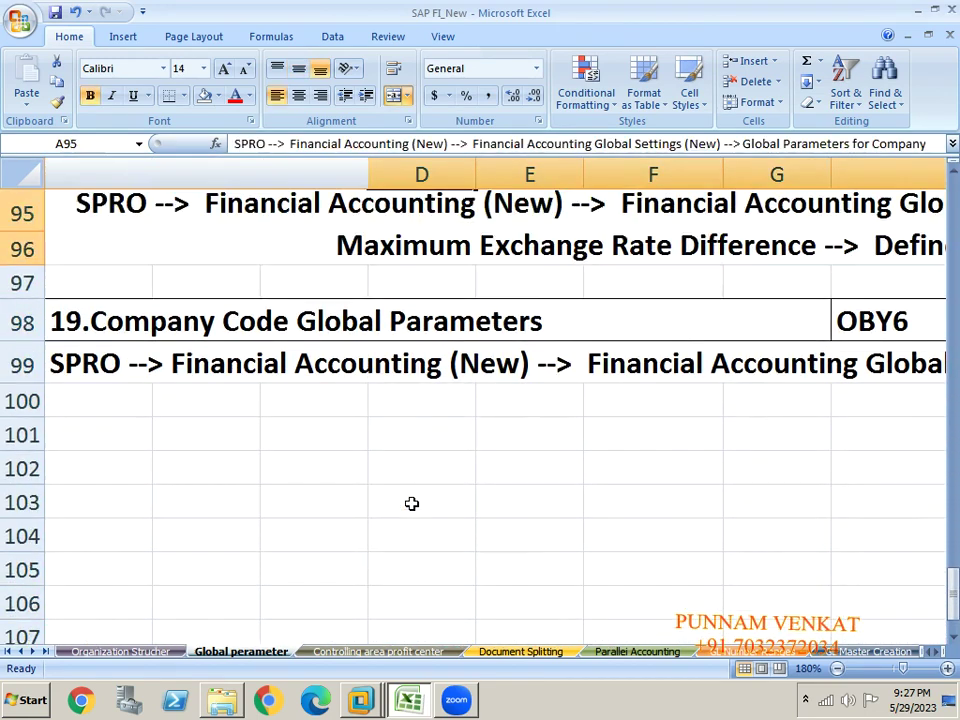
key(Up)
key(Up)
key(Up)
key(Up)
key(Up)
key(Up)
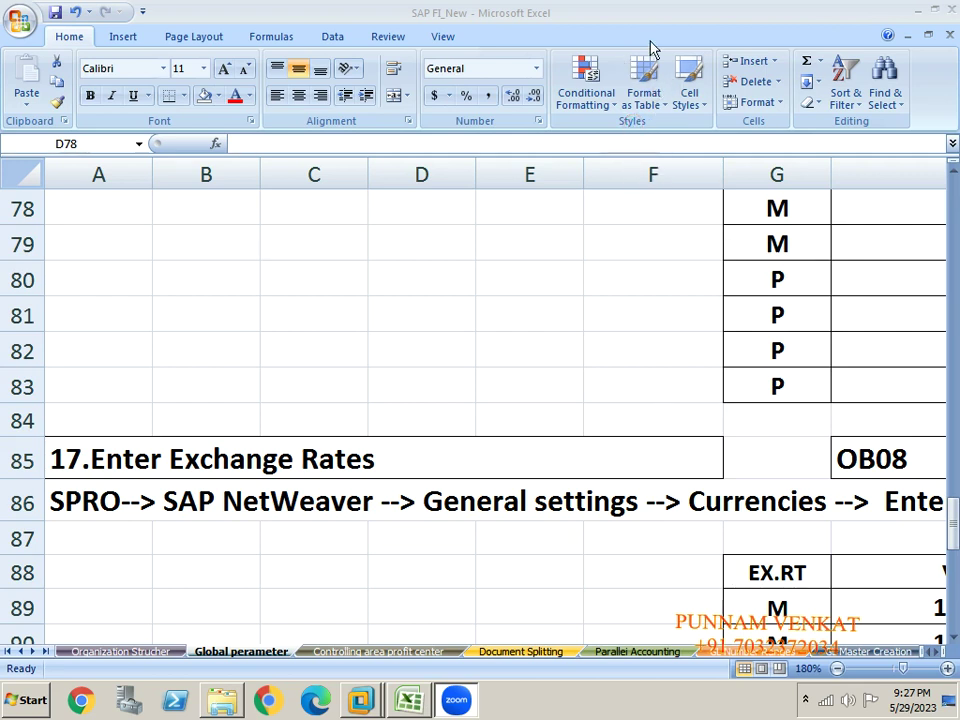
Examine the notes above "17.Enter Exchange Rates", going back up to "15.Check Exchange Rate Types".
click(464, 404)
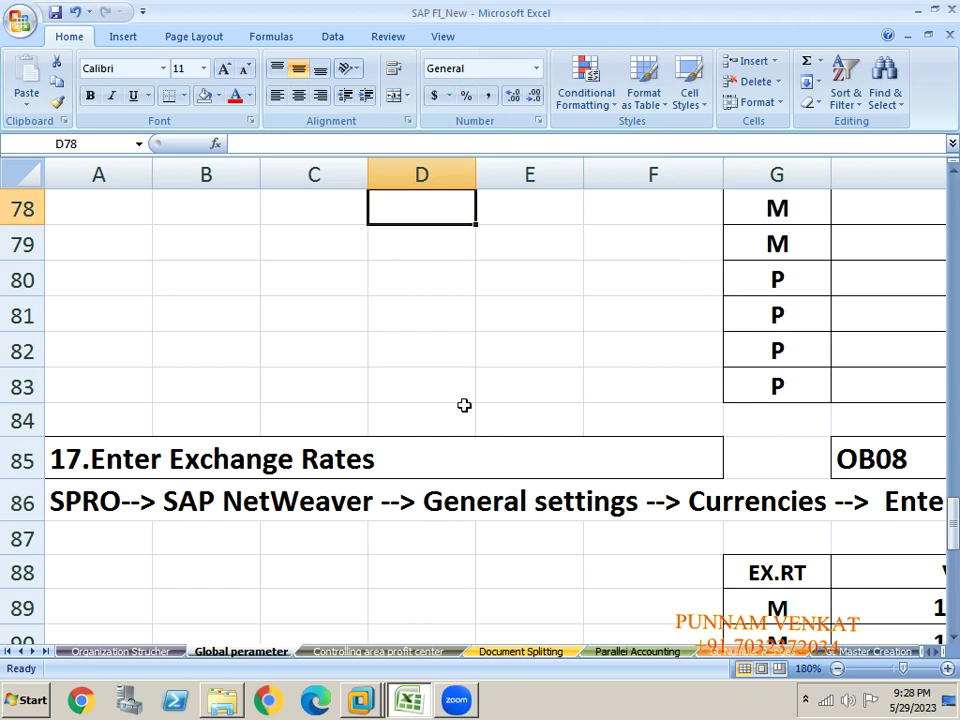
key(Down)
key(Down)
key(Down)
key(Down)
key(Down)
key(Down)
key(Down)
key(Down)
key(Down)
key(Down)
key(Down)
key(Down)
key(Down)
key(Down)
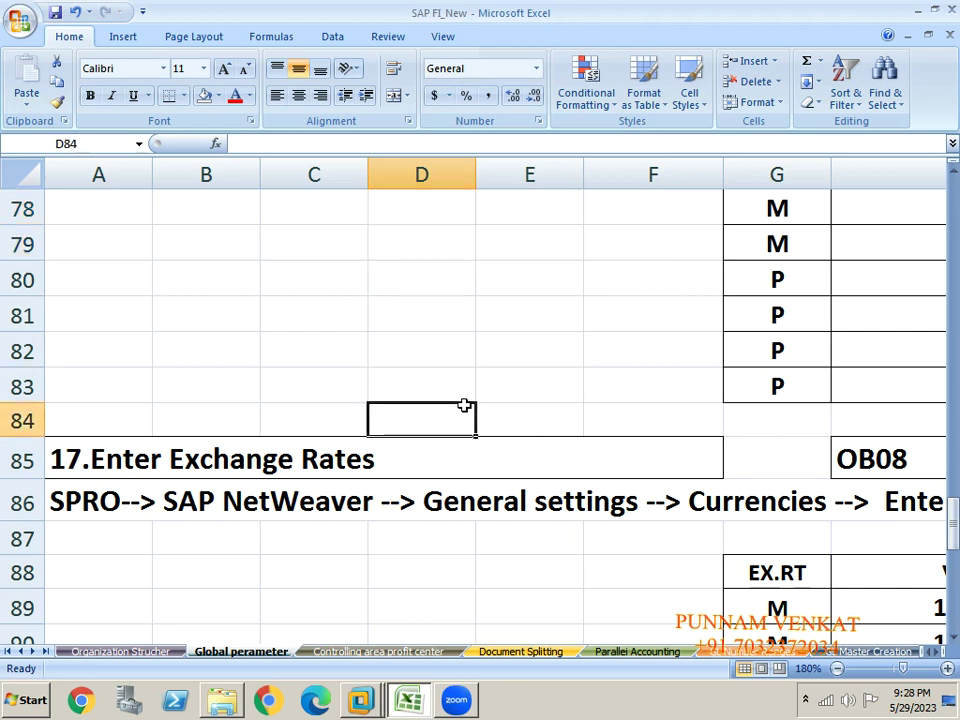
key(Up)
key(Up)
key(Up)
key(Up)
key(Up)
key(Up)
key(Up)
key(Up)
key(Up)
key(Up)
key(Up)
key(Up)
key(Up)
key(Up)
key(Up)
key(Up)
key(Up)
key(Up)
key(Up)
key(Up)
key(Up)
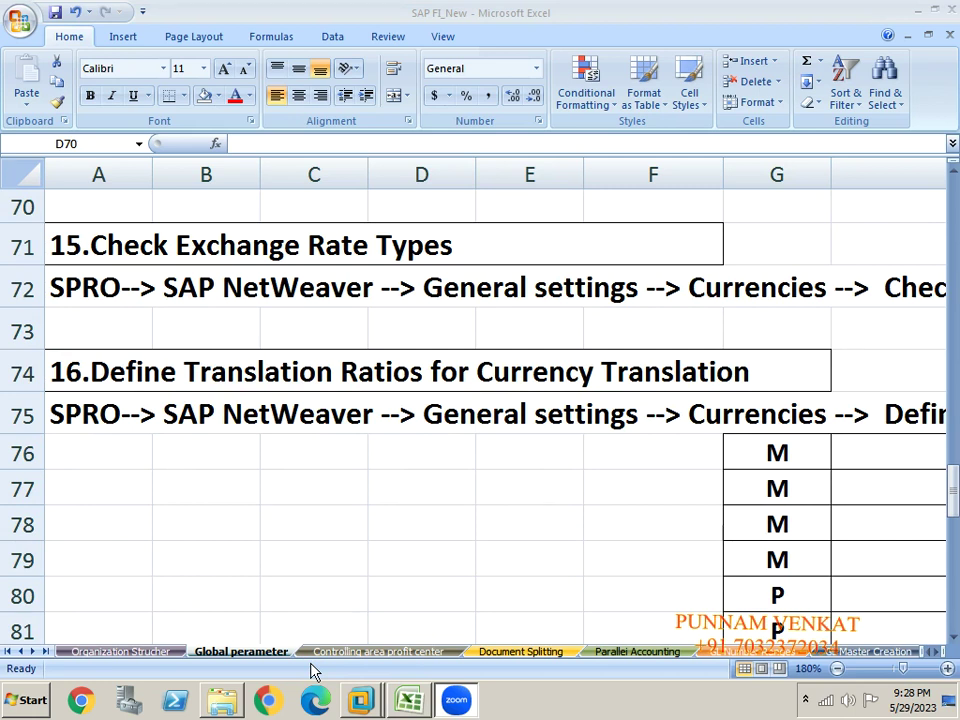
Stop sharing the screen and end the Zoom meeting.
click(532, 587)
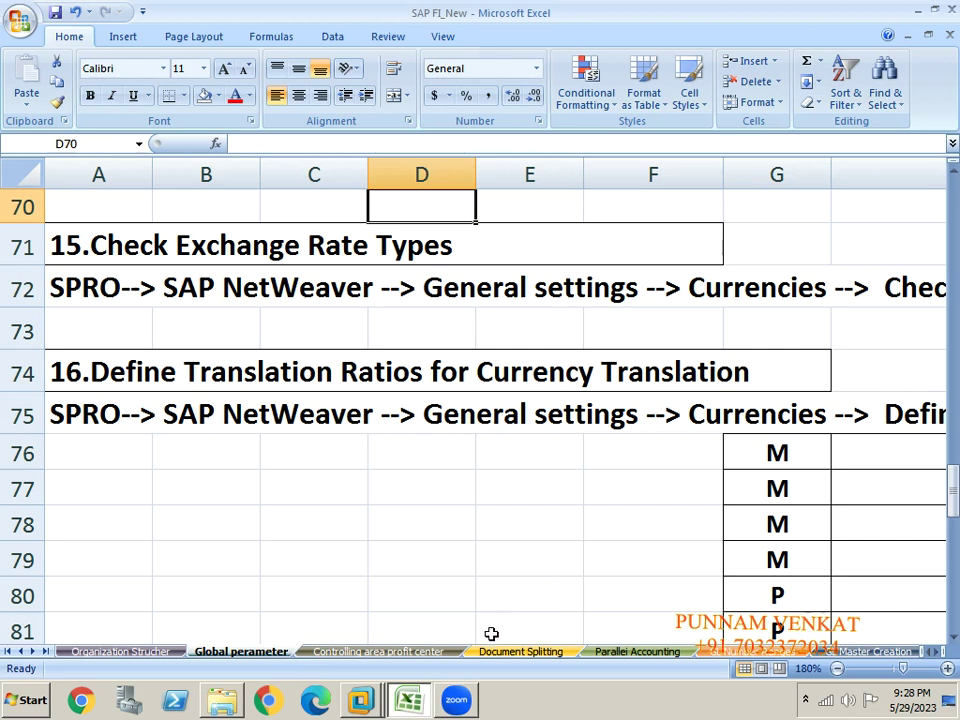
click(557, 623)
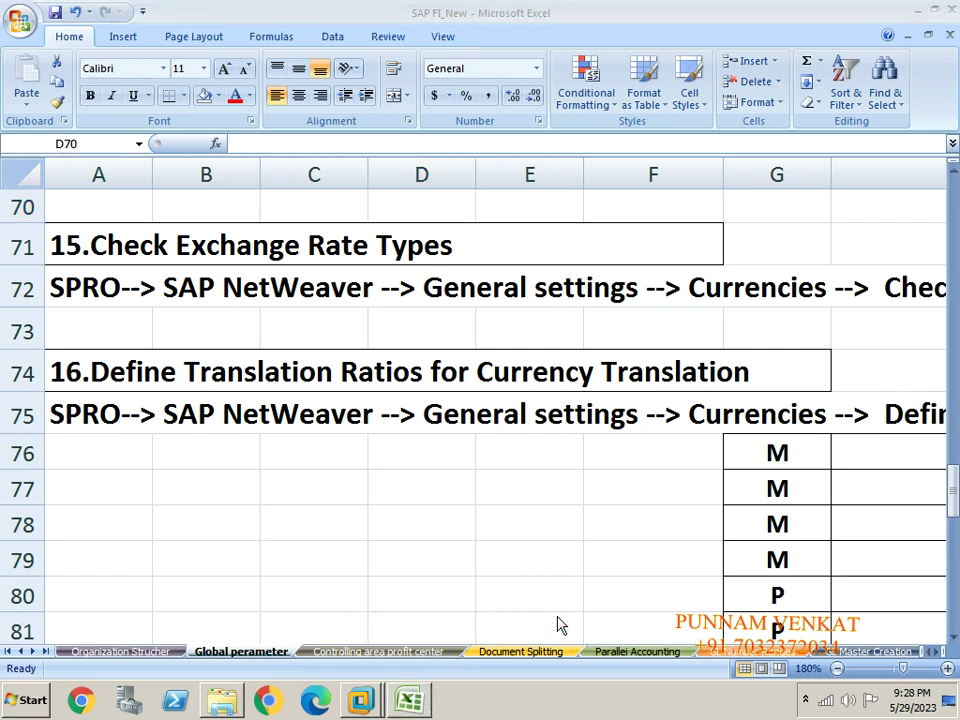
key(alt+s)
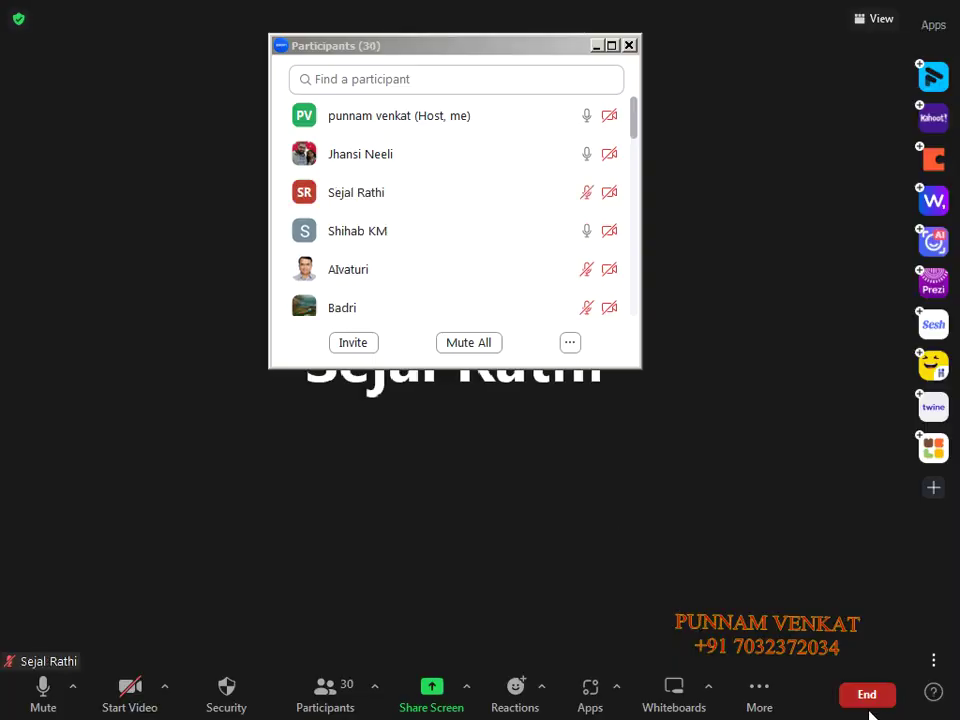
click(849, 703)
click(789, 601)
Close the SAP FI_New workbook without saving its changes.
click(673, 550)
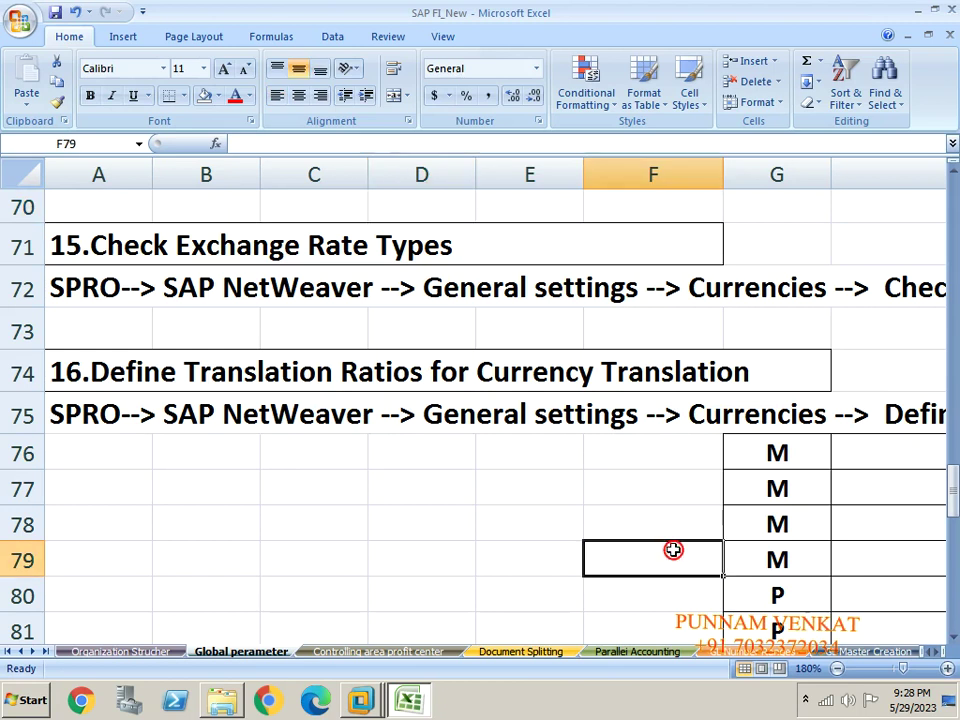
key(Left)
key(Left)
key(Left)
key(Left)
key(Left)
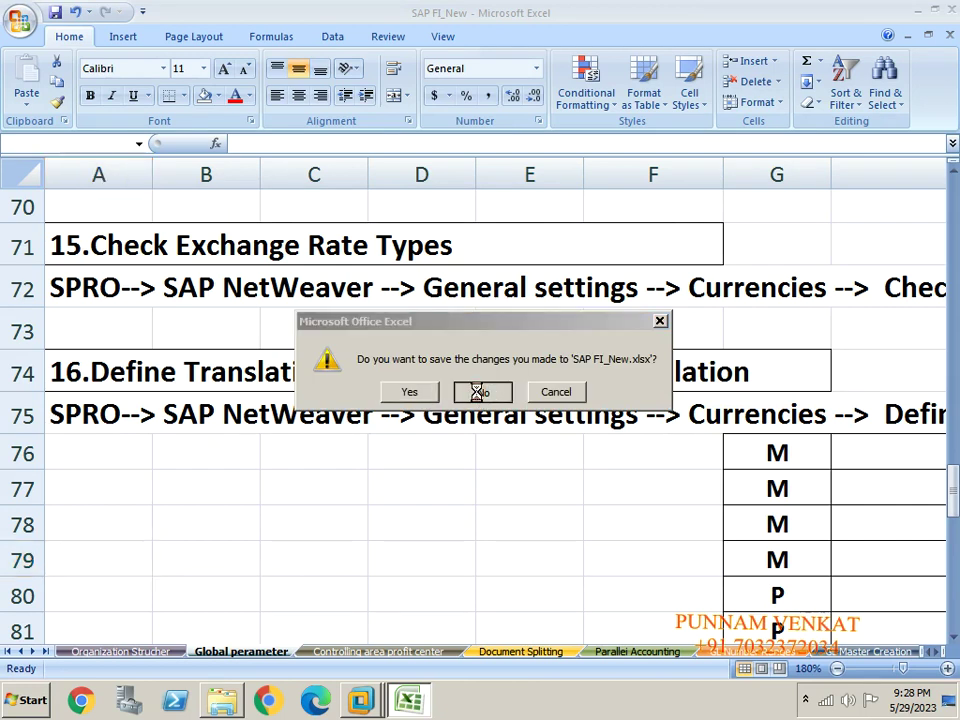
click(482, 393)
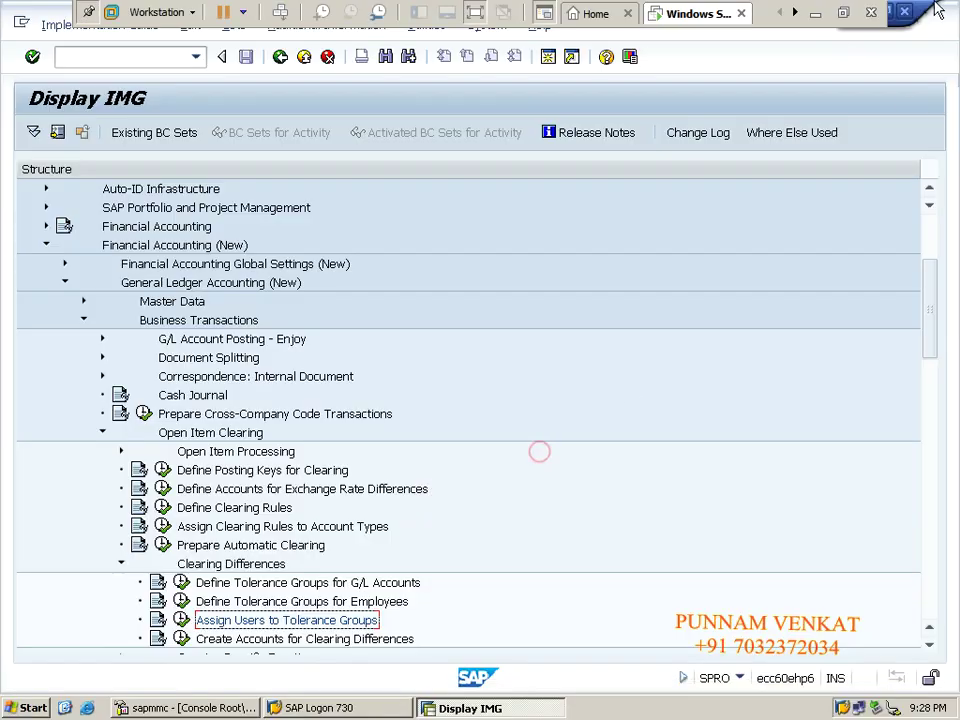
Log off from the SAP session in the virtual machine and close SAP Logon 730.
click(904, 12)
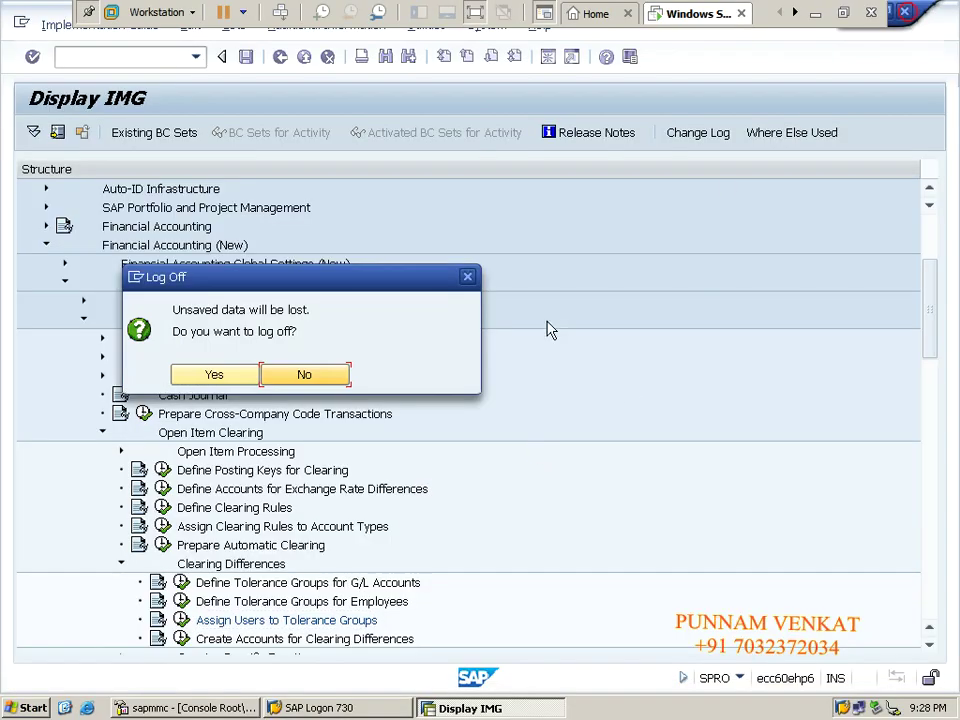
click(227, 378)
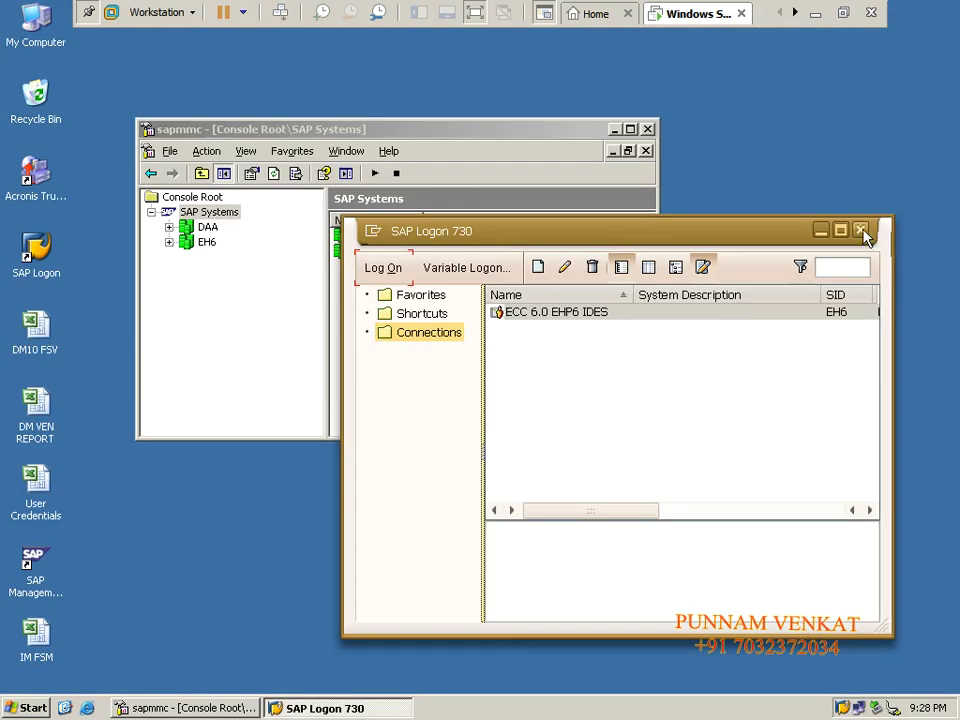
click(862, 232)
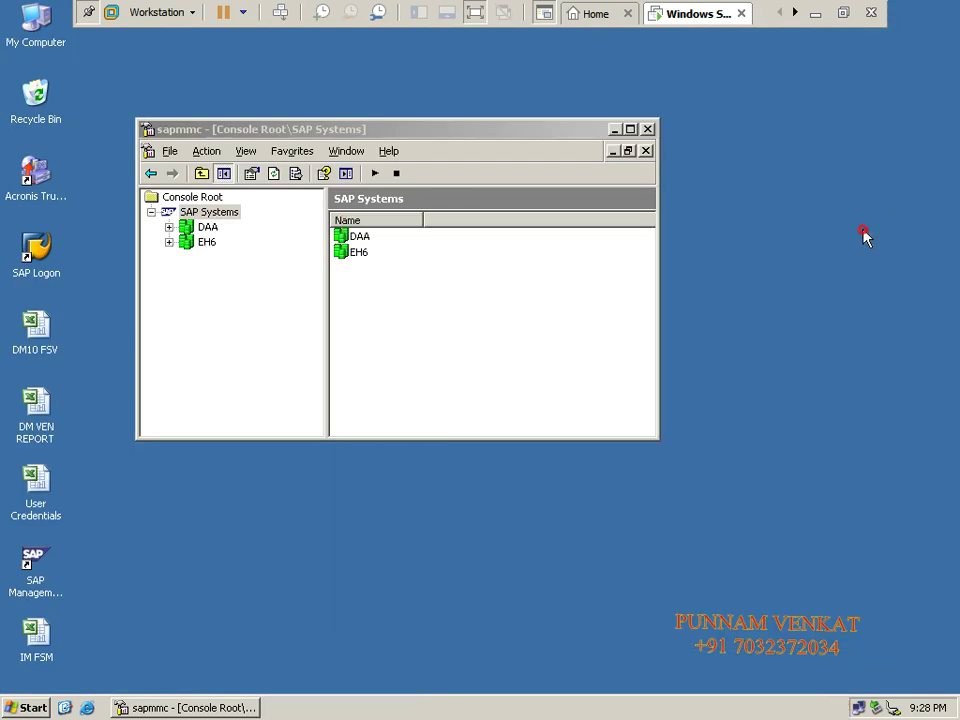
Stop all instances of all SAP systems in the management console with a hard (SIGINT) shutdown and a 300-second stop wait timeout.
click(210, 228)
click(224, 217)
right_click(227, 218)
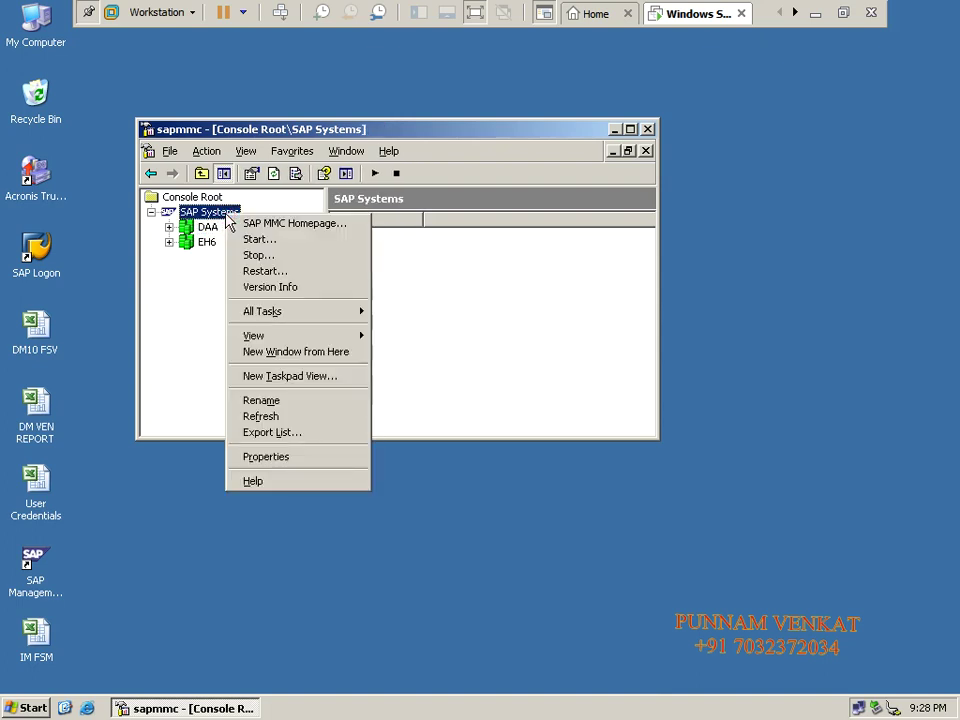
click(250, 256)
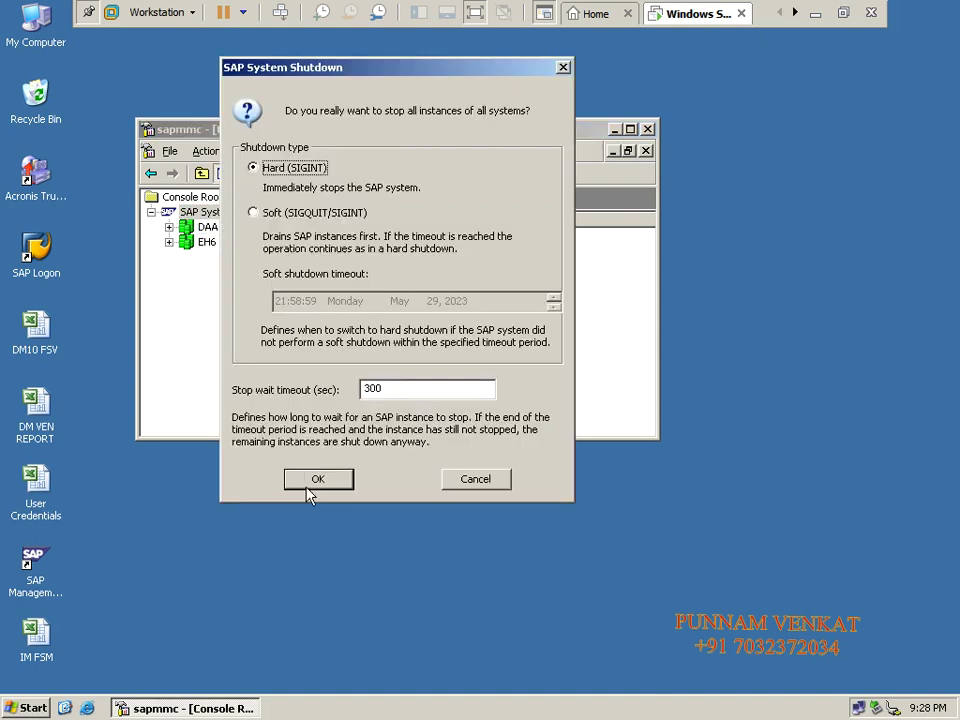
click(309, 480)
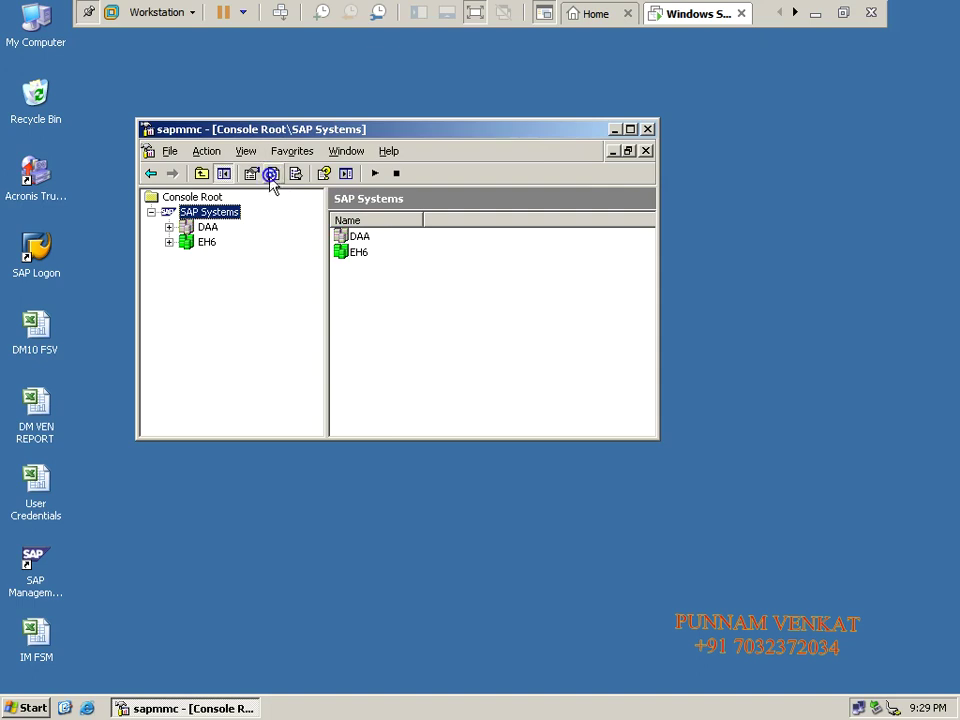
Refresh the SAP Systems node to check the shutdown status of DAA and EH6.
click(209, 228)
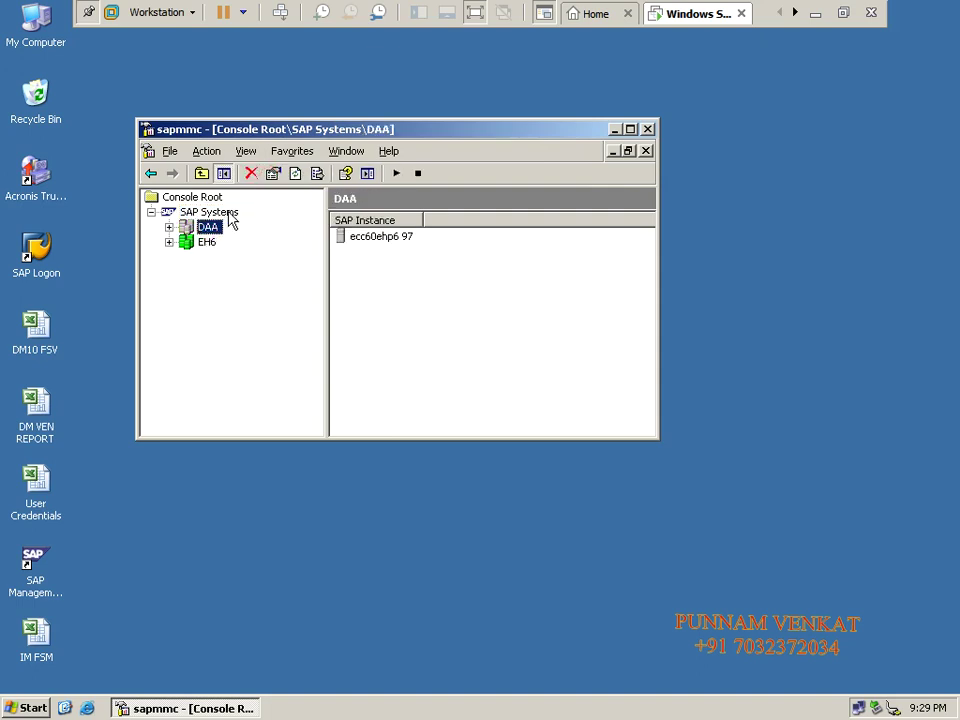
click(222, 214)
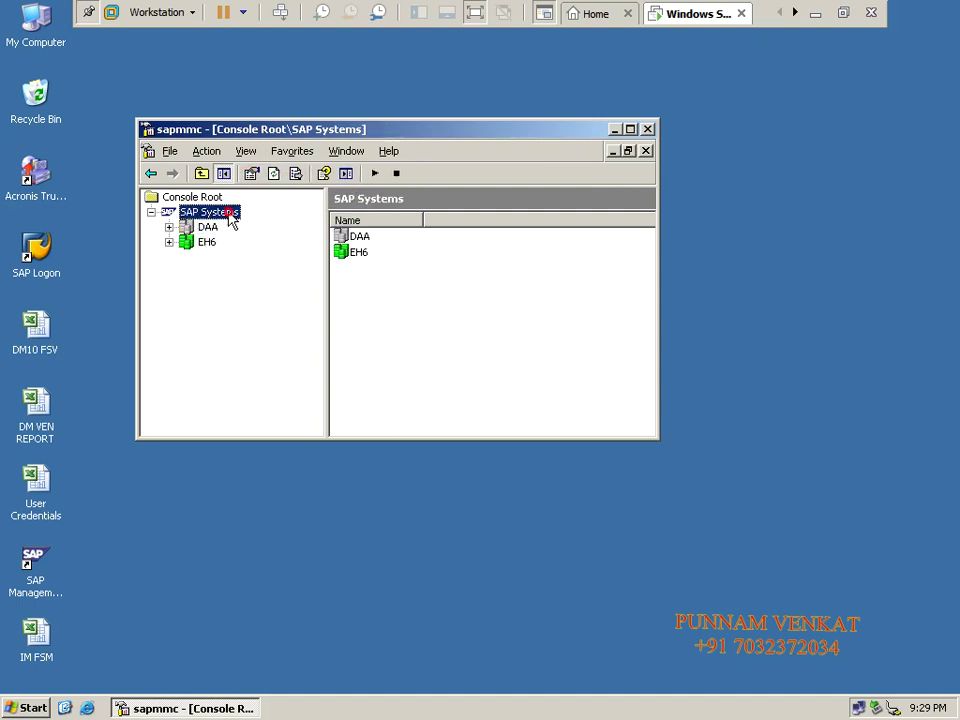
click(274, 175)
click(274, 175)
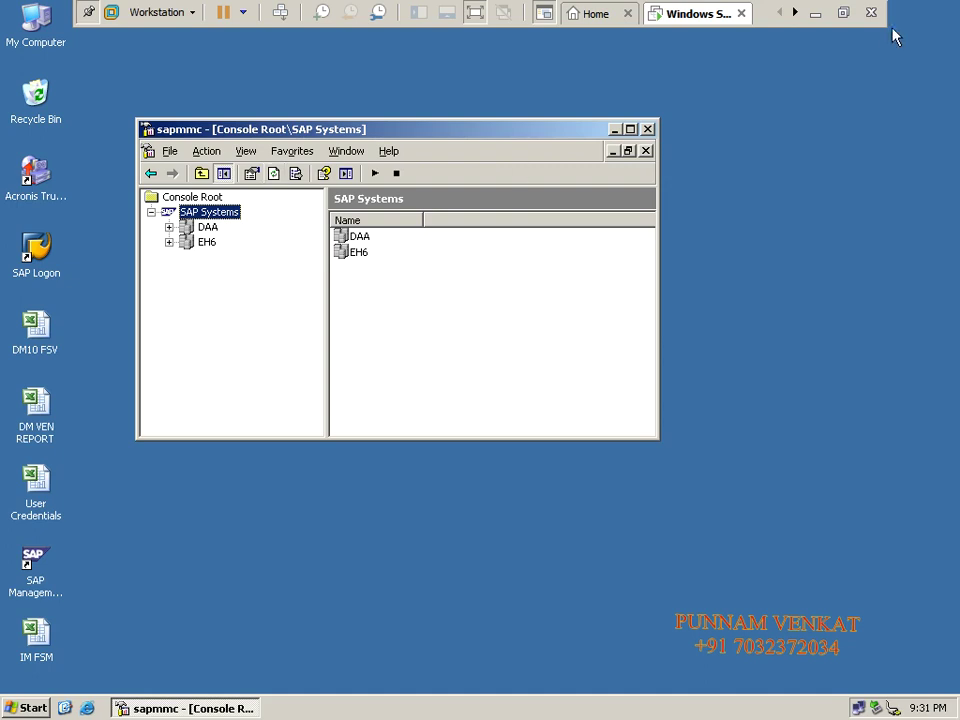
Minimize the virtual machine to the host desktop and show the hidden notification icons.
click(816, 13)
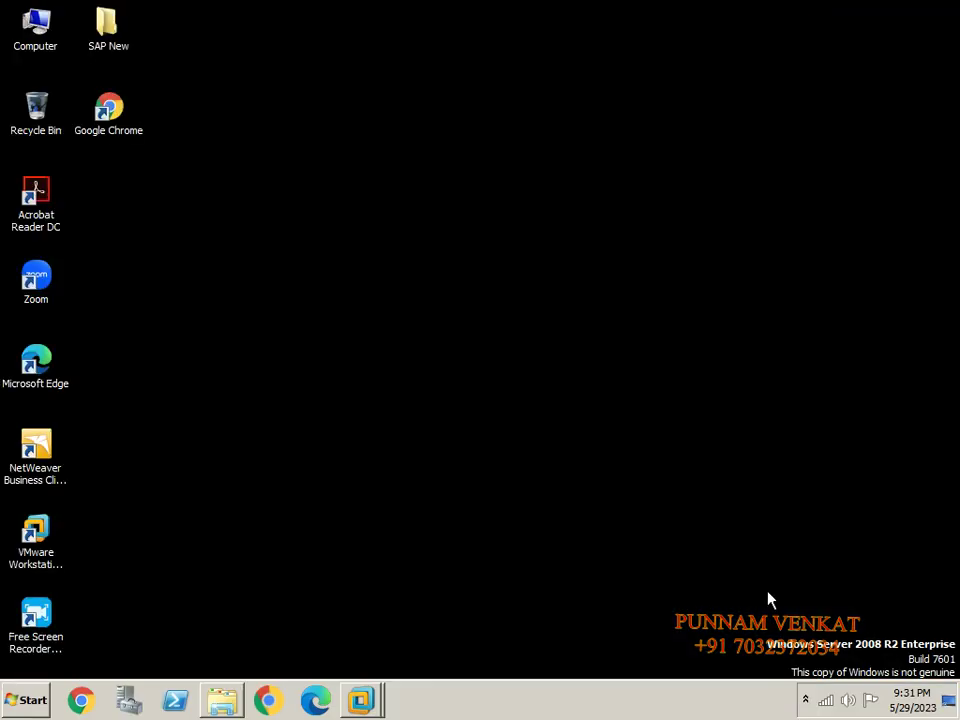
click(805, 700)
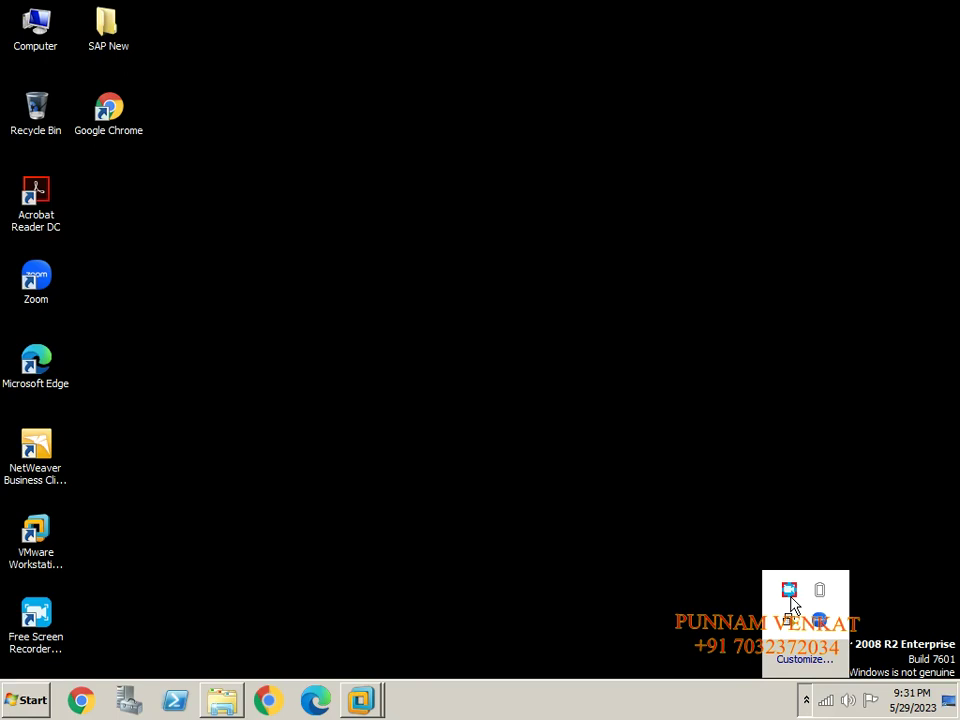